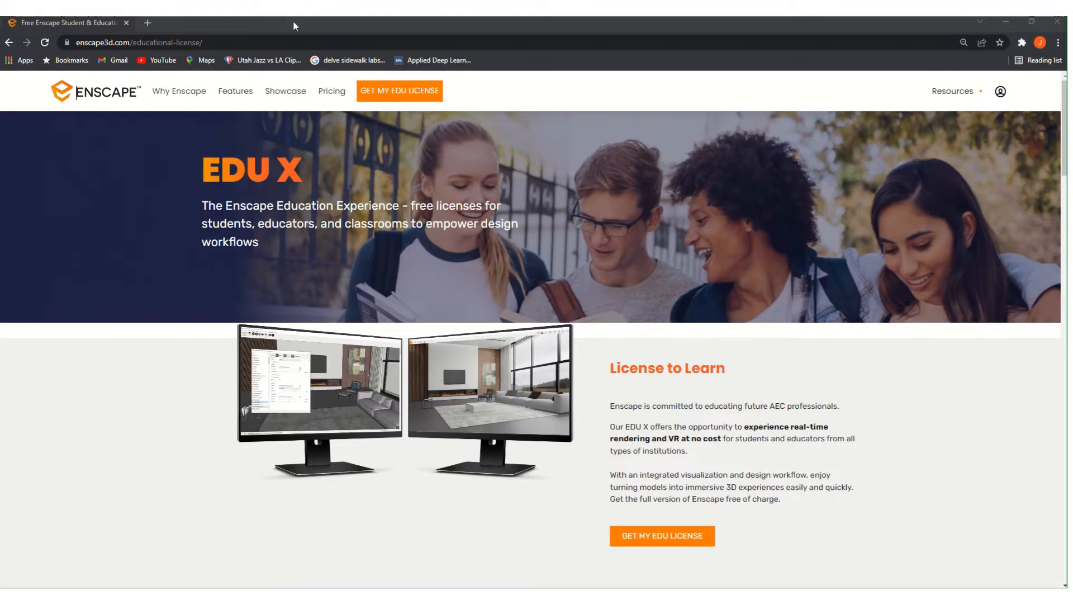
- Scroll the enscape3d.com EDU X page down to the Our Free Educational Licenses cards
scroll(715, 381, "down", 2)
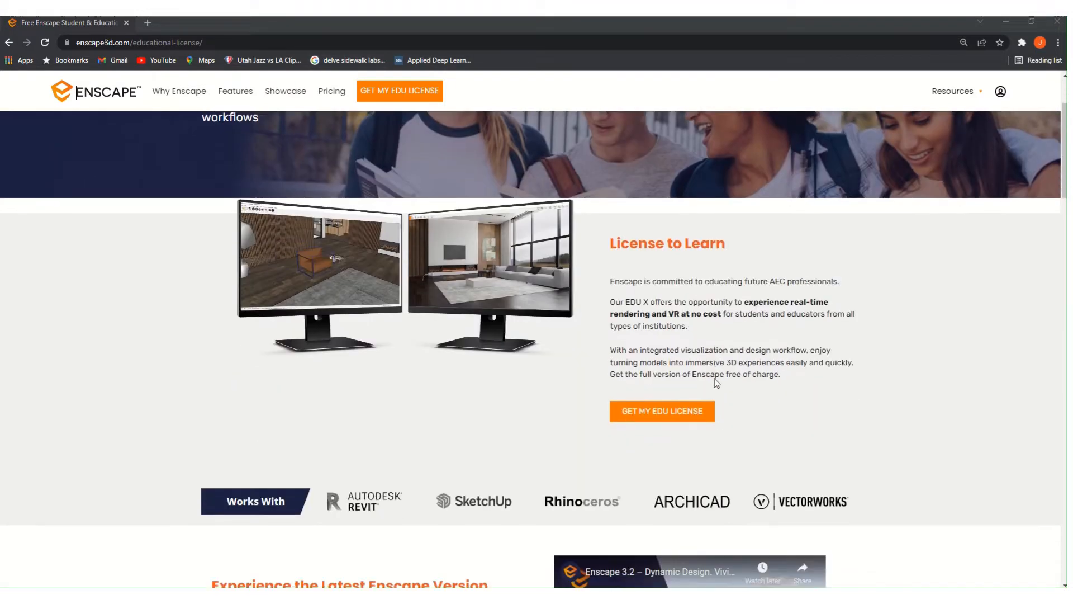
scroll(716, 382, "down", 6)
scroll(289, 234, "up", 8)
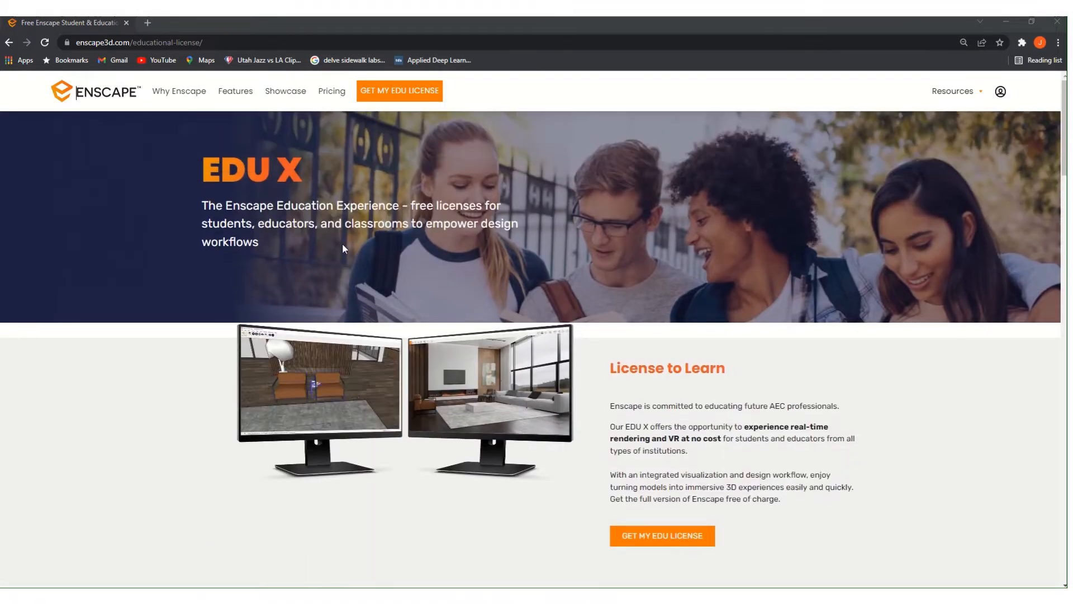
scroll(347, 243, "down", 6)
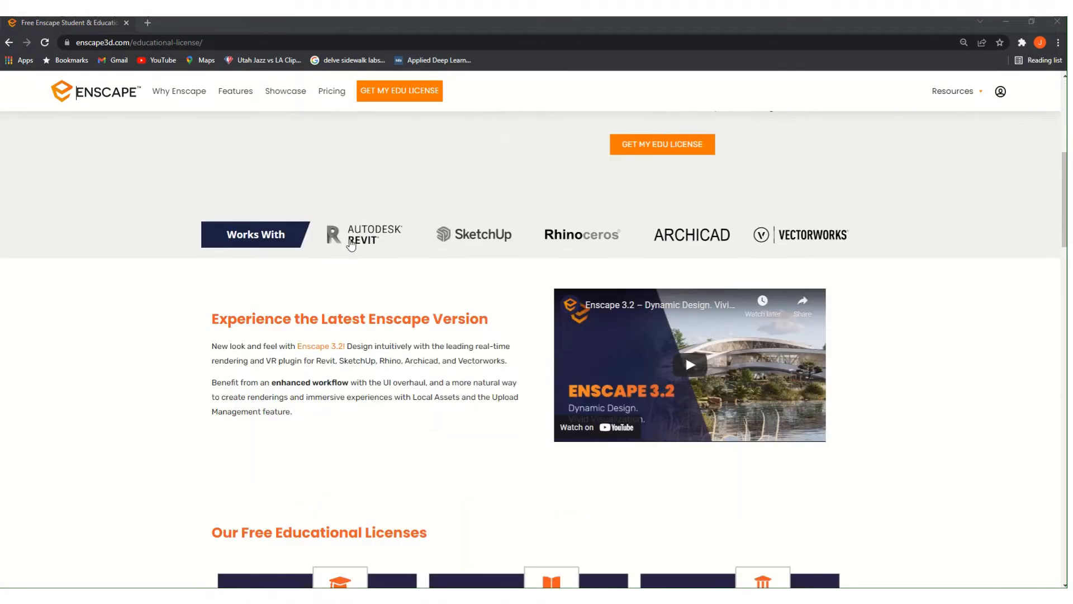
scroll(391, 343, "down", 3)
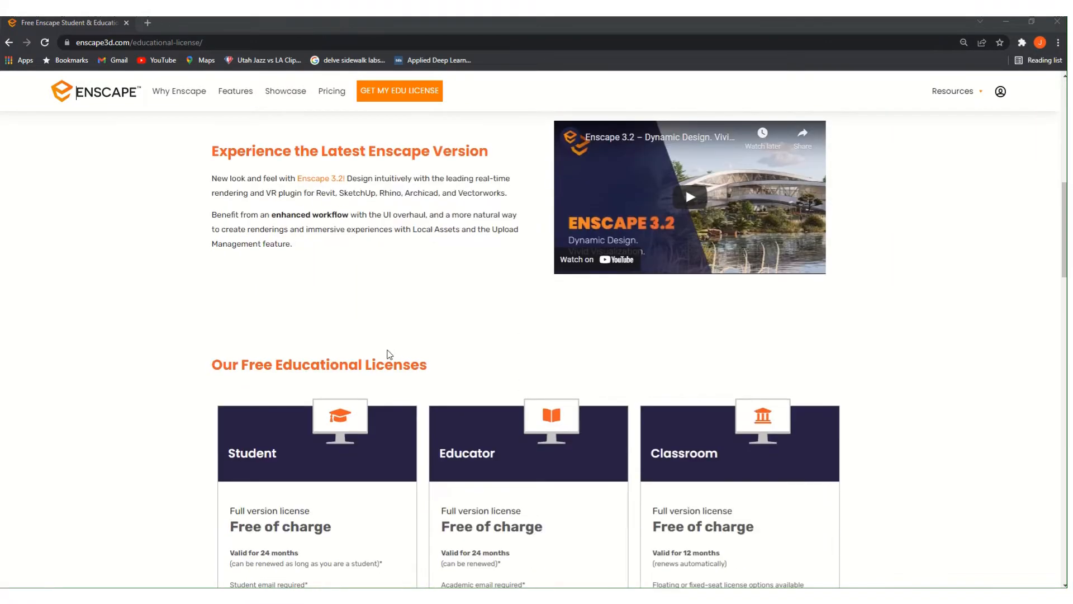
scroll(561, 381, "down", 2)
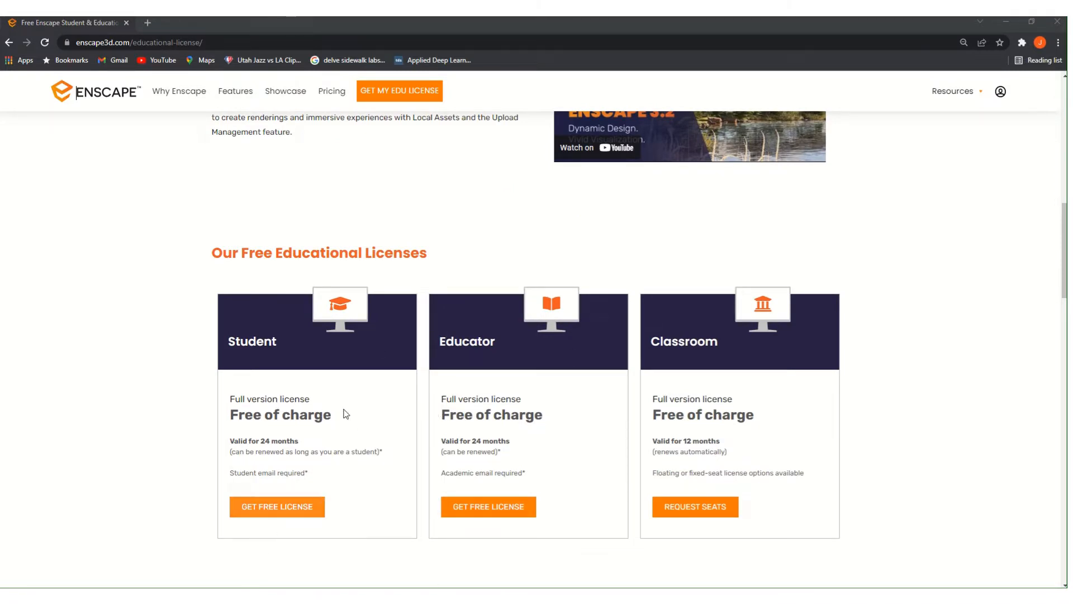
- Select the page's web address and open its editing menu, then dismiss it
left_click(217, 42)
right_click(217, 41)
left_click(240, 104)
left_click(184, 178)
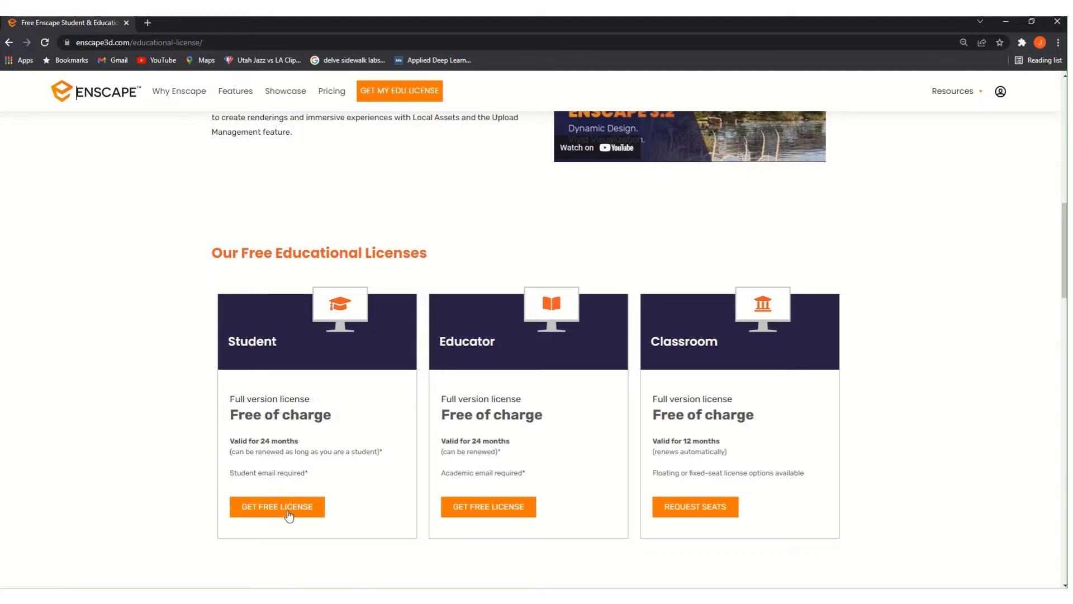
left_click(289, 513)
left_click(402, 171)
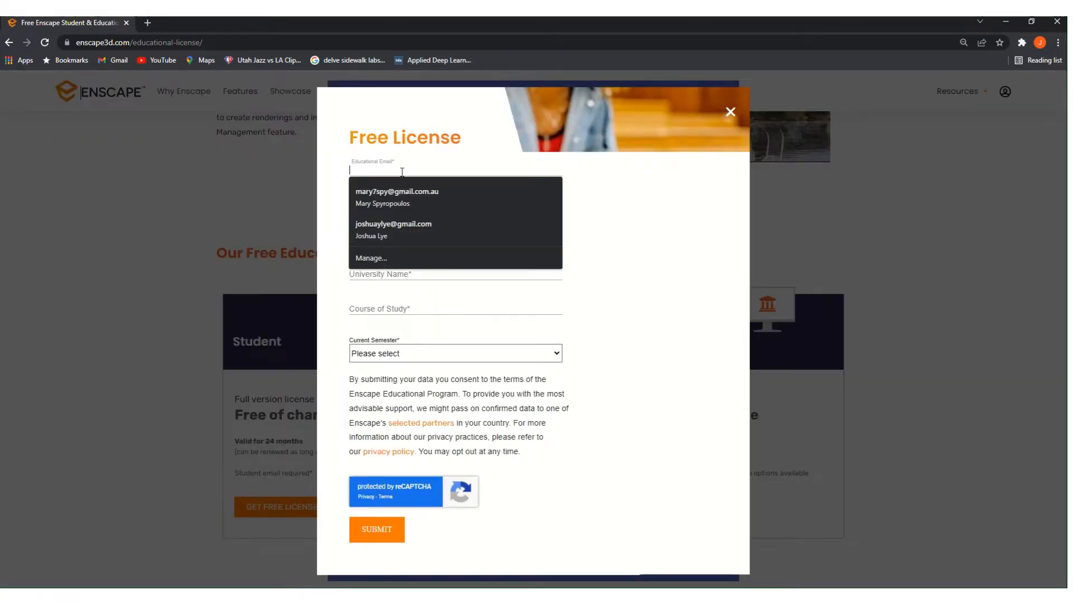
left_click(573, 477)
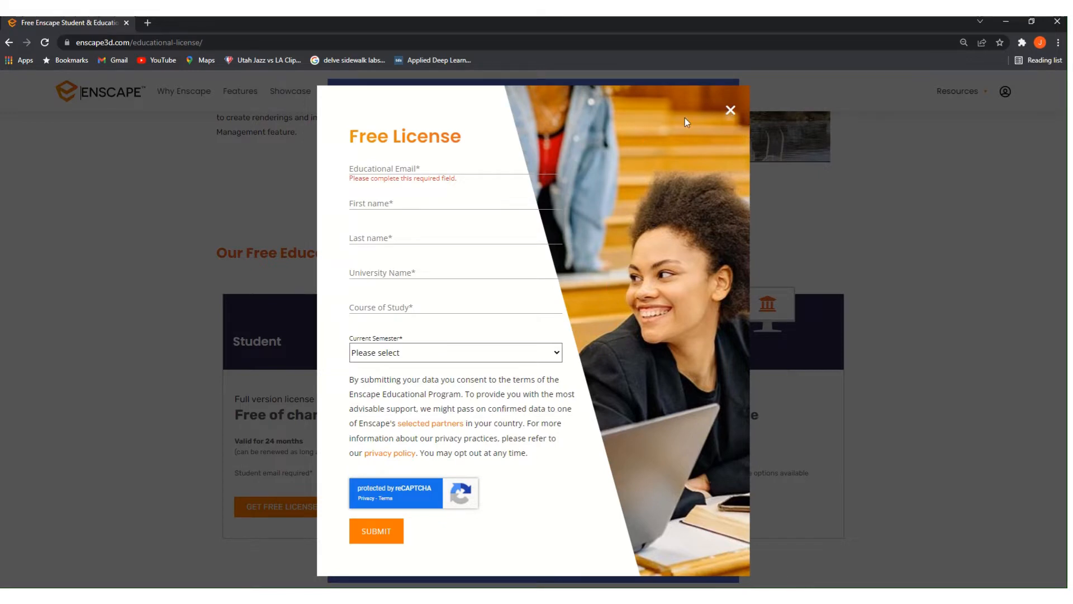
left_click(731, 112)
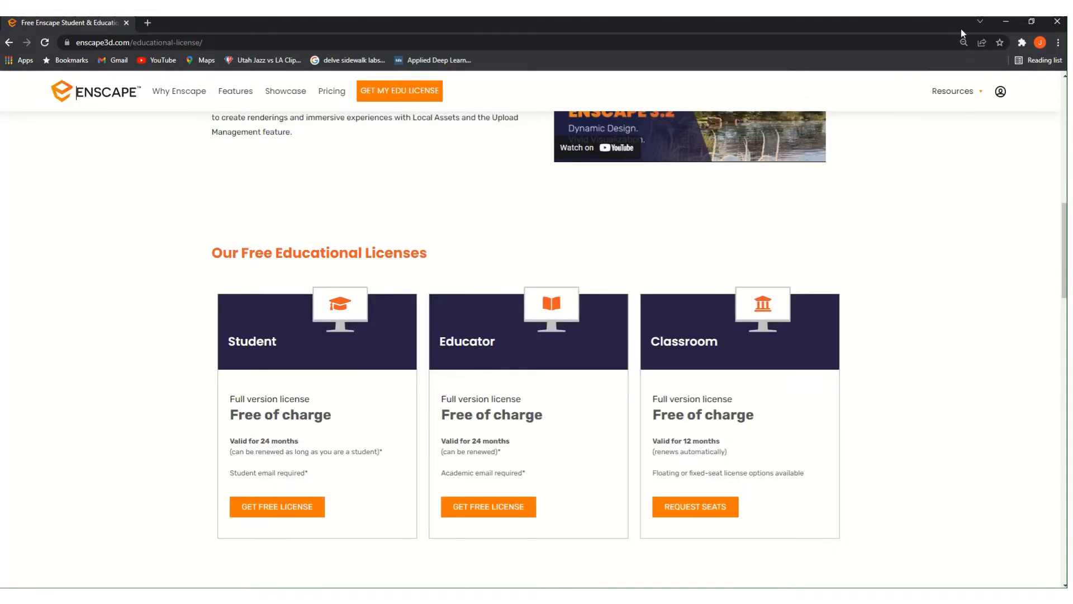
- Minimize Chrome, then zoom out and orbit Rhino's Parallel view until both towers fit
left_click(1002, 25)
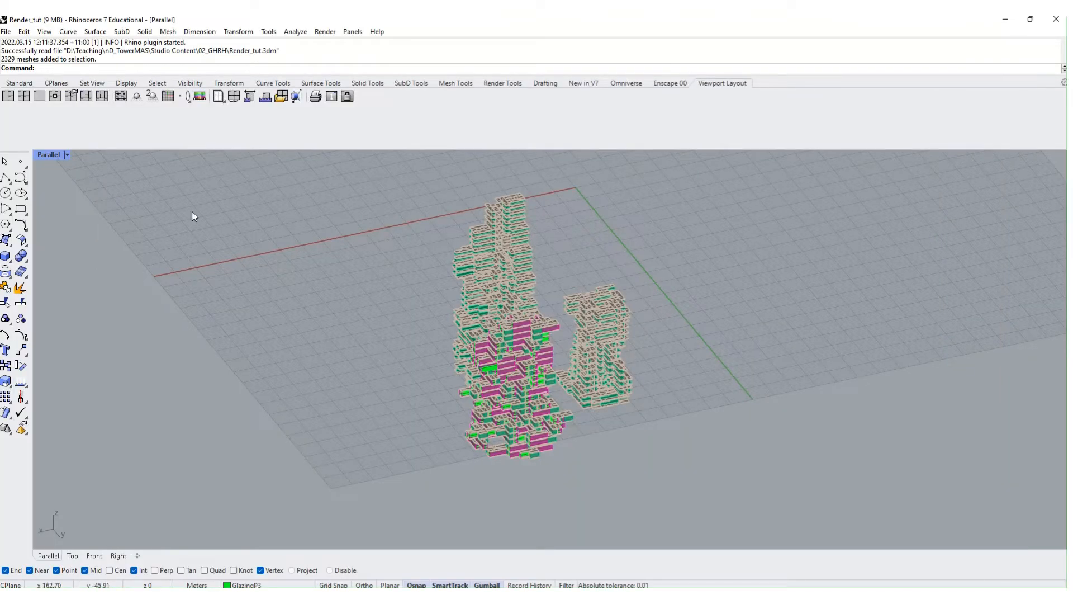
scroll(193, 215, "down", 6)
right_click_drag(198, 217, 465, 312)
scroll(348, 327, "down", 2)
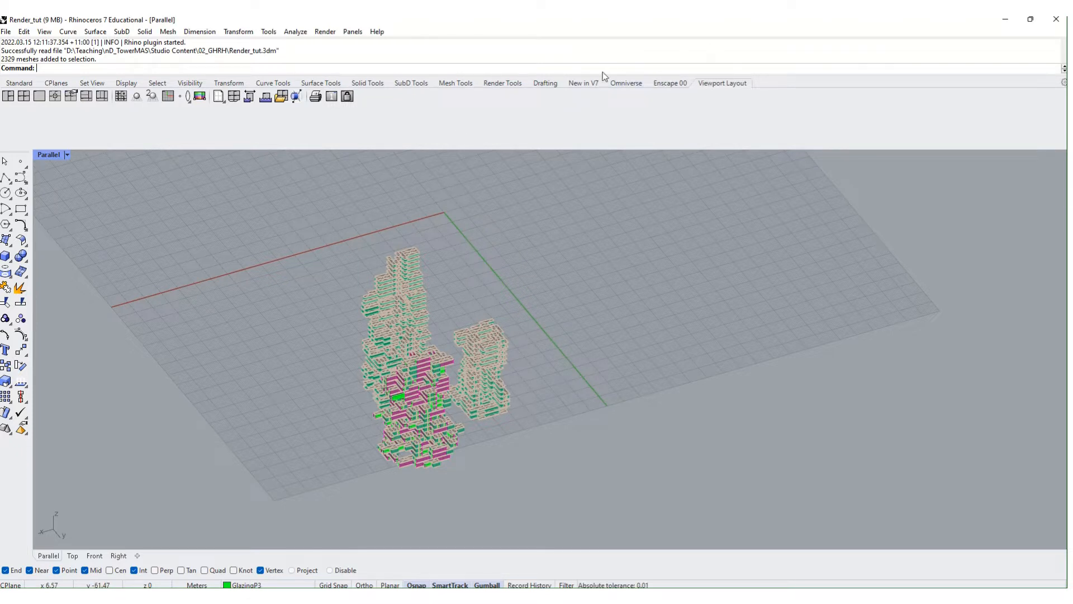
- Show the Enscape toolbar from the toolbar context menu and dock it among the toolbar tabs
right_click(767, 88)
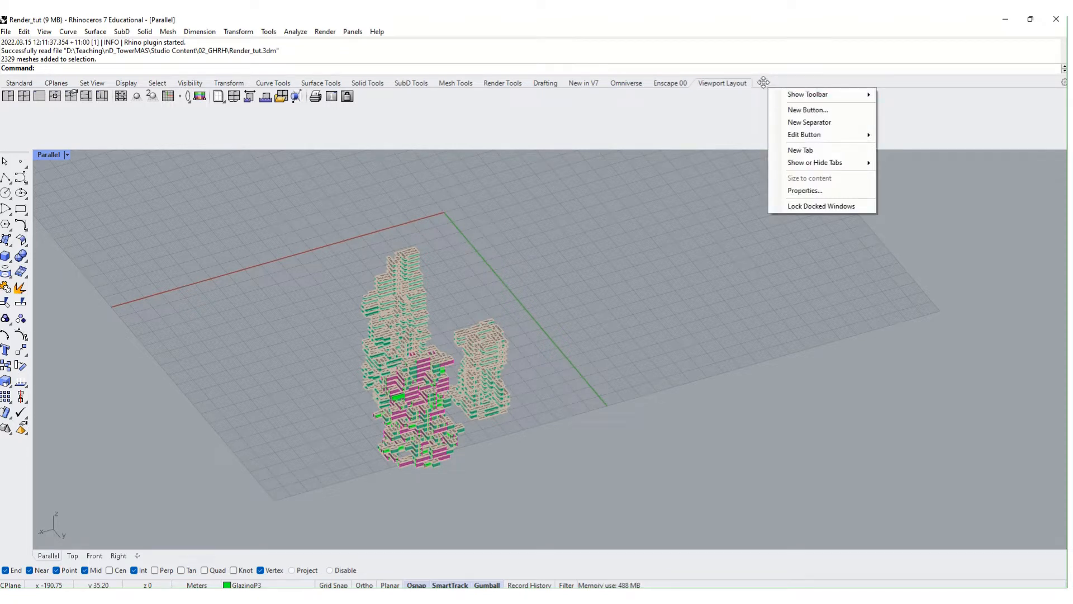
mouse_move(811, 94)
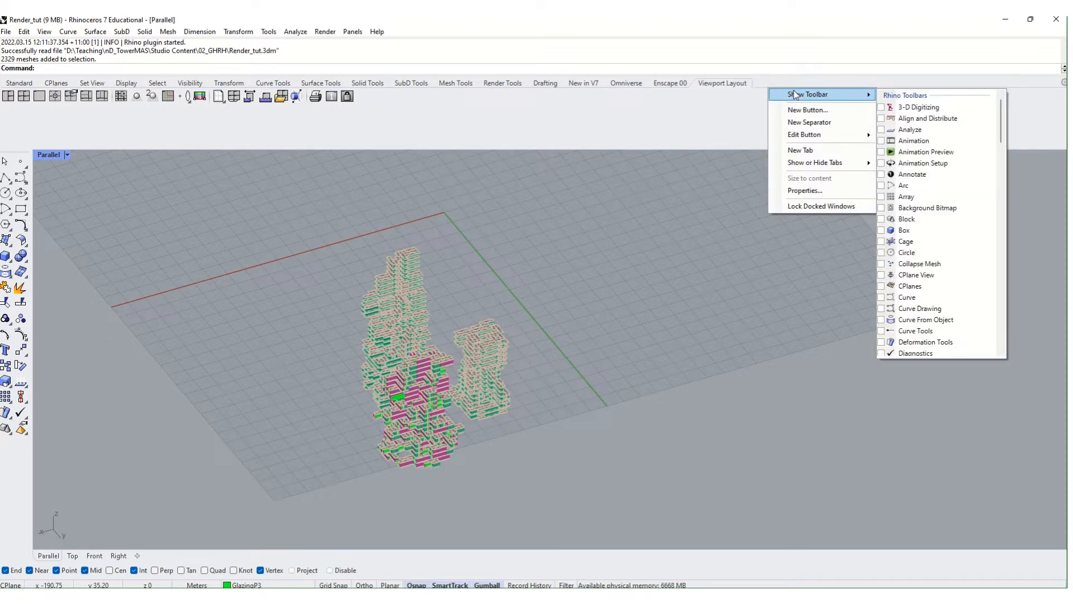
scroll(962, 137, "down", 15)
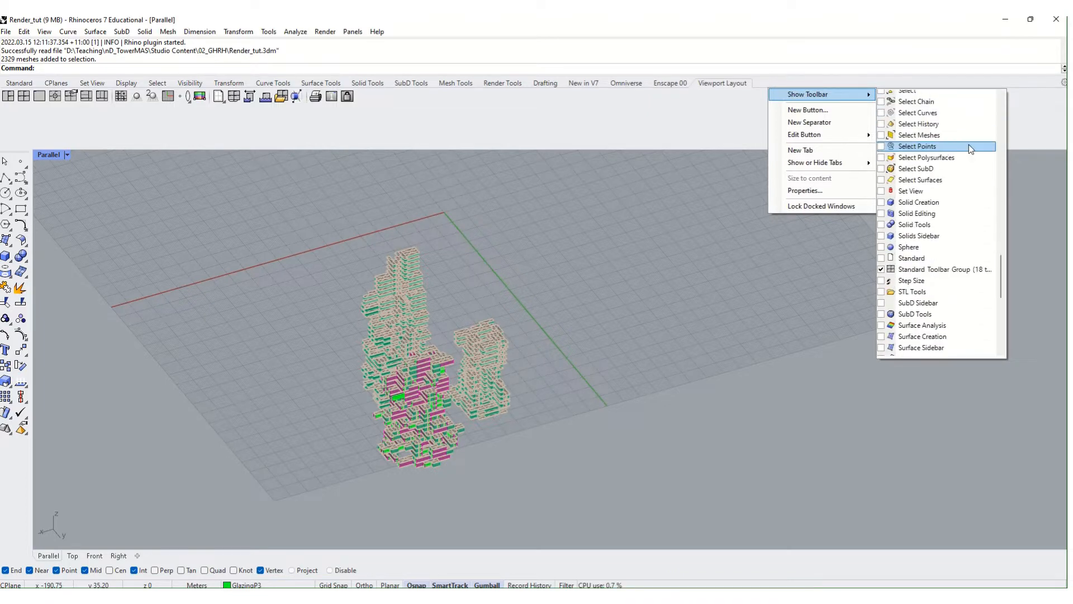
scroll(968, 145, "down", 3)
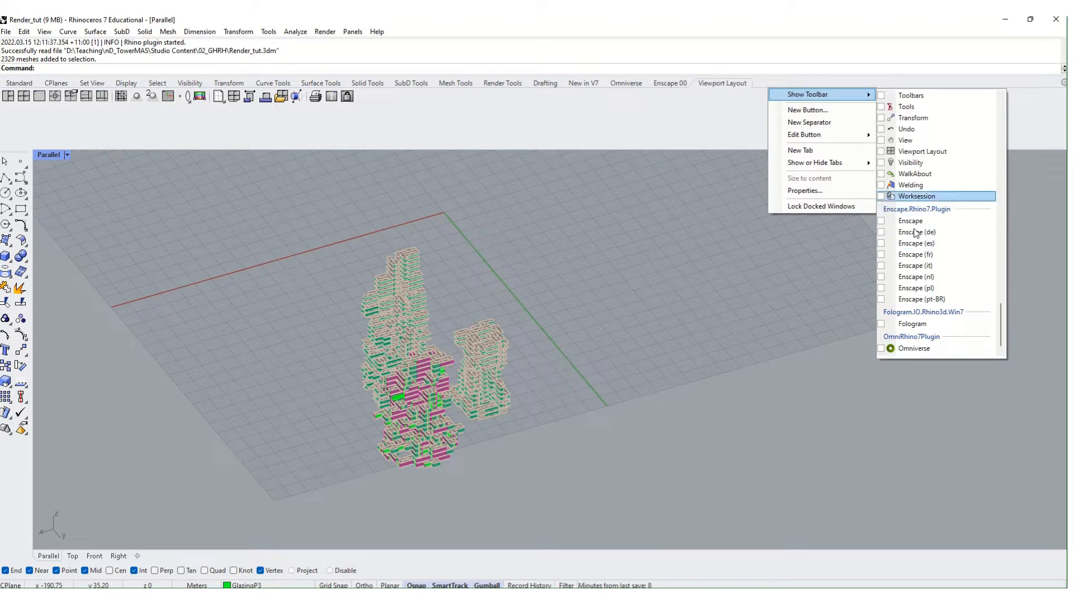
left_click(882, 222)
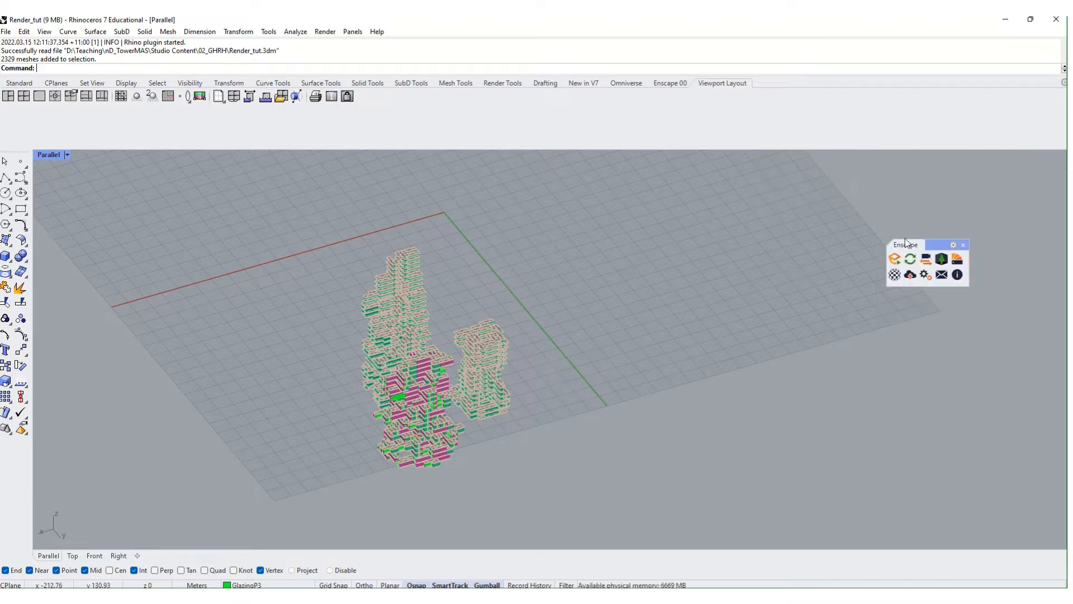
left_click_drag(905, 245, 777, 84)
- Close the duplicate Enscape 00 tool set, keep Enscape 01, and collapse the empty toolbar space
left_click(686, 85)
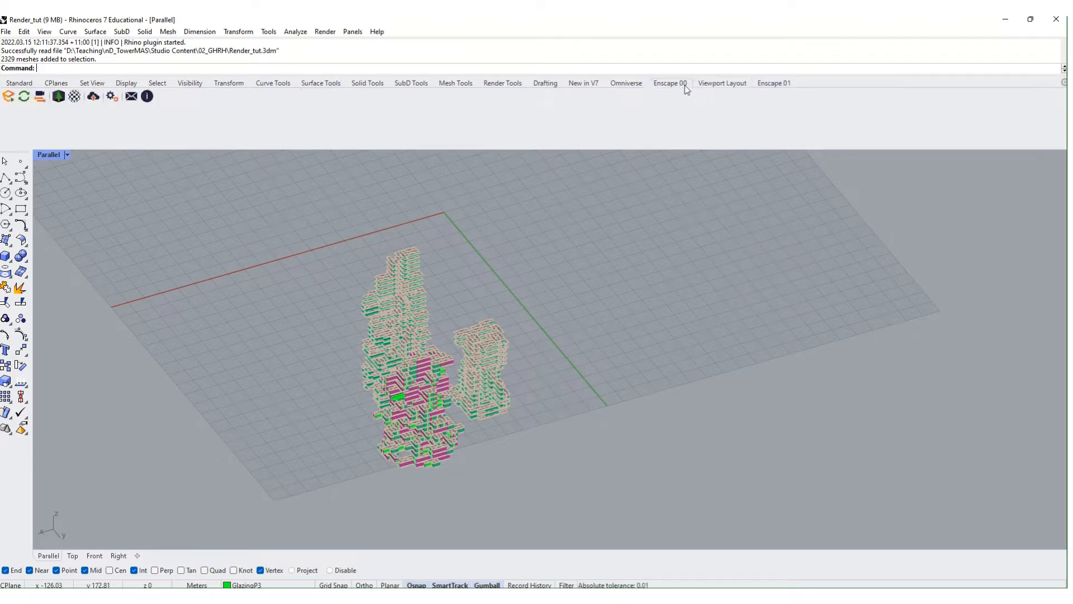
left_click_drag(681, 81, 721, 188)
left_click(755, 183)
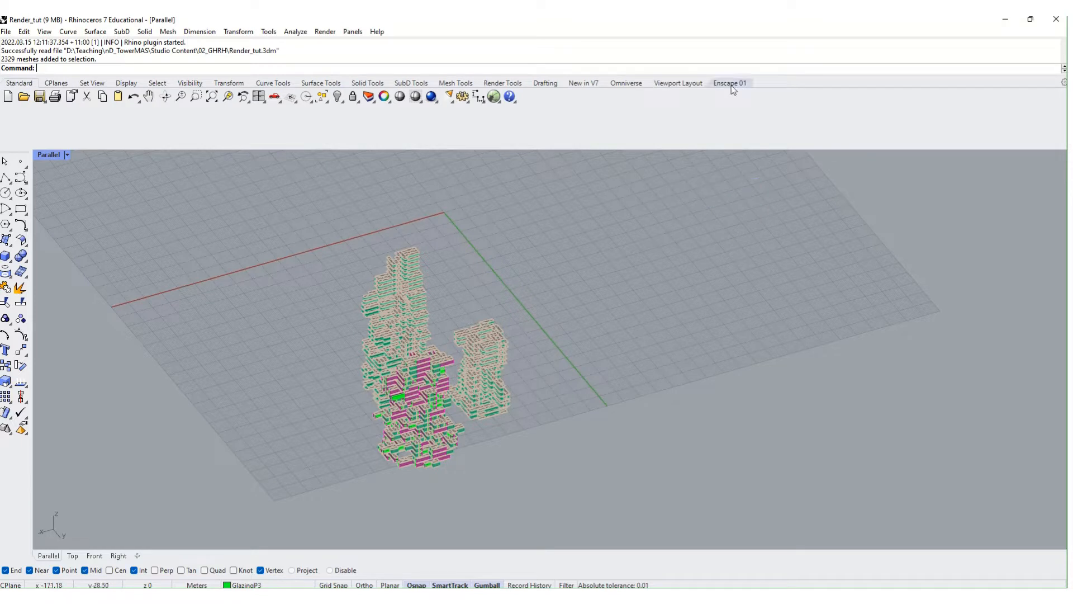
left_click(731, 85)
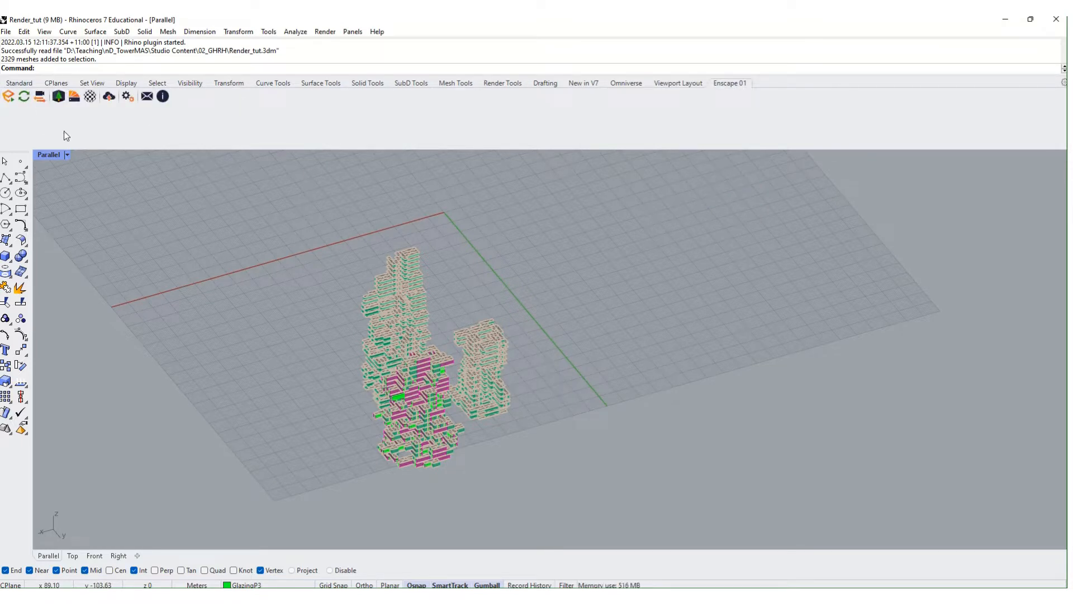
left_click_drag(89, 141, 90, 115)
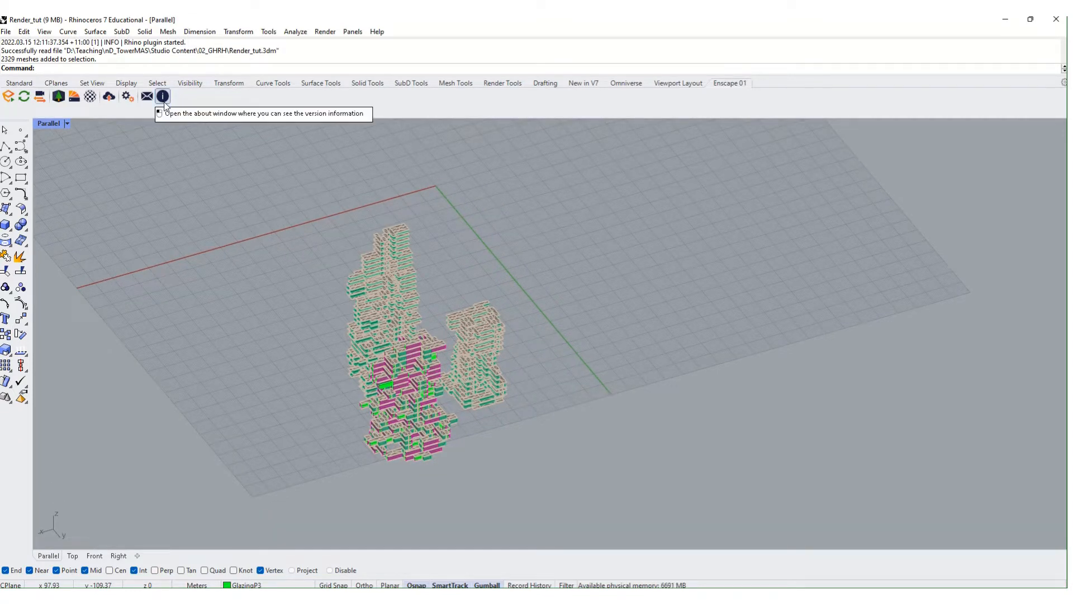
left_click(164, 102)
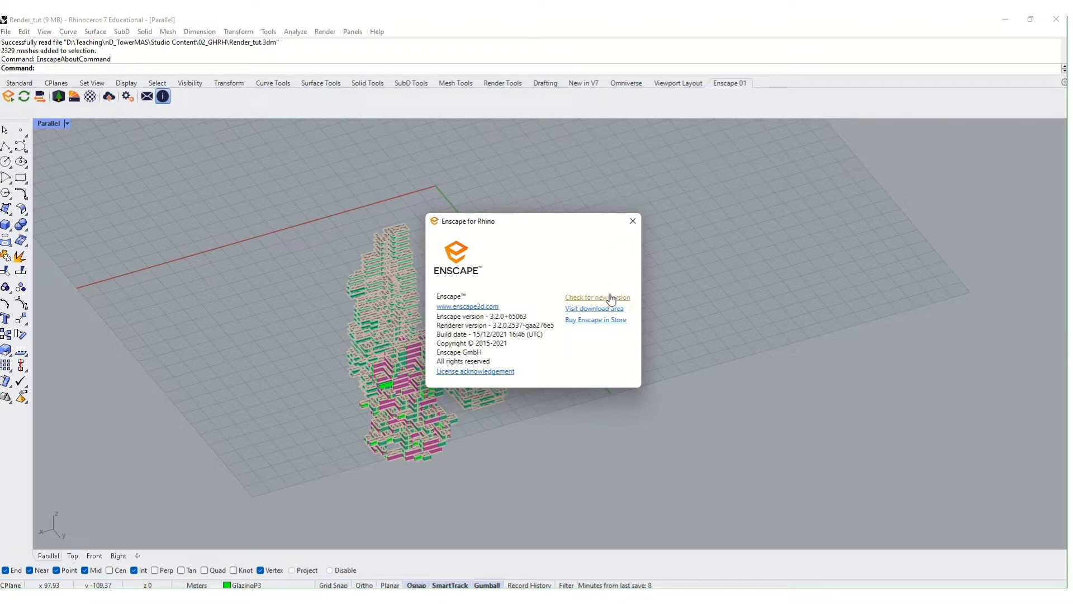
left_click(633, 222)
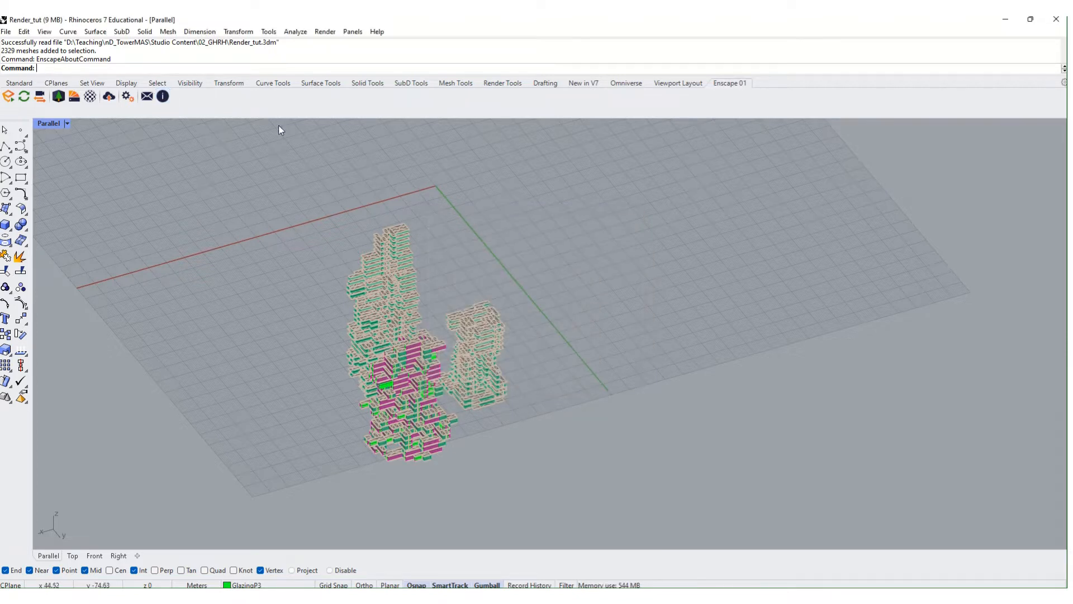
left_click(127, 97)
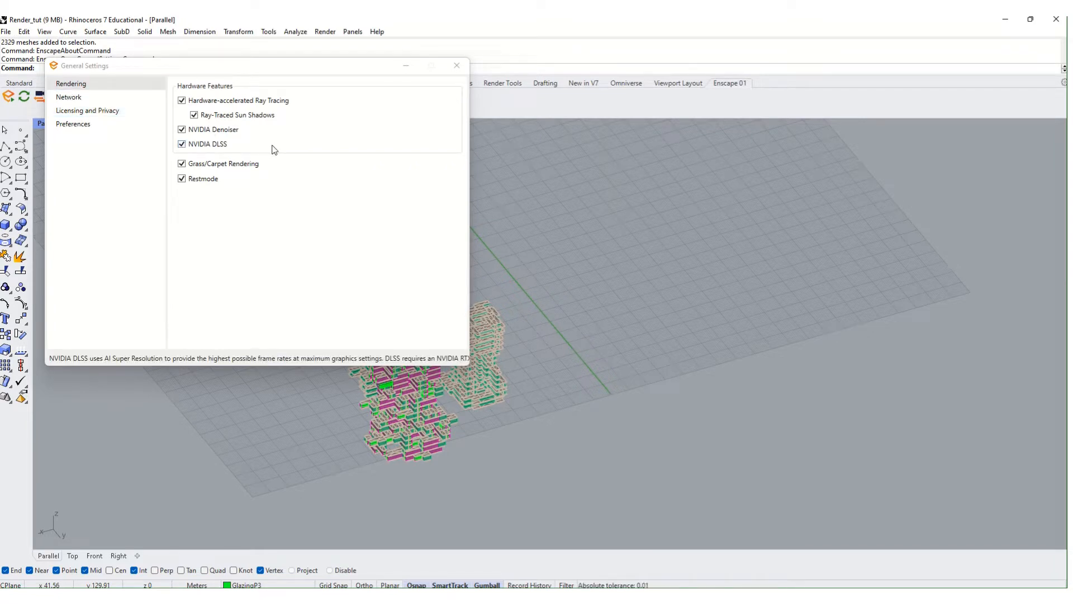
left_click(91, 96)
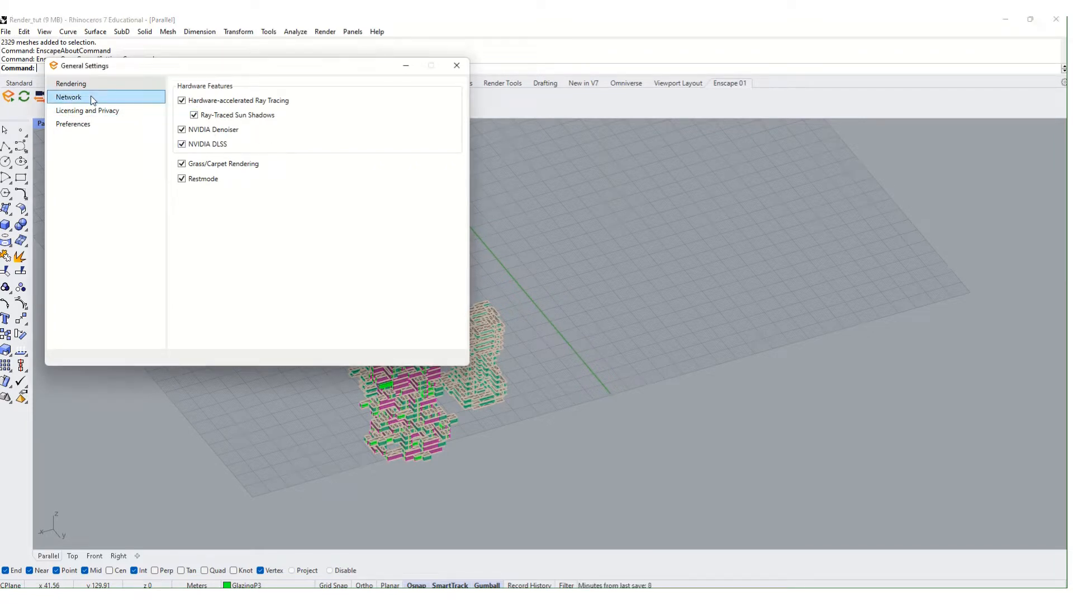
left_click(116, 111)
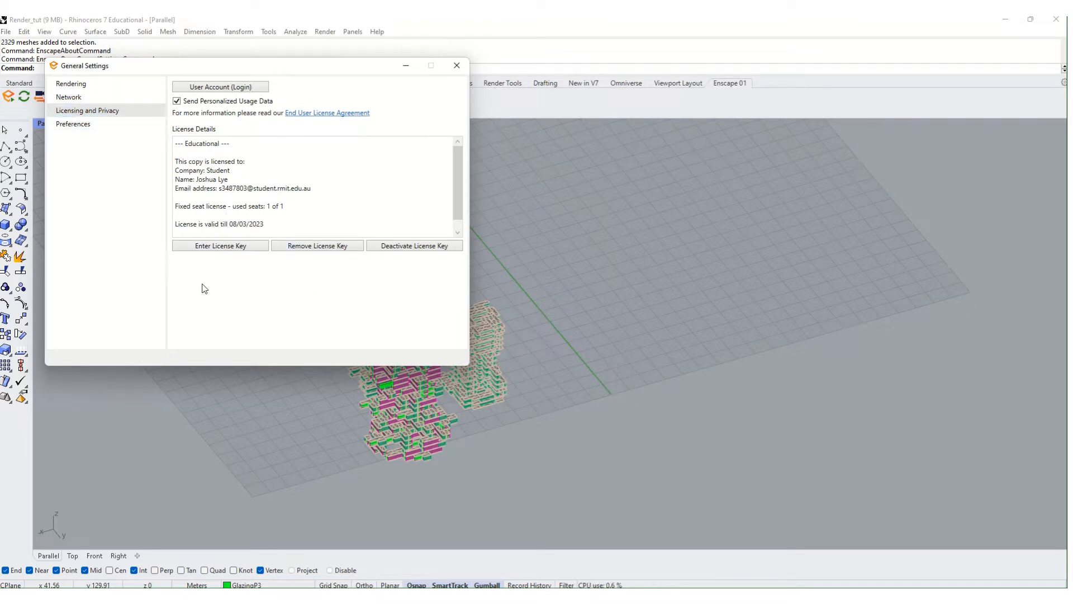
left_click(151, 124)
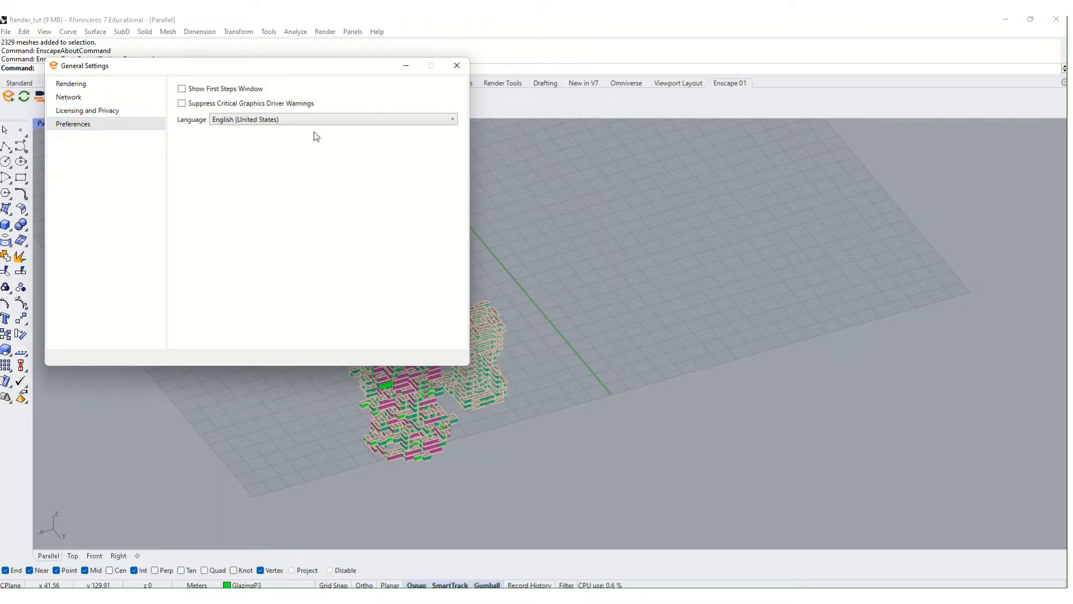
left_click(457, 65)
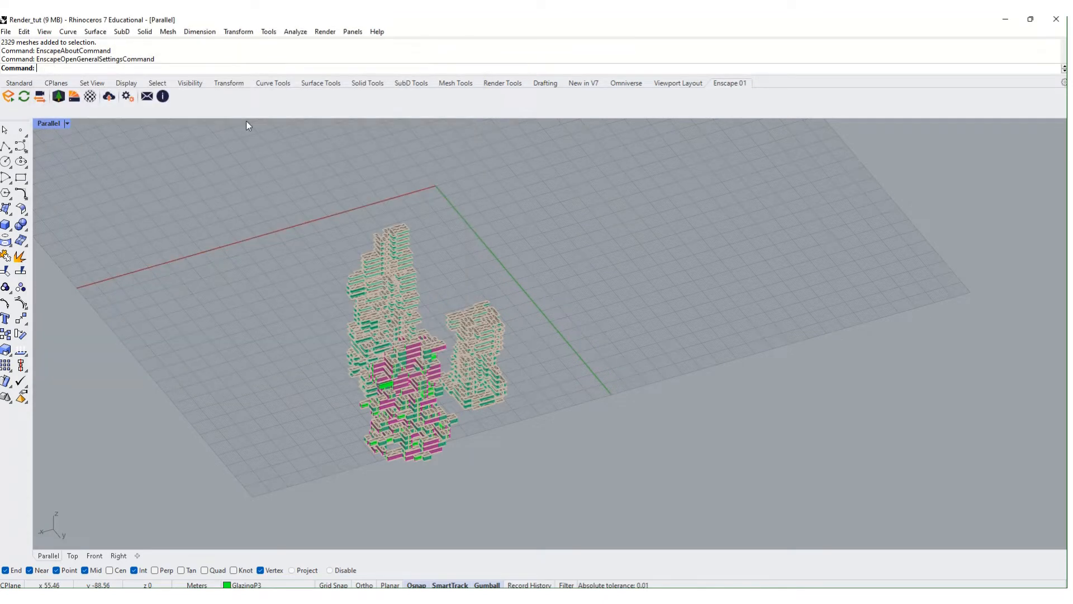
- Browse Upload Management's panoramas and web standalones for Render_tut, then close it
left_click(109, 99)
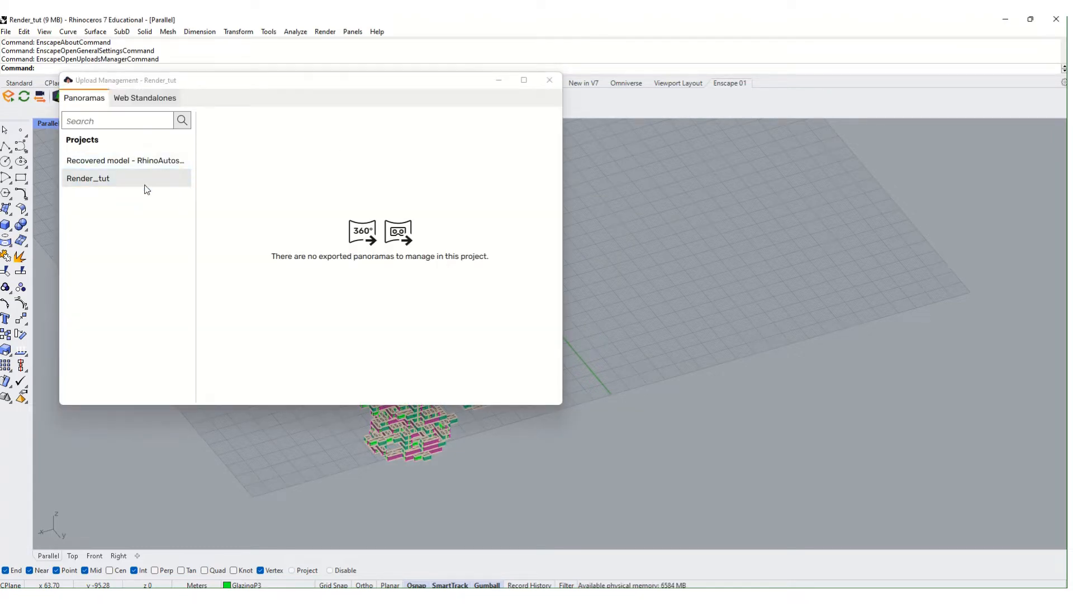
left_click(144, 162)
left_click(151, 172)
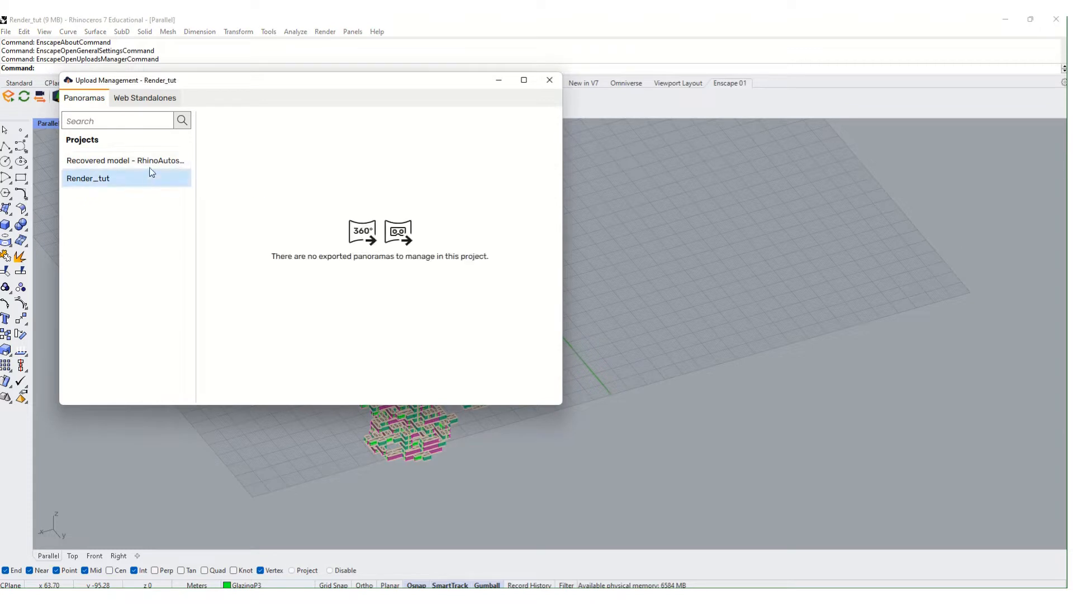
left_click(143, 99)
left_click(83, 100)
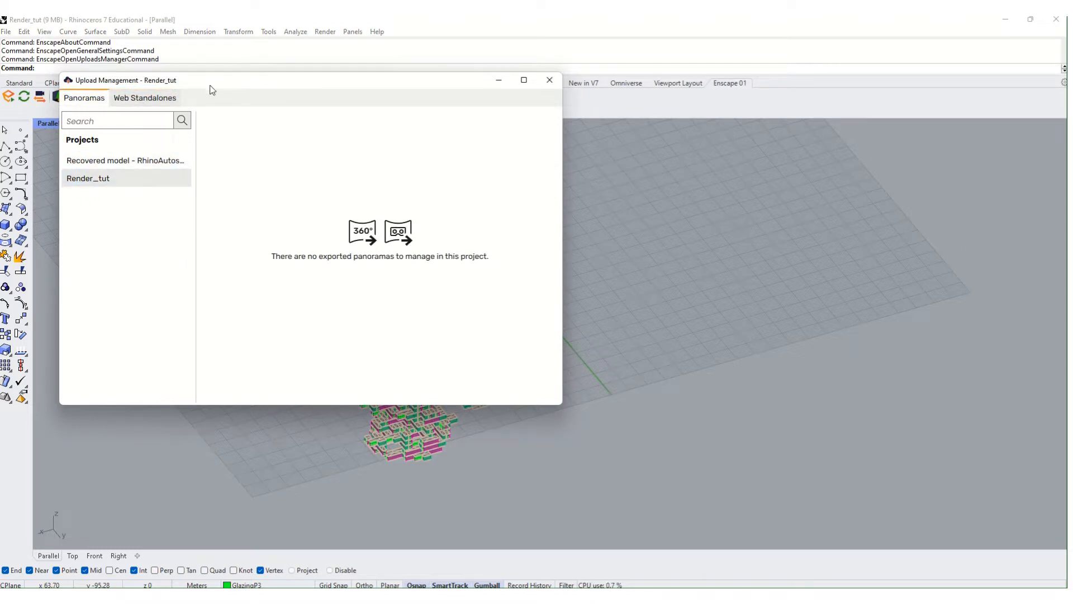
left_click_drag(210, 85, 364, 127)
left_click(291, 143)
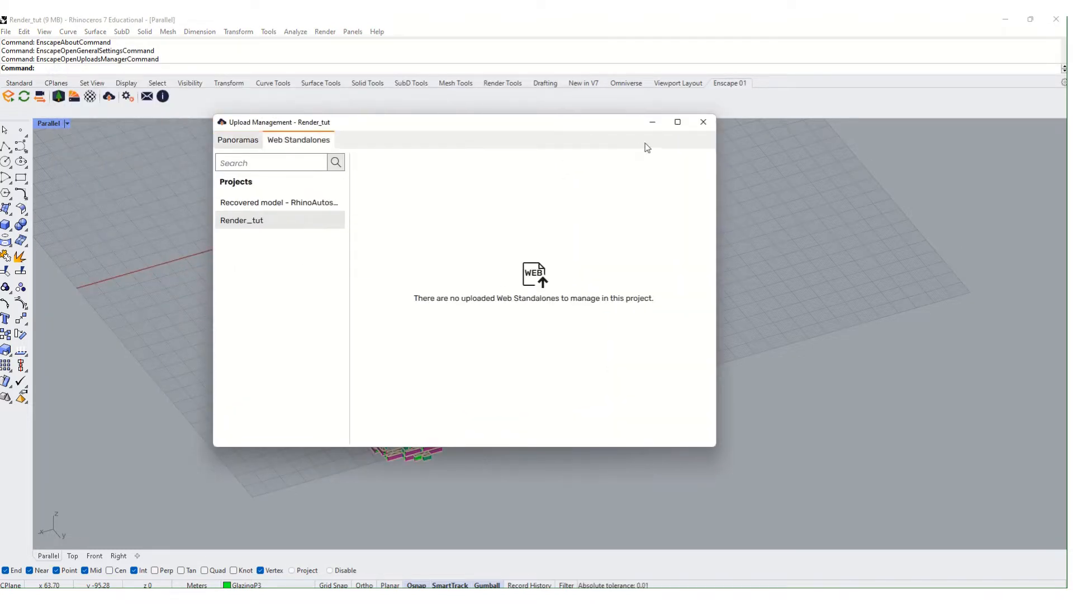
left_click(702, 124)
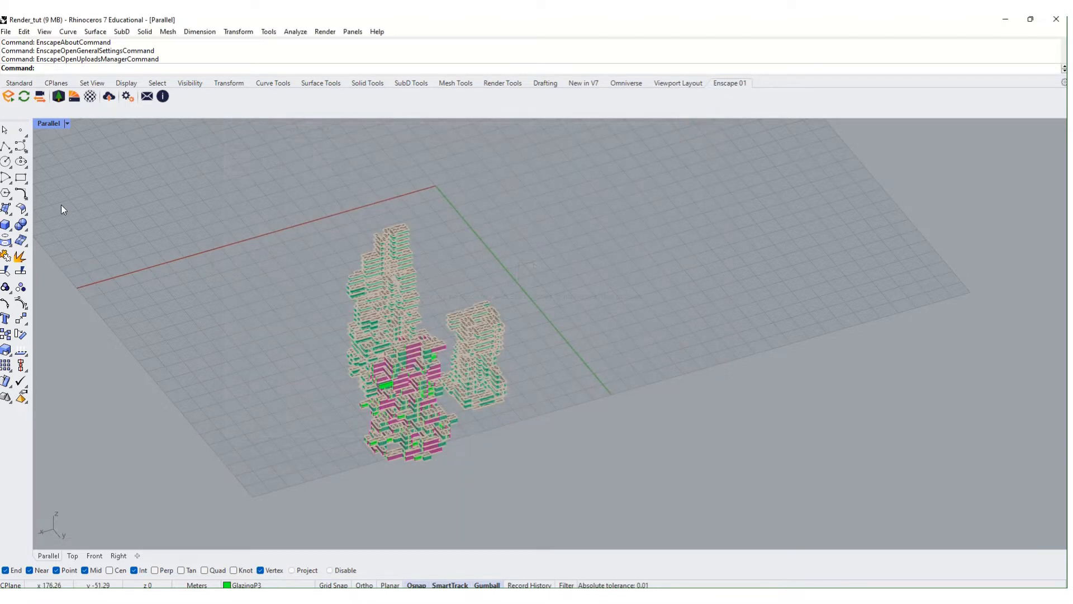
- Open the Enscape Material Editor via Tune Materials, then close it
left_click(90, 97)
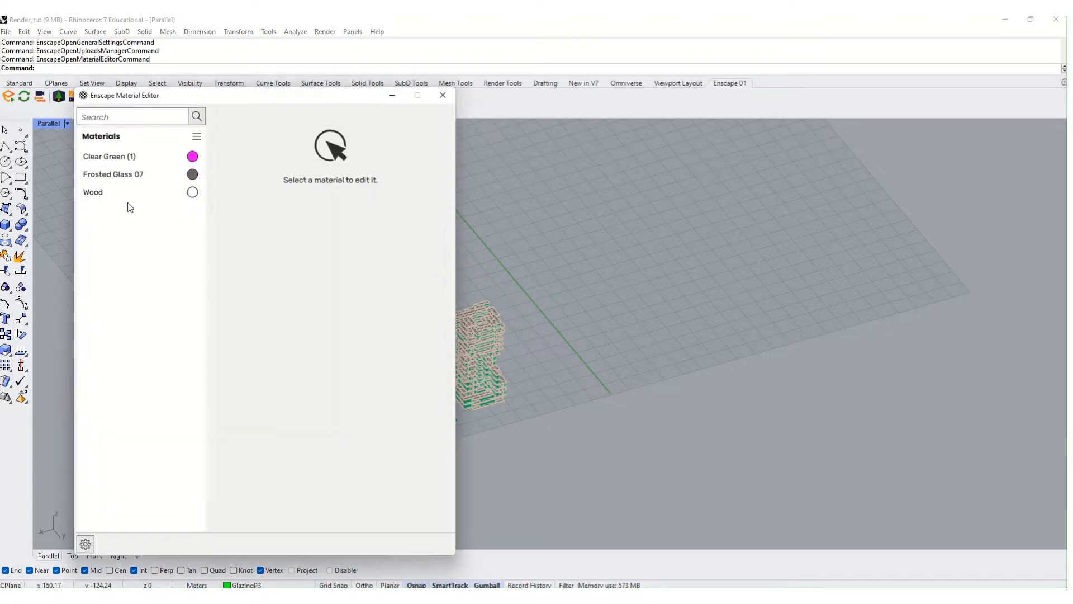
left_click_drag(202, 103, 481, 93)
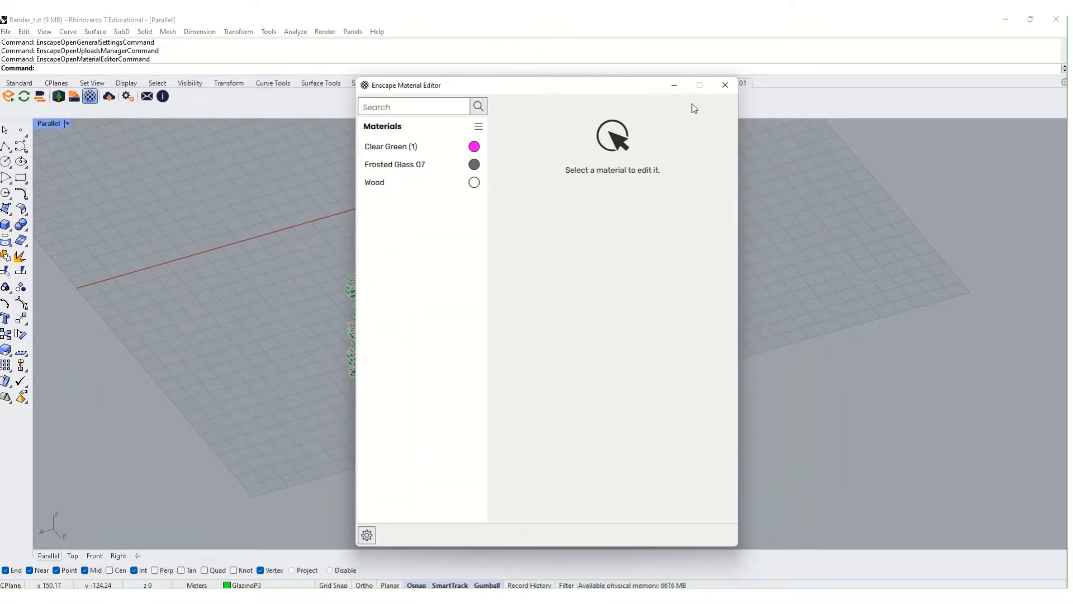
left_click(726, 86)
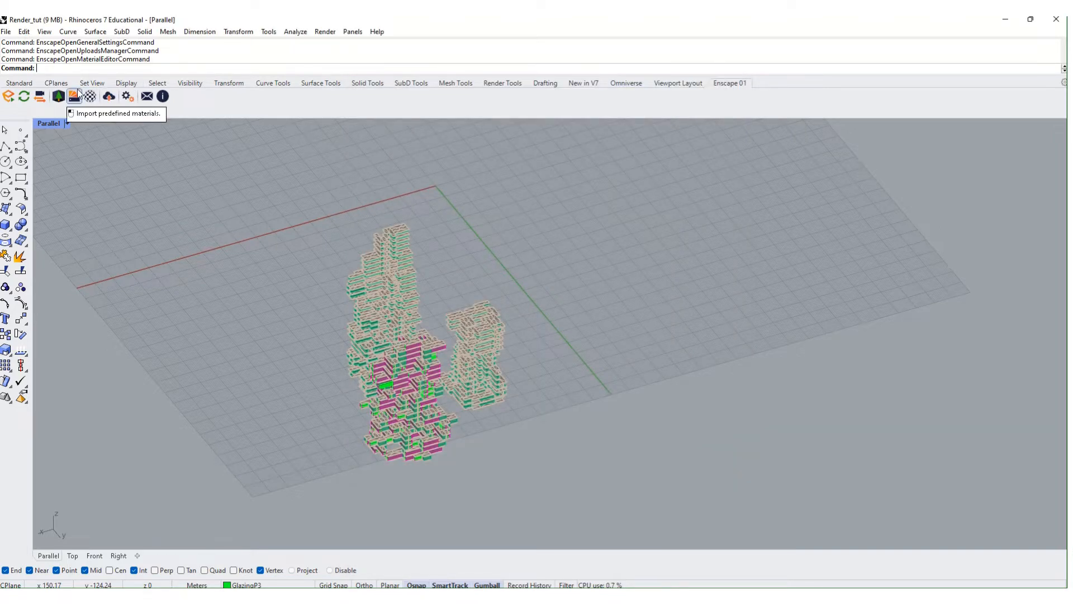
left_click(75, 97)
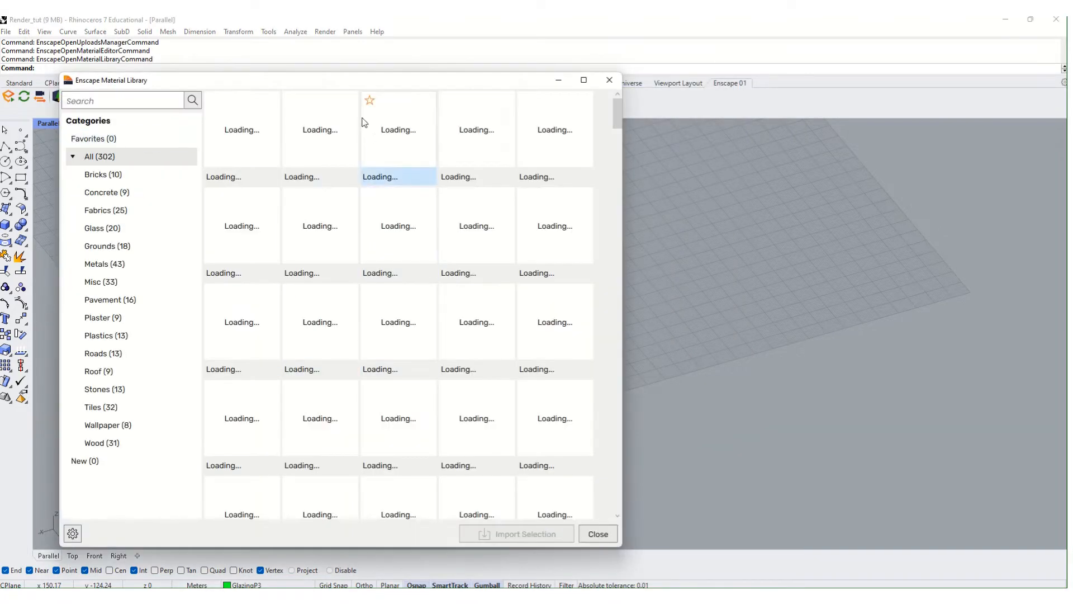
left_click_drag(384, 90, 553, 88)
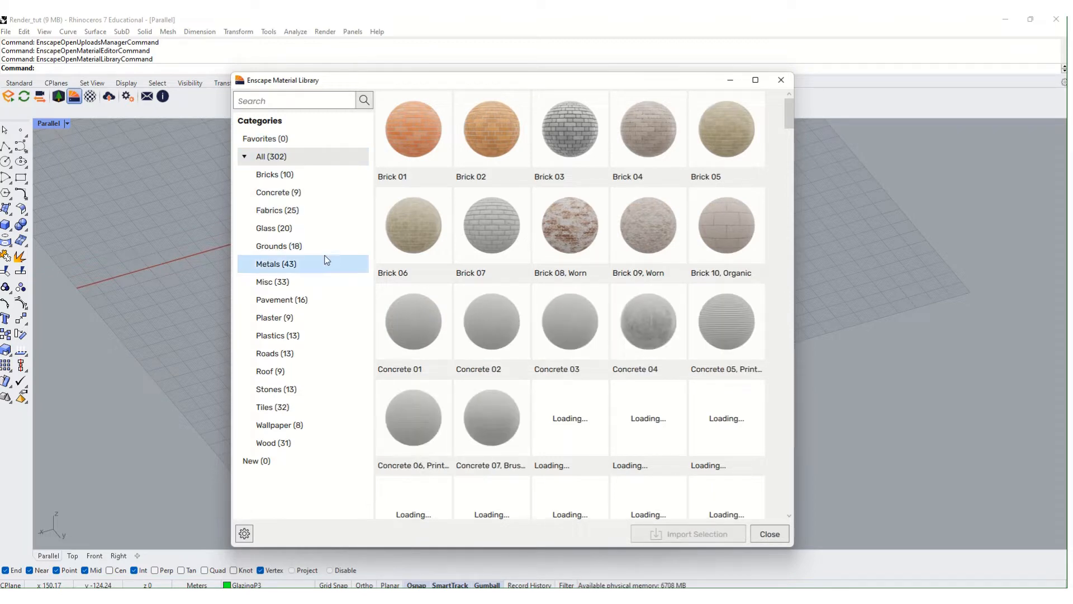
left_click(330, 212)
left_click(309, 388)
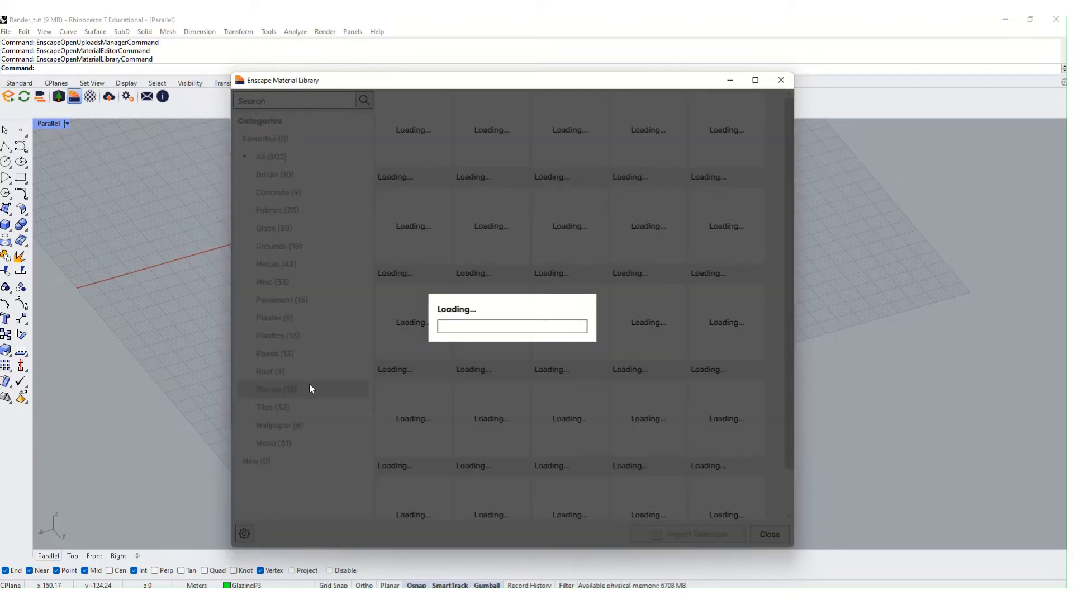
left_click(316, 444)
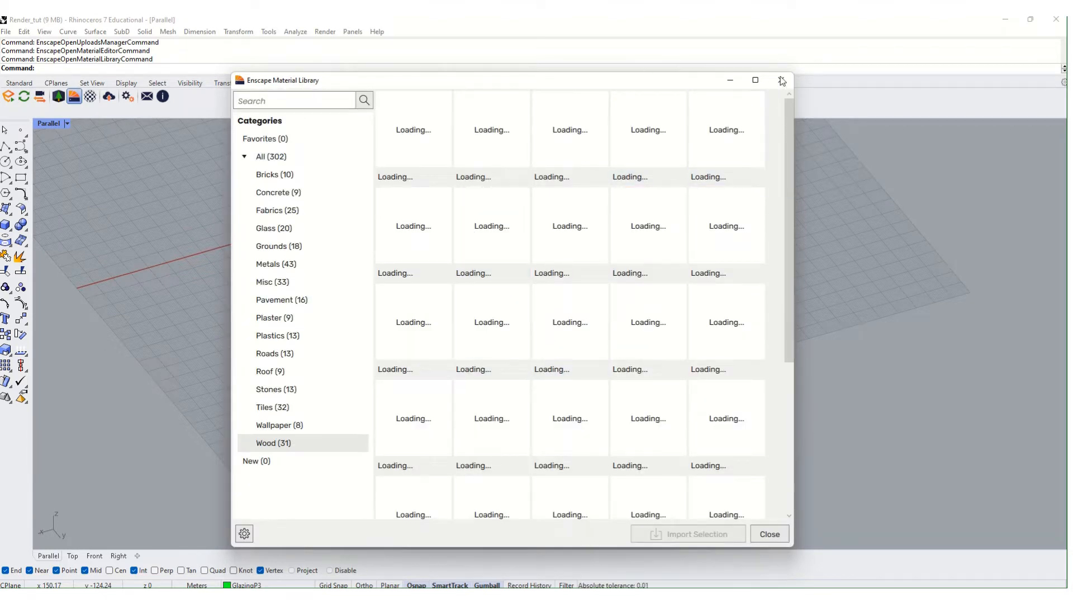
left_click(730, 80)
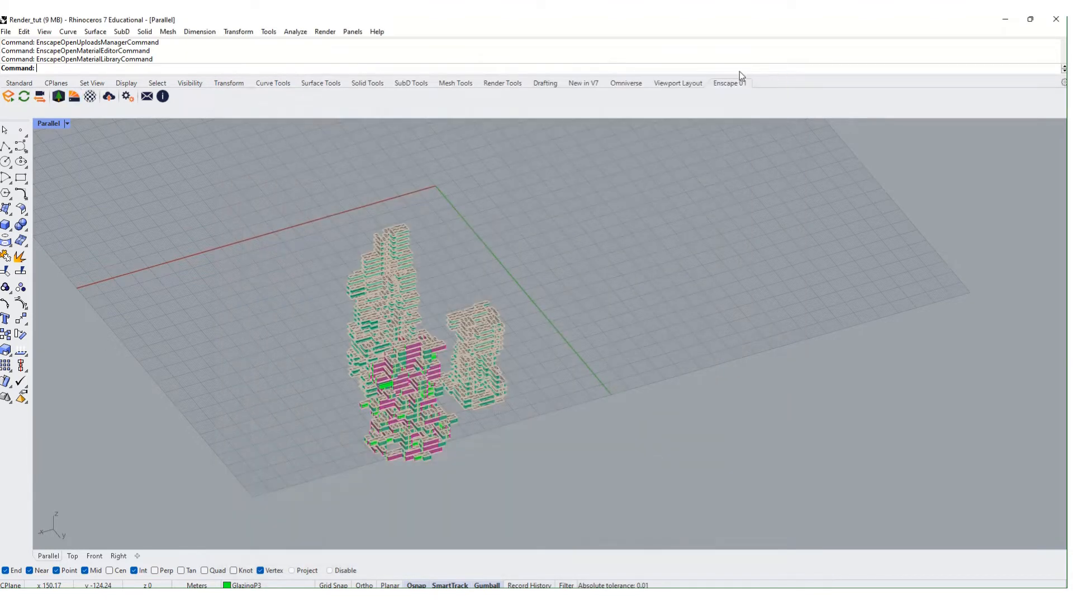
left_click(59, 97)
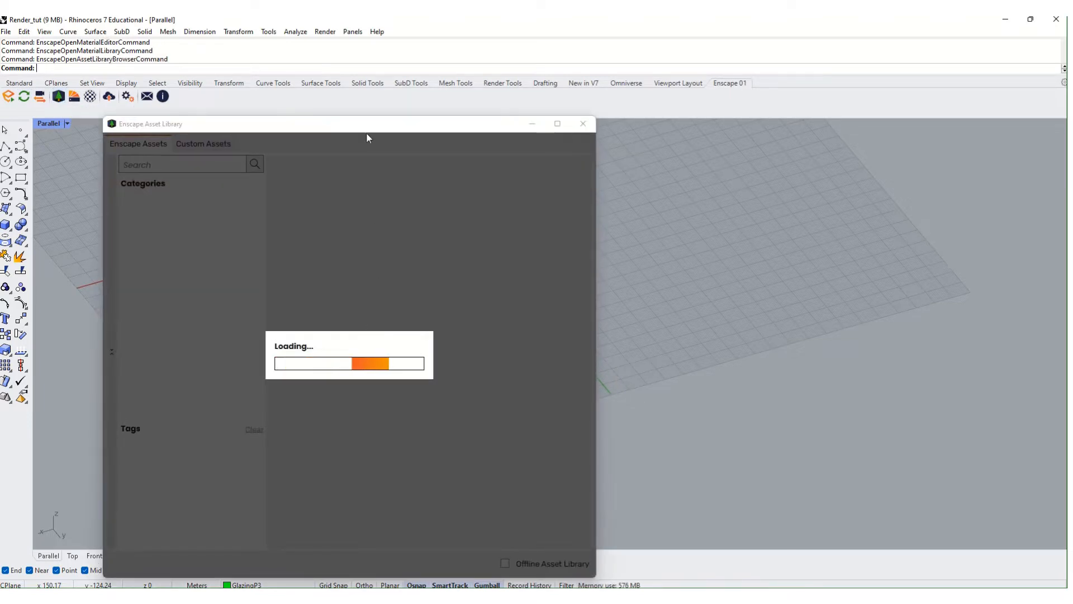
left_click_drag(367, 138, 560, 96)
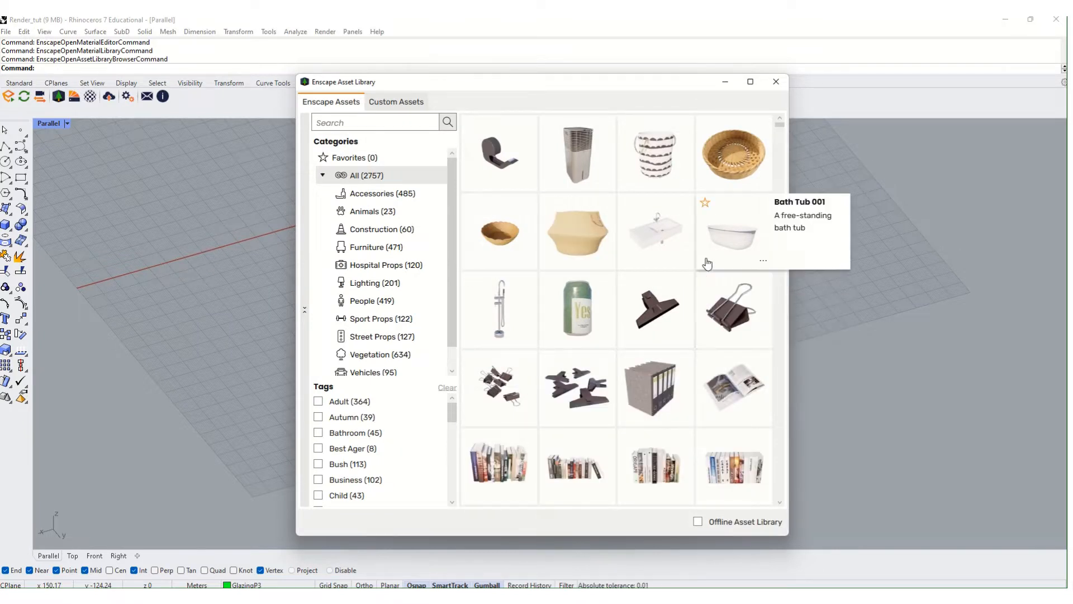
scroll(707, 263, "down", 3)
scroll(378, 341, "down", 1)
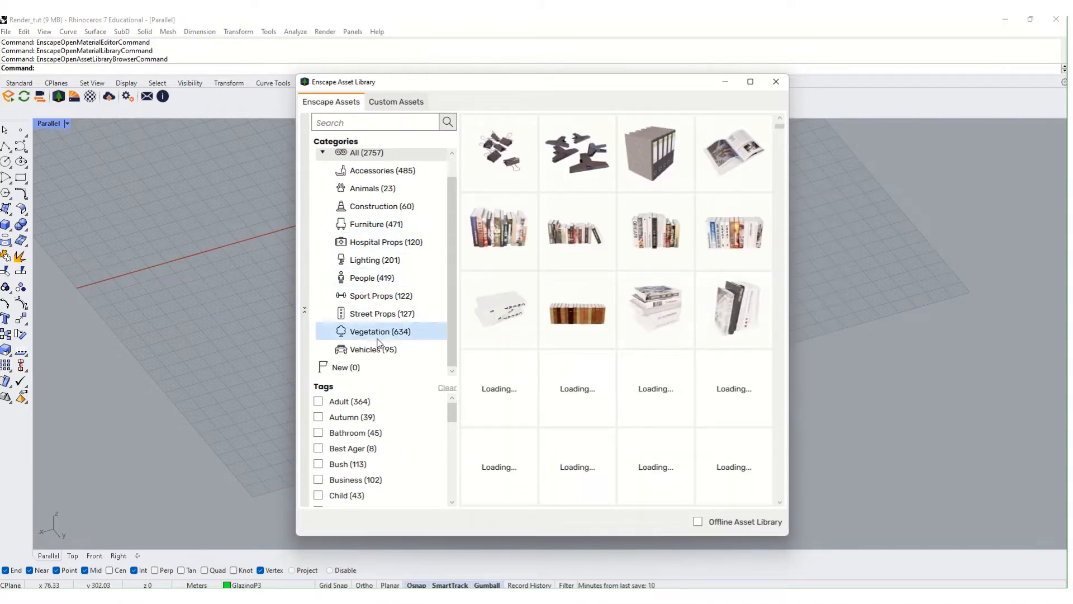
left_click(374, 349)
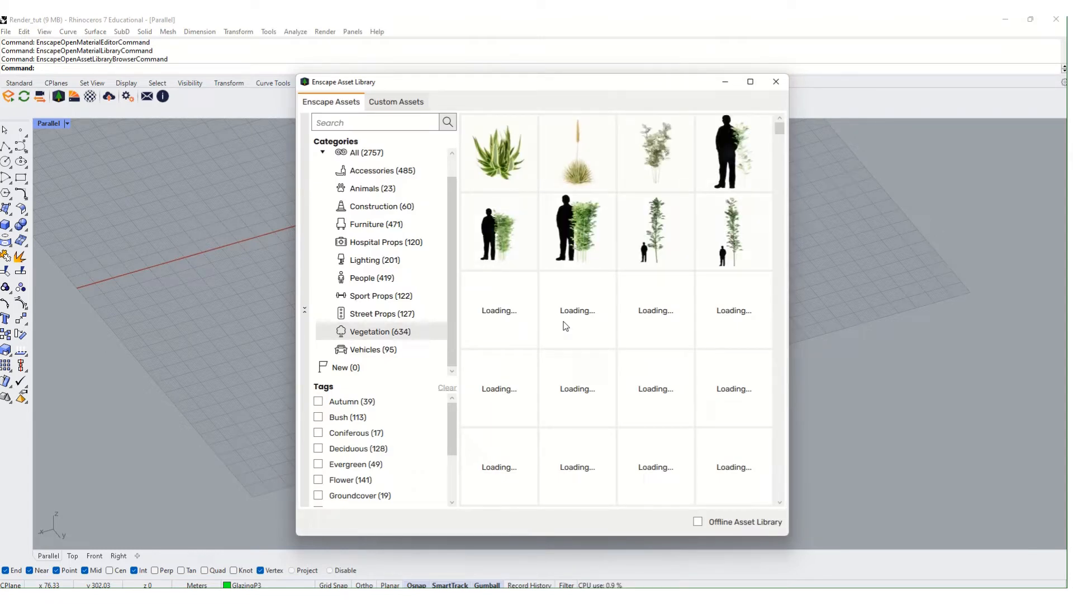
scroll(594, 313, "down", 3)
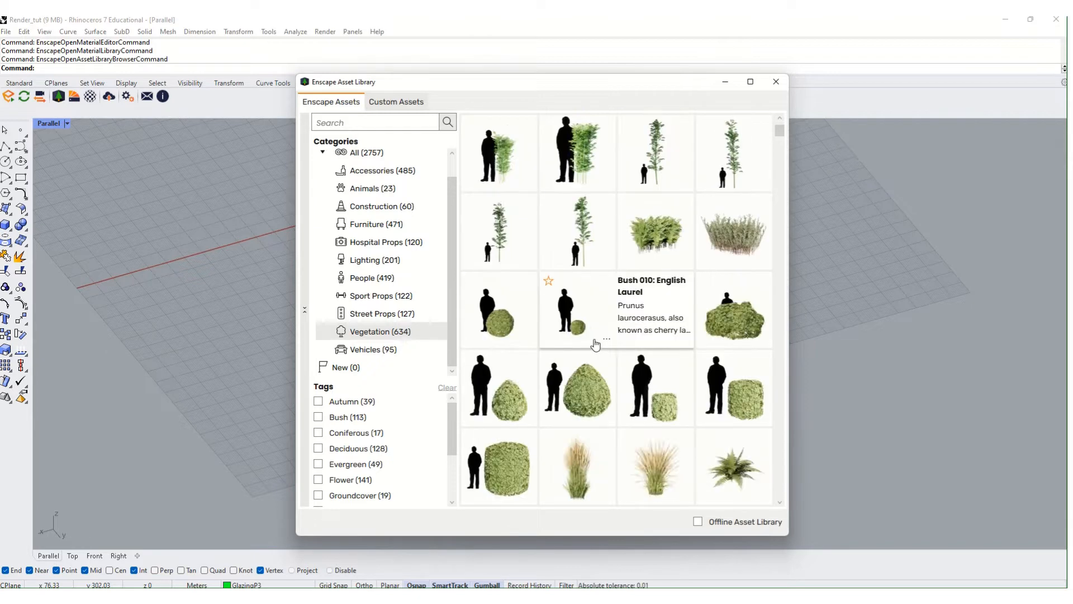
scroll(618, 352, "up", 3)
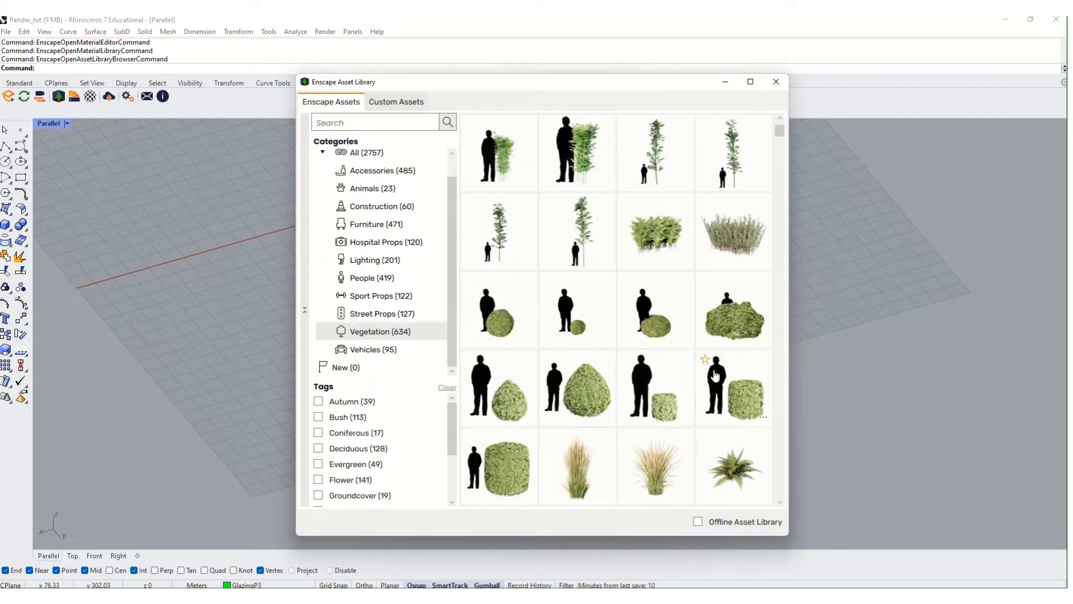
scroll(664, 393, "down", 5)
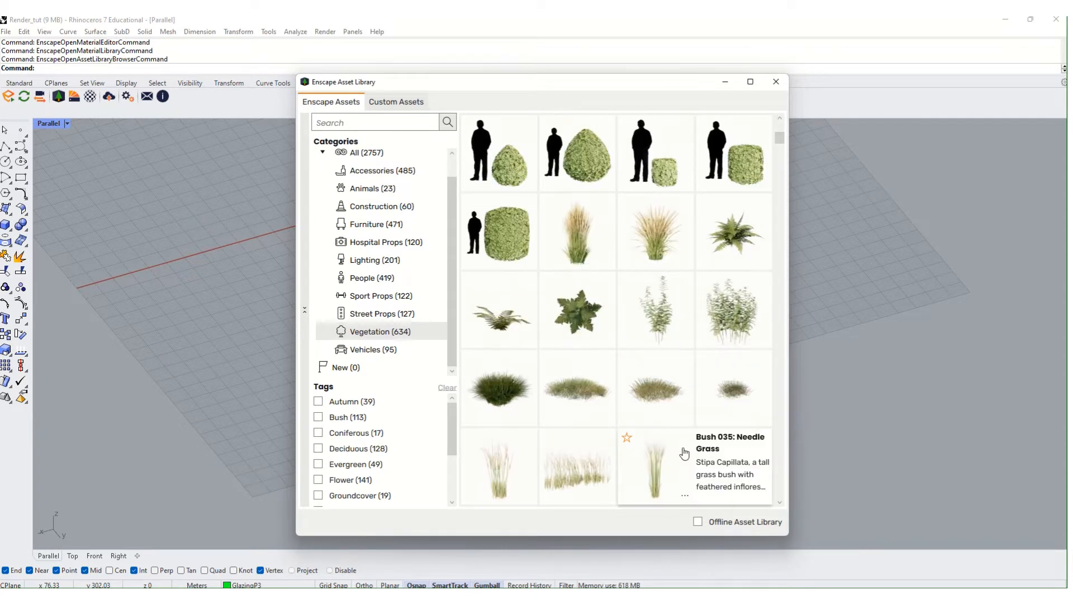
left_click(775, 82)
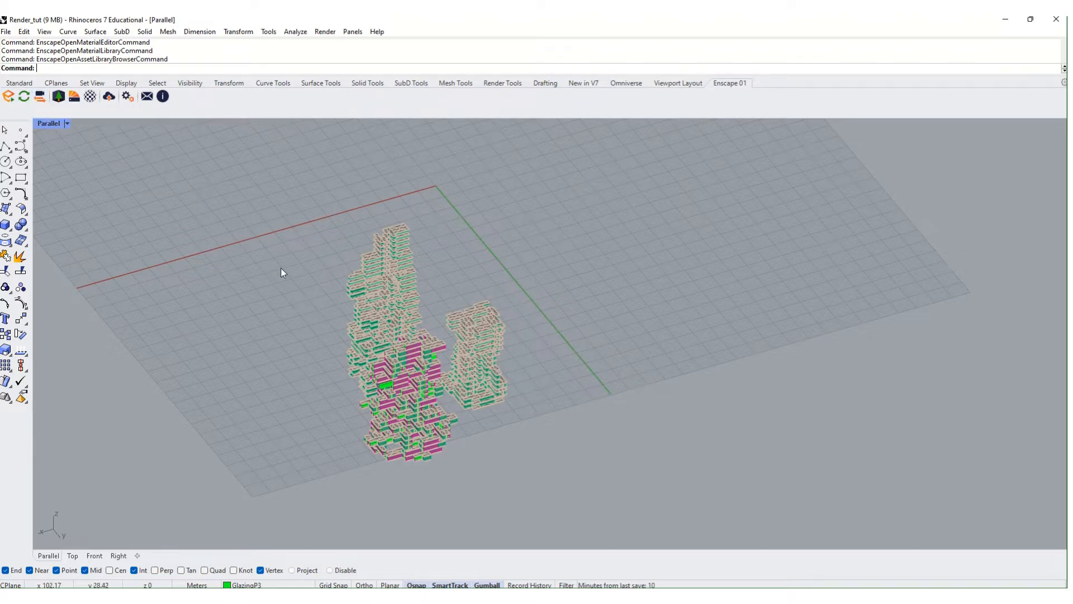
- Window-select the 390-mesh front cluster and move it up and right with the gumball's red arrow
right_click_drag(285, 270, 344, 337)
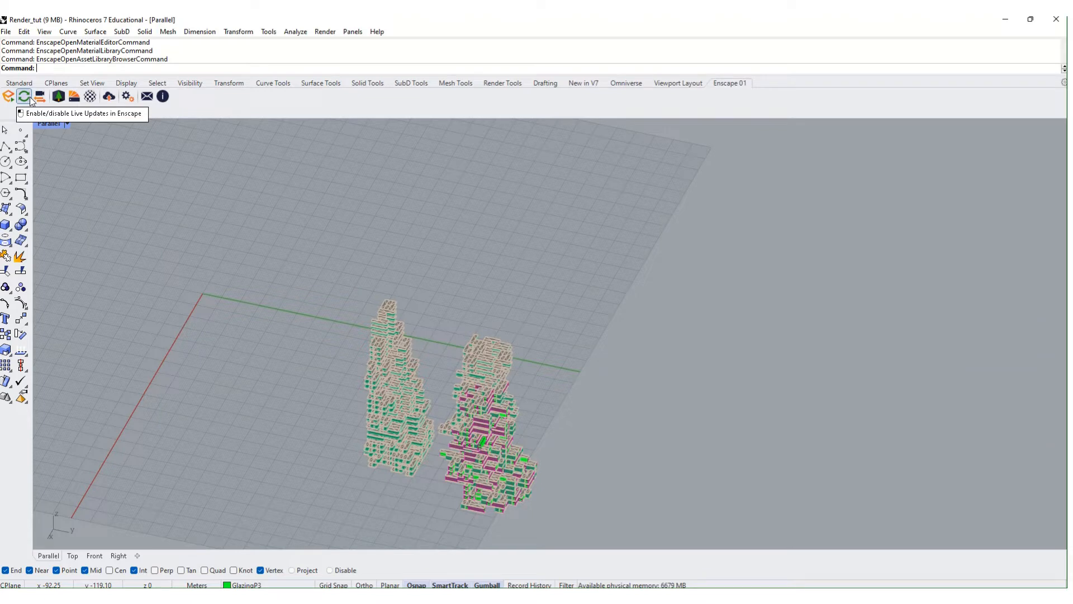
right_click_drag(388, 313, 553, 387)
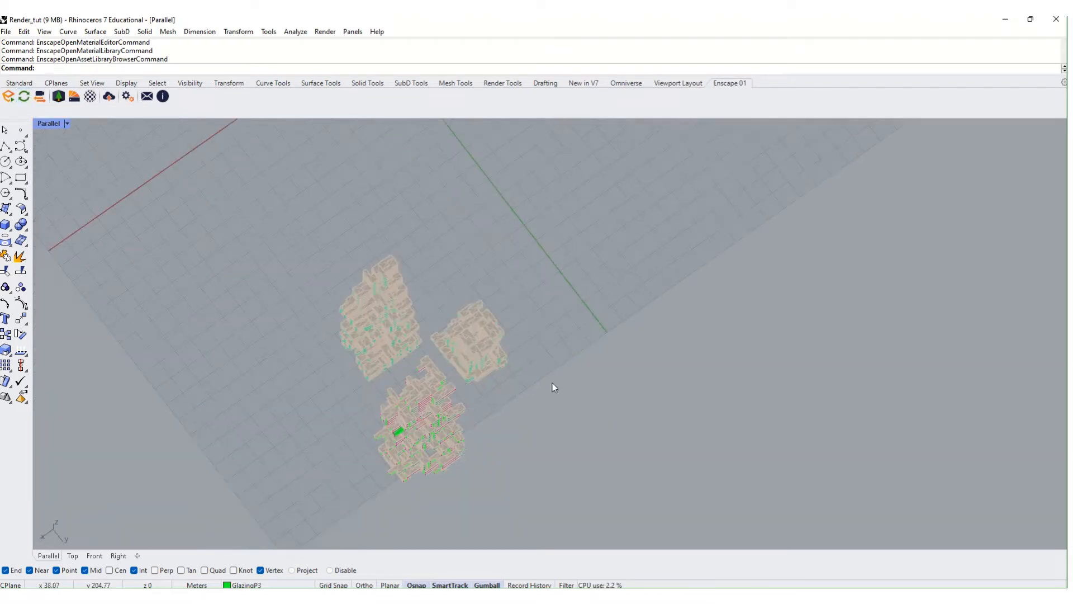
left_click_drag(468, 320, 447, 303)
left_click_drag(440, 362, 448, 356)
left_click(274, 305)
right_click_drag(275, 421, 296, 389)
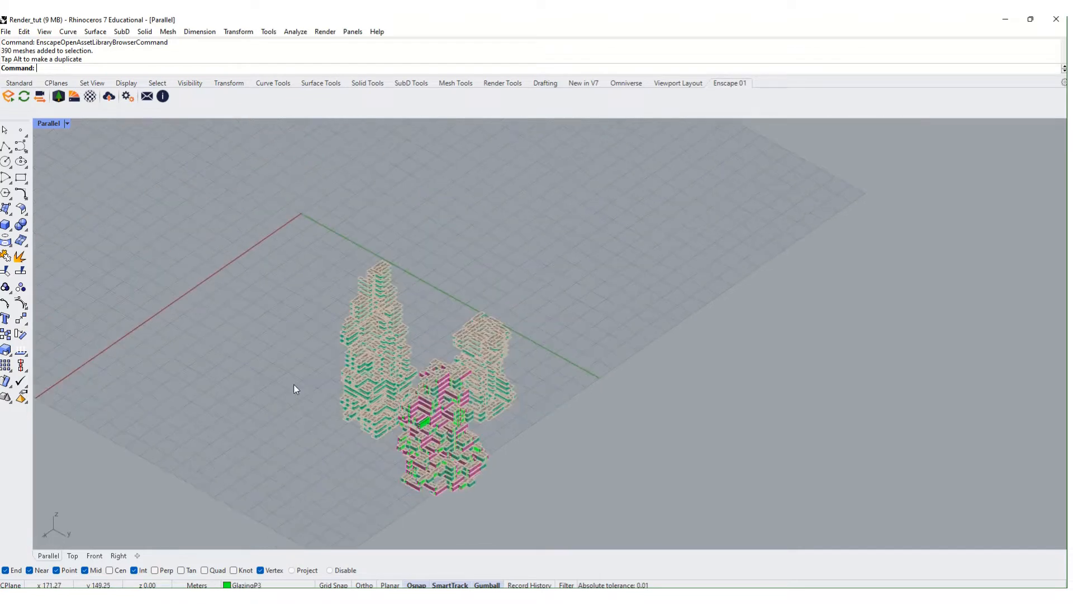
left_click(12, 101)
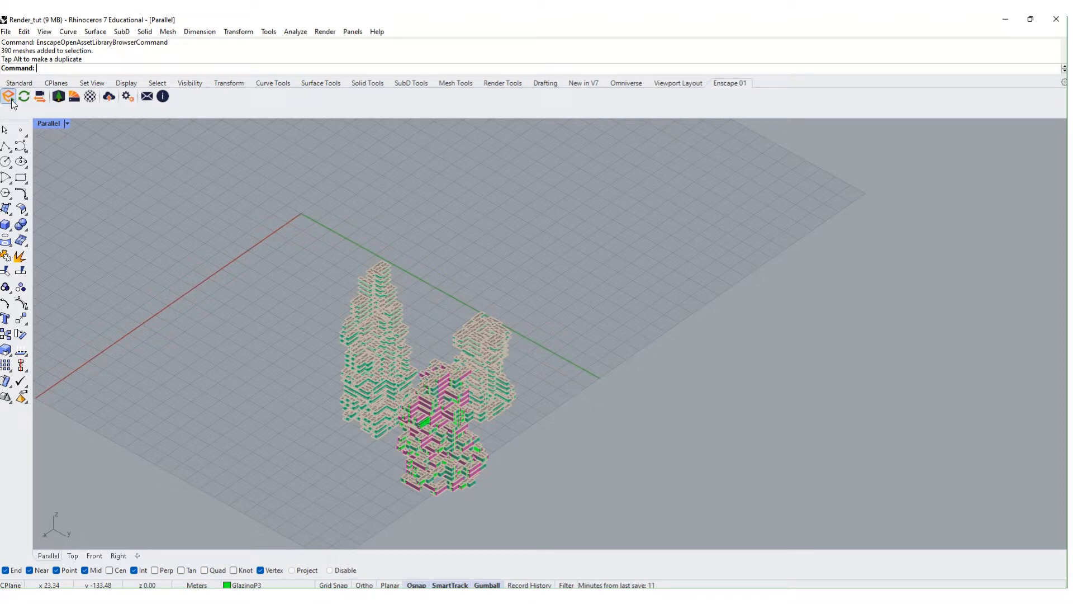
- Start Enscape in a separate window and let the Render_tut towers load
left_click(10, 98)
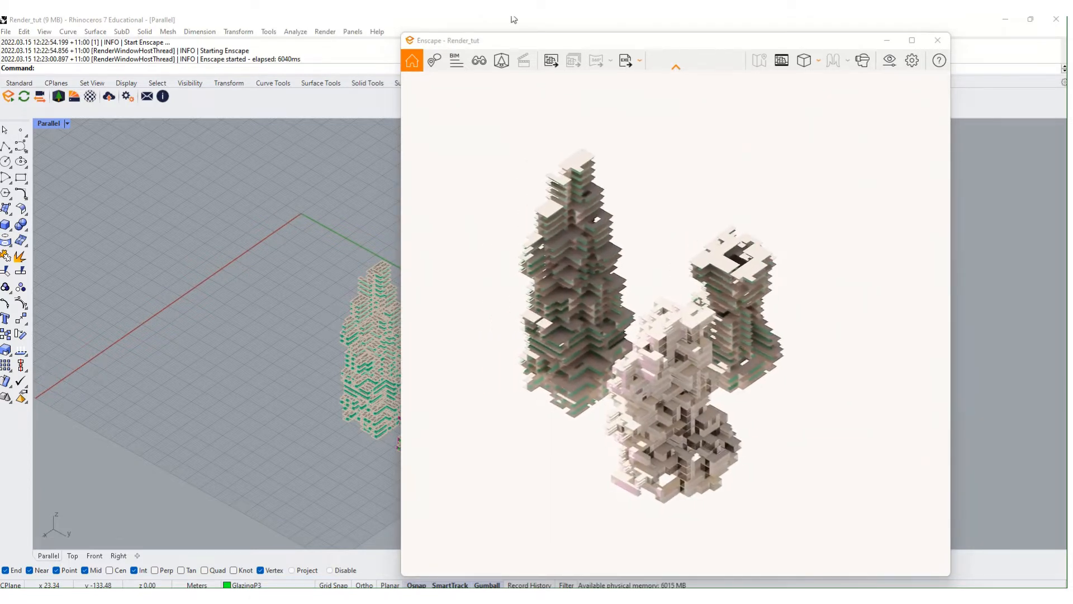
- Tile Rhino on the left half and Enscape on the right, recentring the towers in Rhino
left_click_drag(557, 44, 664, 36)
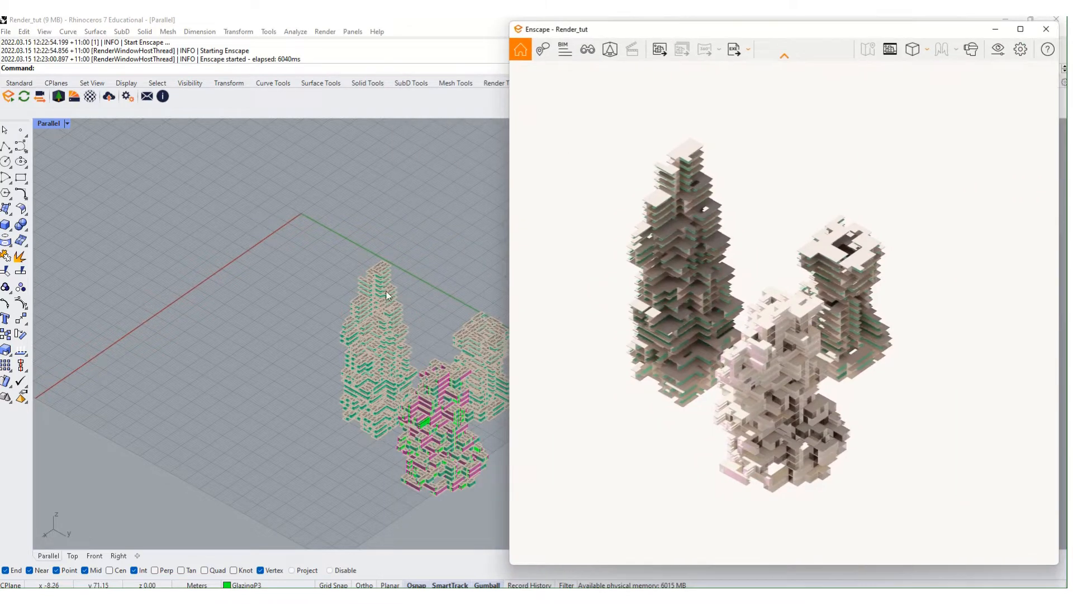
left_click(385, 294)
key("super+Left")
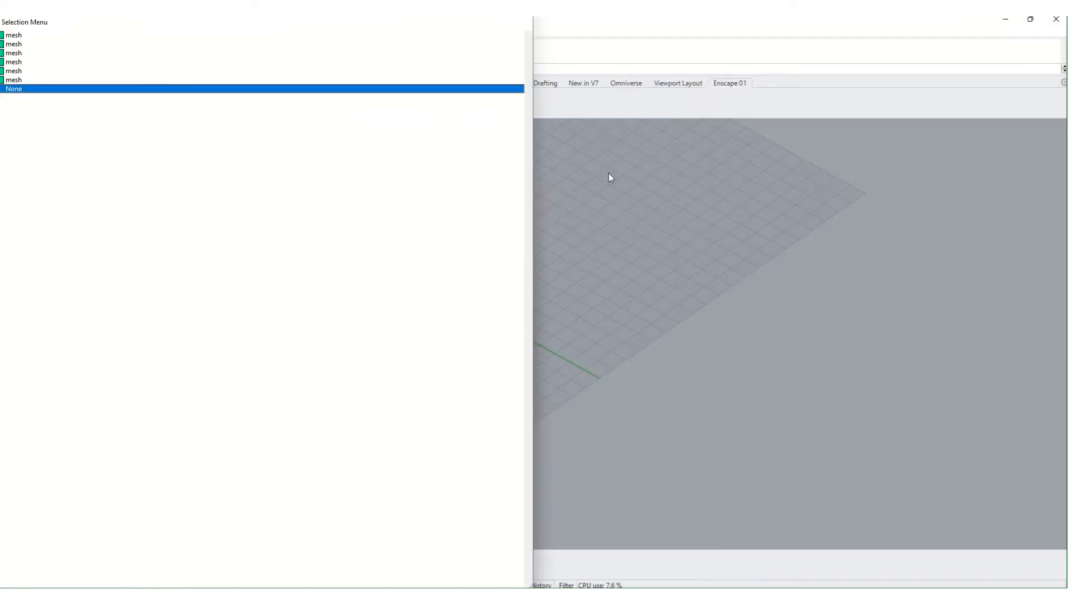
left_click(609, 174)
key("super+Left")
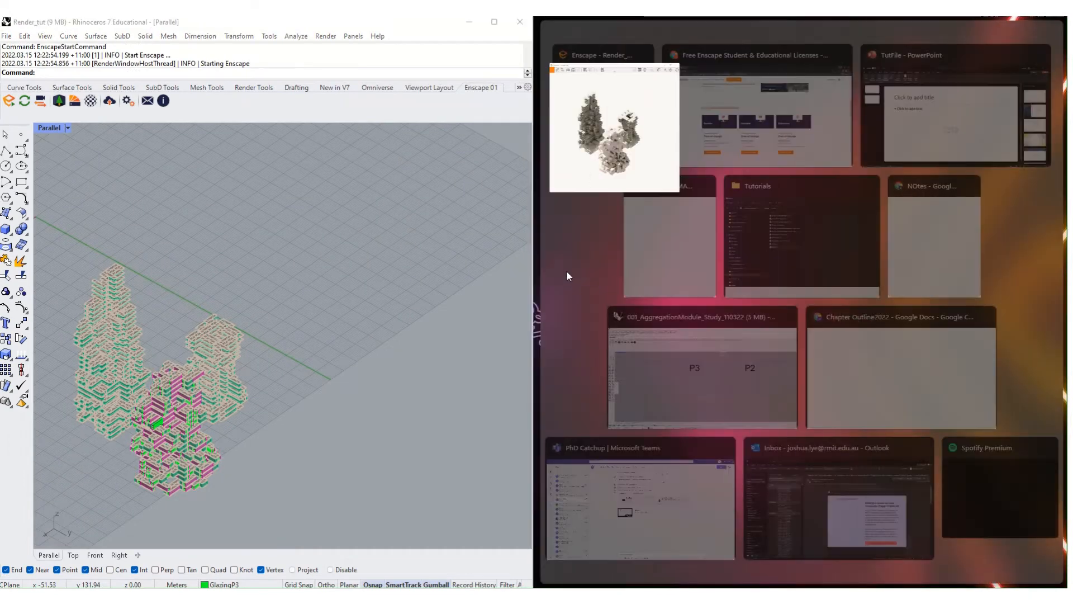
left_click(626, 135)
scroll(218, 336, "down", 6)
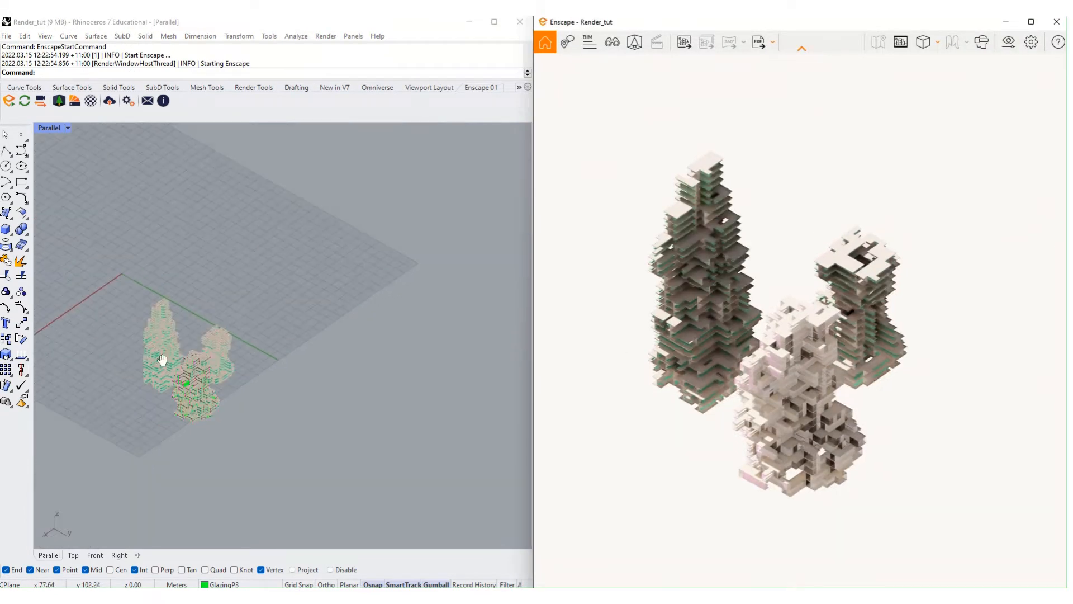
right_click_drag(162, 362, 248, 348, "shift")
scroll(245, 335, "up", 6)
right_click_drag(267, 398, 254, 366, "shift")
scroll(278, 370, "up", 2)
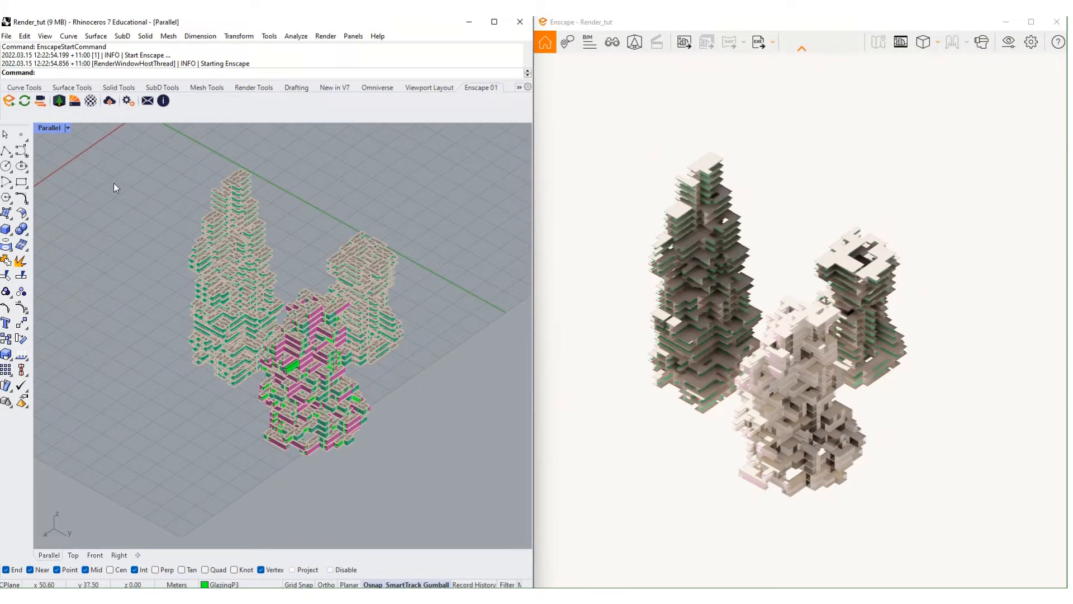
- Turn on Synchronize Views and orbit Rhino to confirm Enscape's camera follows
left_click(40, 104)
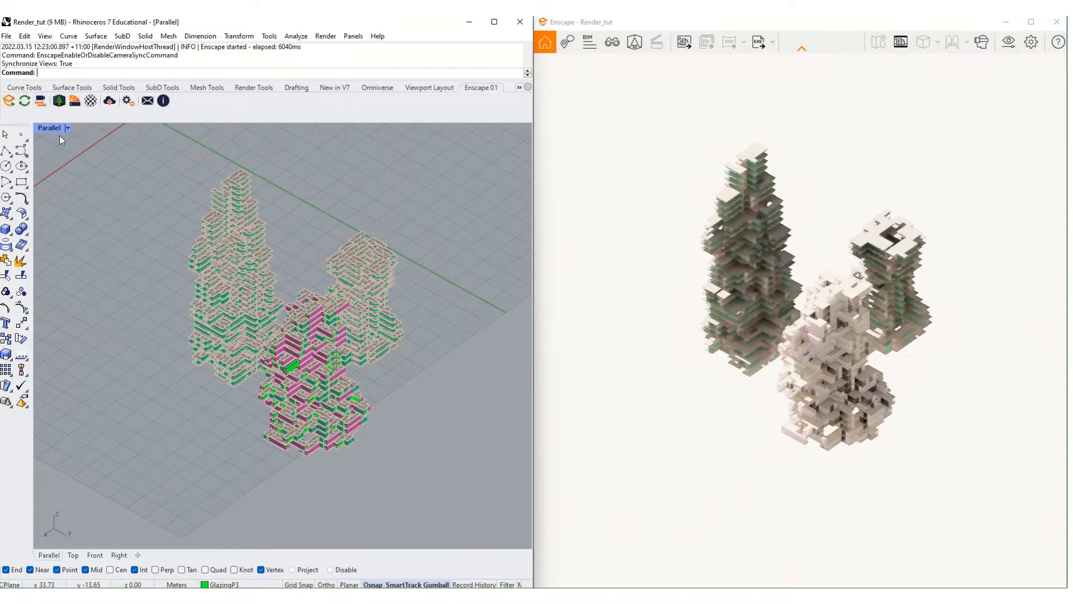
right_click_drag(336, 400, 326, 366)
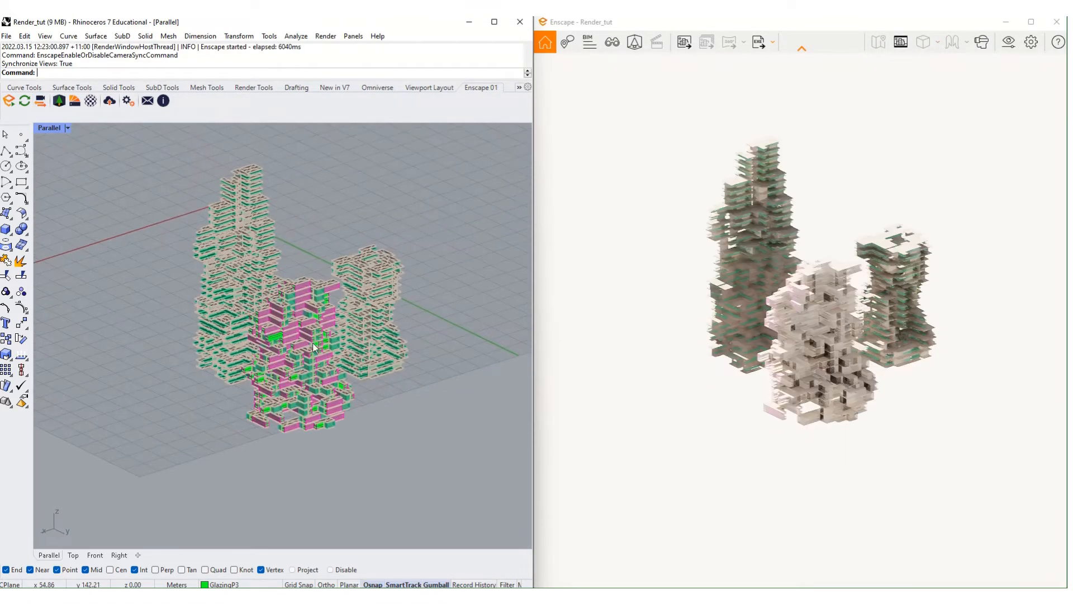
right_click_drag(183, 276, 217, 357)
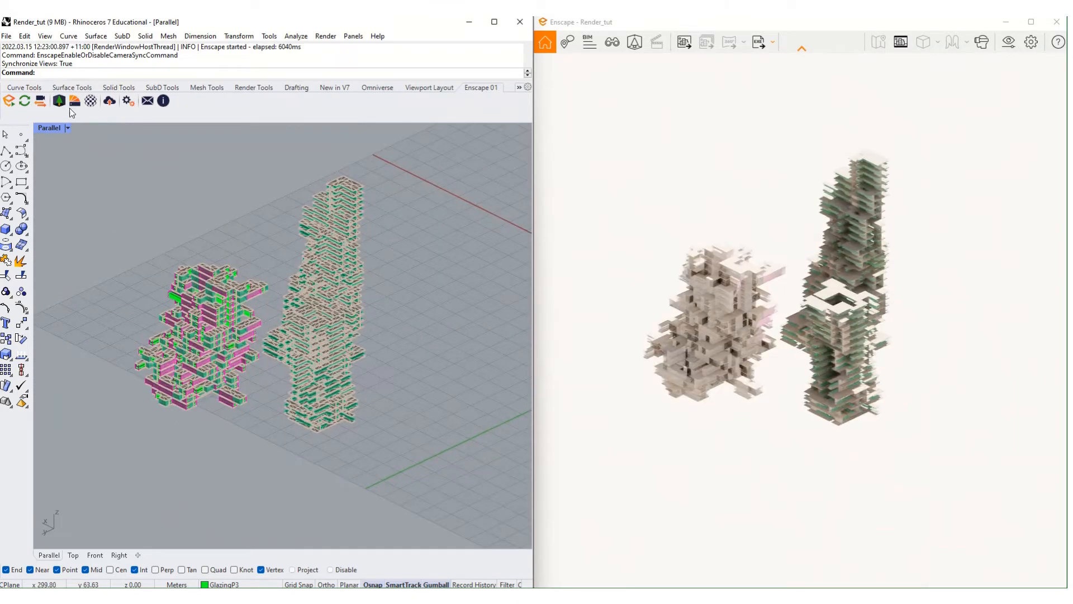
- With Live Updates on, move the left tower along the green axis, then undo with Ctrl+Z
left_click(26, 101)
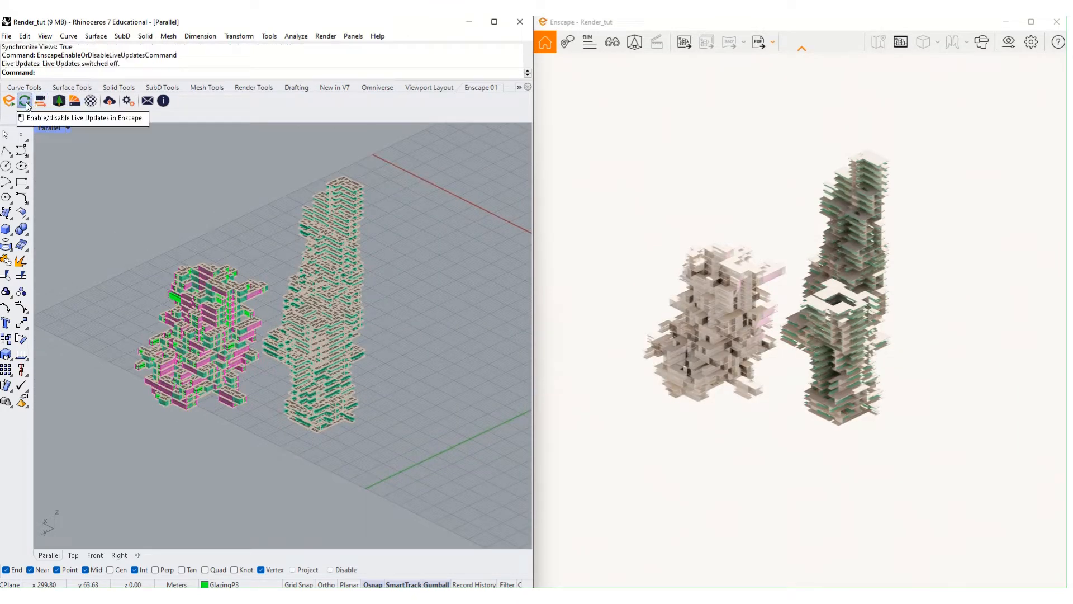
left_click(25, 101)
left_click_drag(234, 435, 96, 225)
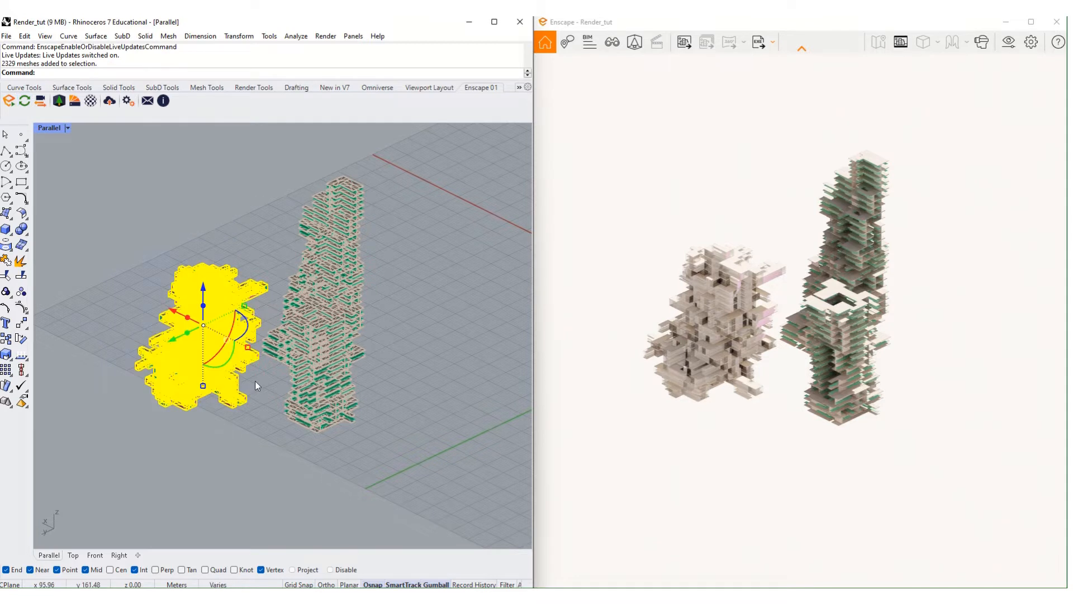
left_click_drag(180, 343, 161, 351)
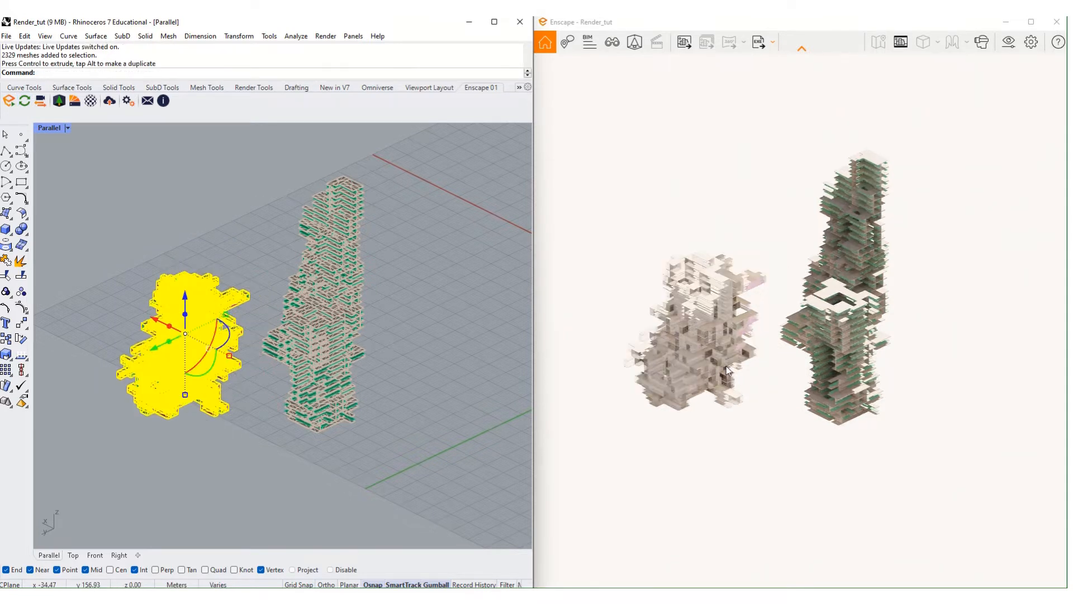
key("ctrl+z")
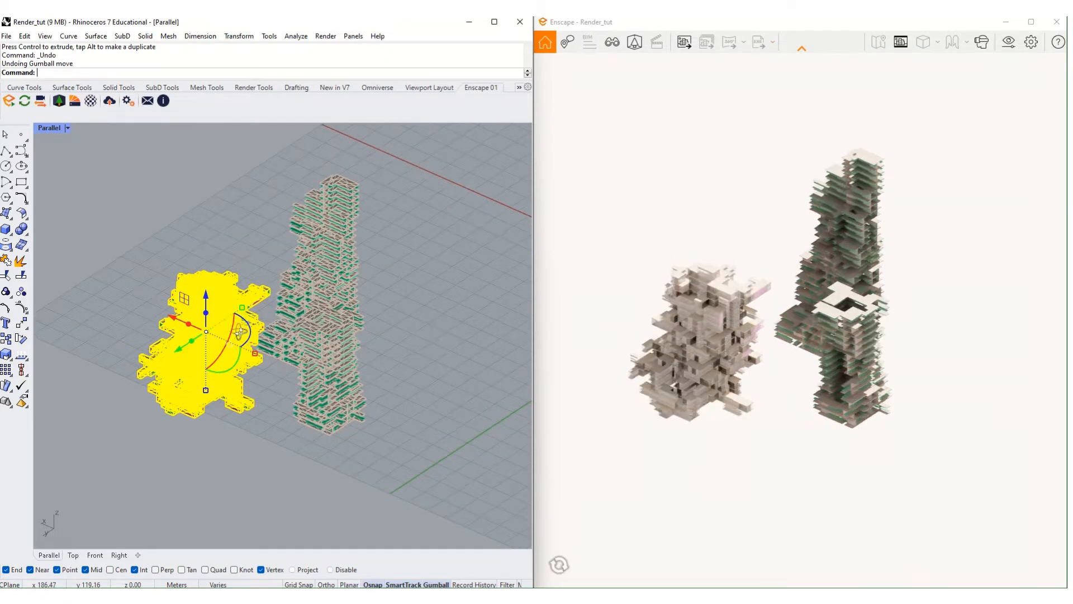
- Orbit the view, switch Enscape Live Updates off, and deselect the tower
right_click_drag(182, 273, 378, 301)
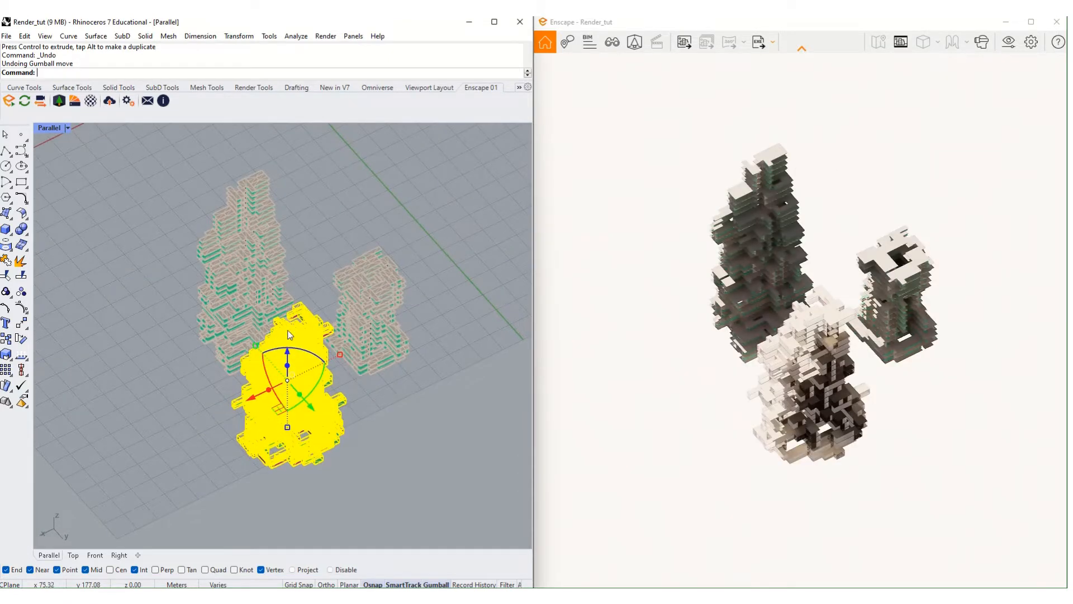
right_click_drag(184, 320, 143, 314)
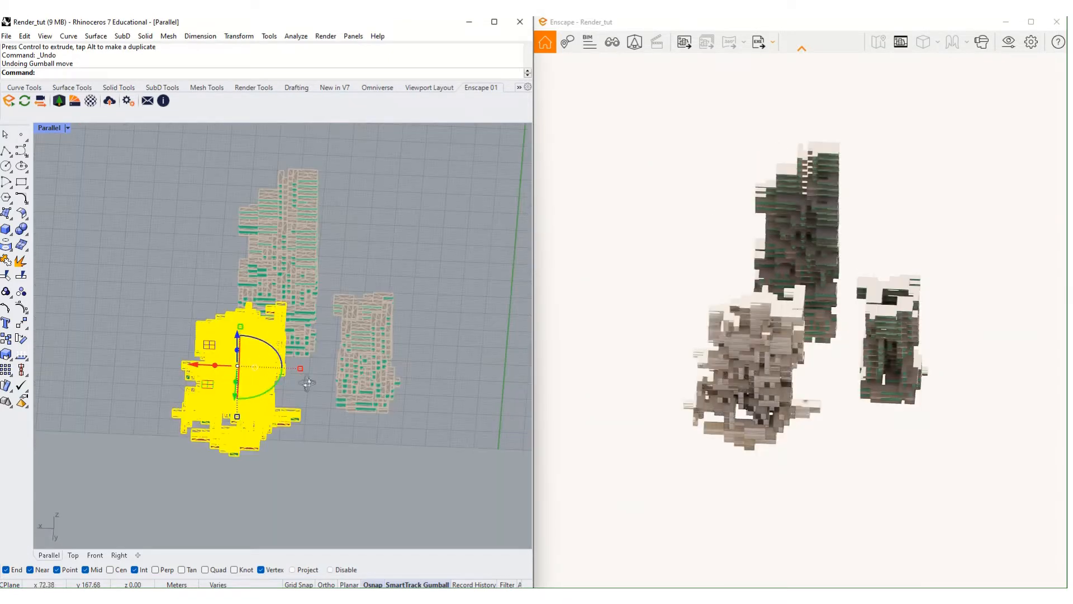
right_click_drag(304, 376, 269, 368)
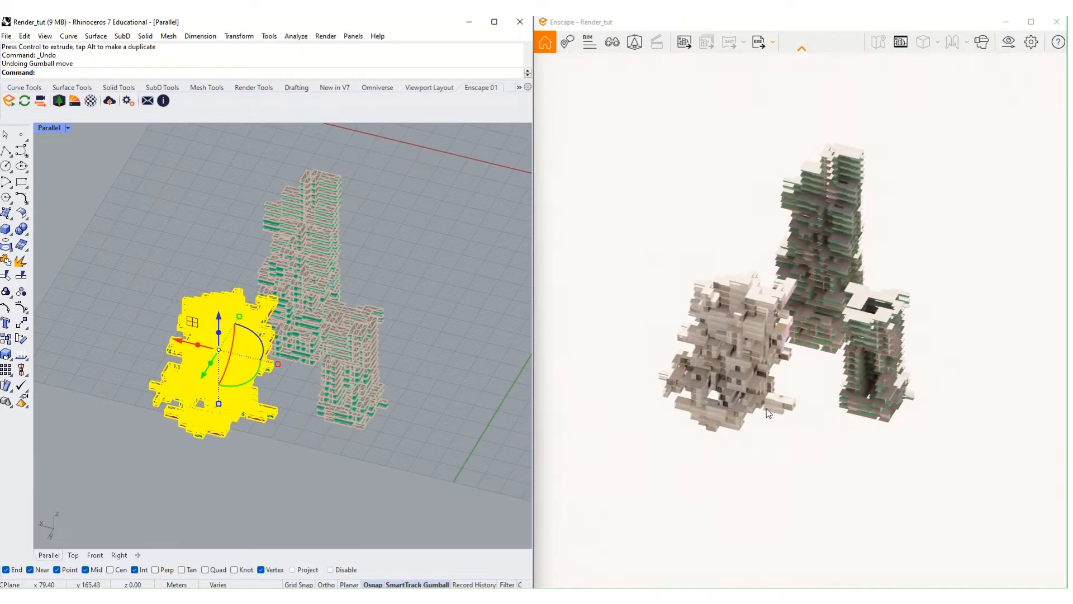
left_click(25, 101)
left_click(167, 348)
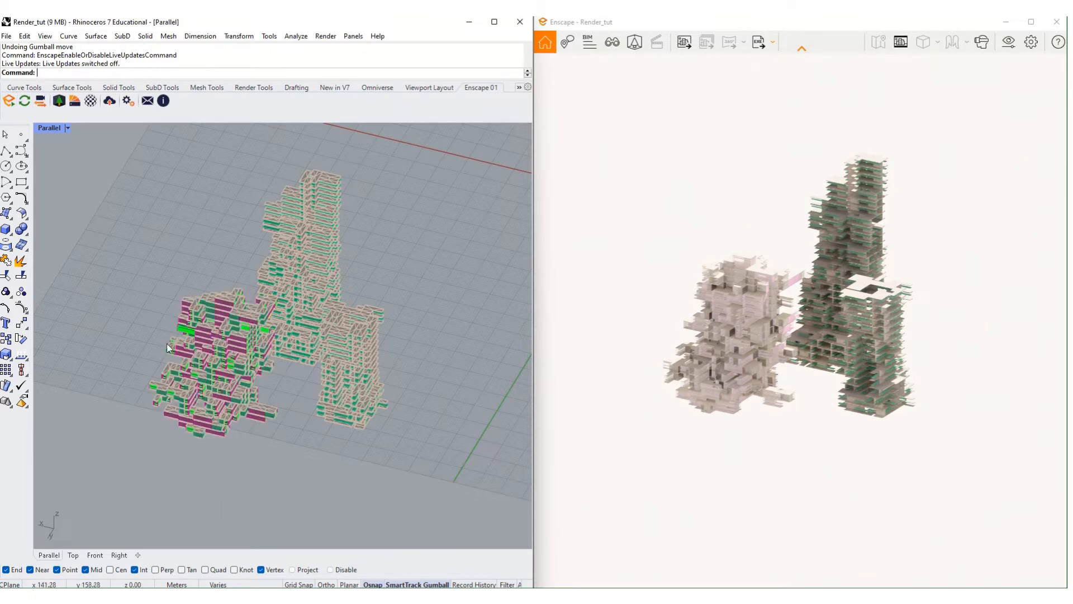
scroll(207, 414, "up", 3)
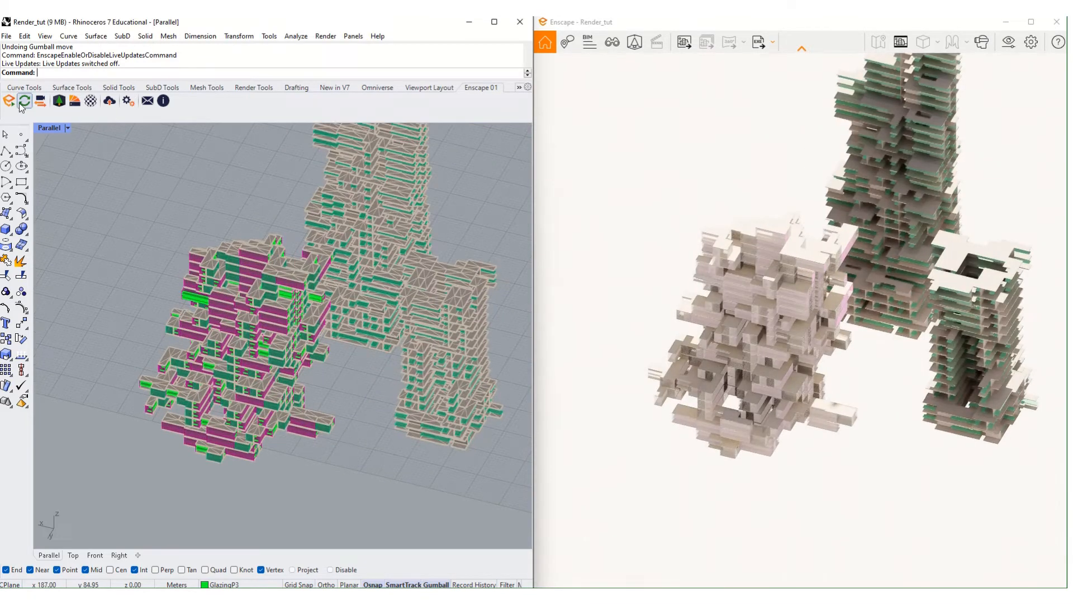
scroll(262, 283, "down", 5)
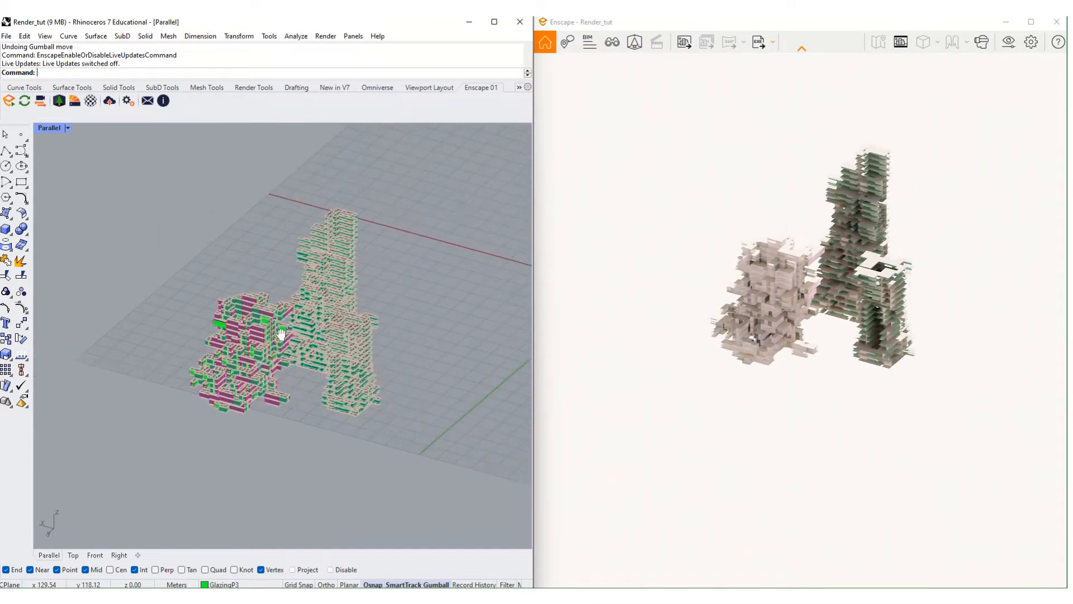
right_click_drag(255, 249, 437, 319)
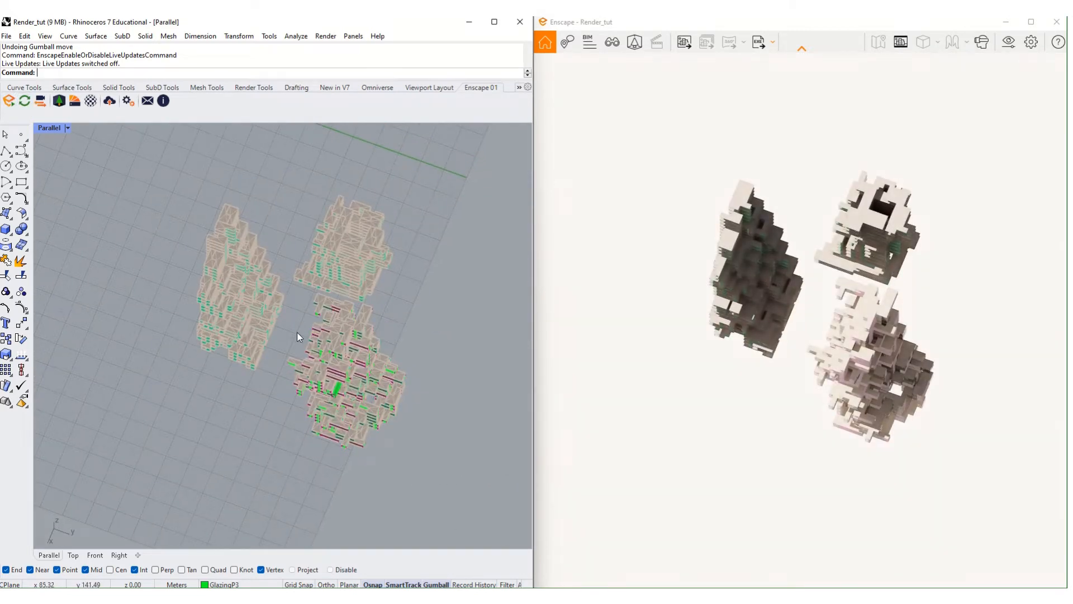
- Orbit the Rhino and Enscape views down toward a lower angle on the three towers
left_click(787, 262)
right_click_drag(439, 334, 343, 325)
scroll(288, 332, "up", 3)
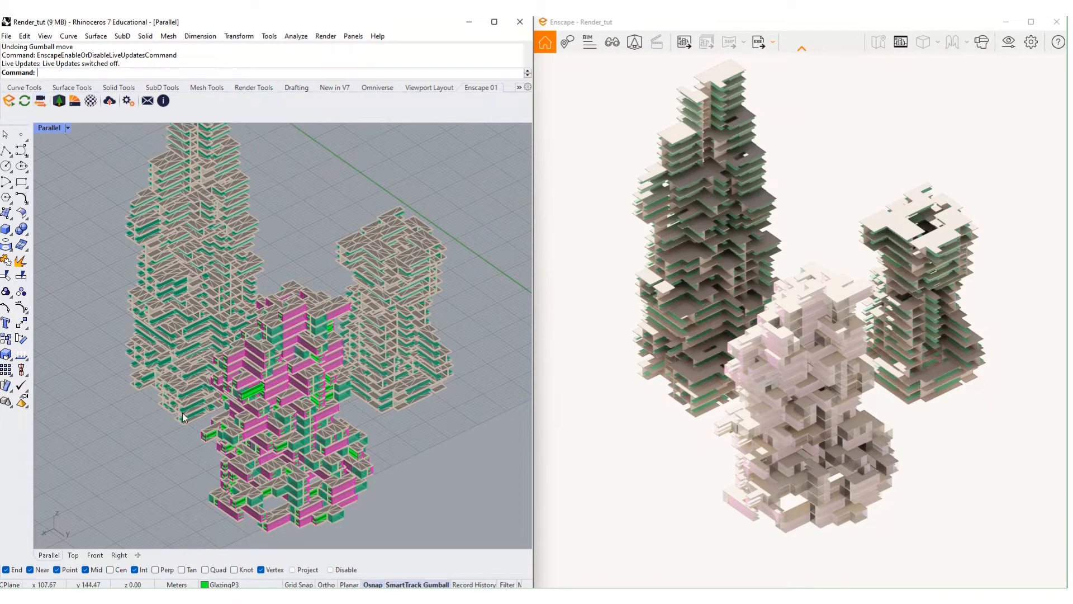
scroll(201, 407, "down", 2)
right_click_drag(196, 409, 179, 380)
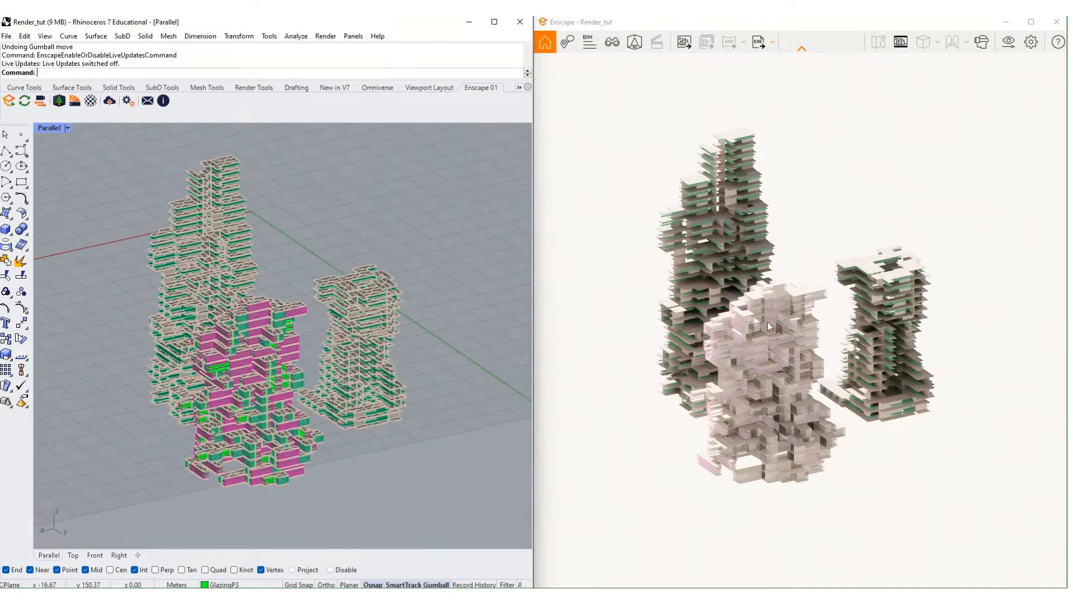
right_click_drag(767, 322, 806, 397)
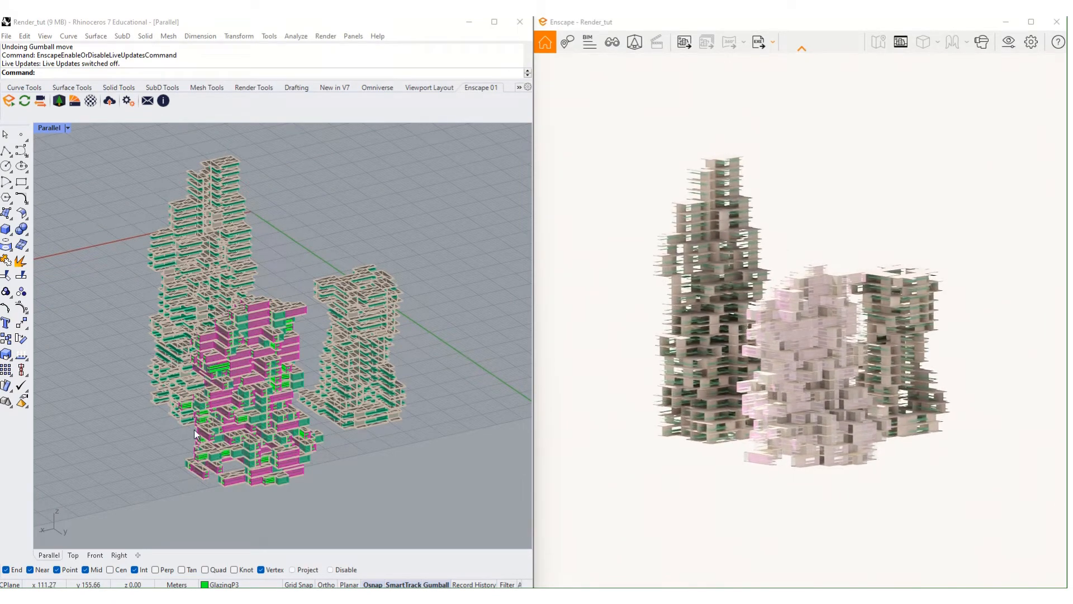
- Orbit down to ground level and zoom to frame the towers in a low perspective
right_click_drag(205, 430, 258, 324)
scroll(203, 386, "up", 8)
scroll(217, 333, "down", 4)
scroll(224, 400, "down", 4)
scroll(257, 340, "up", 3)
right_click_drag(268, 287, 251, 336, "shift")
scroll(253, 330, "down", 2)
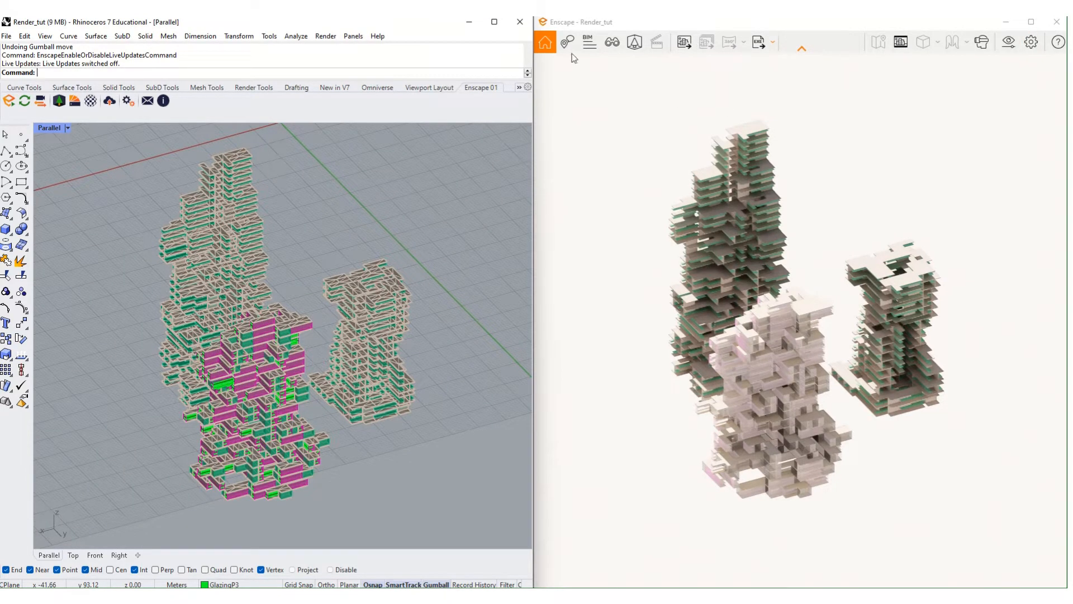
- Maximize the Enscape window and open the Help panel listing navigation controls
left_click(627, 29)
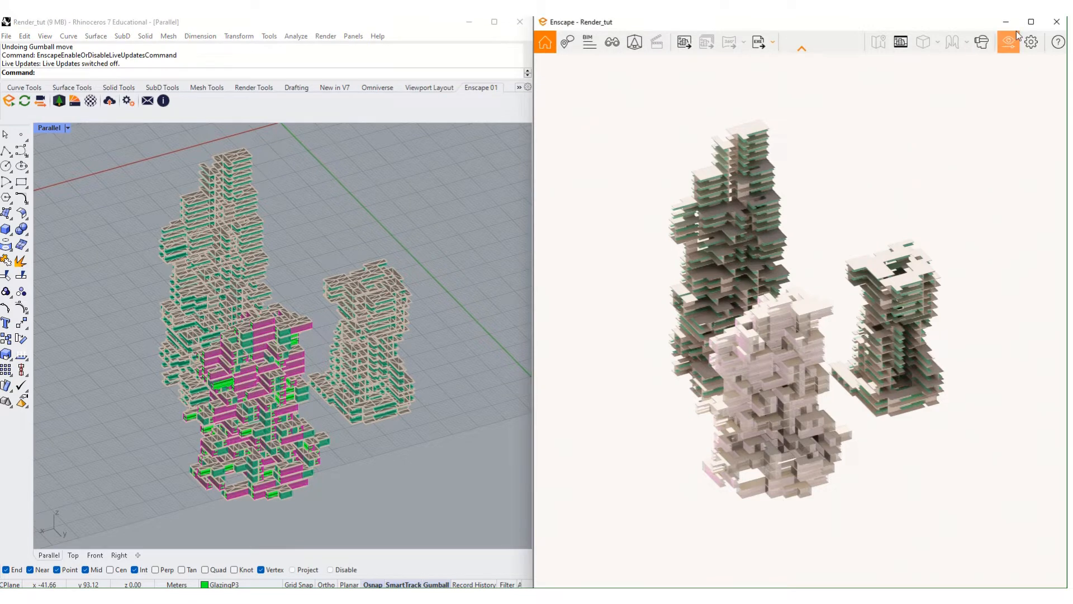
left_click(1031, 22)
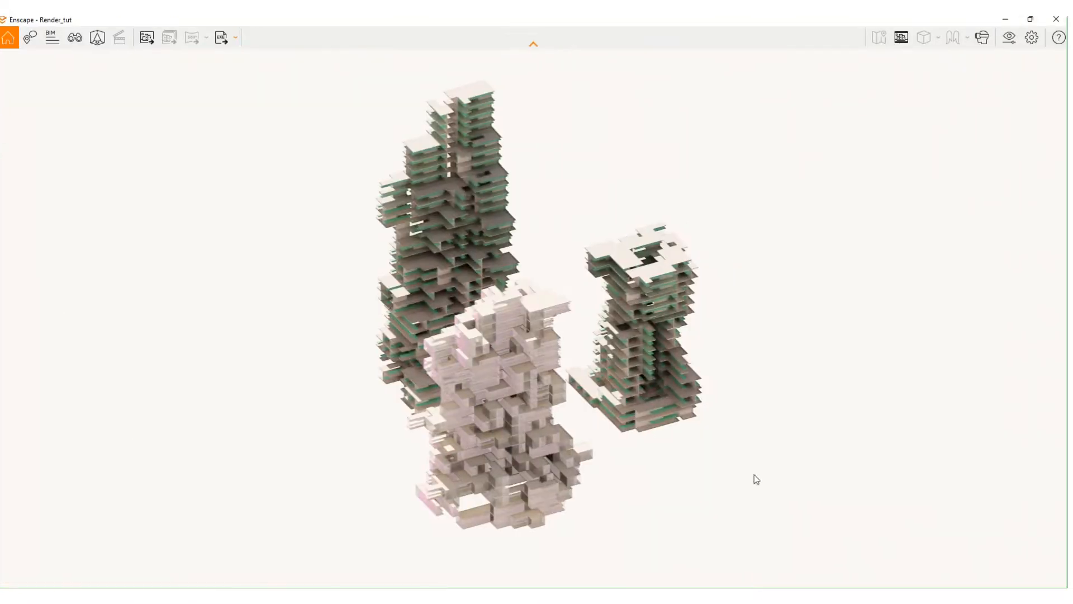
left_click(1058, 46)
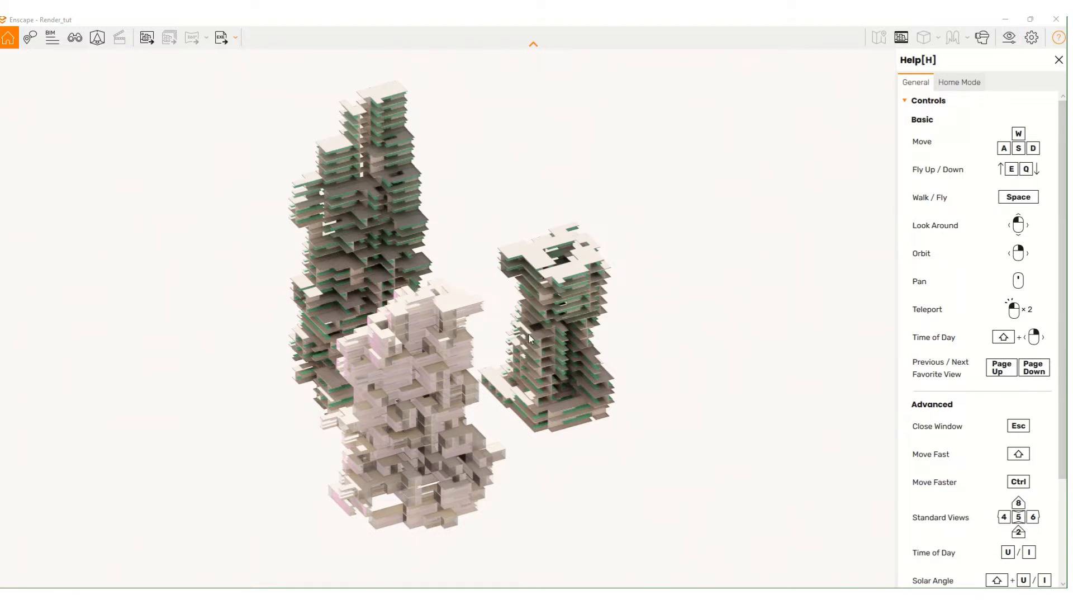
right_click_drag(575, 333, 572, 332)
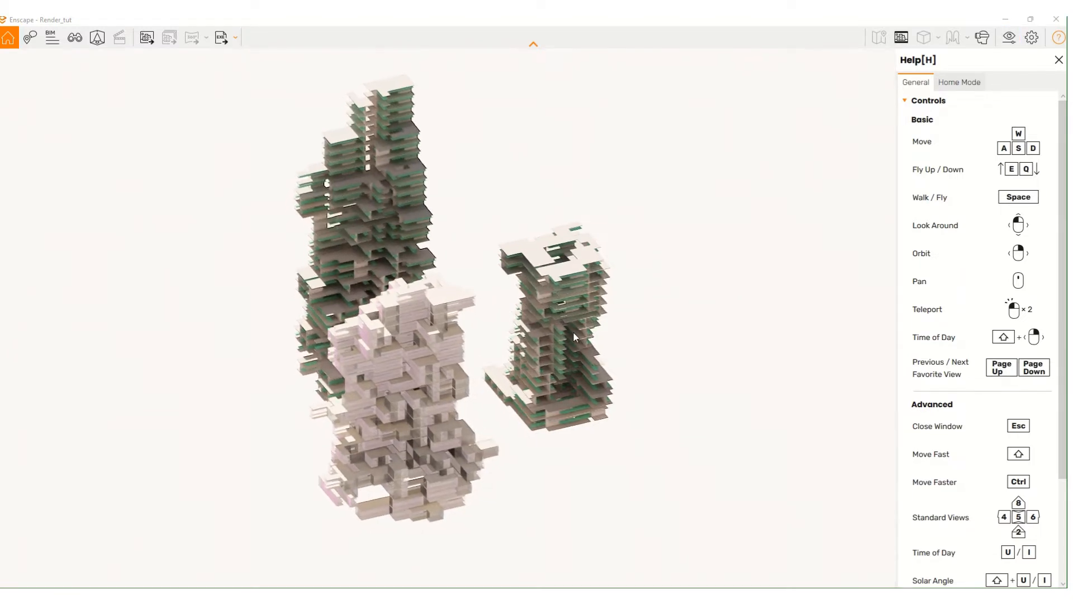
scroll(576, 337, "down", 4)
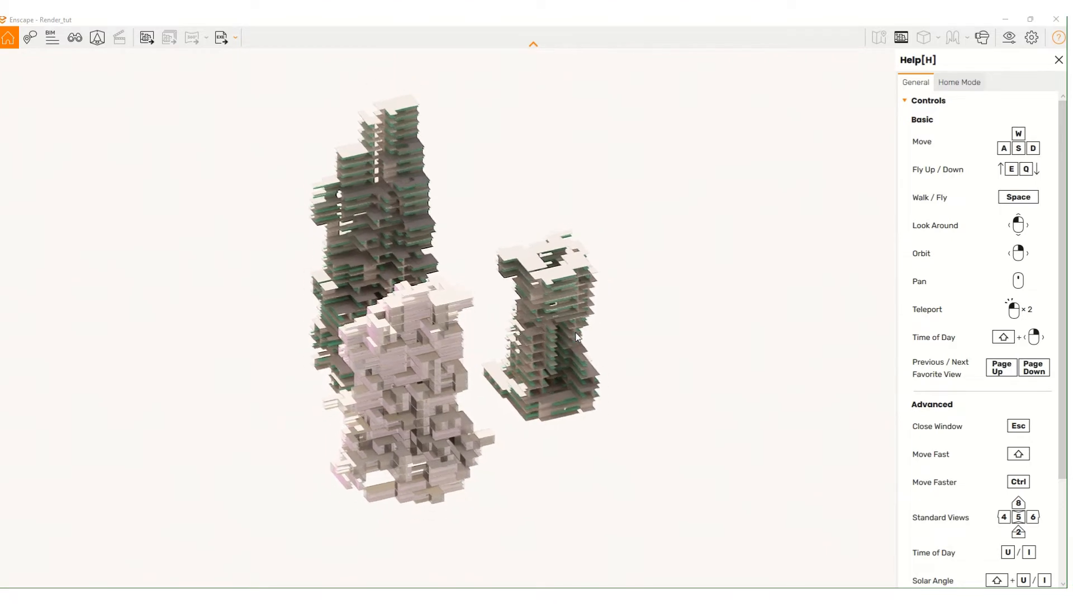
scroll(576, 337, "up", 3)
scroll(575, 334, "up", 2)
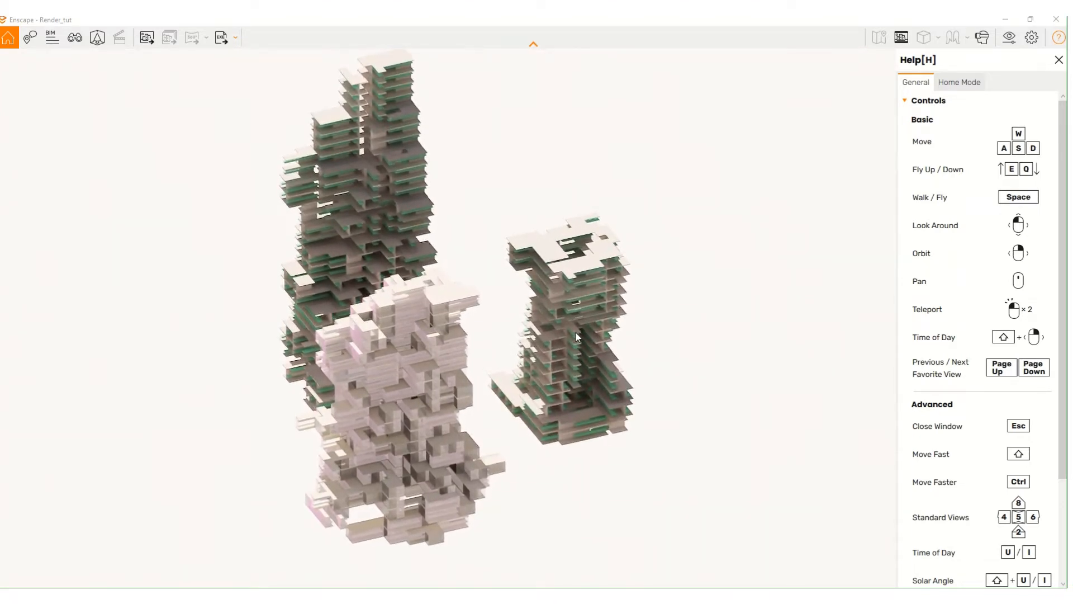
- Fly the camera with Q, E, W and S, then orbit around the towers
key("q")
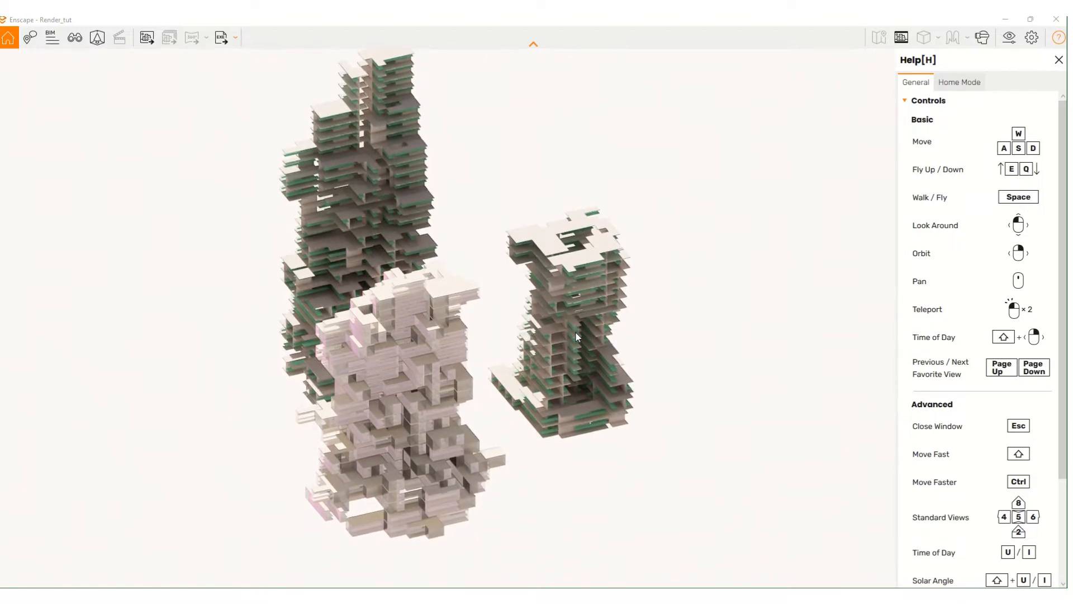
key("e")
key("q")
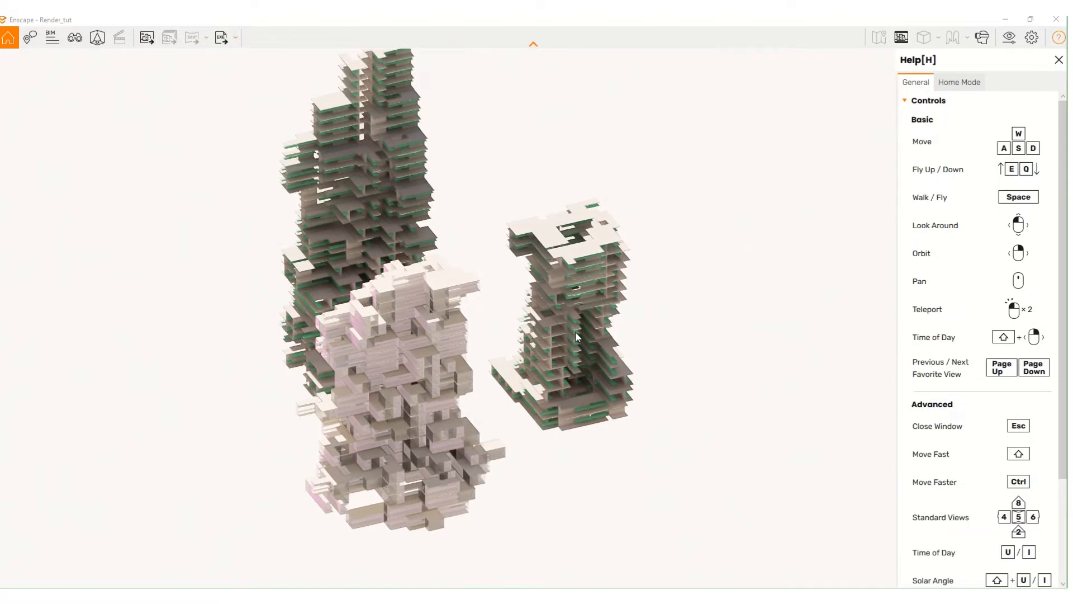
key("w")
key("s")
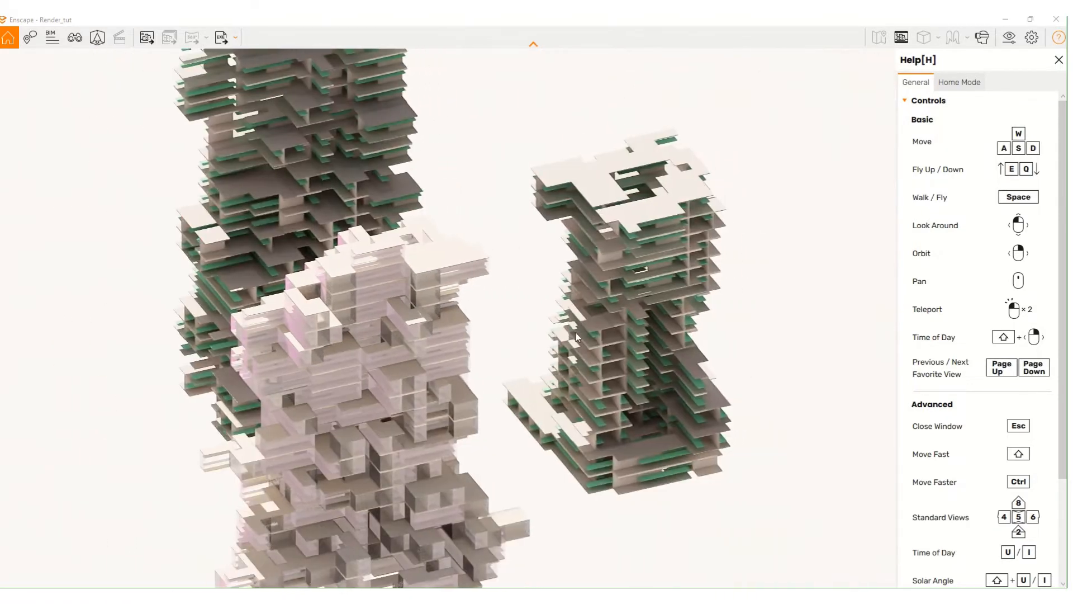
key("s")
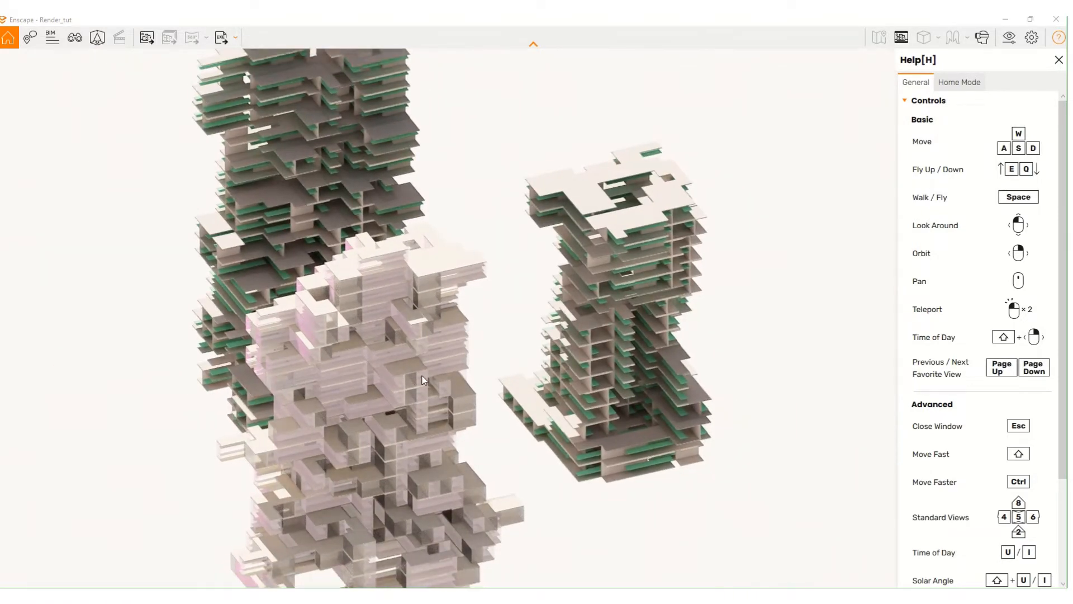
key("s")
right_click_drag(422, 380, 306, 272)
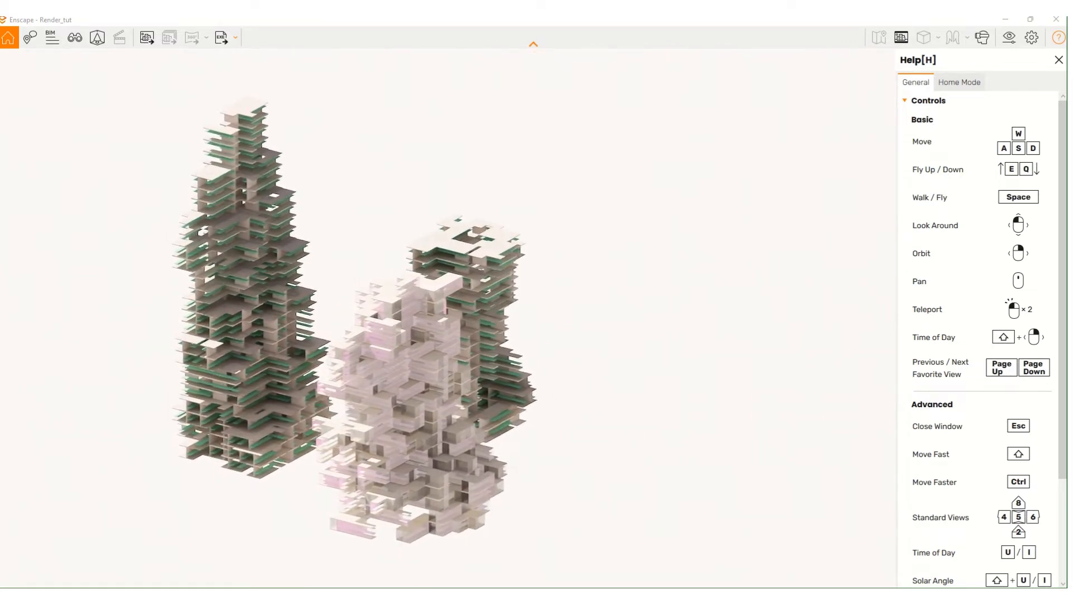
right_click_drag(422, 369, 407, 387)
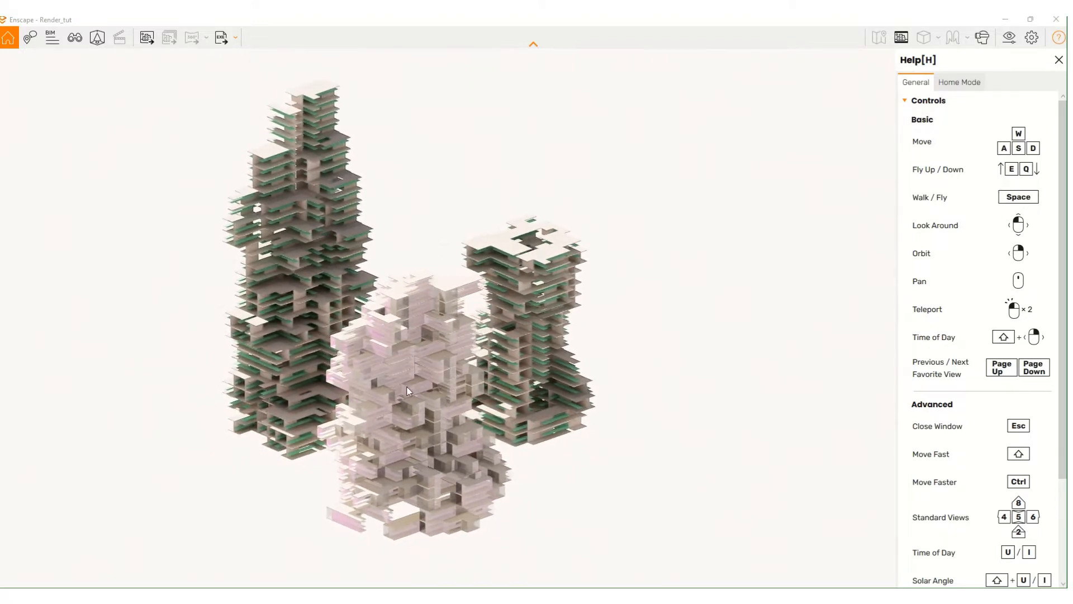
- Shift+drag to change the time of day, moving sunlight and shadows across the towers
scroll(420, 419, "up", 5)
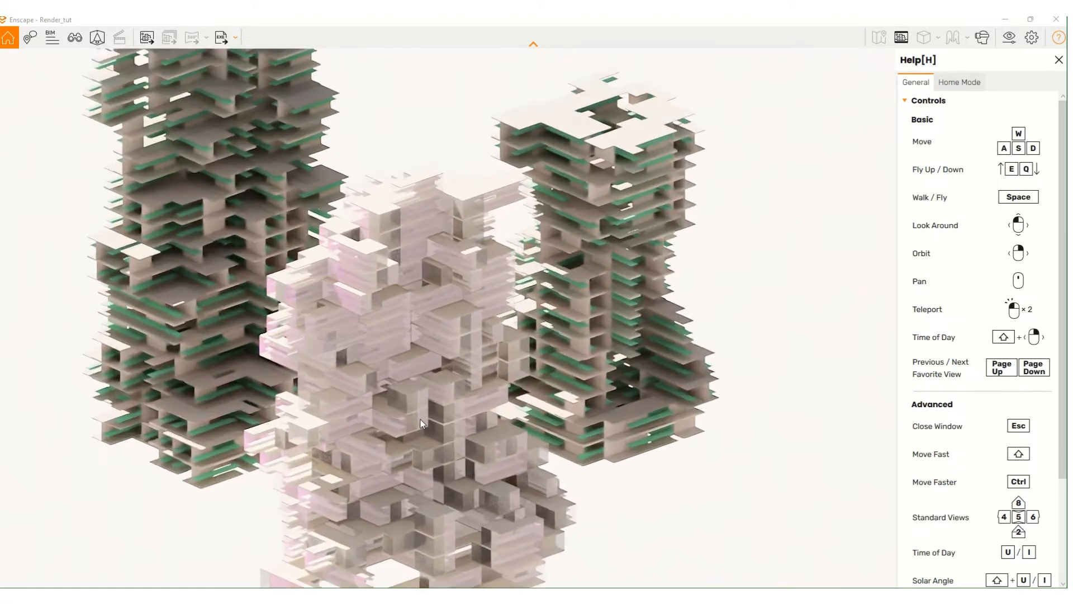
scroll(420, 419, "up", 2)
scroll(421, 419, "down", 4)
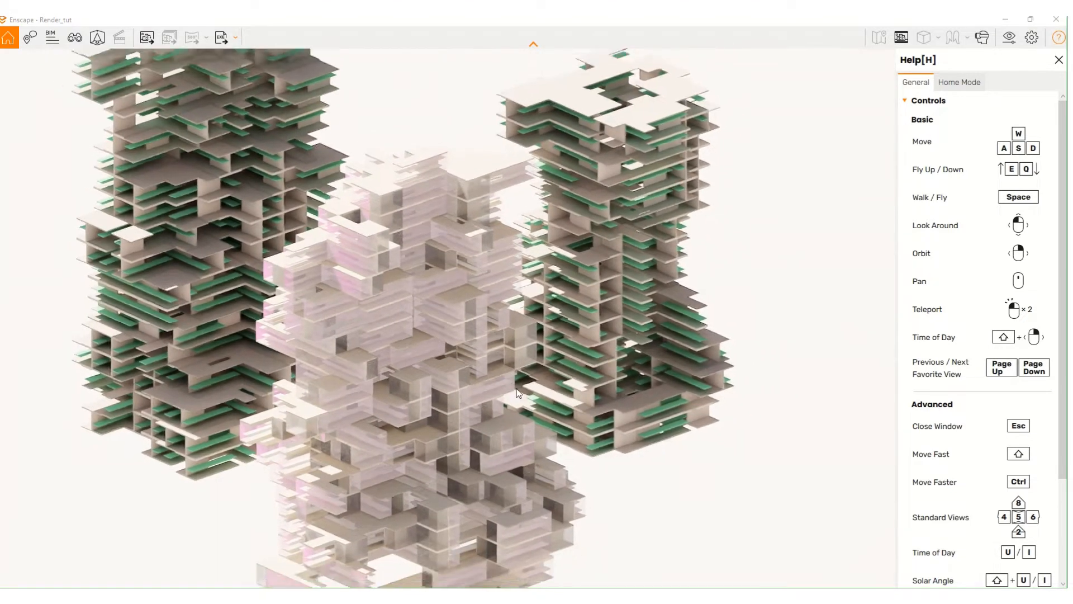
scroll(503, 357, "down", 6)
scroll(439, 313, "up", 3)
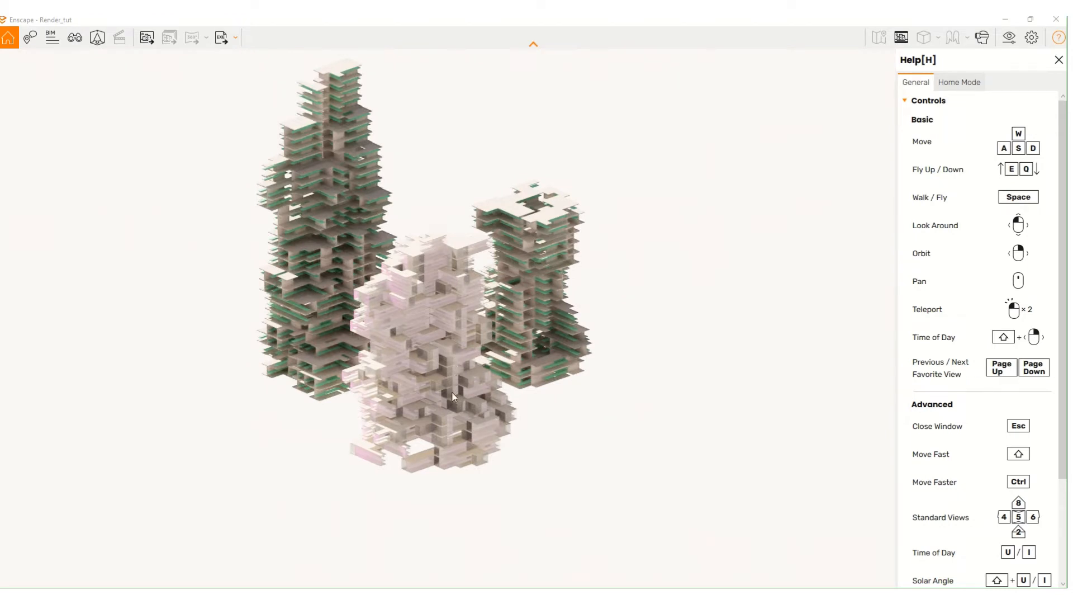
mouse_move(425, 361)
right_mouse_down("shift")
mouse_move(481, 361)
mouse_move(391, 361)
mouse_move(454, 361)
mouse_move(424, 361)
right_mouse_up("shift")
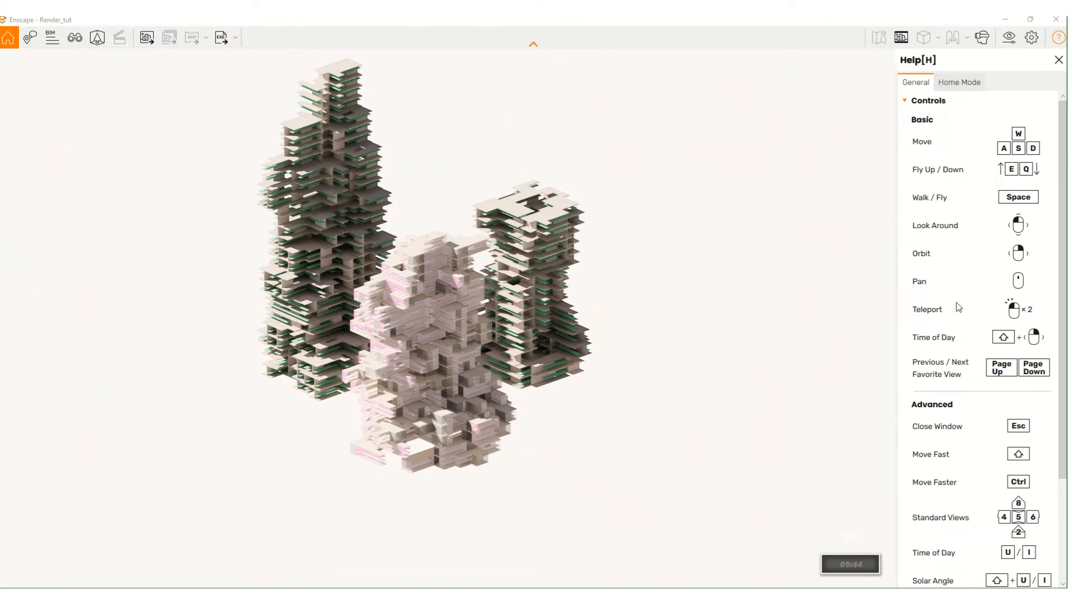
scroll(1008, 352, "down", 3)
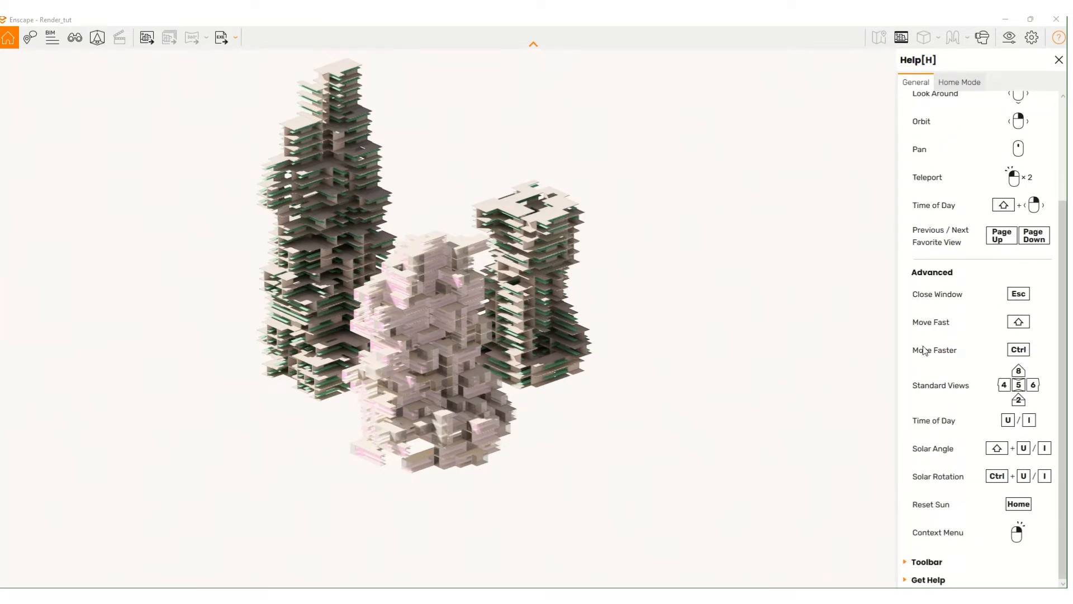
scroll(450, 369, "up", 3)
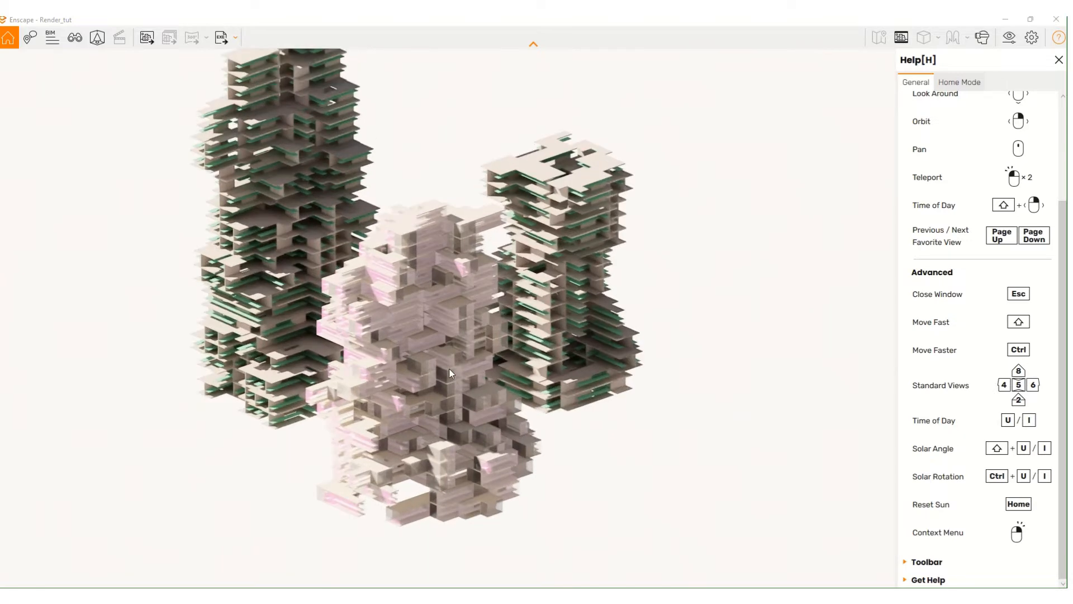
scroll(449, 369, "down", 1)
right_click_drag(449, 369, 514, 369, "shift")
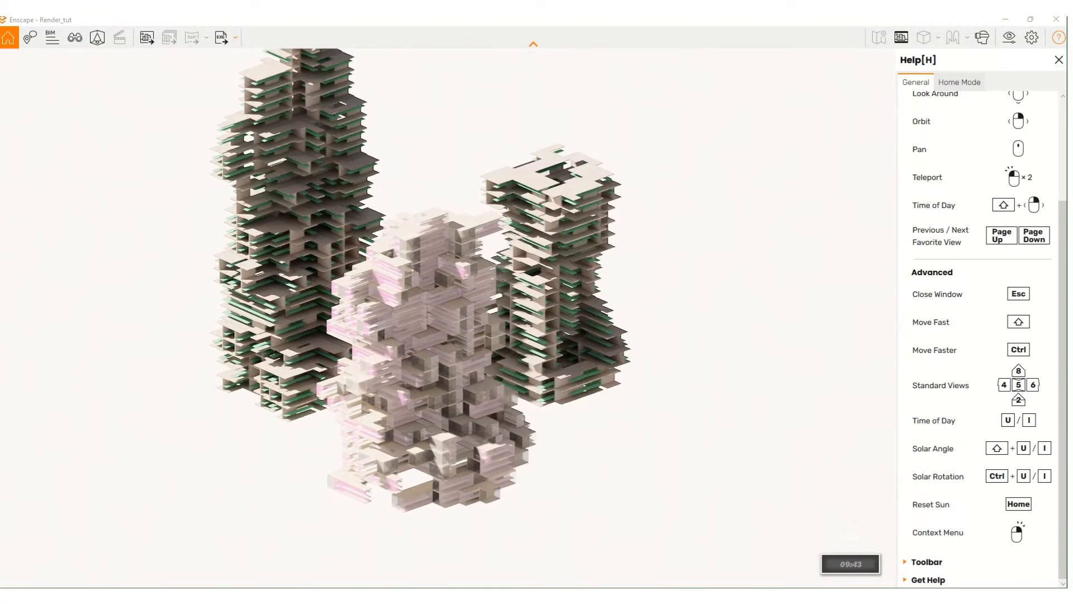
- Pan the towers slightly and orbit around the front tower
middle_click_drag(514, 369, 519, 375)
middle_click_drag(468, 351, 465, 350)
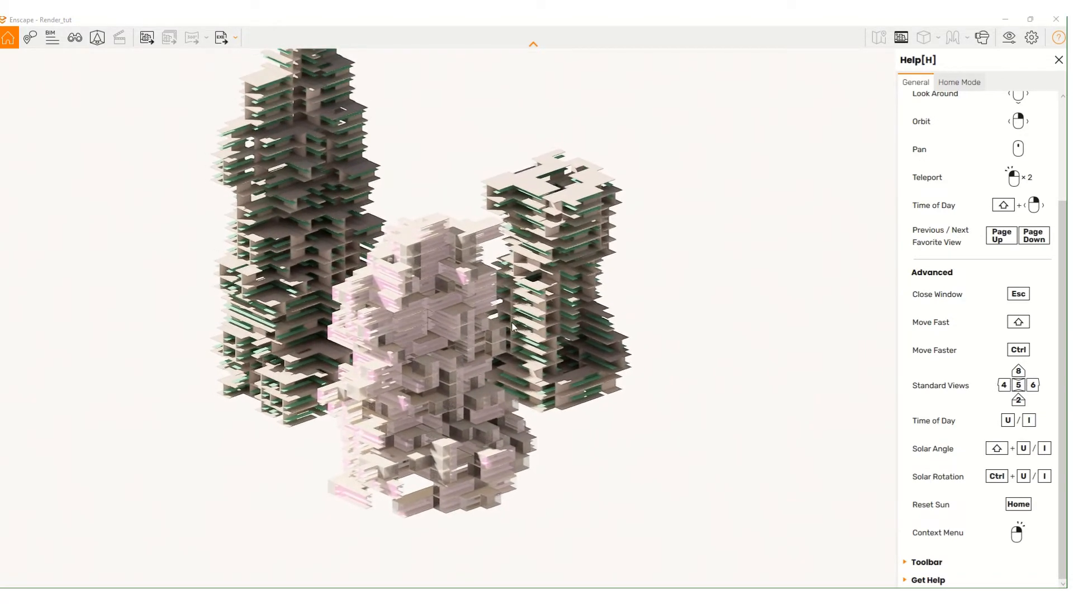
right_click_drag(491, 341, 446, 355)
- Cycle through the front, top plan and side elevation views of the towers
key("2")
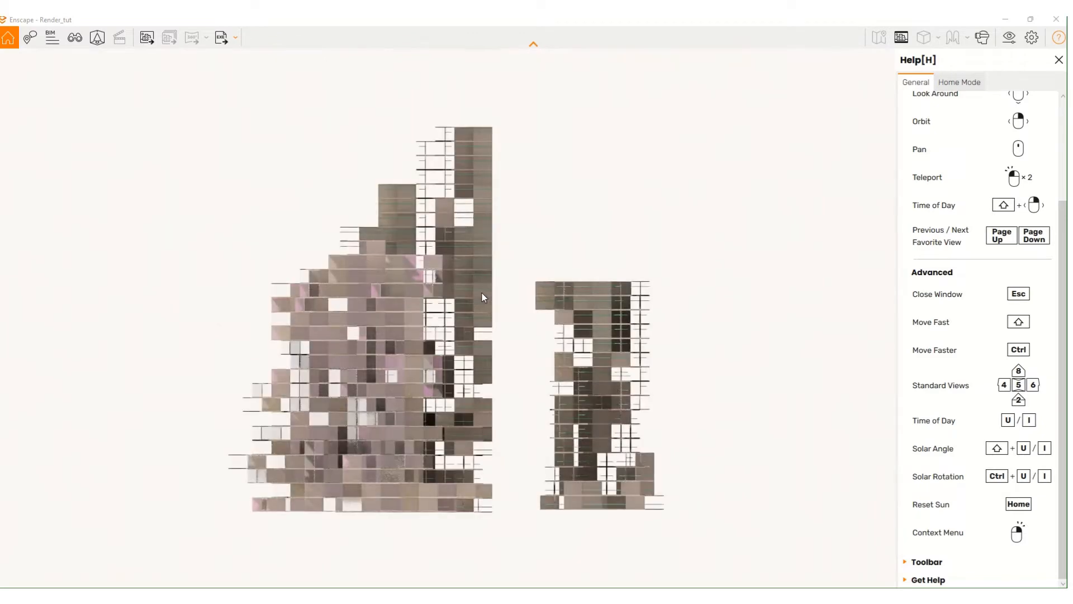
key("5")
key("4")
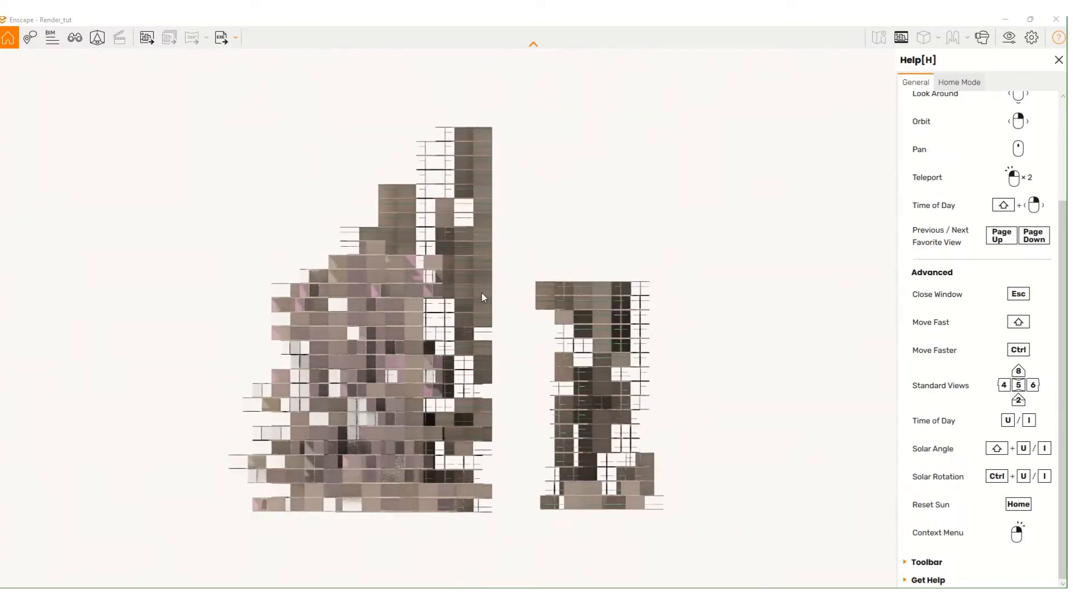
key("8")
key("5")
key("2")
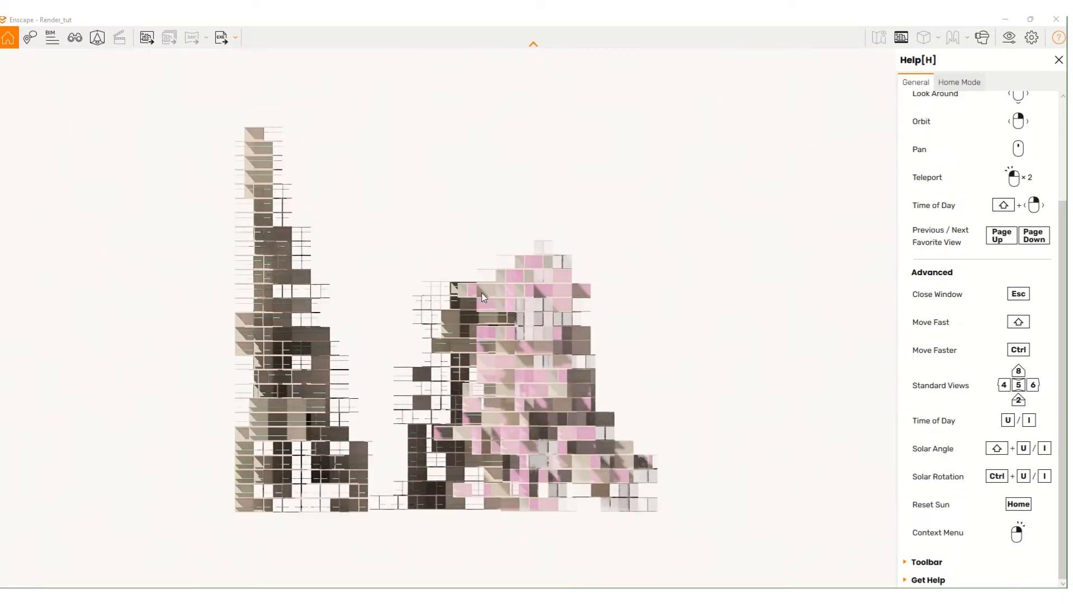
key("6")
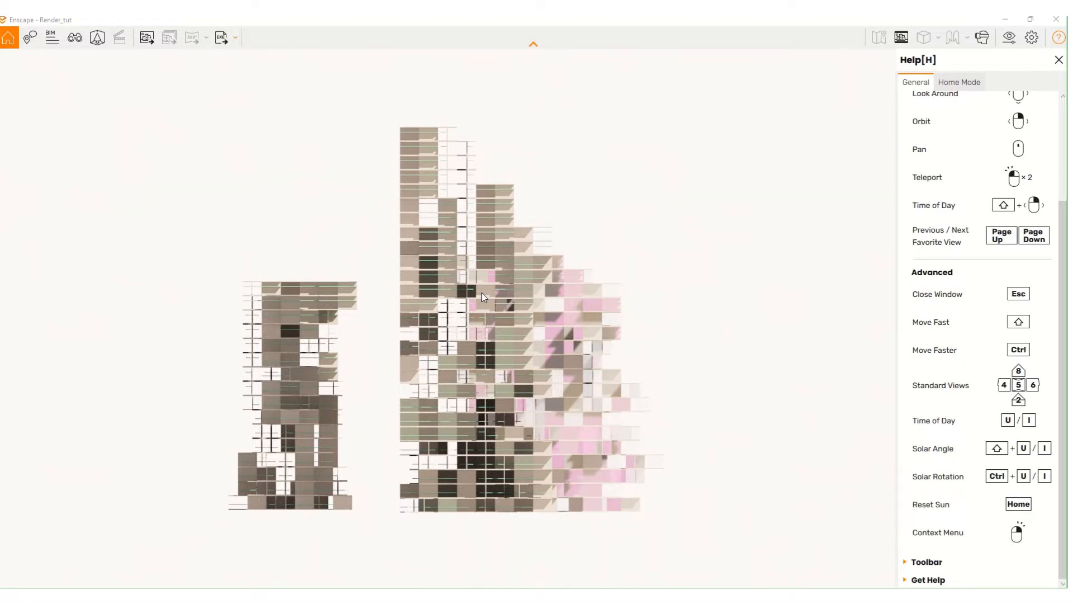
key("2")
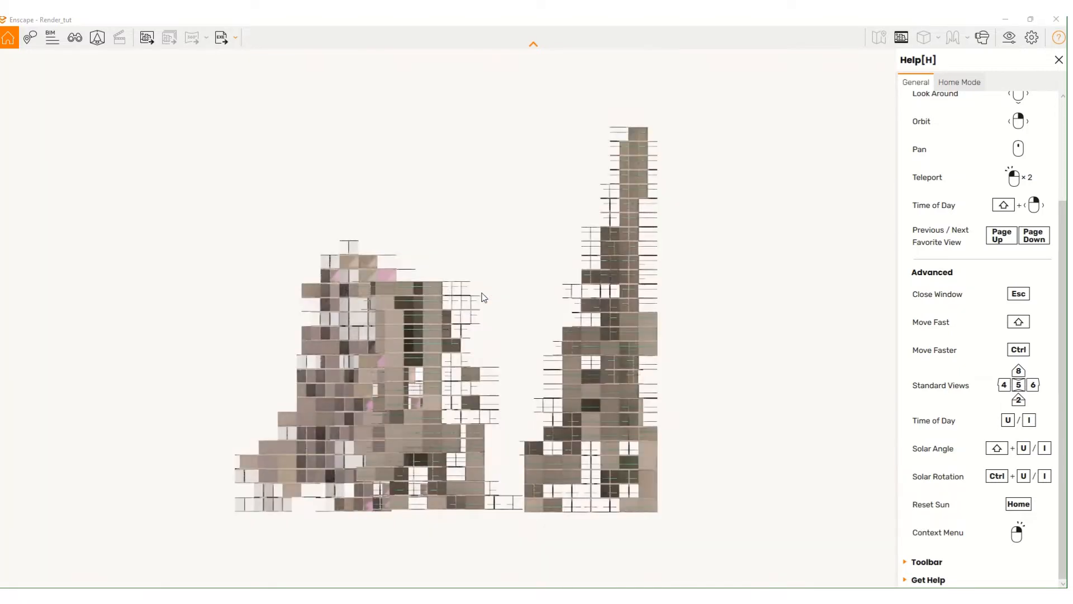
- From an elevated 3D view, shift the time of day to 12:35 and then to 10:33
right_click_drag(481, 293, 545, 330)
right_click_drag(429, 367, 415, 363)
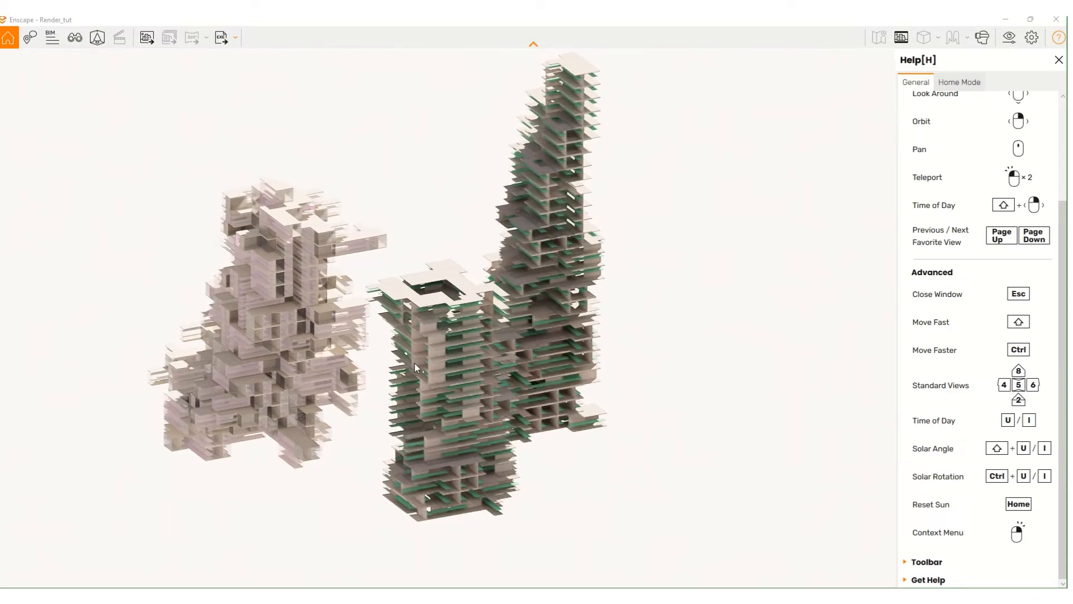
key("i")
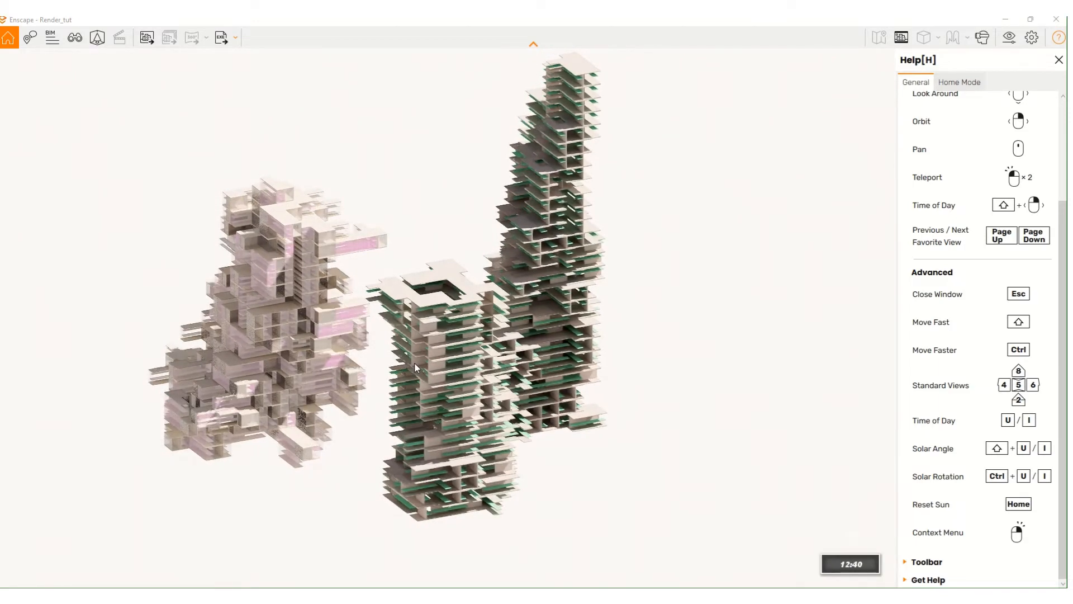
key("u")
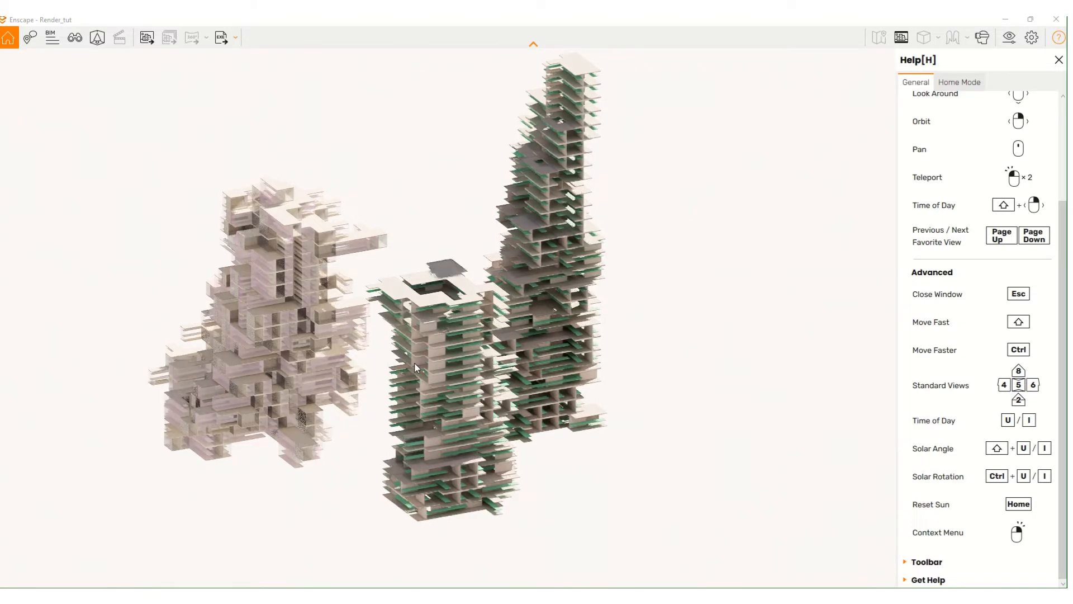
- Adjust the solar angle and rotate the sun until the front tower's roof is lit
key("shift+u")
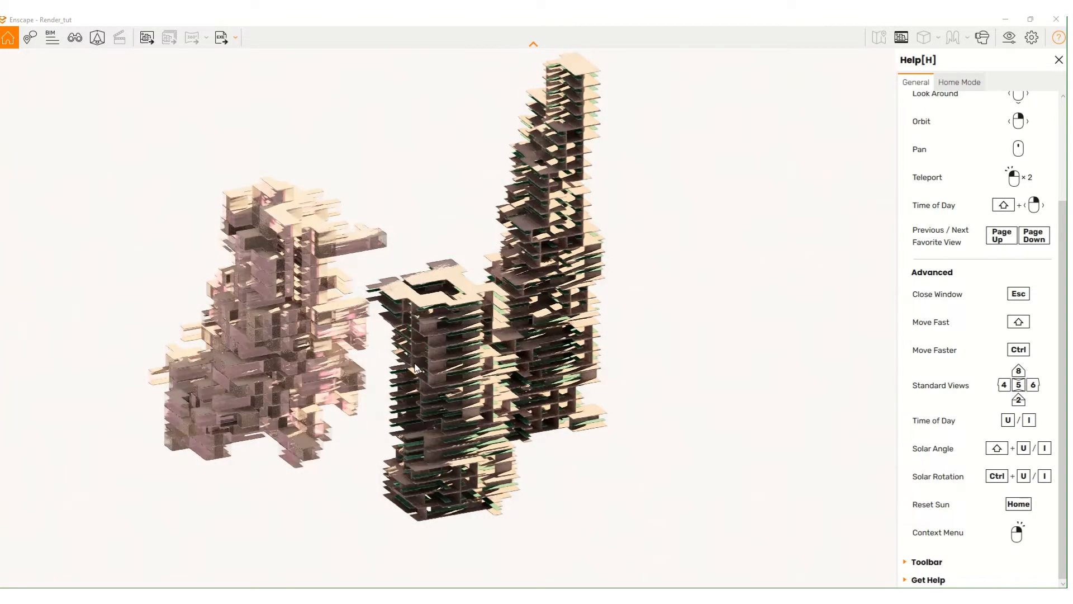
key("shift+i")
key("ctrl+u")
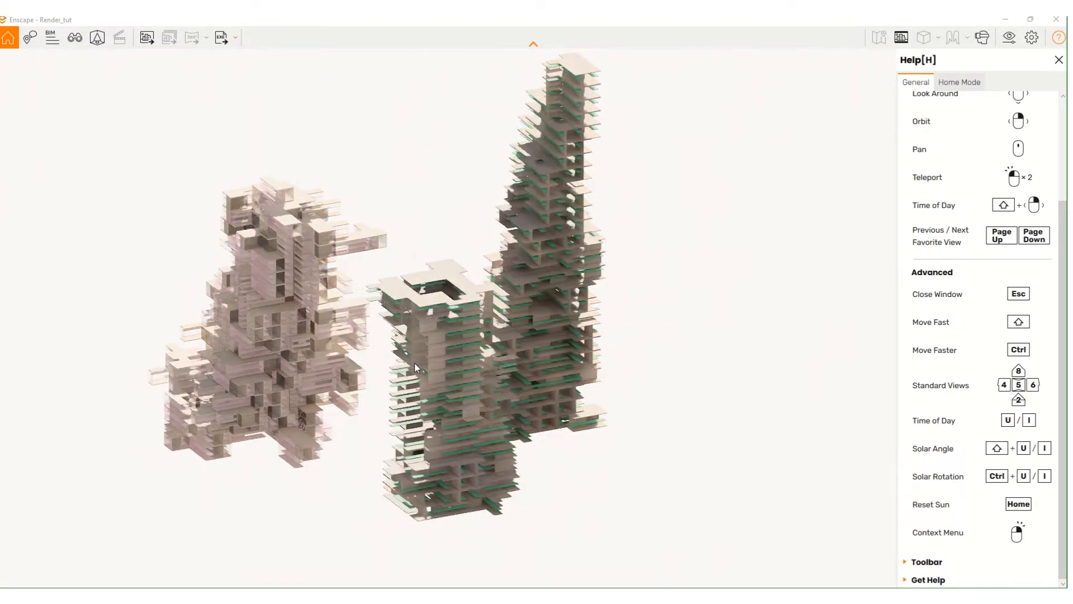
key("ctrl+u")
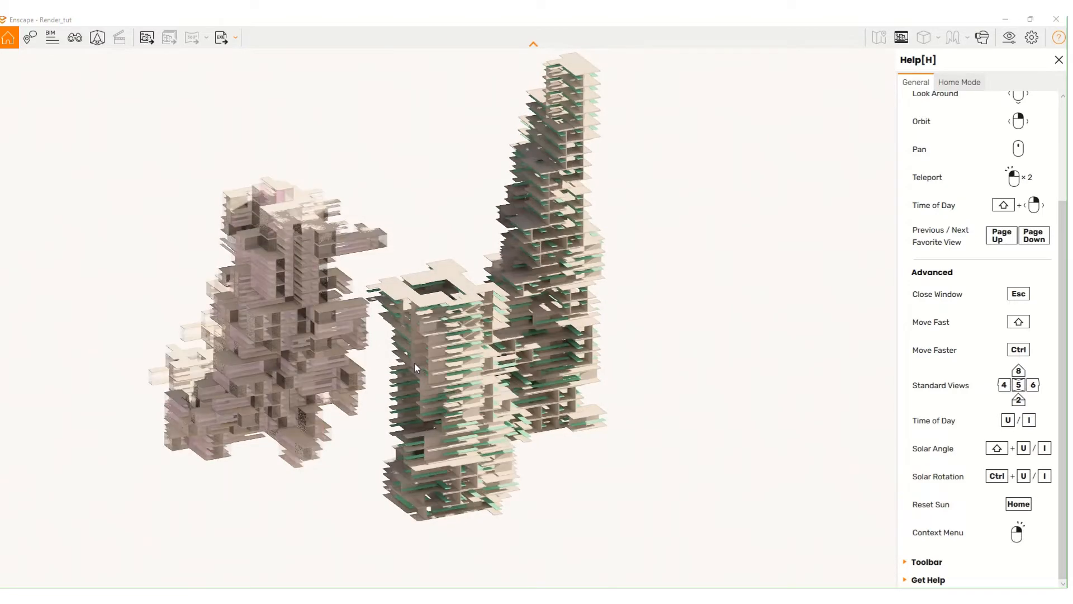
key("ctrl+u")
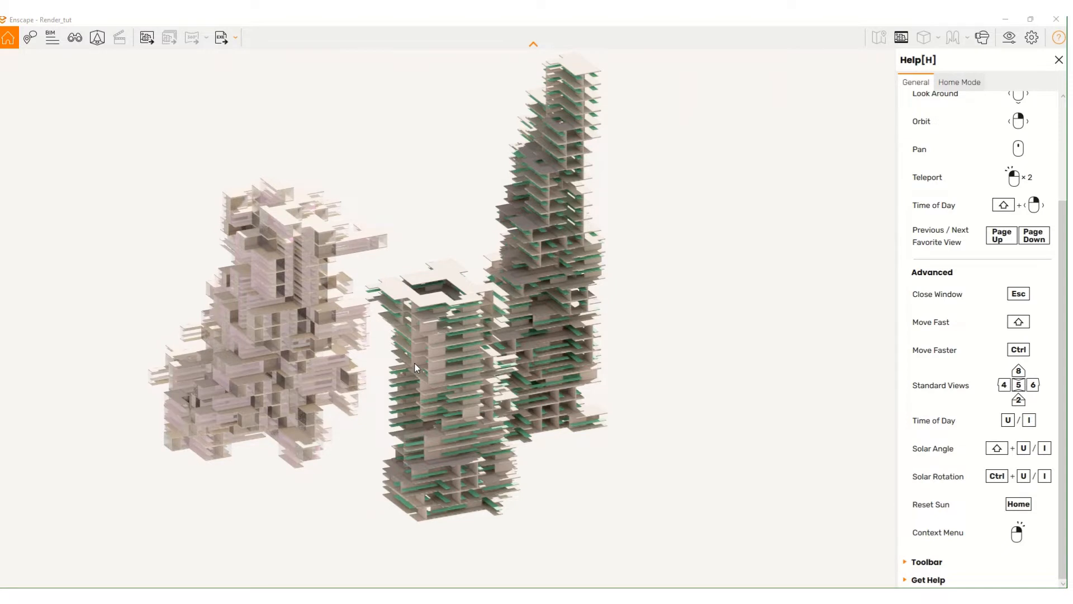
- Orbit the towers to a new viewpoint and hide the controls Help sidebar
right_click(592, 318)
right_click(687, 284)
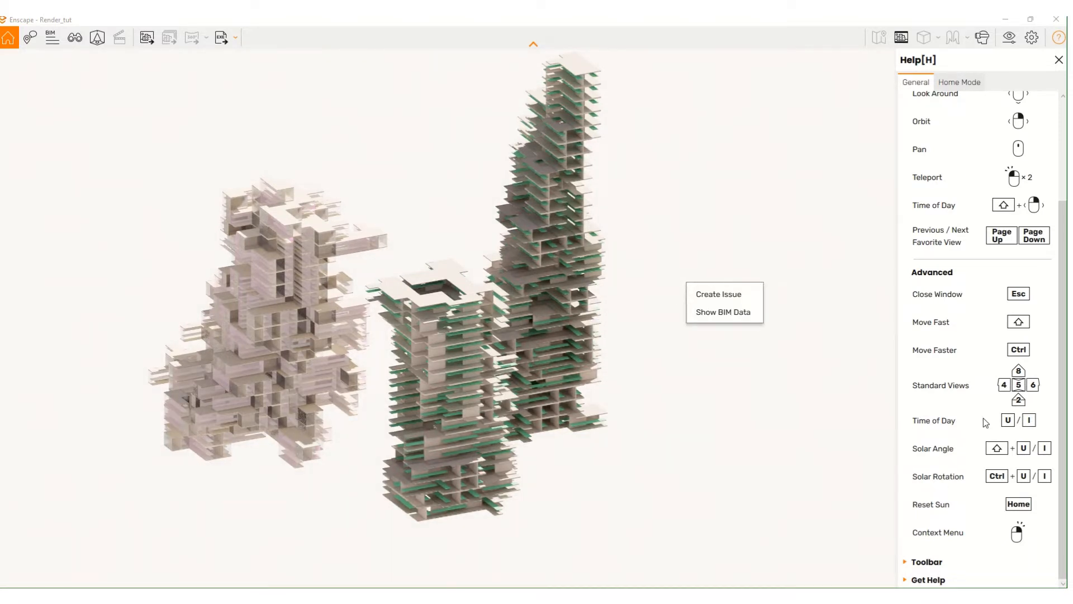
right_click_drag(688, 284, 679, 310)
right_click_drag(520, 433, 506, 366)
right_click_drag(440, 415, 500, 429)
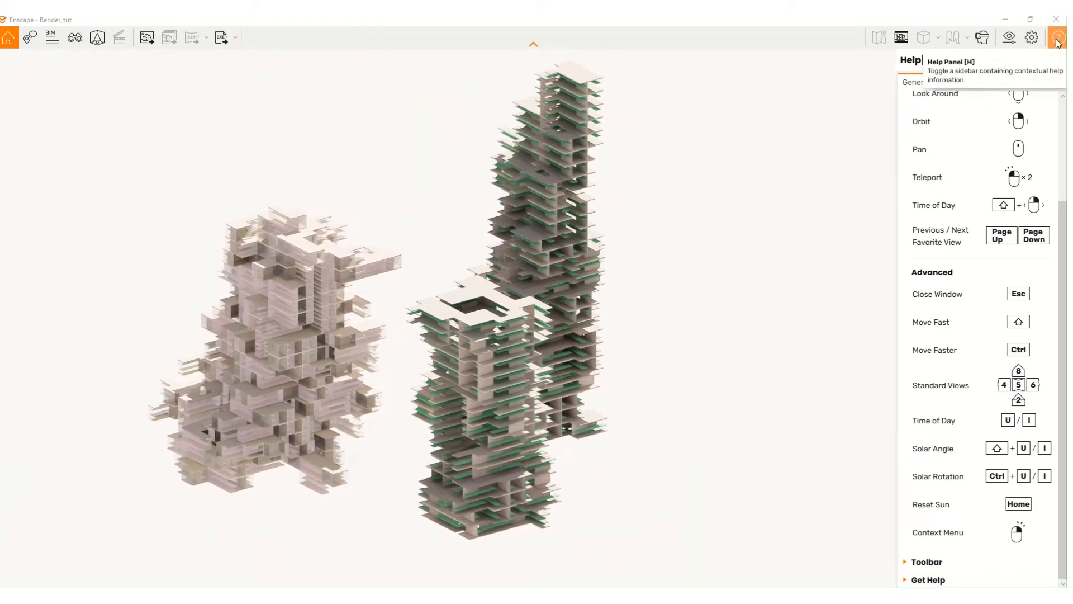
scroll(1001, 280, "up", 3)
scroll(999, 218, "down", 3)
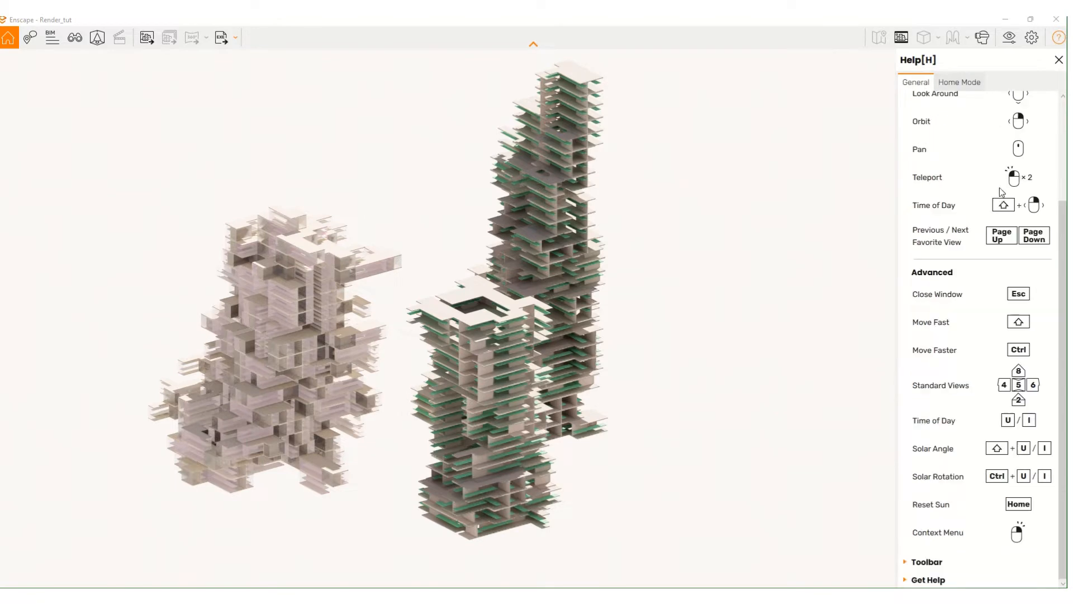
left_click(1058, 37)
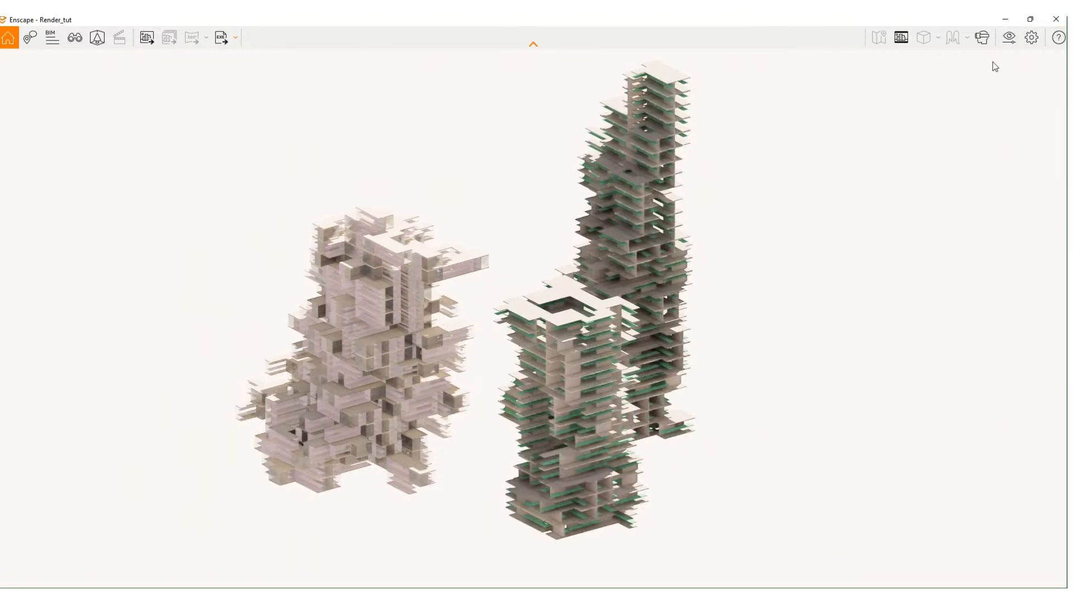
left_click(1034, 37)
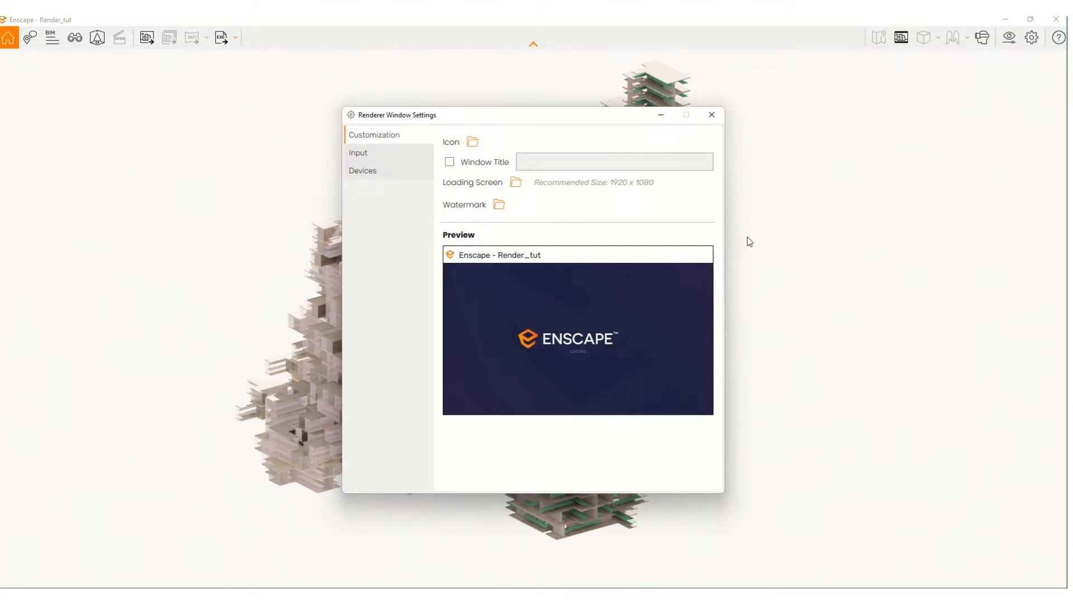
left_click(380, 159)
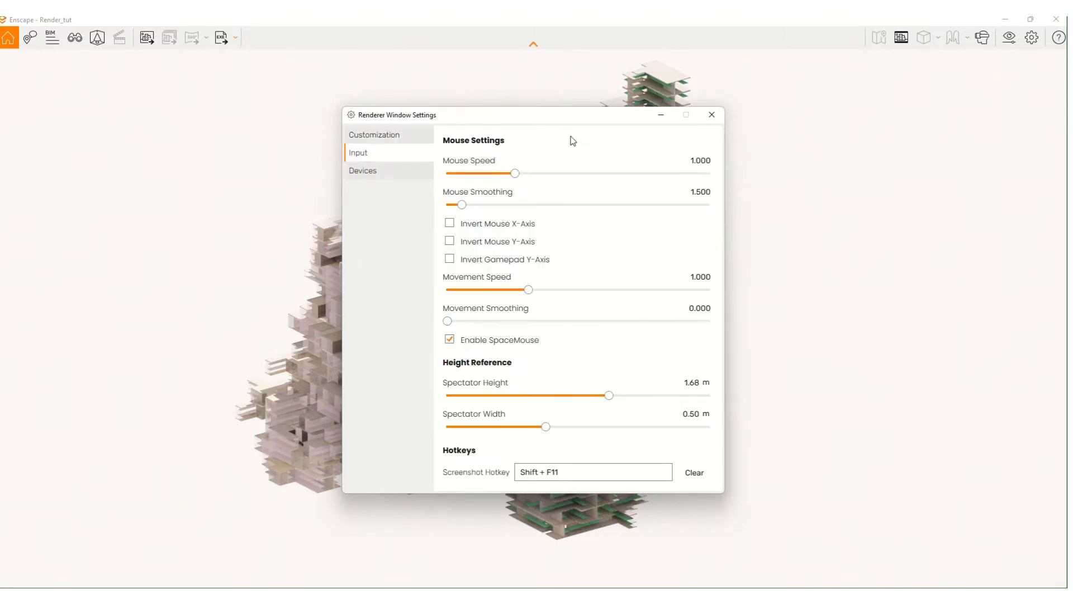
left_click_drag(571, 117, 485, 130)
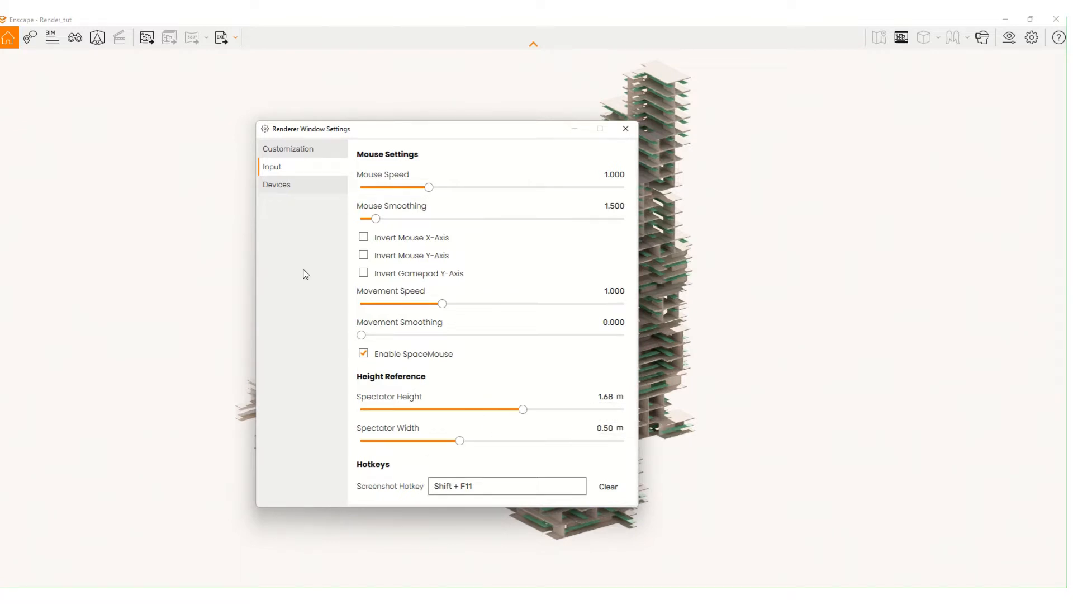
left_click(280, 187)
left_click(300, 169)
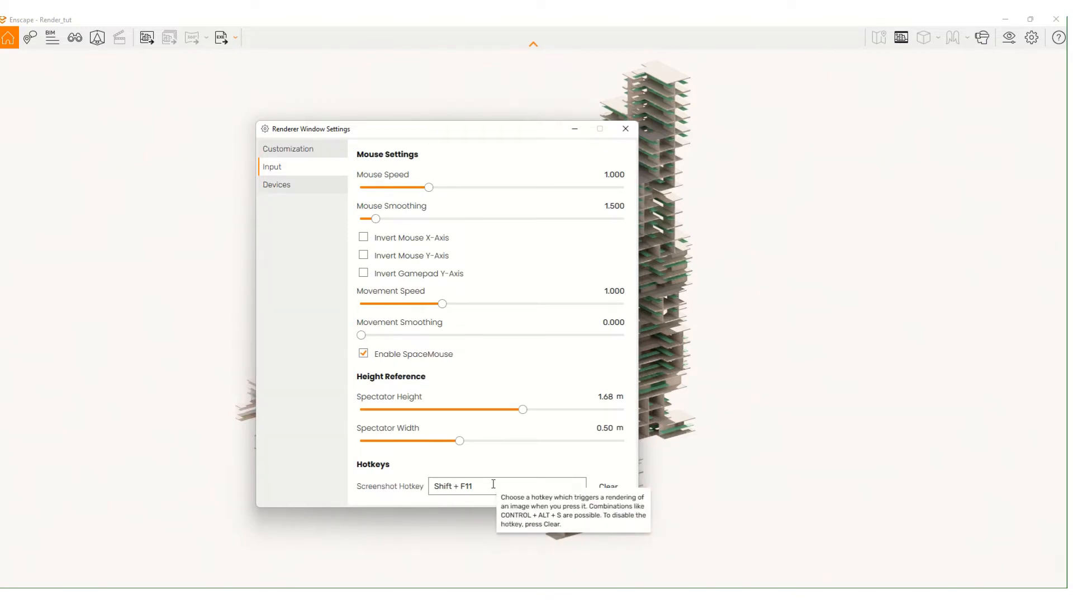
left_click(316, 188)
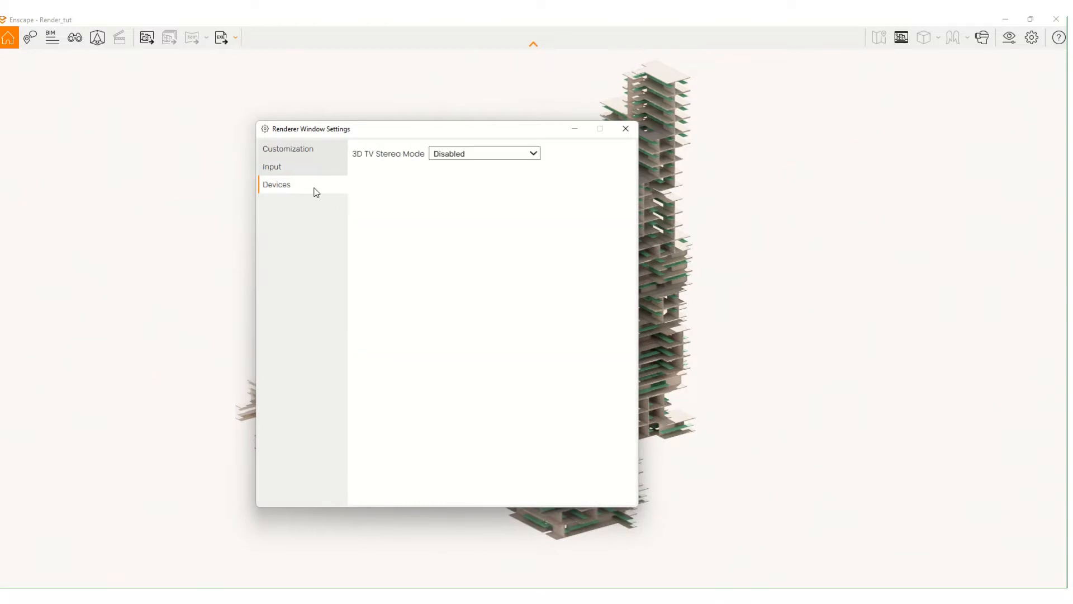
left_click(303, 169)
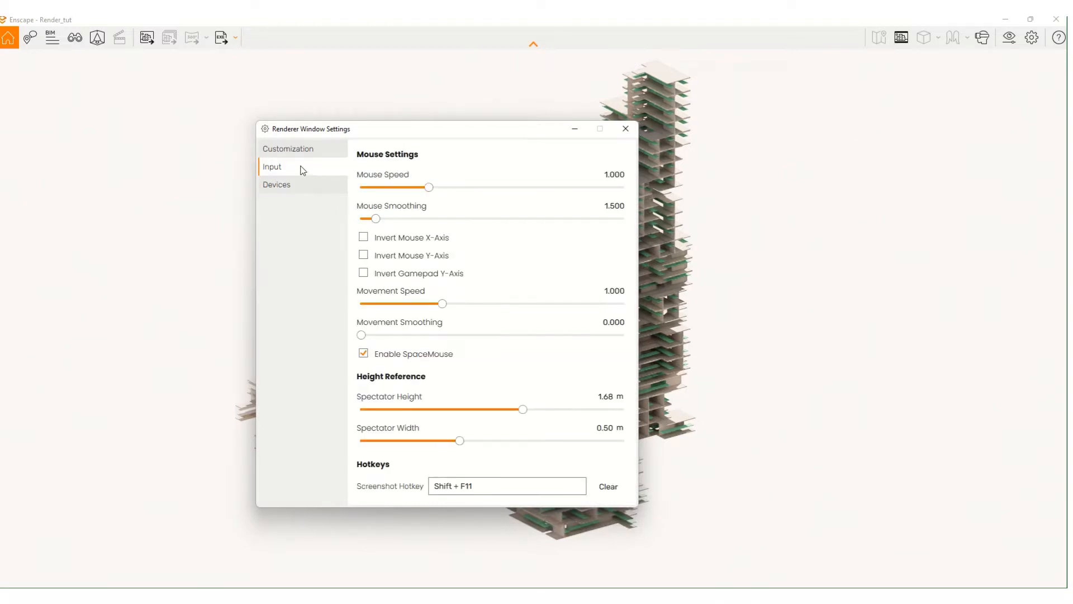
left_click(625, 128)
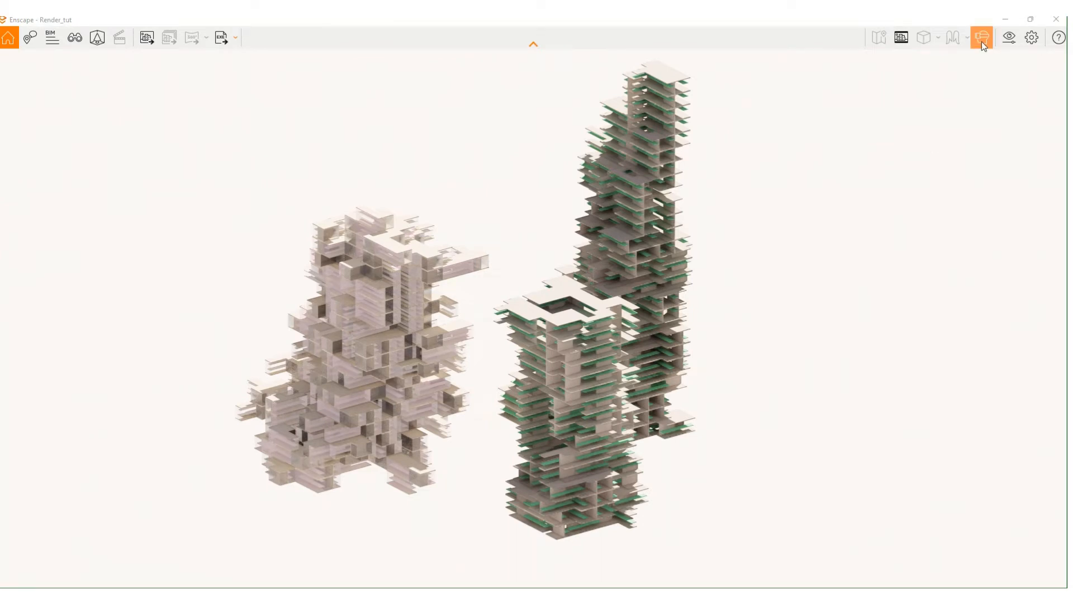
- Dock the render window beside Rhino and stop syncing its camera with Rhino's viewport
double_click(968, 21)
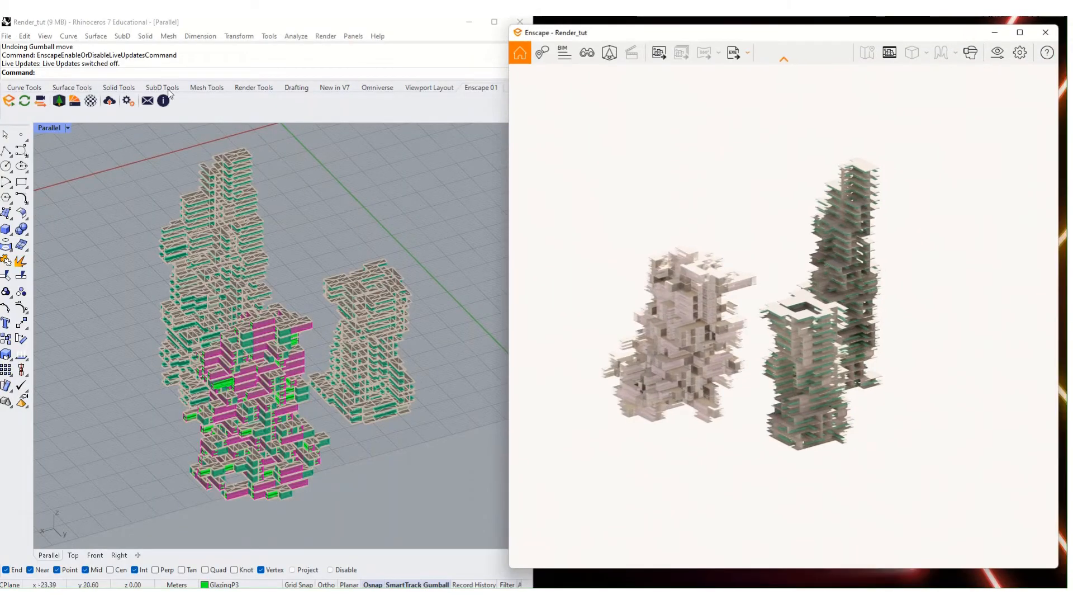
left_click(40, 101)
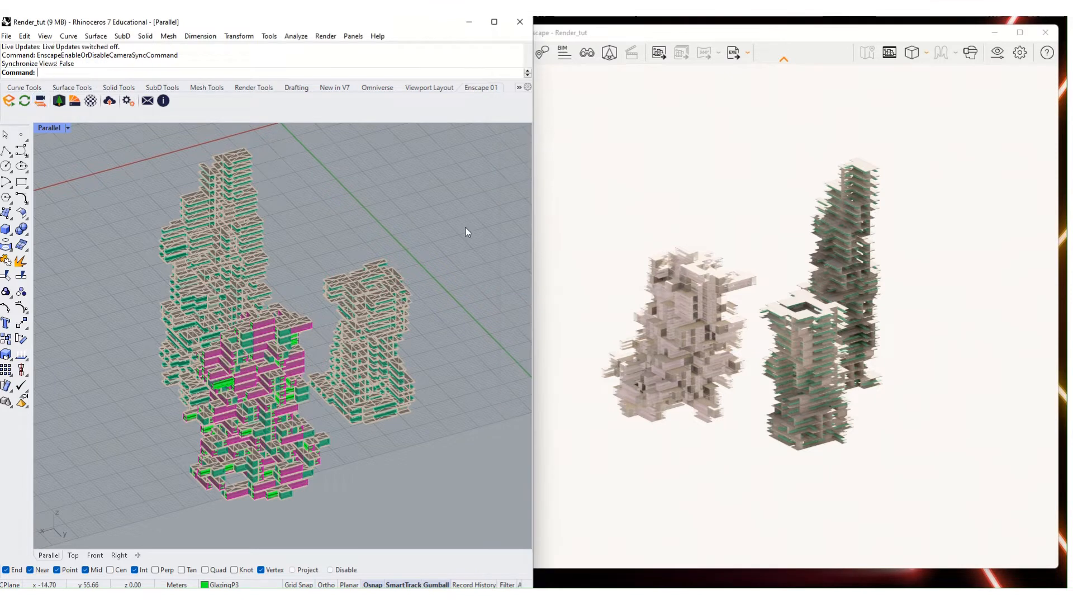
right_click_drag(843, 187, 851, 133)
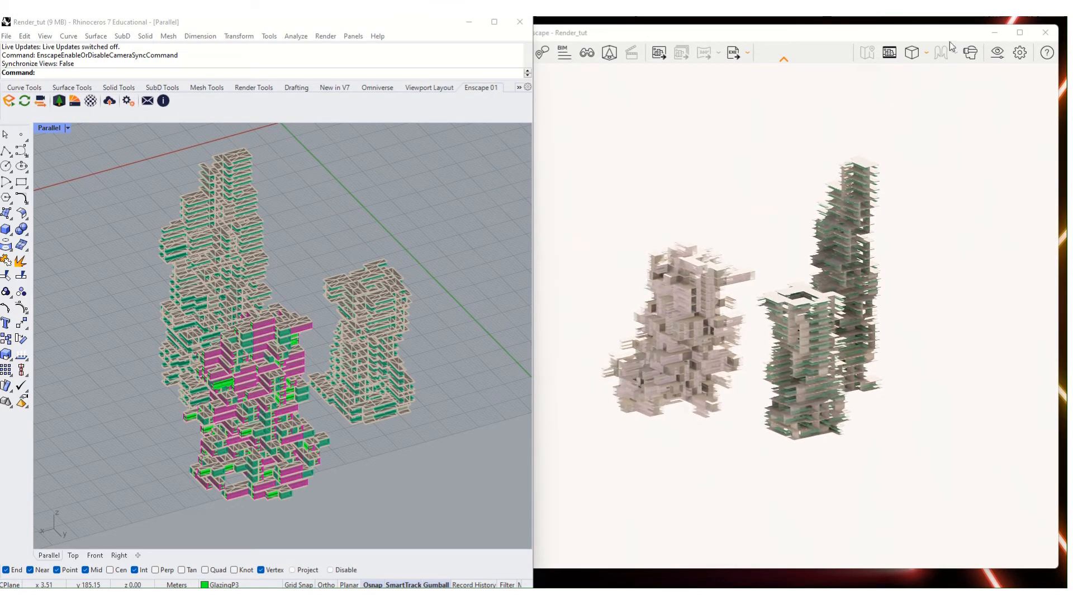
- Set the projection to Orthographic after trying Two-Point, toggling Safe Frame on and off
left_click(922, 55)
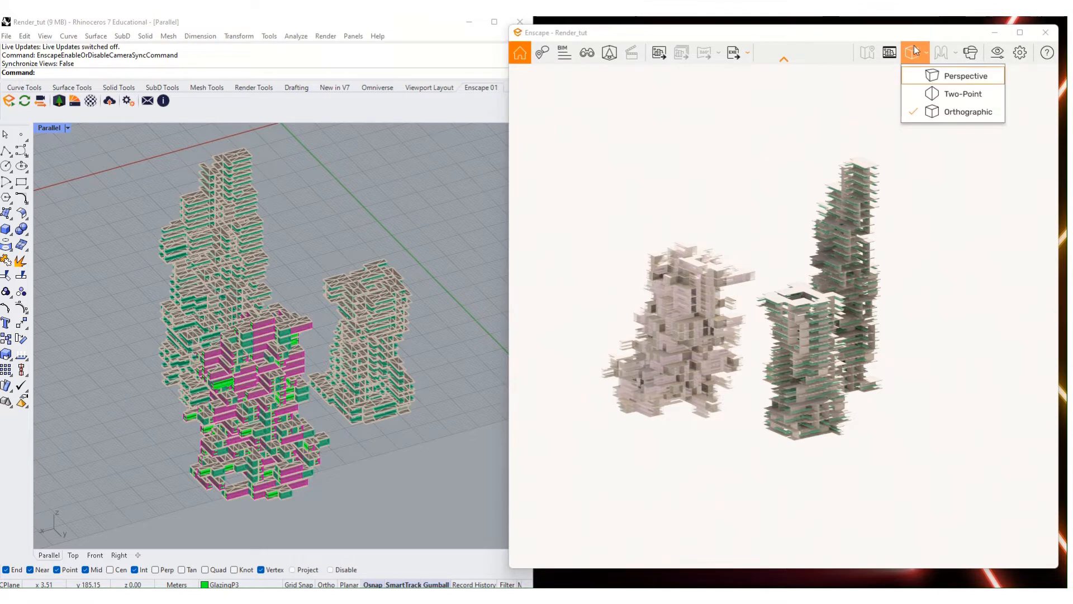
left_click(931, 94)
left_click(937, 112)
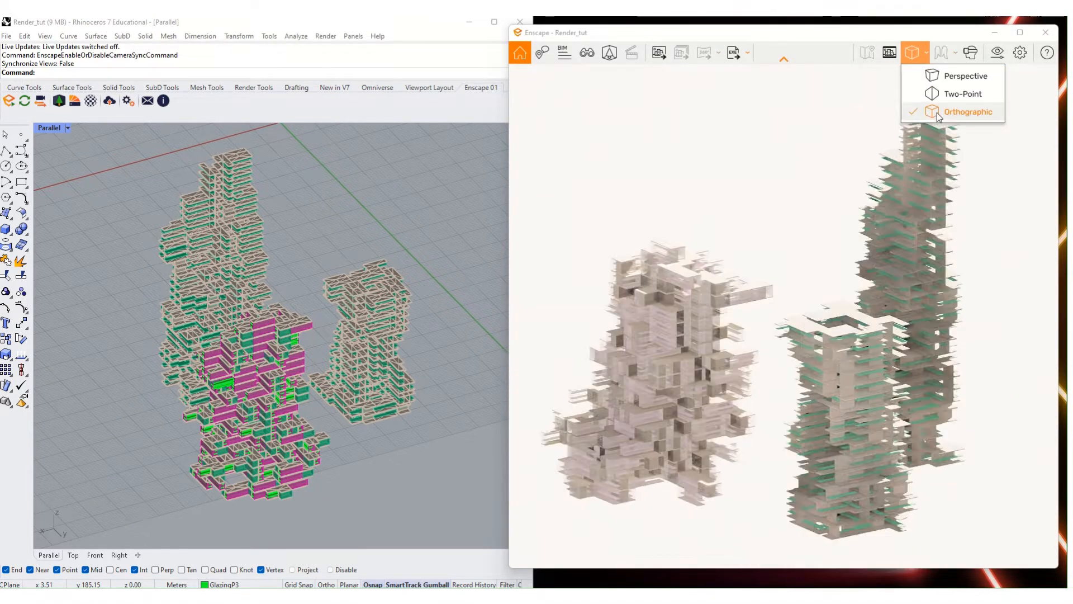
left_click(890, 53)
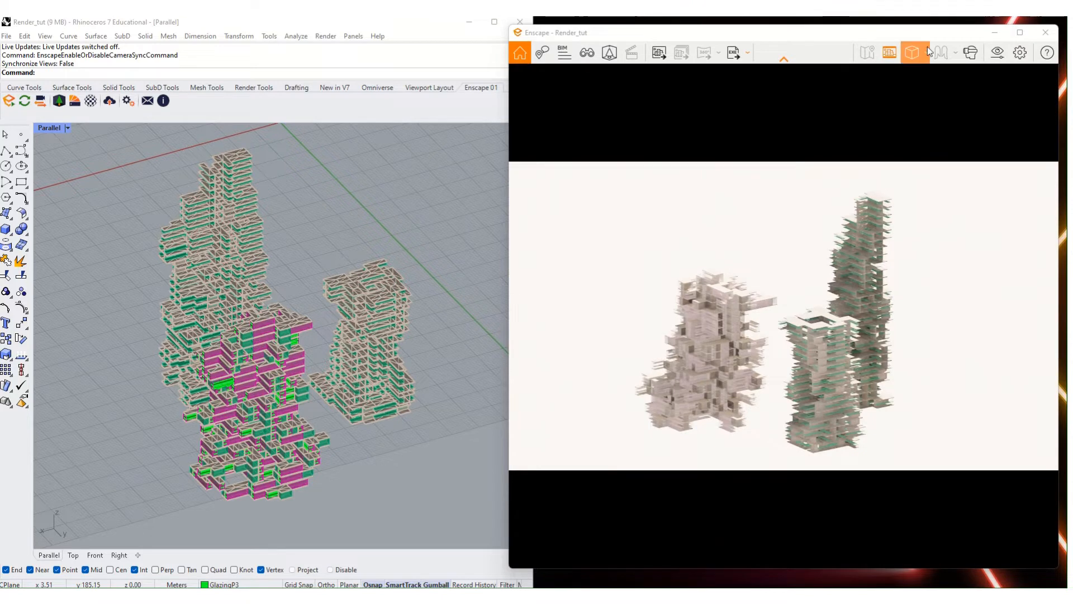
left_click(886, 61)
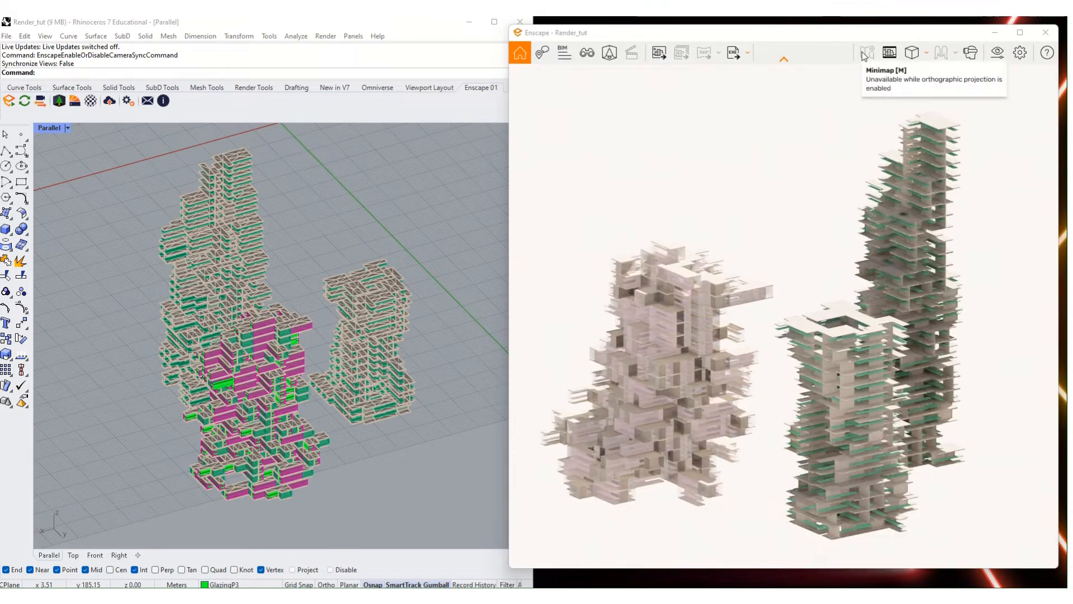
- Switch the projection back to Perspective and turn on the Minimap
left_click(927, 53)
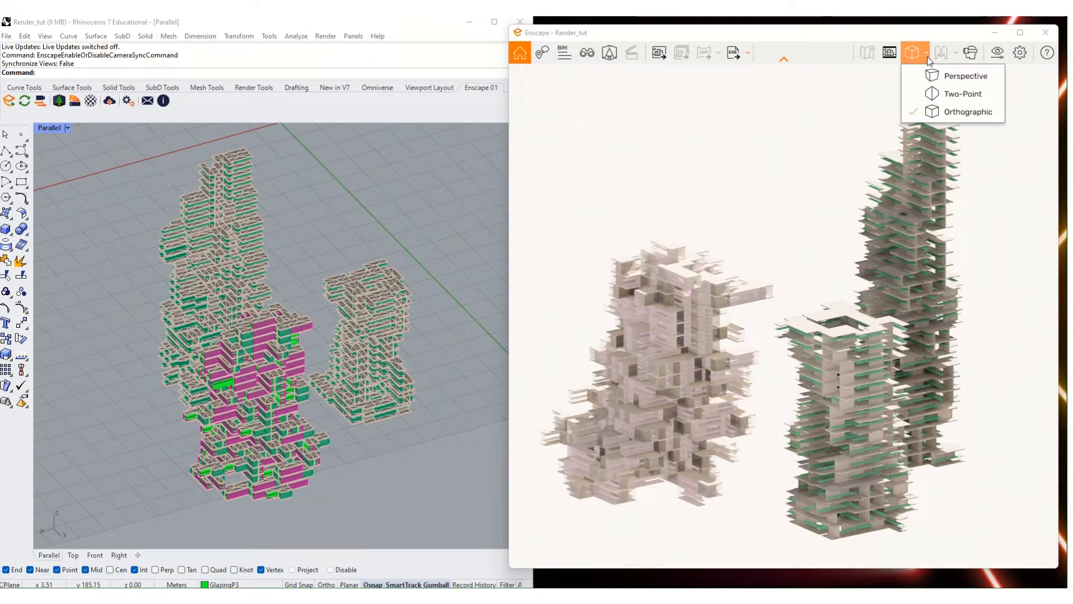
left_click(965, 76)
left_click(868, 51)
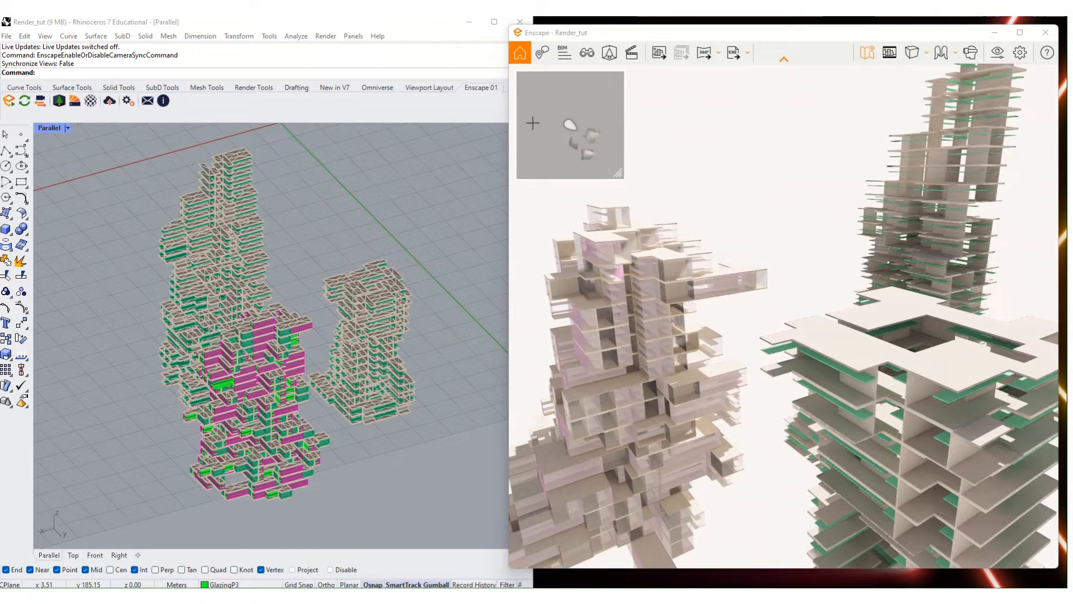
- Fly into the tall tower via the minimap, orbit around, then collapse and restore the toolbar
left_click(588, 145)
left_click(569, 138)
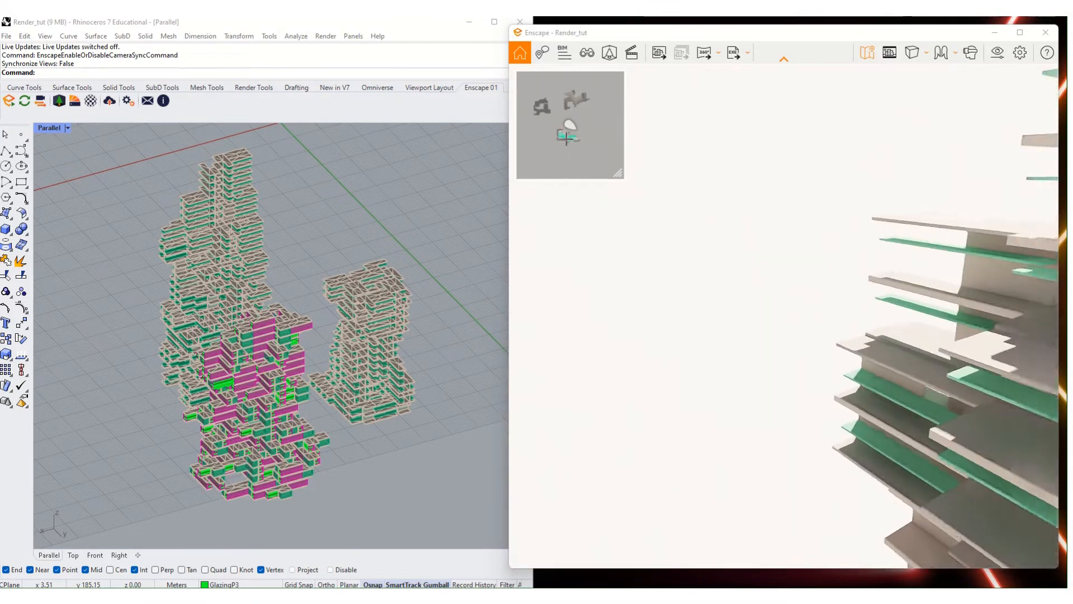
scroll(746, 260, "down", 10)
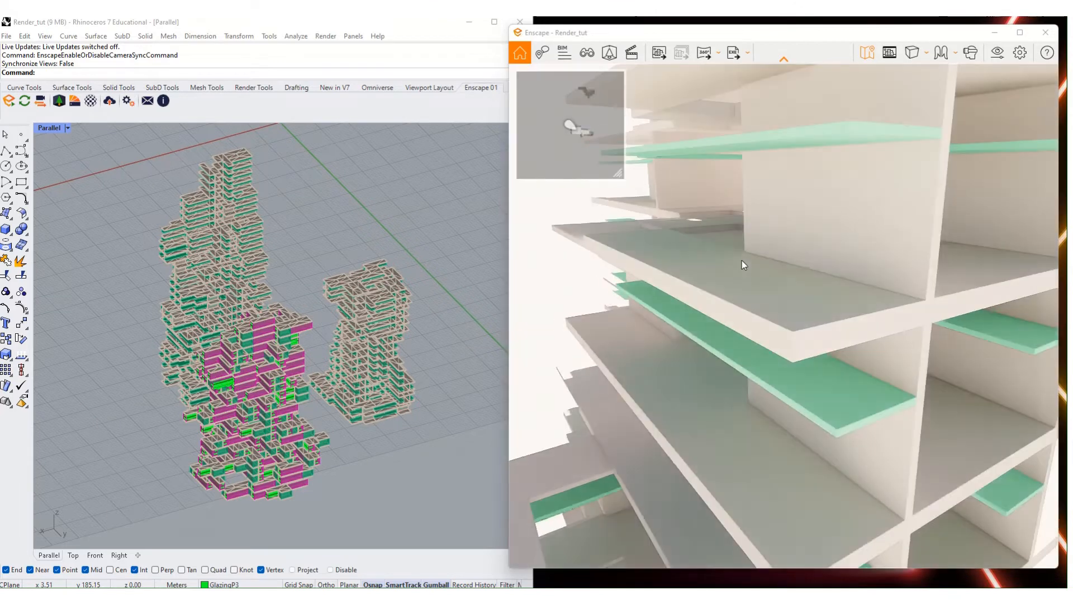
scroll(742, 260, "down", 10)
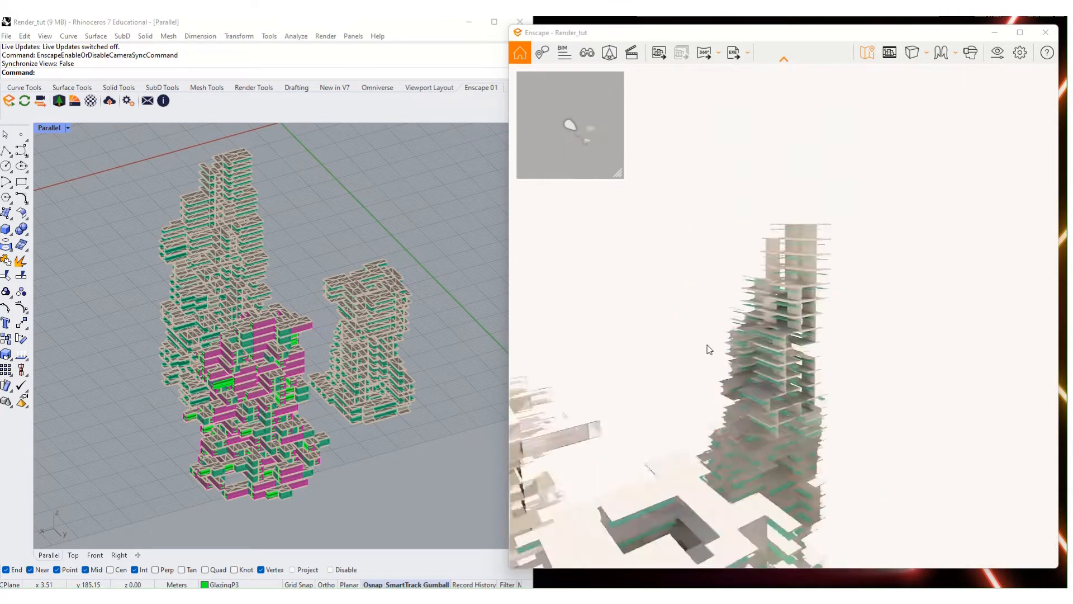
right_click_drag(738, 501, 708, 538)
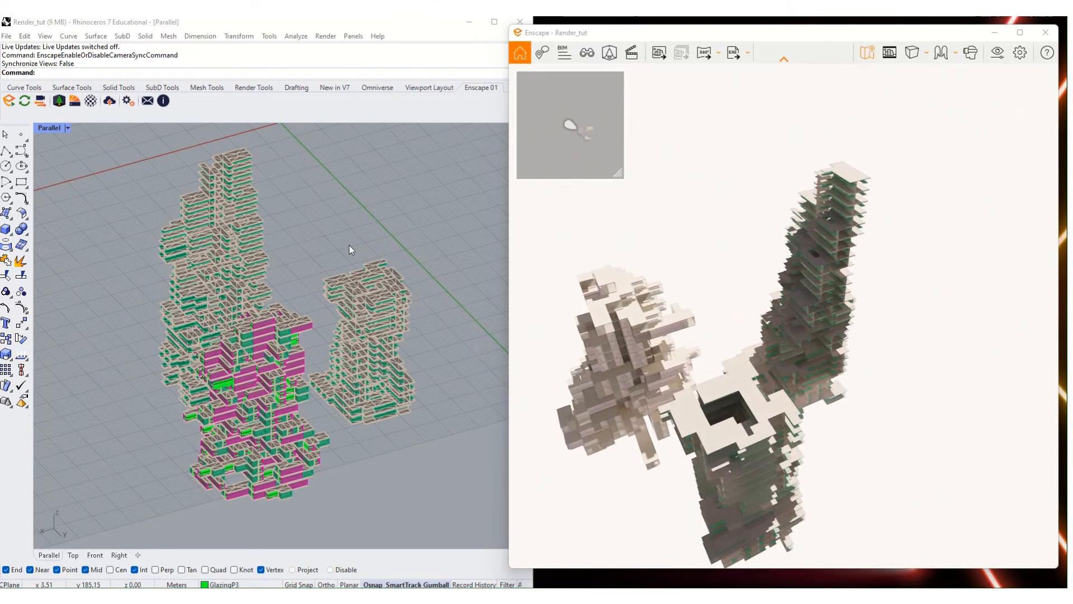
right_click_drag(608, 334, 882, 19)
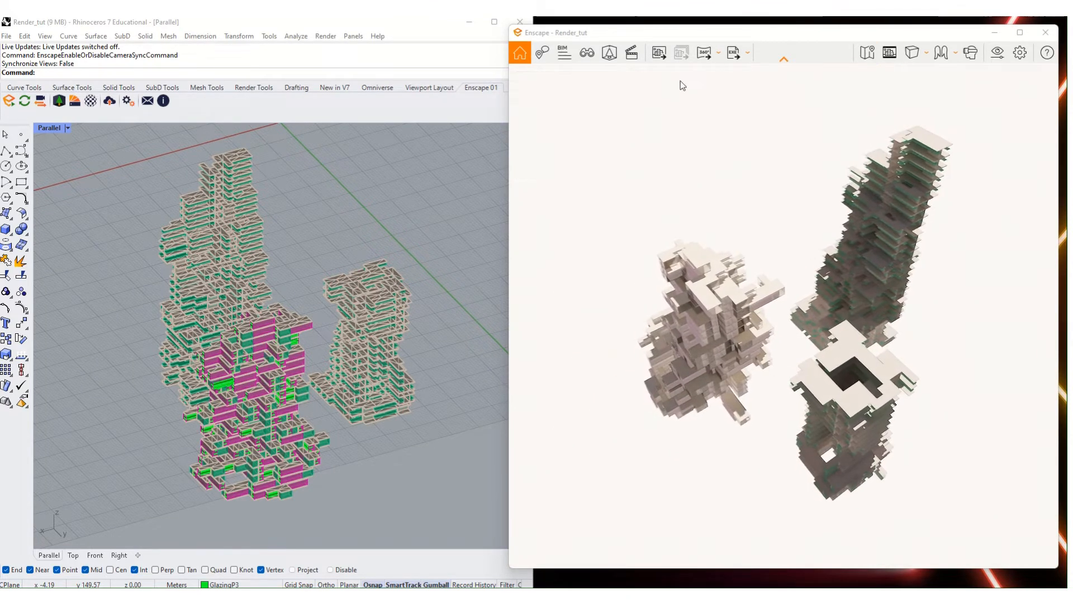
left_click(784, 59)
left_click(783, 46)
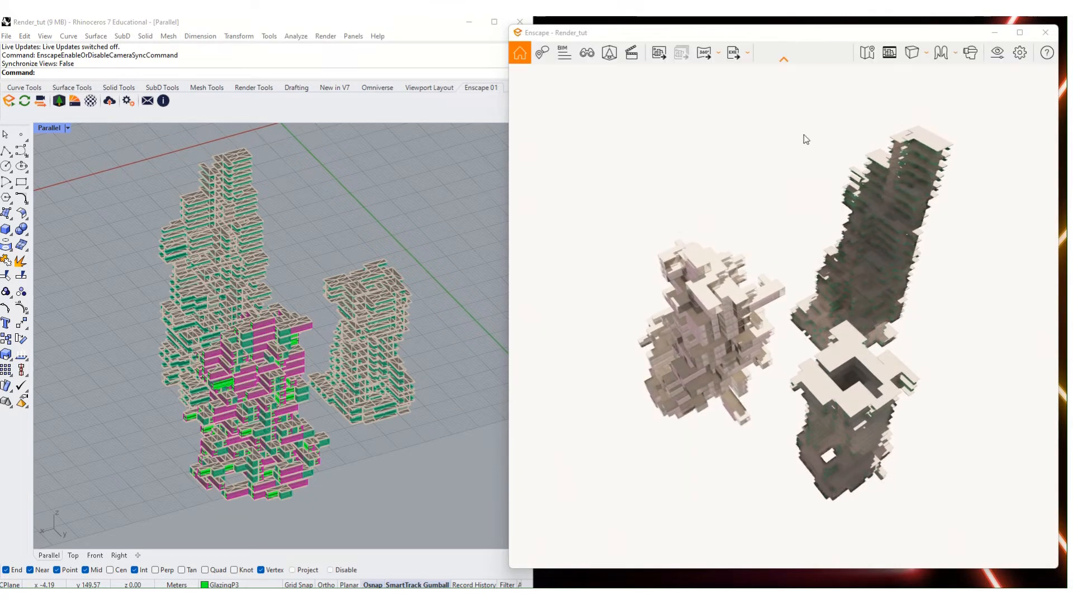
- Capture a 360° panorama, take a screenshot of the current view, then launch the Video Editor
left_click(748, 56)
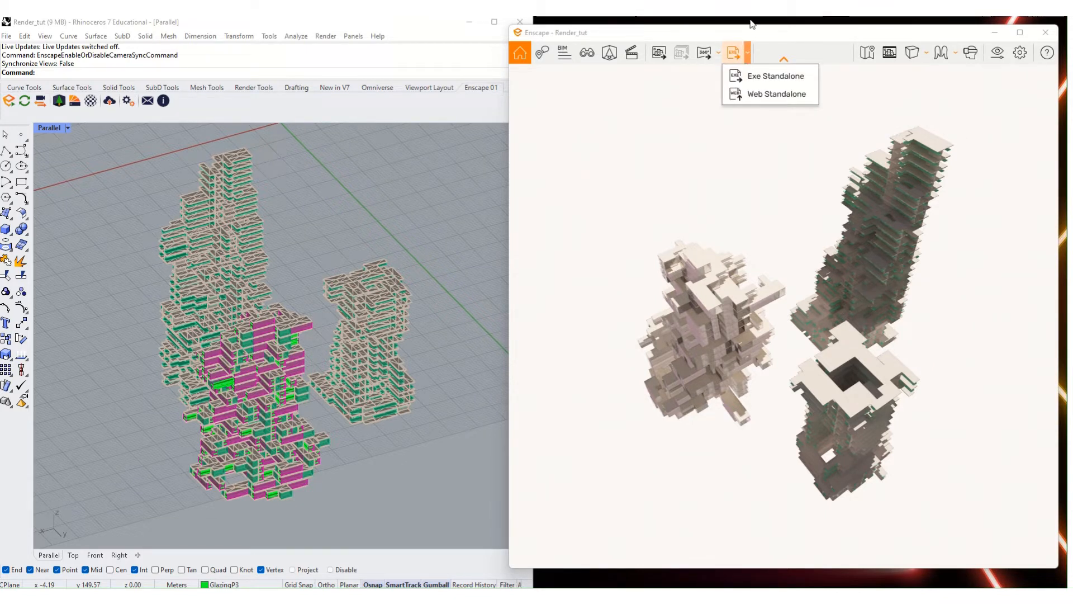
left_click(718, 54)
left_click(743, 76)
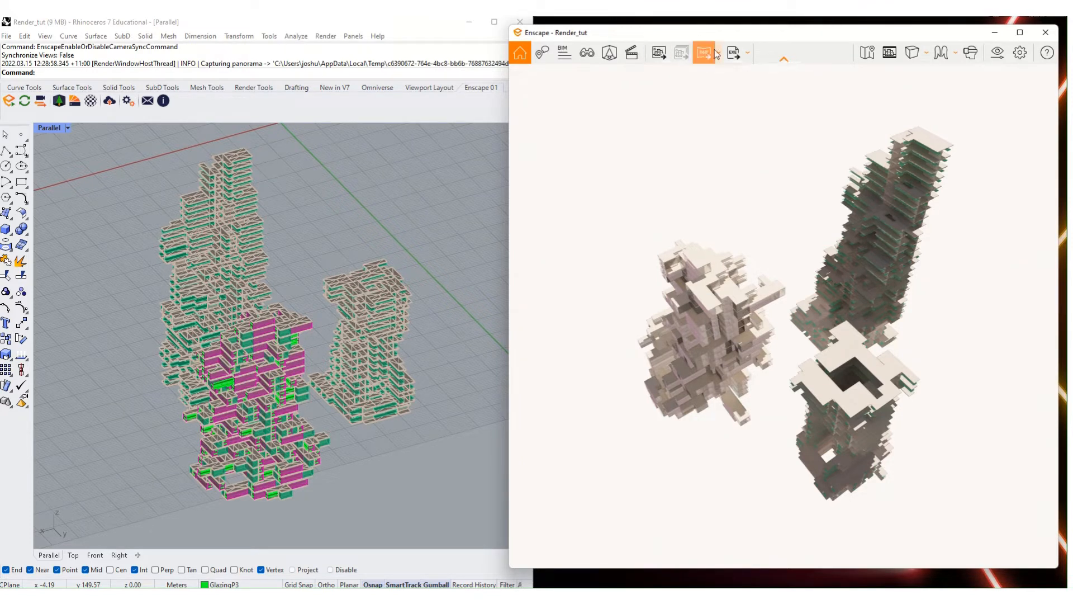
left_click(660, 54)
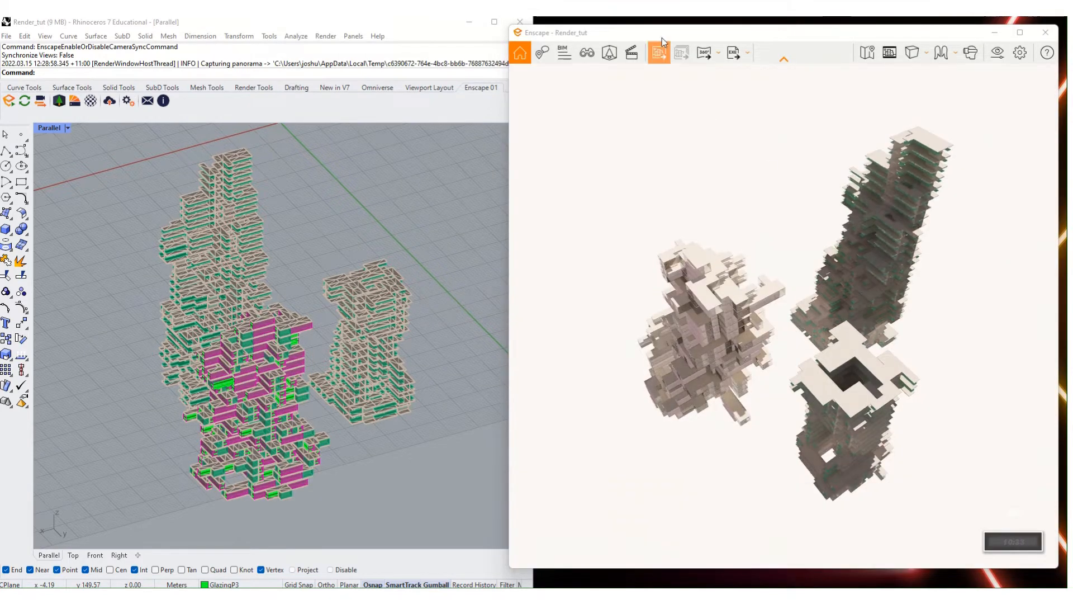
left_click(637, 56)
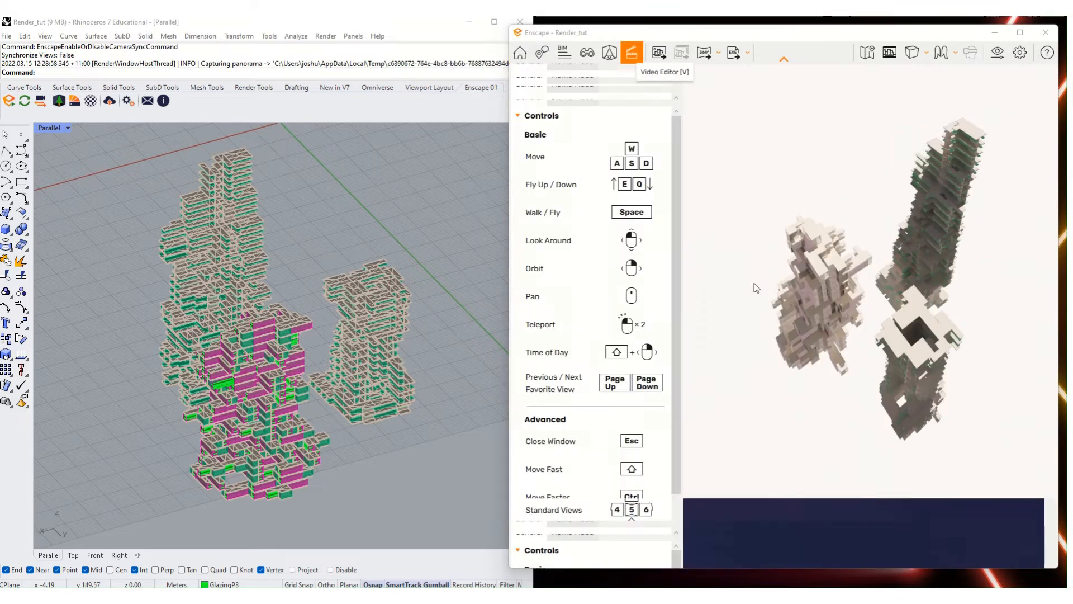
- Orbit the towers to a nearly level view and close the Video Editor
right_click_drag(810, 313, 989, 297)
right_click_drag(693, 95, 723, 111)
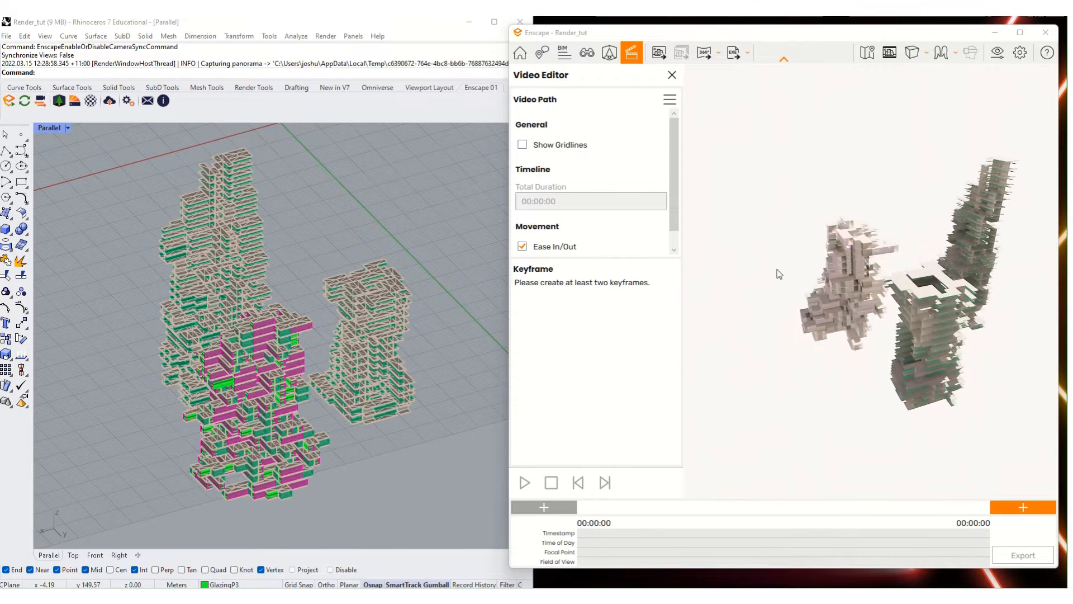
right_click_drag(868, 264, 875, 297)
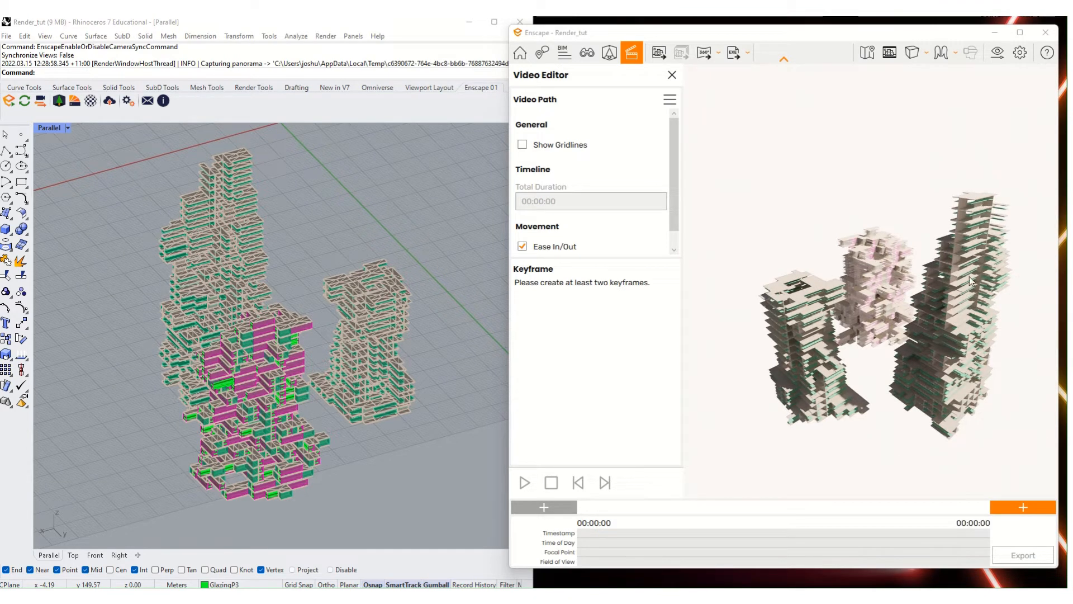
right_click_drag(702, 421, 817, 371)
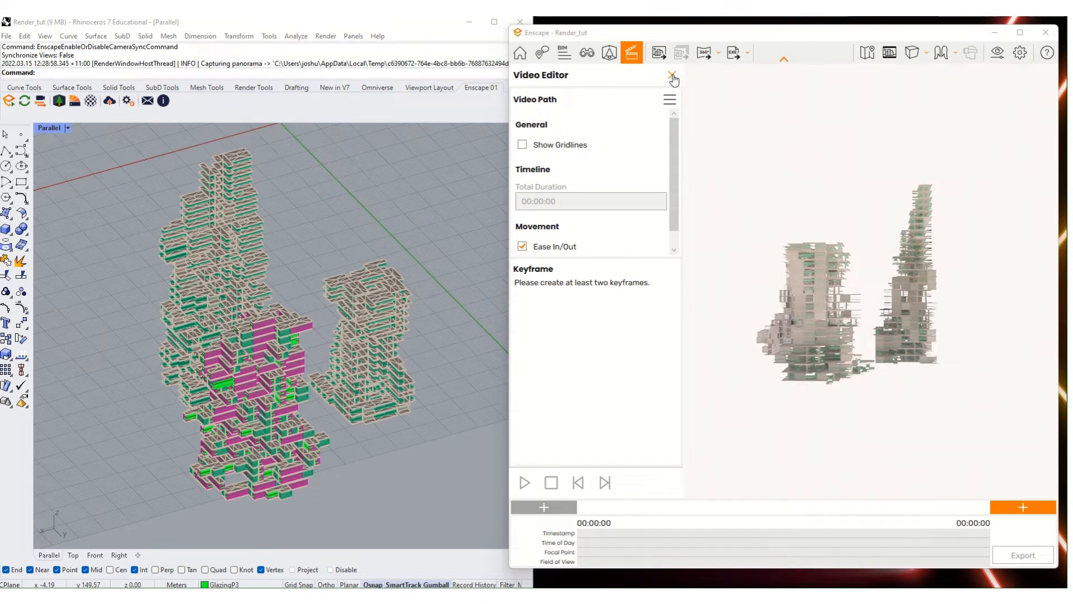
left_click(671, 75)
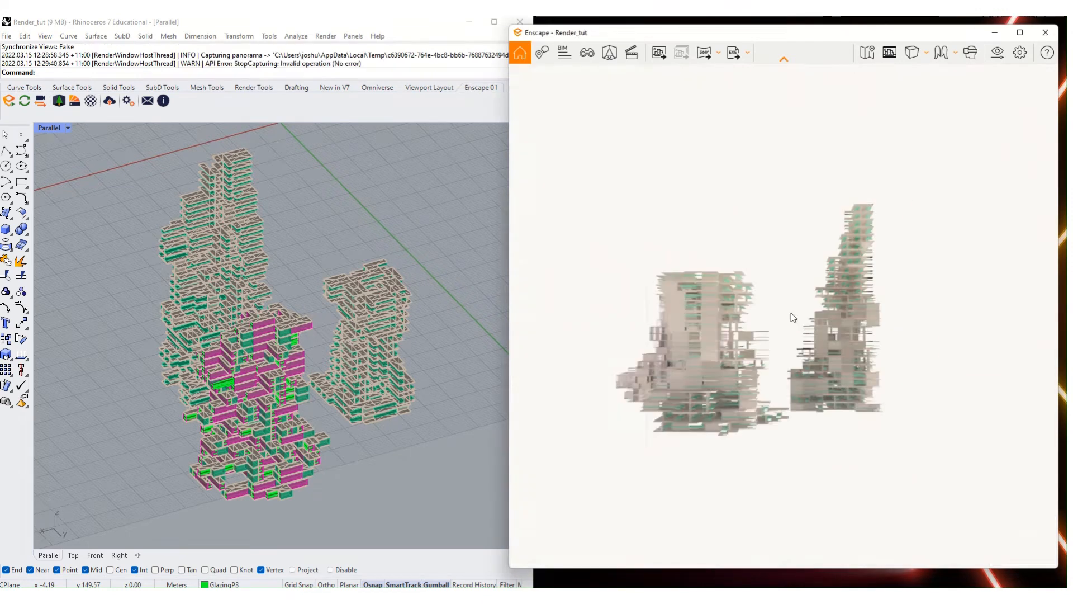
- Open the Asset Library in multi-asset area placement mode and search for 'tree'
left_click(609, 52)
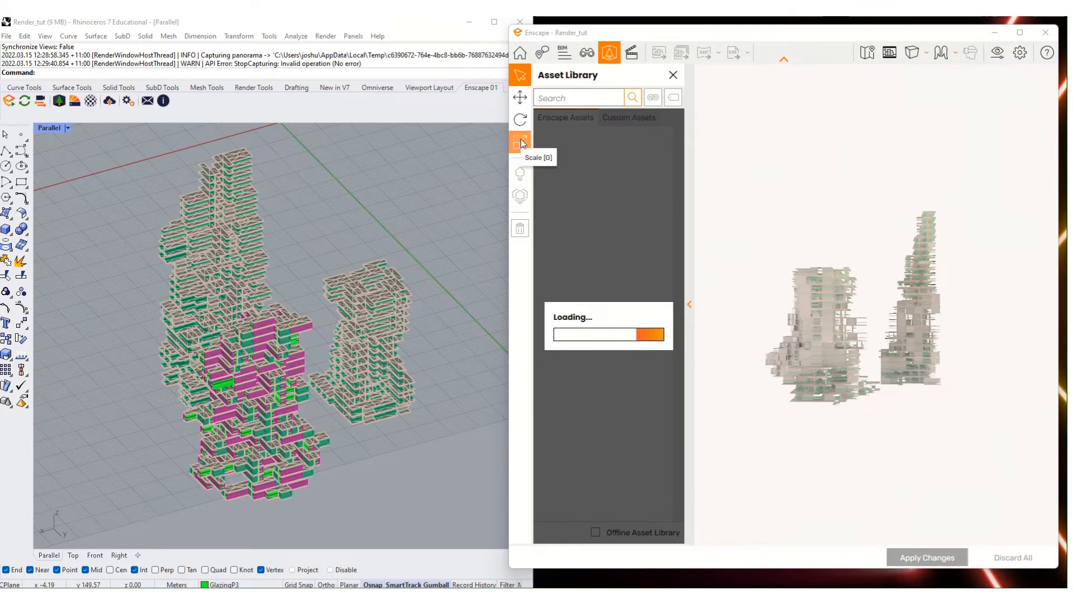
left_click(520, 196)
right_click_drag(819, 346, 771, 319)
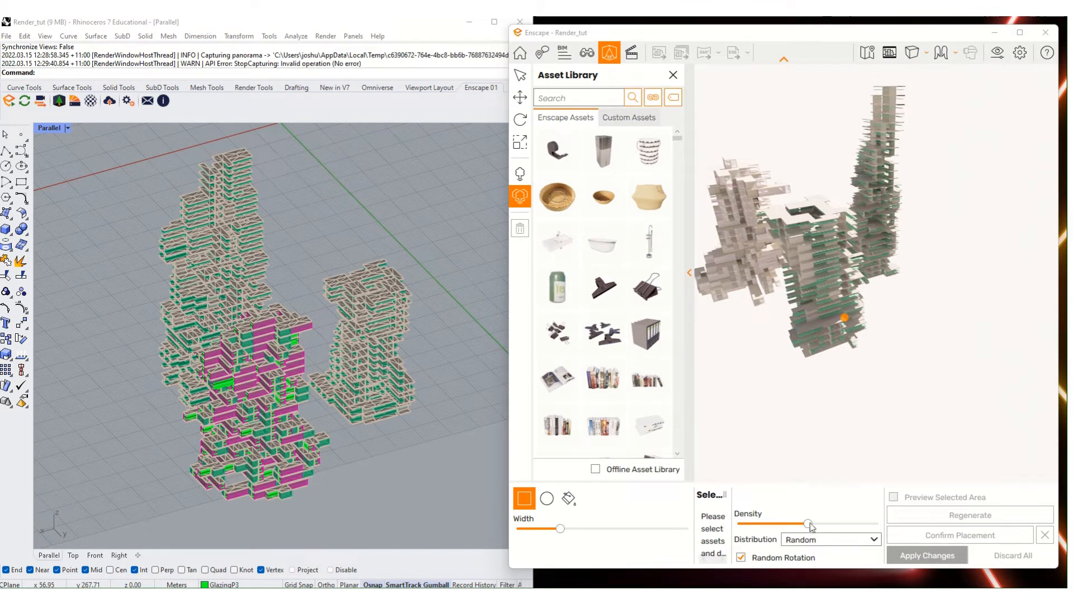
scroll(573, 234, "down", 5)
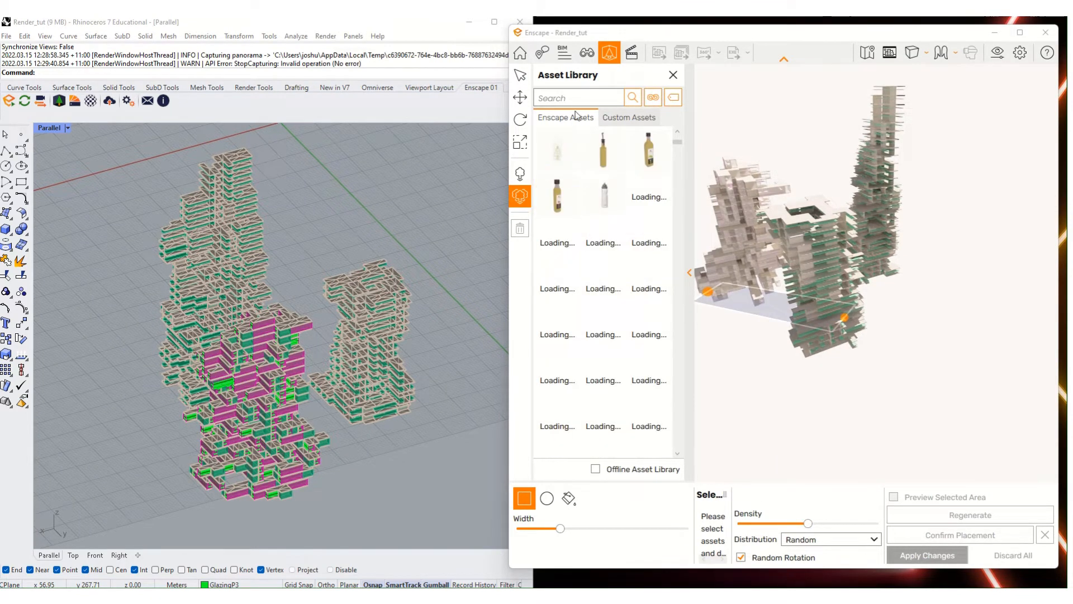
type("tree")
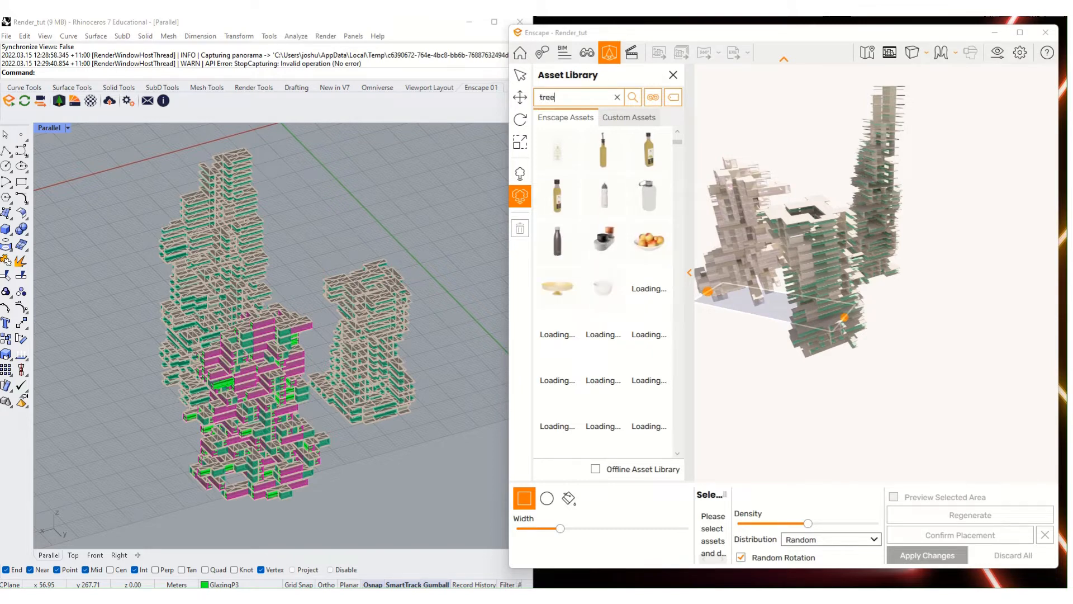
key("Return")
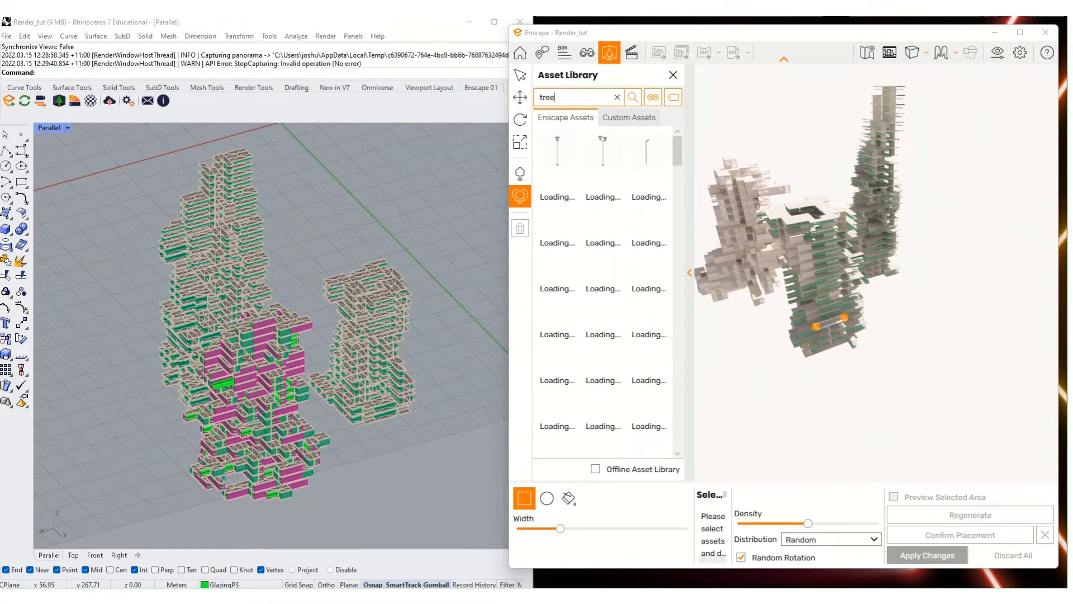
left_click(458, 301)
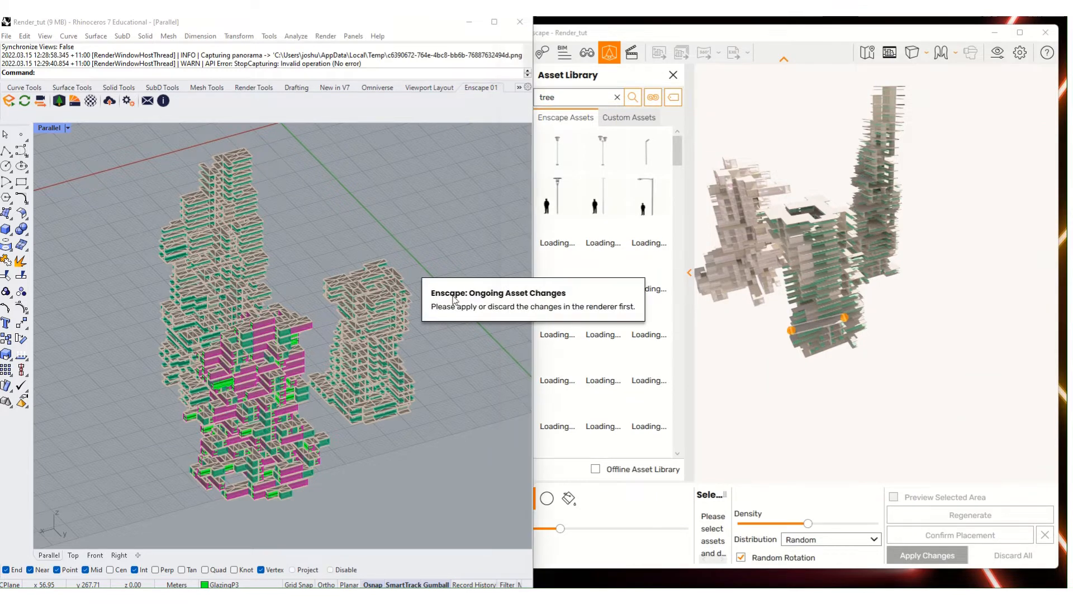
- Set up a tree Fill placement on a tower surface with reduced density
scroll(678, 150, "down", 3)
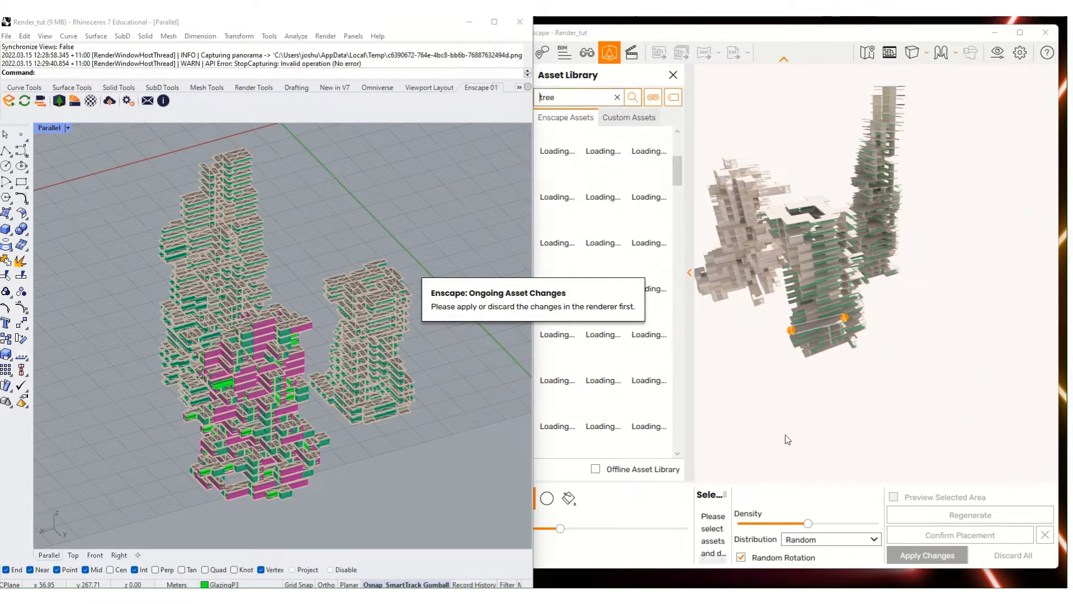
left_click(603, 196)
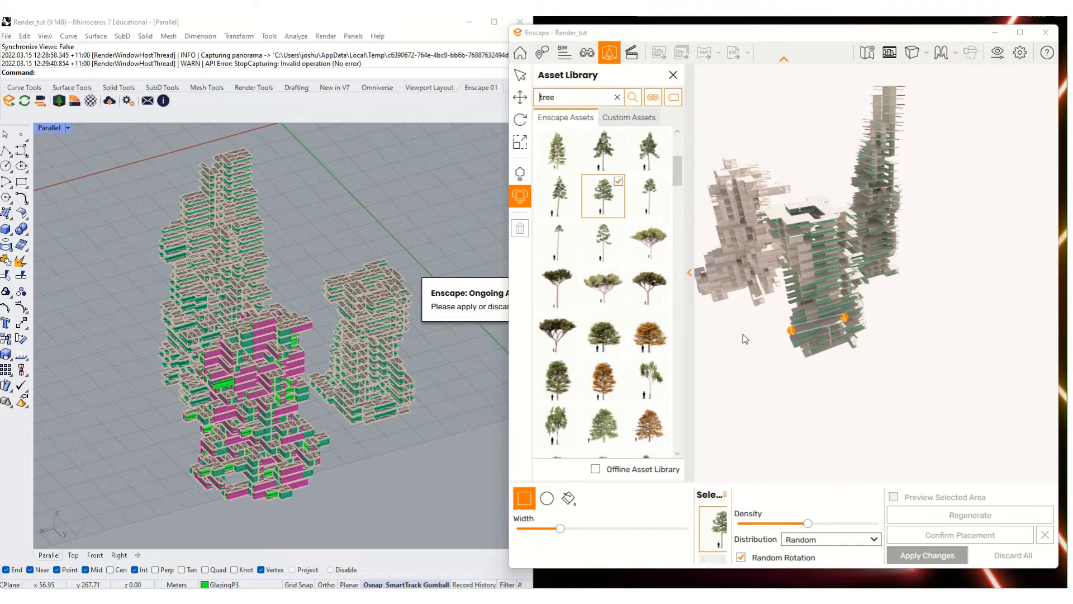
mouse_move(803, 330)
left_mouse_down()
mouse_move(801, 321)
mouse_move(805, 340)
left_mouse_up()
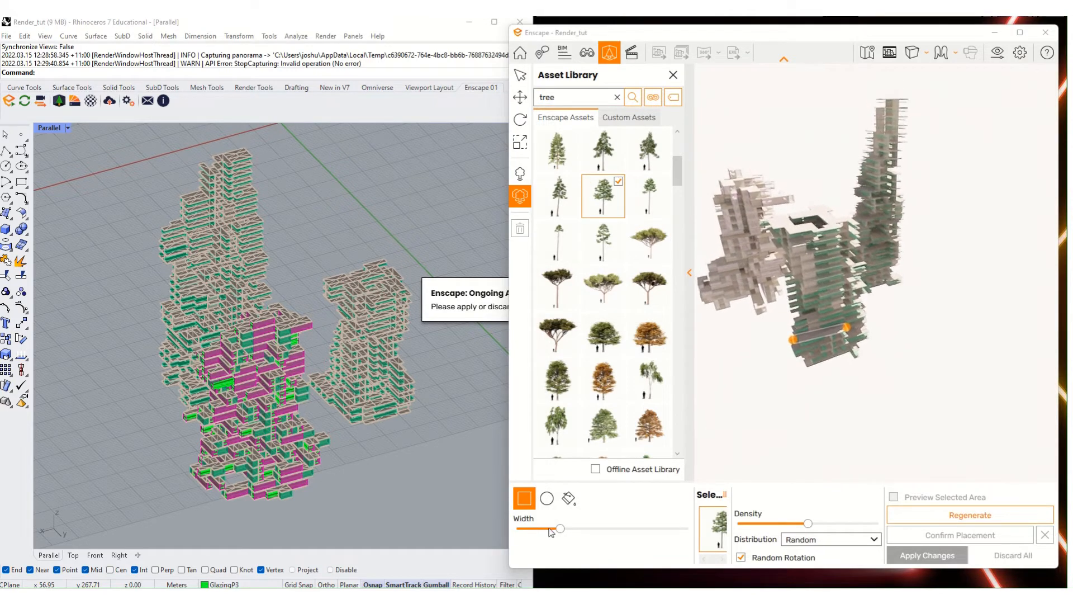
left_click(546, 498)
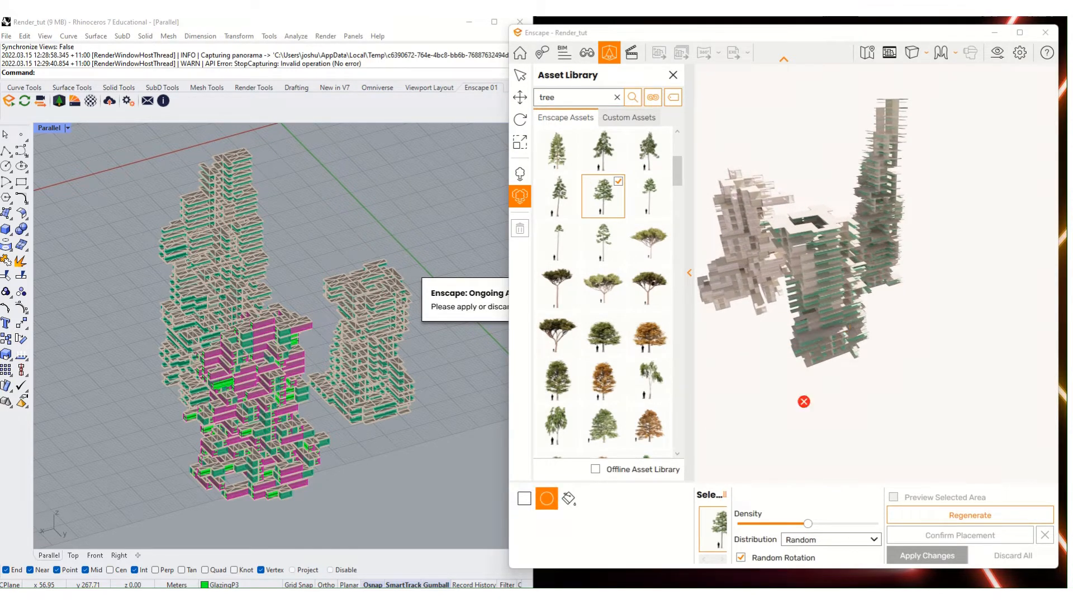
left_click(570, 498)
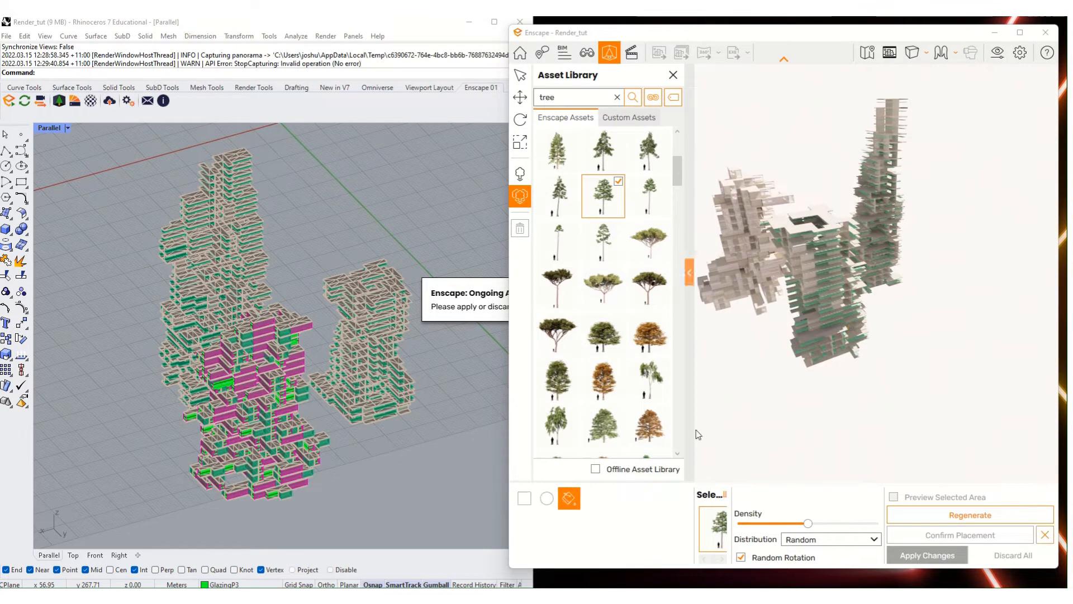
scroll(816, 337, "up", 1)
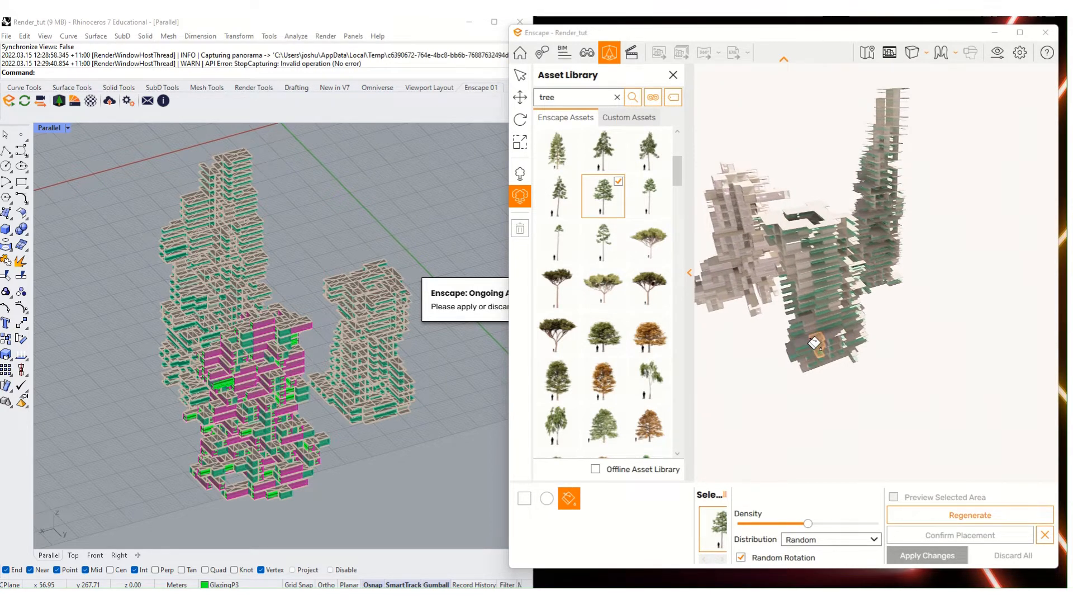
left_click(816, 339)
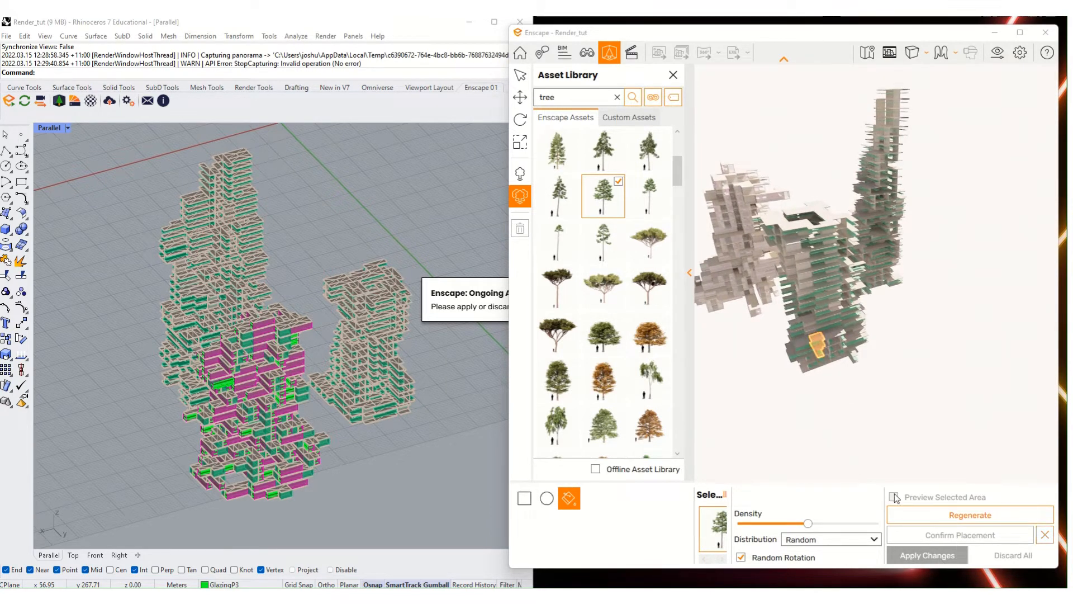
left_click_drag(835, 524, 820, 524)
- Discard the pending tree placement, close the Asset Library, orbit, and reopen it
left_click(509, 311)
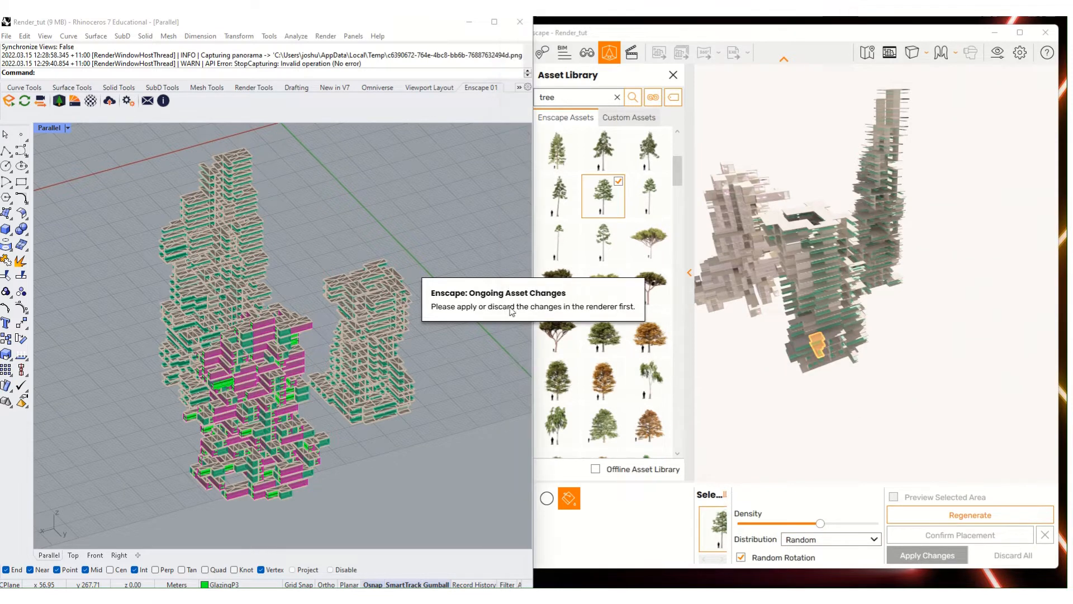
left_click(731, 407)
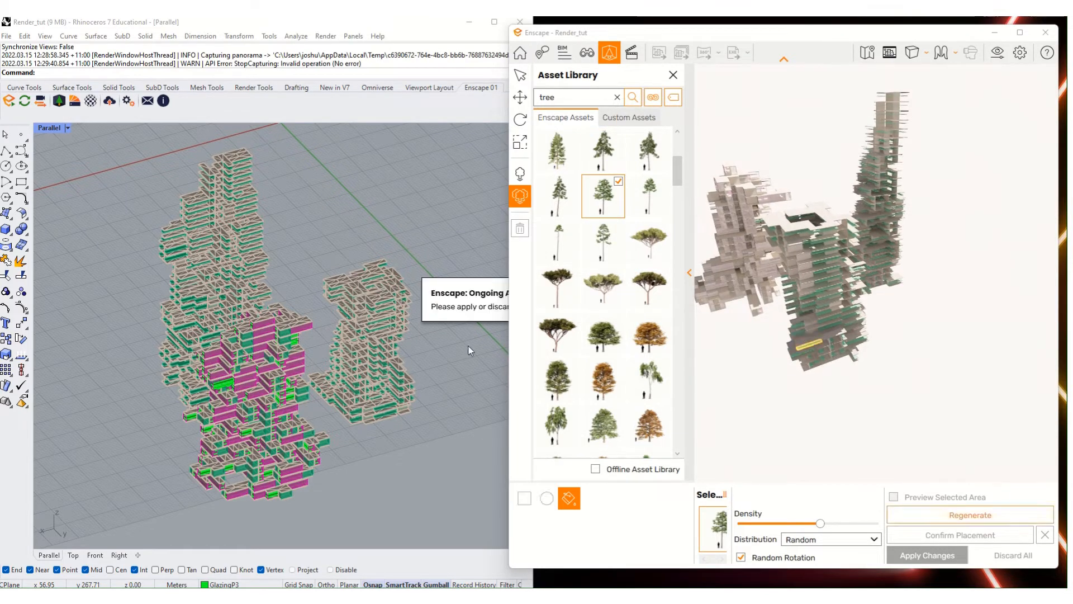
left_click(468, 315)
left_click(700, 363)
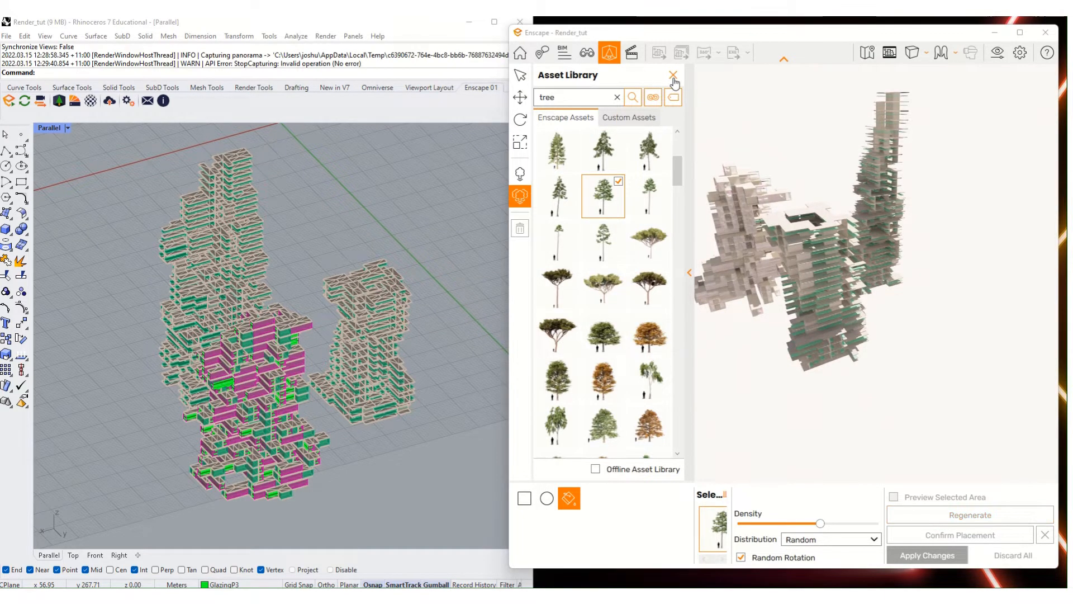
left_click(673, 75)
right_click_drag(689, 411, 670, 291)
left_click(609, 52)
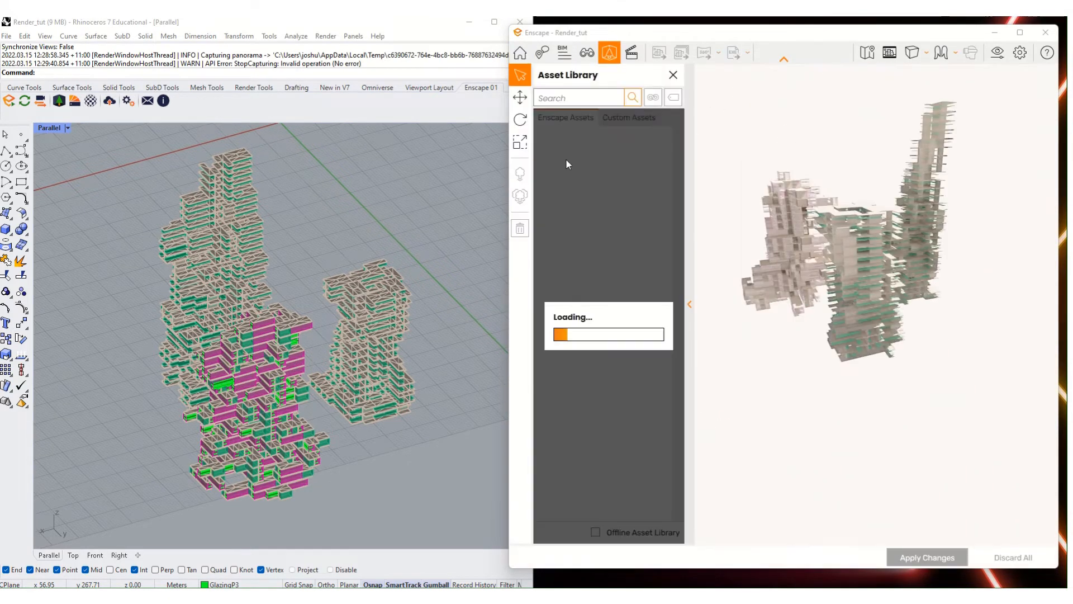
- Close the Asset Library and save the current camera angle as 'Enscape named view 1'
left_click(609, 53)
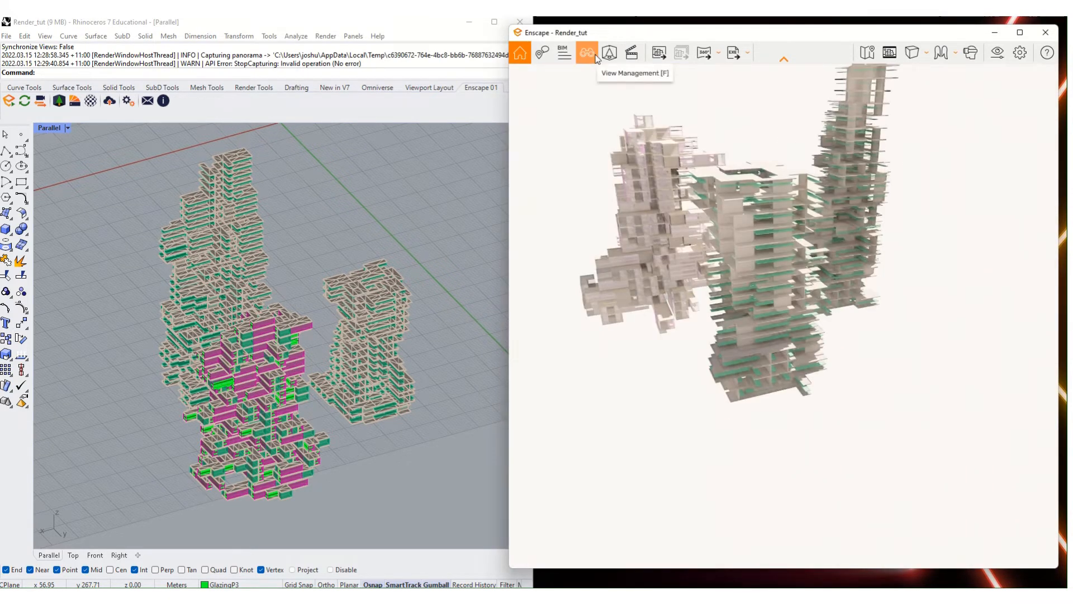
left_click(587, 52)
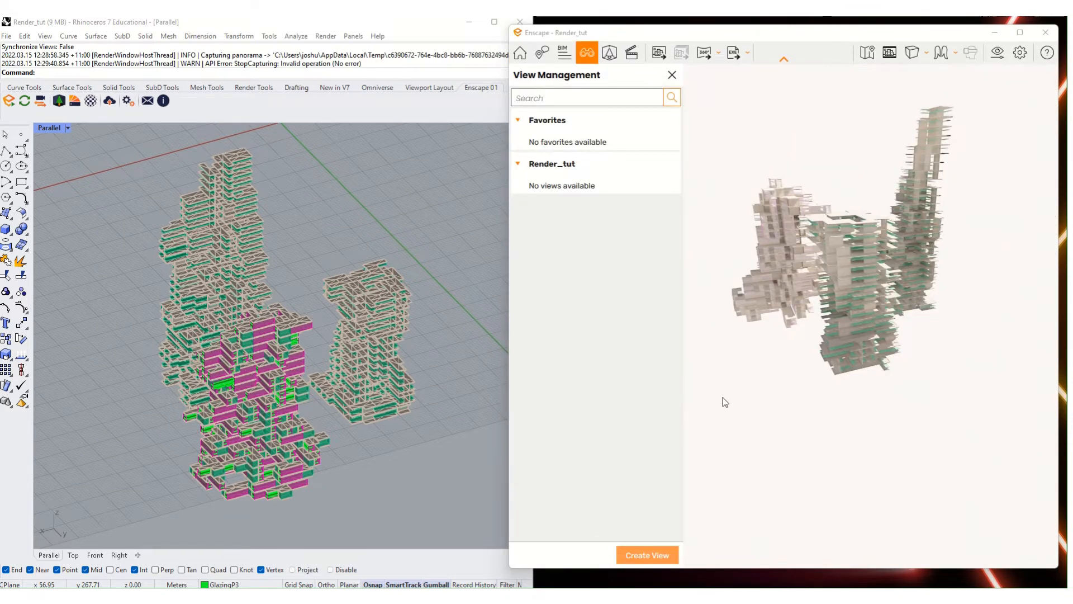
right_click_drag(725, 402, 832, 404)
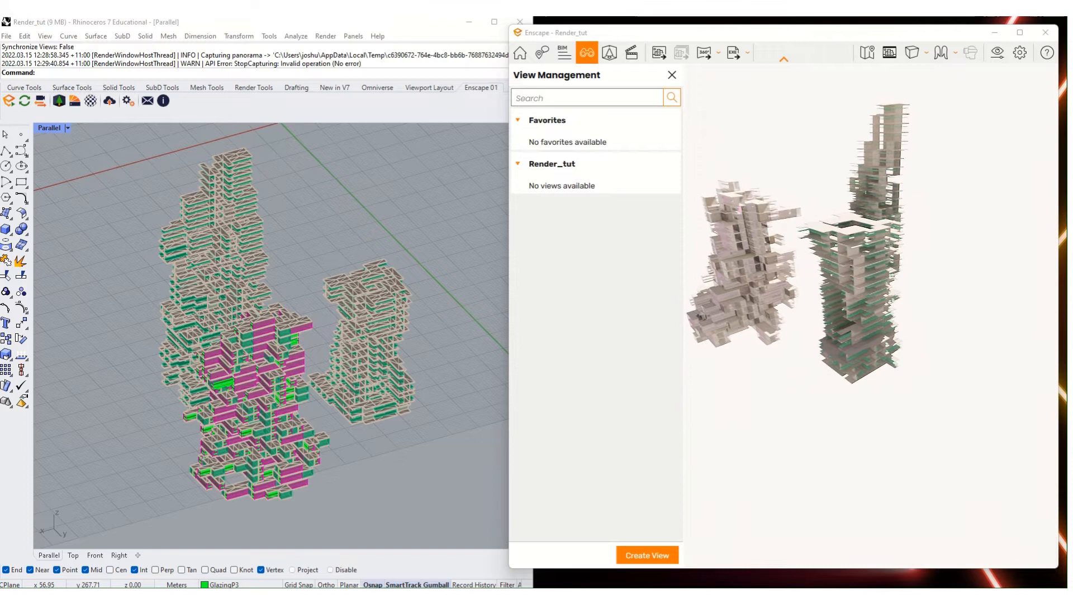
left_click(640, 555)
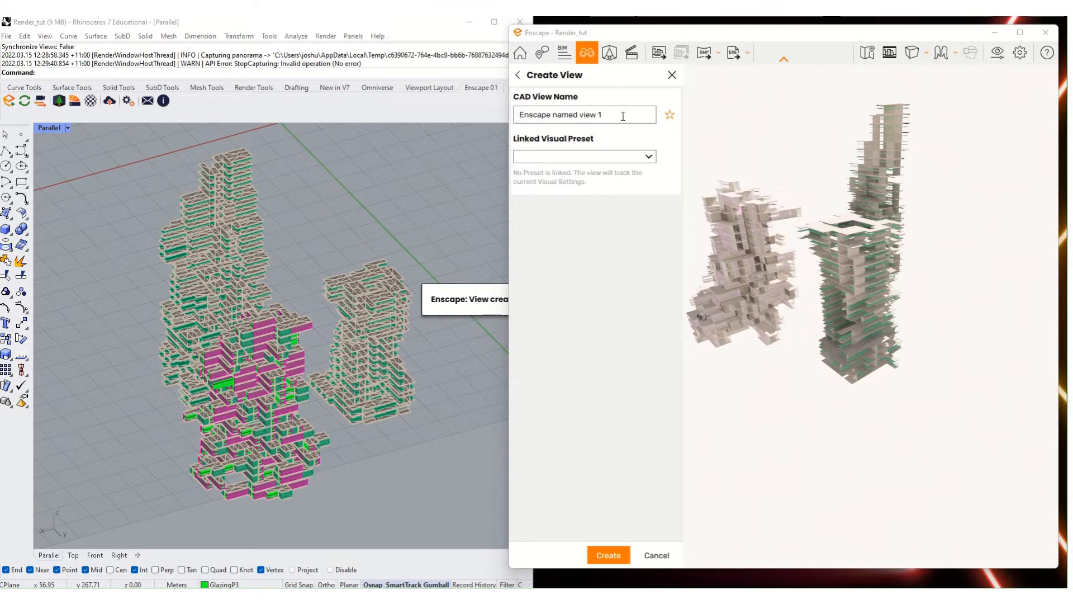
key("Return")
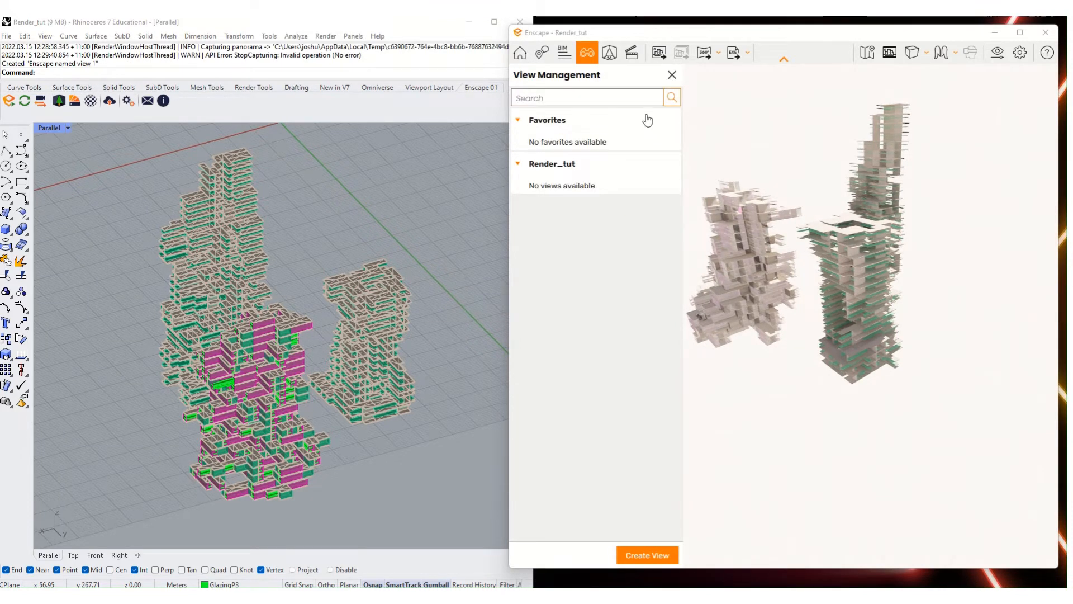
left_click(573, 191)
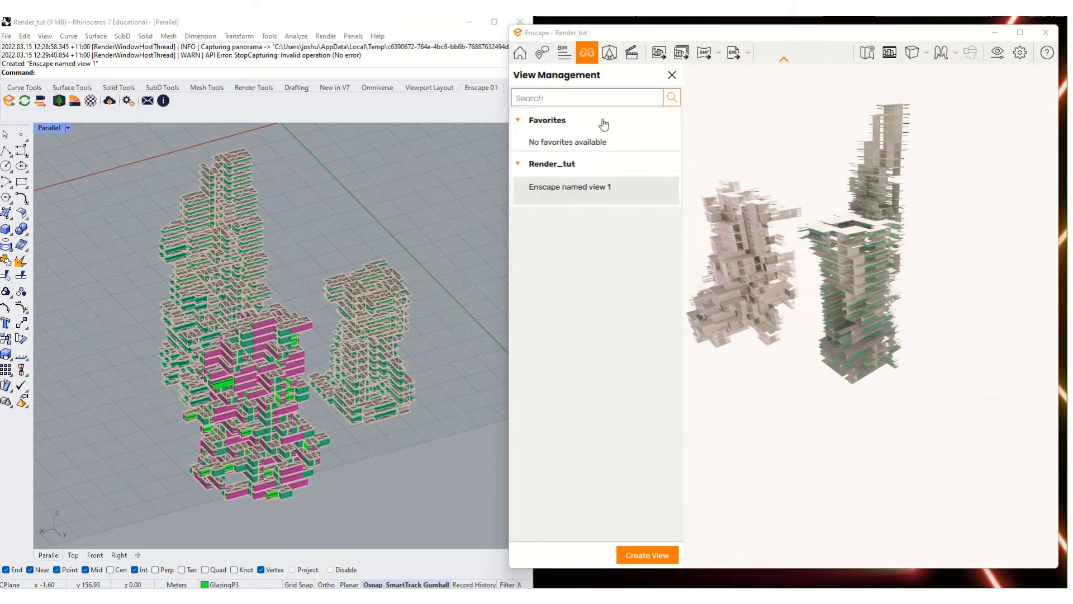
left_click(418, 286)
- Save Rhino's viewport as named view 'rhino_001' with NamedView and select it in Enscape
type("NamedView")
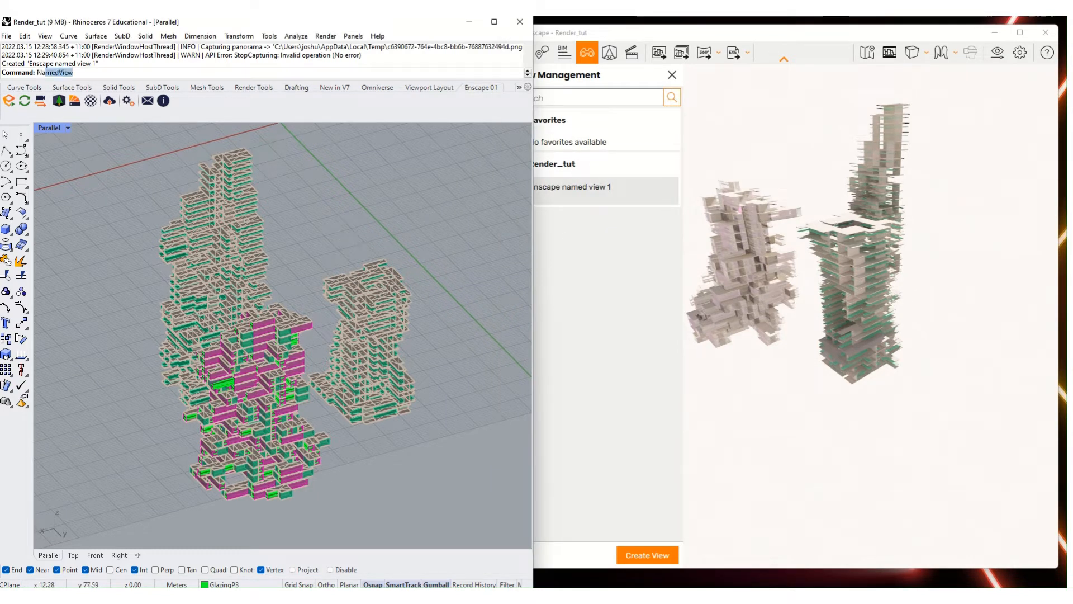
key("Return")
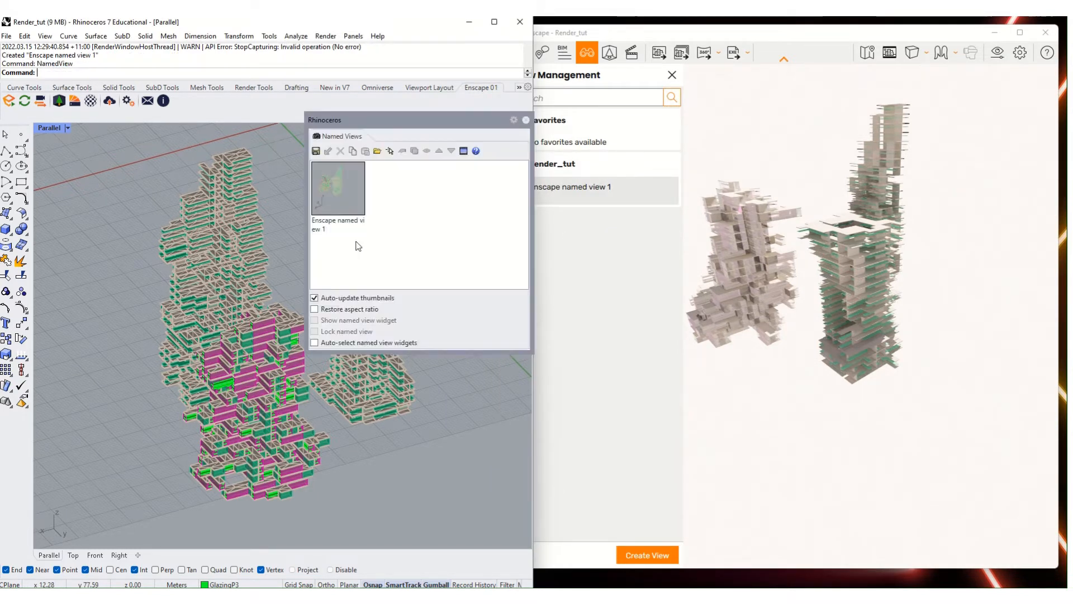
left_click(316, 151)
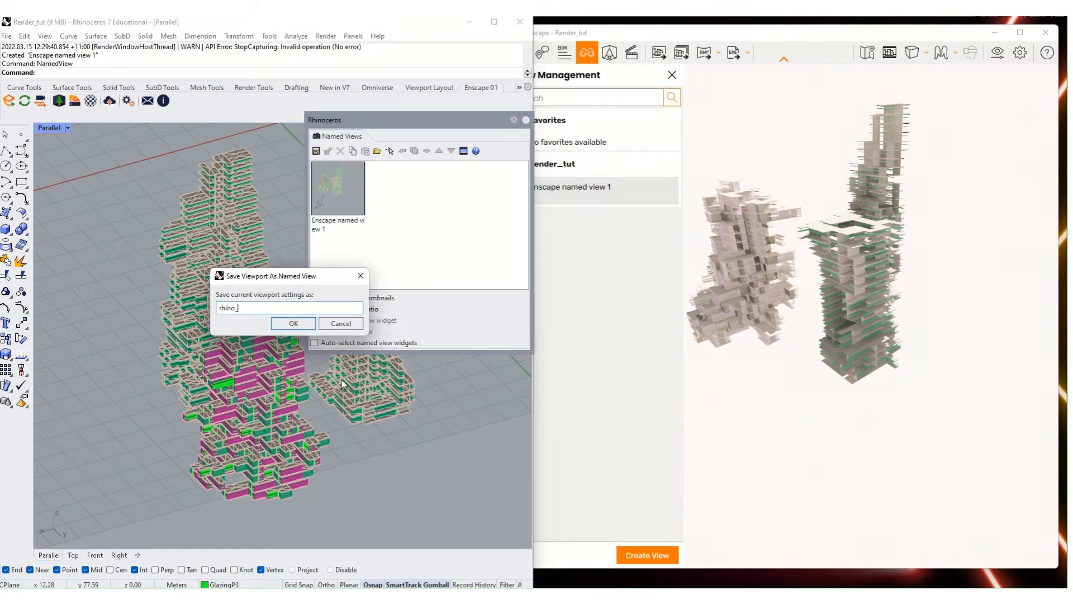
key("Return")
left_click(564, 230)
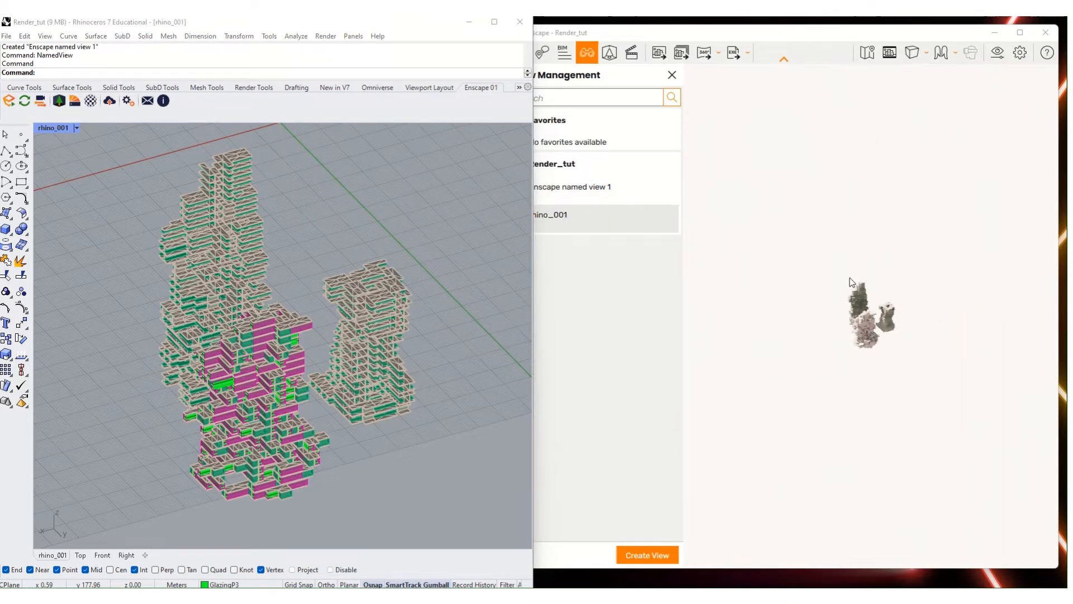
- Snap the Enscape window to the right half, orbit Rhino's viewport, and close the Named Views panel
left_click(605, 38)
key("super+Right")
left_click(442, 241)
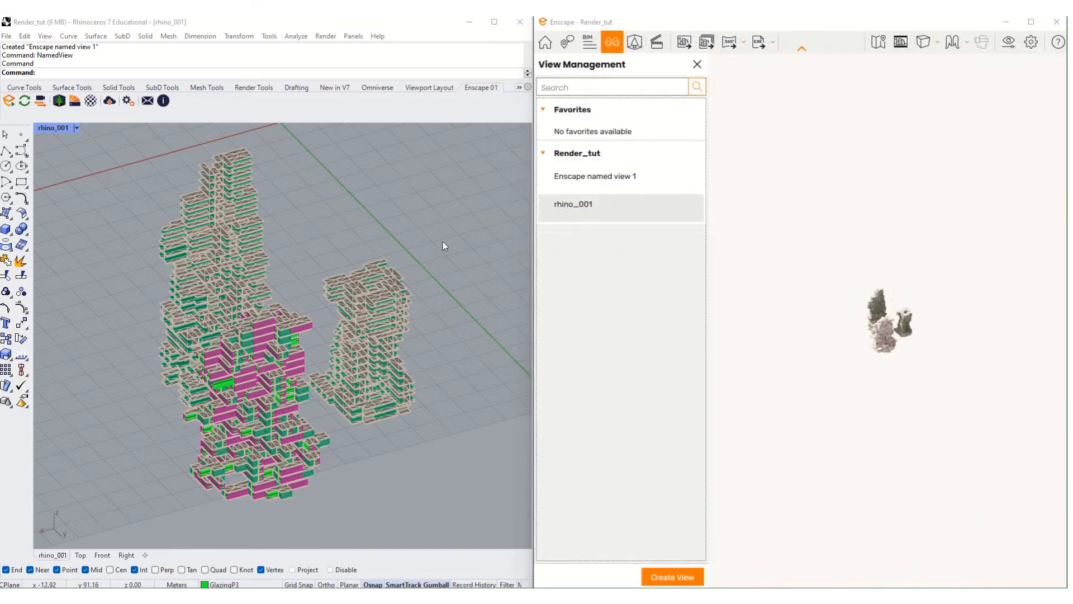
left_click(218, 362)
right_click_drag(217, 363, 276, 292)
scroll(206, 344, "up", 6)
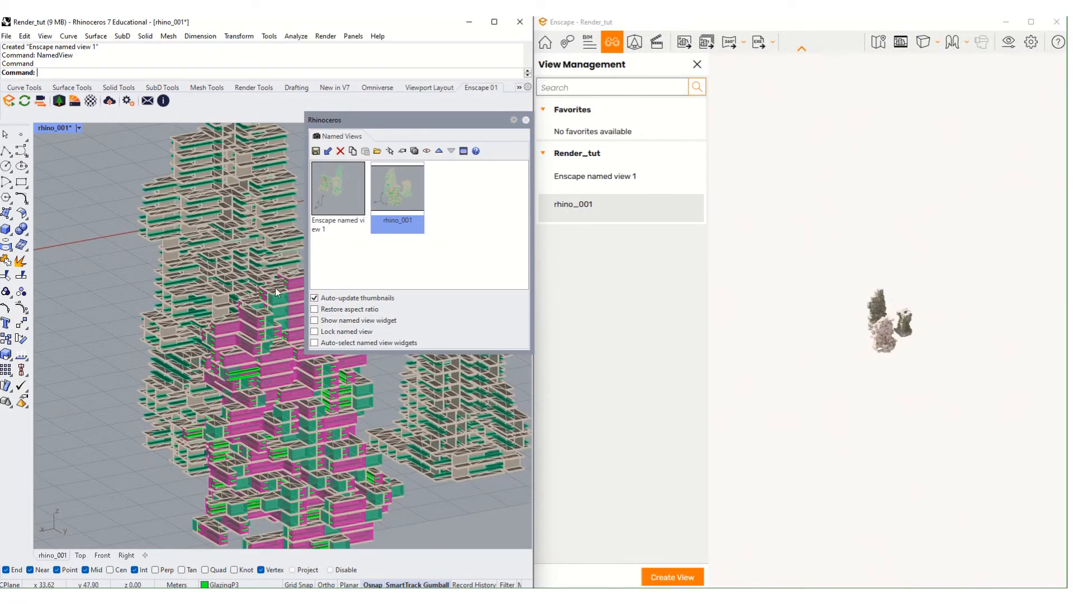
left_click(526, 120)
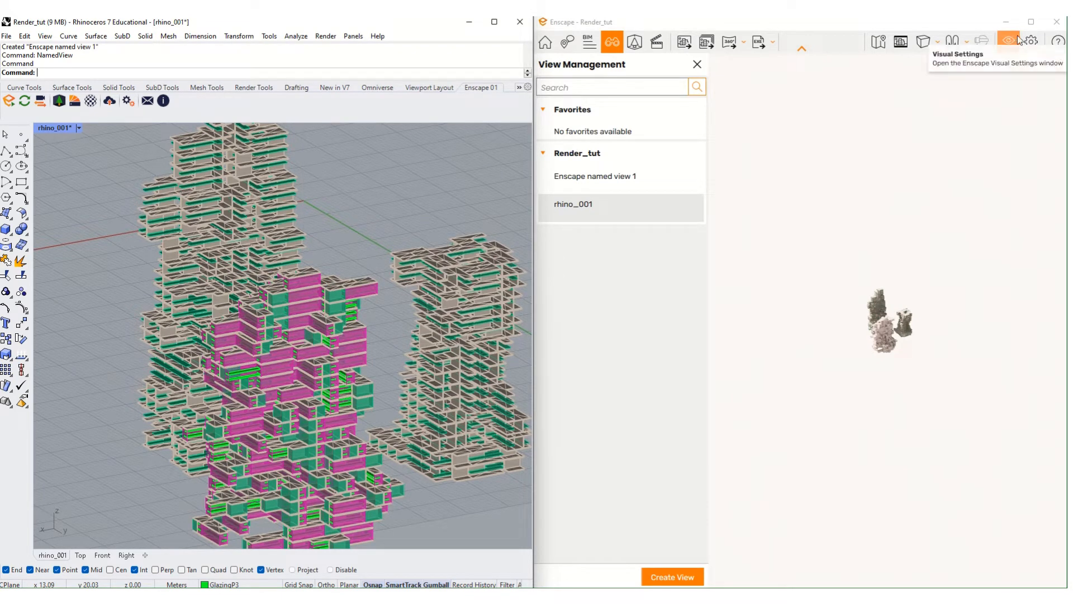
- Open and close the BIM Information panel, then start and cancel a new Collaborative Annotation issue
left_click(586, 45)
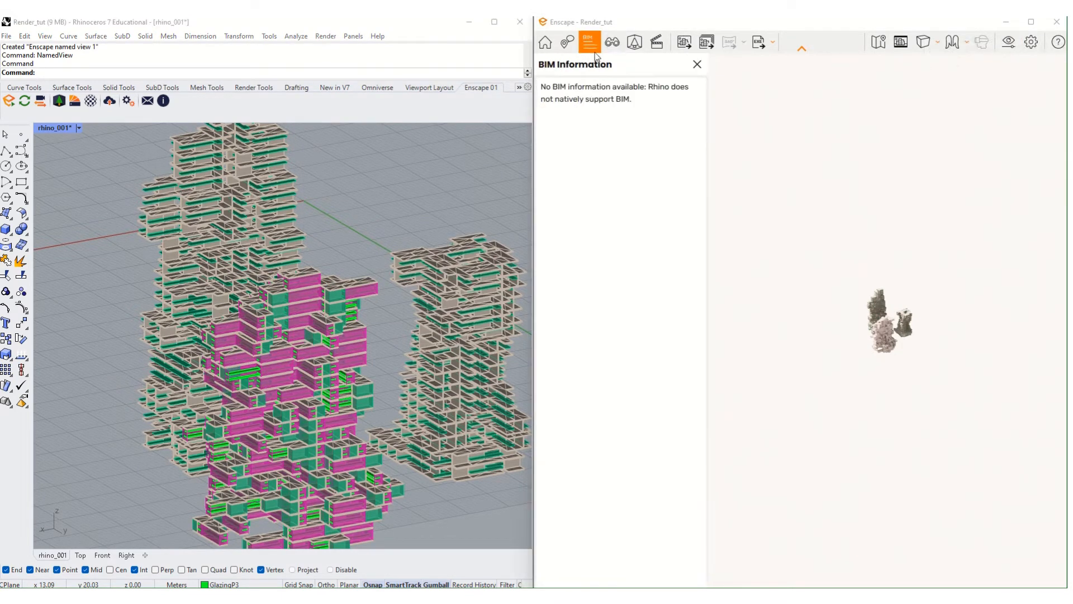
left_click(698, 64)
left_click(568, 42)
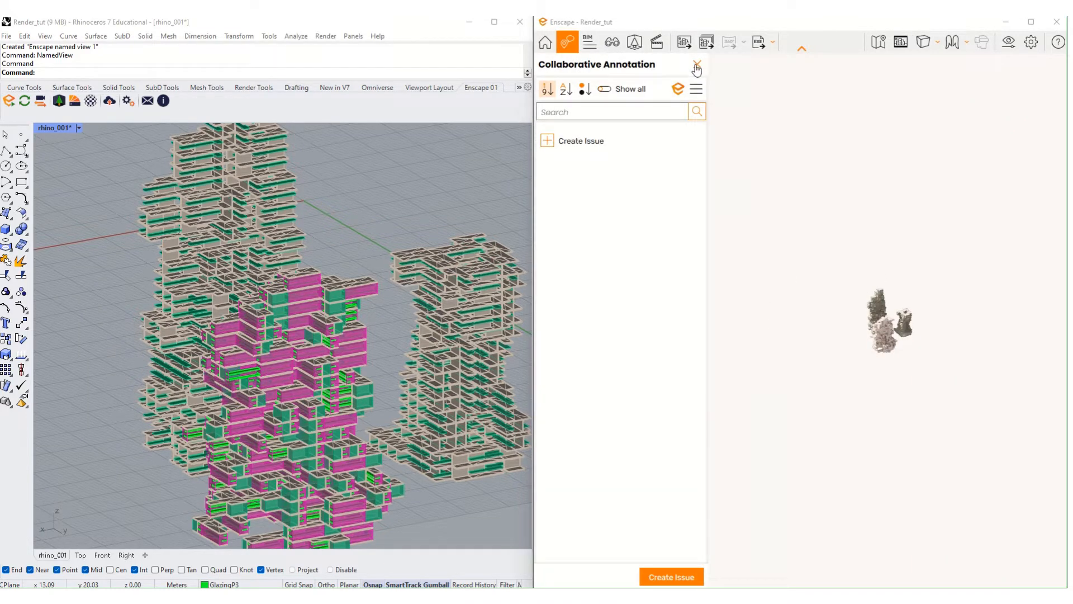
left_click(550, 141)
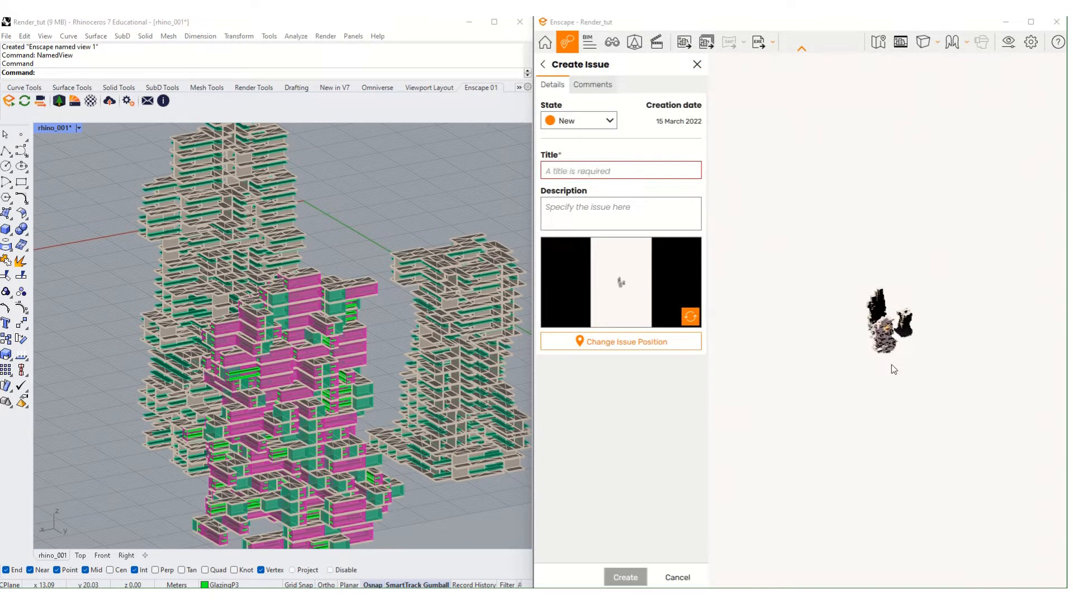
left_click(698, 66)
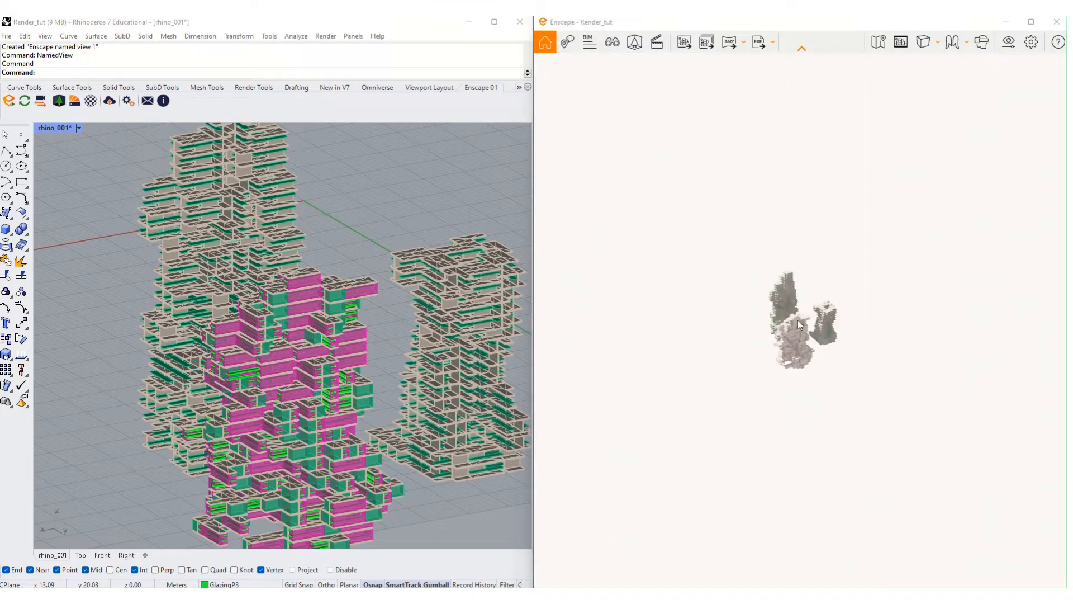
- Zoom out and orbit so every tower fits in the render, then open Visual Settings
scroll(797, 320, "up", 5)
scroll(811, 360, "down", 8)
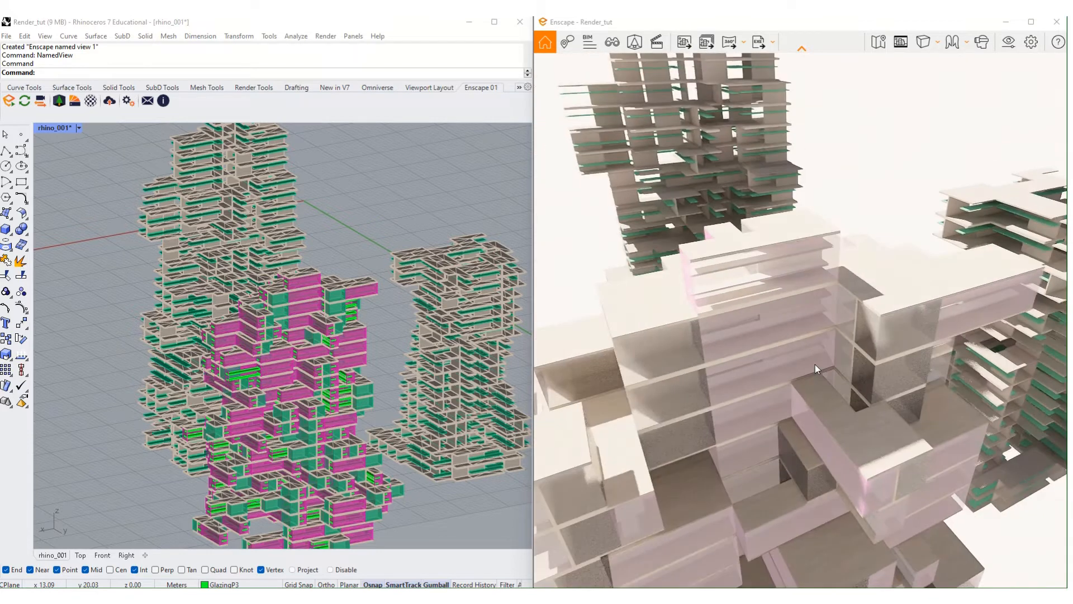
scroll(805, 427, "down", 2)
scroll(805, 427, "down", 3)
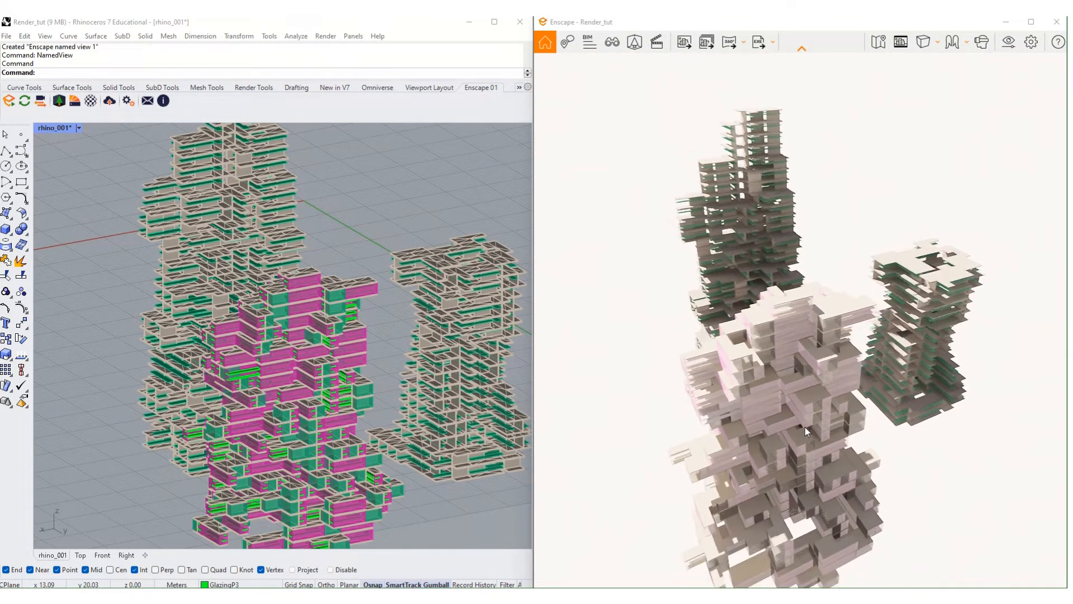
right_click_drag(805, 427, 783, 408)
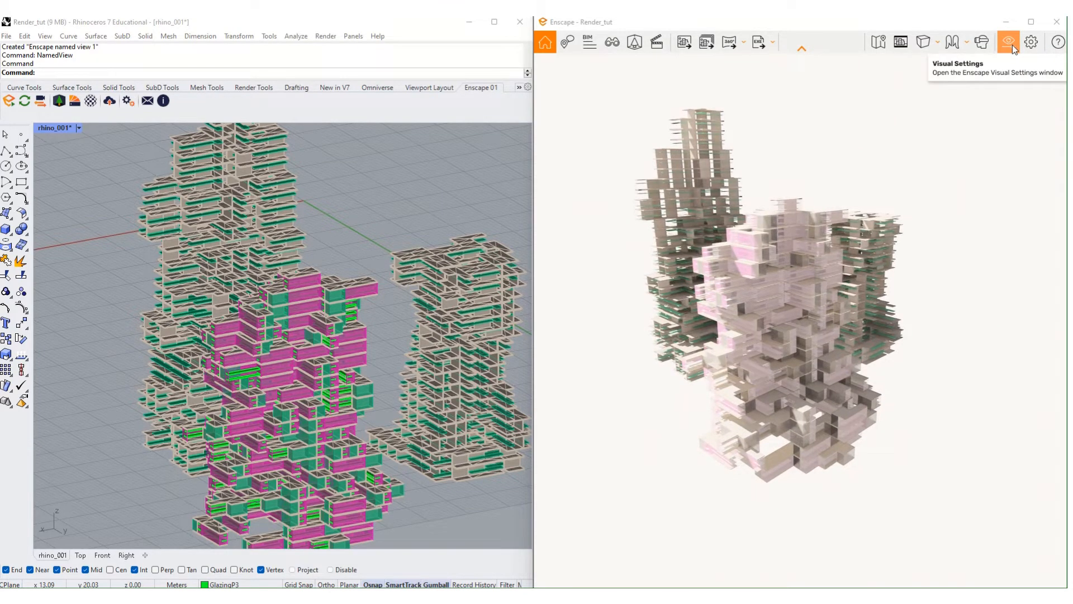
left_click(1011, 45)
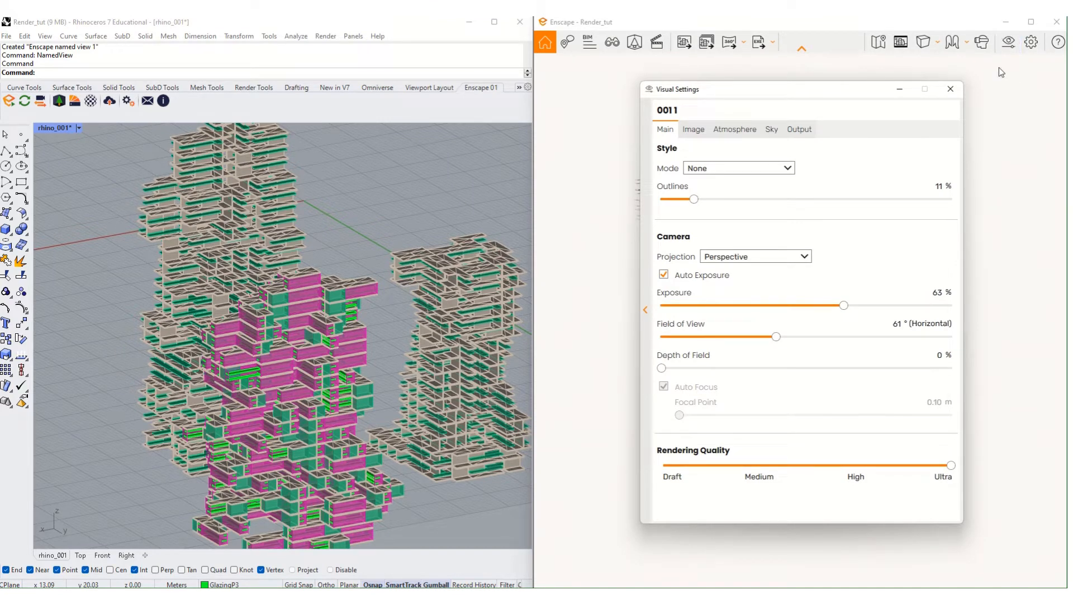
- Move Visual Settings over the Rhino viewport, then set Outlines to 7% and Mode to White
left_click_drag(828, 91, 797, 87)
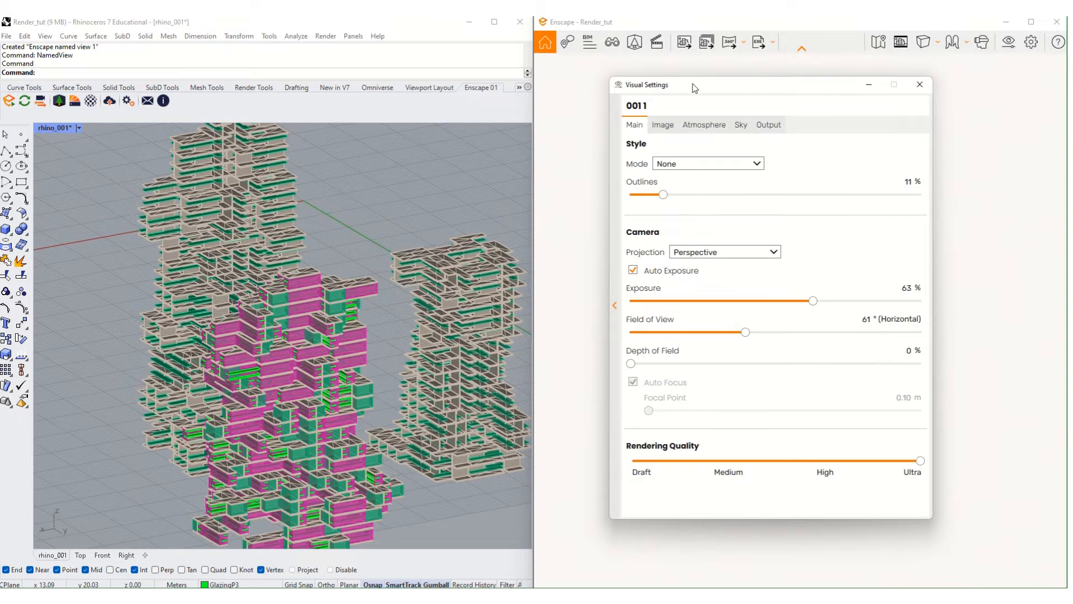
left_click_drag(716, 91, 289, 99)
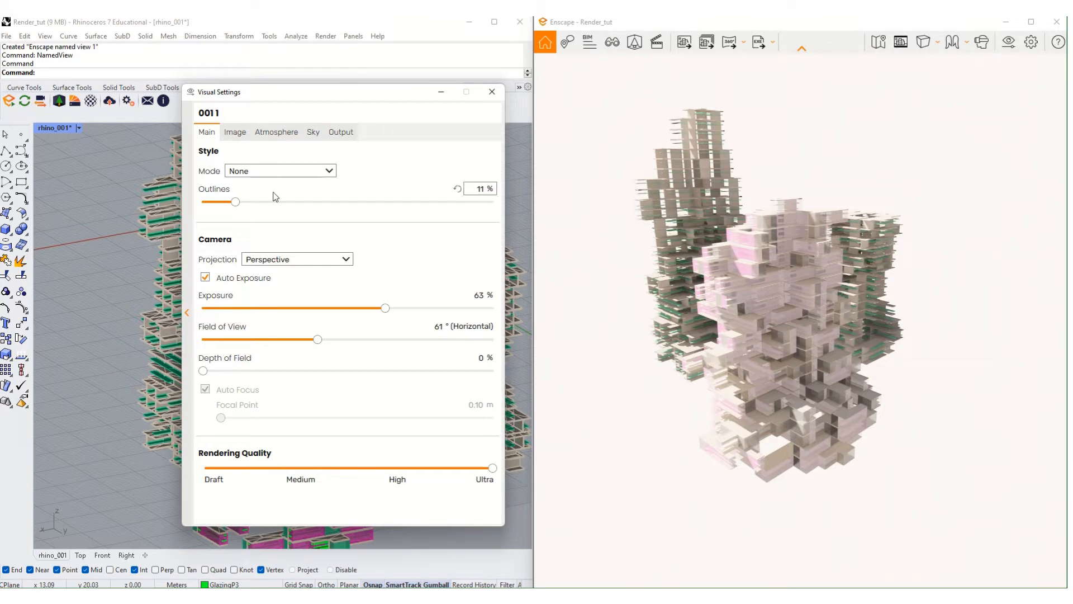
mouse_move(238, 205)
left_mouse_down()
mouse_move(487, 204)
mouse_move(224, 202)
left_mouse_up()
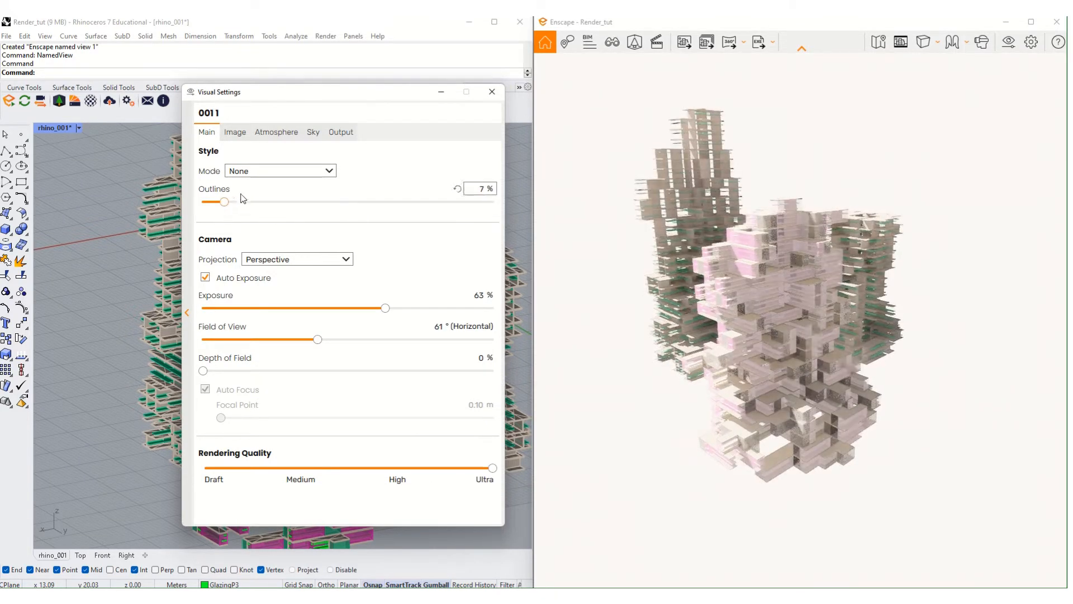
left_click(260, 172)
left_click(260, 199)
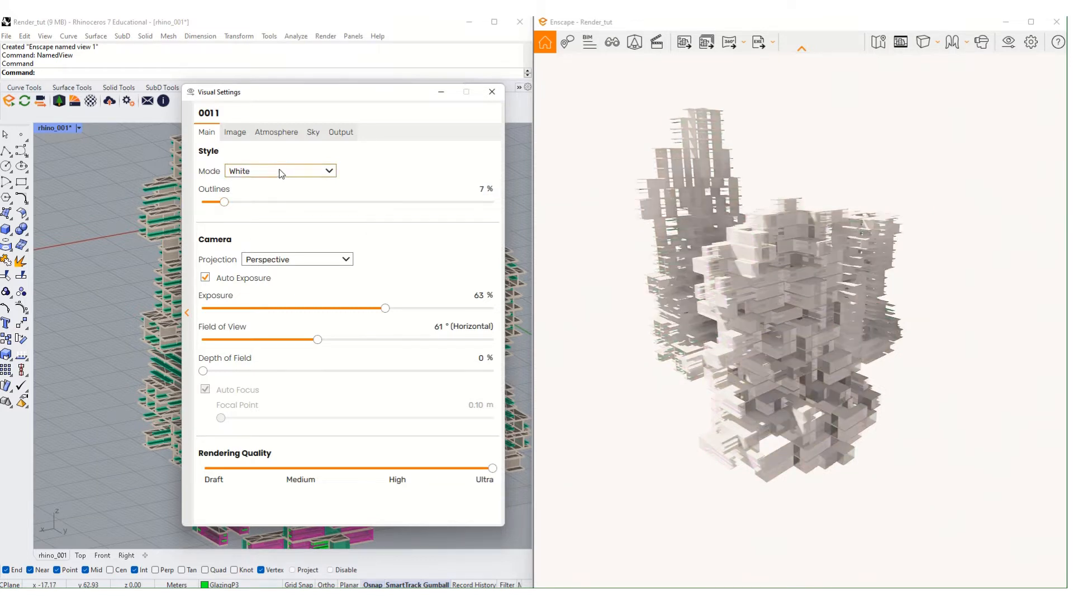
- Switch the style mode to Polystyrol, then to the Light View heatmap, orbiting the towers
left_click(325, 171)
left_click(305, 208)
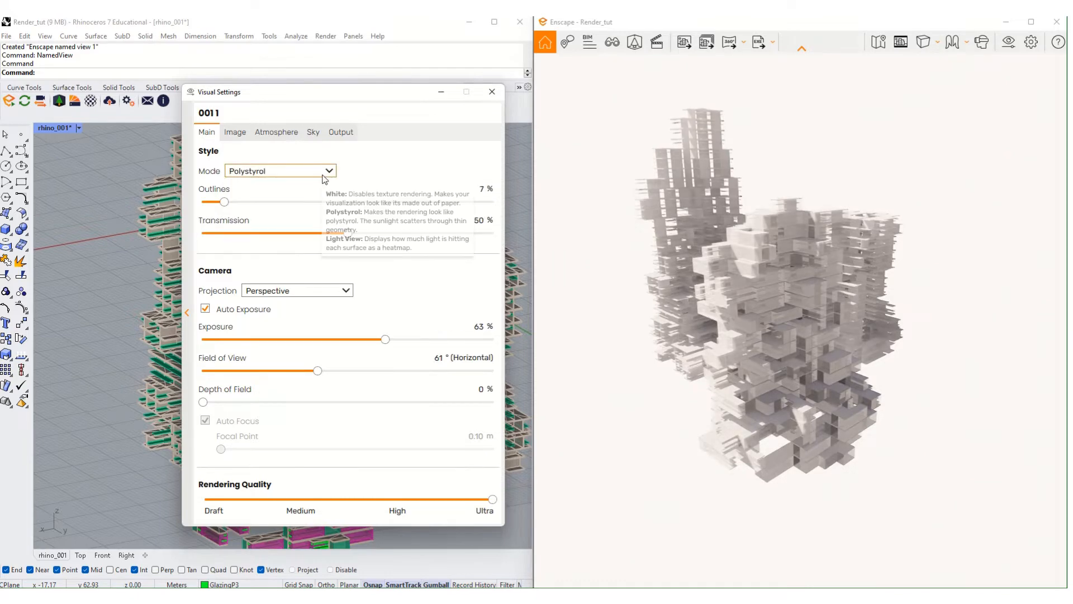
left_click(326, 172)
left_click(312, 221)
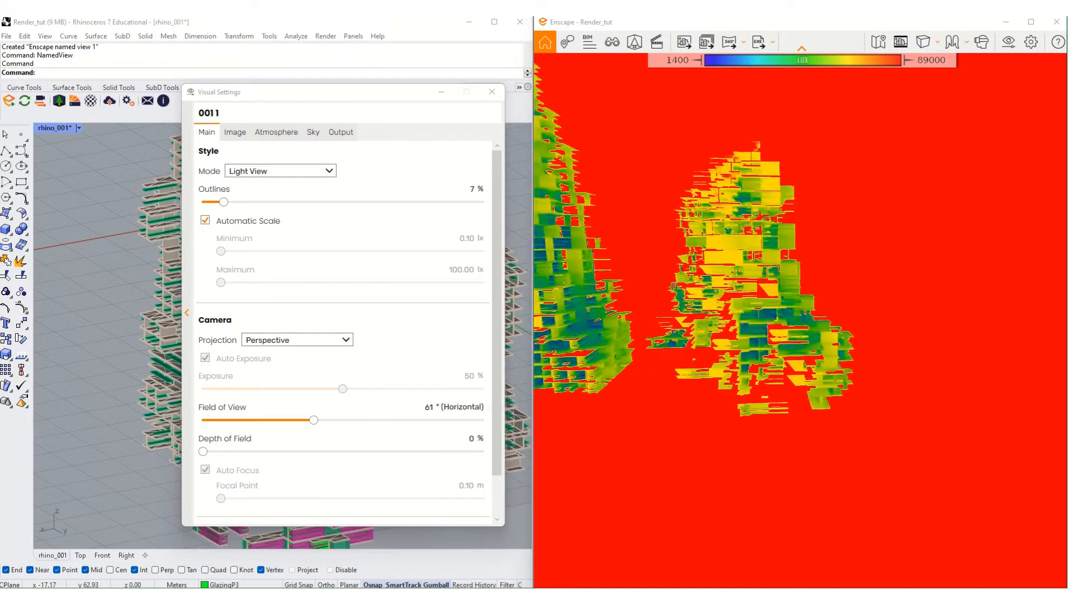
right_click_drag(771, 313, 905, 313)
right_click_drag(888, 199, 637, 326)
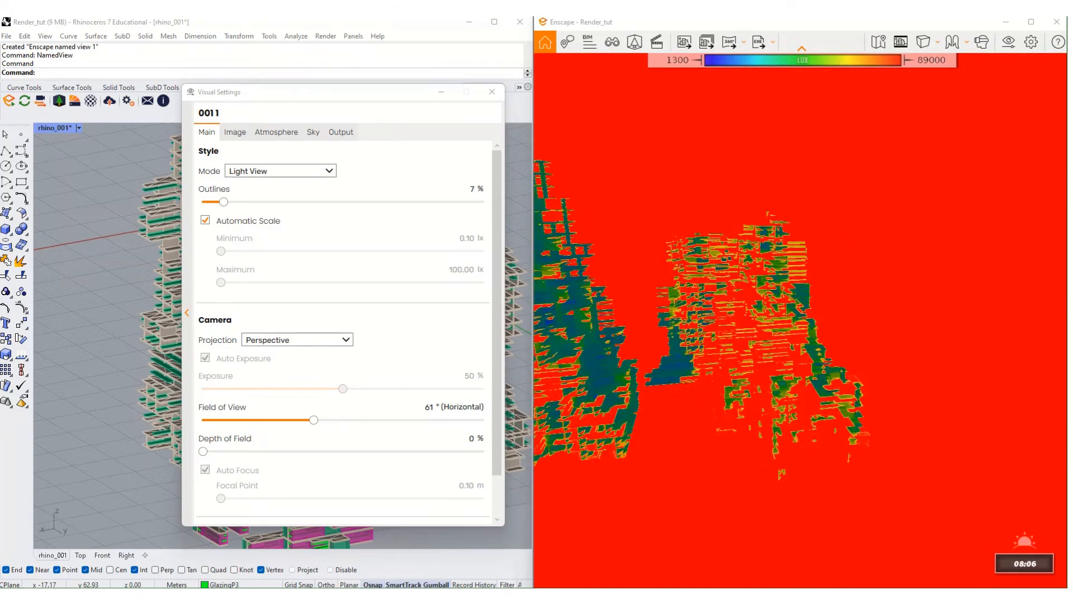
- Advance the time of day to about 8 am, orbit further, then set the style mode to None
right_click_drag(822, 366, 1022, 360)
right_click_drag(743, 358, 869, 354)
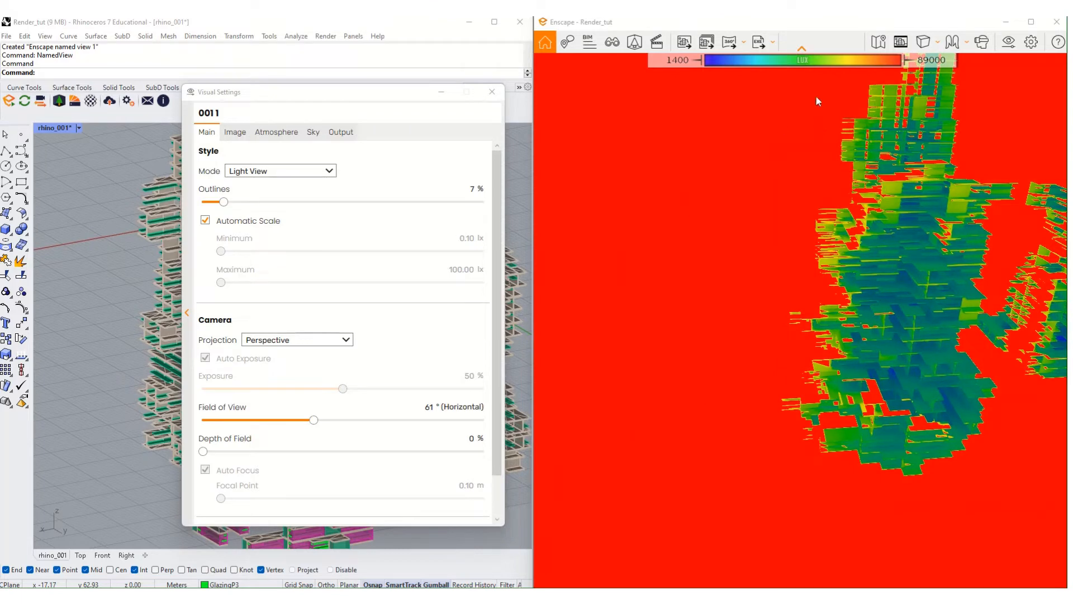
right_click_drag(894, 313, 671, 313)
left_click(306, 171)
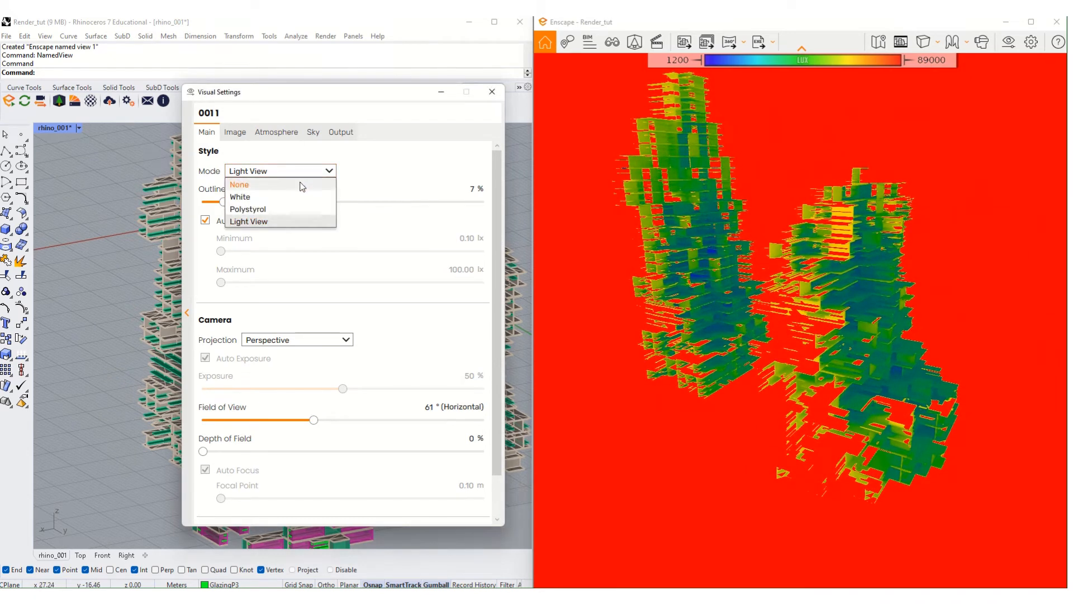
left_click(300, 183)
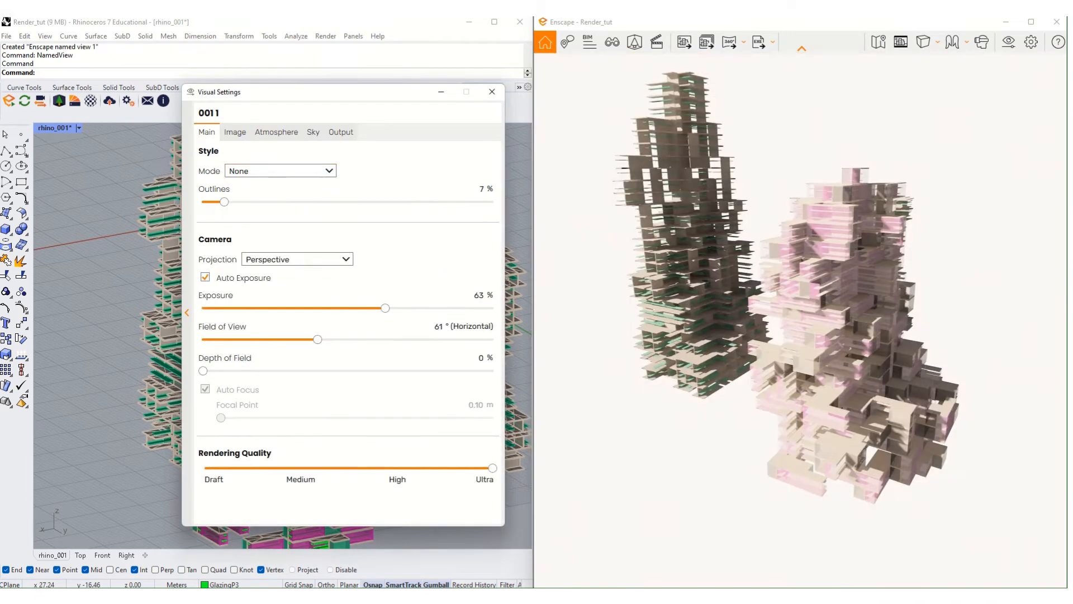
left_click(299, 260)
left_click(306, 279)
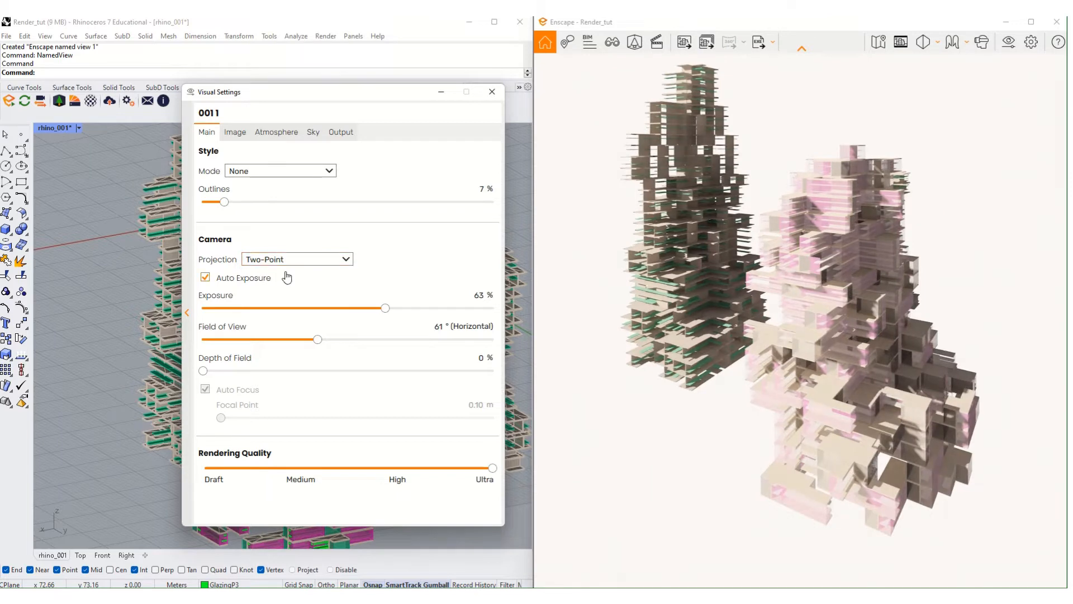
left_click(293, 260)
left_click(297, 294)
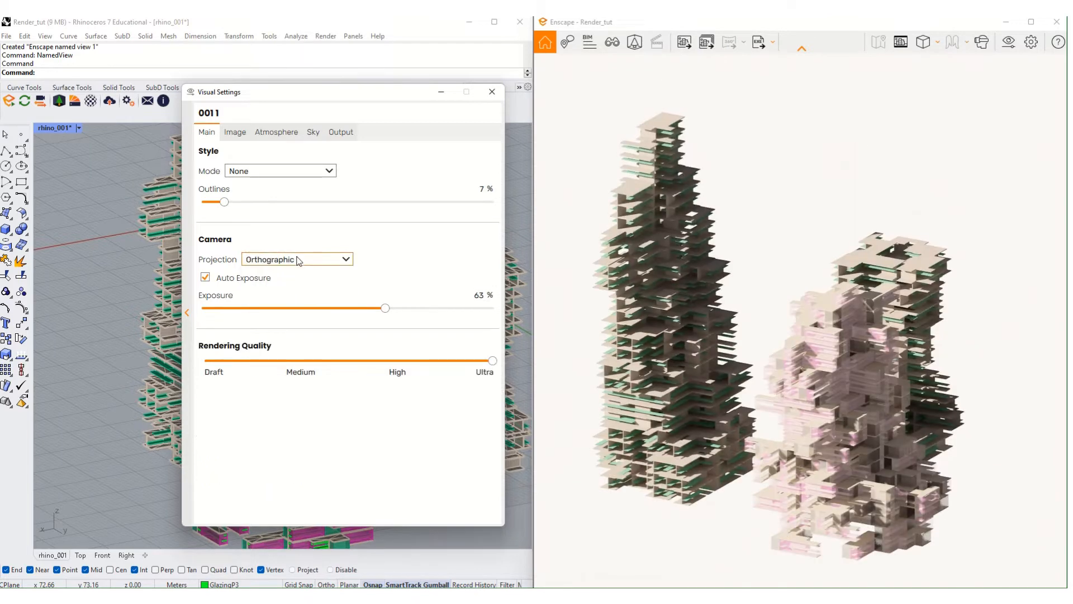
left_click(298, 260)
left_click(291, 283)
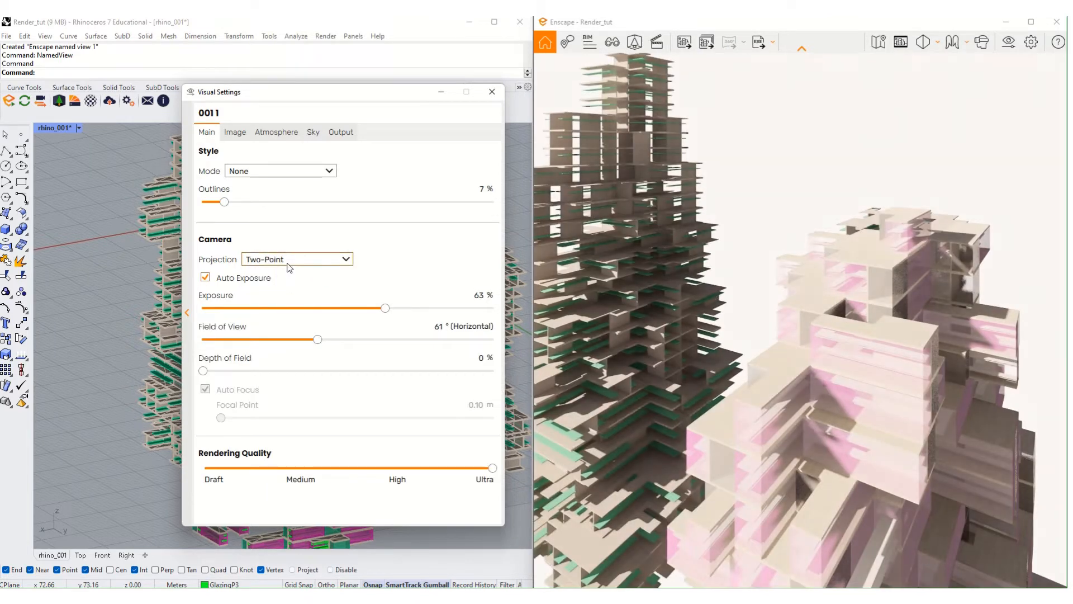
left_click(291, 260)
left_click(277, 269)
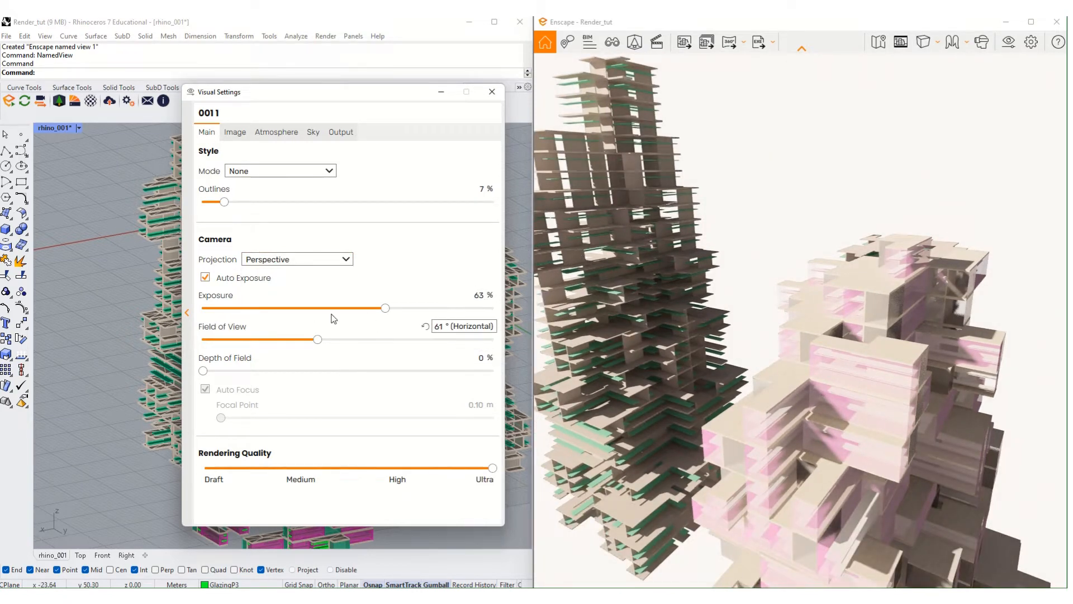
- Set Exposure to 55%, Field of View to 64°, and add depth-of-field blur
left_click_drag(385, 308, 362, 308)
left_click_drag(318, 338, 325, 366)
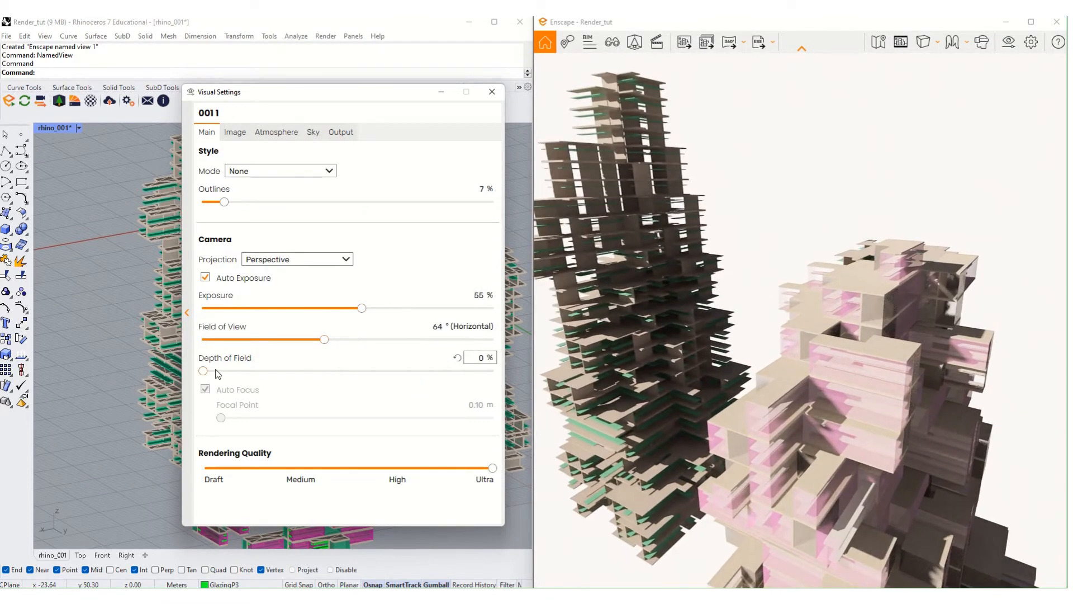
left_click_drag(204, 371, 414, 387)
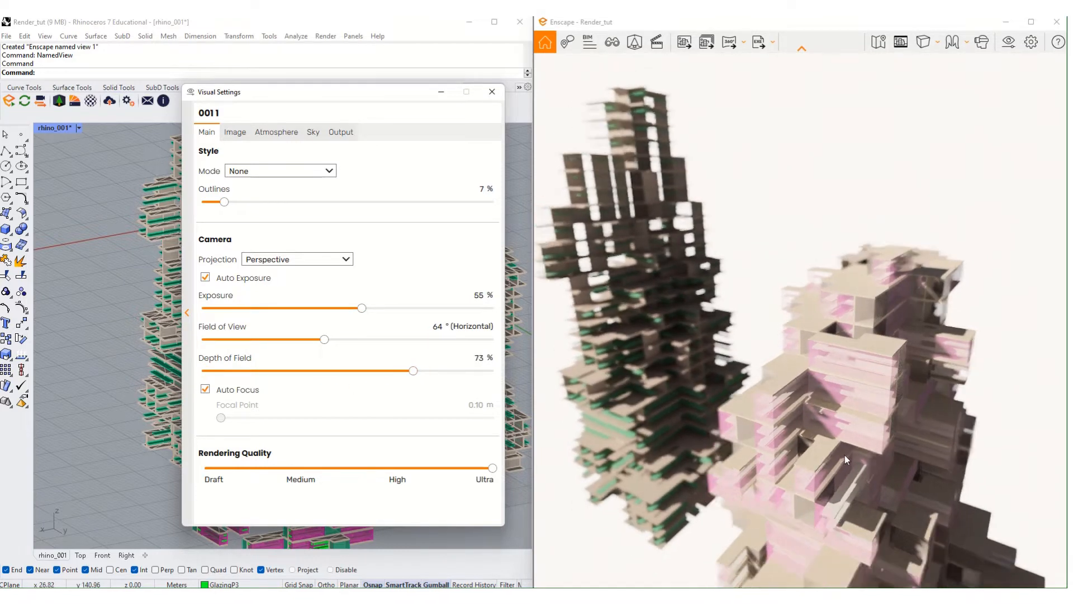
scroll(845, 458, "down", 3)
mouse_move(855, 462)
right_mouse_down()
mouse_move(849, 447)
mouse_move(844, 457)
right_mouse_up()
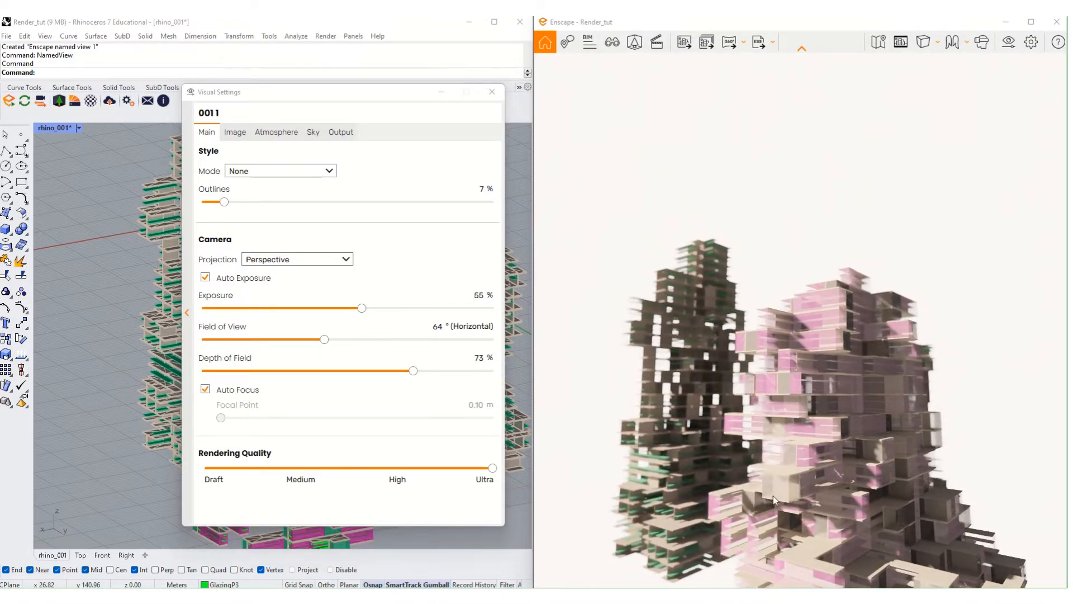
- Zoom to check the blur, then fine-tune Depth of Field from 71% down to 55%
scroll(776, 478, "up", 4)
scroll(776, 478, "down", 5)
scroll(783, 478, "up", 2)
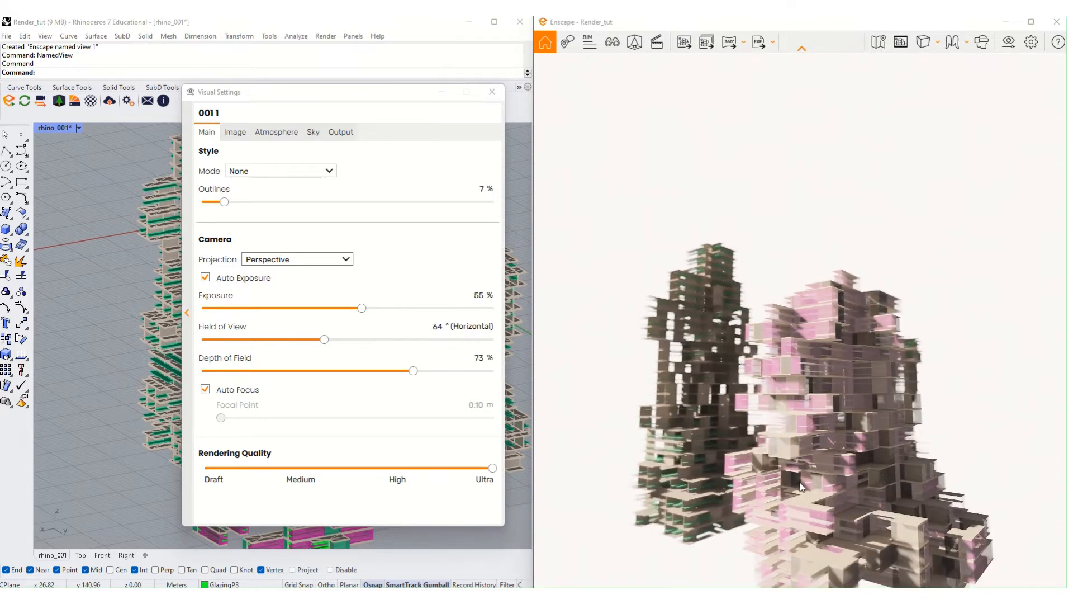
scroll(800, 487, "up", 3)
scroll(797, 475, "up", 2)
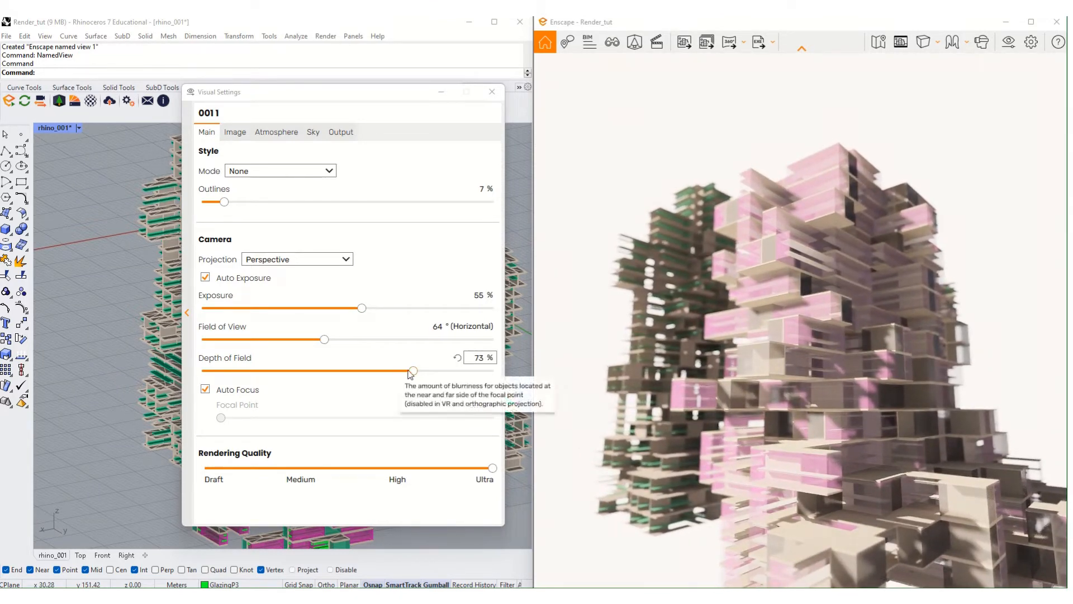
left_click_drag(412, 371, 407, 371)
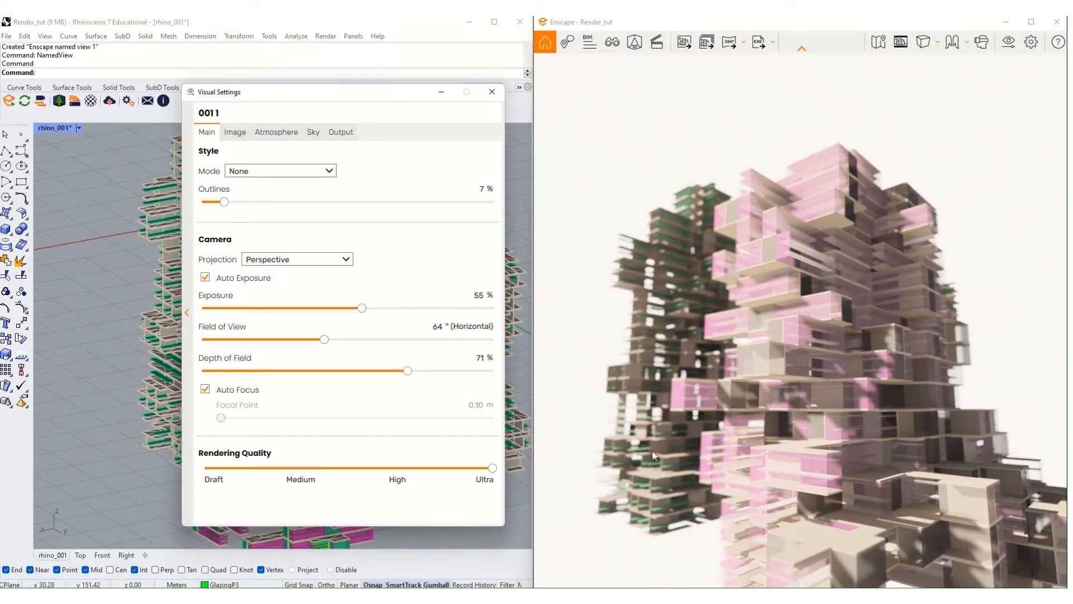
scroll(866, 442, "down", 4)
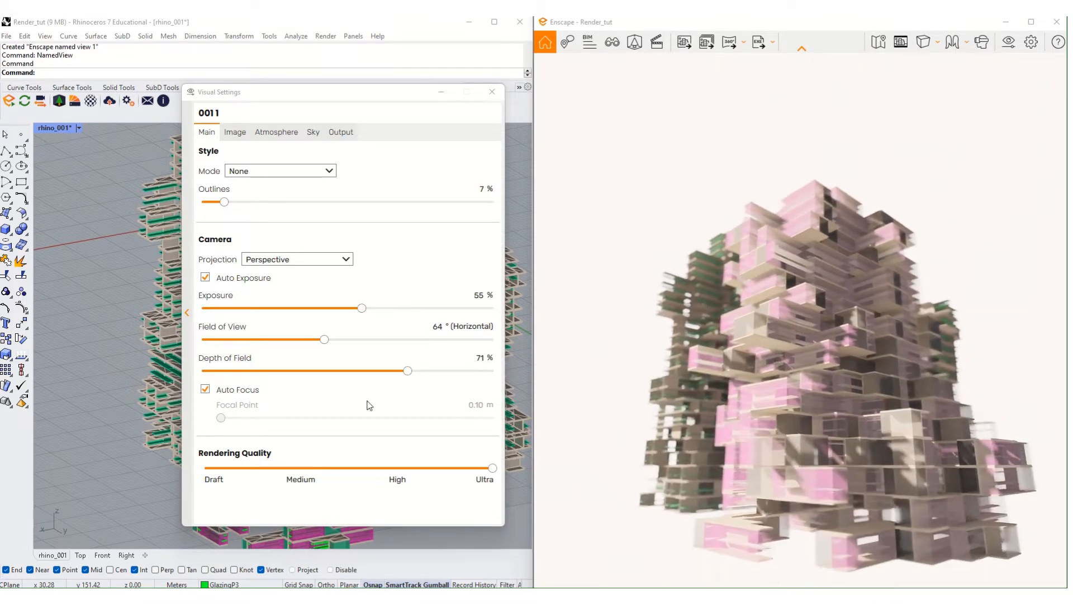
left_click_drag(407, 371, 394, 371)
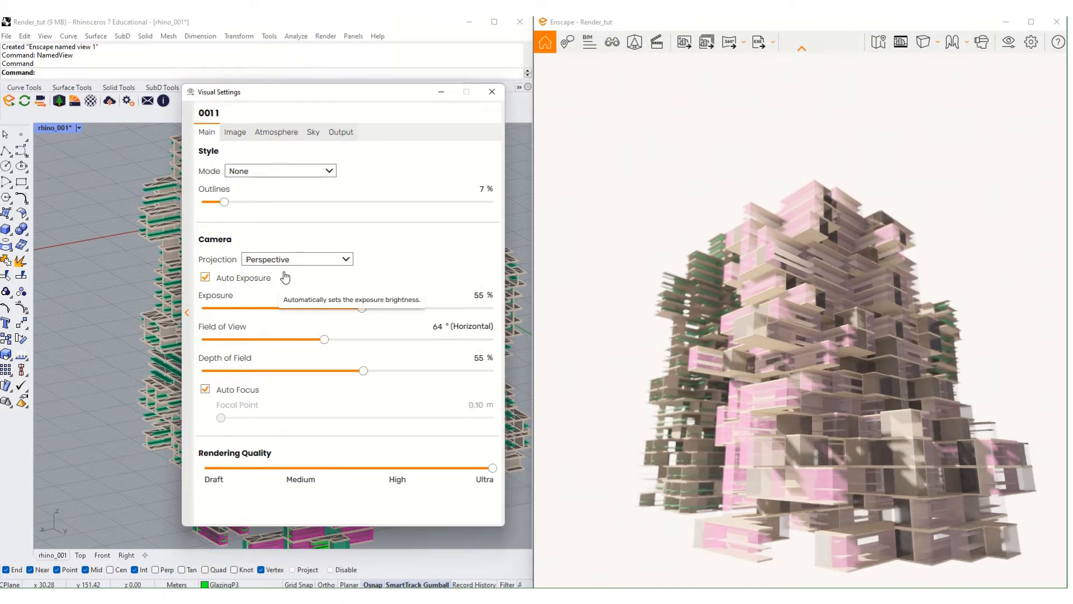
left_click(223, 280)
left_click(223, 278)
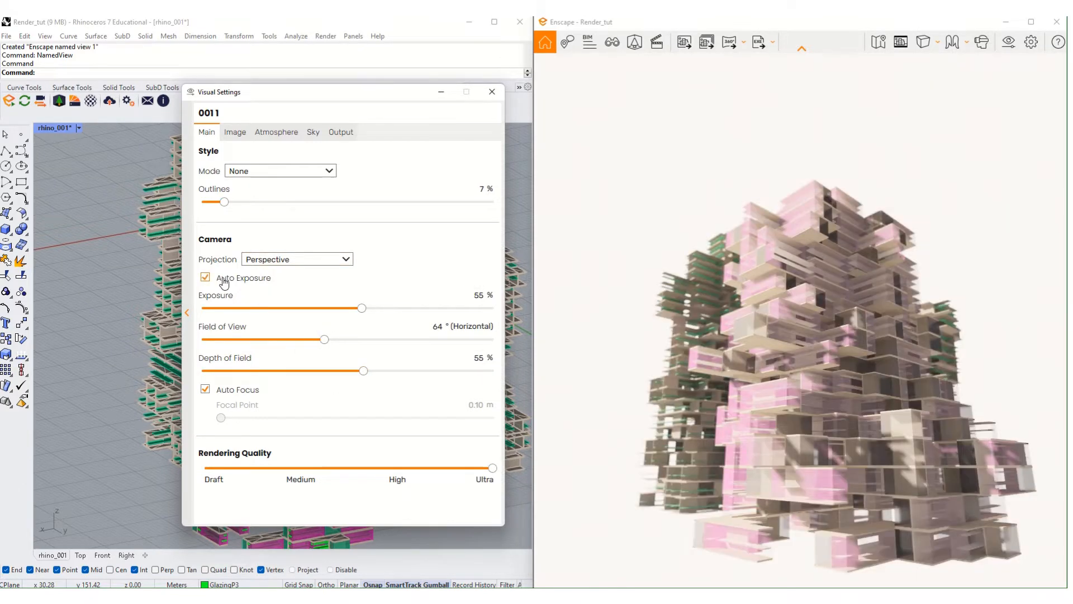
left_click(219, 396)
left_click(219, 396)
left_click(233, 393)
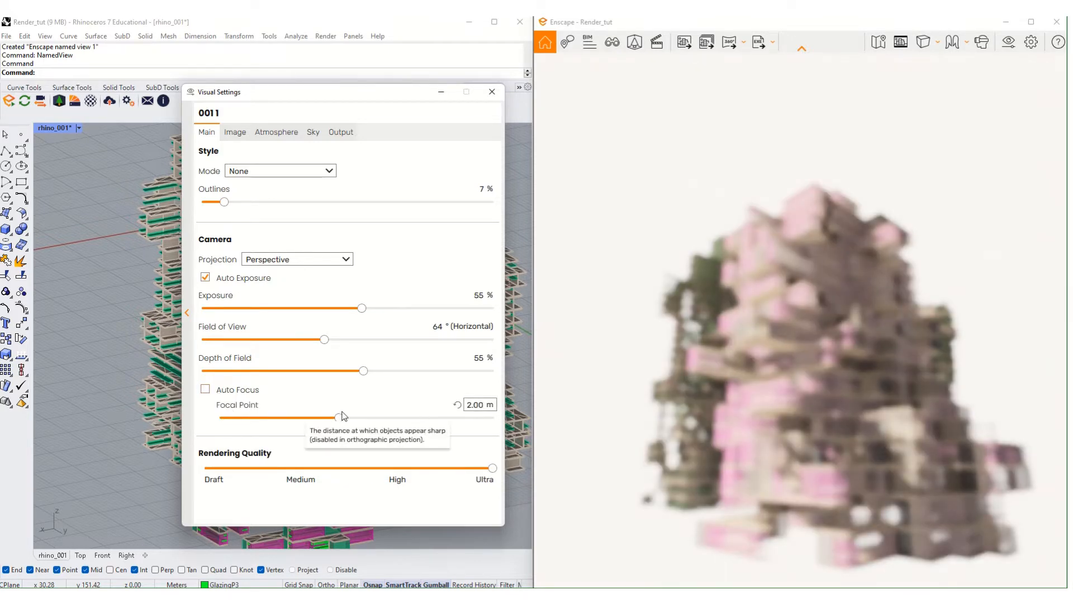
left_click_drag(338, 417, 272, 418)
left_click_drag(355, 417, 299, 408)
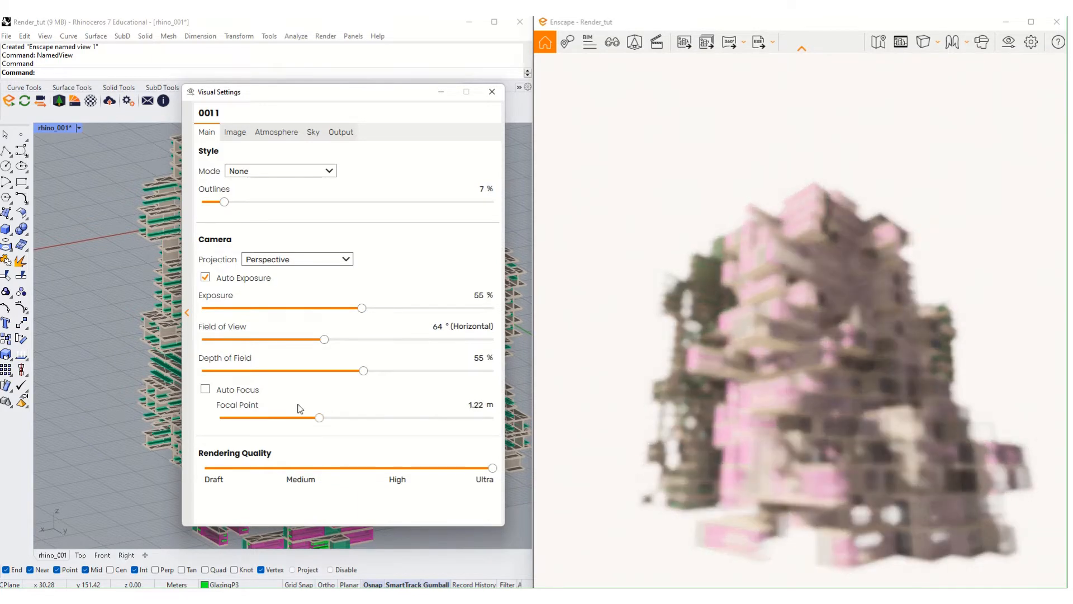
left_click_drag(401, 423, 475, 430)
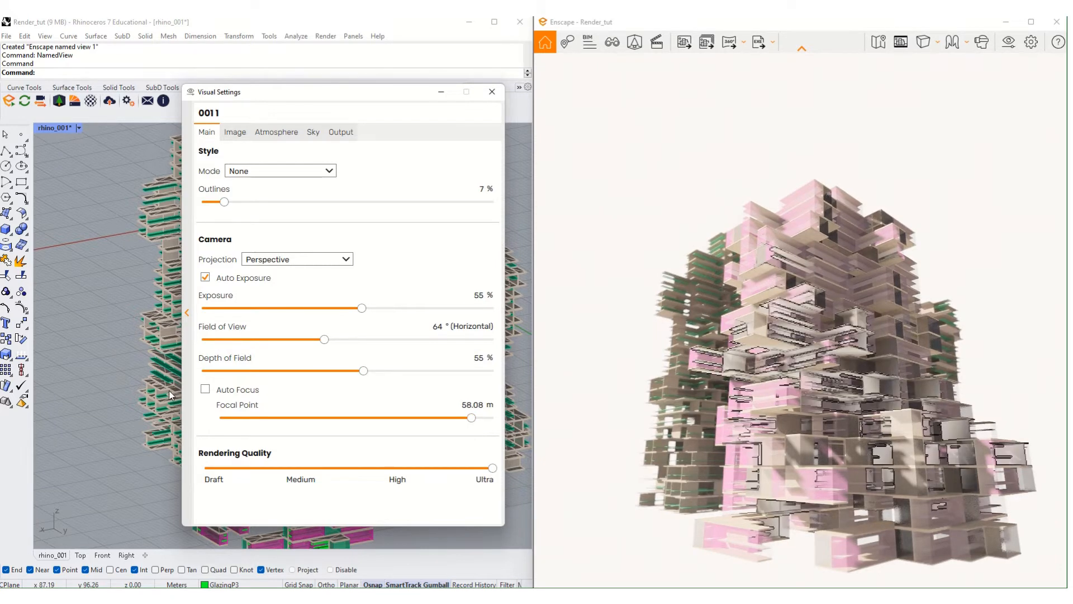
left_click(211, 389)
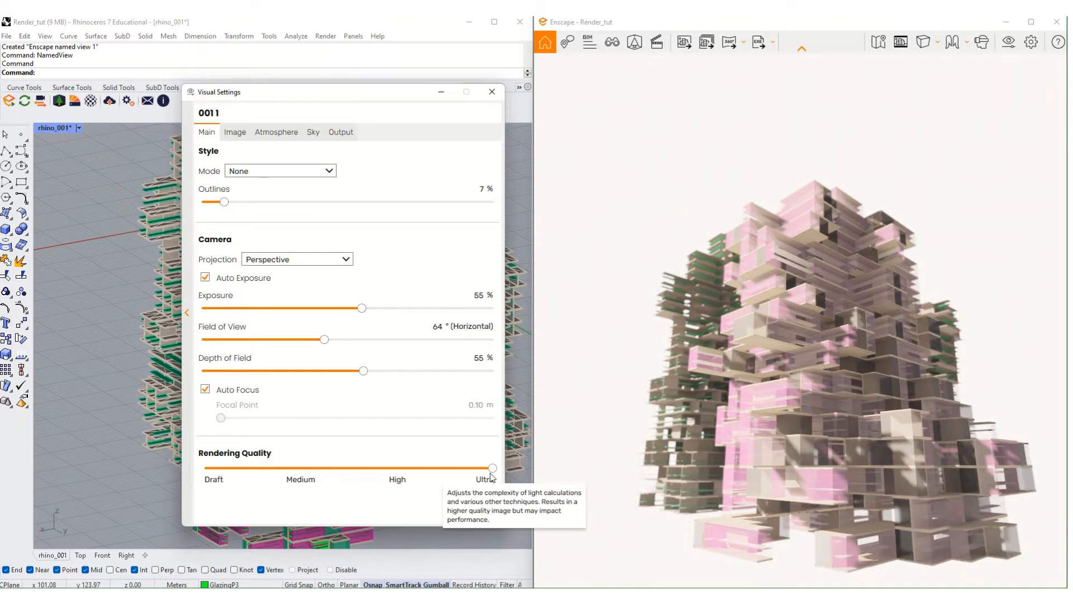
- Drop Rendering Quality to Draft, then raise it to Medium, orbiting the towers to compare
left_click(237, 474)
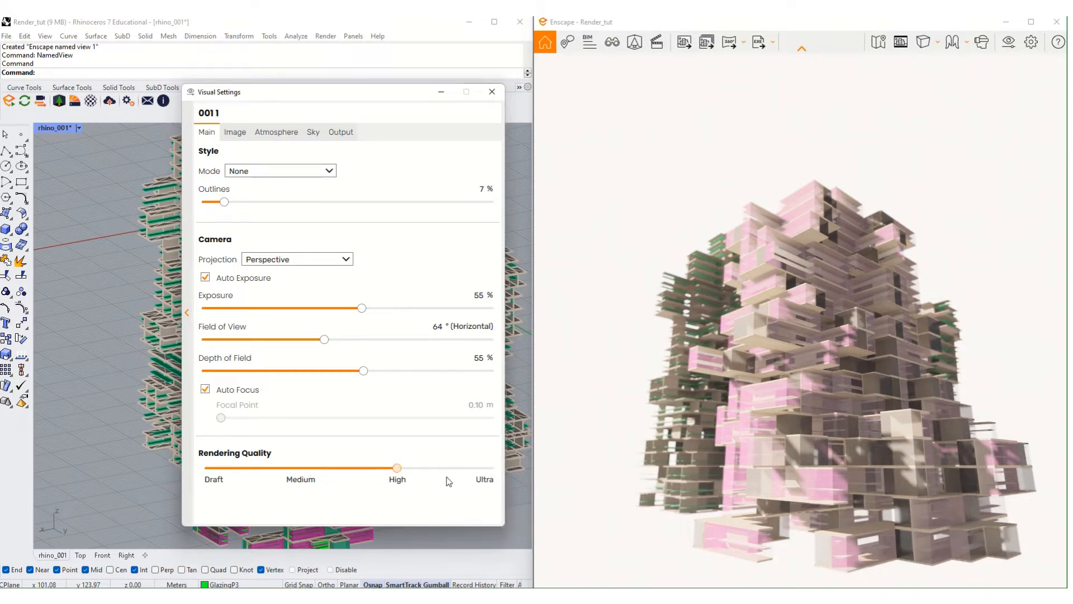
left_click_drag(451, 482, 300, 480)
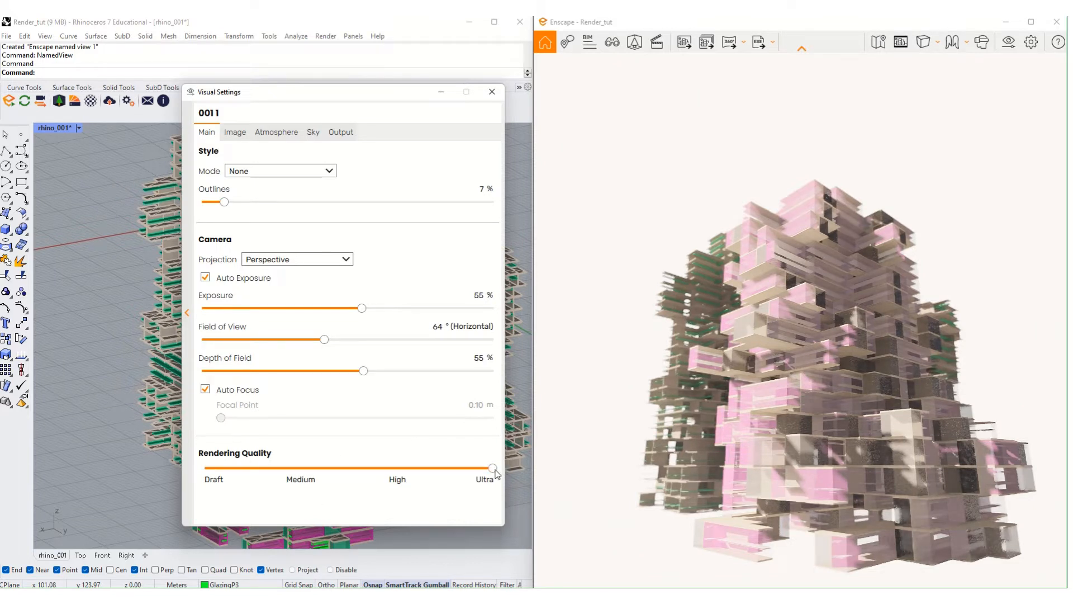
left_click_drag(495, 472, 230, 454)
left_click(614, 306)
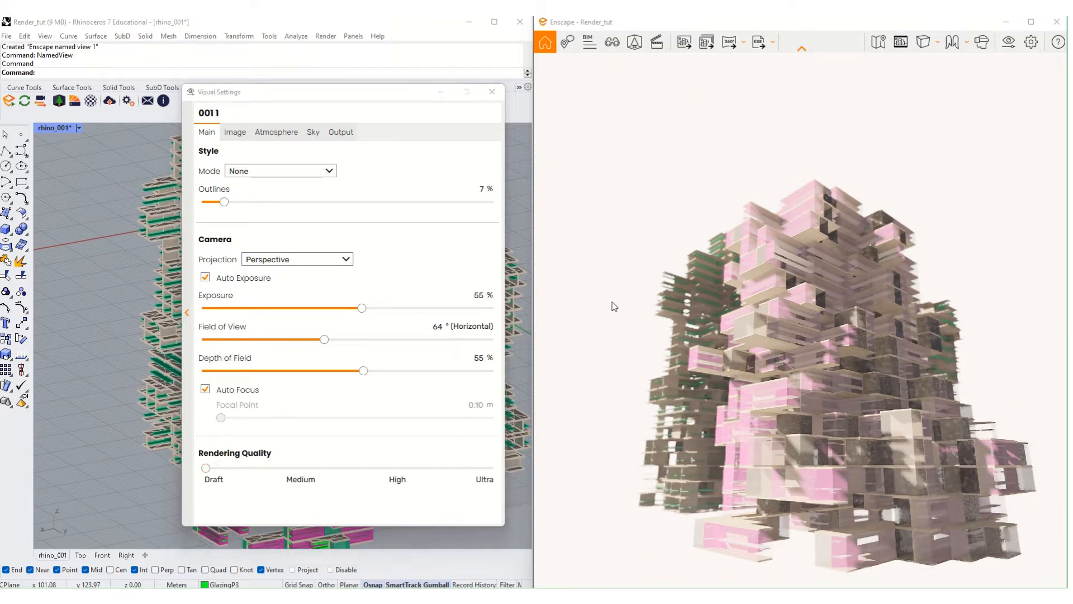
right_click_drag(785, 367, 777, 340)
scroll(742, 404, "down", 1)
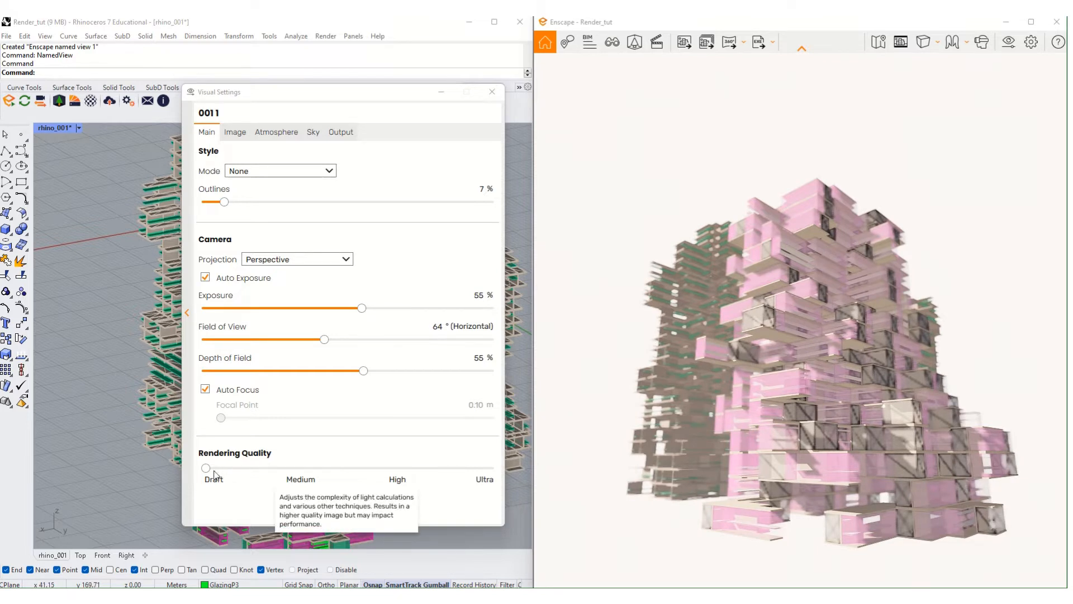
left_click_drag(206, 468, 324, 478)
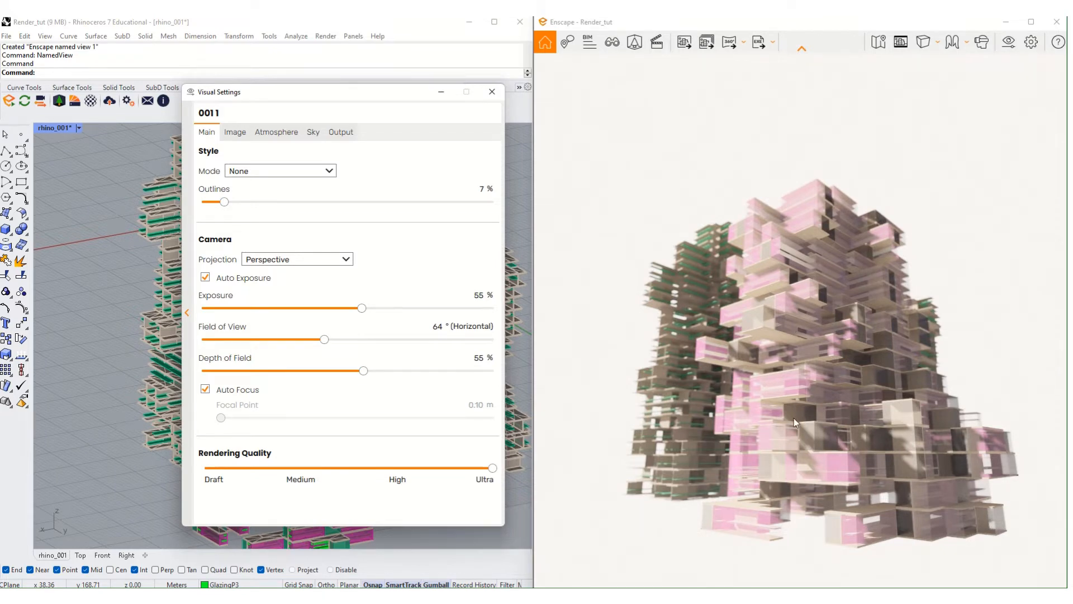
right_click_drag(746, 332, 772, 300)
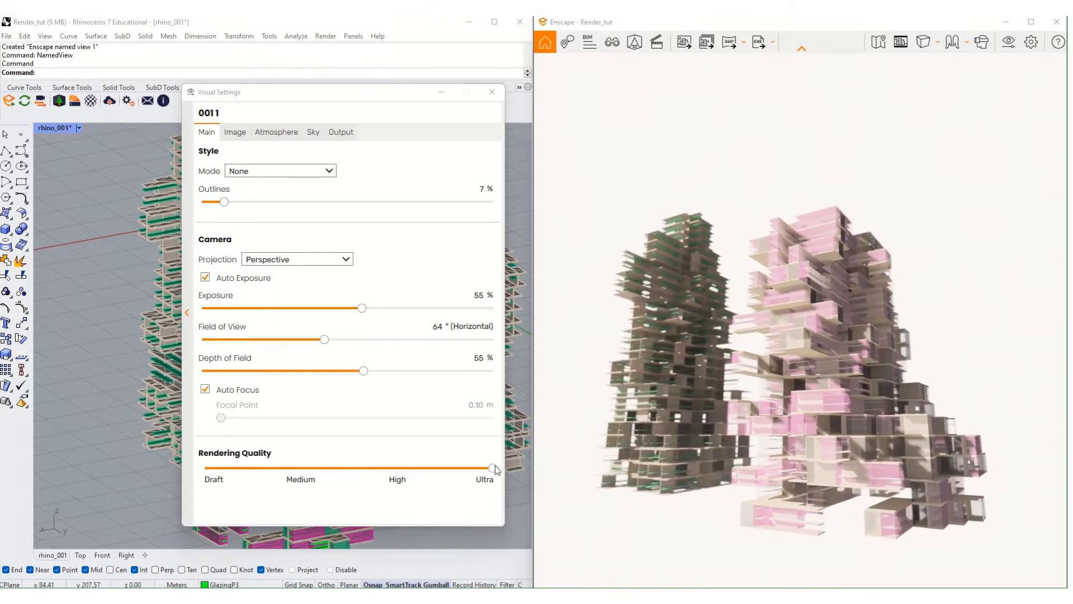
- Lower Rendering Quality from Ultra to Draft again and orbit closer to compare the towers
left_click_drag(495, 468, 416, 463)
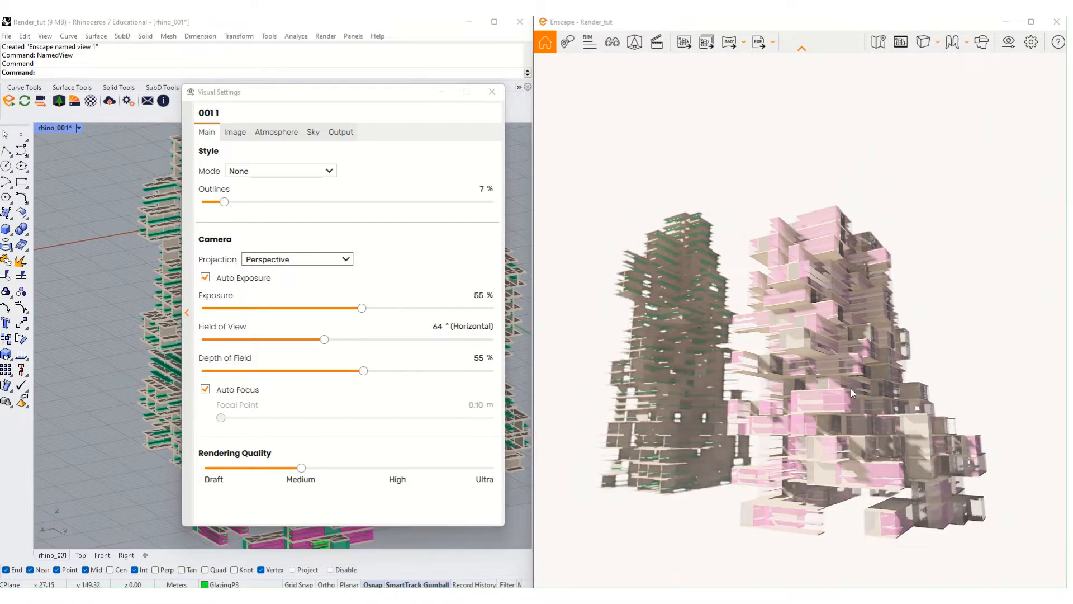
right_click_drag(784, 437, 774, 343)
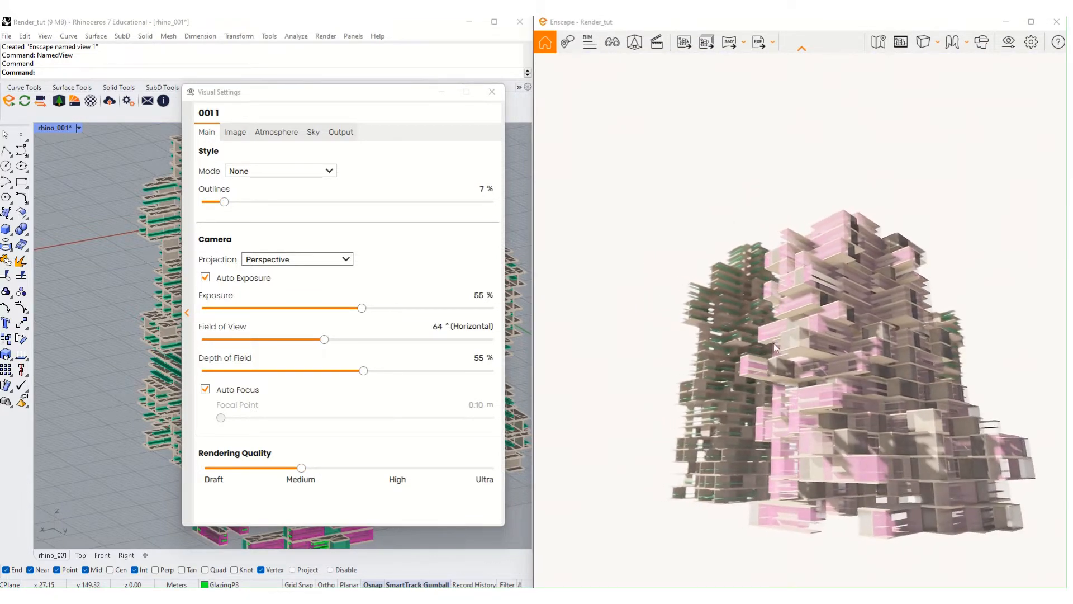
left_click_drag(301, 469, 169, 479)
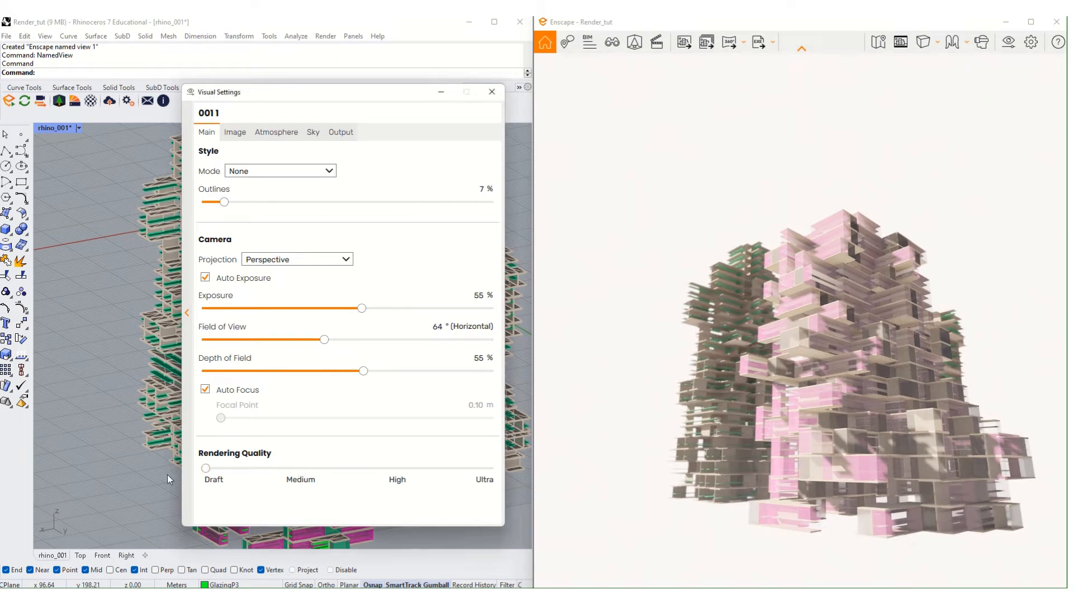
right_click_drag(997, 358, 992, 329)
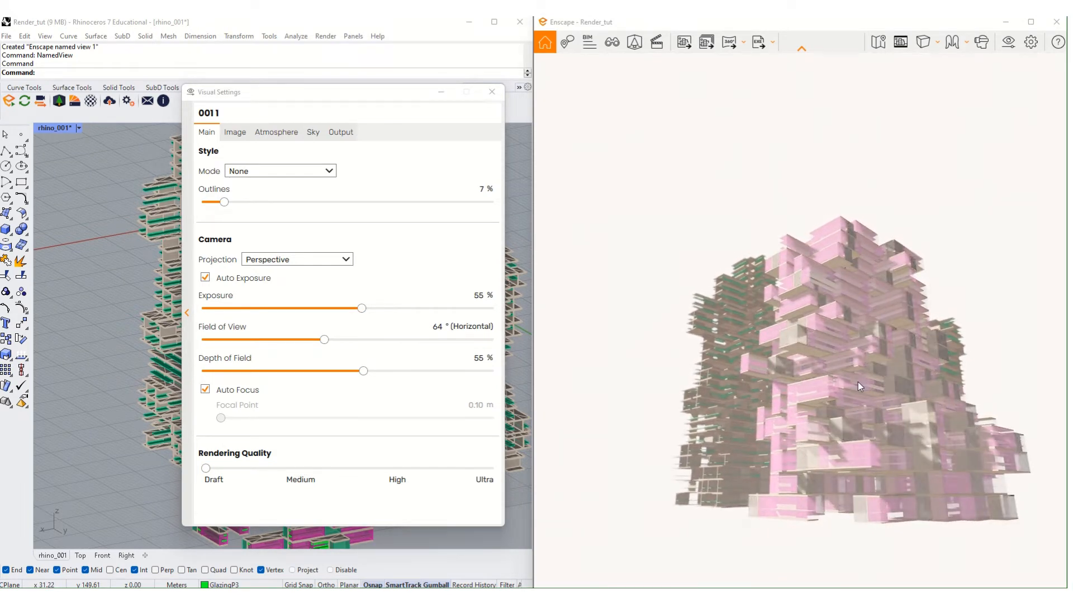
right_click_drag(853, 378, 746, 461)
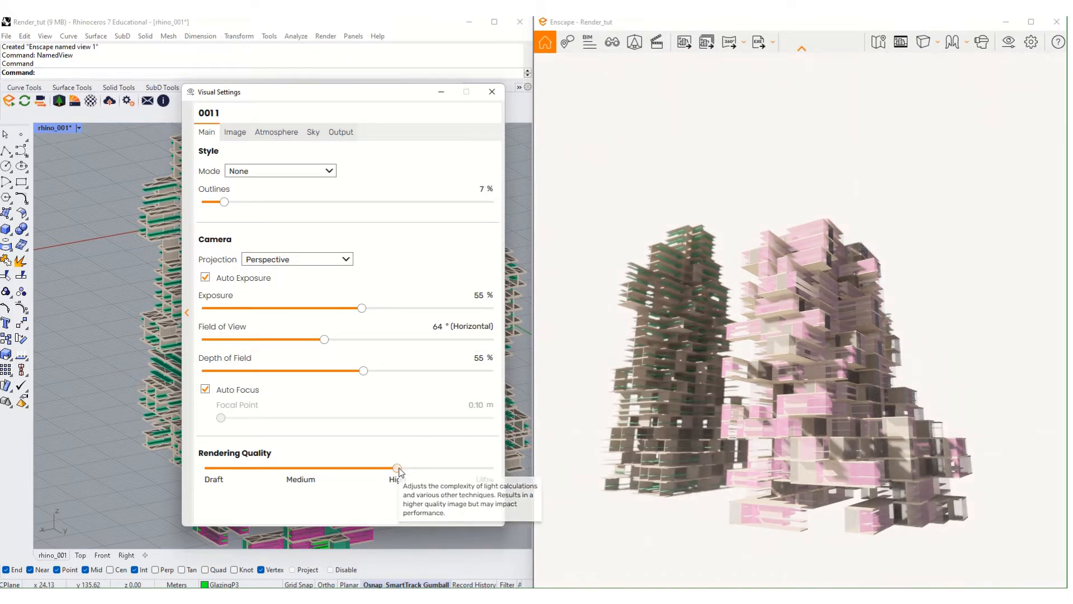
left_click(834, 387)
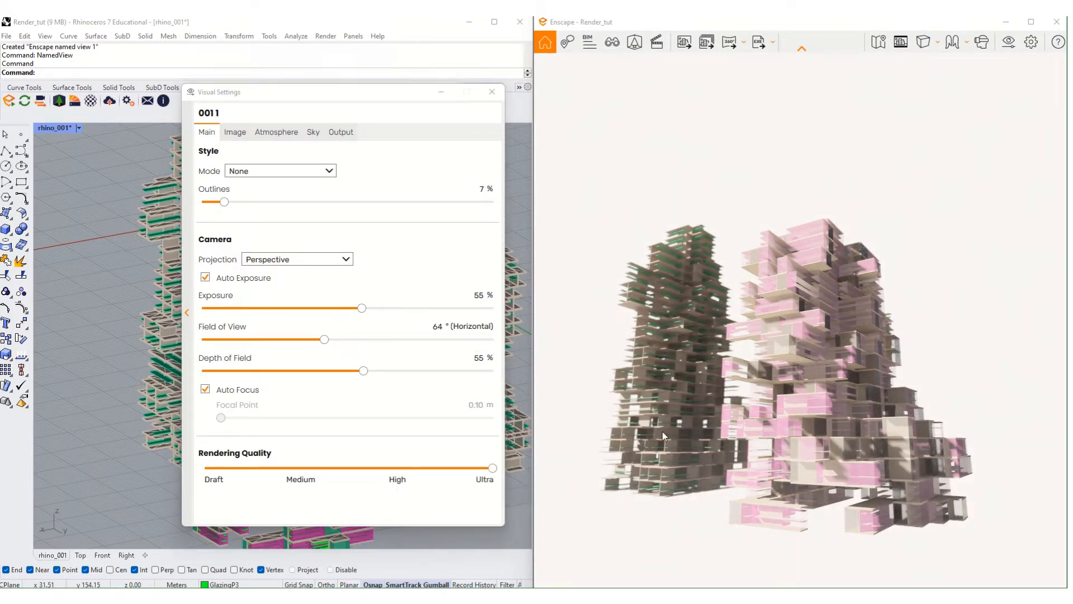
right_click_drag(813, 413, 867, 341)
scroll(866, 342, "up", 3)
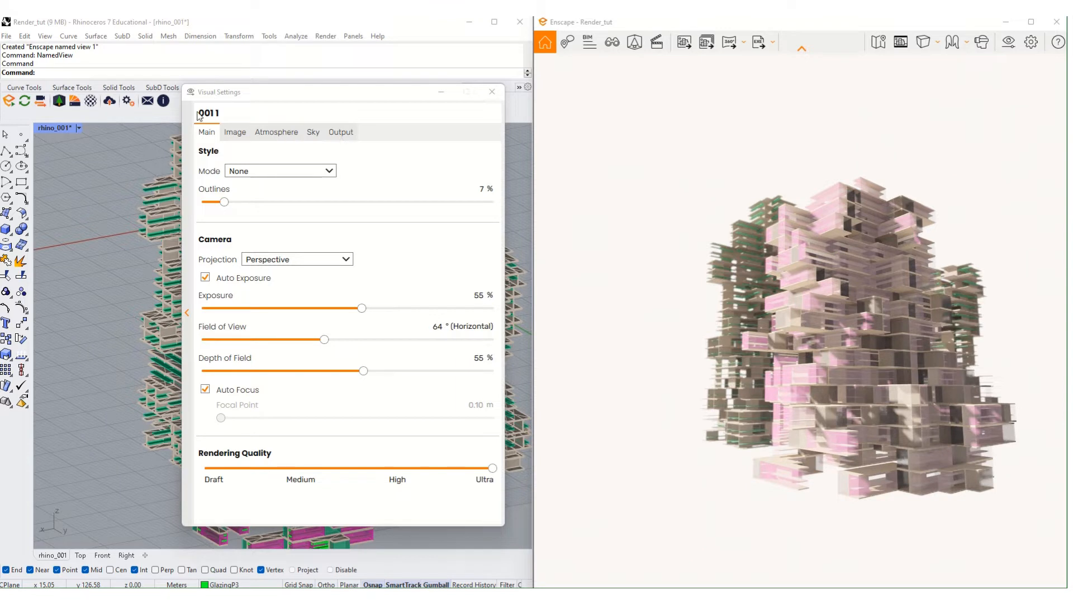
- On the Image tab, set Highlights to -35%, lift Shadows and raise Saturation to 83%
left_click(234, 134)
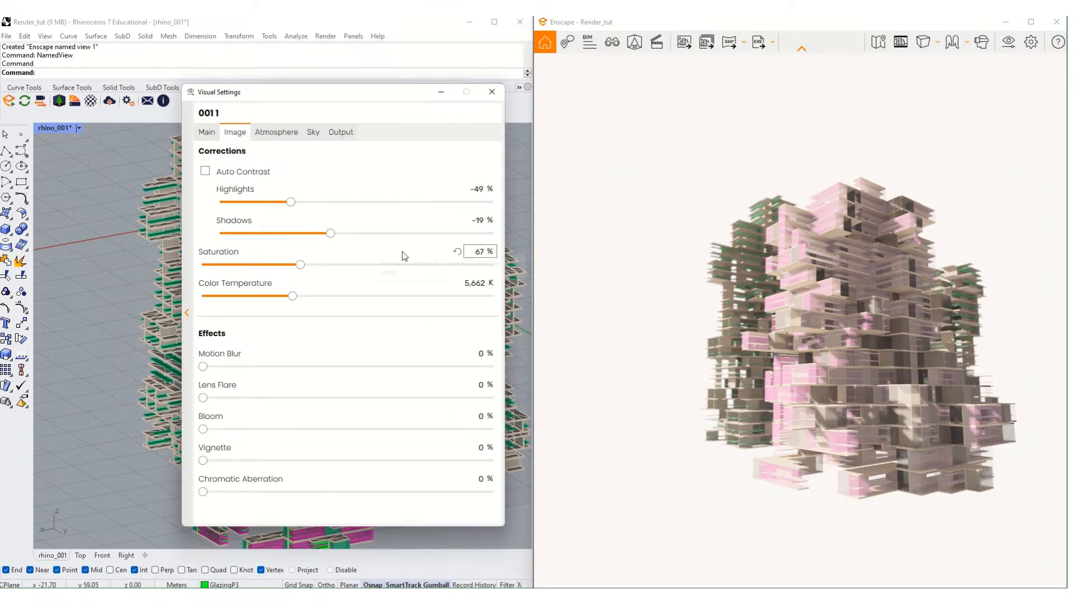
left_click_drag(299, 204, 477, 203)
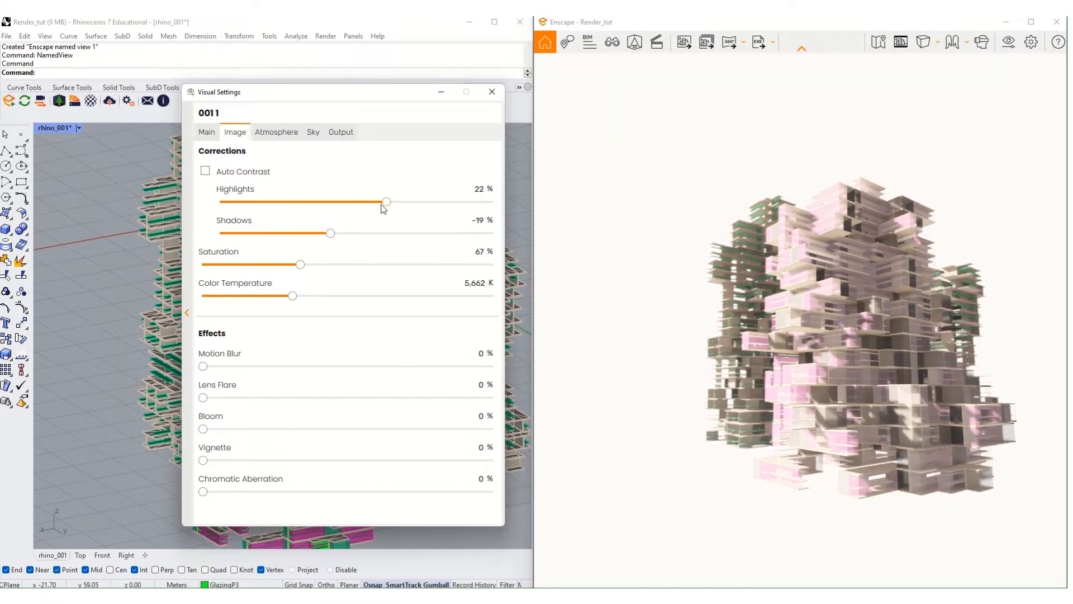
left_click_drag(383, 208, 309, 203)
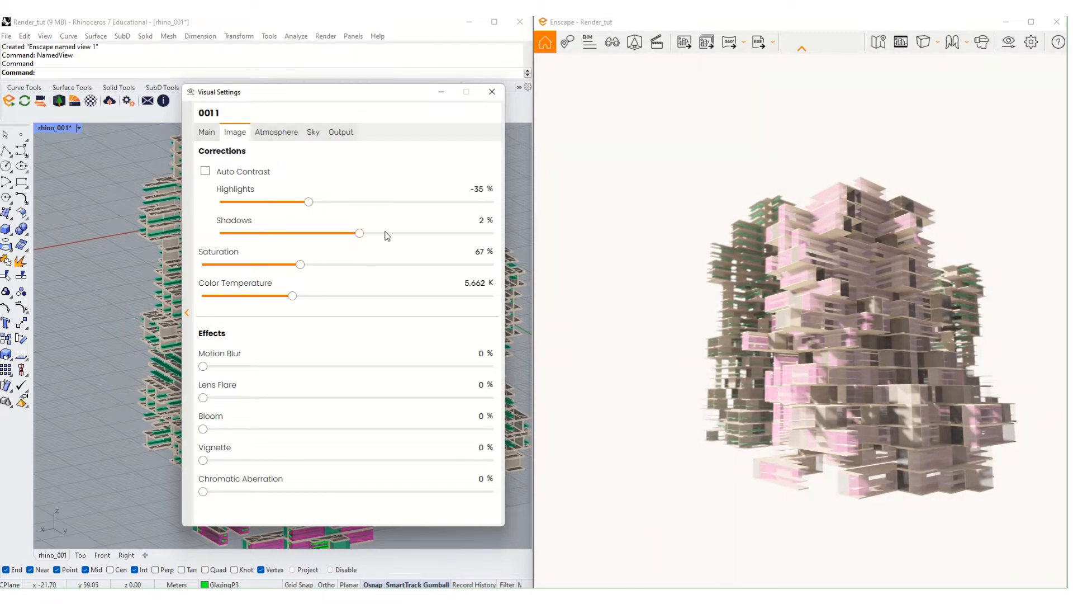
left_click_drag(359, 233, 409, 240)
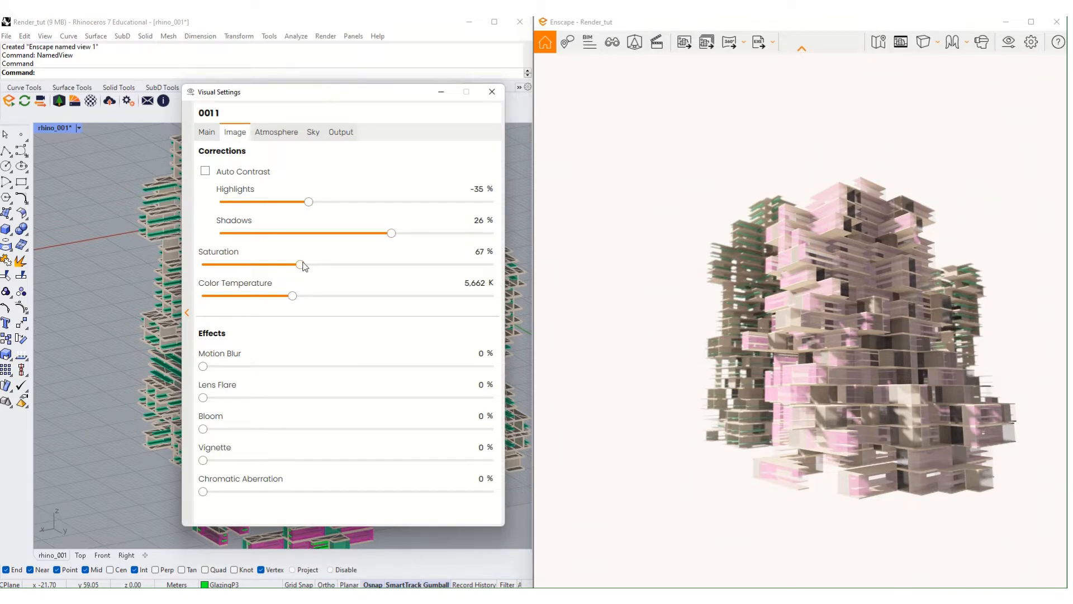
left_click_drag(304, 266, 431, 311)
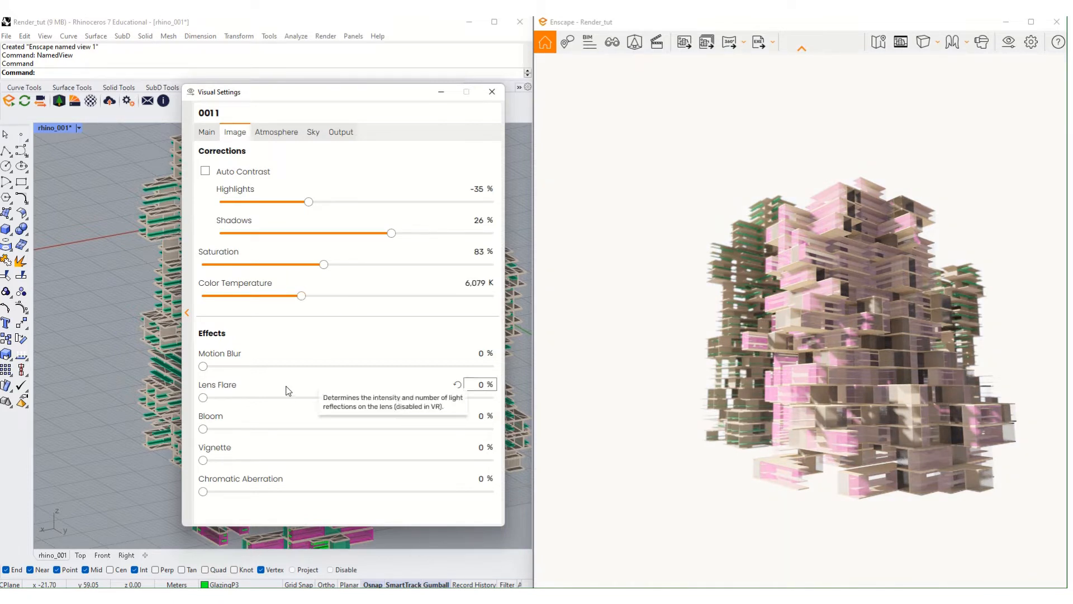
- Try Motion Blur, Lens Flare, Bloom, Vignette and Chromatic Aberration, then return all effects to 0%
left_click_drag(203, 367, 335, 373)
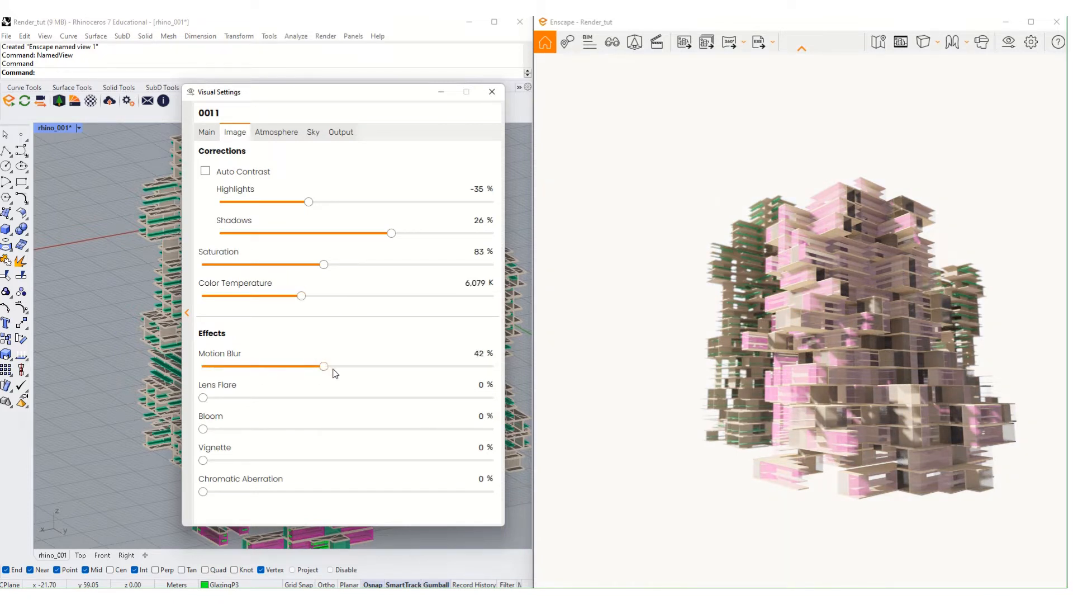
left_click_drag(245, 366, 429, 366)
scroll(759, 262, "up", 3)
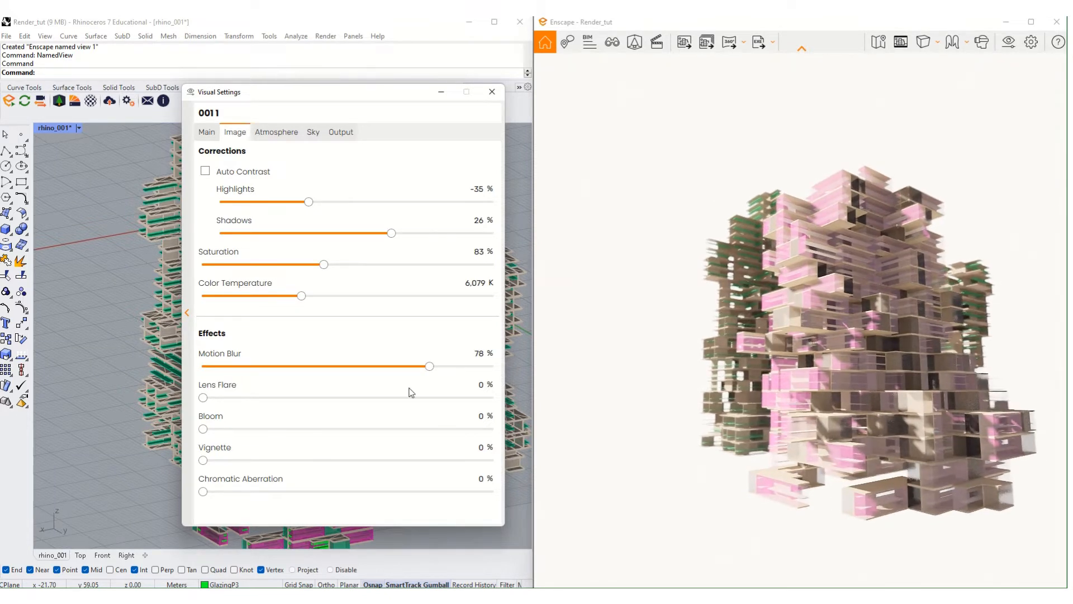
left_click_drag(429, 366, 280, 366)
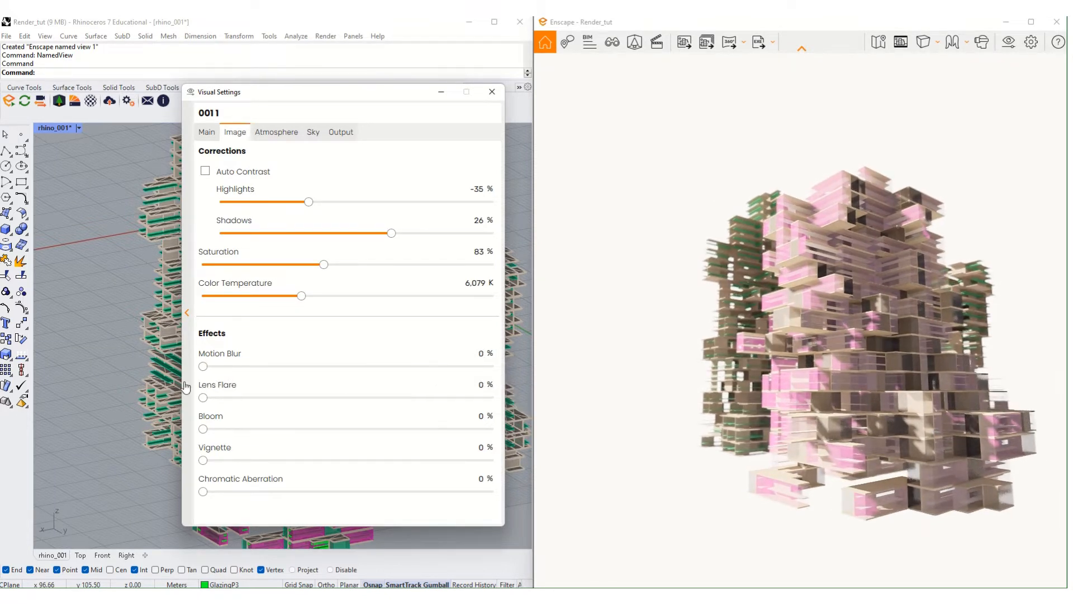
left_click_drag(203, 398, 336, 398)
left_click_drag(492, 398, 363, 398)
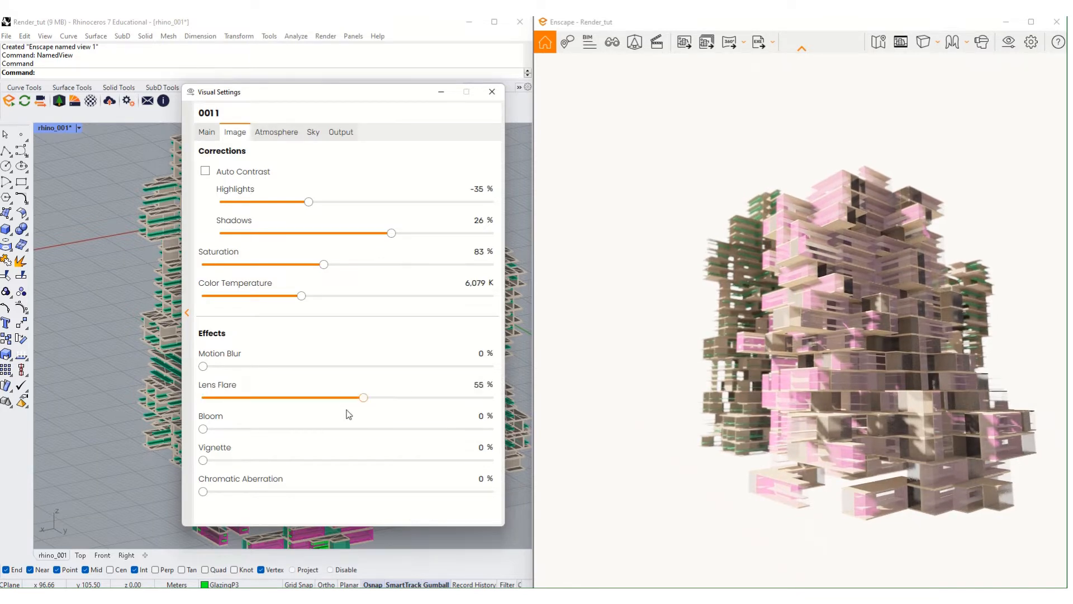
left_click_drag(476, 397, 218, 506)
left_click_drag(230, 462, 203, 492)
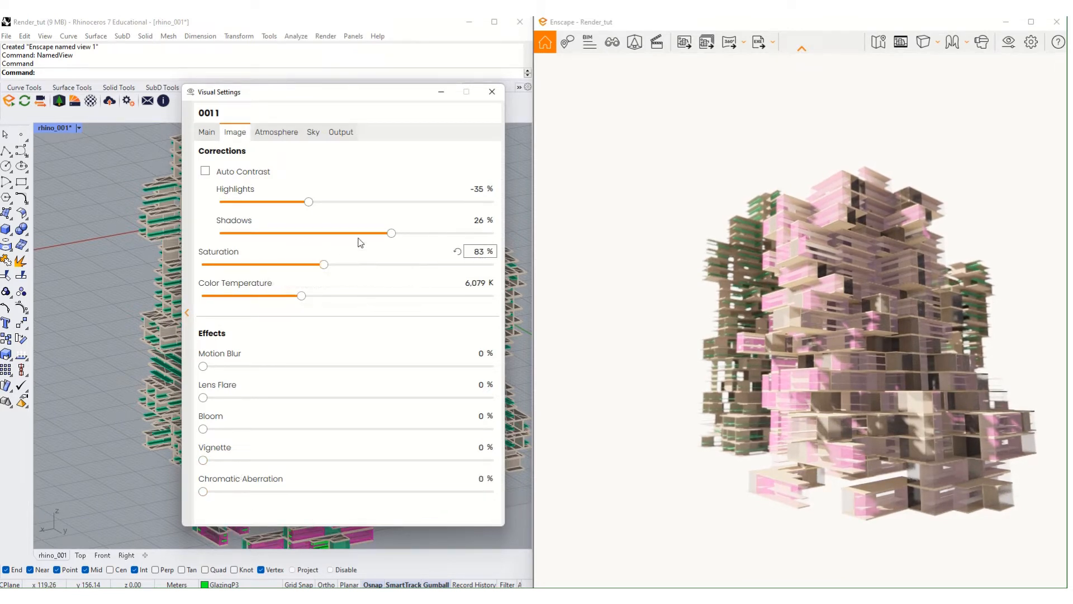
- Turn Auto Contrast on
left_click(252, 172)
left_click(252, 171)
left_click(253, 172)
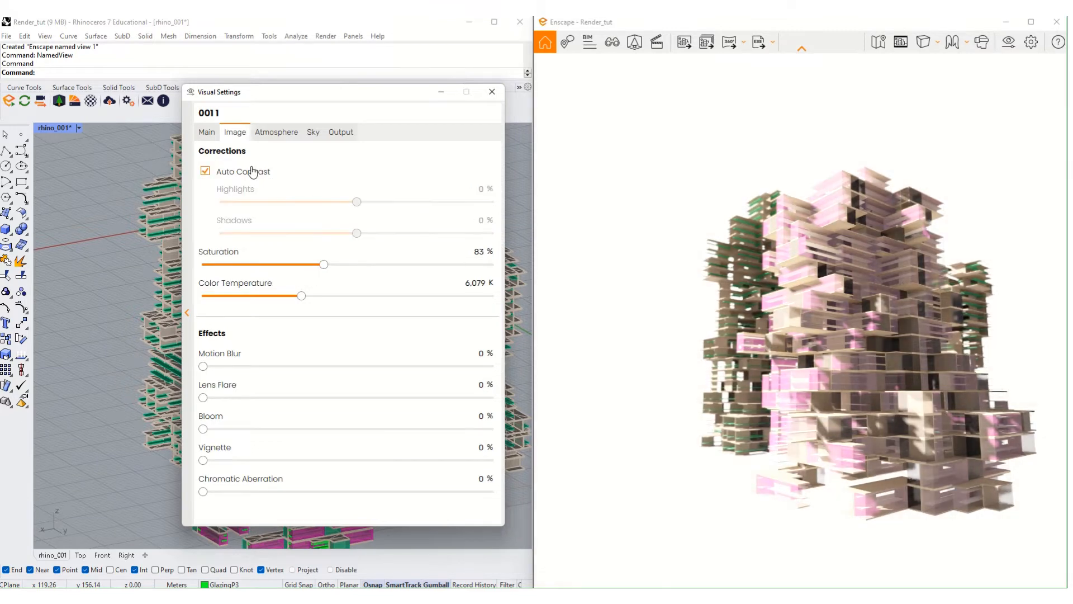
- On the Atmosphere tab, test then remove the fog, and set Sun Brightness to 216% after trying 500%
left_click(280, 133)
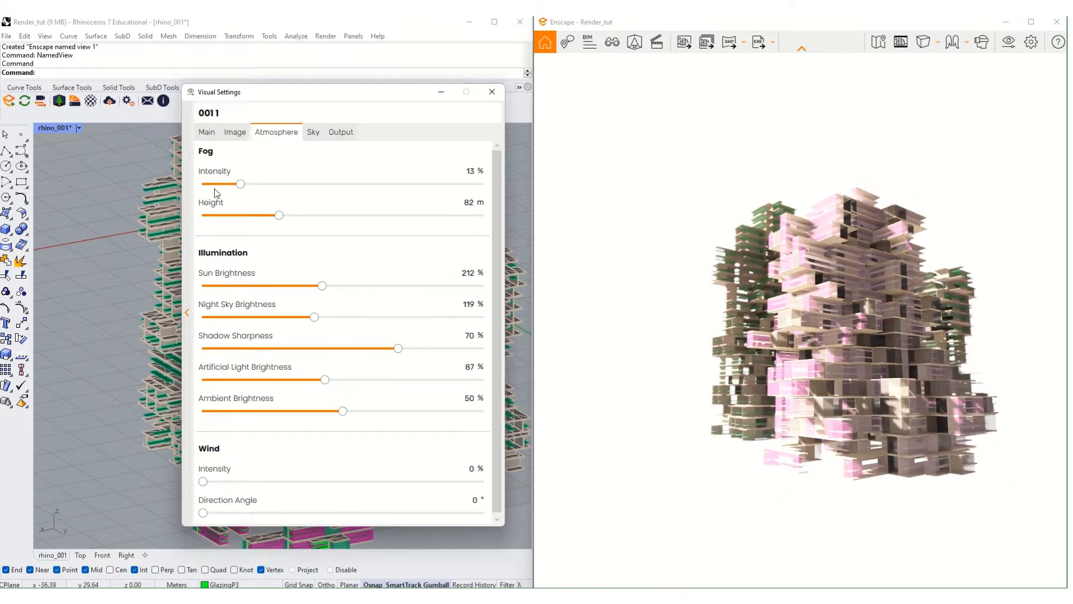
left_click_drag(240, 184, 202, 217)
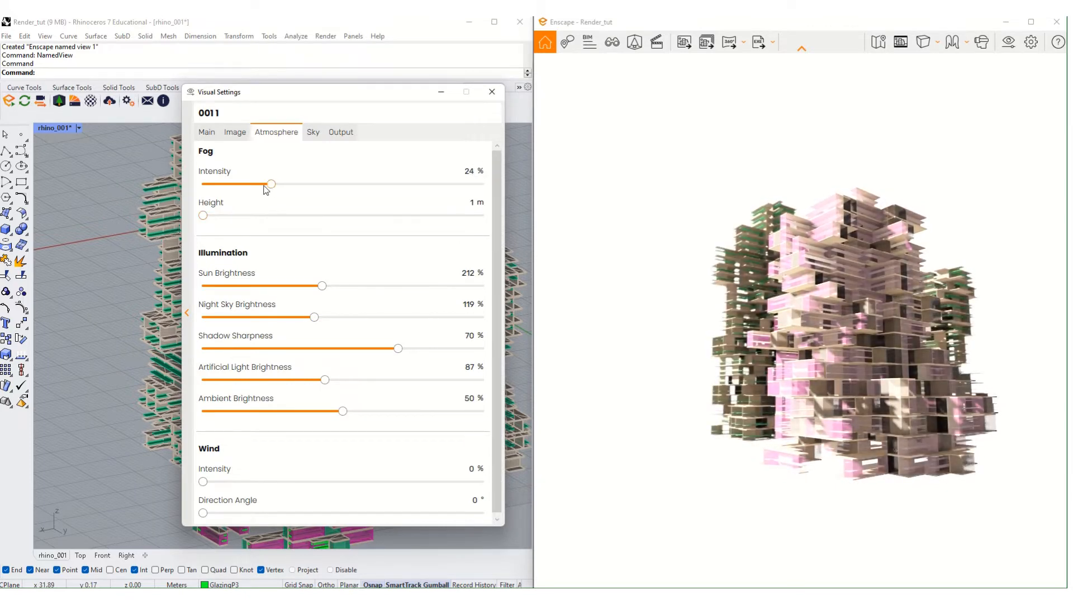
left_click_drag(266, 190, 176, 186)
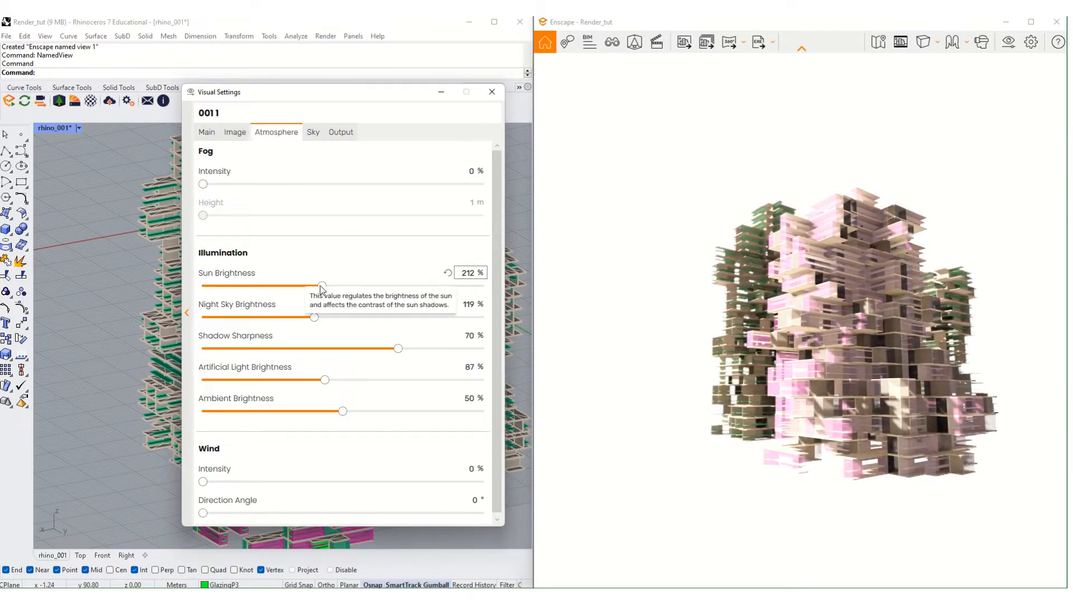
left_click_drag(310, 285, 476, 286)
left_click_drag(478, 329, 530, 325)
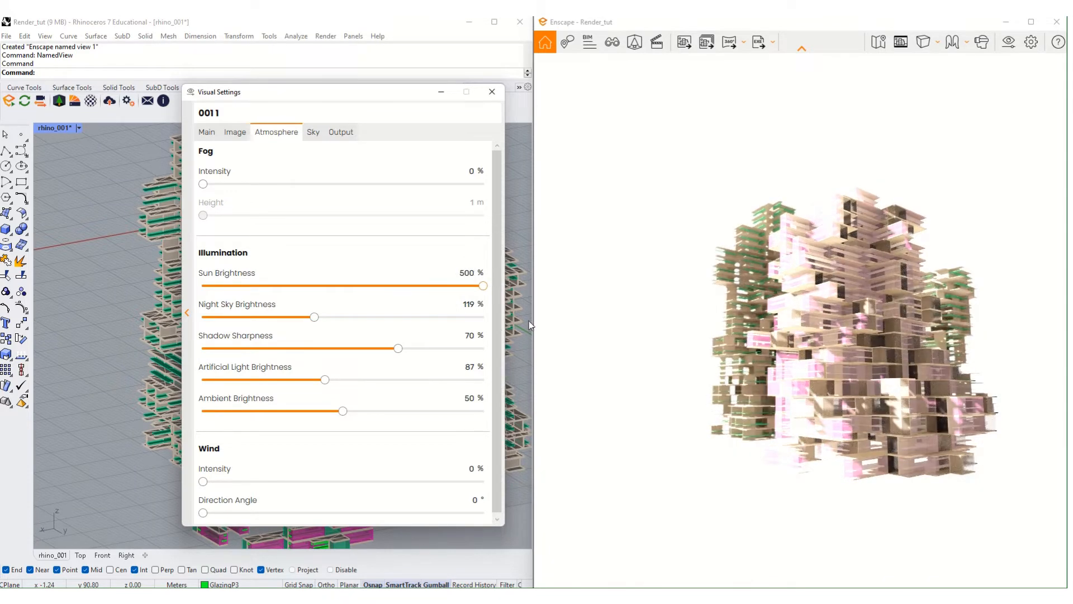
left_click_drag(452, 320, 289, 337)
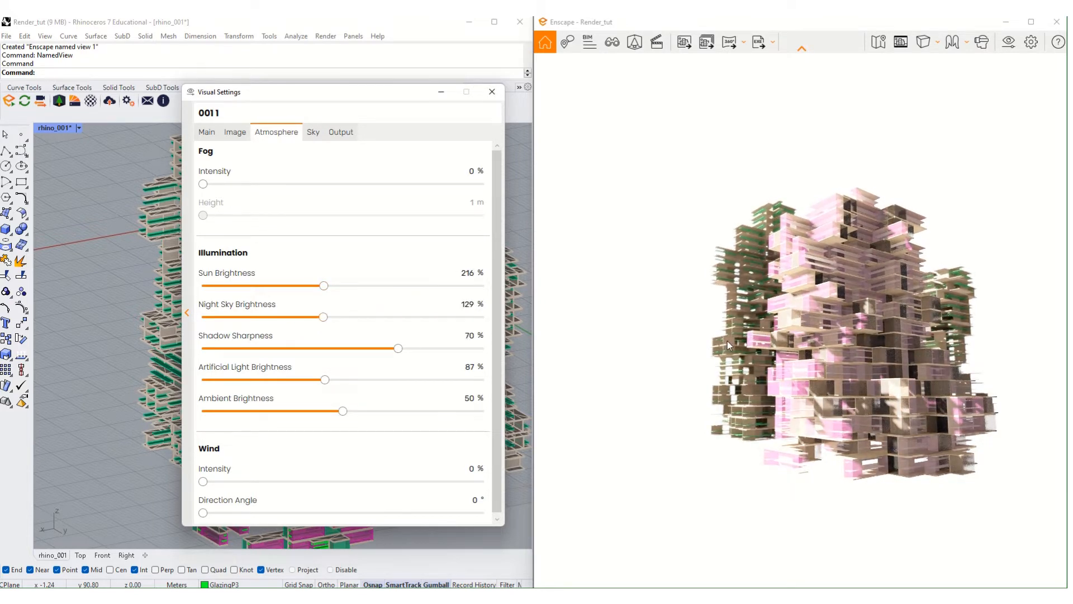
right_click_drag(727, 345, 645, 316)
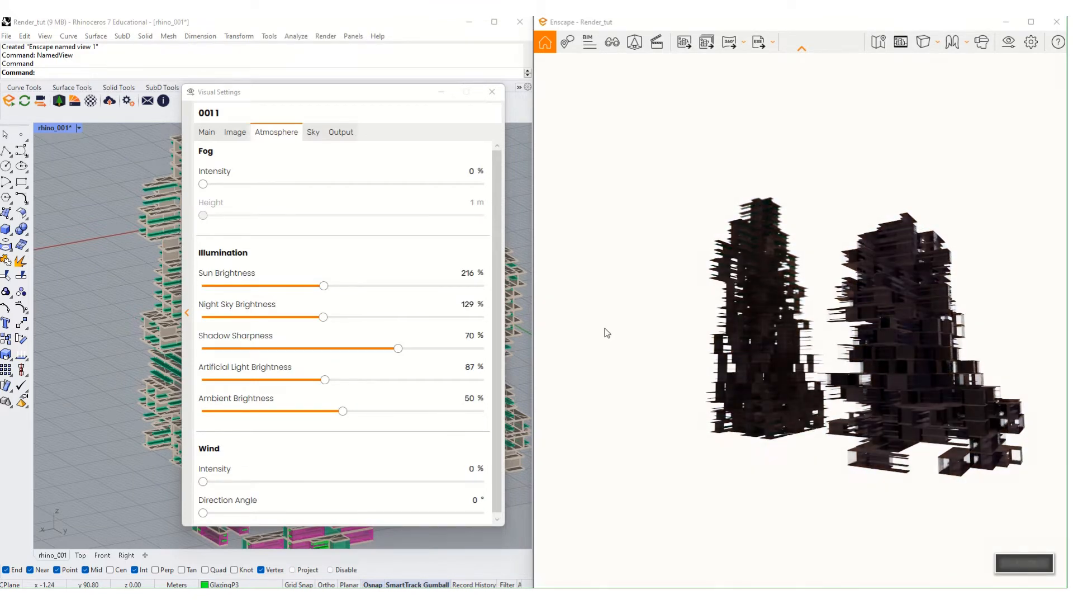
- Set Night Sky Brightness to 141%, shifting the time of day to night to check the towers
left_click_drag(323, 317, 508, 329)
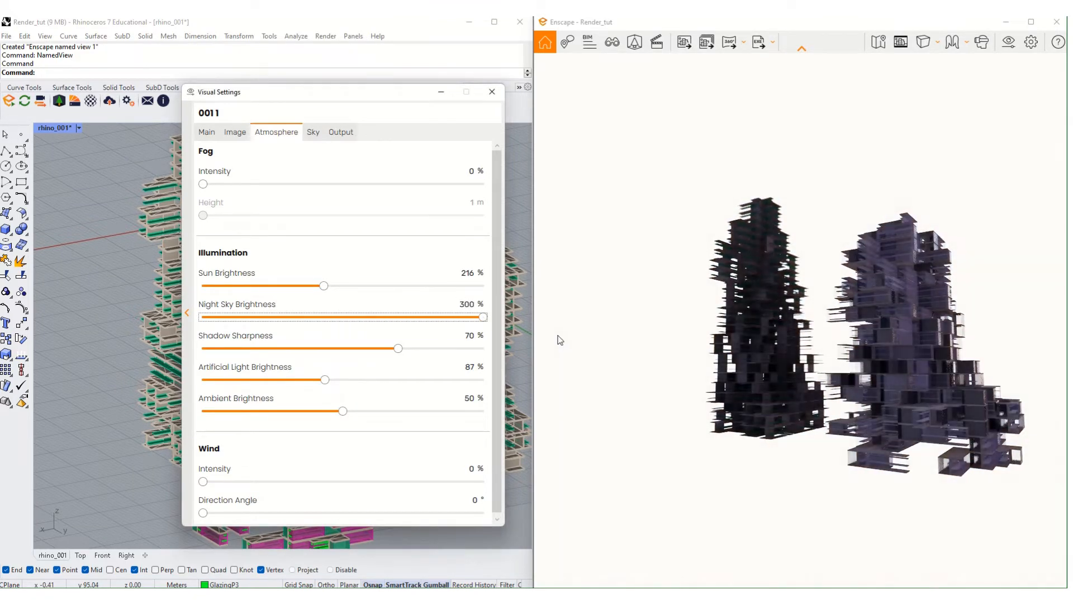
left_click(848, 451)
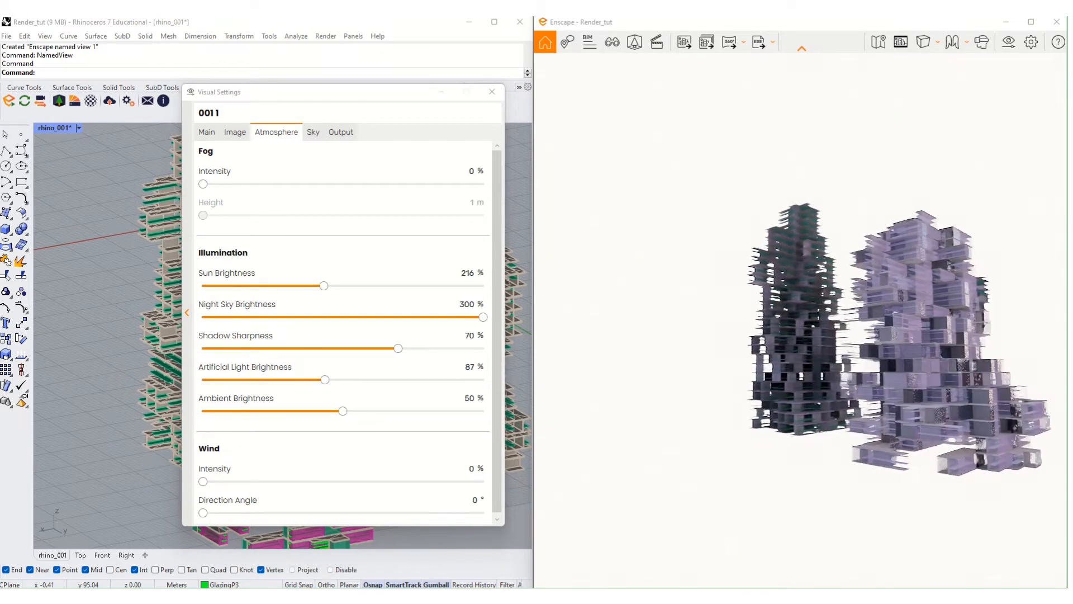
right_click_drag(848, 213, 839, 187)
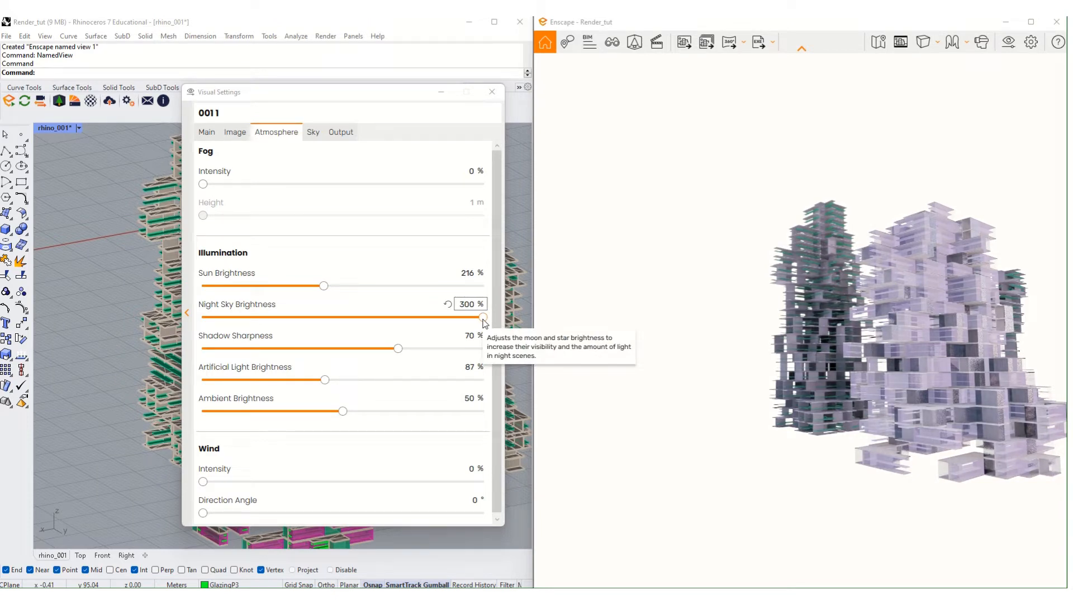
left_click_drag(483, 318, 302, 316)
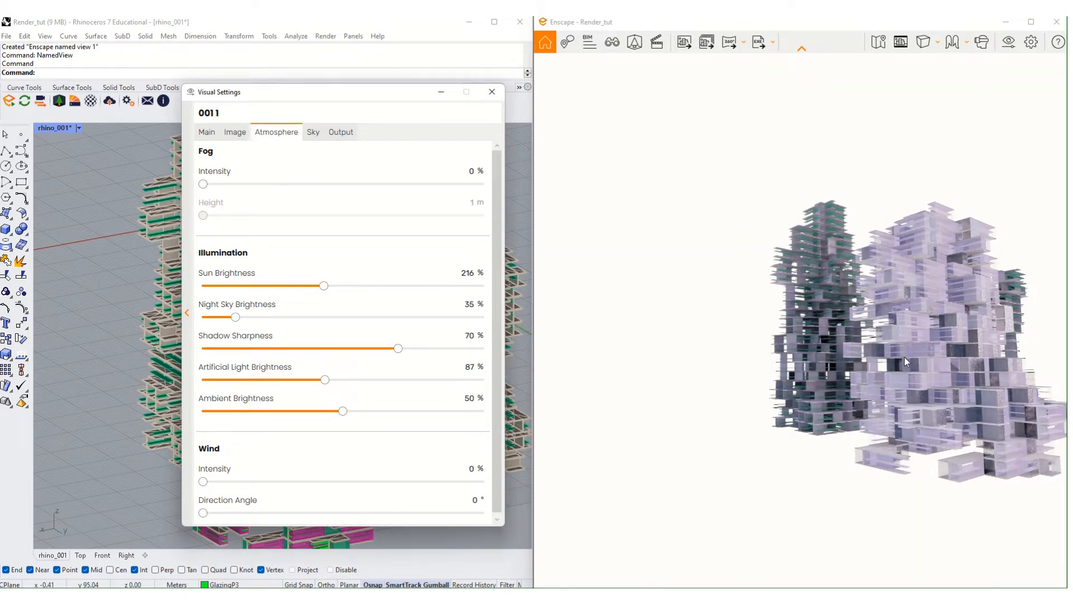
right_click_drag(907, 362, 185, 370)
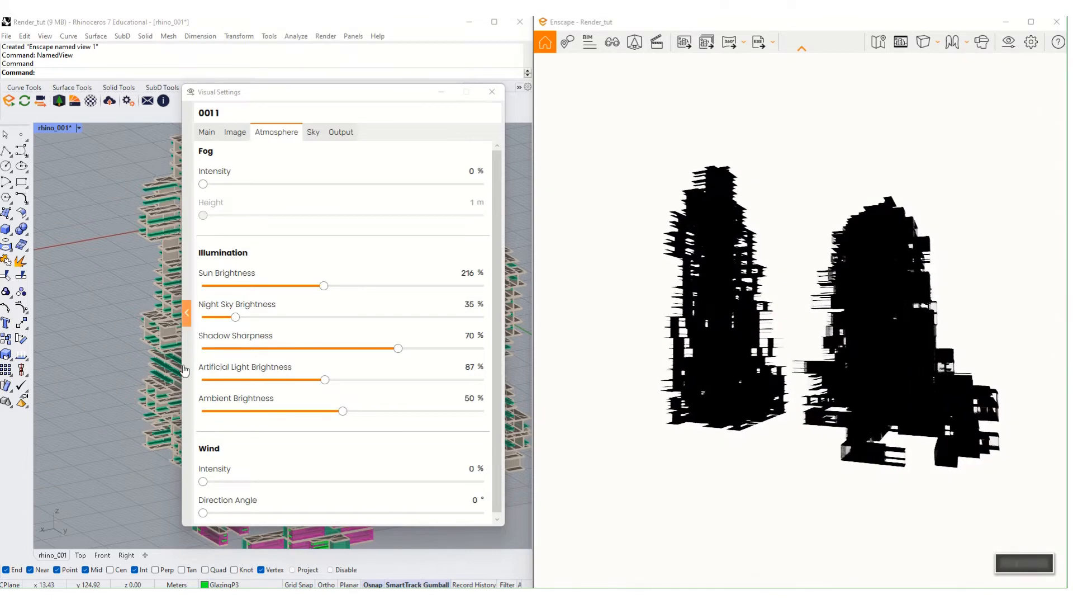
left_click(336, 317)
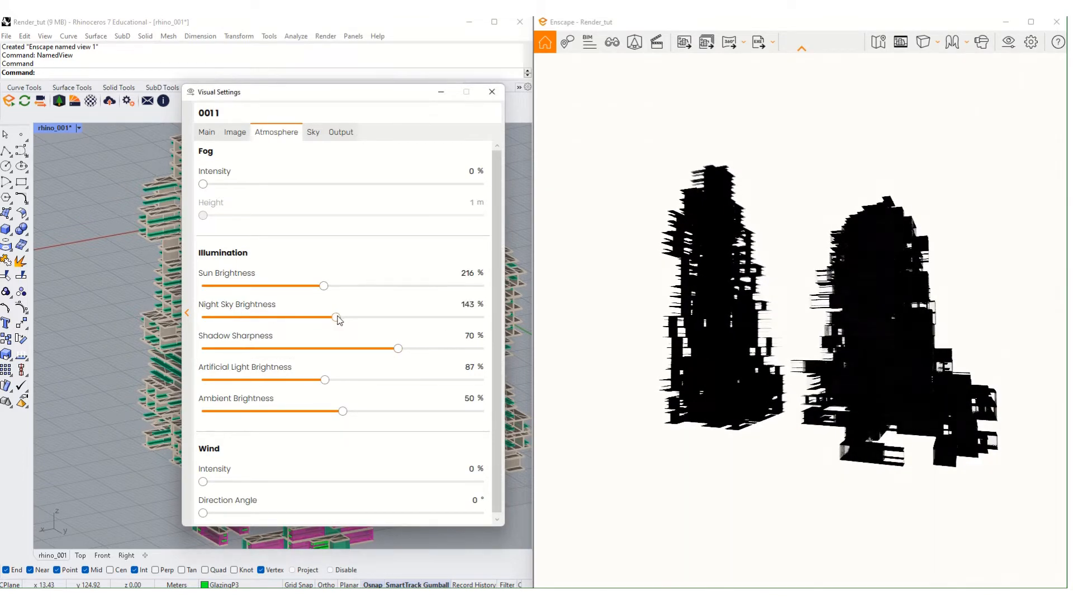
left_click_drag(337, 318, 334, 317)
right_click_drag(972, 407, 679, 339)
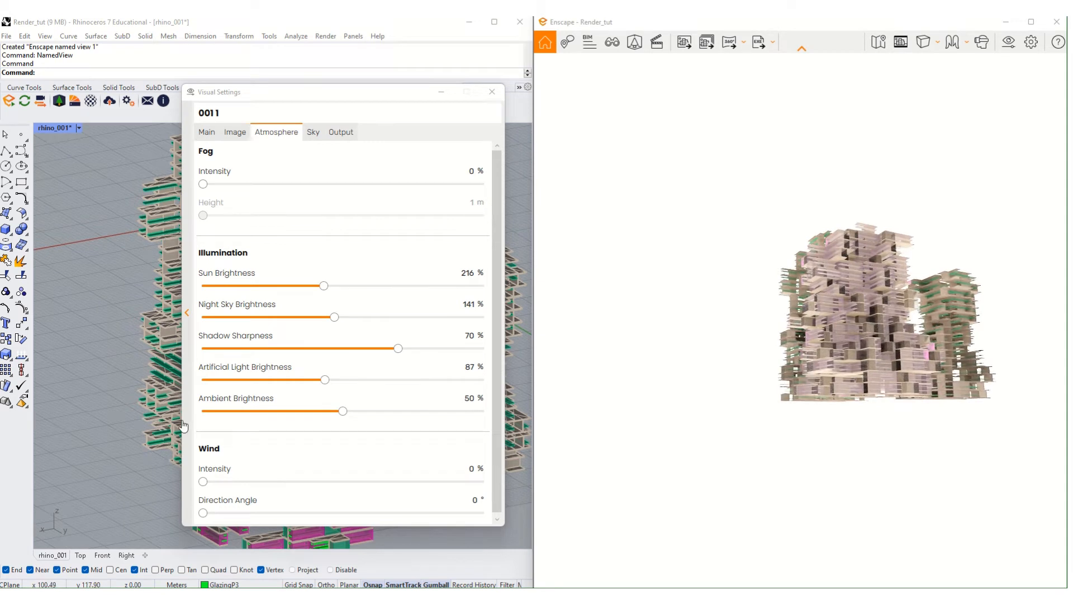
- Set Shadow Sharpness to 49%, Ambient Brightness to 42% and wind Direction Angle to 107°
left_click_drag(398, 348, 342, 370)
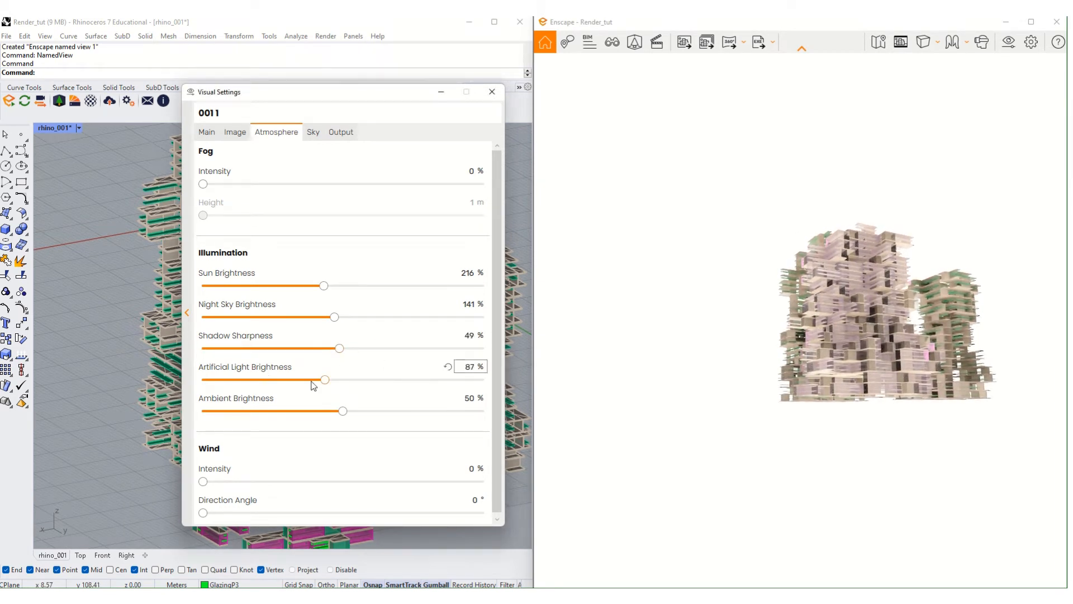
left_click_drag(347, 419, 324, 427)
scroll(279, 447, "down", 1)
left_click_drag(203, 480, 428, 491)
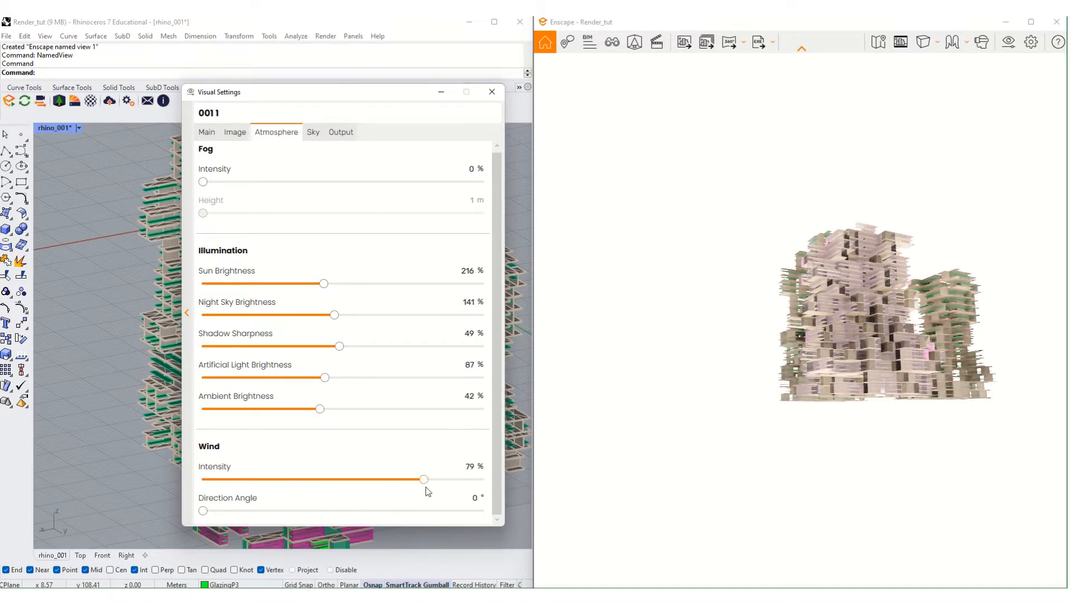
left_click_drag(315, 490, 297, 521)
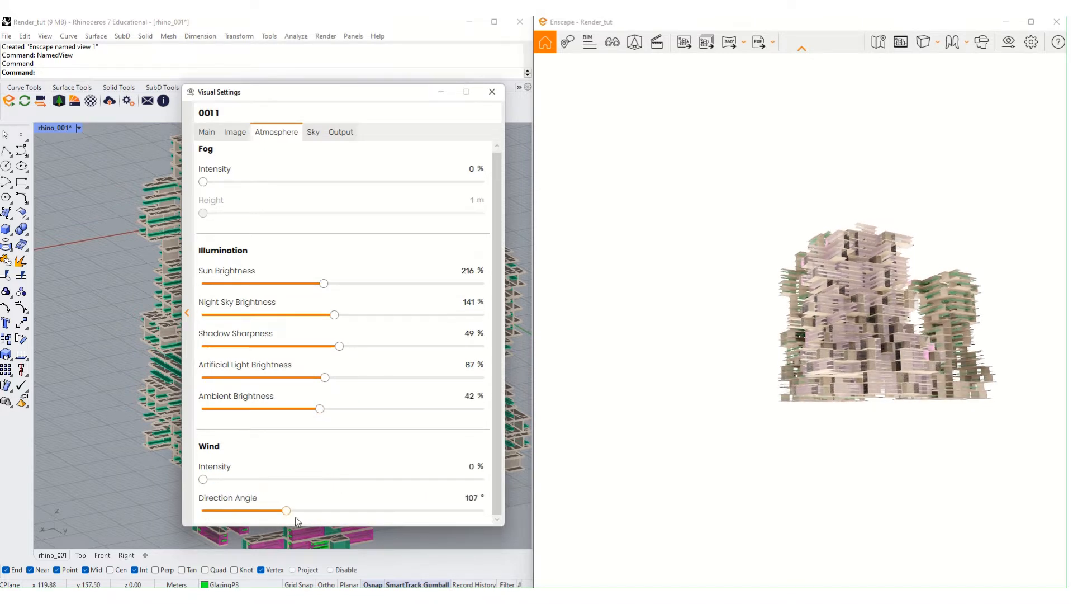
left_click(315, 133)
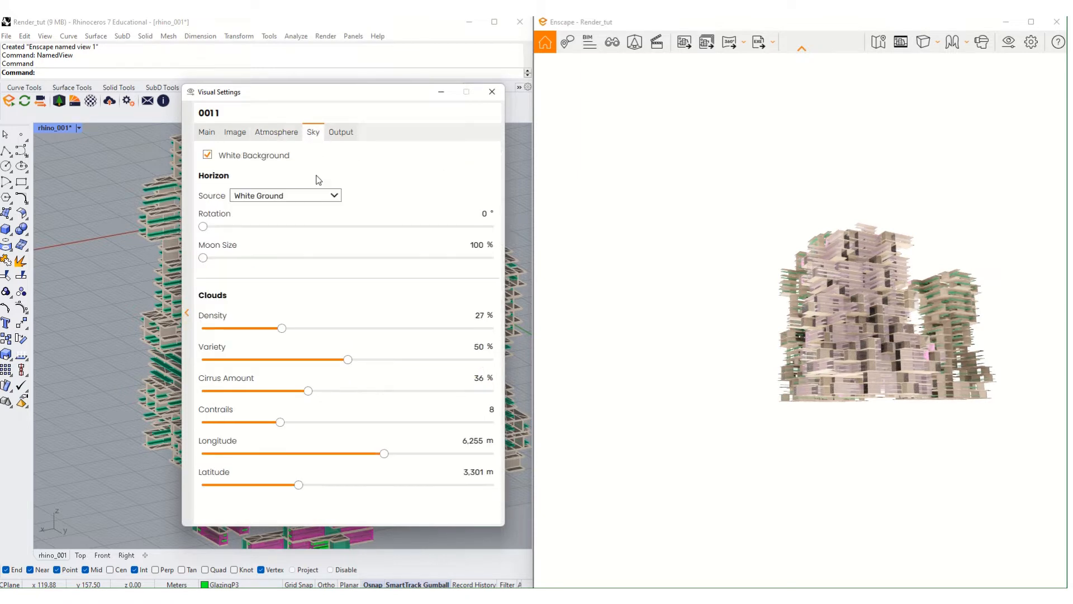
- Untick White Background to reveal the cloudy sky and reframe the towers
left_click(251, 161)
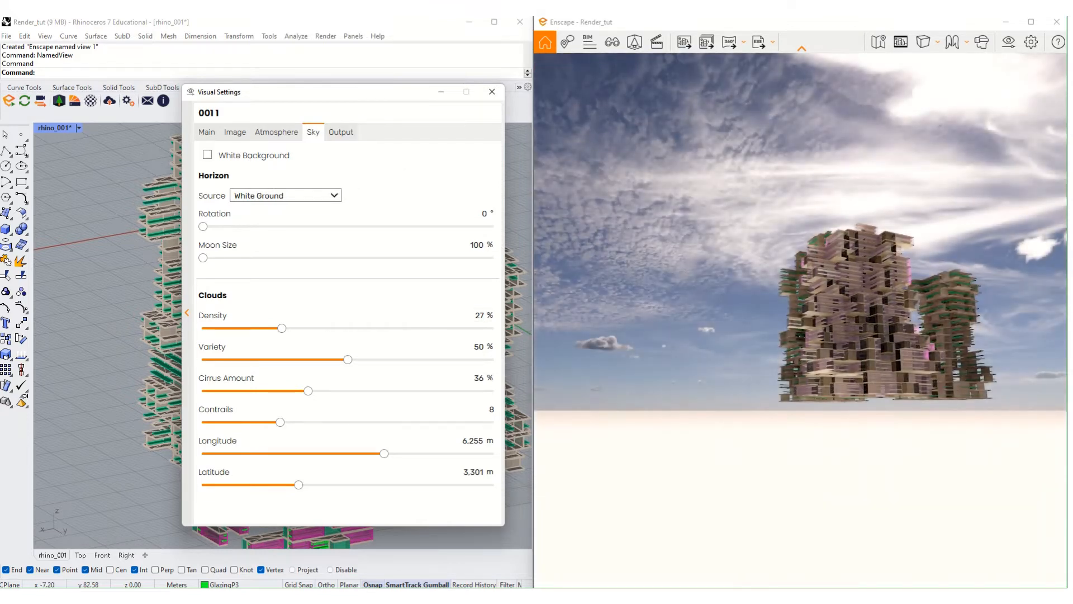
right_click_drag(797, 305, 816, 283)
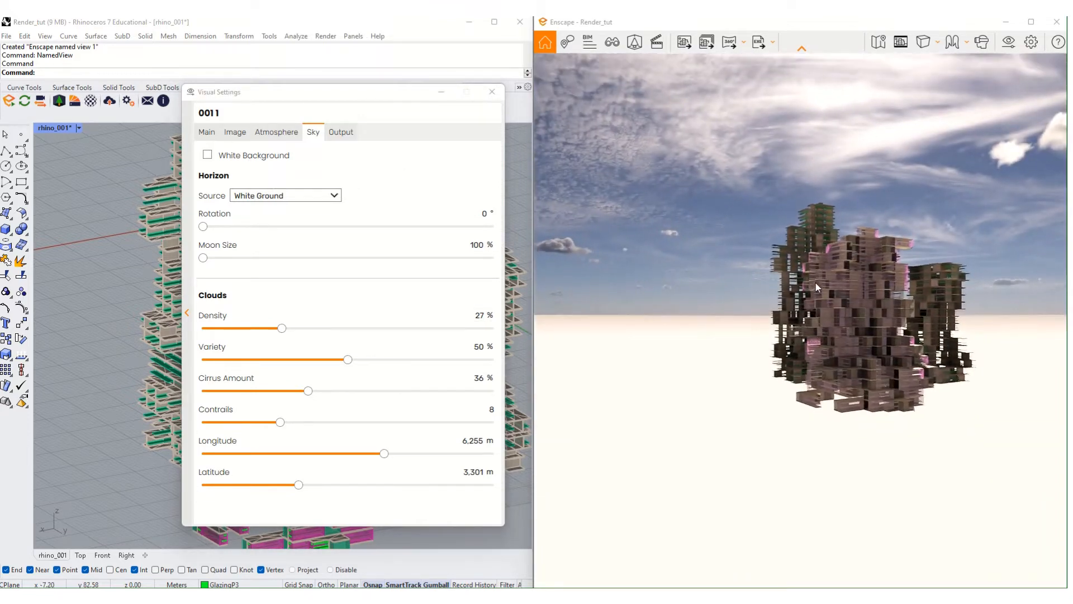
scroll(831, 294, "down", 5)
scroll(859, 287, "up", 7)
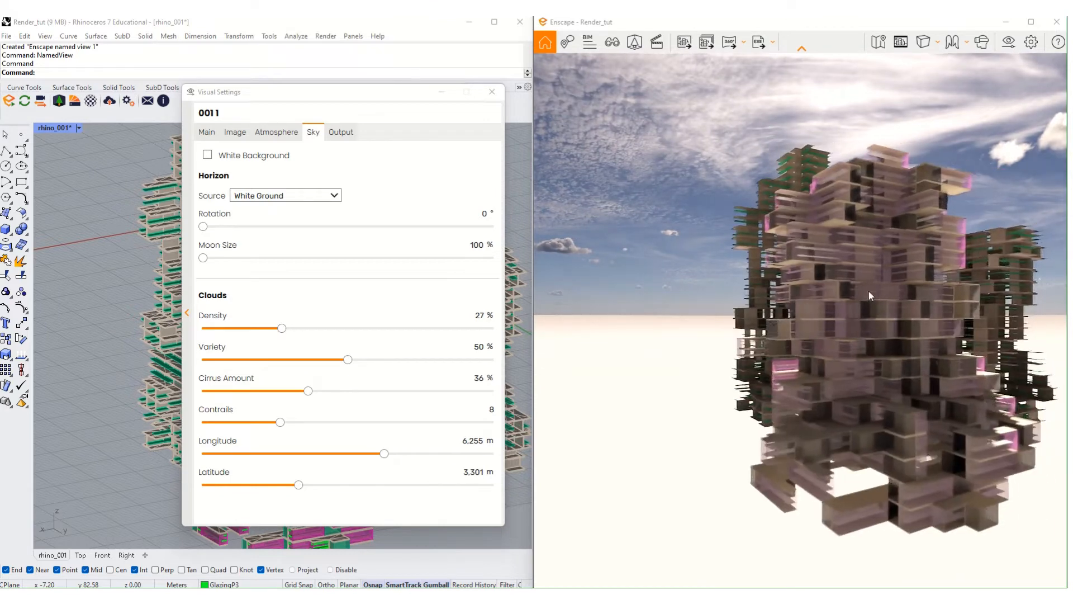
scroll(868, 293, "down", 5)
middle_click_drag(834, 286, 845, 292)
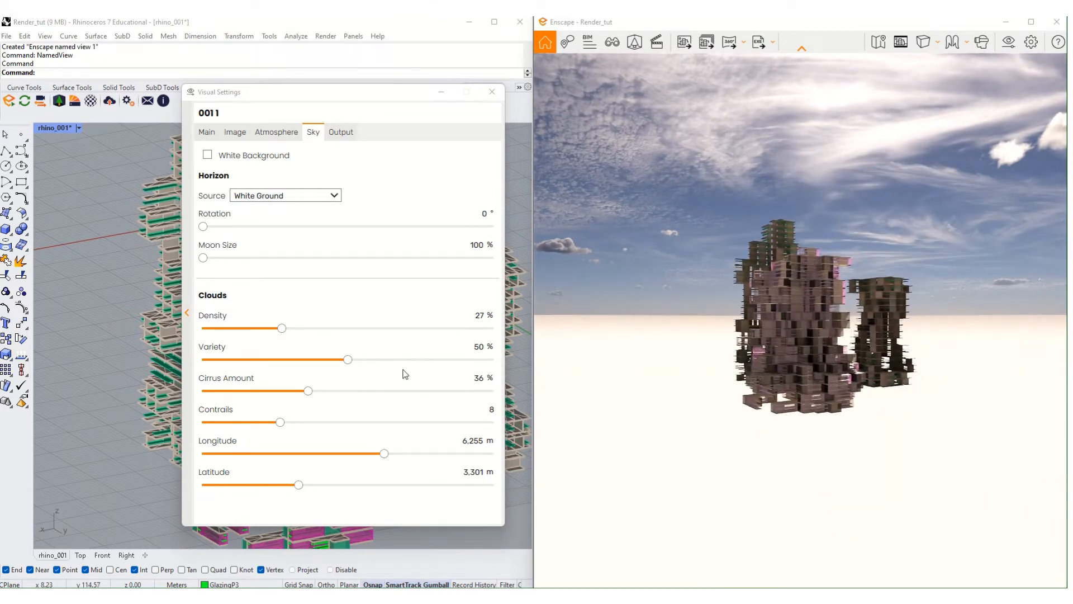
- Try Skybox, Forest and Mountains as the horizon source, ending on Construction Site
left_click(304, 197)
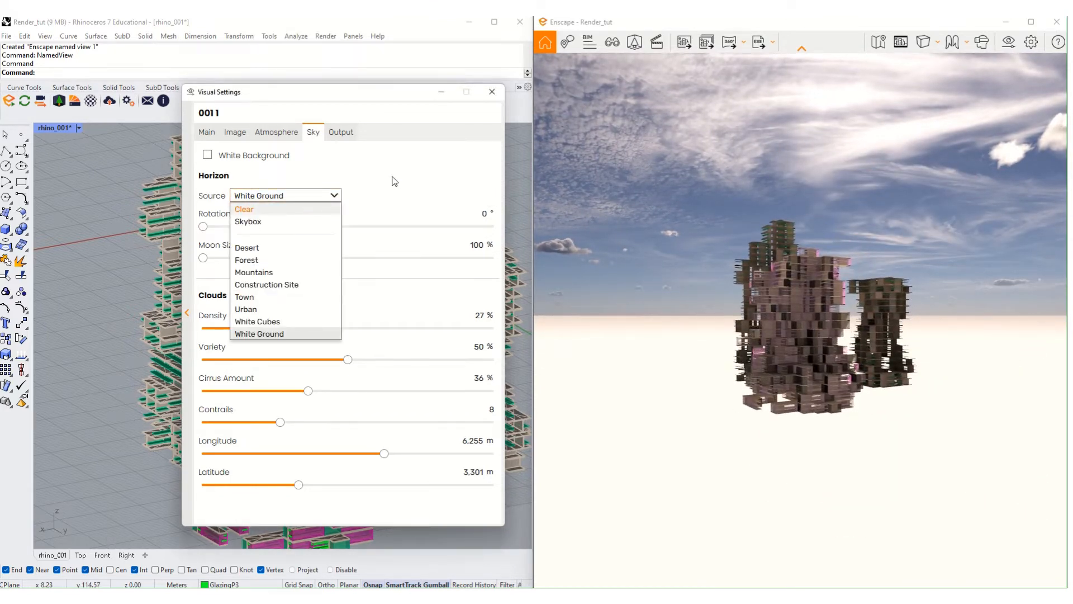
left_click(432, 169)
left_click(330, 197)
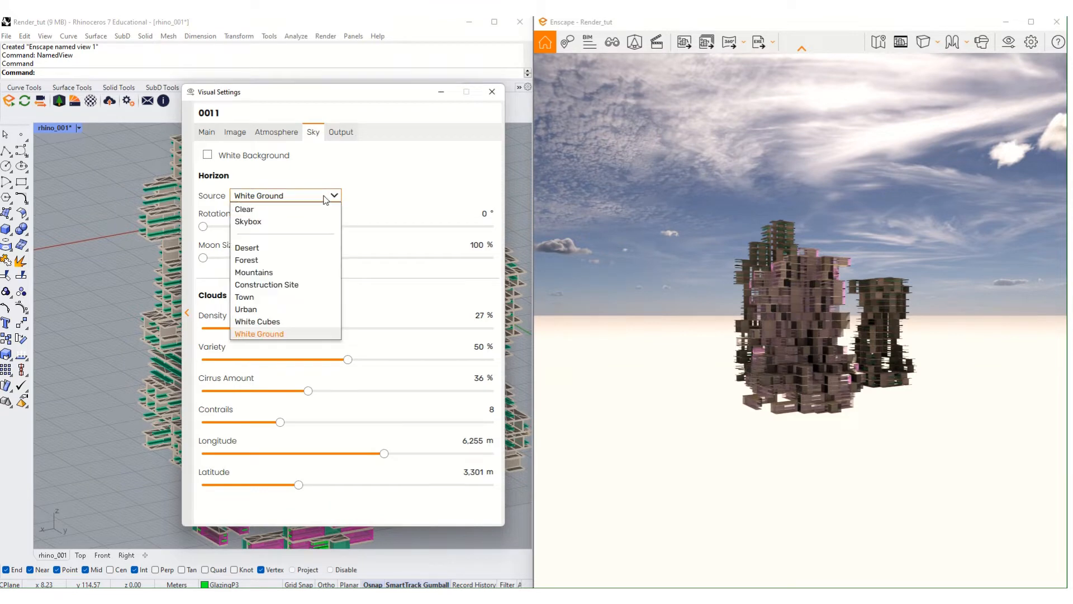
left_click(290, 222)
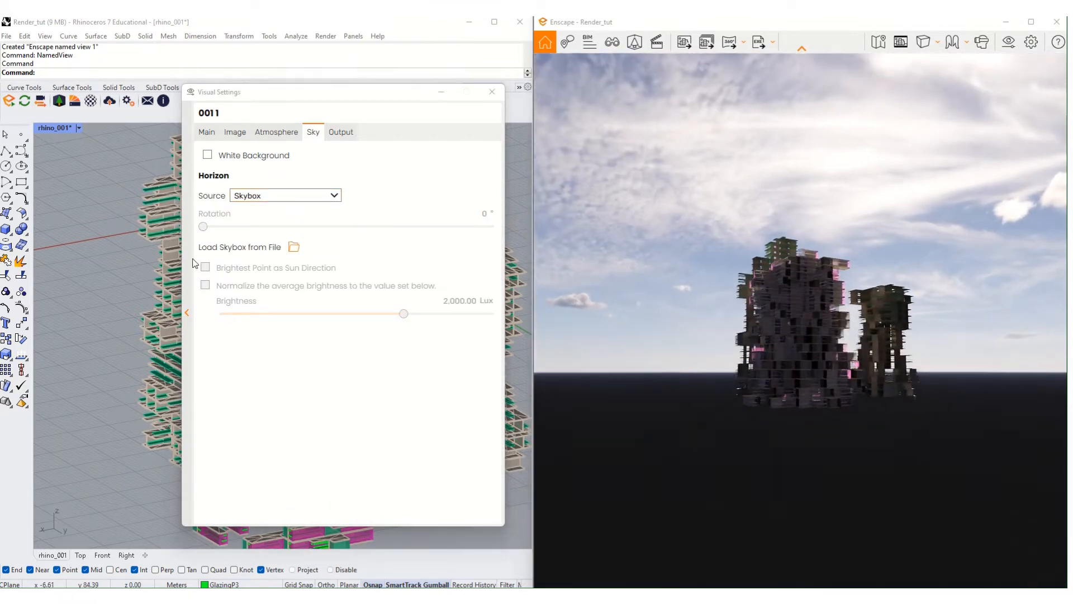
left_click(263, 196)
left_click(262, 260)
left_click(292, 196)
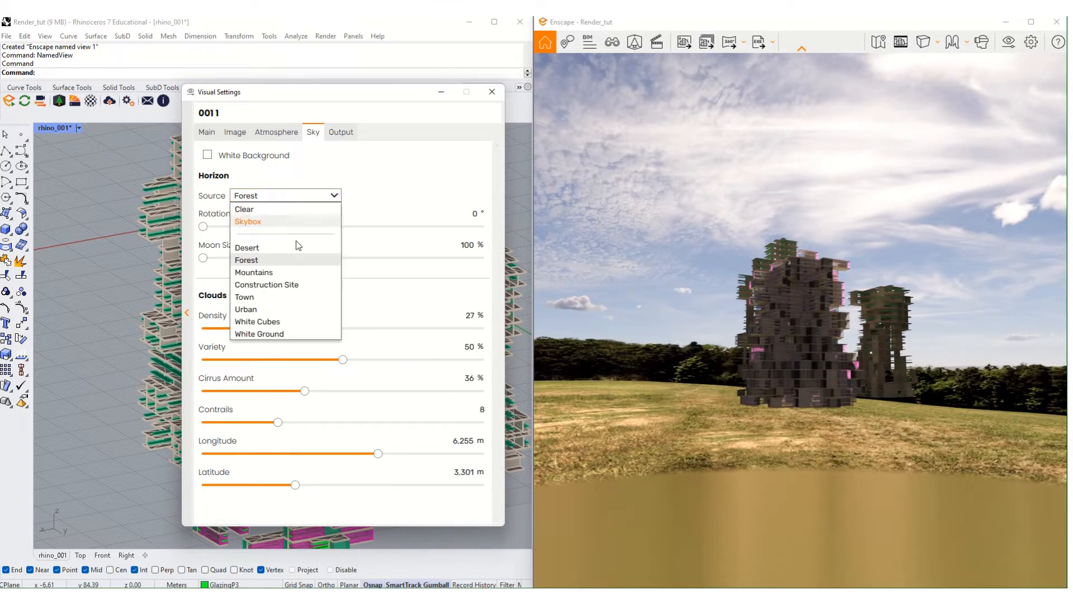
left_click(300, 272)
left_click(292, 198)
left_click(300, 284)
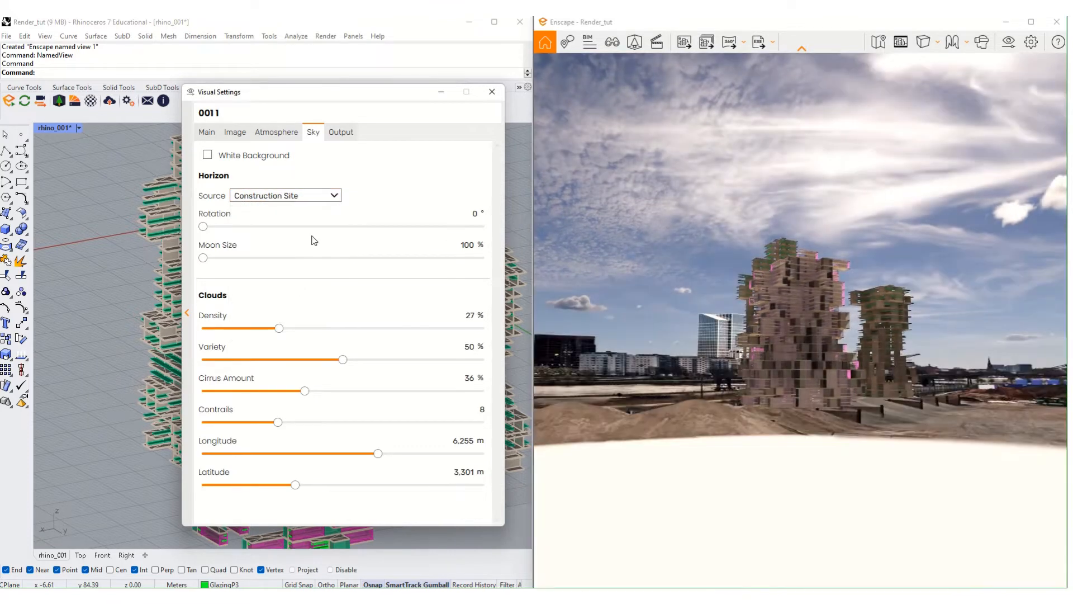
- Orbit toward the cranes and silos and shift the sun from 15:40 to 07:30
right_click_drag(657, 441, 783, 192)
scroll(783, 192, "down", 5)
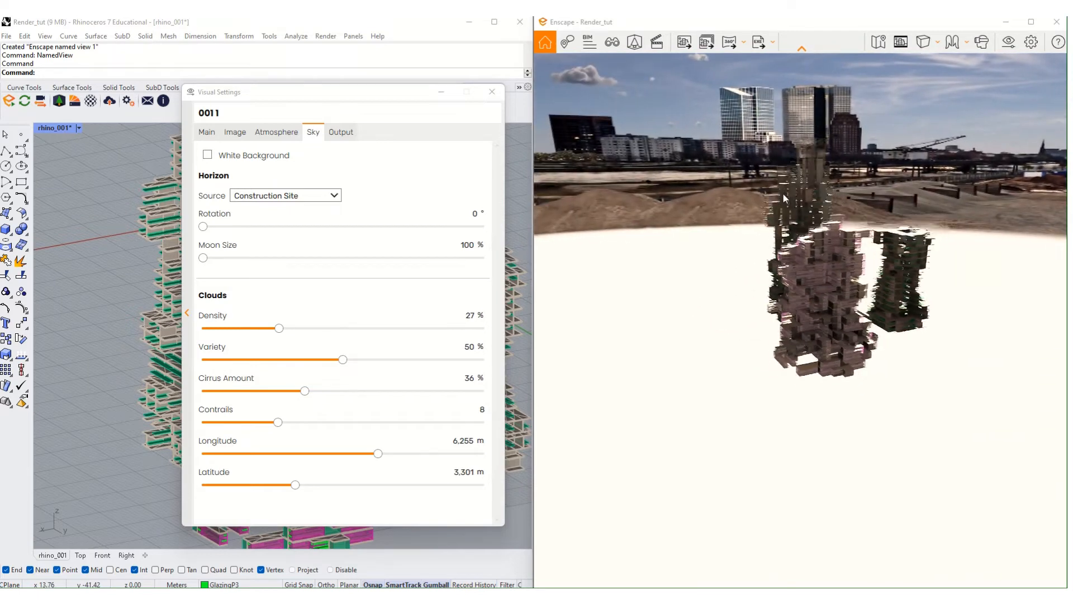
scroll(797, 204, "up", 10)
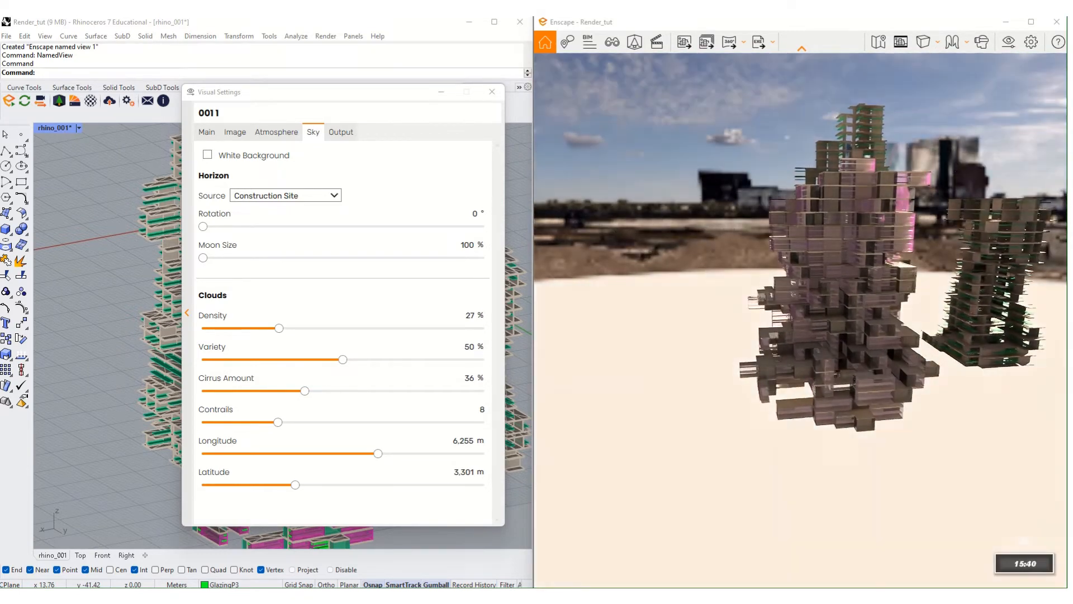
right_click_drag(797, 204, 978, 160, "shift")
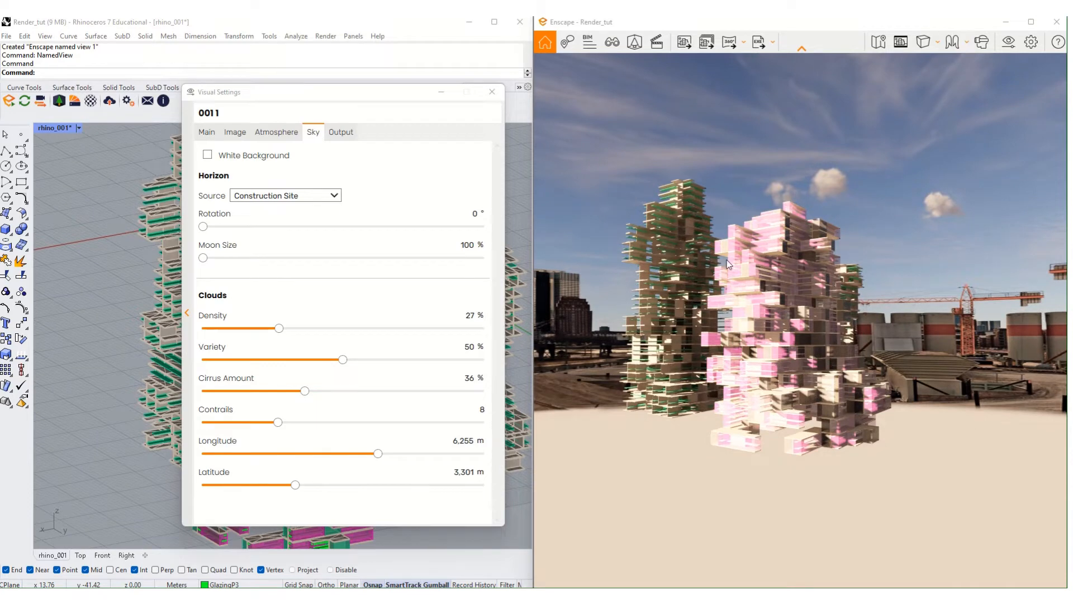
- Pan and orbit the towers from a steep top-down view back to near horizon level
right_click_drag(825, 347, 869, 313)
scroll(870, 313, "down", 4)
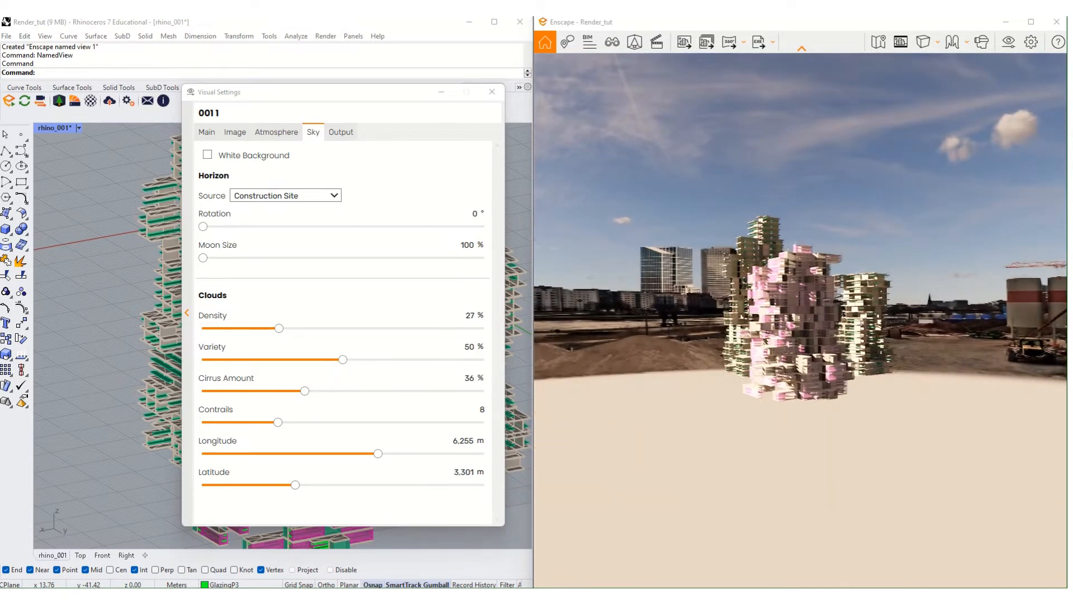
middle_click_drag(870, 306, 861, 329)
mouse_move(861, 330)
right_mouse_down()
mouse_move(900, 411)
mouse_move(855, 335)
right_mouse_up()
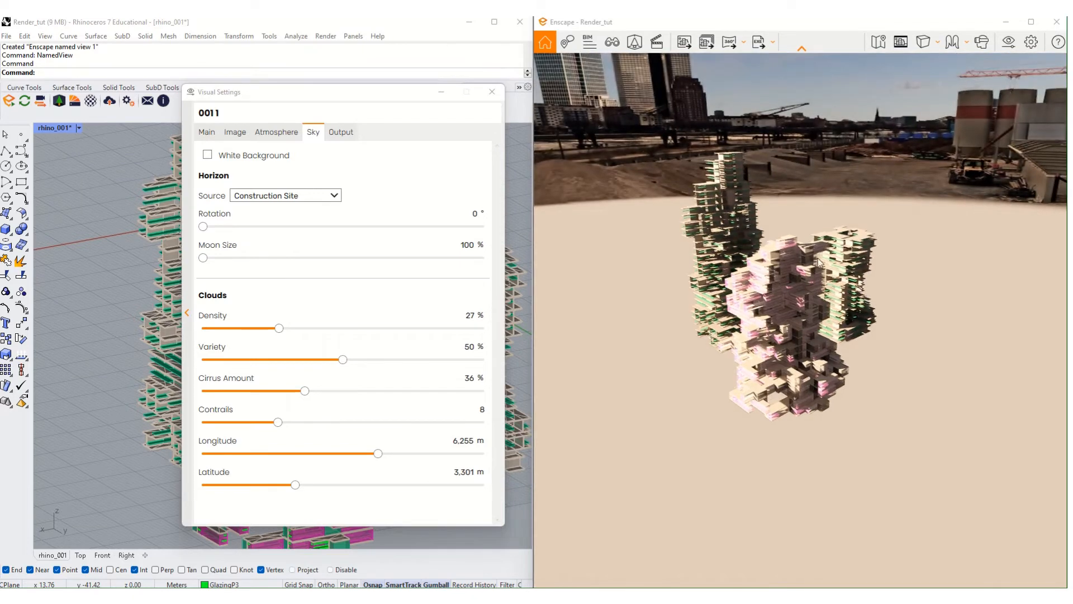
right_click_drag(819, 262, 770, 372)
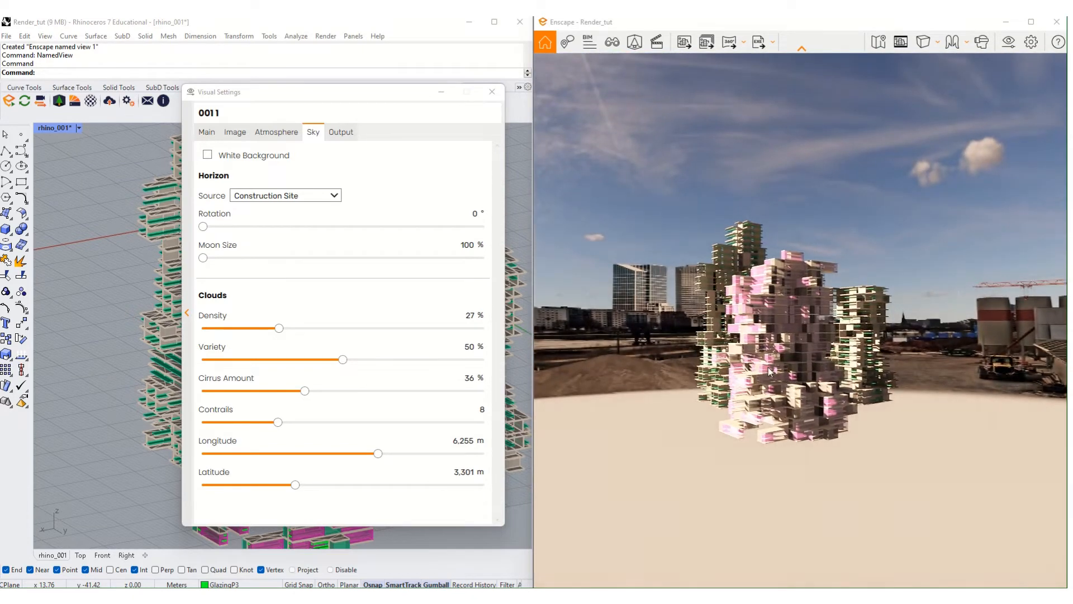
scroll(723, 347, "up", 3)
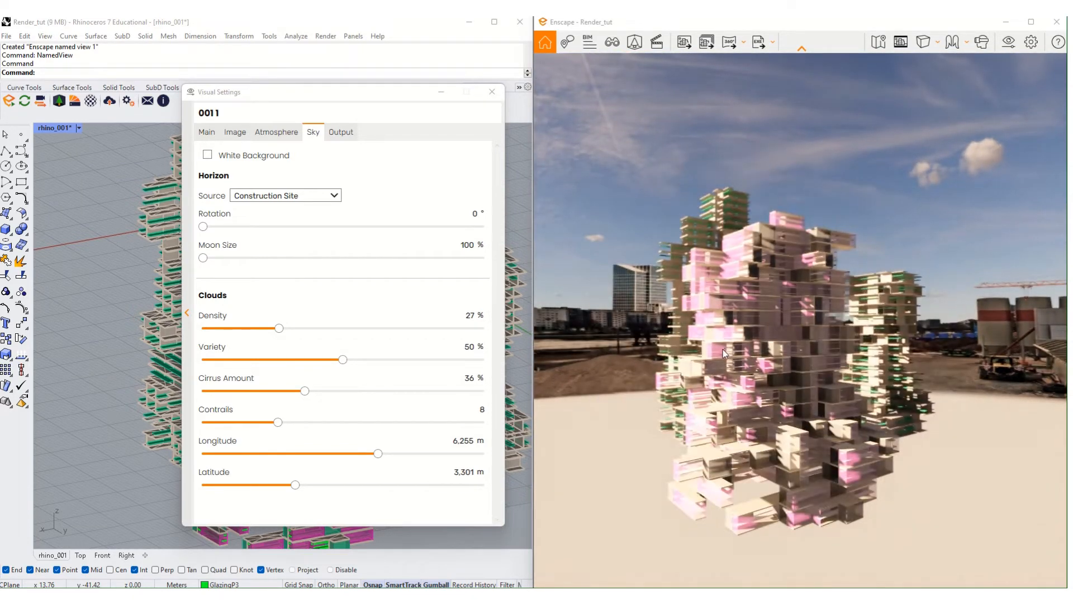
scroll(718, 369, "down", 5)
- Orbit sideways and down to the horizon so the silos and cranes frame the towers
right_click_drag(723, 331, 873, 441)
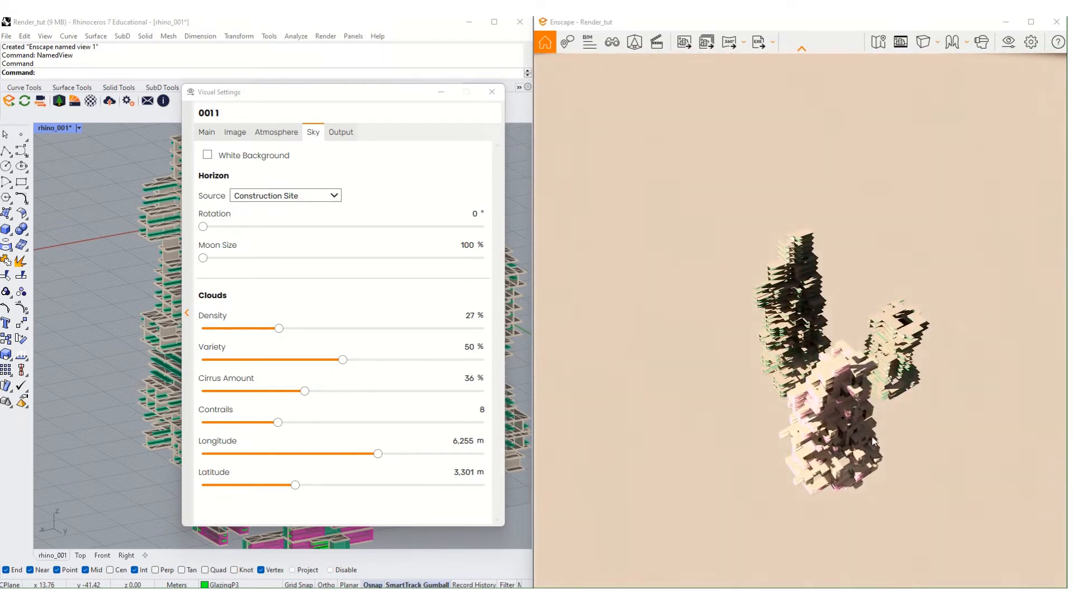
scroll(873, 441, "up", 2)
right_click_drag(828, 491, 925, 439)
scroll(846, 465, "up", 3)
scroll(846, 465, "down", 3)
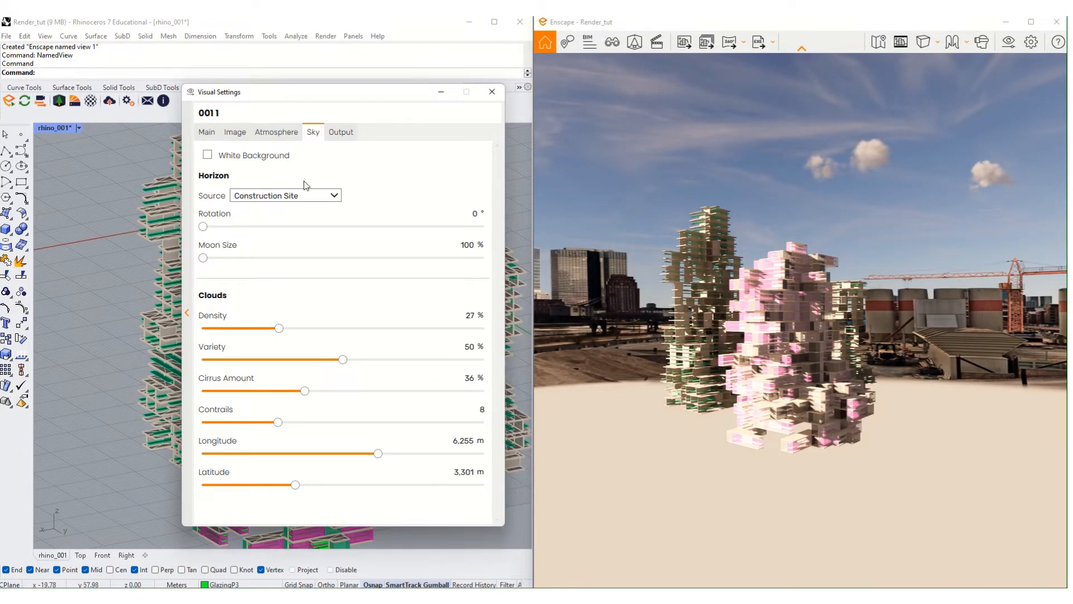
- Switch the sky horizon to Clear and orbit lower to look up at the towers
left_click(282, 196)
left_click(276, 206)
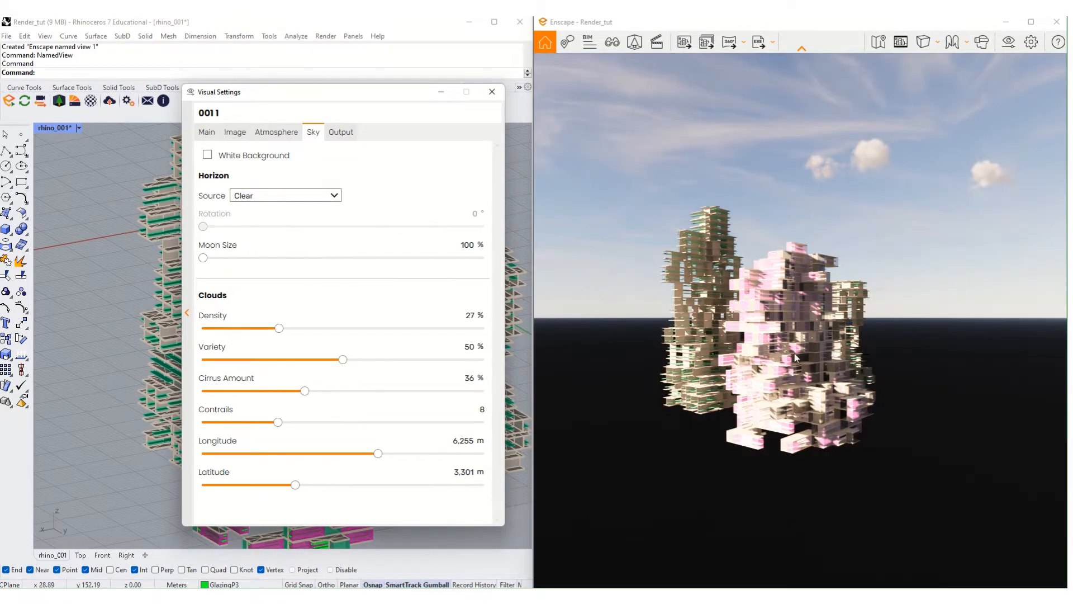
right_click_drag(795, 358, 779, 296)
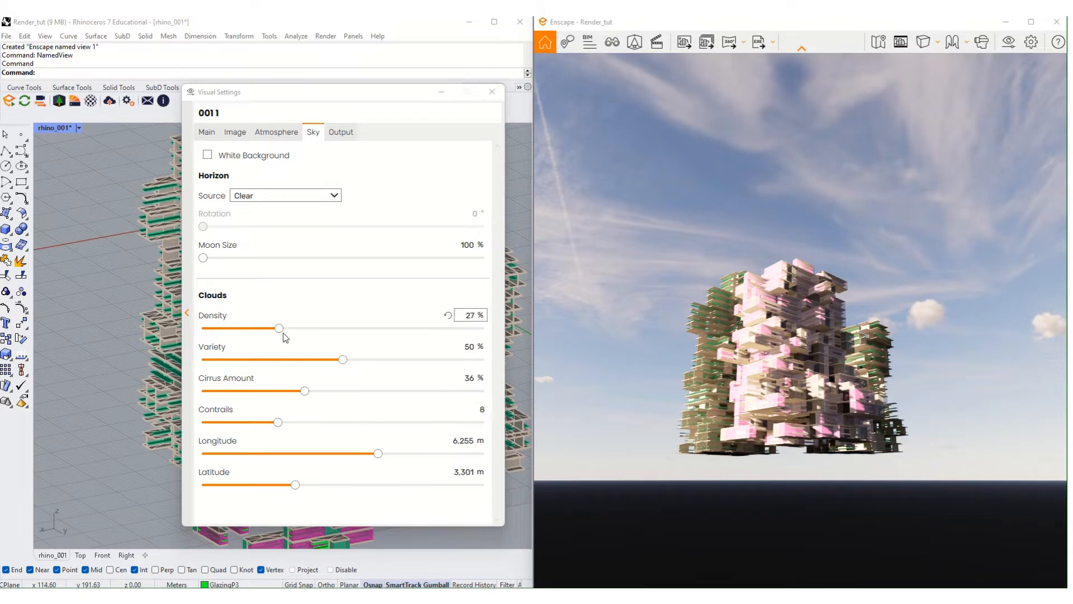
- Set clouds to Density 22%, Variety 48%, Cirrus 0%, Contrails 0 and Longitude 2,482 m
left_click_drag(284, 334, 265, 377)
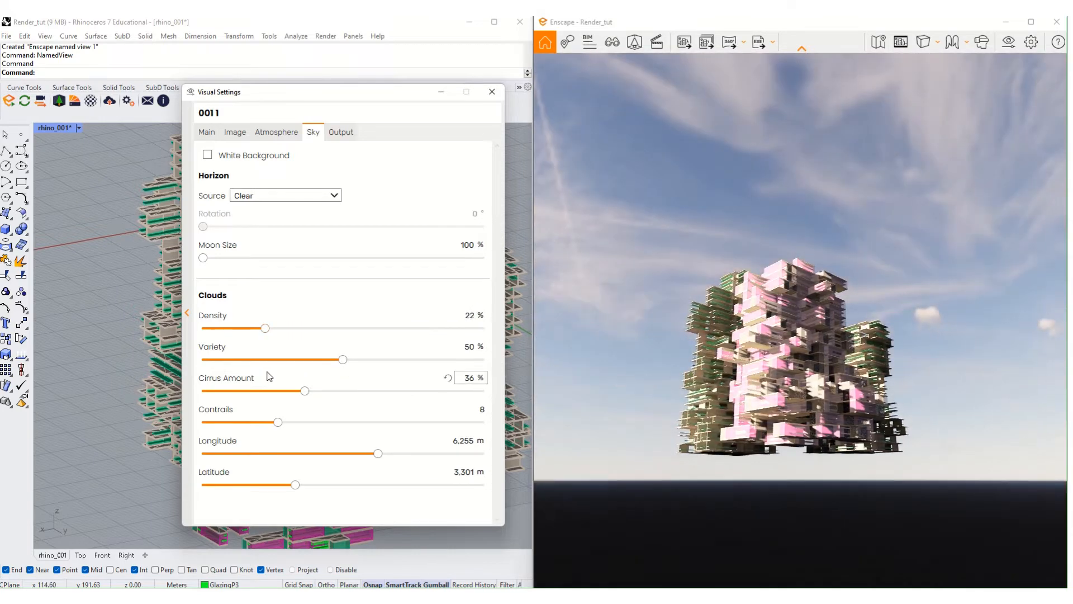
left_click_drag(346, 365, 524, 390)
left_click_drag(483, 359, 337, 361)
left_click_drag(308, 395, 202, 394)
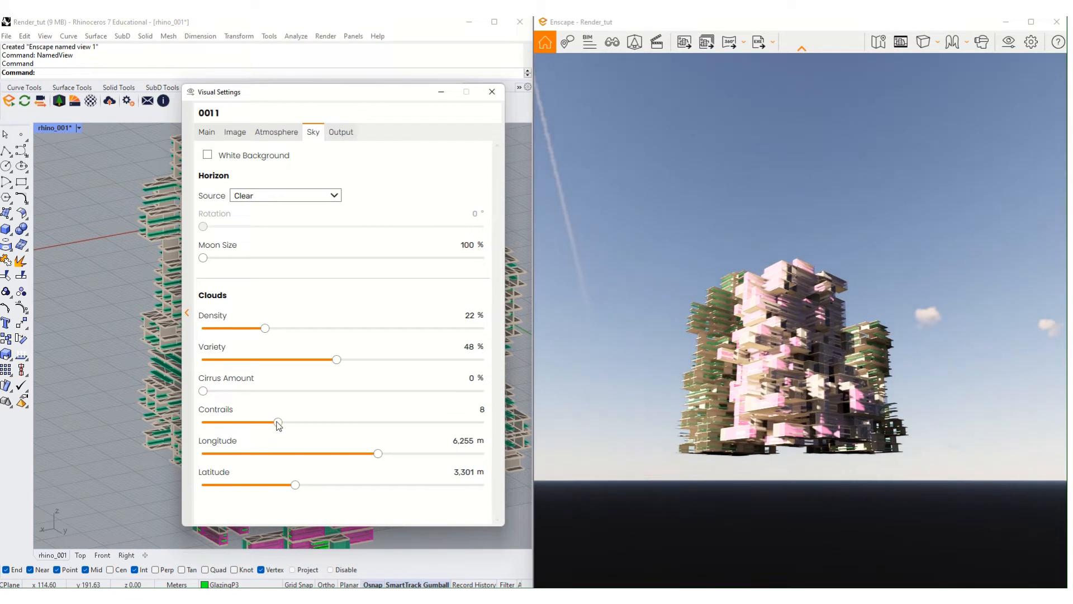
mouse_move(279, 425)
left_mouse_down()
mouse_move(457, 424)
mouse_move(202, 427)
mouse_move(498, 424)
mouse_move(148, 411)
left_mouse_up()
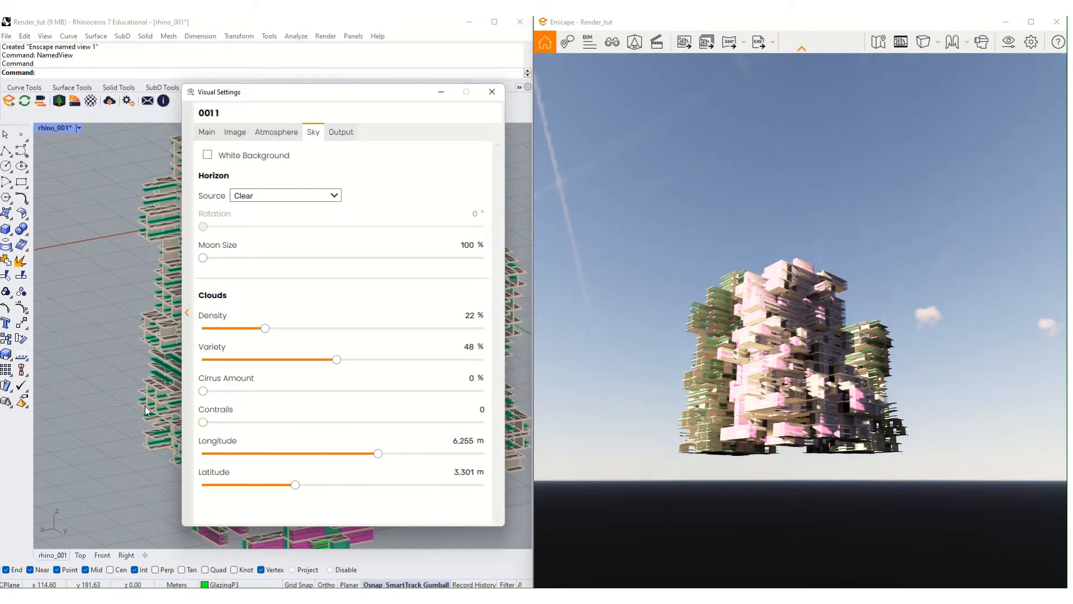
left_click_drag(382, 457, 276, 470)
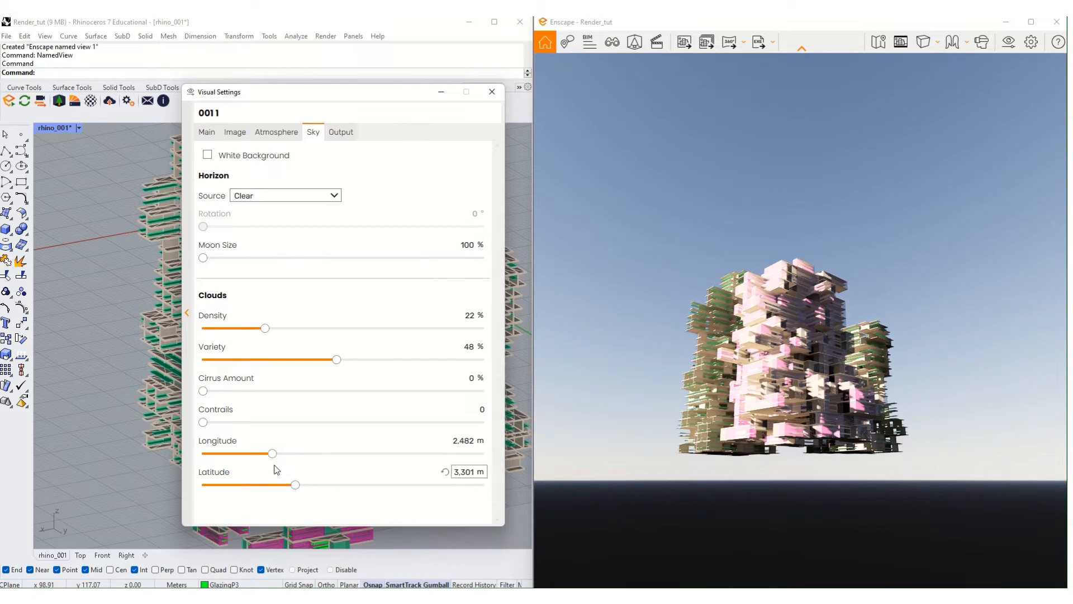
- Enable White Background so the towers render on plain white, then show the Atmosphere settings
left_click(253, 159)
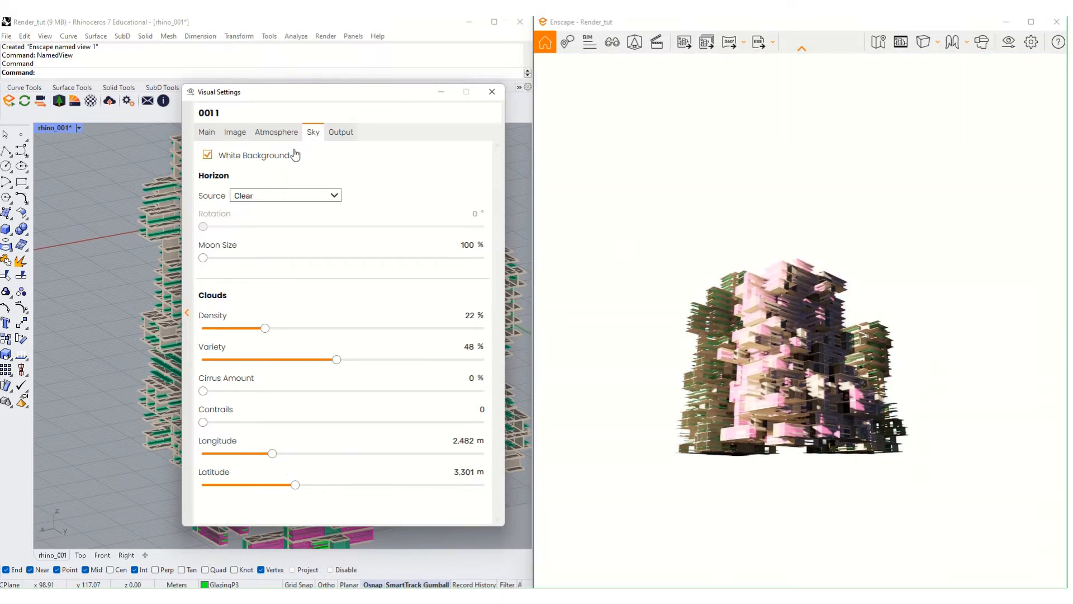
left_click(267, 159)
left_click(273, 159)
right_click_drag(621, 179, 685, 235)
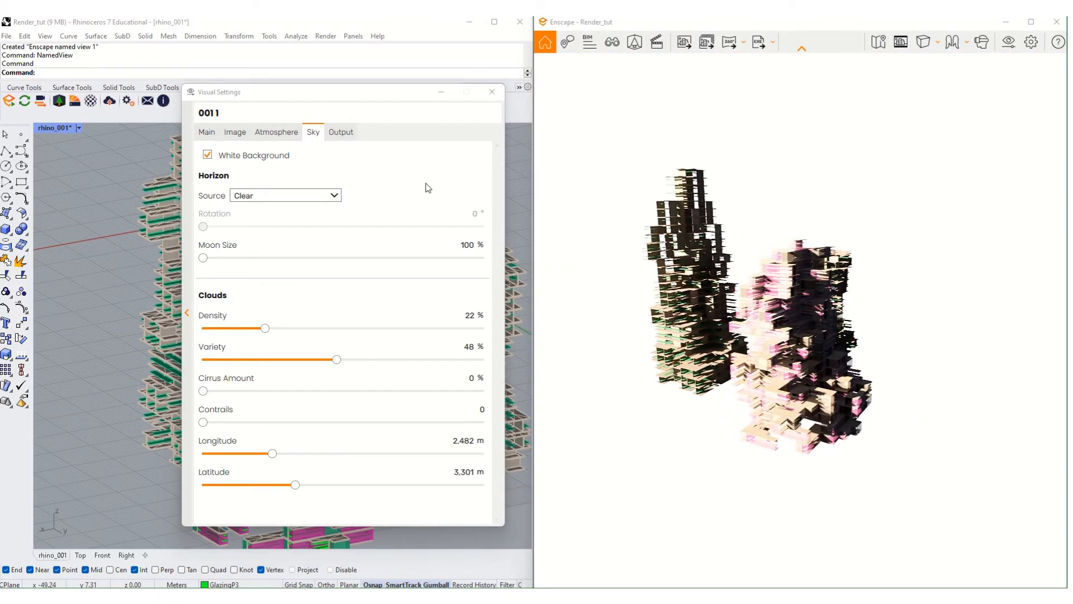
left_click(282, 133)
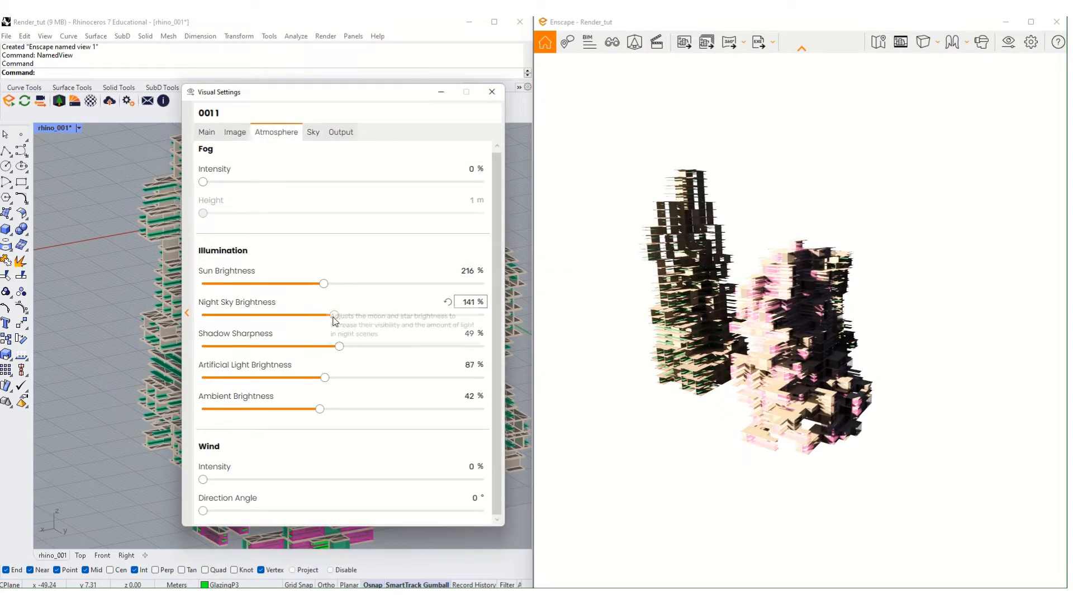
- Lower Sun Brightness from 216% to 126% and orbit slightly higher over the towers
left_click_drag(324, 283, 272, 286)
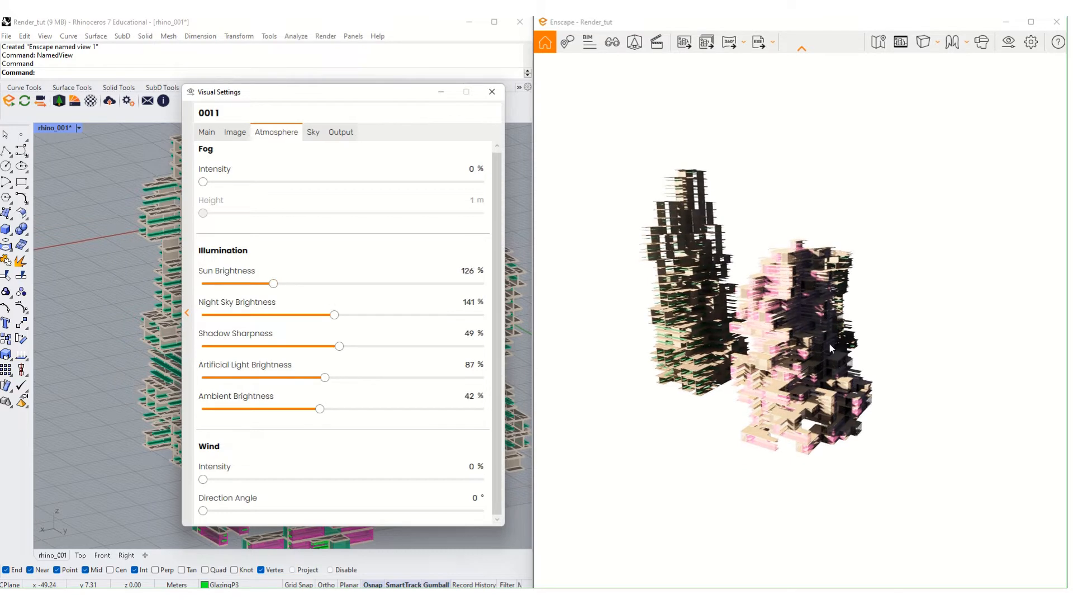
right_click_drag(632, 224, 690, 291)
scroll(690, 291, "up", 2)
right_click_drag(707, 362, 711, 383)
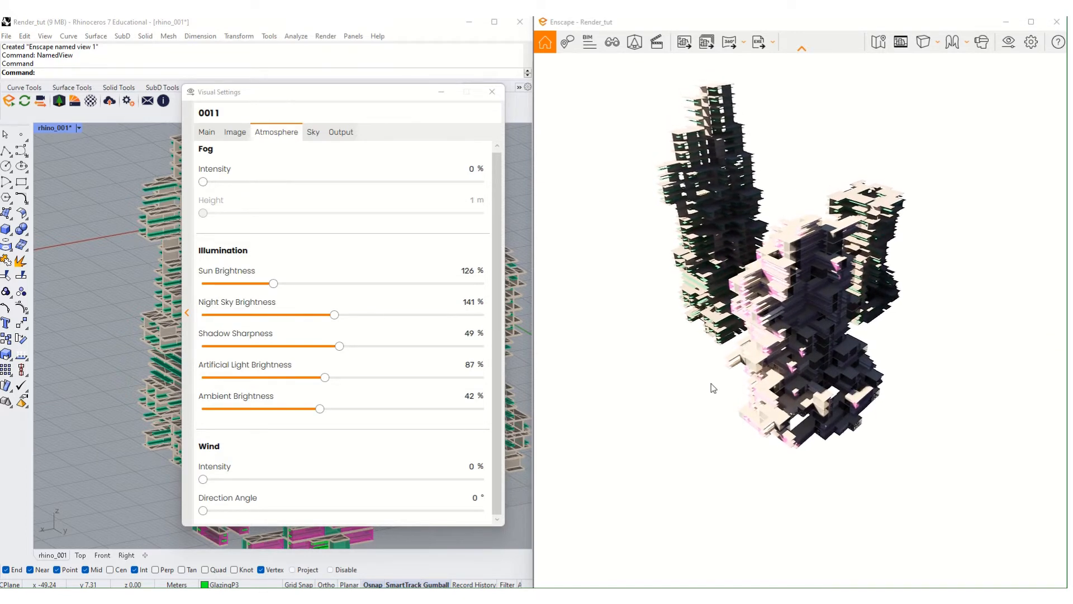
- Glance at the Main and Image settings before returning to Atmosphere
left_click(208, 136)
left_click(227, 134)
left_click(272, 134)
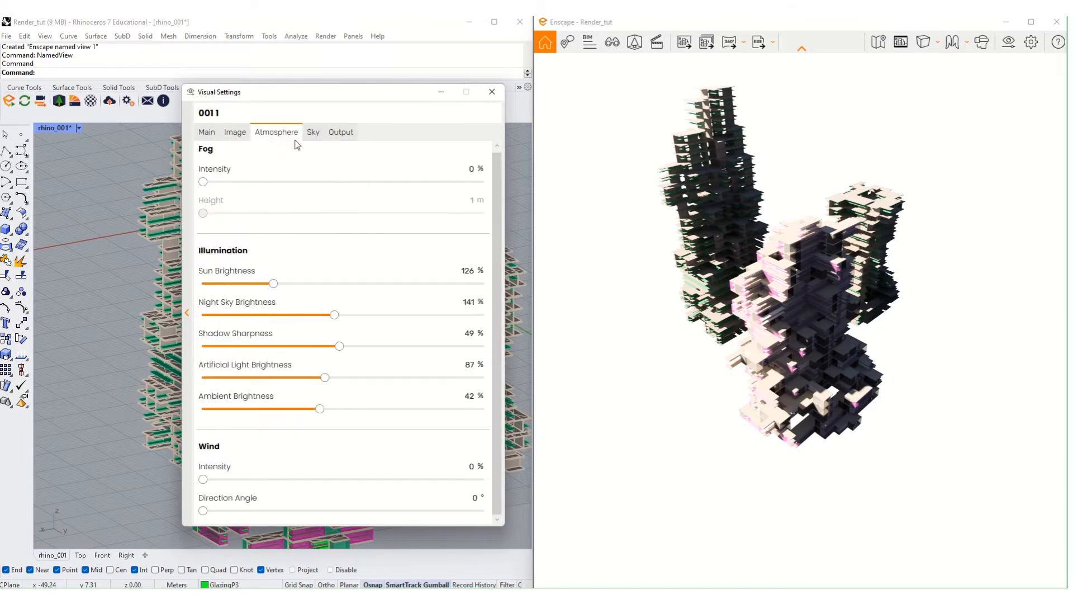
- Move in close to the towers until the pink tower overlaps the green one
scroll(782, 313, "up", 3)
right_click_drag(782, 313, 822, 317)
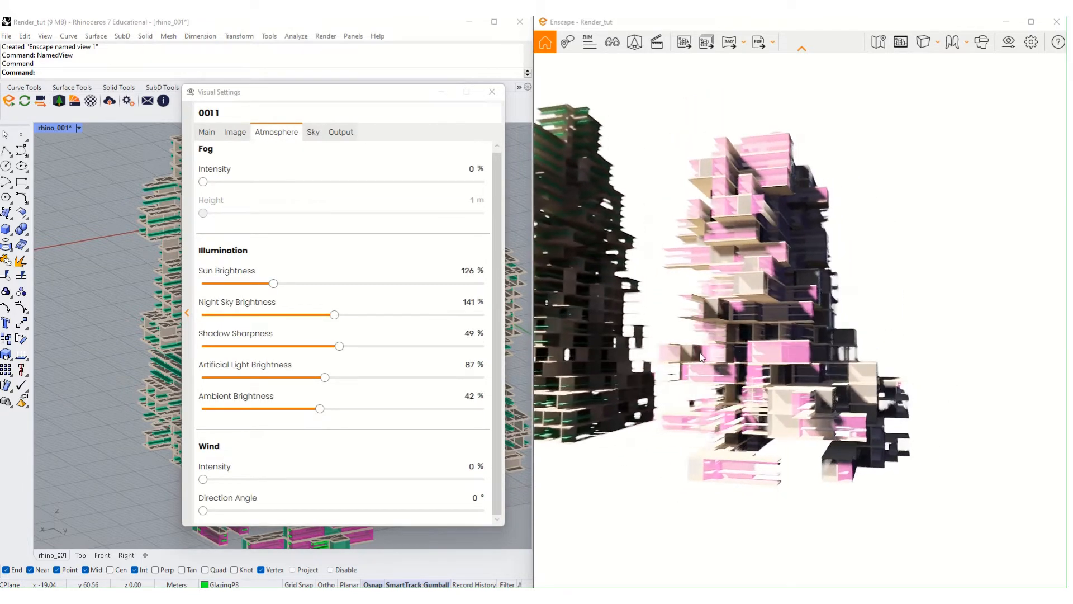
scroll(799, 319, "down", 4)
middle_click_drag(799, 318, 830, 344)
right_click_drag(830, 335, 668, 345)
scroll(875, 302, "up", 6)
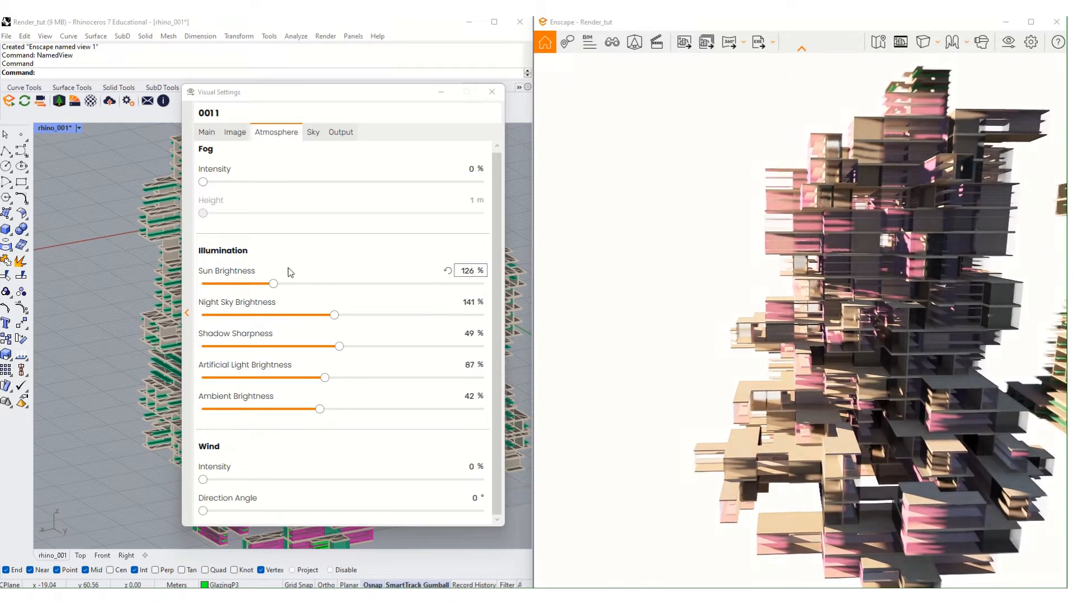
- Lower Saturation from 83% to 71% and bring up the Output resolution settings
left_click(234, 132)
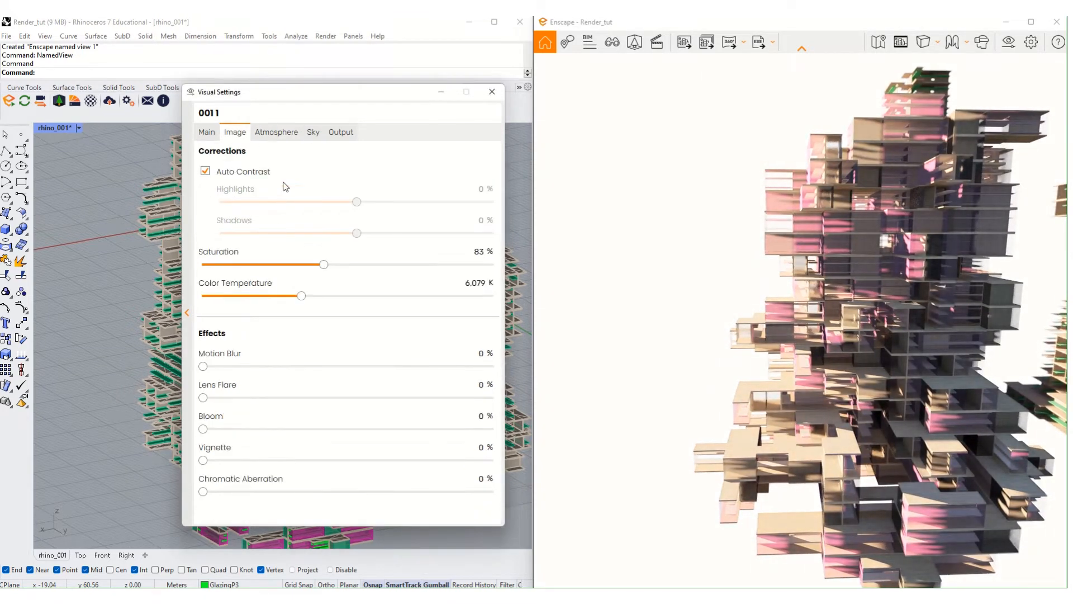
left_click_drag(324, 266, 298, 269)
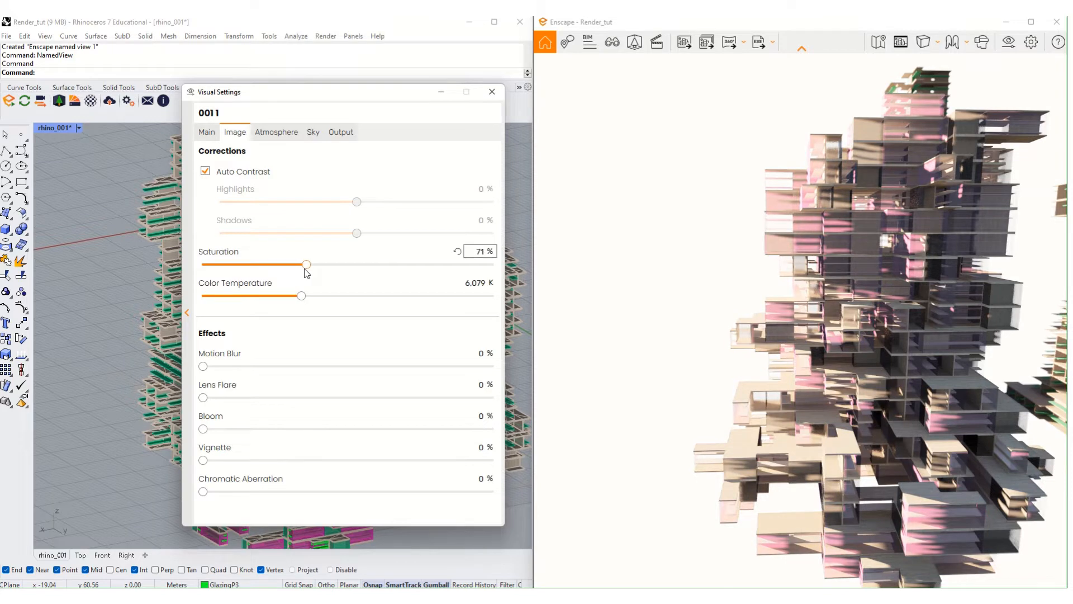
left_click(313, 131)
left_click(340, 132)
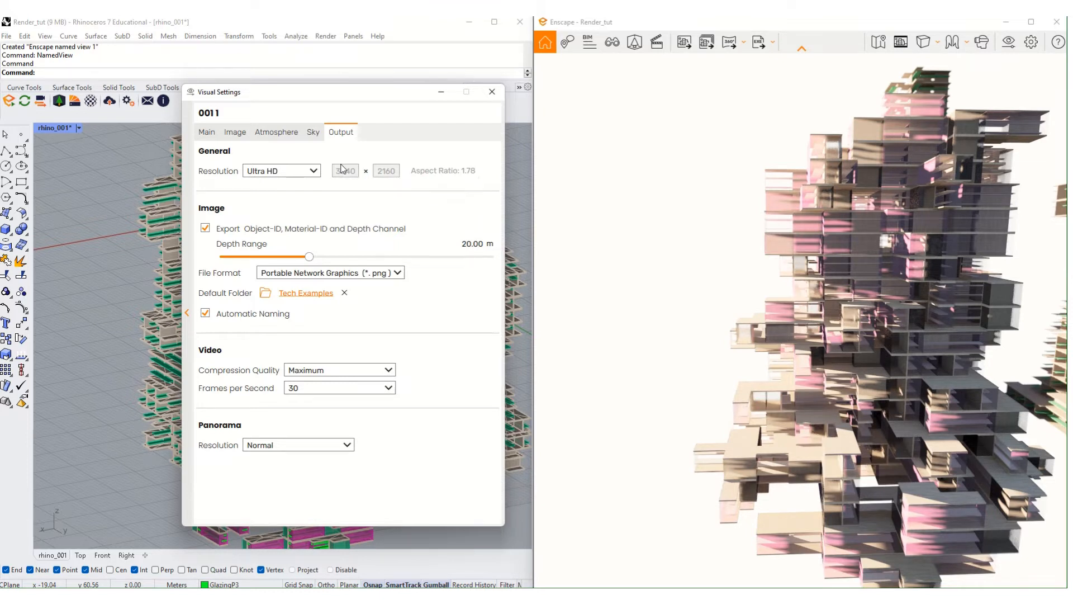
left_click(300, 172)
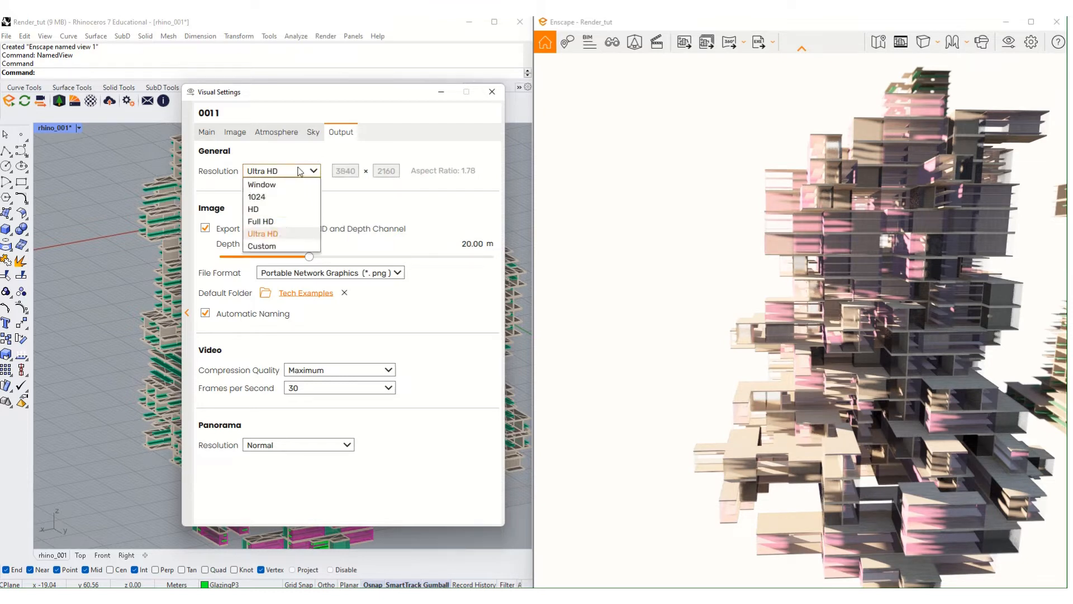
left_click(294, 185)
left_click(293, 172)
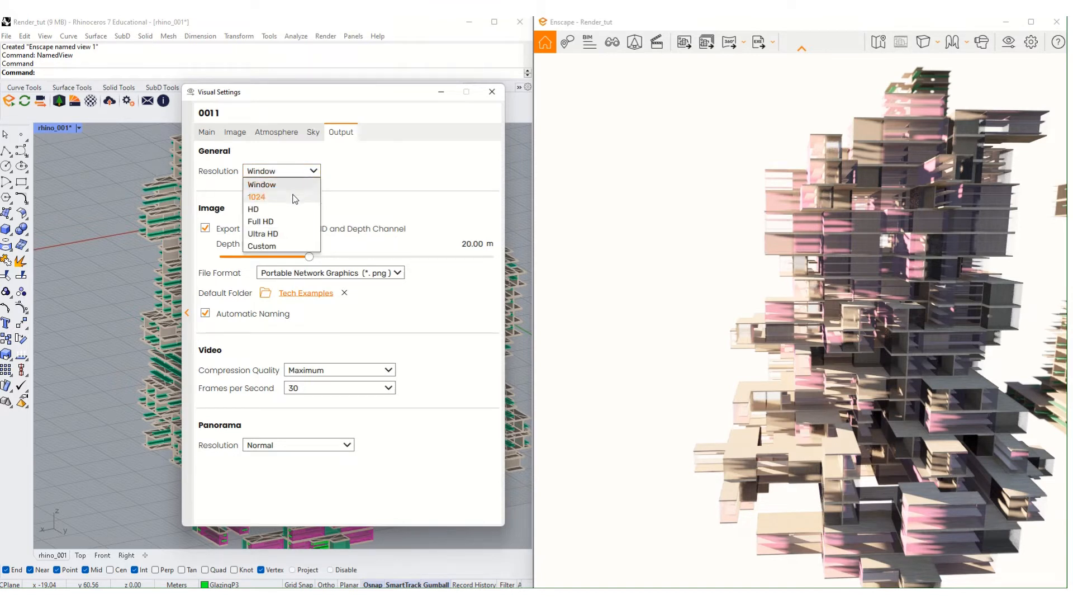
left_click(294, 197)
left_click(294, 172)
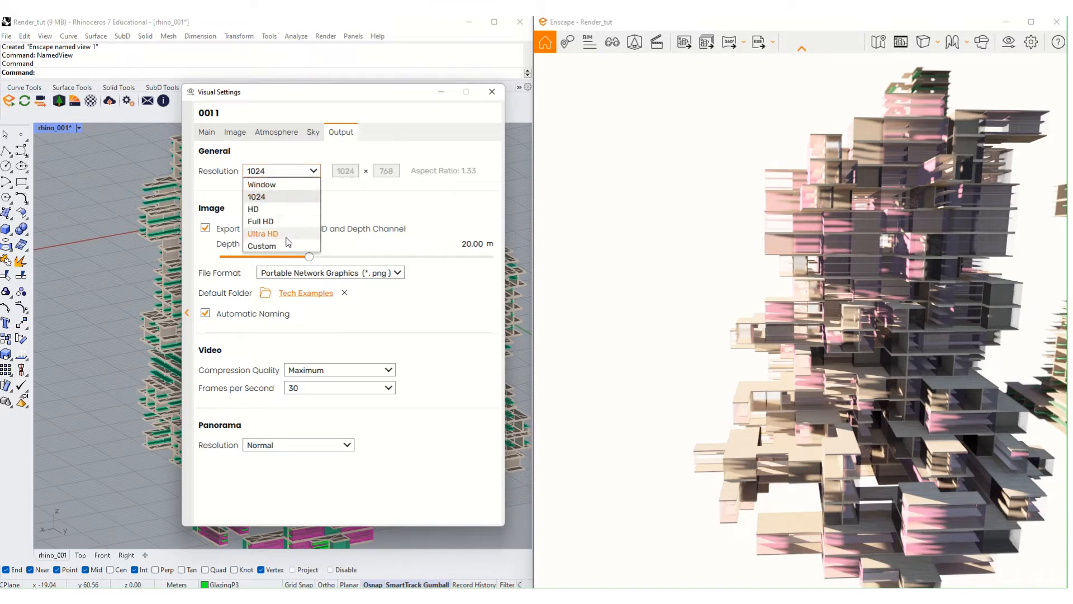
left_click(290, 248)
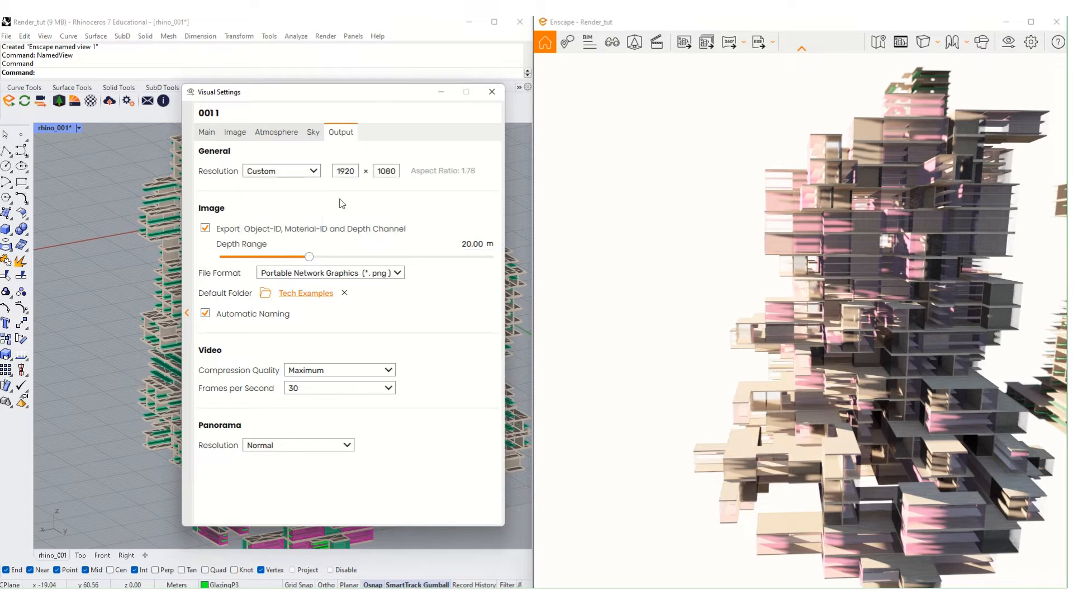
double_click(357, 171)
left_click(311, 171)
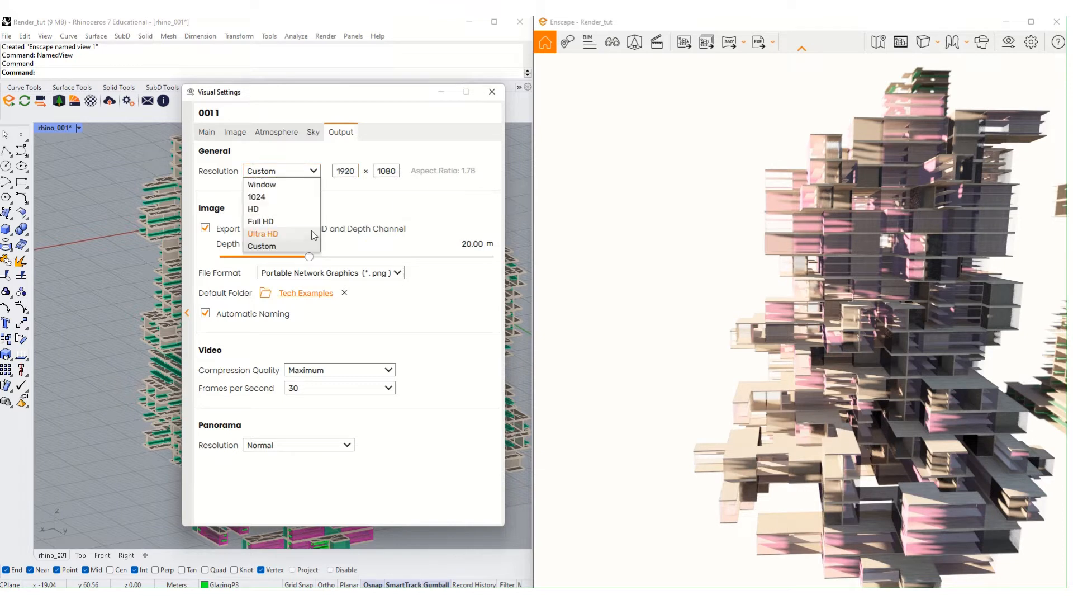
left_click(279, 234)
left_click(205, 229)
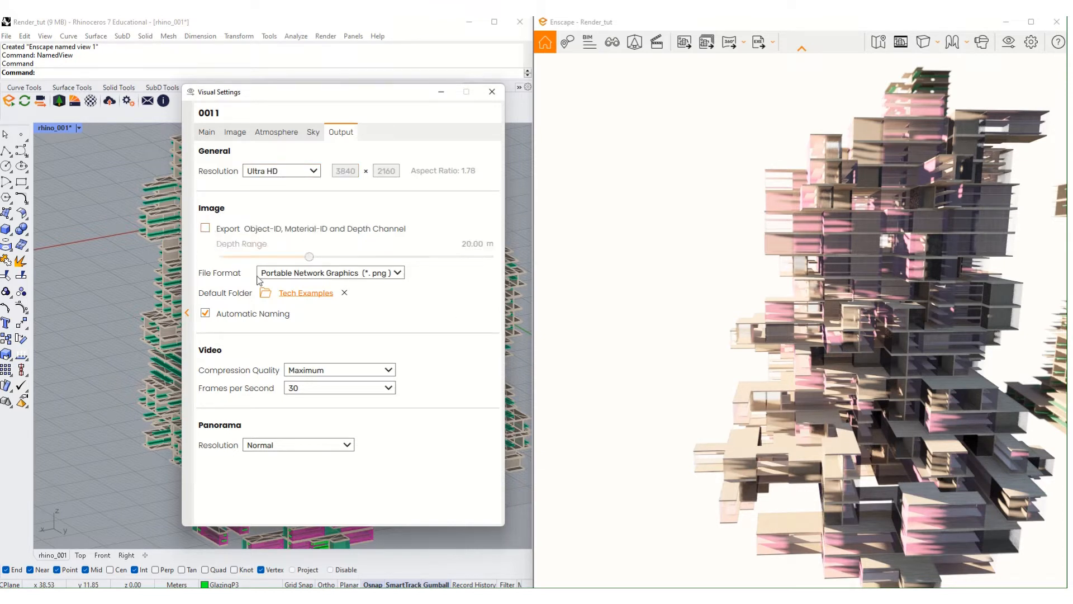
left_click(206, 229)
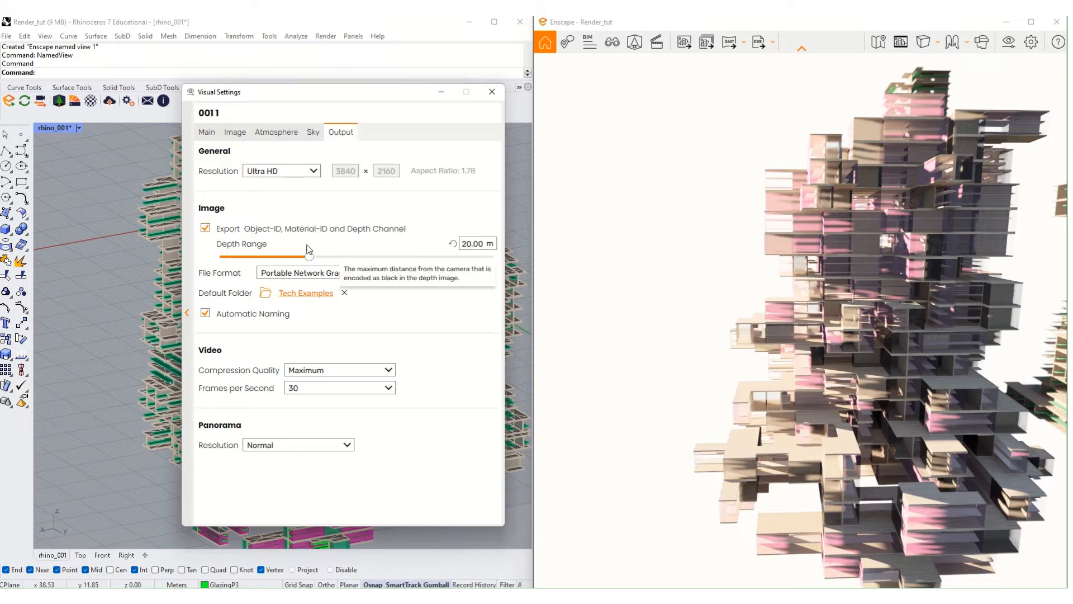
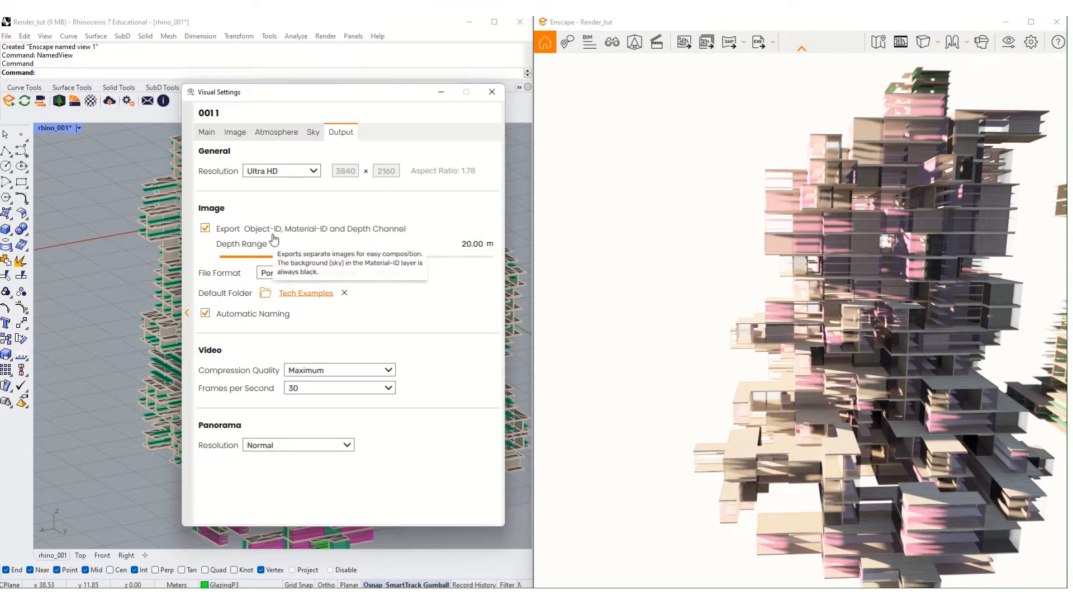
- Leave the image file format on PNG and start choosing a new default output folder
left_click(402, 272)
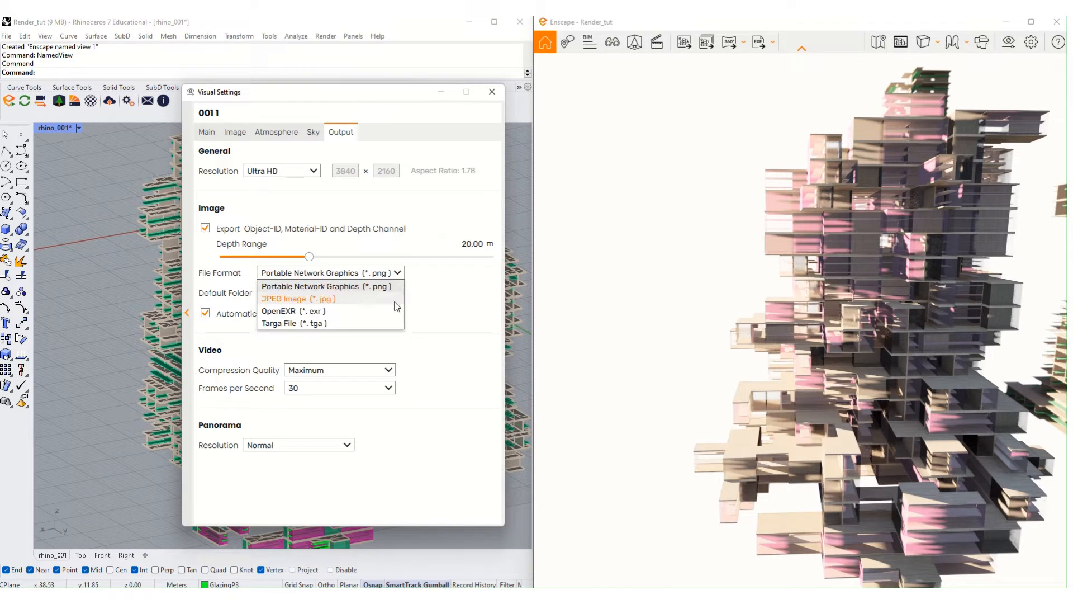
left_click(463, 300)
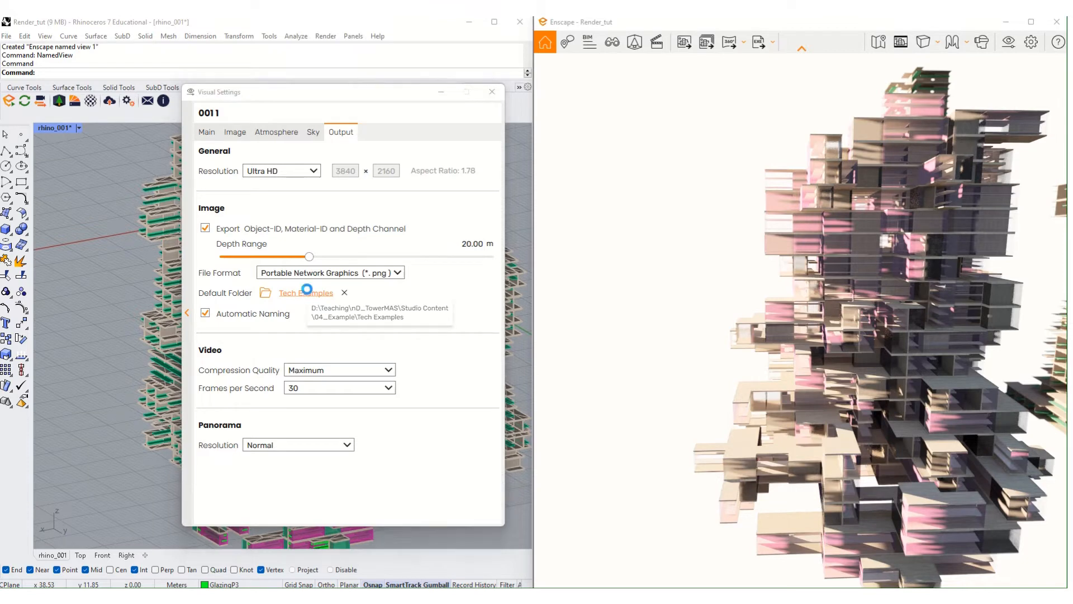
left_click(308, 291)
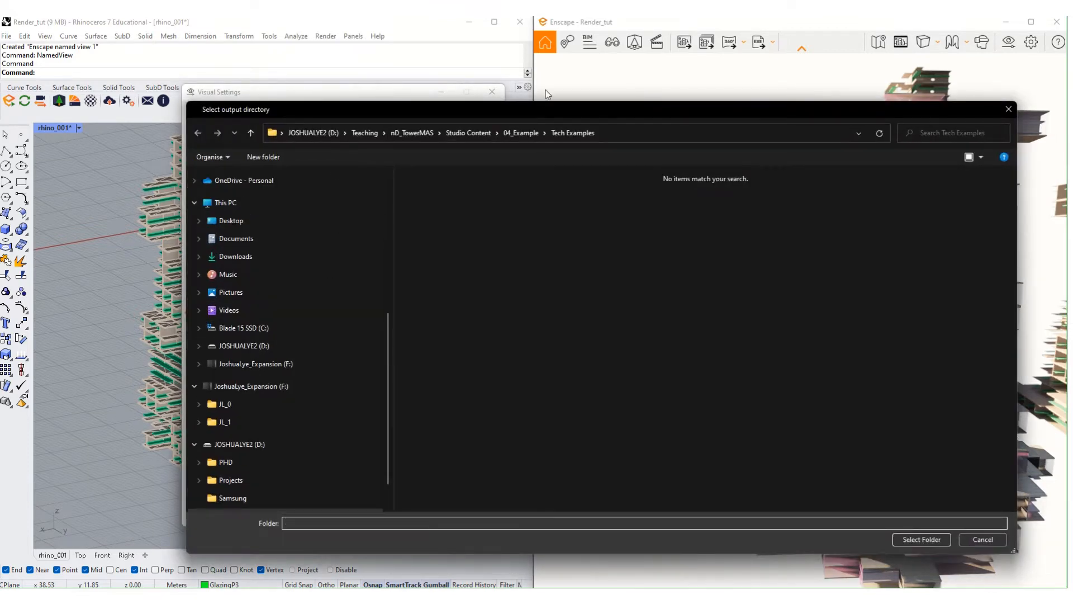
- Create a Renderings folder inside 04_Example and select it as the default output folder
left_click(522, 133)
right_click(458, 239)
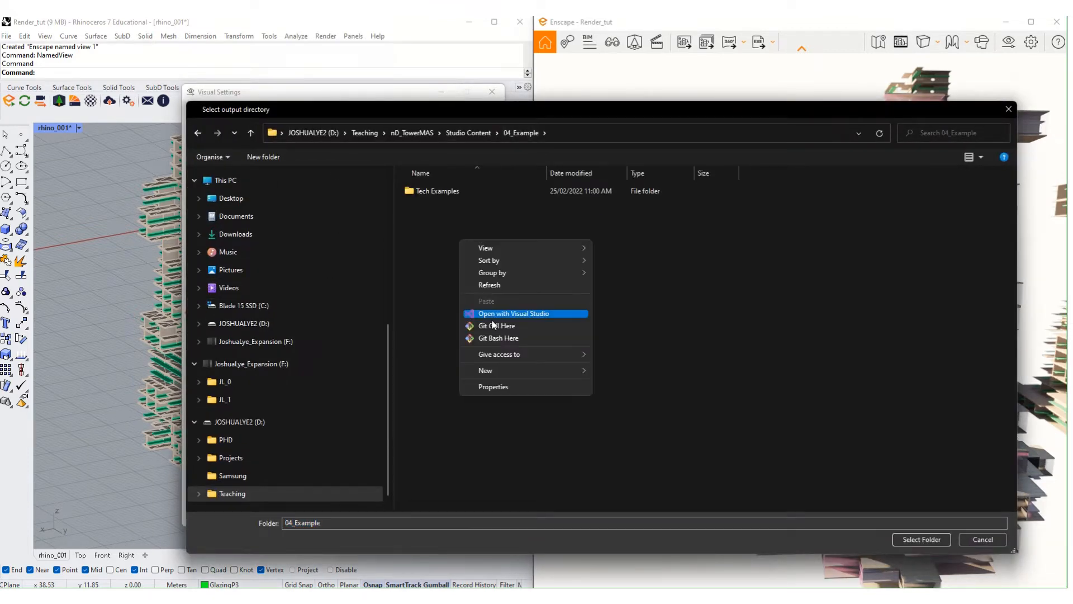
mouse_move(526, 370)
left_click(623, 371)
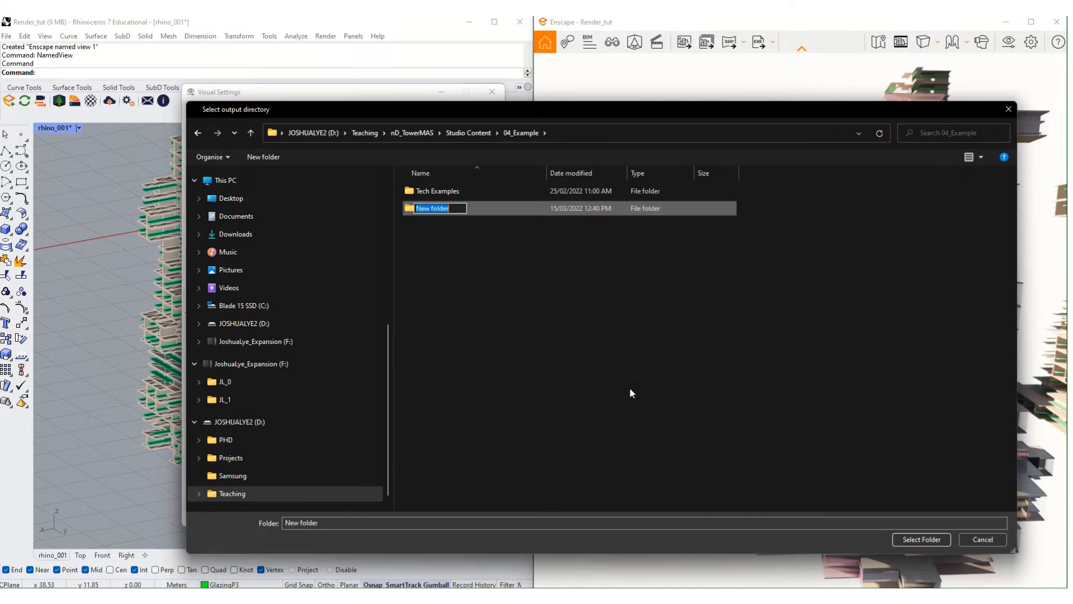
type("Renderings")
key("Return")
left_click(532, 212)
left_click(922, 540)
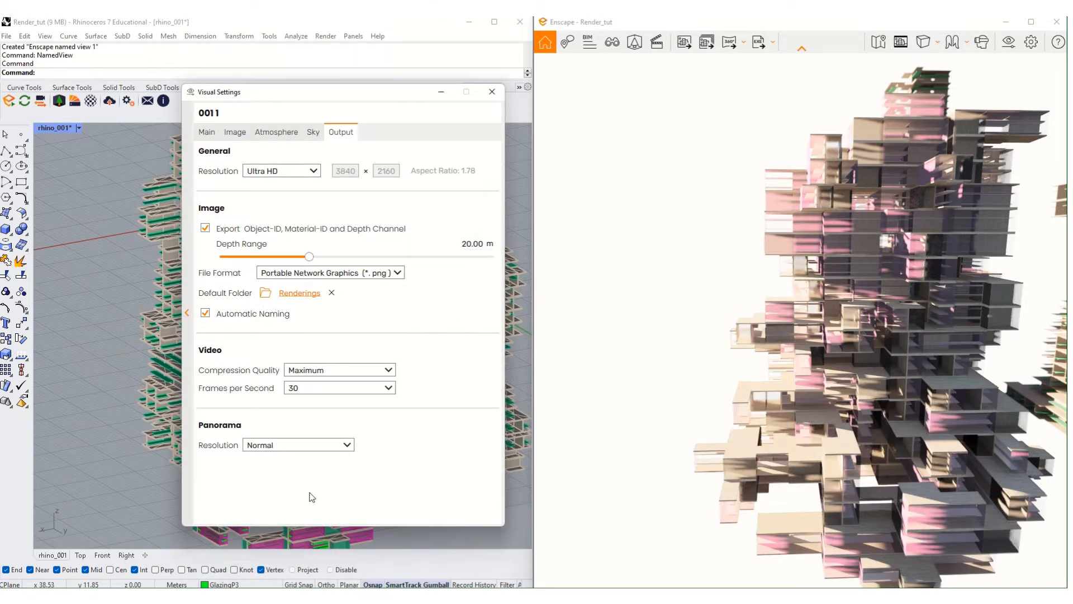
- Keep video compression at Maximum, panorama resolution unchanged and 30 fps, then close Visual Settings
left_click(374, 375)
left_click(429, 354)
left_click(294, 449)
left_click(421, 418)
left_click(365, 392)
left_click(436, 379)
left_click(491, 92)
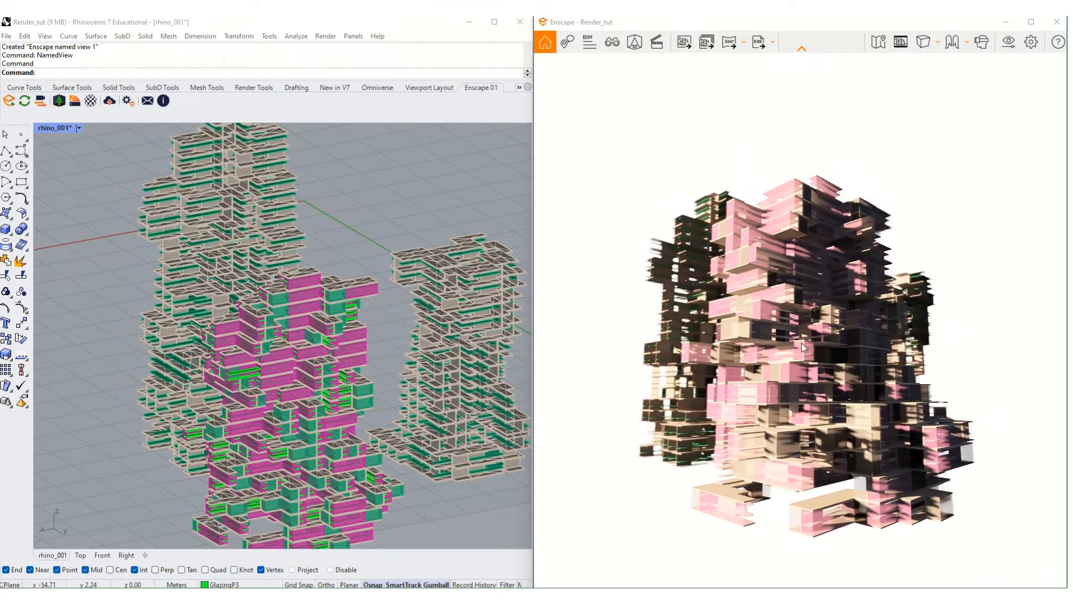
left_click(634, 42)
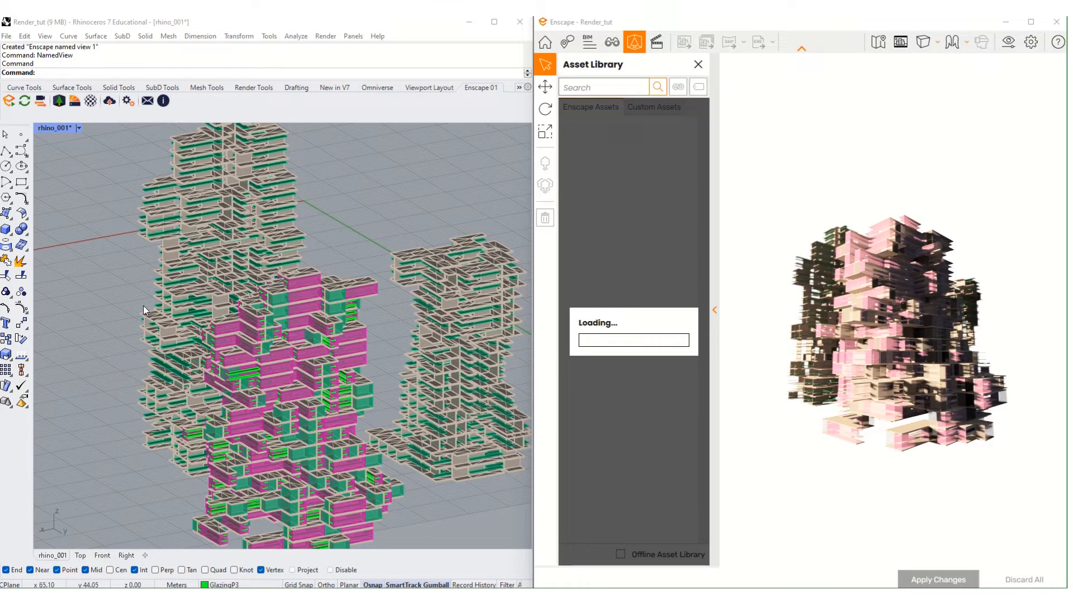
right_click_drag(226, 295, 291, 353)
scroll(302, 347, "down", 5)
right_click_drag(352, 322, 424, 250)
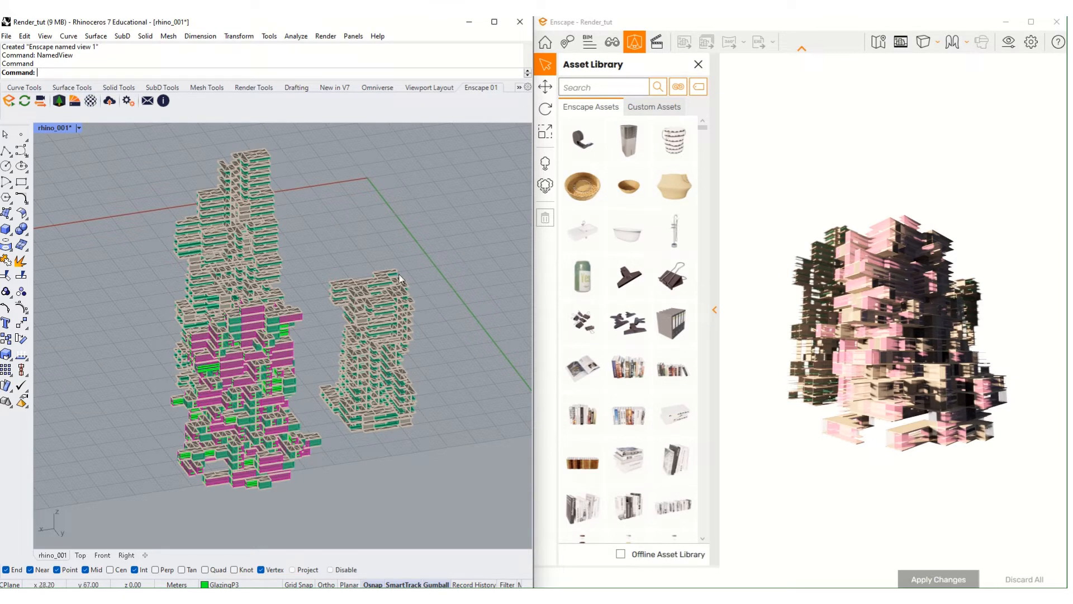
scroll(652, 380, "down", 10)
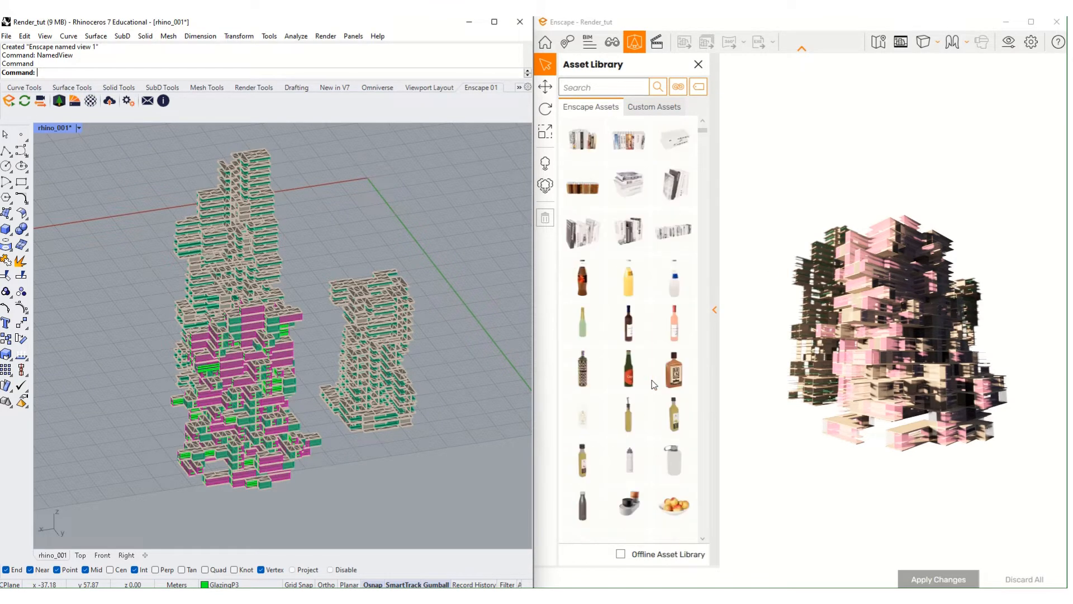
scroll(651, 369, "up", 10)
scroll(597, 258, "down", 1)
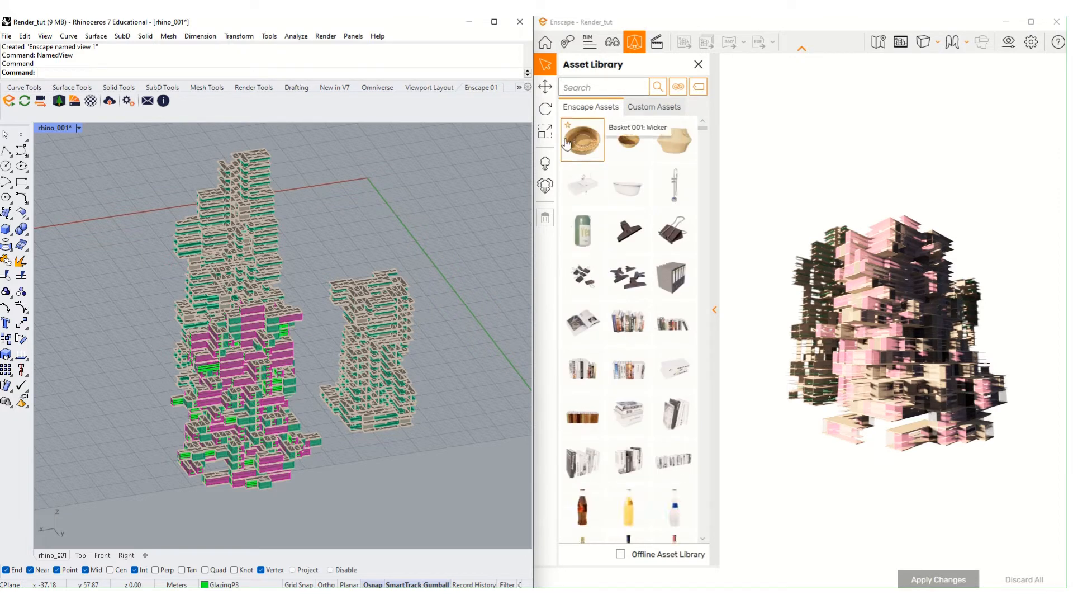
left_click(545, 185)
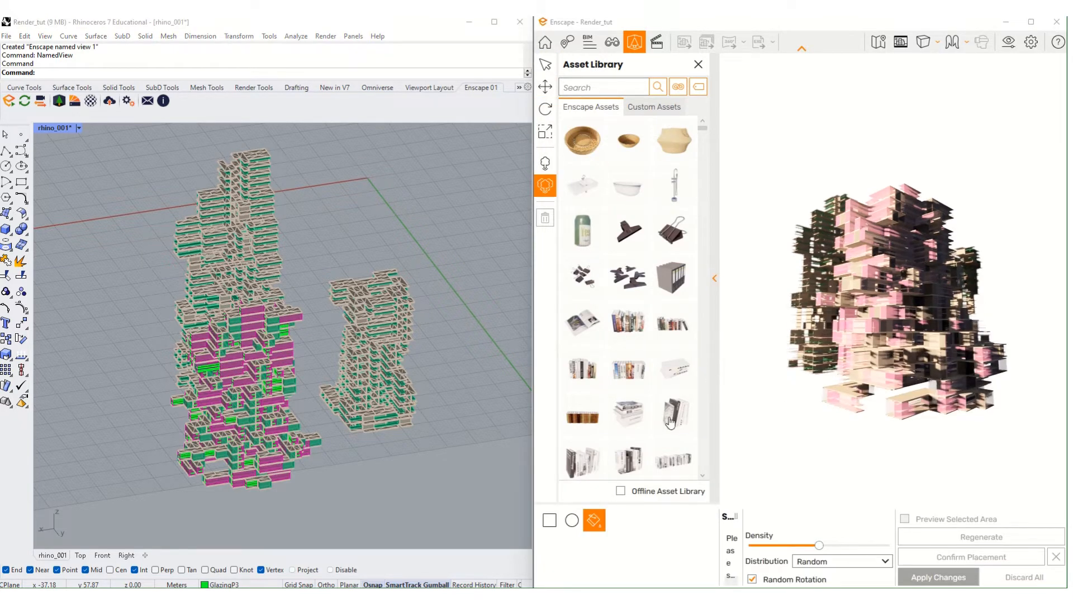
left_click(699, 65)
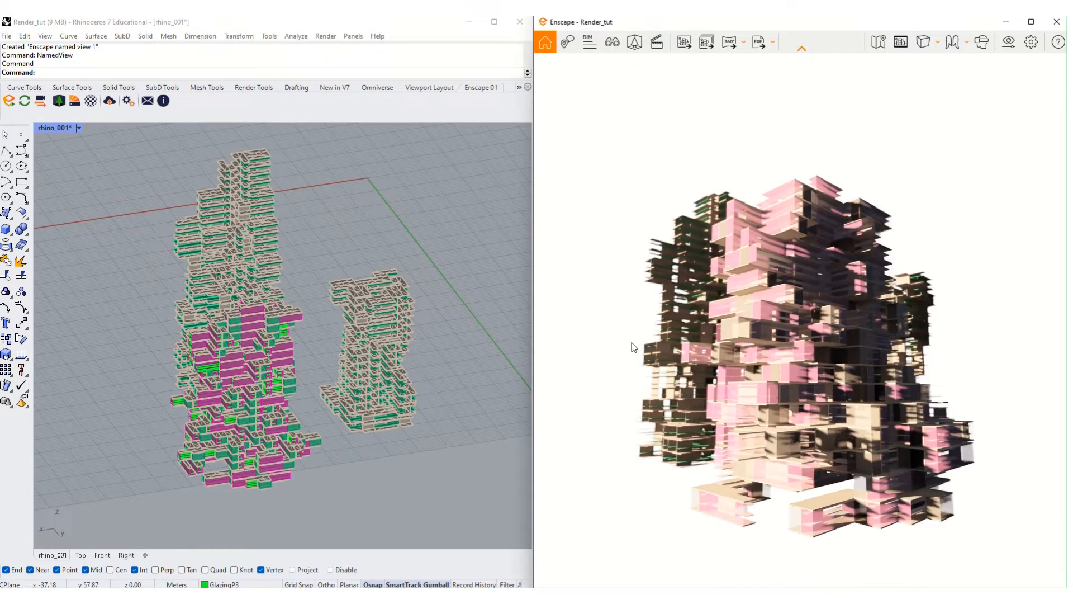
right_click_drag(497, 177, 476, 198)
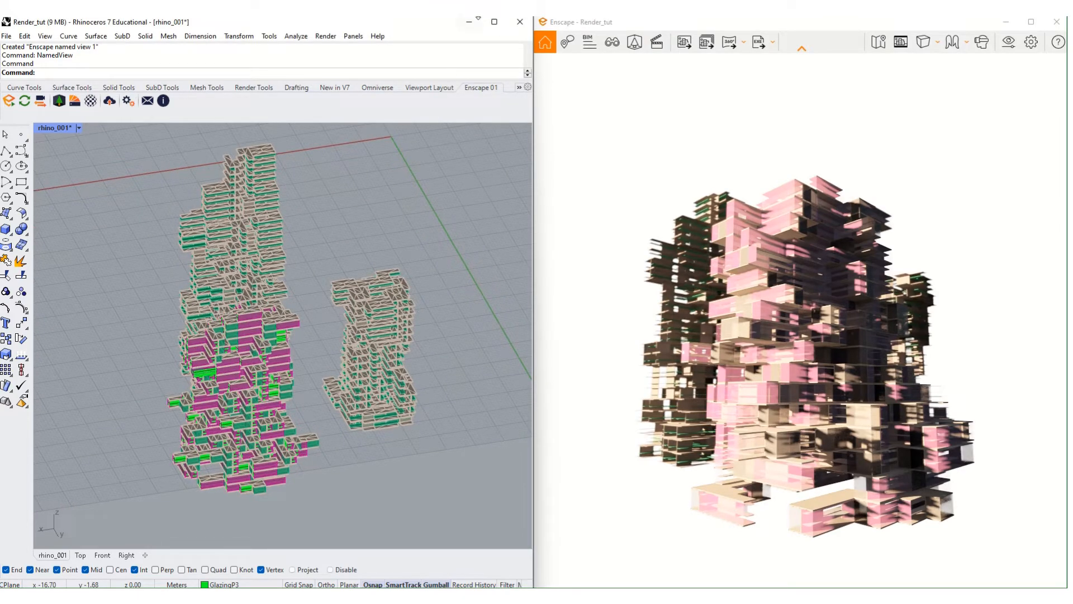
- Maximize Rhino and ungroup the pink and teal tower into separate meshes
left_click(494, 22)
right_click_drag(658, 313, 790, 344)
scroll(585, 370, "up", 5)
scroll(764, 368, "down", 6)
scroll(790, 344, "up", 2)
scroll(586, 402, "up", 10)
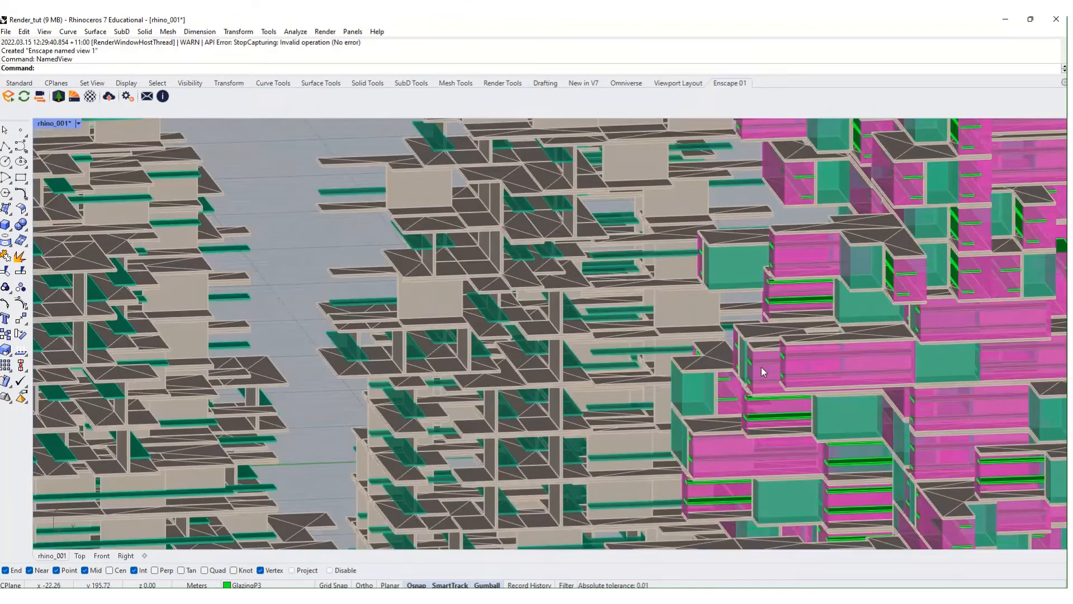
left_click(759, 346)
scroll(759, 346, "down", 4)
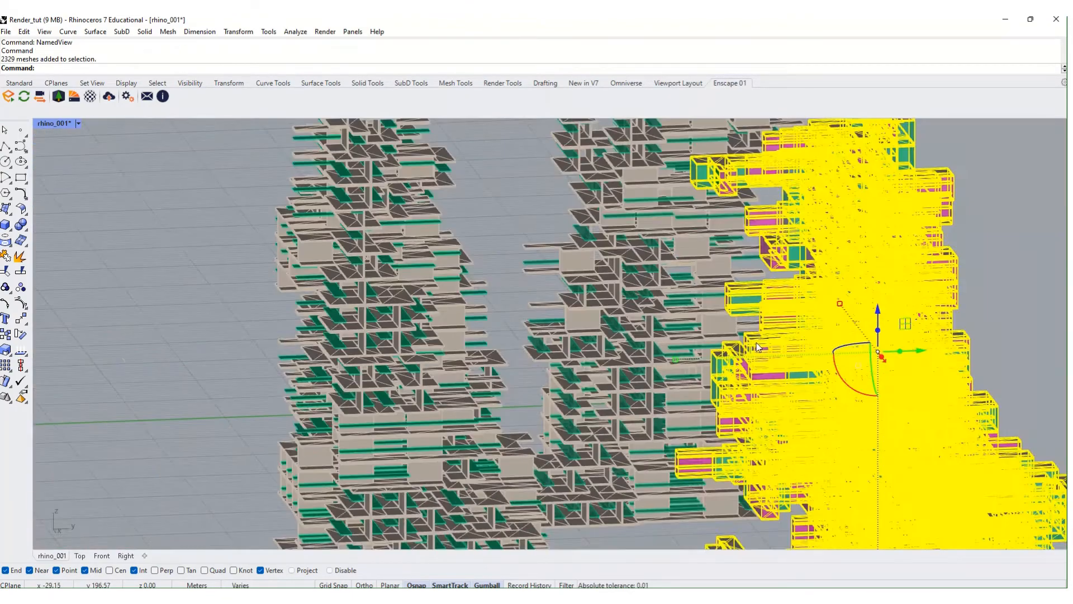
key("Return")
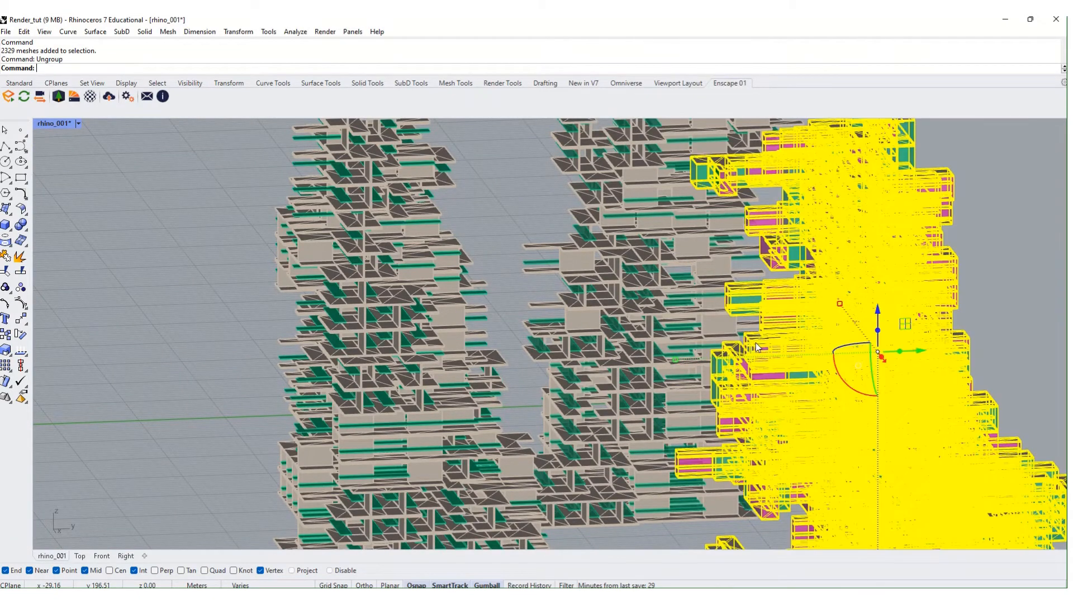
- Clear the selection and check that the tower pieces now select as individual meshes
scroll(562, 297, "down", 4)
right_click_drag(684, 181, 656, 211, "shift")
left_click(689, 184)
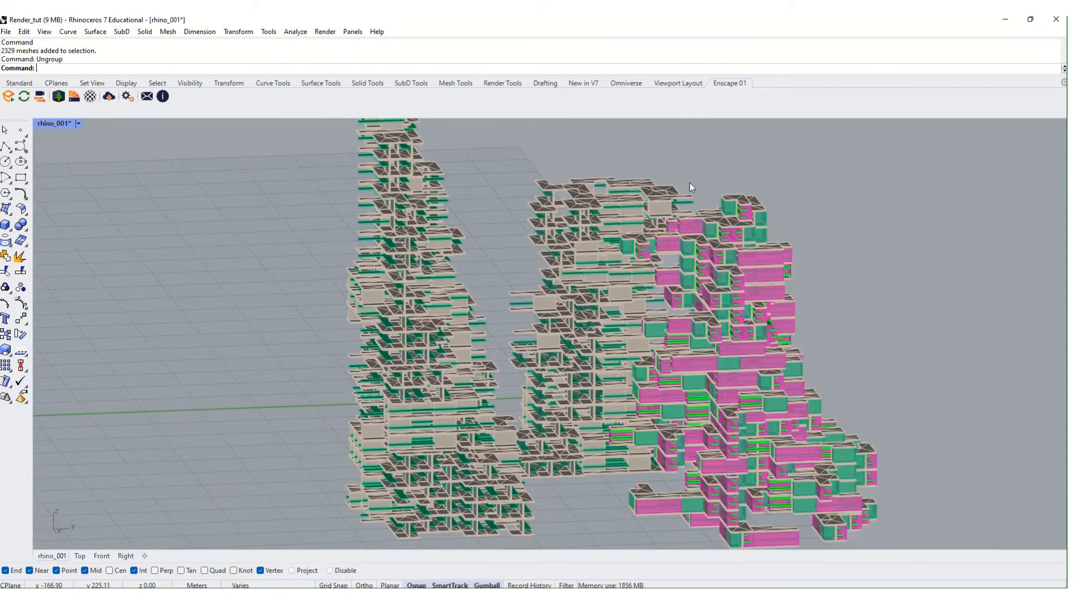
scroll(690, 185, "up", 4)
scroll(701, 216, "up", 3)
left_click(734, 236)
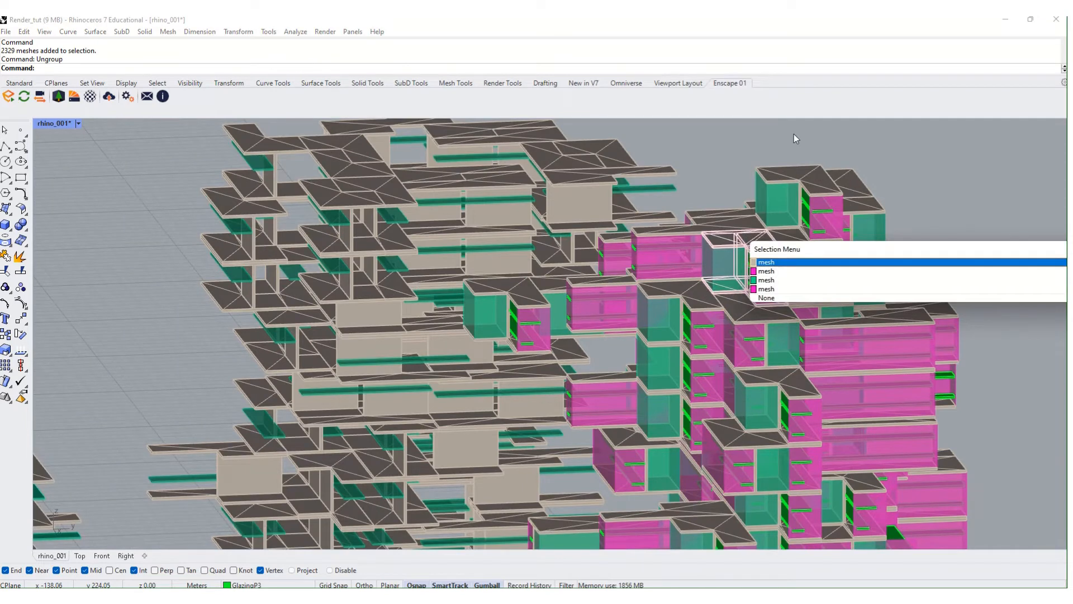
key("Escape")
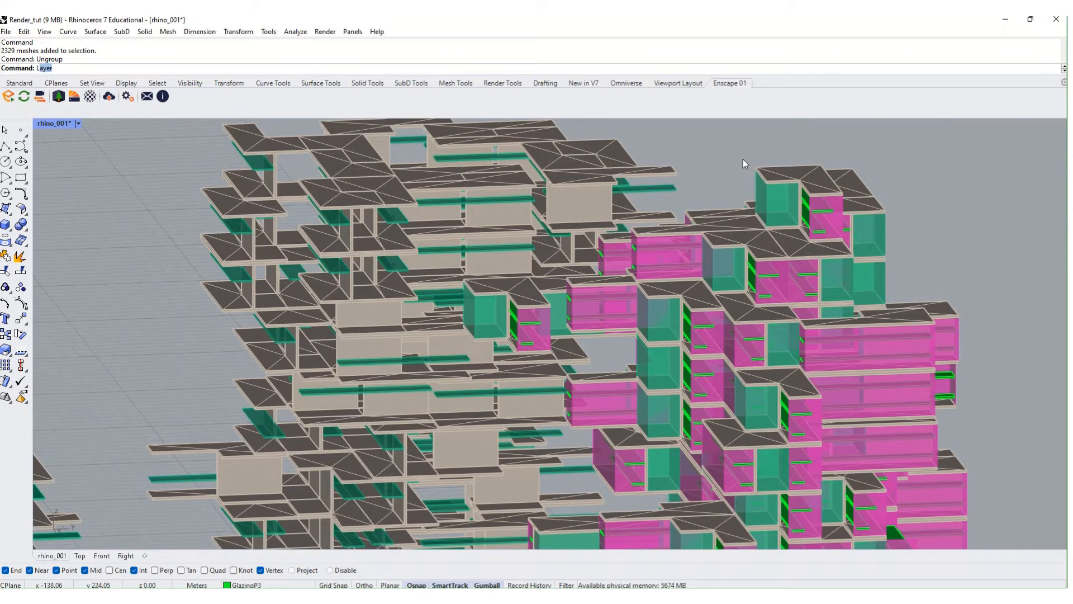
- Open the Layers panel, move it to the viewport's right side, and view the towers from above
key("Return")
left_click_drag(101, 135, 1071, 184)
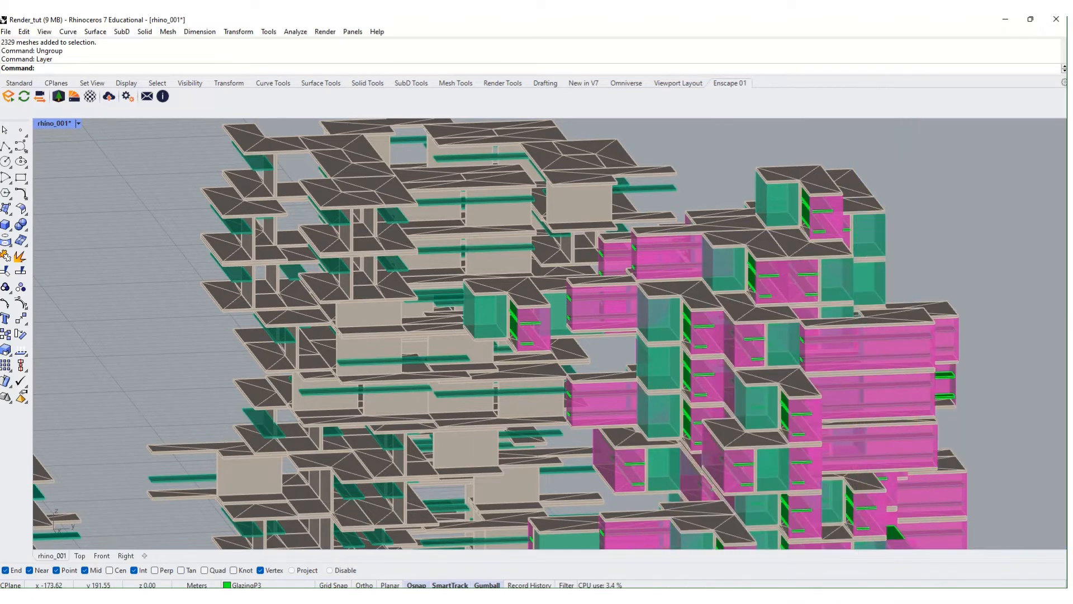
scroll(517, 229, "down", 8)
right_click_drag(520, 223, 490, 286)
right_click_drag(497, 249, 462, 262, "shift")
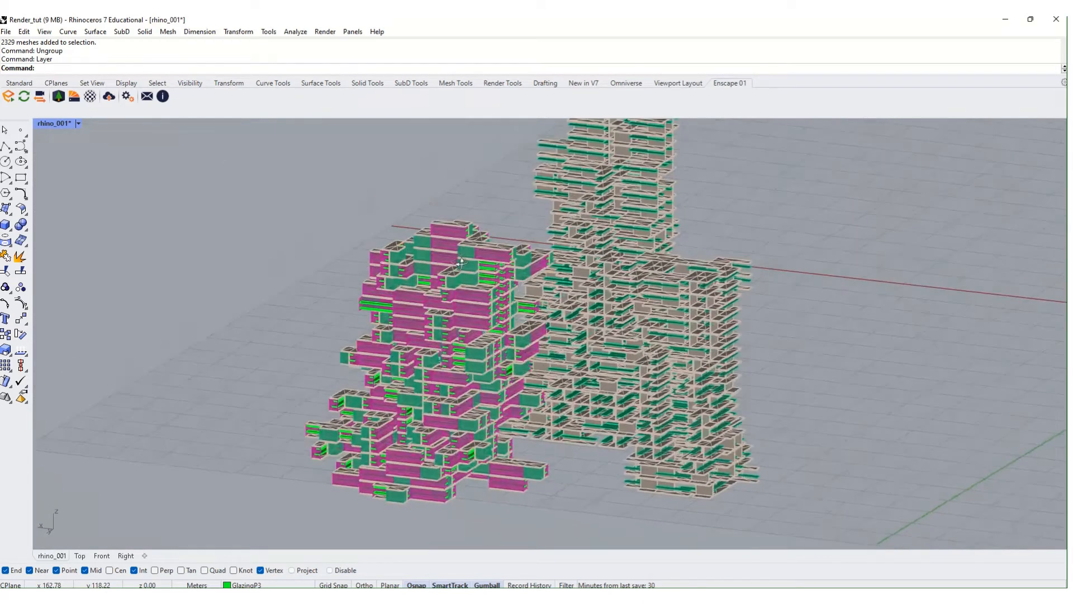
scroll(461, 263, "down", 2)
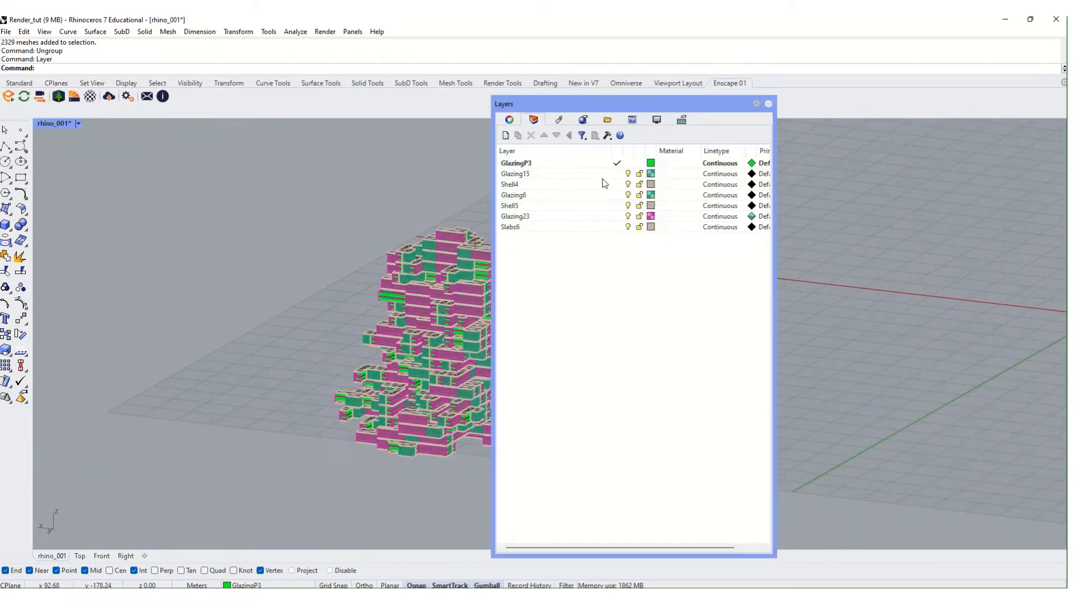
- In the Materials tab, create an Enscape-type material called Wood_CLT and slide the panel aside
left_click(558, 119)
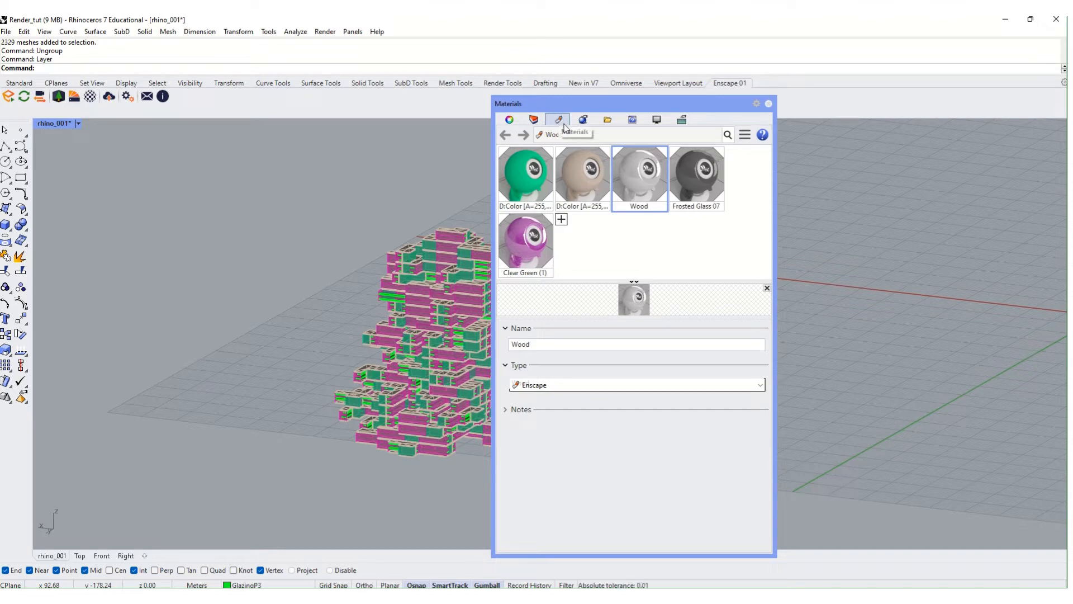
left_click(561, 220)
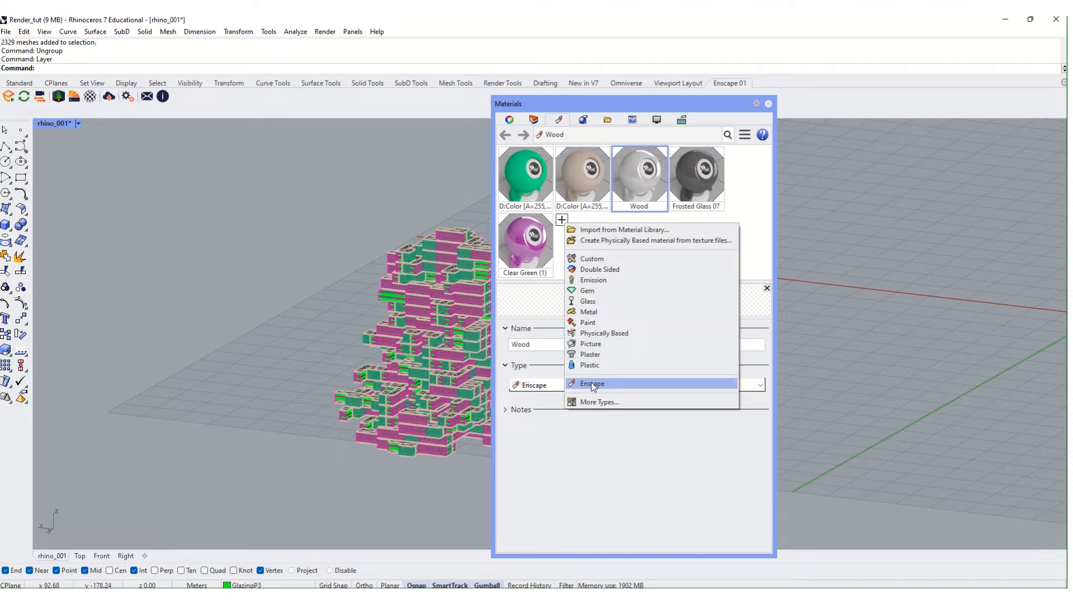
left_click(593, 383)
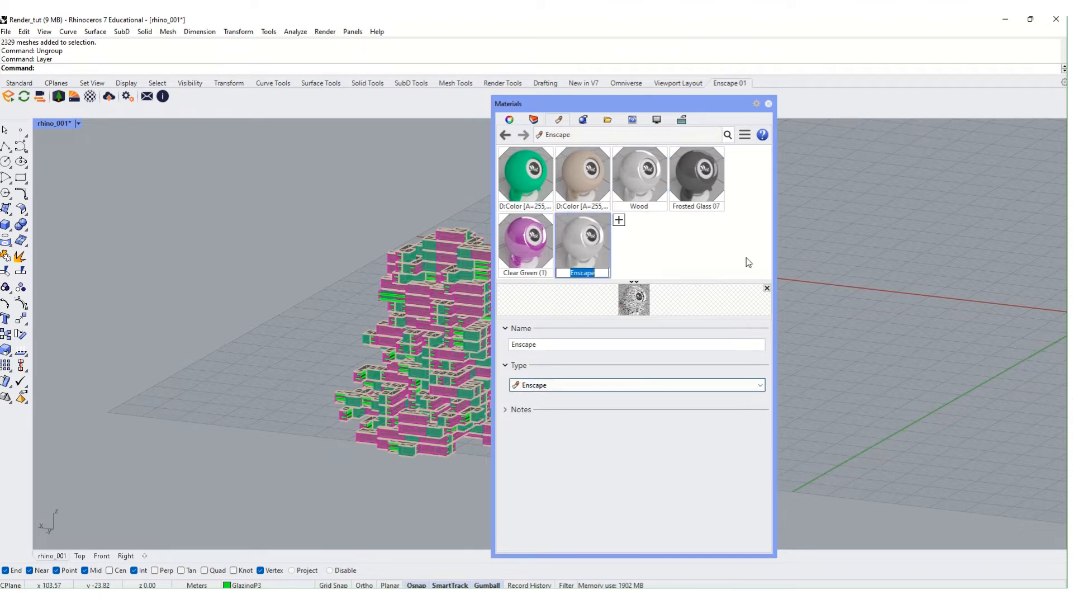
type("Wood")
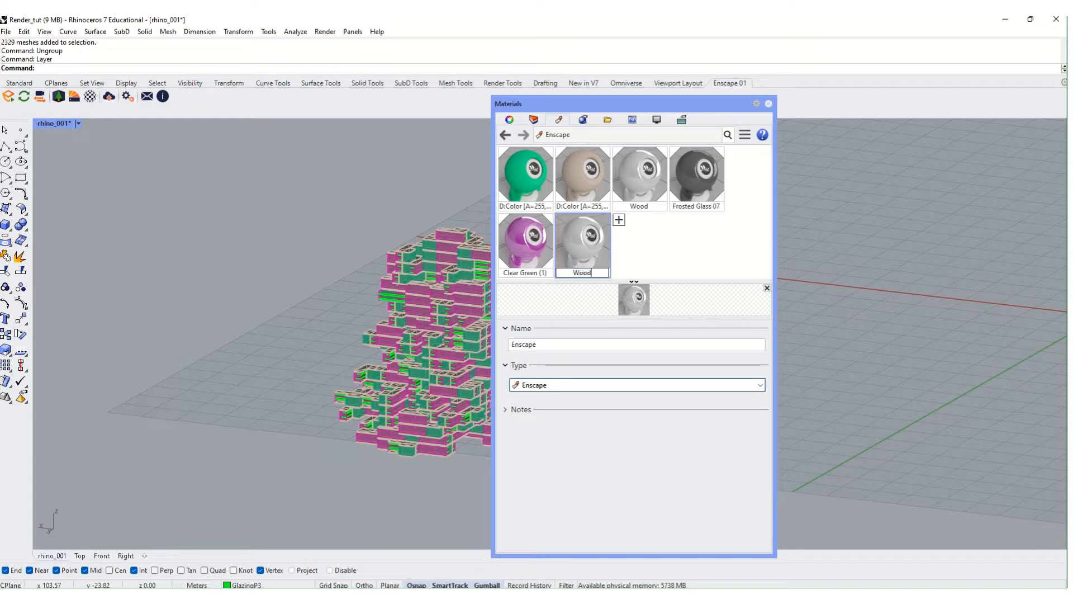
type("_")
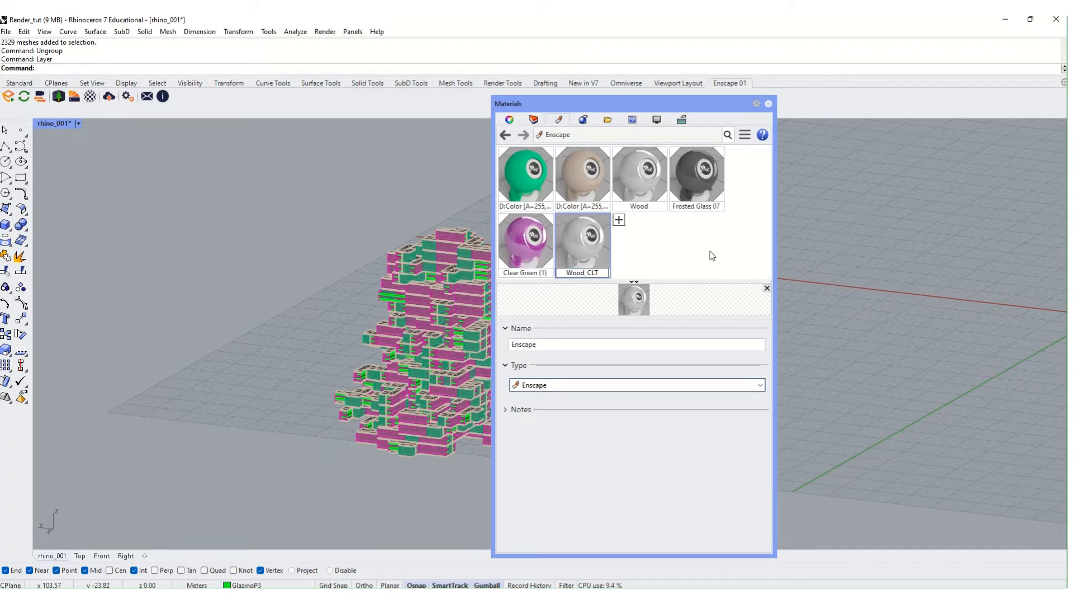
type("CLT")
key("Return")
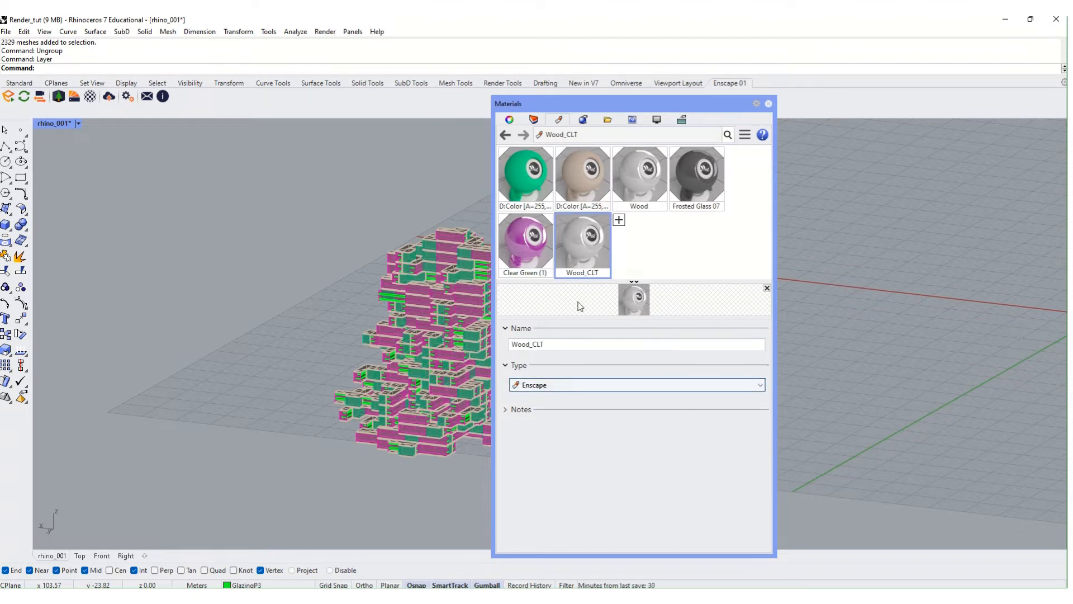
left_click_drag(764, 104, 944, 101)
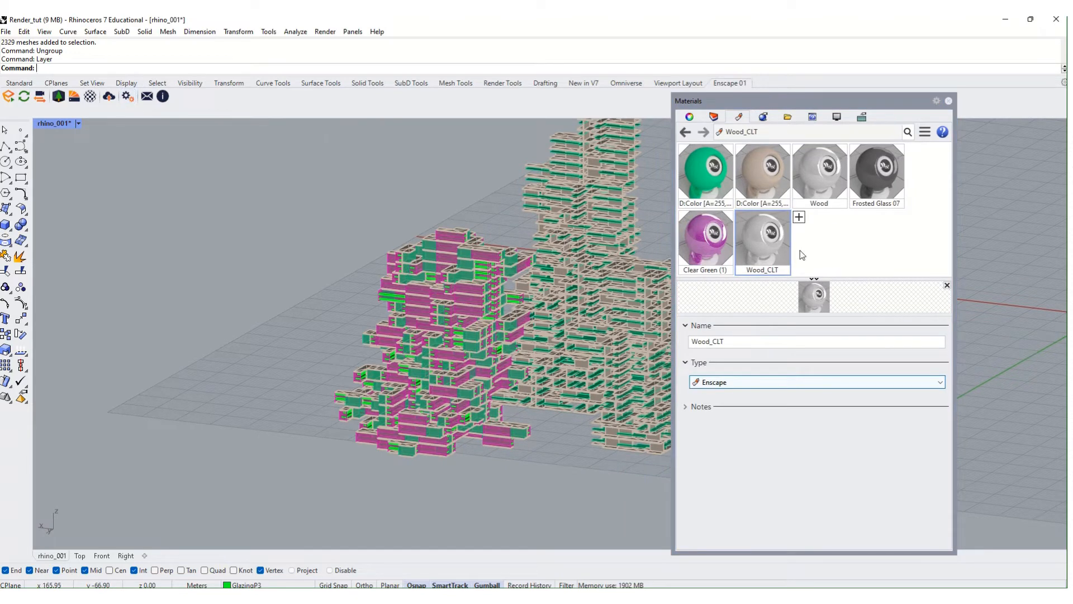
- Open the Enscape Material Editor showing Clear Green, CLTTIMBER, Frosted Glass 07 and Wood
left_click(770, 168)
scroll(773, 410, "down", 5)
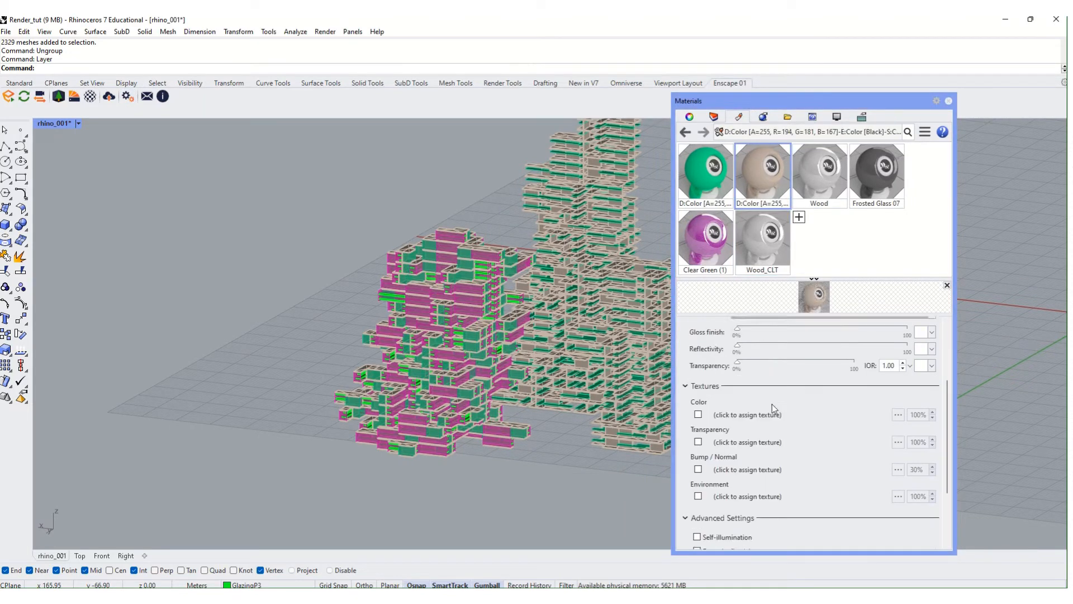
scroll(804, 405, "up", 3)
scroll(803, 406, "up", 2)
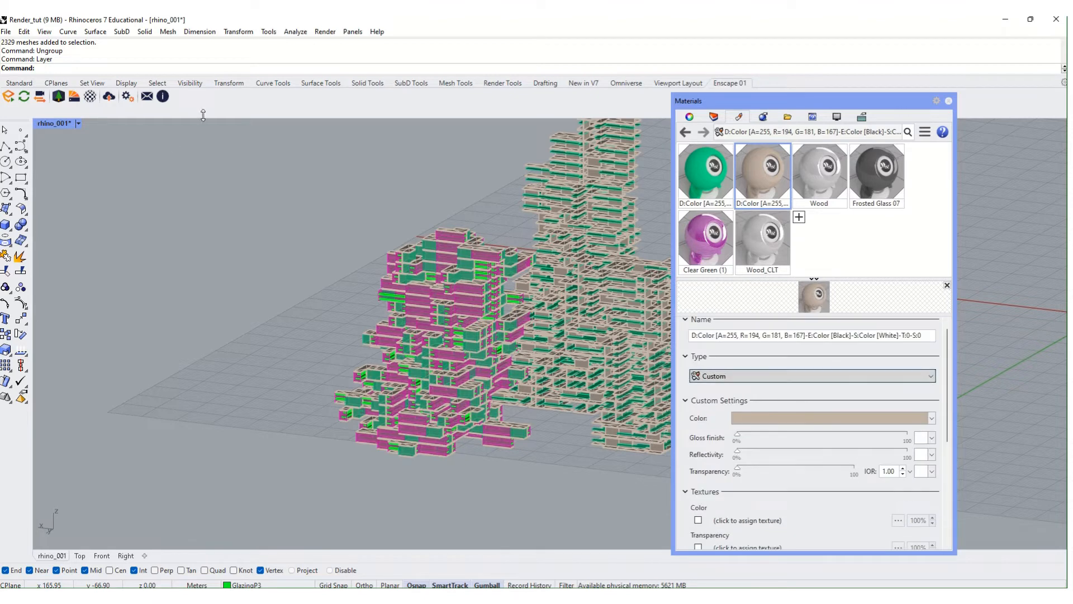
left_click(90, 98)
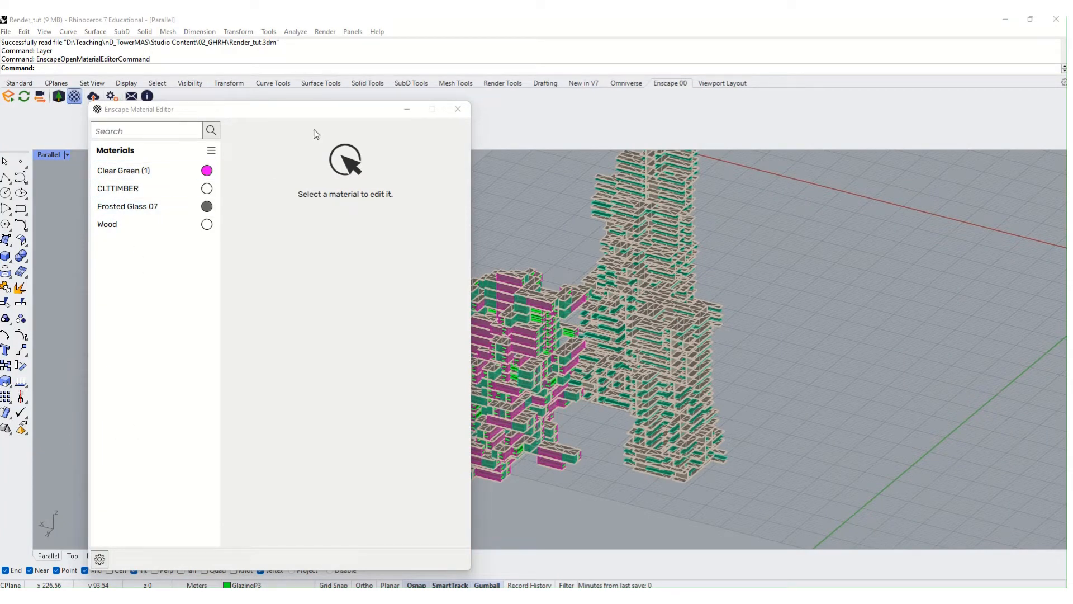
- Open the CLTTIMBER material in the editor and keep its type as Generic
left_click_drag(310, 111, 246, 87)
left_click(48, 166)
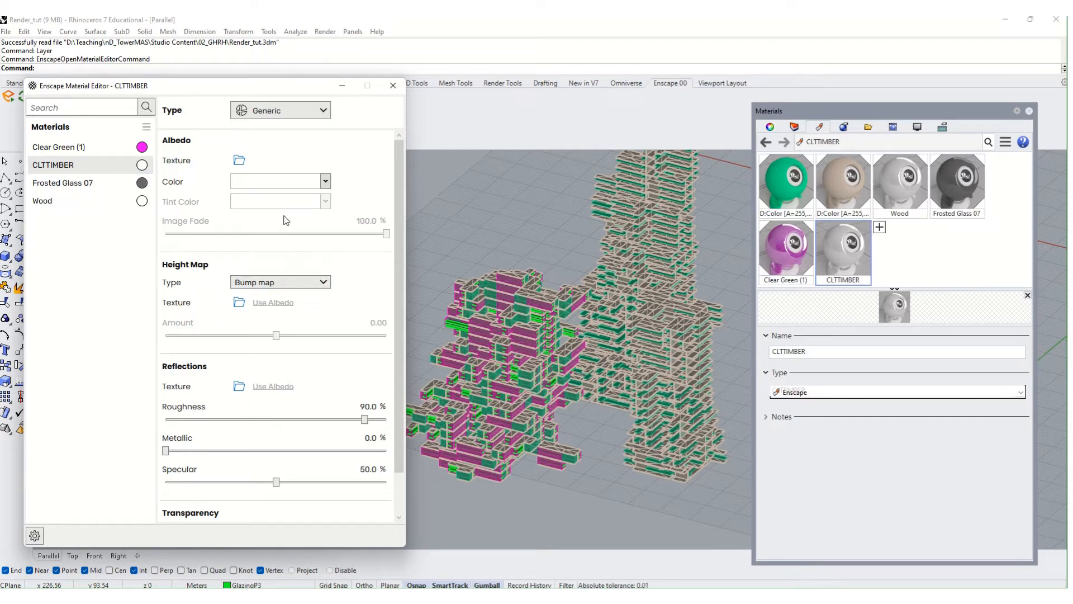
left_click(286, 114)
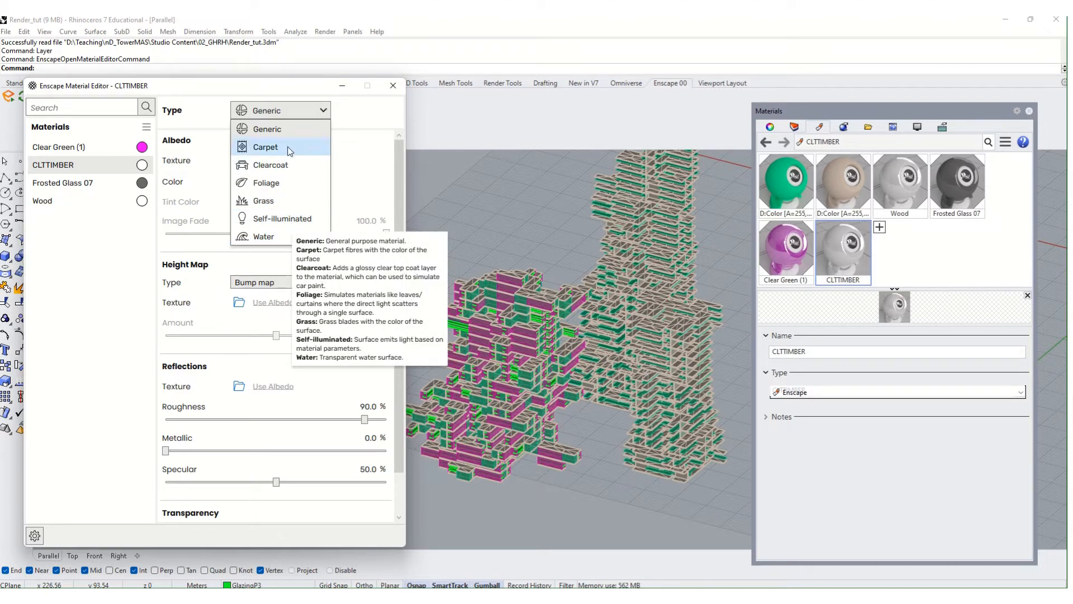
left_click(368, 139)
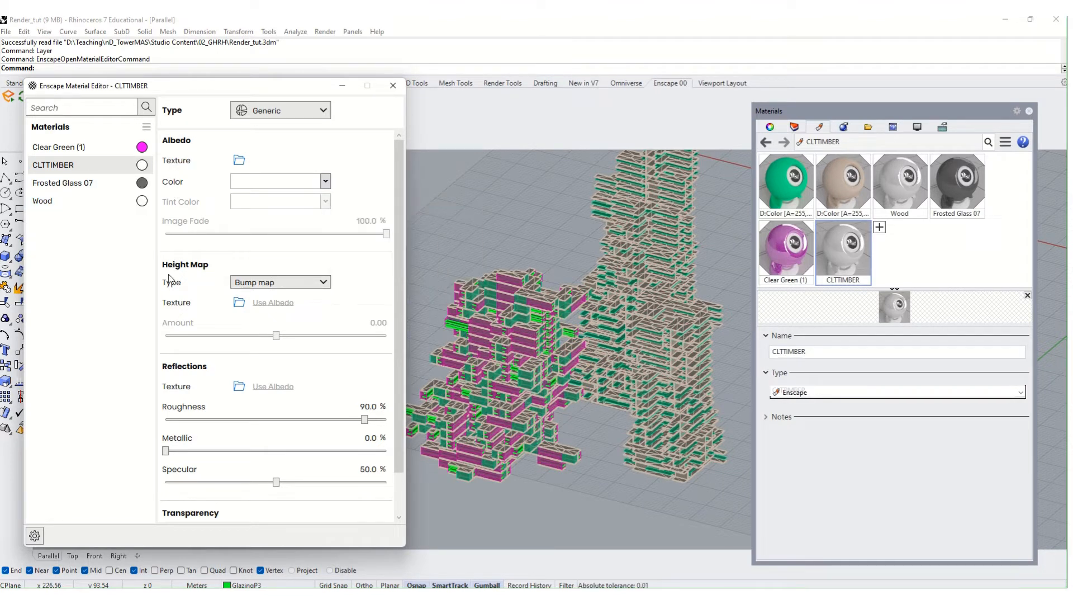
- Review CLTTIMBER's settings, then switch to the browser showing Enscape's licence page
scroll(289, 334, "down", 2)
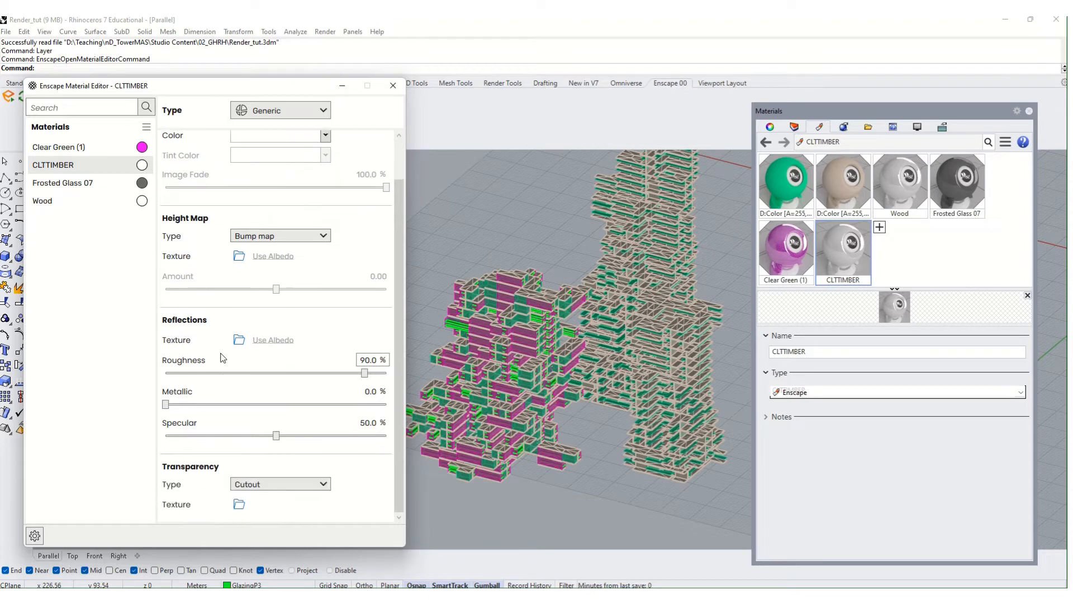
scroll(306, 463, "up", 2)
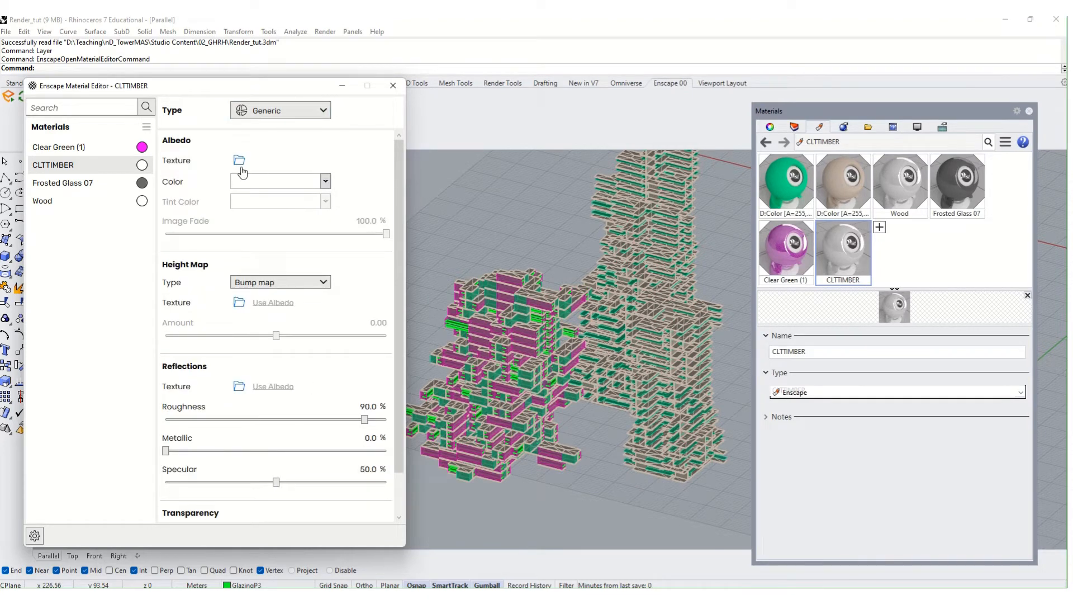
left_click(582, 597)
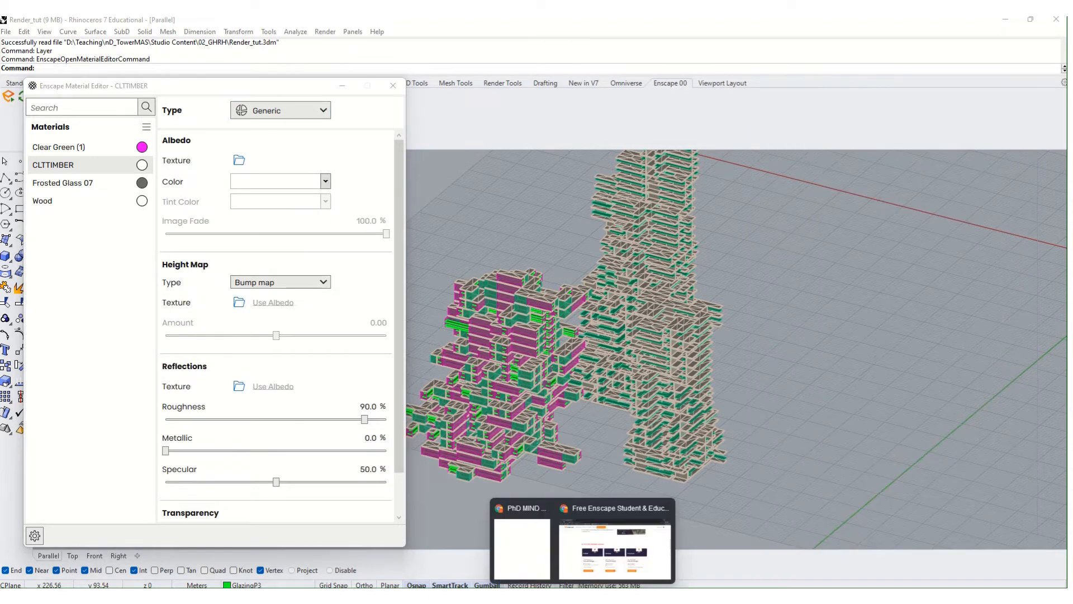
left_click(609, 546)
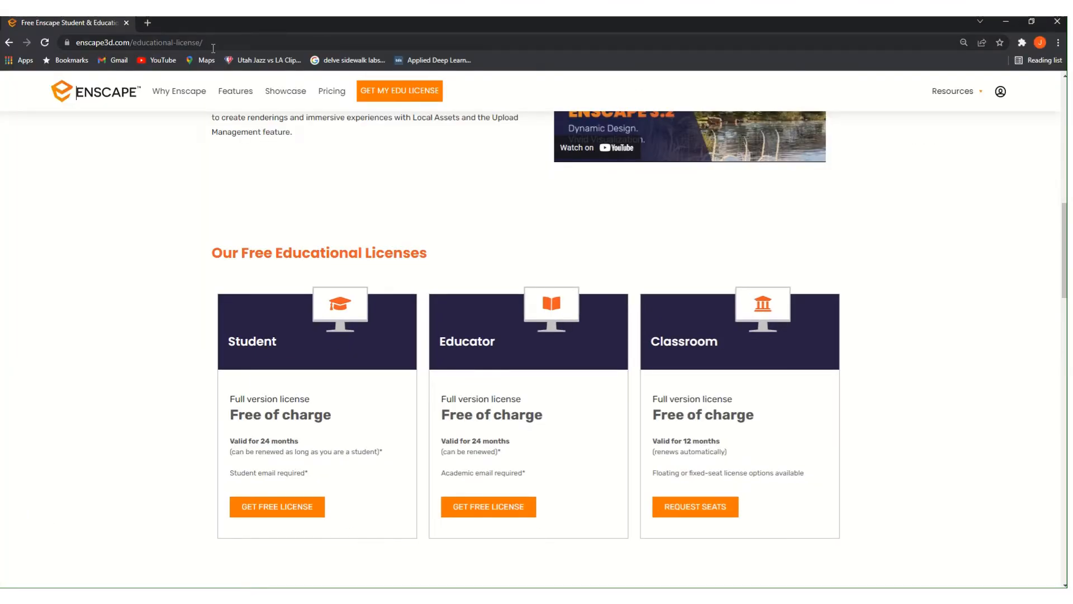
- Search Google Images for 'clt timber texture' and preview several CLT images, including CLTPLUS
left_click(147, 23)
type("clt ti")
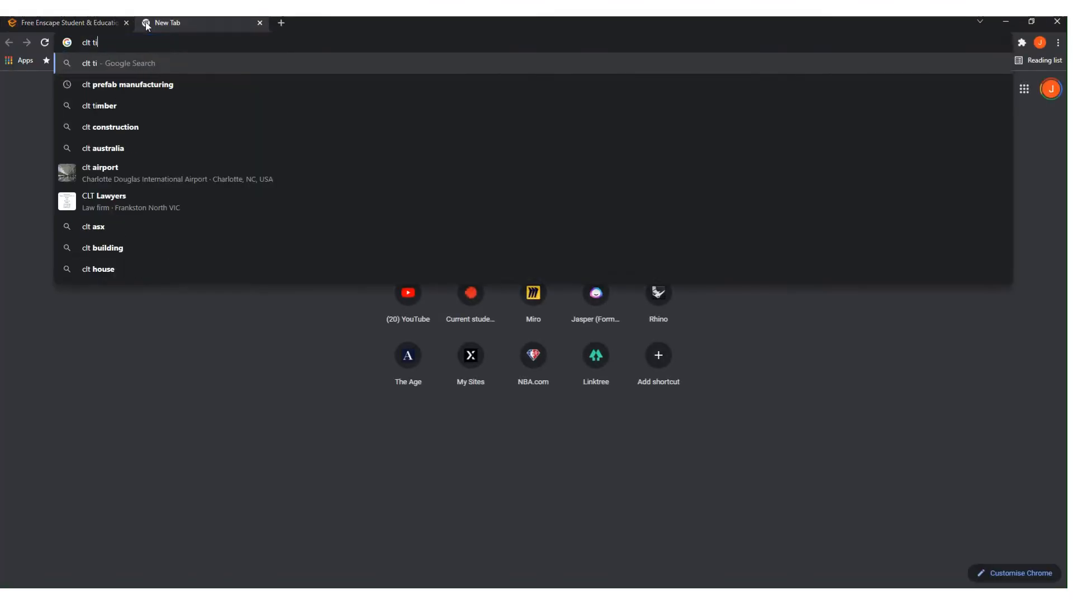
type("mber ")
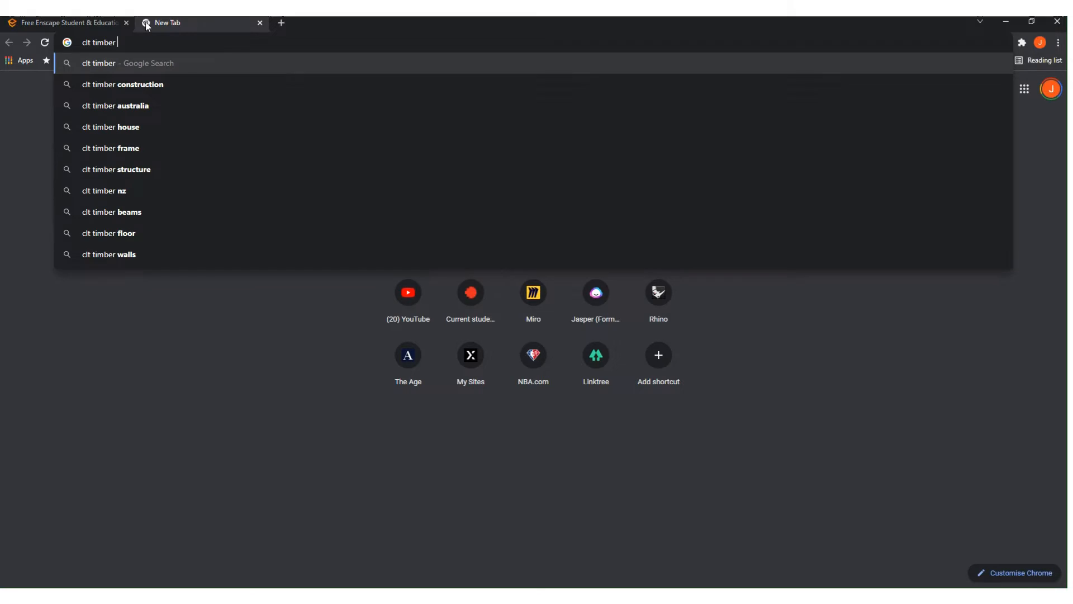
type("texture")
key("Return")
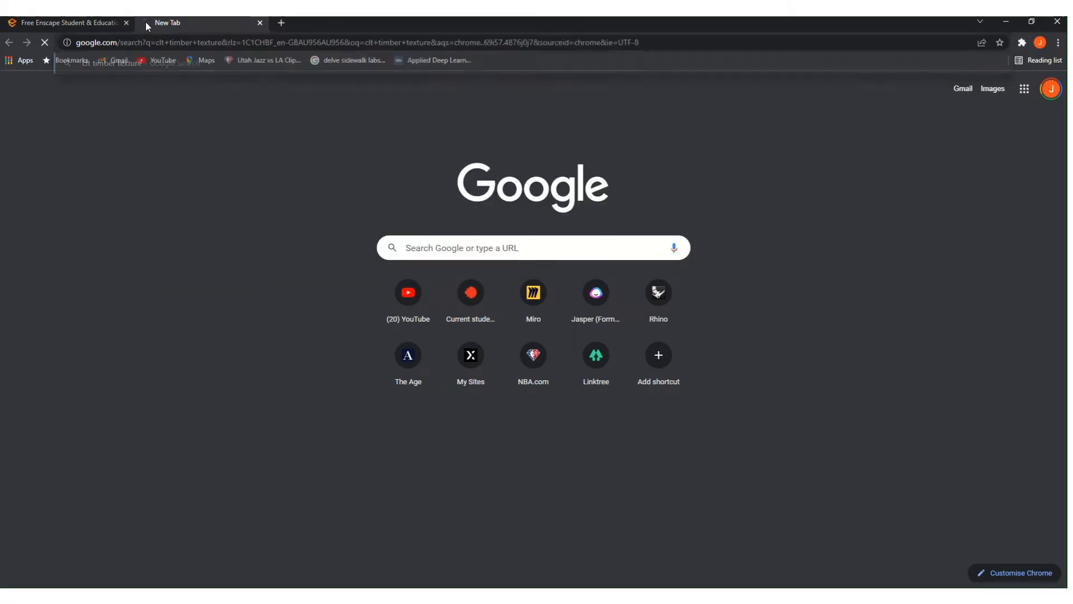
left_click(138, 126)
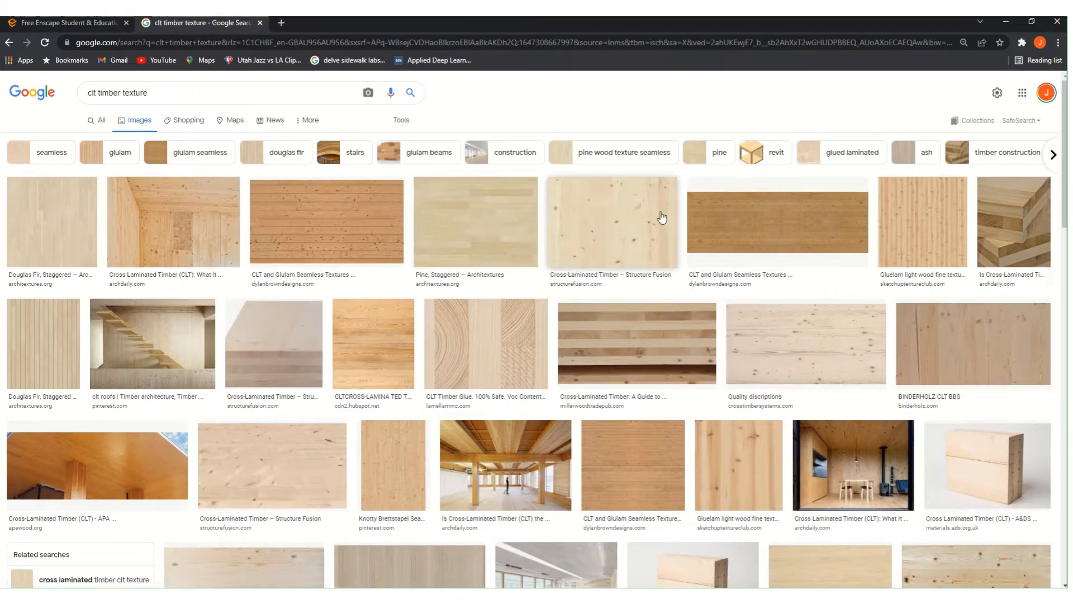
left_click(614, 212)
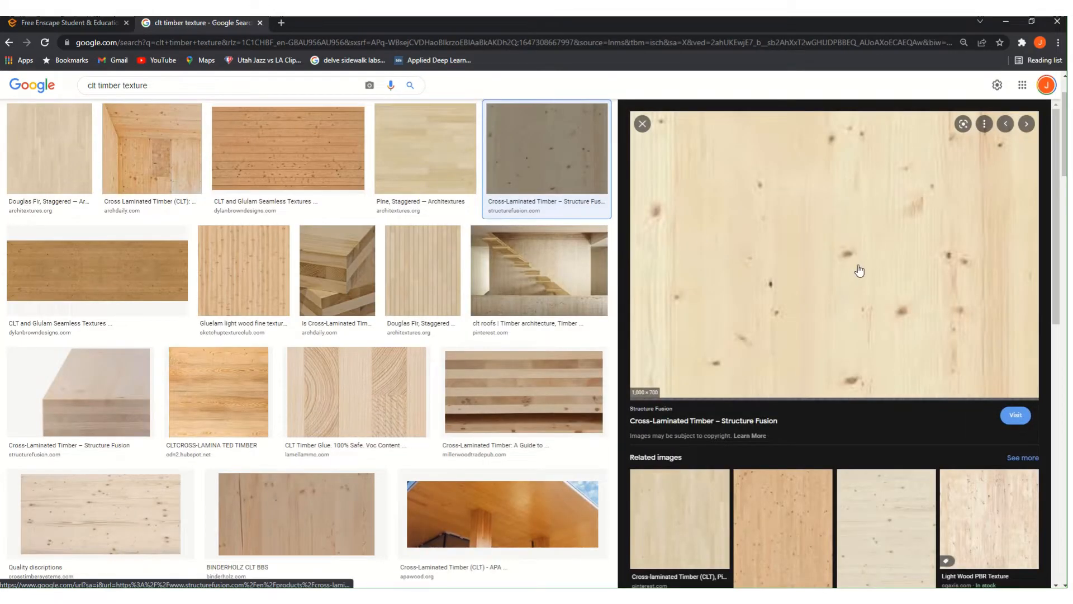
scroll(862, 304, "down", 2)
left_click(900, 394)
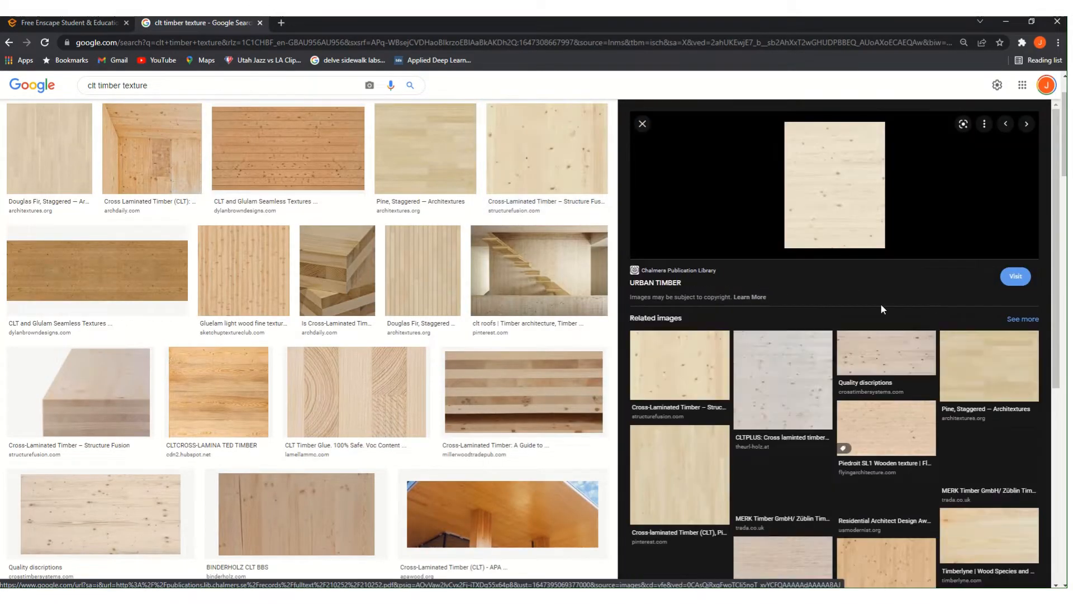
left_click(746, 375)
scroll(788, 283, "up", 2)
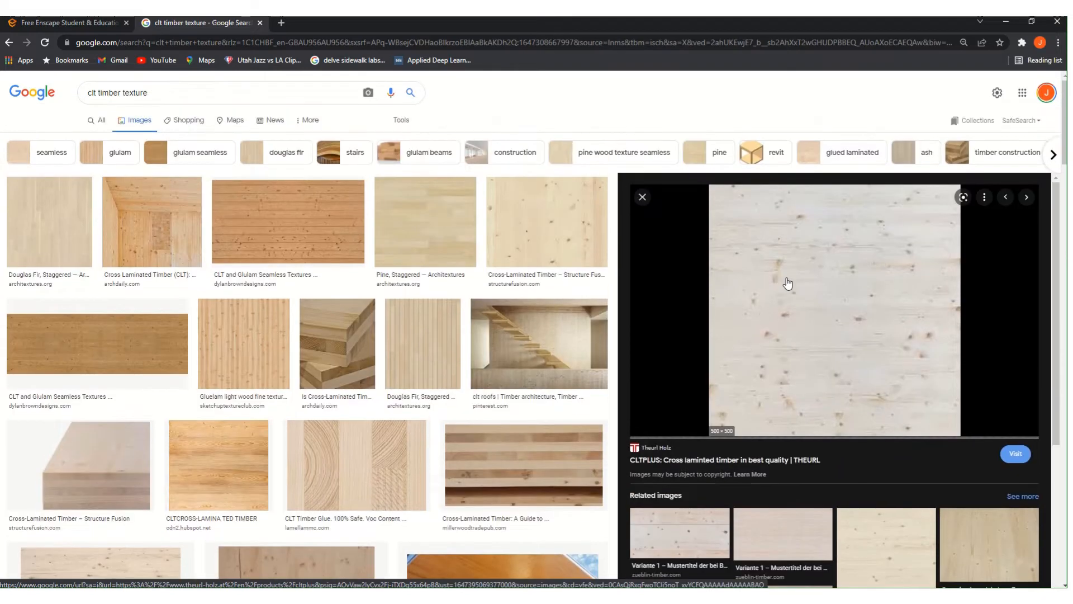
left_click(811, 331)
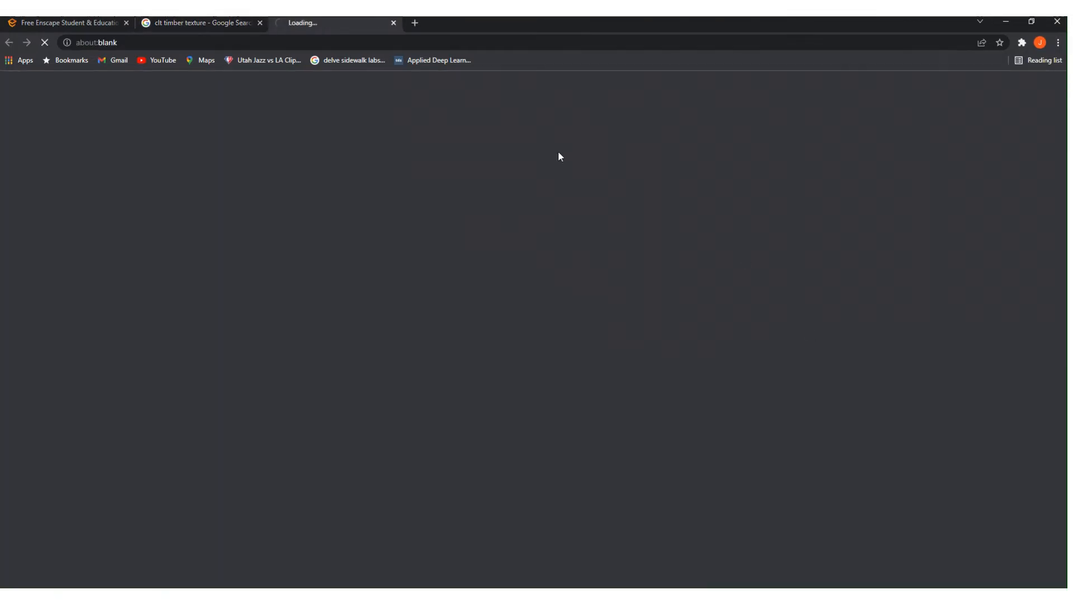
left_click(229, 29)
- Open the full-size CLTPLUS image and save it as CLTtimber.webp in 02_GHRH
right_click(825, 266)
left_click(872, 387)
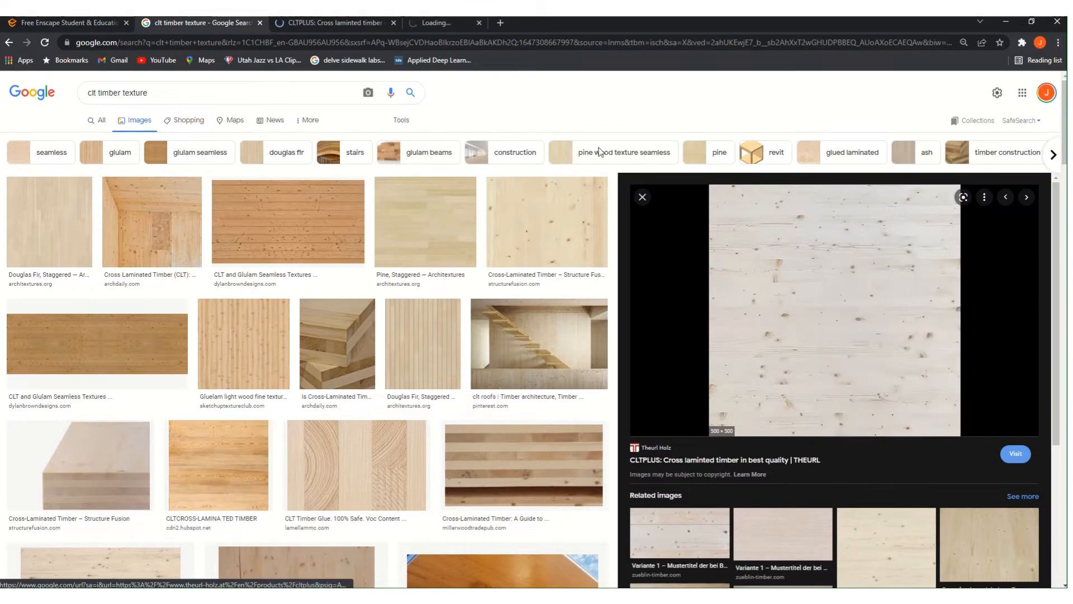
left_click(470, 21)
right_click(519, 300)
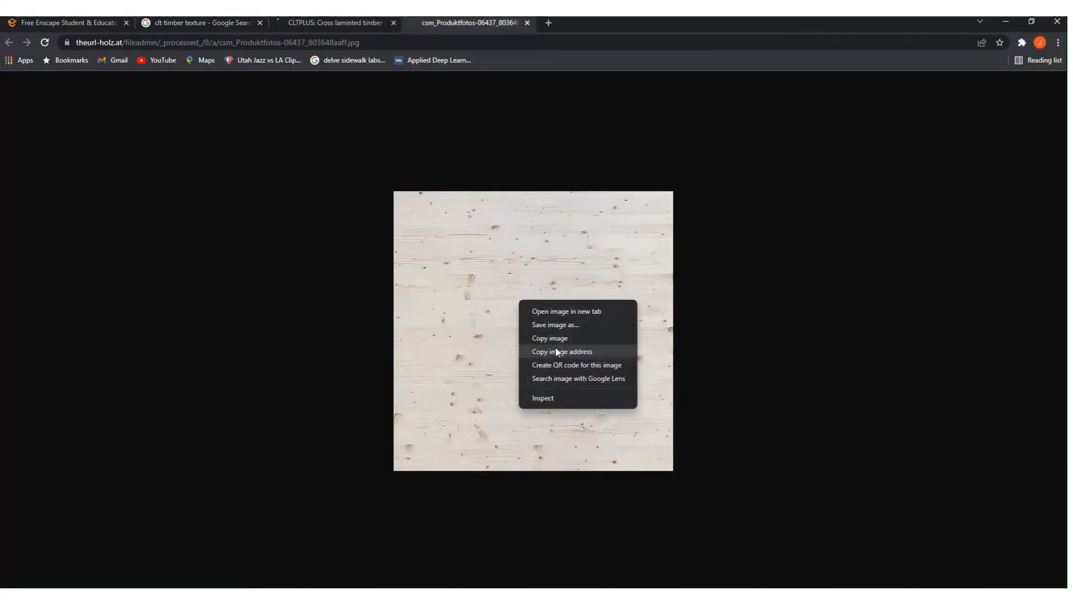
left_click(557, 325)
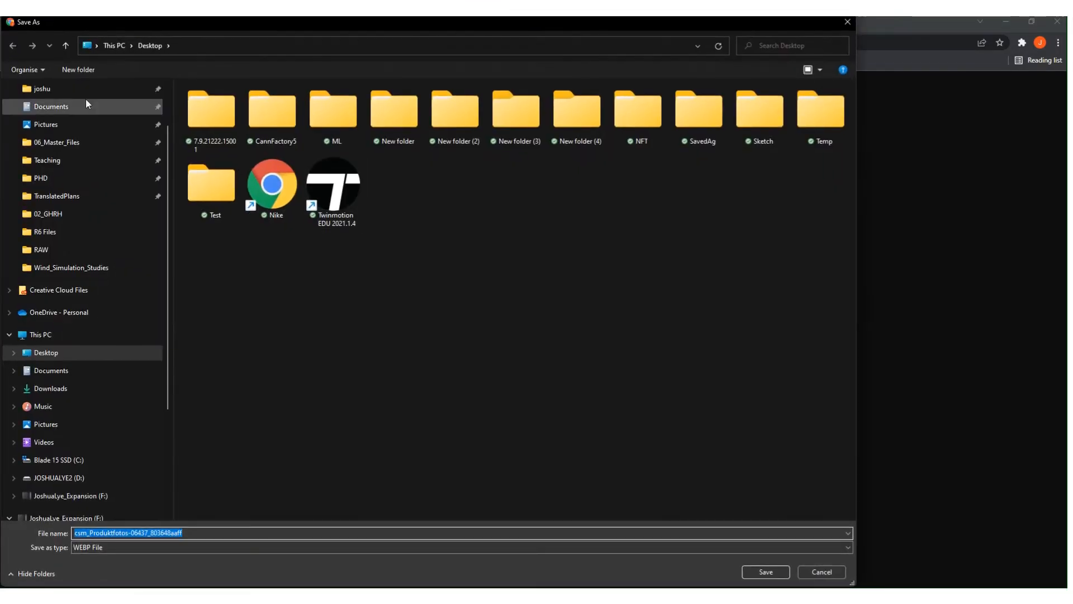
left_click(85, 214)
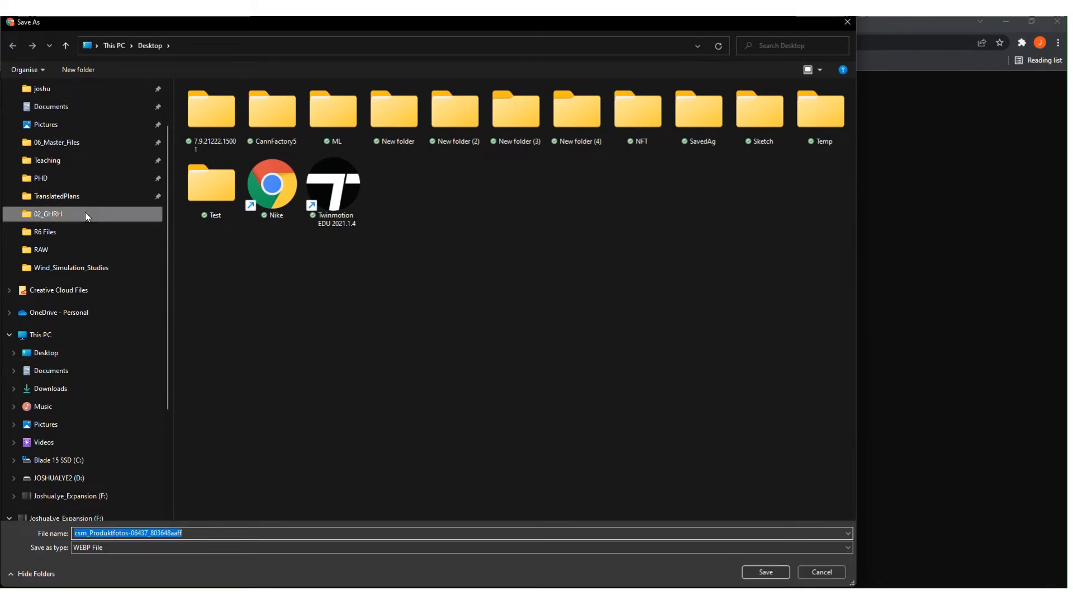
left_click(238, 535)
type("Timb")
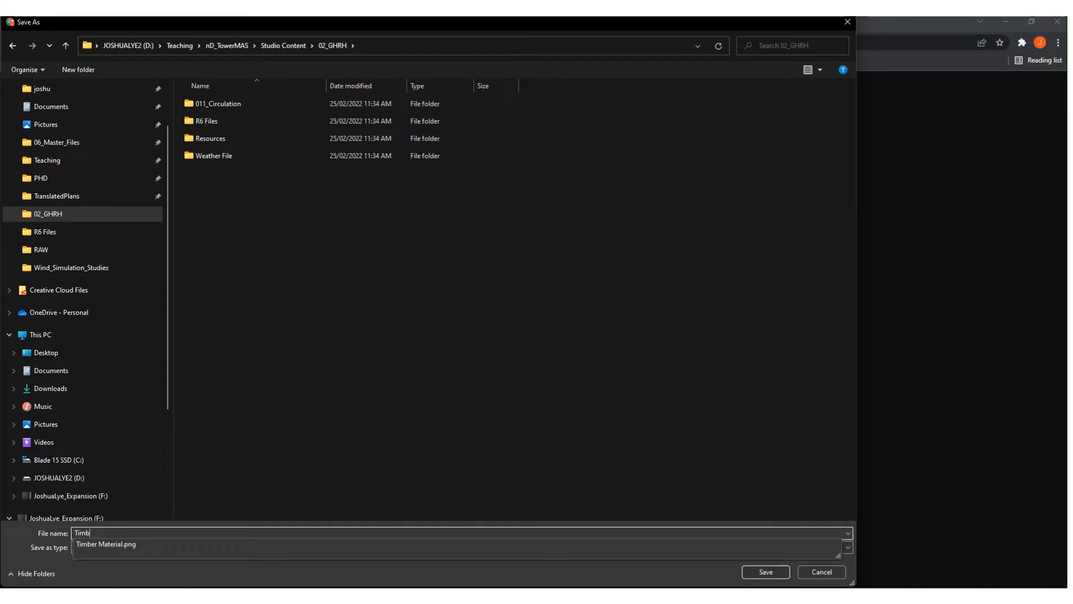
type("erMAt")
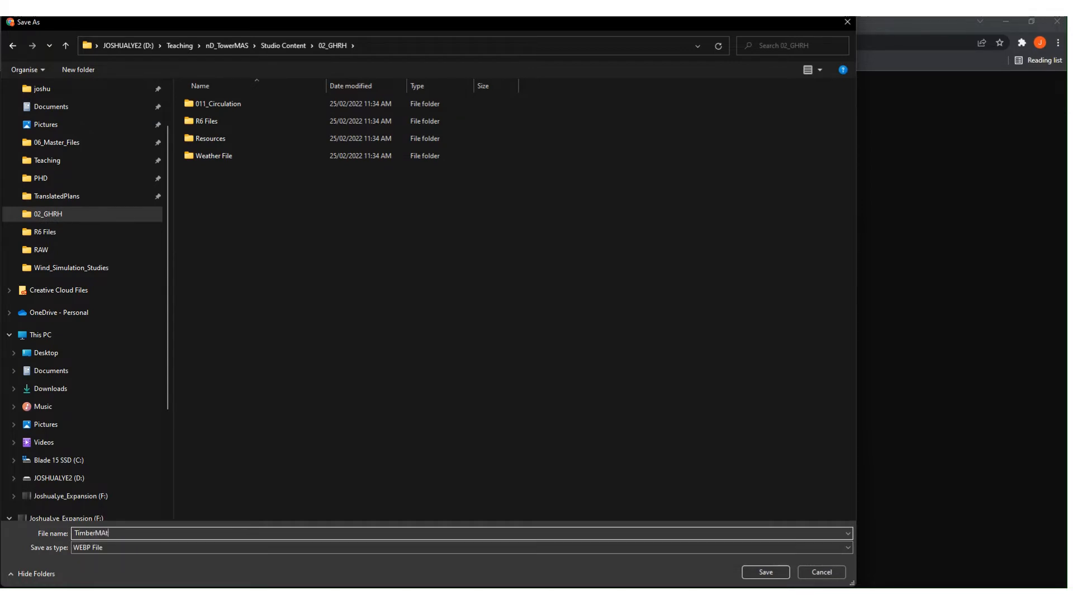
key("BackSpace")
key("BackSpace")
key("BackSpace")
key("BackSpace")
key("BackSpace")
key("BackSpace")
type("C")
key("Return")
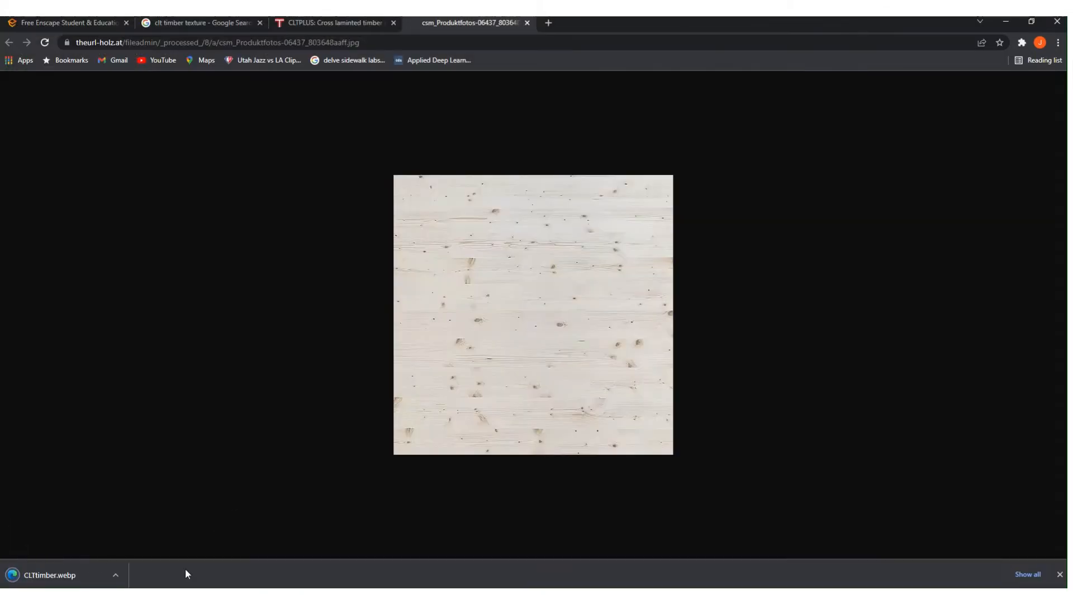
- Browse the timber image results, previewing URBAN TIMBER, CLTPLUS, Variante 1 and Douglas Fir images
left_click(295, 21)
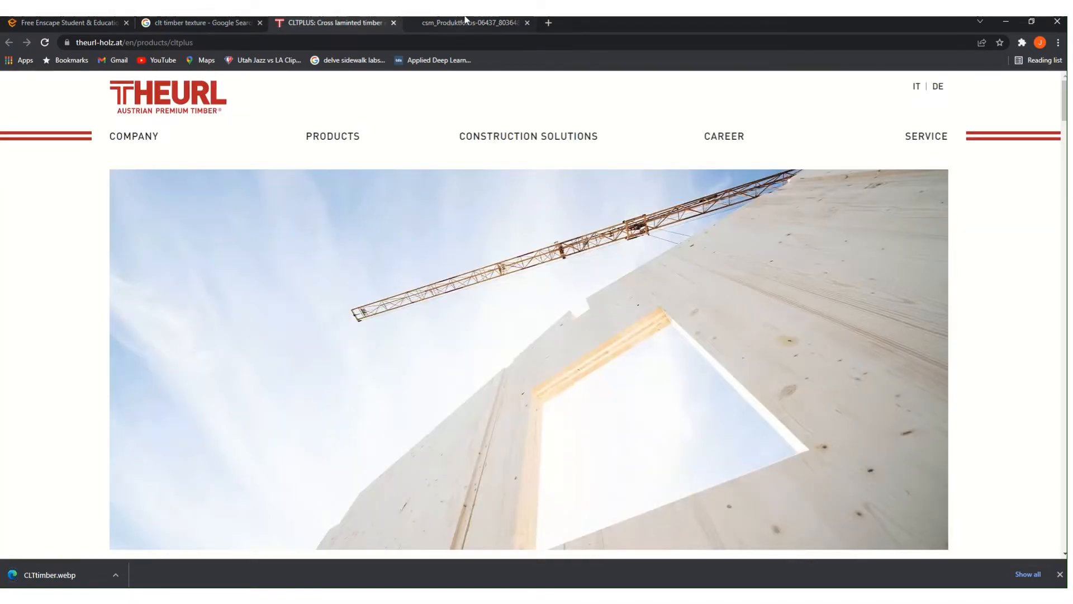
left_click(193, 27)
scroll(168, 439, "down", 2)
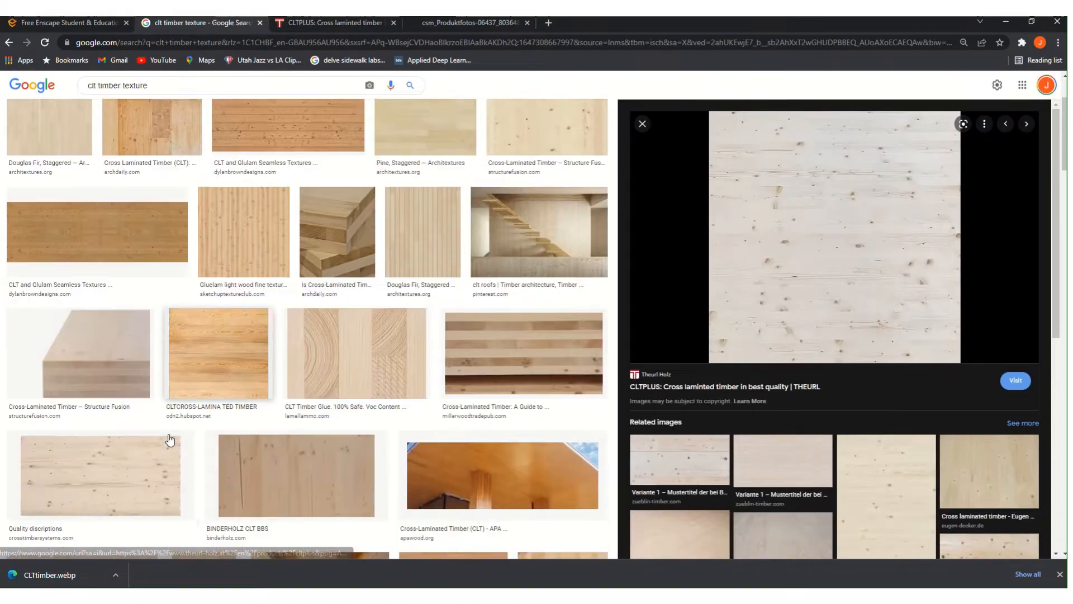
scroll(886, 279, "down", 4)
left_click(886, 268)
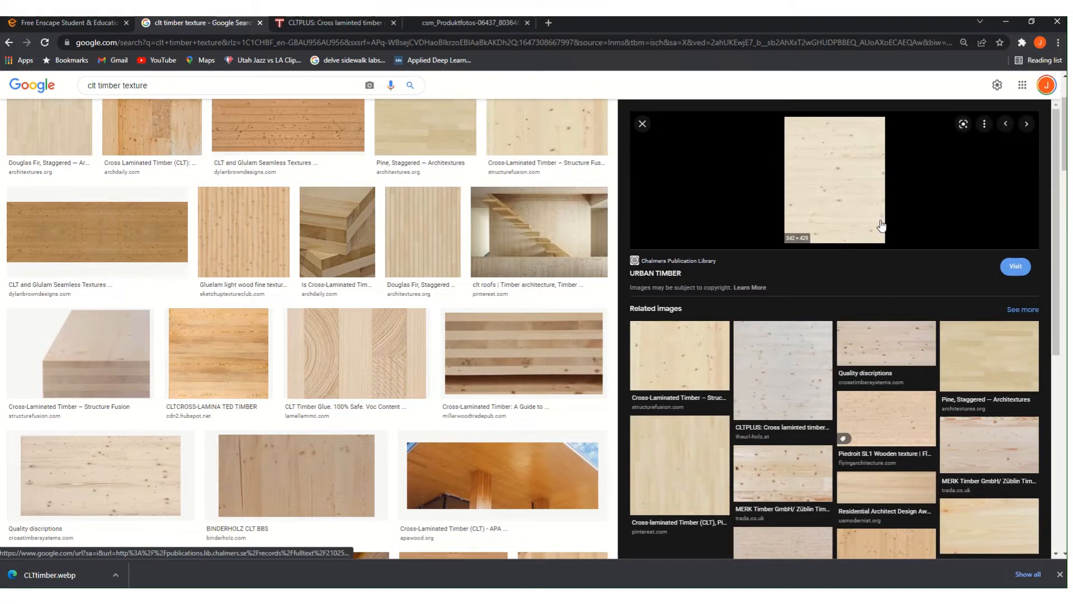
left_click(813, 367)
left_click(688, 460)
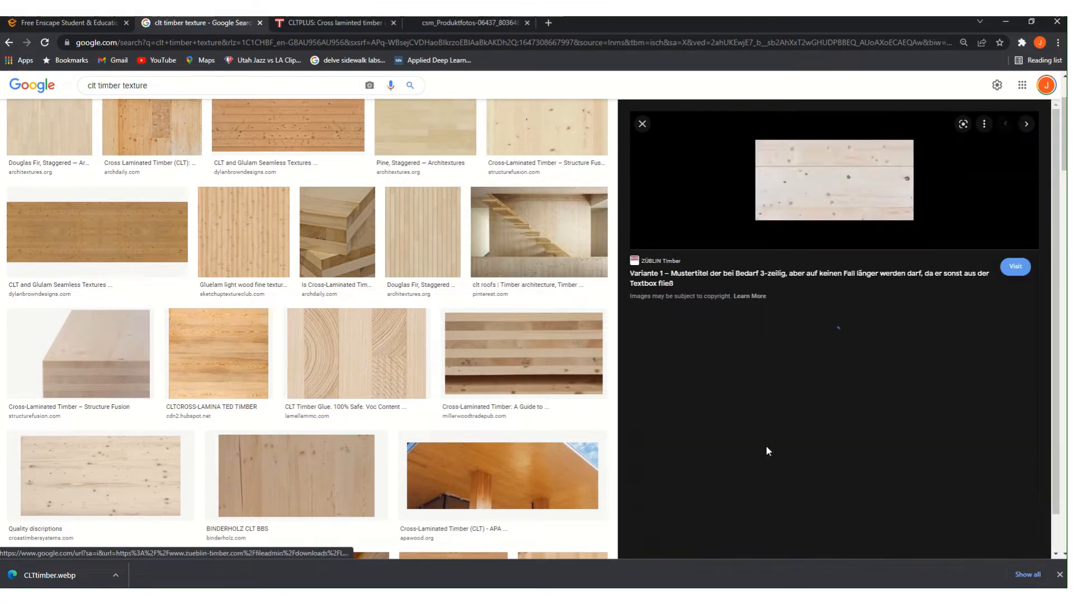
scroll(769, 450, "down", 3)
scroll(484, 475, "down", 5)
left_click(113, 226)
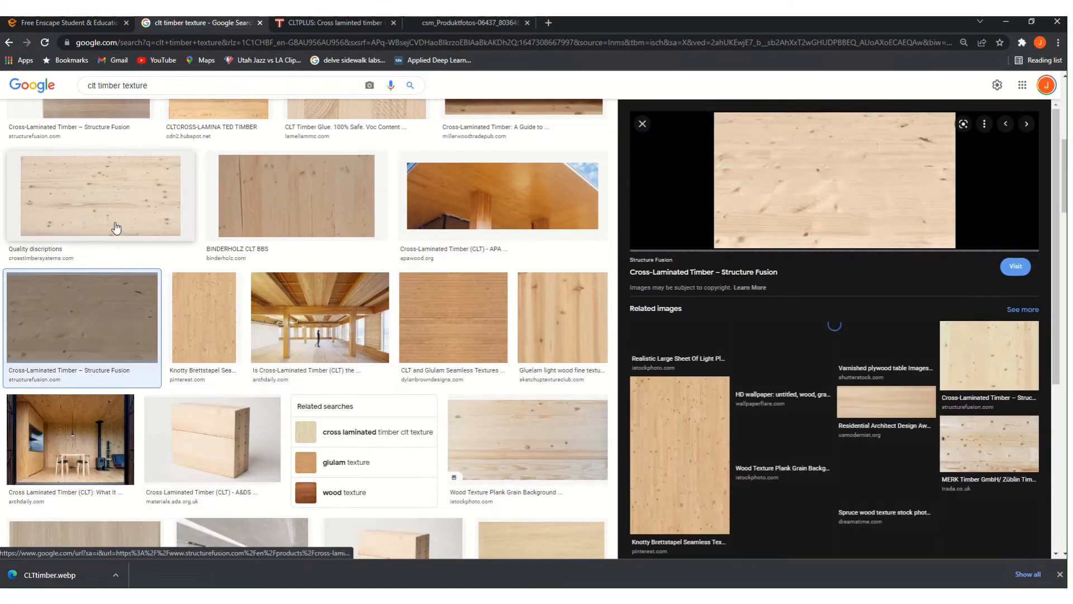
scroll(320, 446, "down", 8)
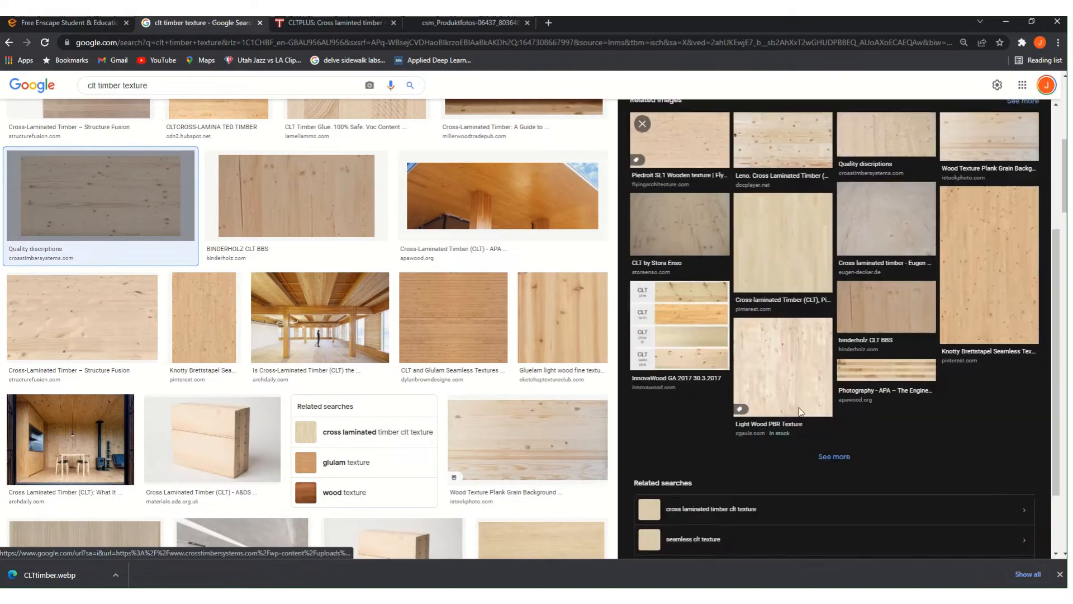
scroll(268, 458, "down", 8)
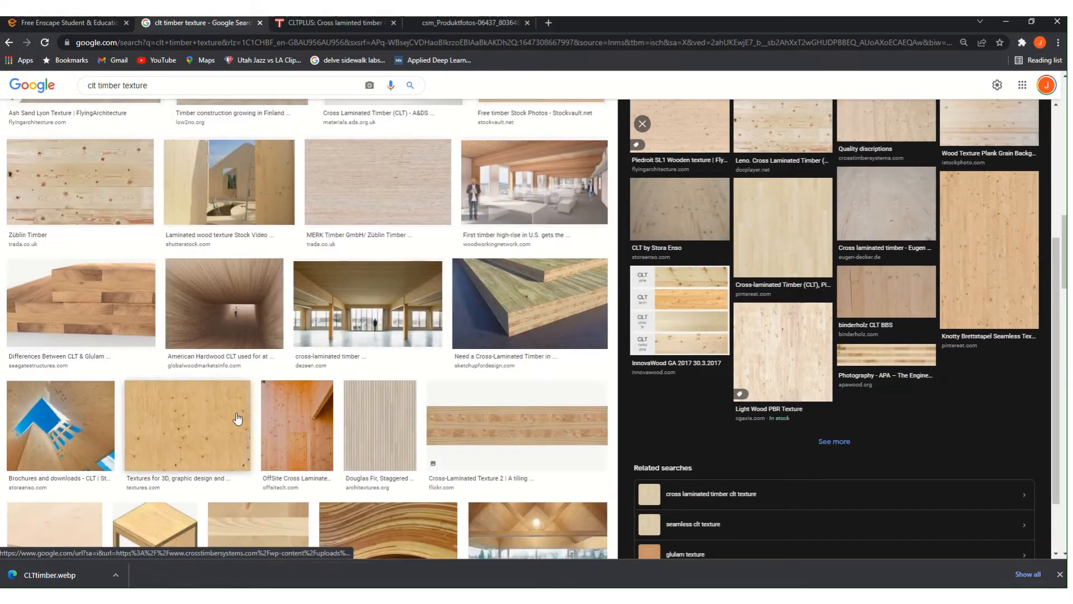
scroll(310, 471, "up", 15)
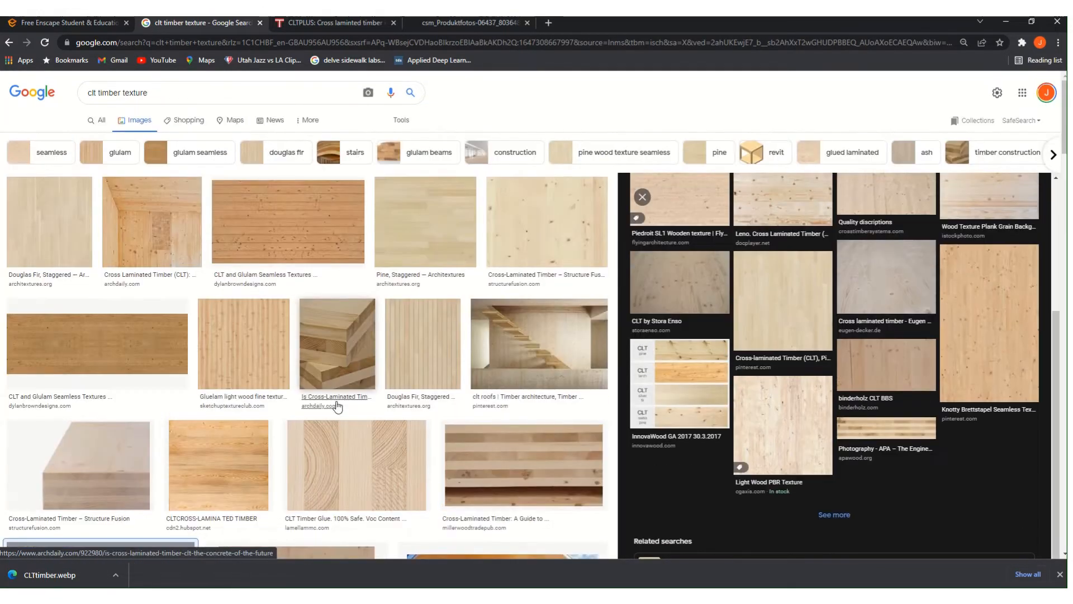
left_click(68, 199)
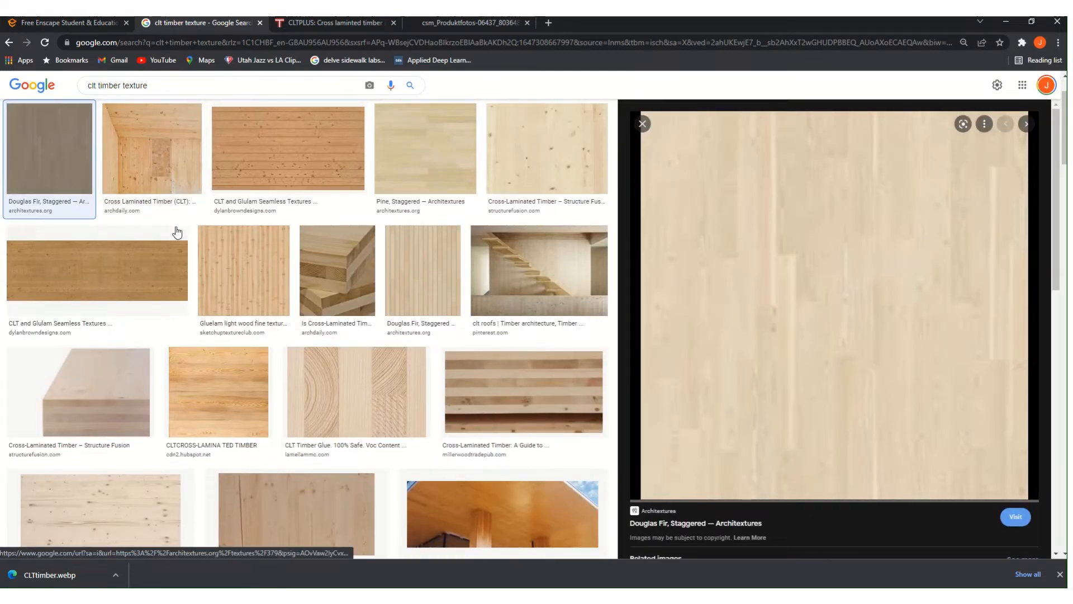
scroll(782, 252, "down", 4)
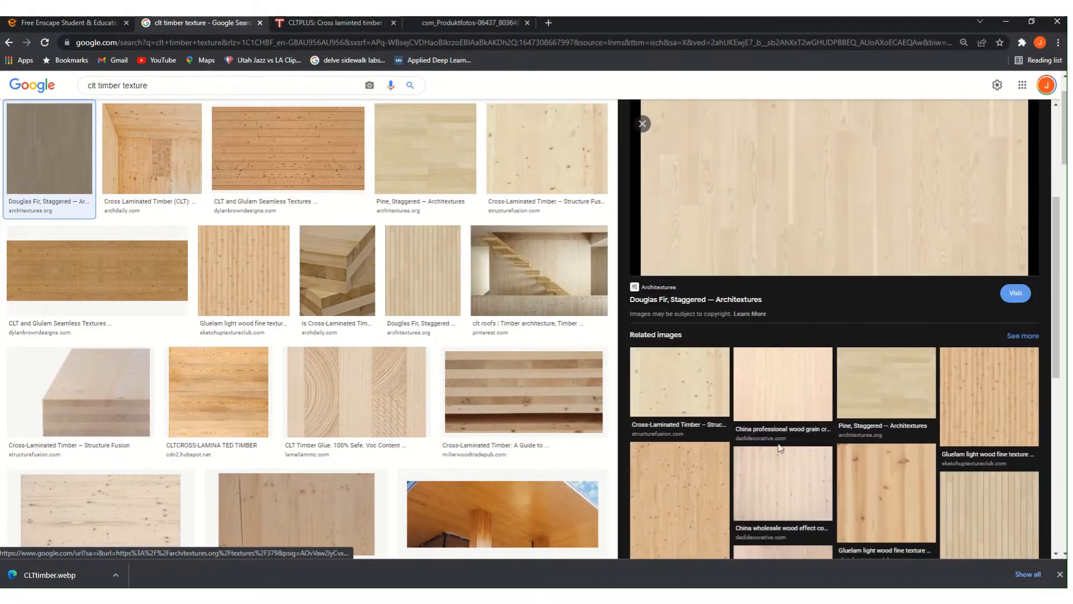
- Save the full-size Cross-Laminated Timber spruce image as SPRUCE.jpg in 02_GHRH, then minimize Chrome
left_click(799, 368)
right_click(791, 283)
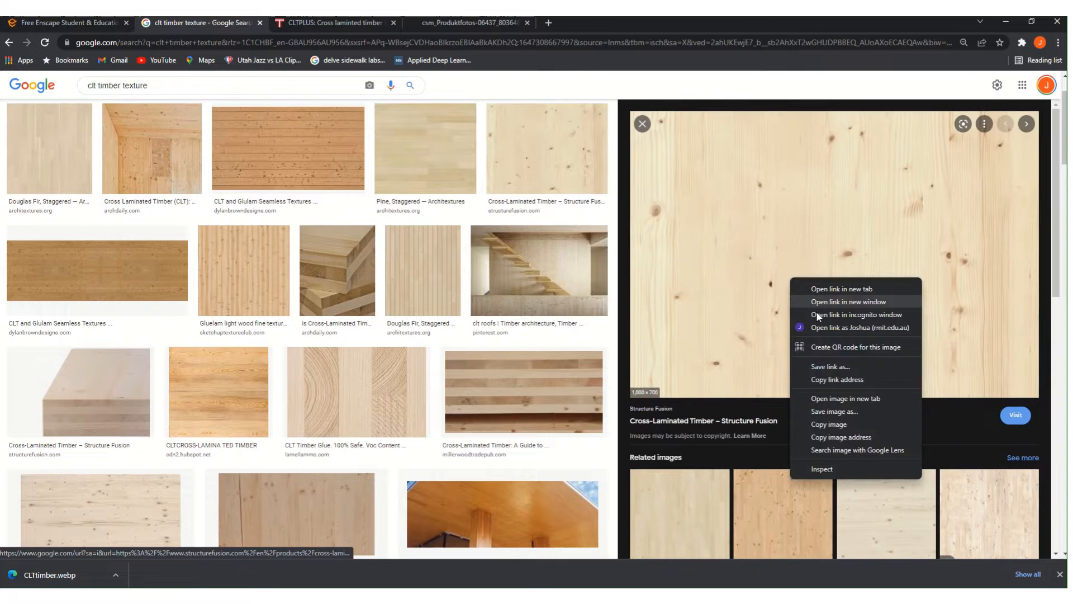
left_click(833, 385)
left_click(569, 22)
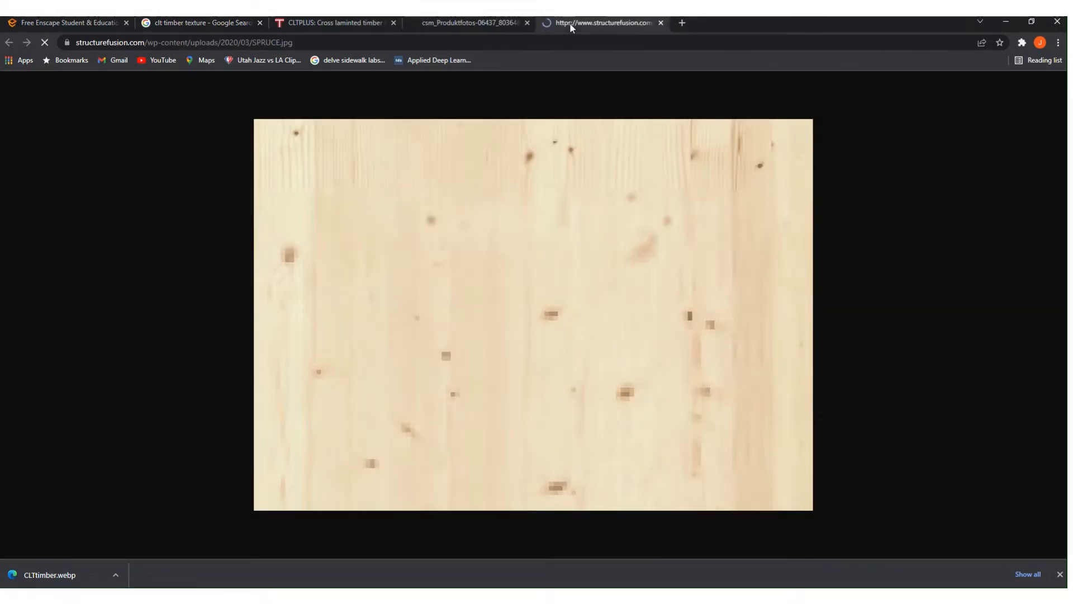
right_click(551, 232)
left_click(564, 255)
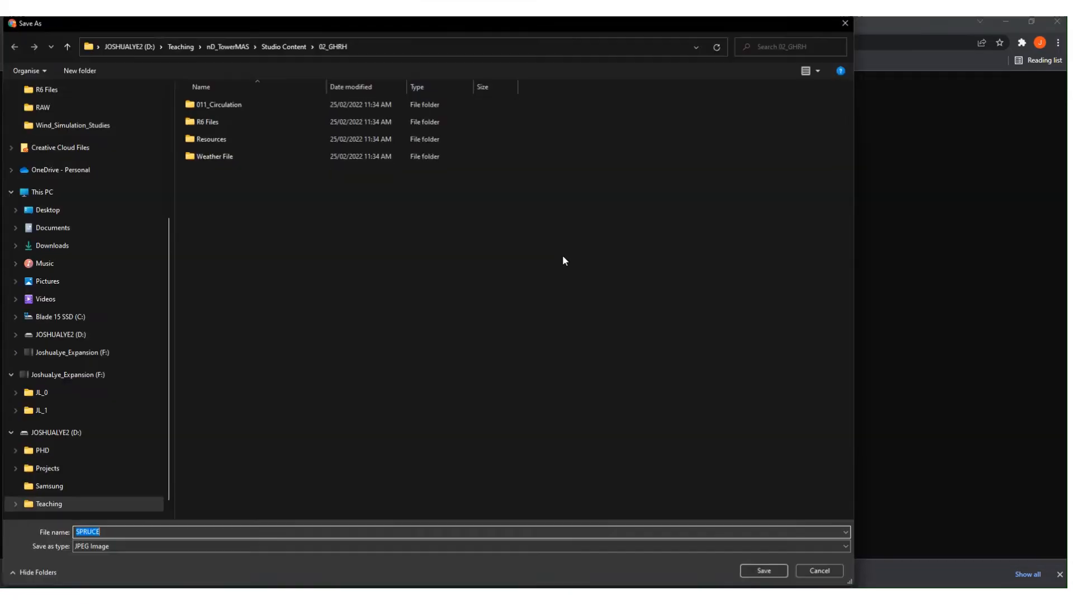
key("Return")
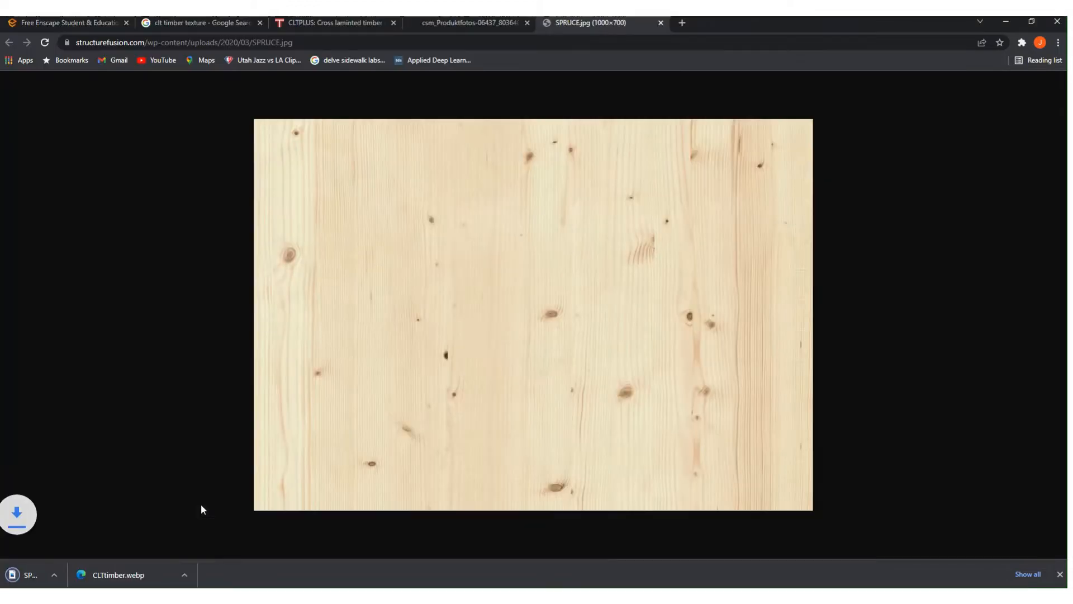
left_click(1004, 22)
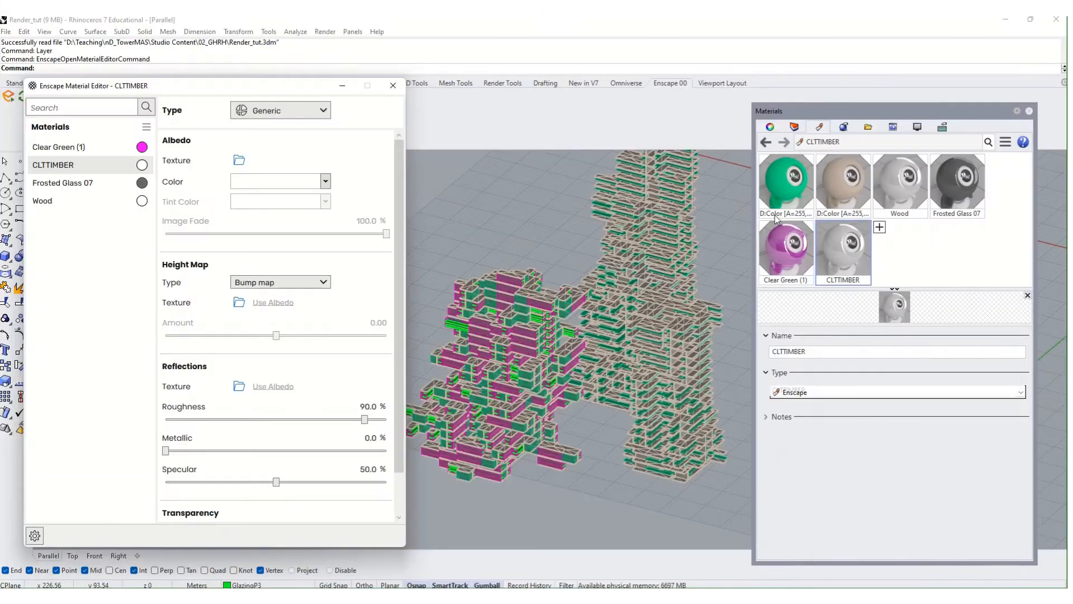
- Load SPRUCE.jpg from the 02_GHRH folder as CLTTIMBER's albedo texture and recentre the editor
left_click(238, 160)
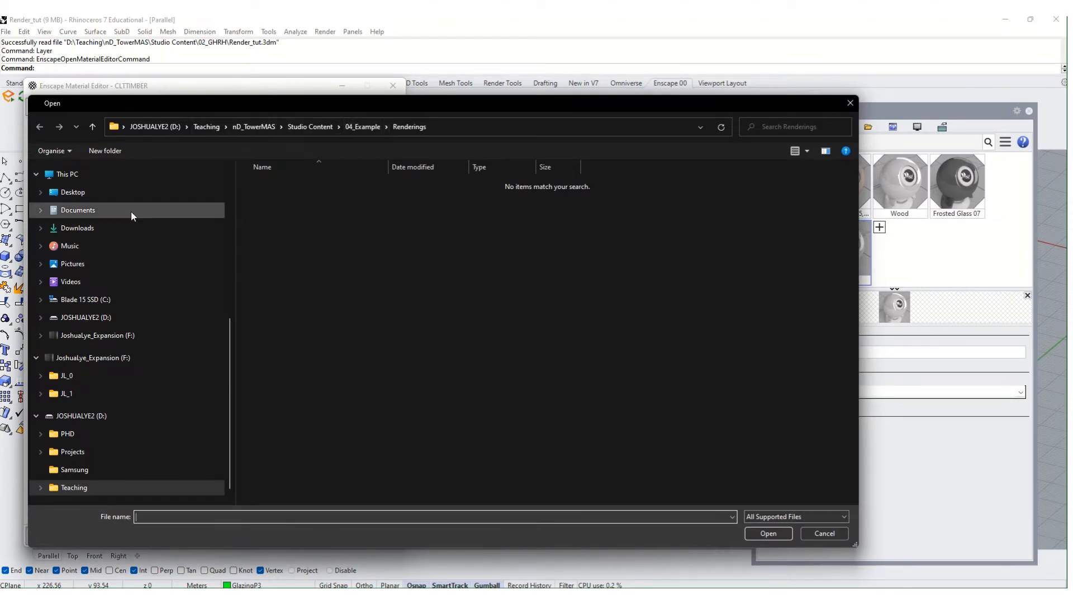
scroll(129, 218, "up", 3)
scroll(127, 227, "up", 1)
left_click(97, 277)
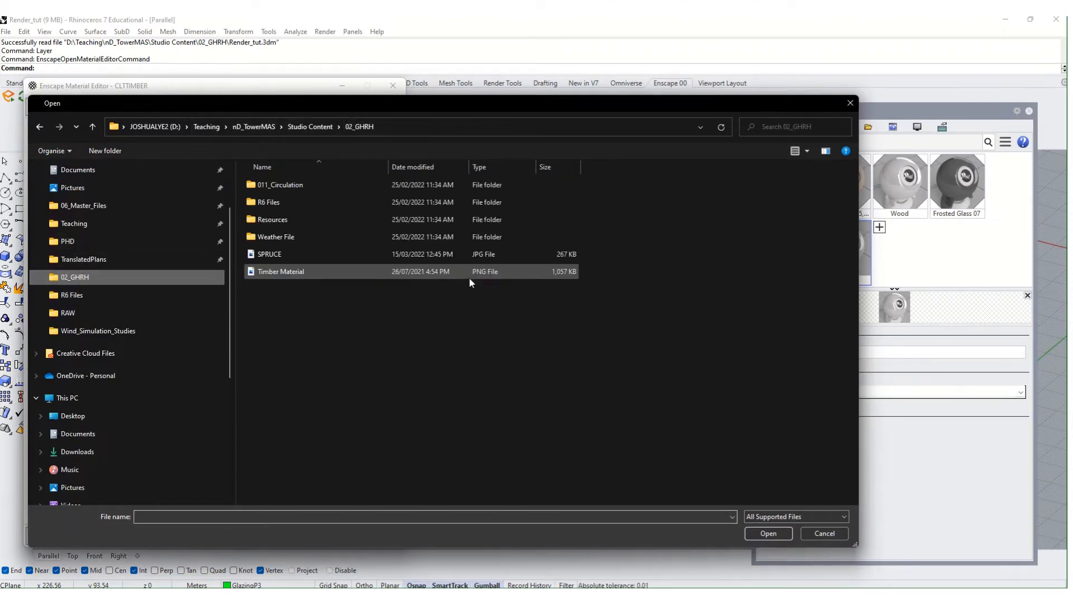
double_click(394, 253)
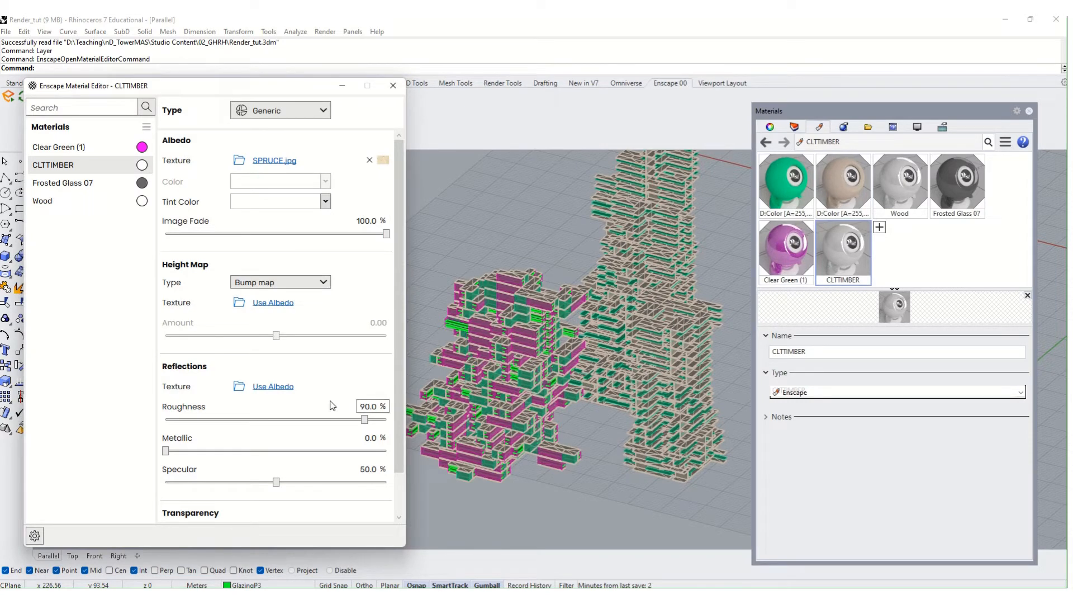
left_click_drag(252, 86, 568, 62)
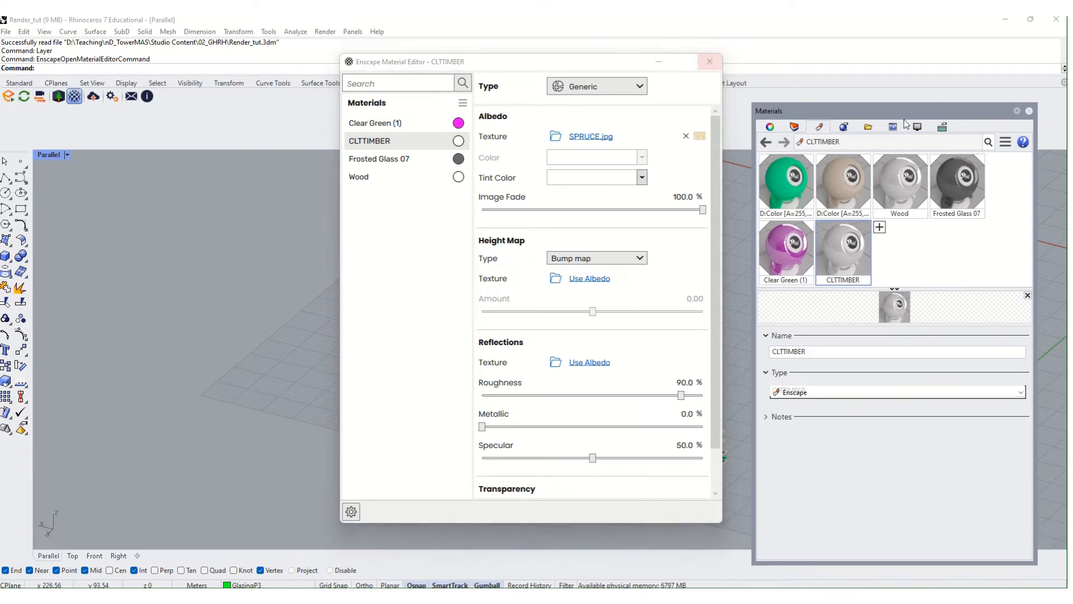
- Close the material editor and use SelColor on a floor slab to select all matching cream meshes
left_click(709, 62)
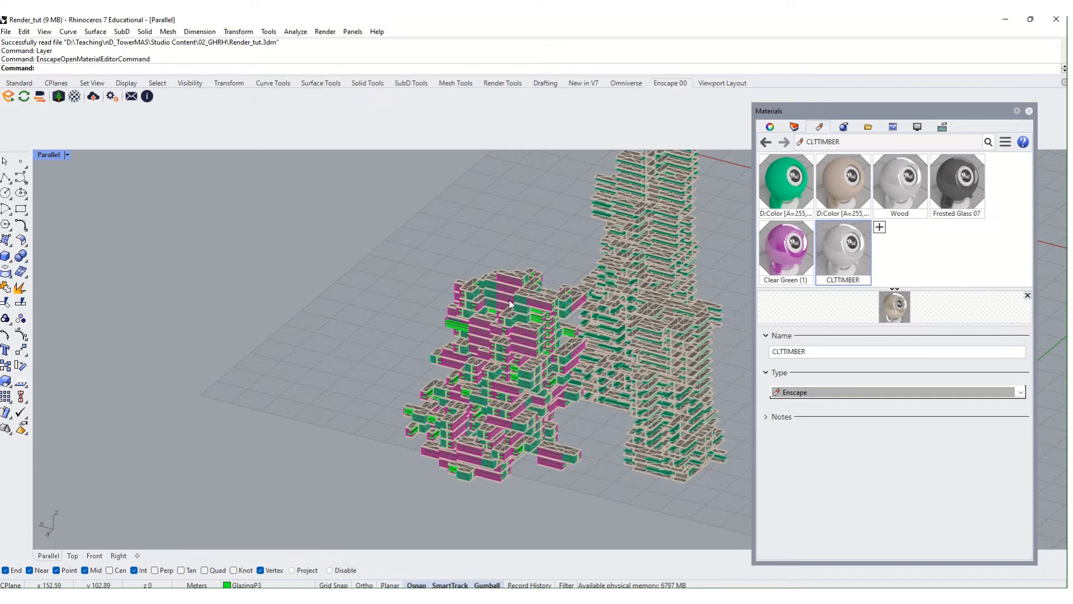
scroll(510, 304, "up", 8)
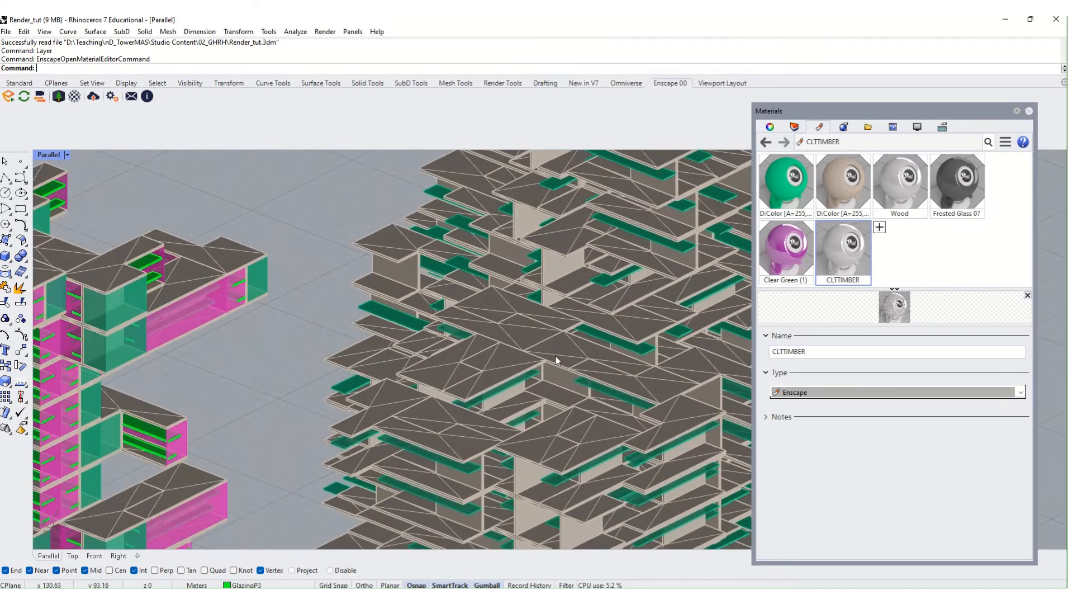
scroll(259, 414, "down", 10)
right_click_drag(259, 414, 459, 291)
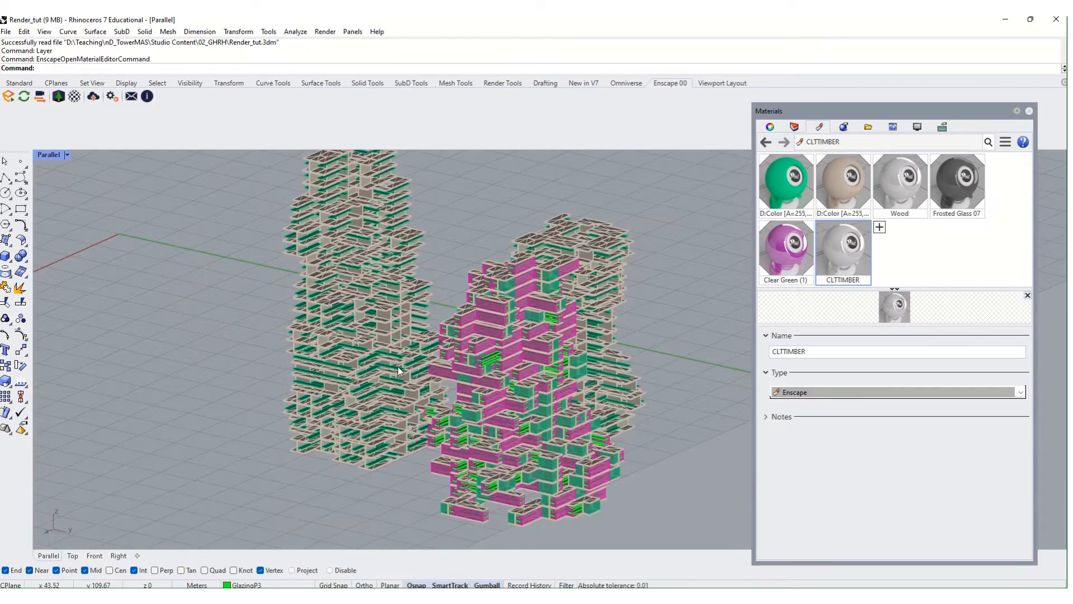
scroll(417, 313, "up", 6)
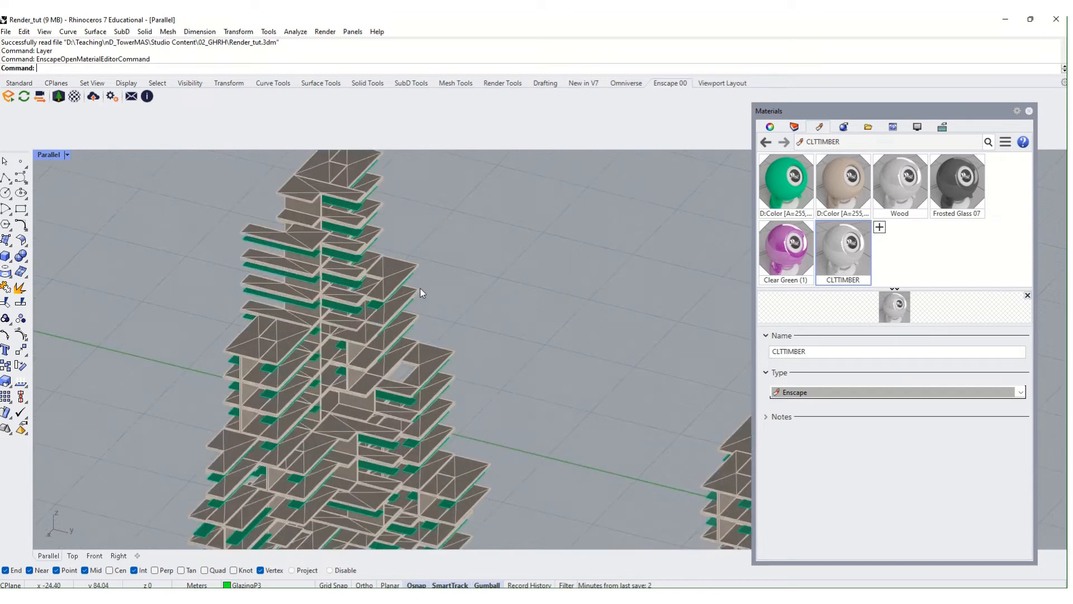
scroll(422, 292, "up", 1)
left_click(395, 262)
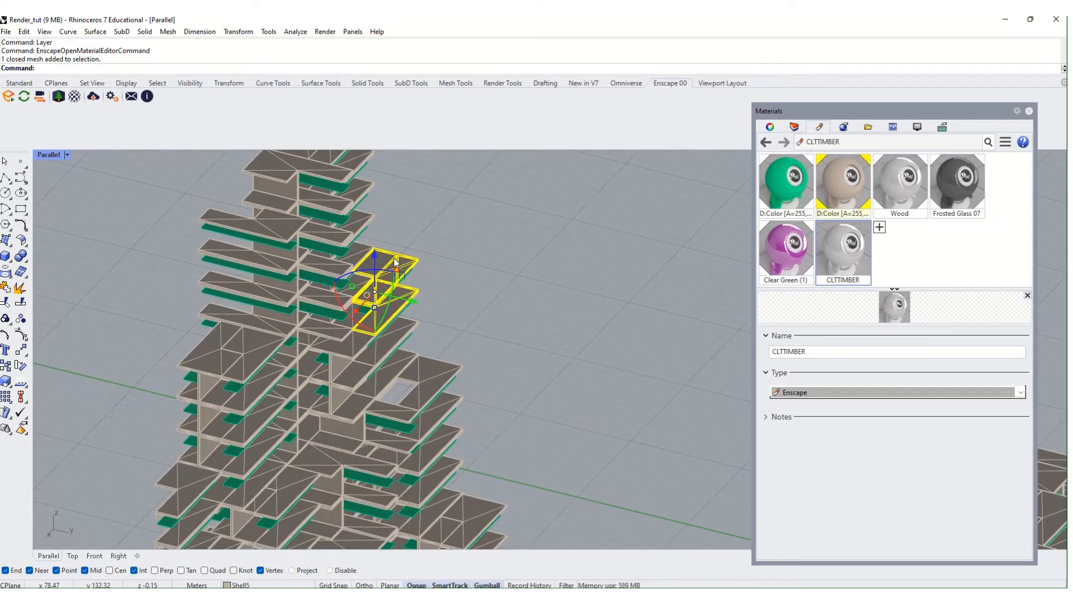
type("SelColor")
key("Return")
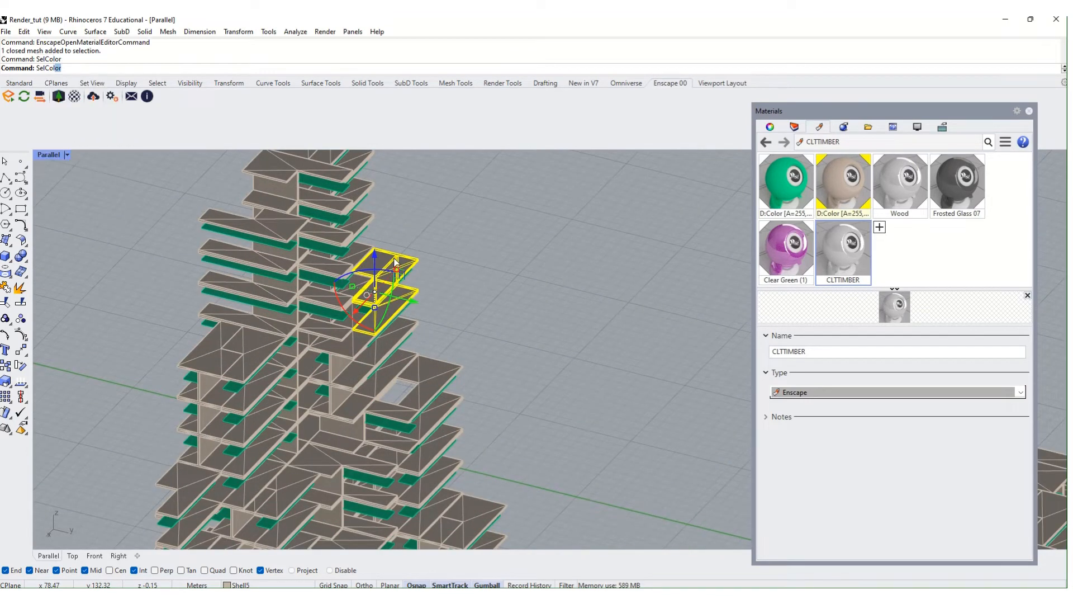
- Assign CLTTIMBER to the 903 selected meshes and start the Enscape live render
scroll(600, 354, "down", 5)
right_click_drag(537, 257, 379, 143, "shift")
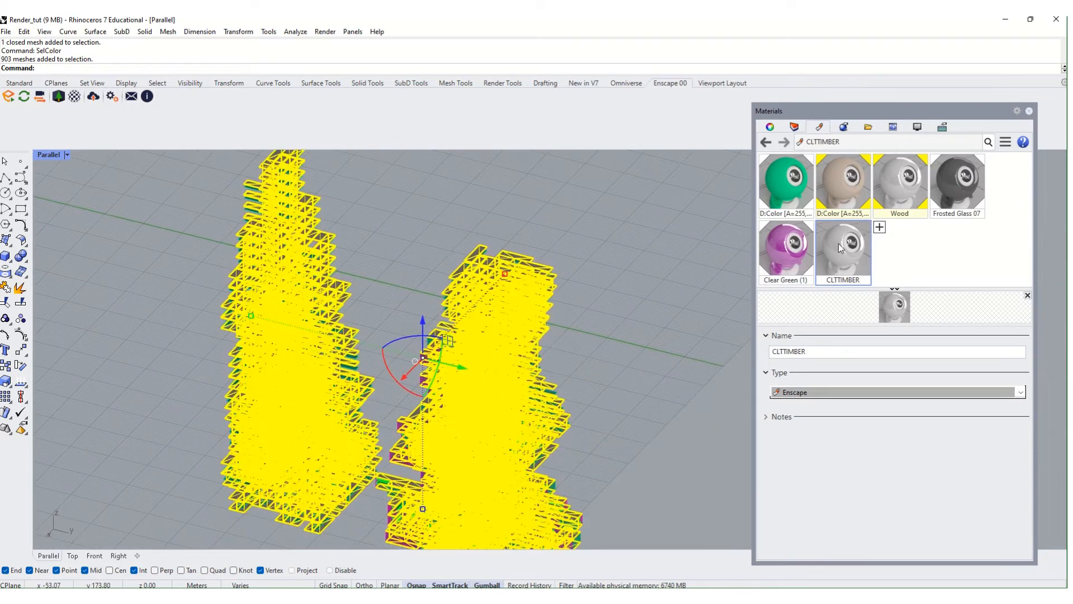
left_click(842, 261)
right_click(843, 247)
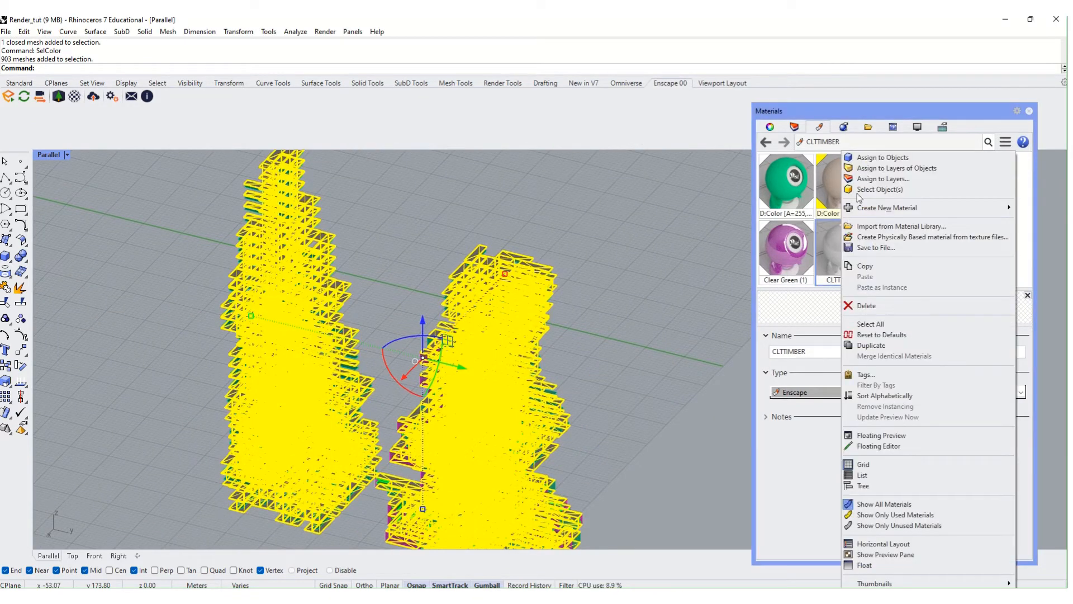
left_click(879, 158)
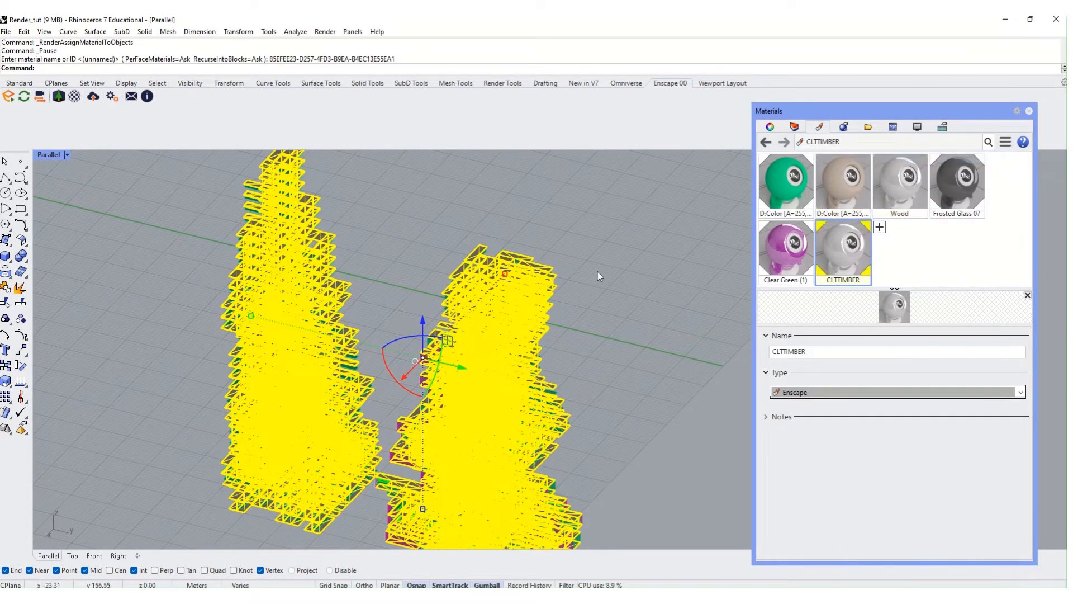
left_click(639, 256)
mouse_move(639, 256)
right_mouse_down()
mouse_move(547, 287)
mouse_move(560, 330)
right_mouse_up()
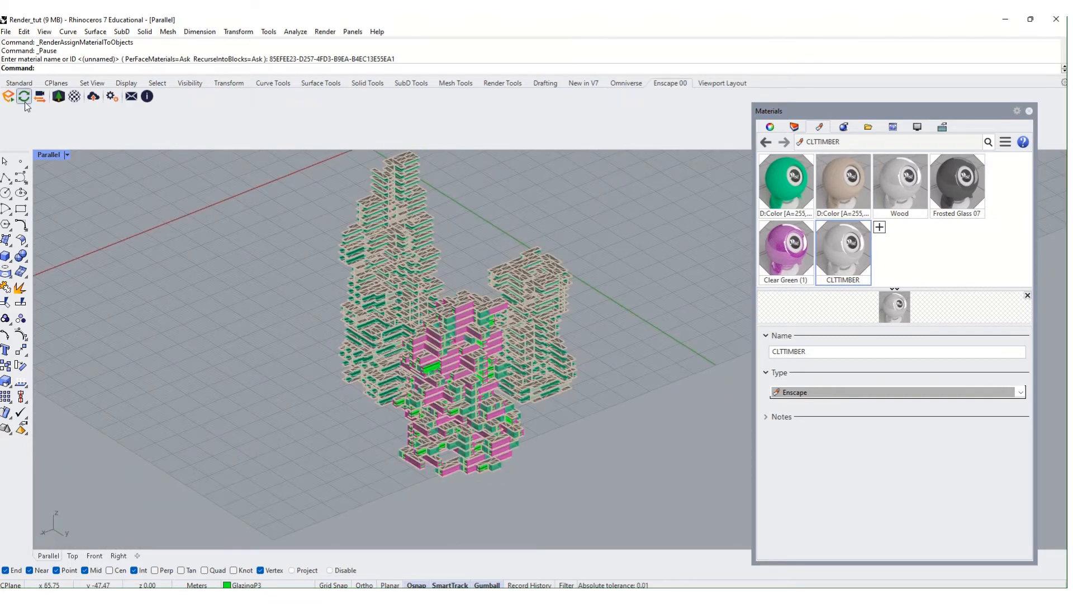
left_click(9, 98)
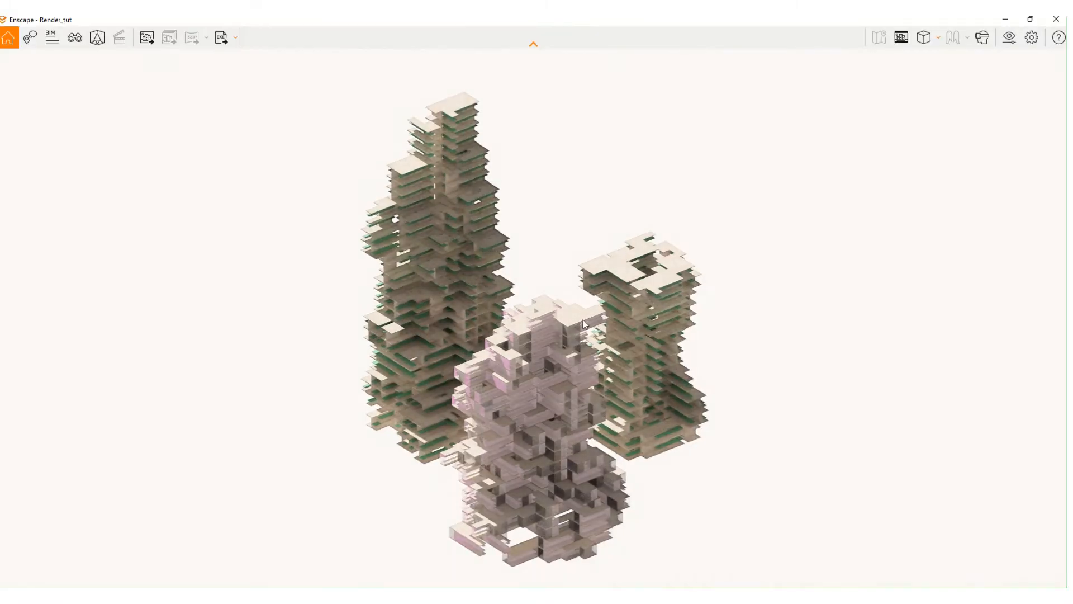
- Zoom the Enscape live render in on the spruce-textured timber slabs
scroll(615, 307, "up", 1)
scroll(615, 311, "up", 4)
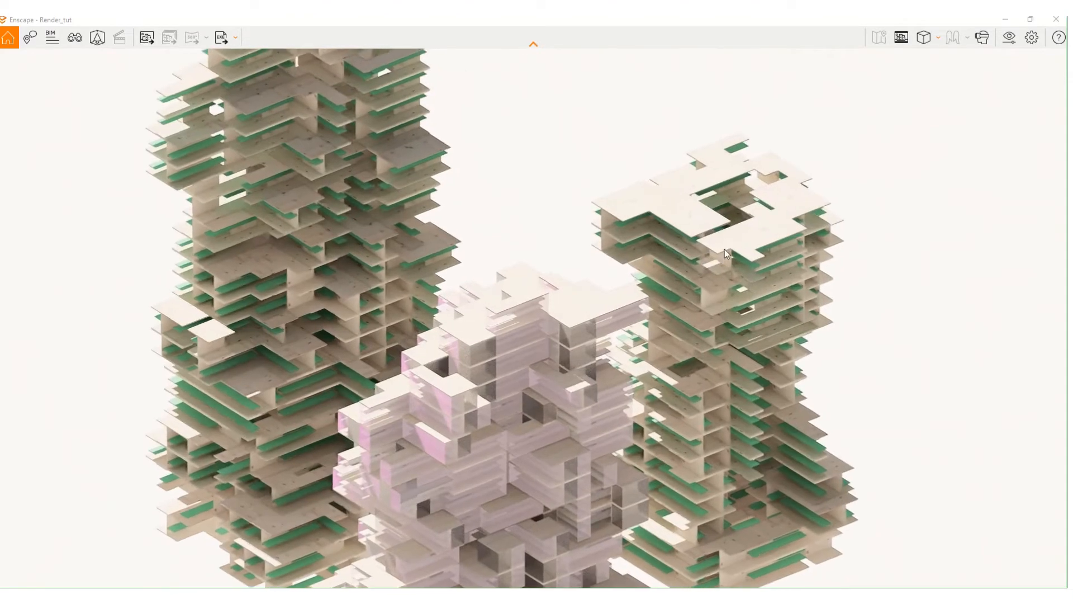
scroll(731, 271, "up", 2)
scroll(820, 200, "up", 4)
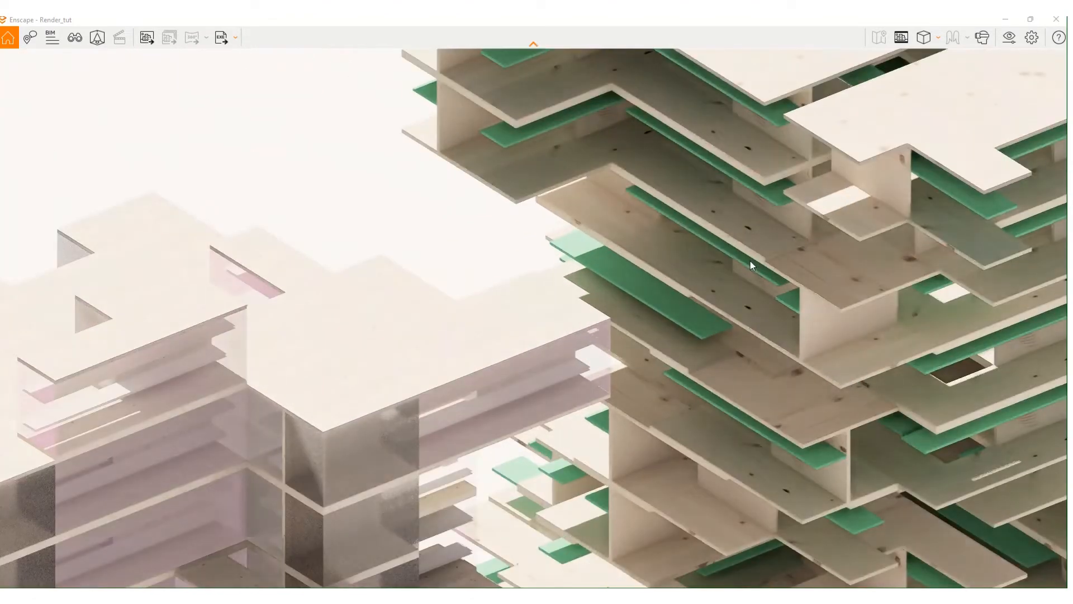
scroll(750, 261, "up", 2)
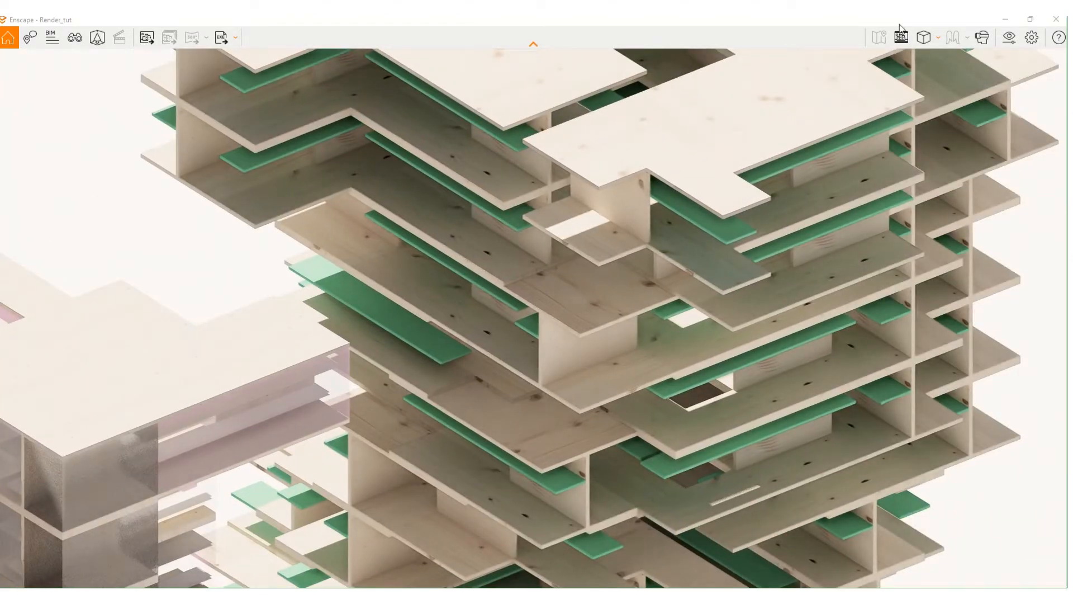
- Take the Enscape window out of full screen, move it aside, and bring Rhino forward
left_click_drag(899, 25, 883, 38)
middle_click_drag(787, 332, 813, 350)
left_click(308, 474)
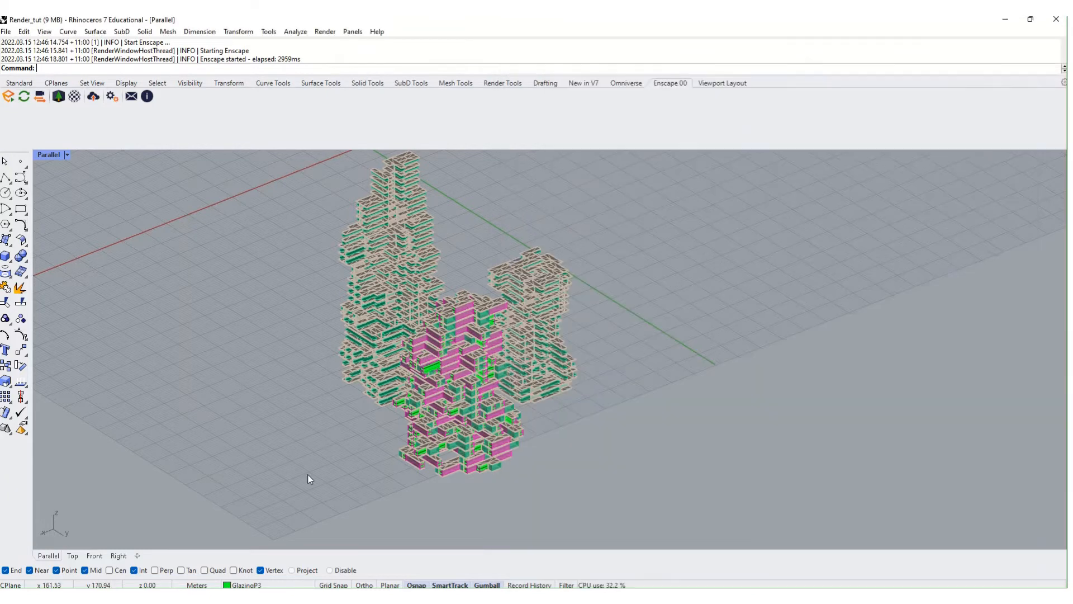
- Snap Rhino left and the Enscape render right, then orbit around the timber slabs
key("super+Left")
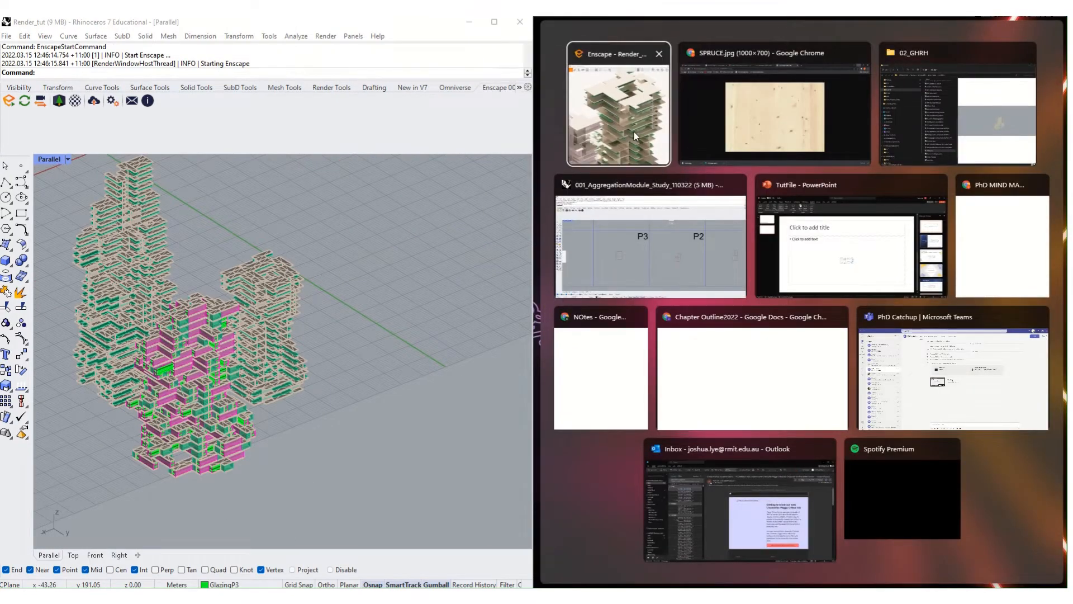
left_click(636, 136)
scroll(820, 247, "up", 3)
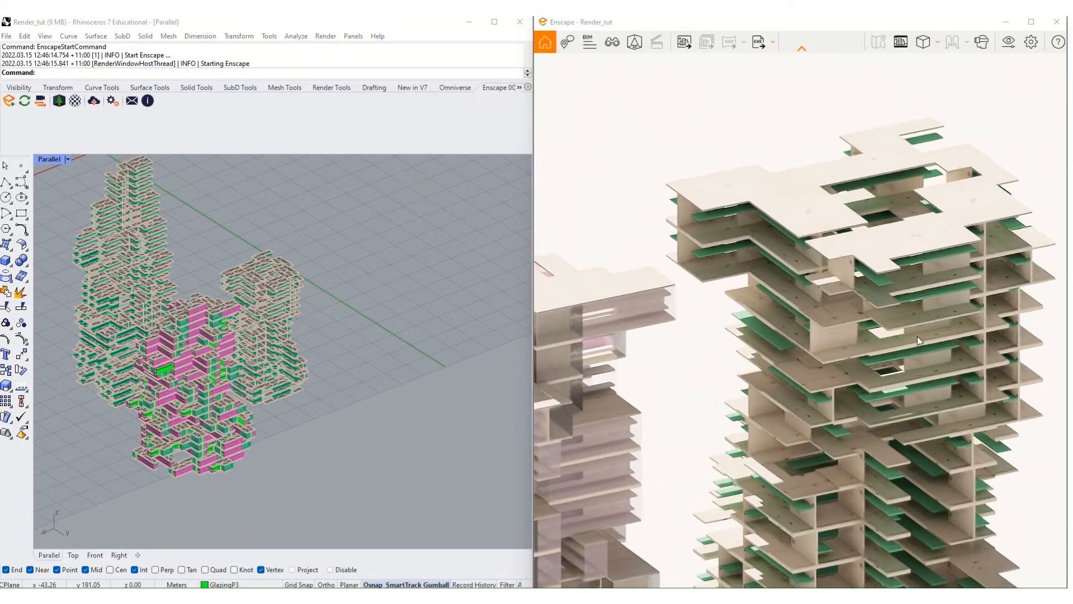
scroll(917, 336, "up", 6)
scroll(683, 281, "up", 2)
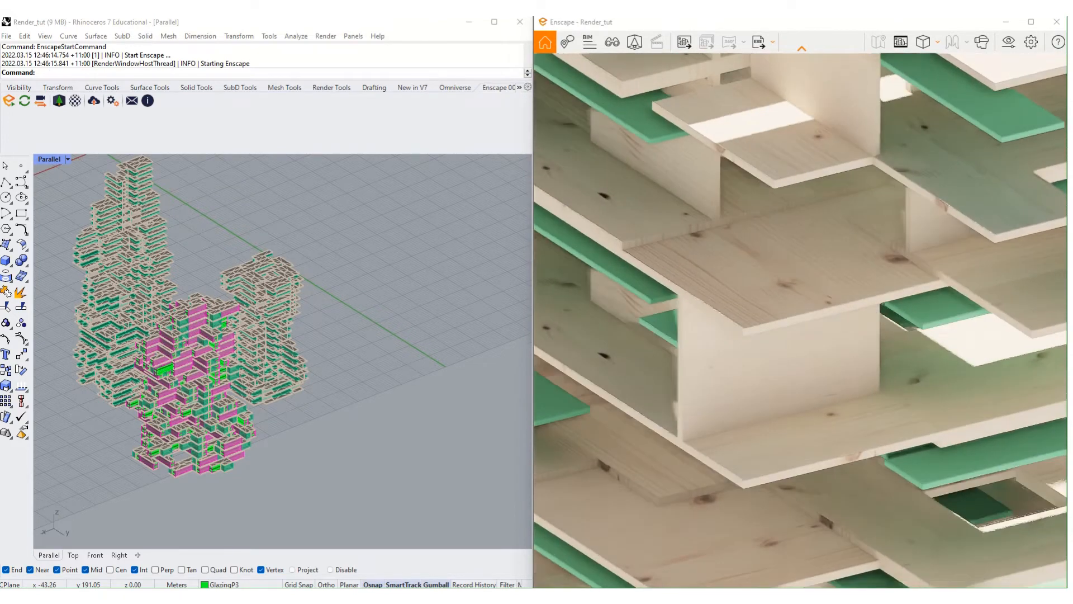
right_click_drag(800, 321, 654, 266)
- Select a left-tower slab mesh and run SelColor to pick every same-coloured mesh
left_click(273, 458)
scroll(241, 272, "up", 8)
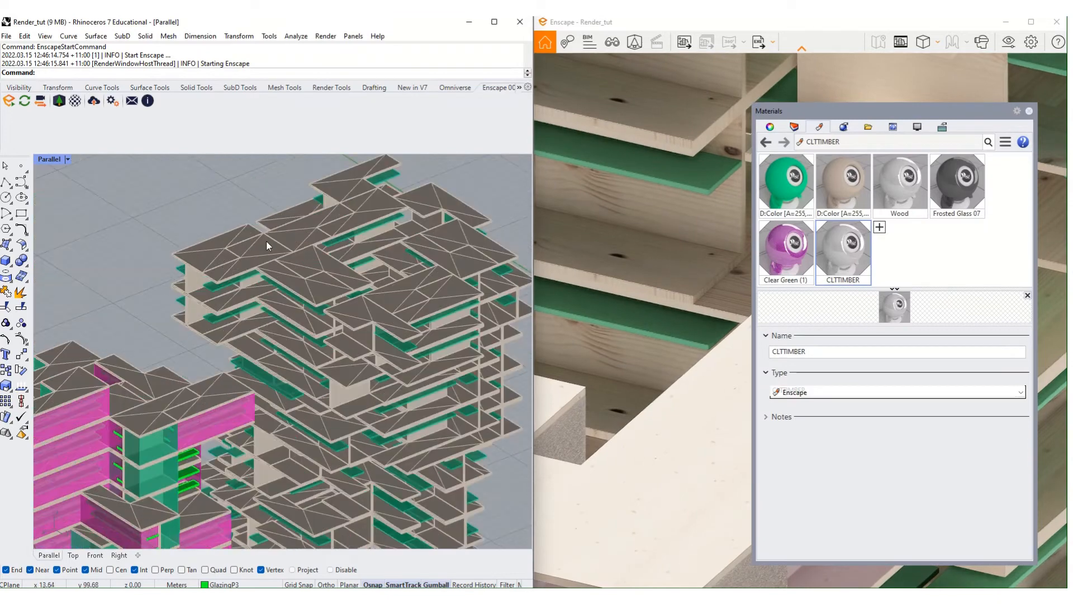
left_click(266, 240)
scroll(267, 246, "down", 8)
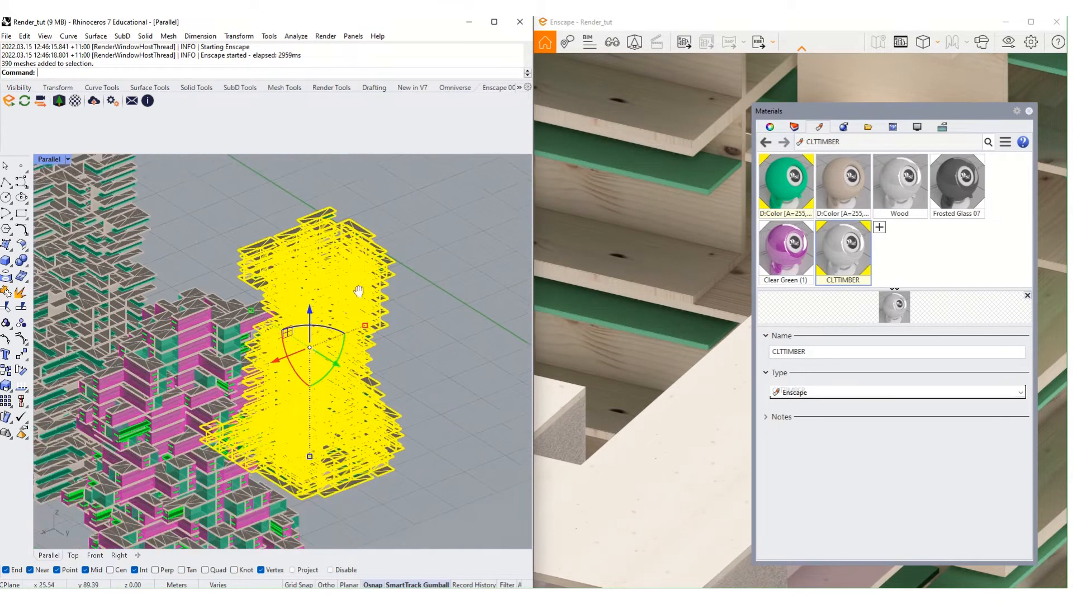
right_click_drag(168, 227, 368, 302, "shift")
scroll(367, 303, "up", 4)
left_click(367, 303)
left_click(320, 273)
type("S")
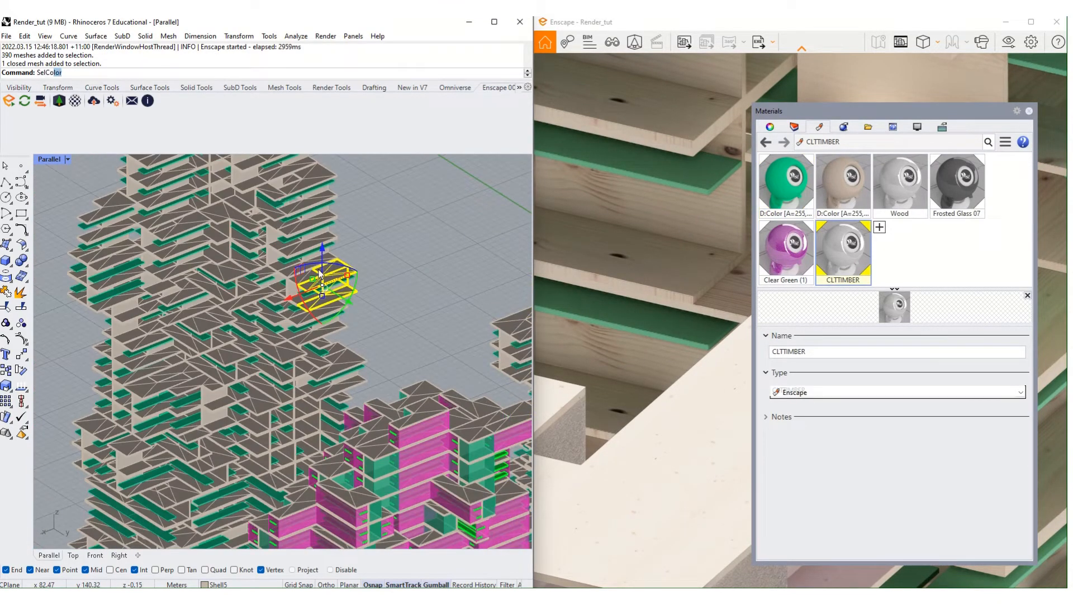
type("elCol")
key("Return")
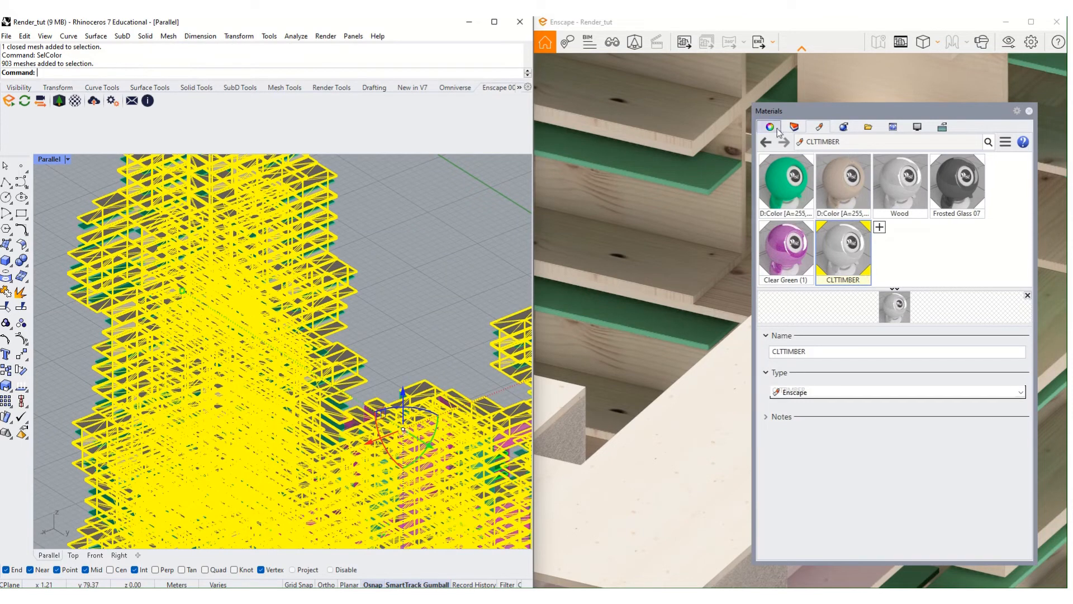
- Open the meshes' Texture Mapping properties and make a first, abandoned box-mapping attempt
left_click(775, 128)
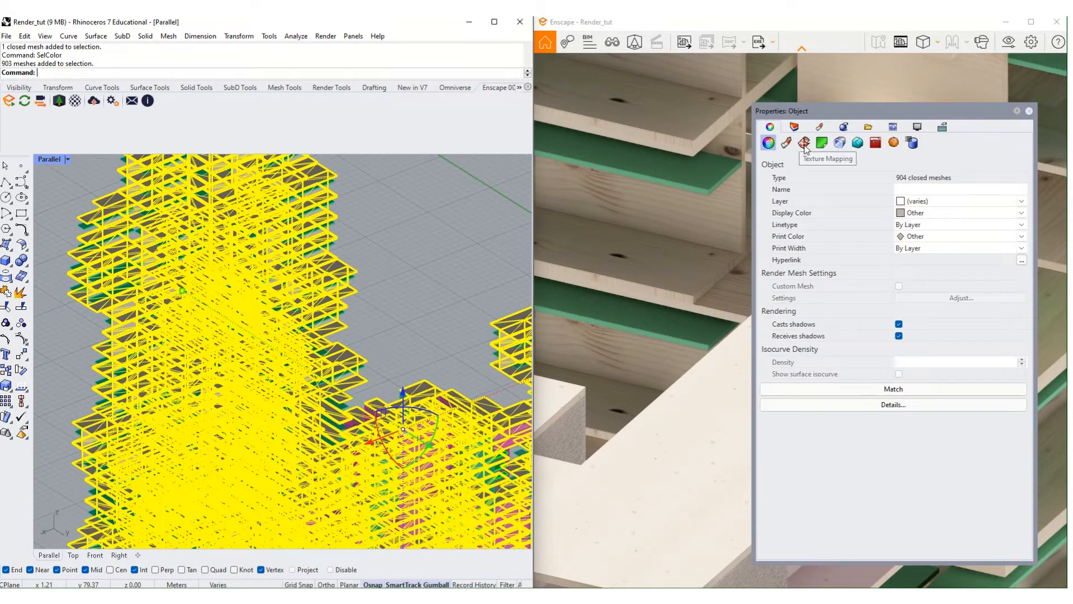
left_click(805, 143)
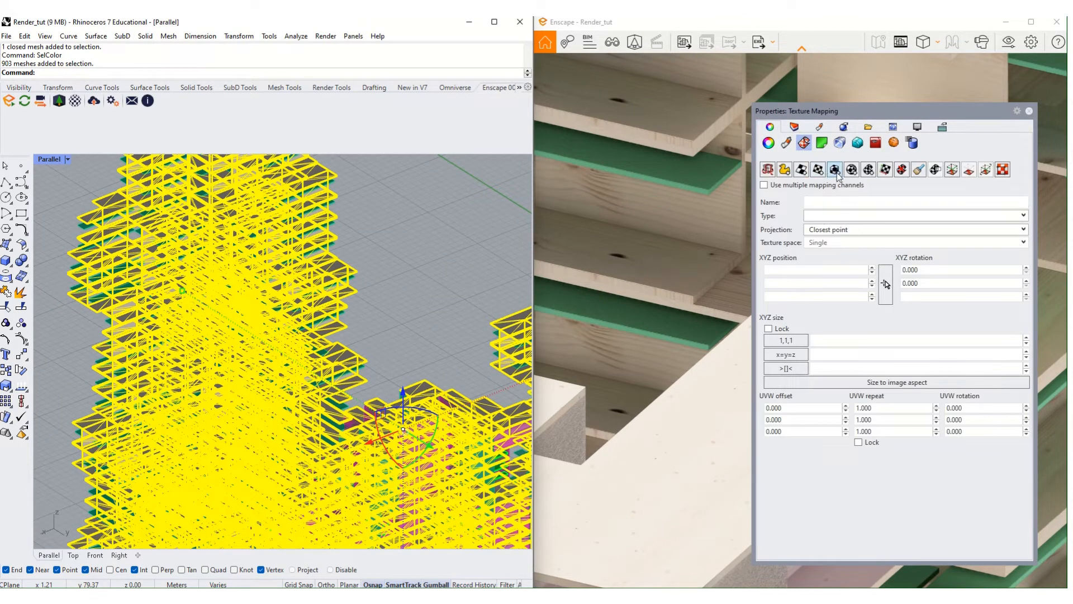
left_click(834, 170)
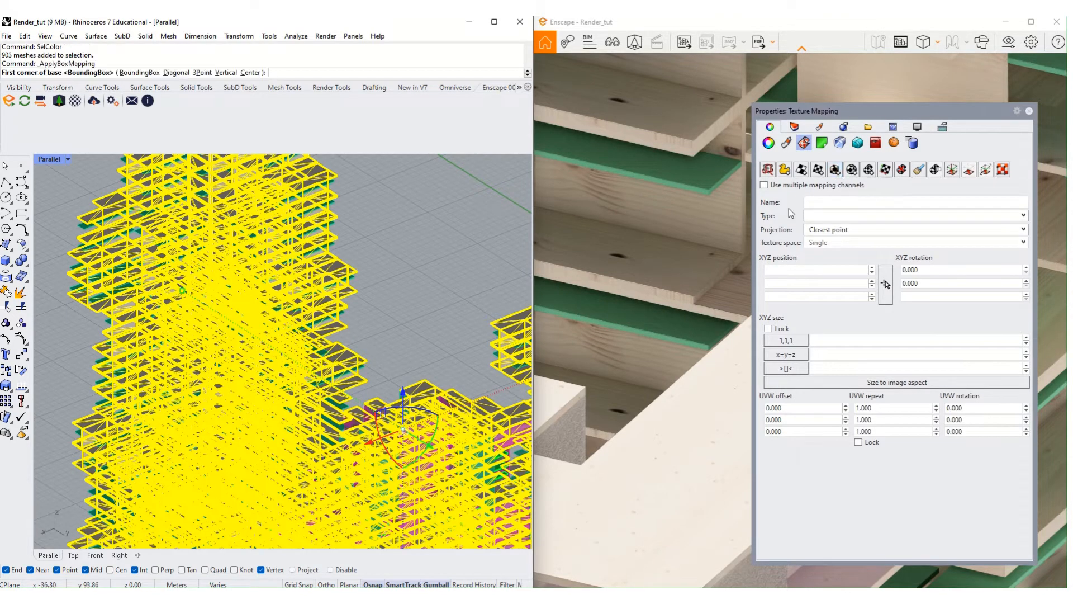
scroll(358, 351, "up", 6)
scroll(345, 379, "up", 2)
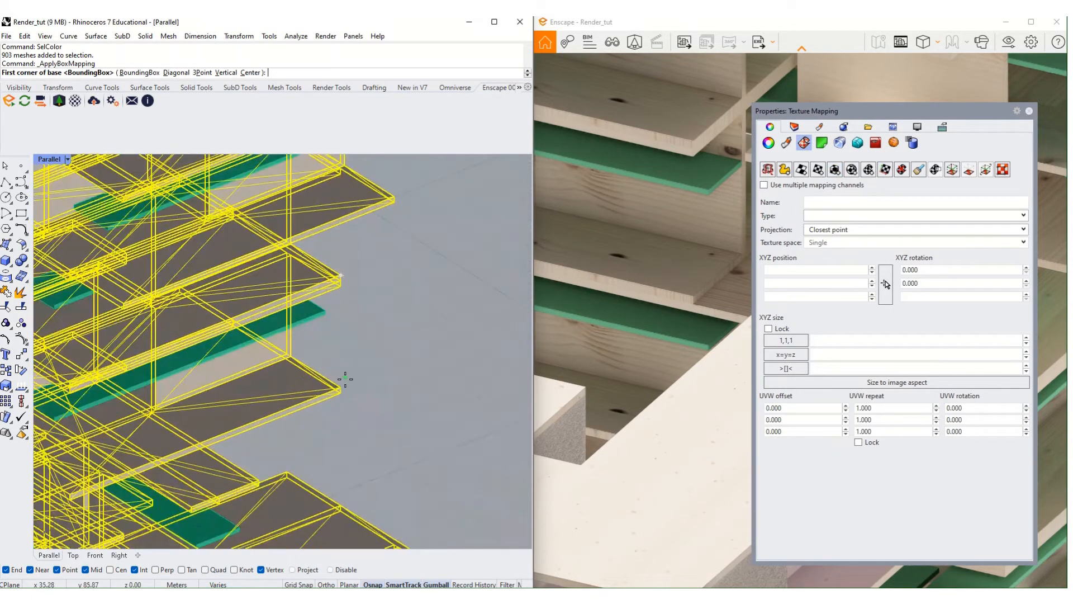
double_click(340, 387)
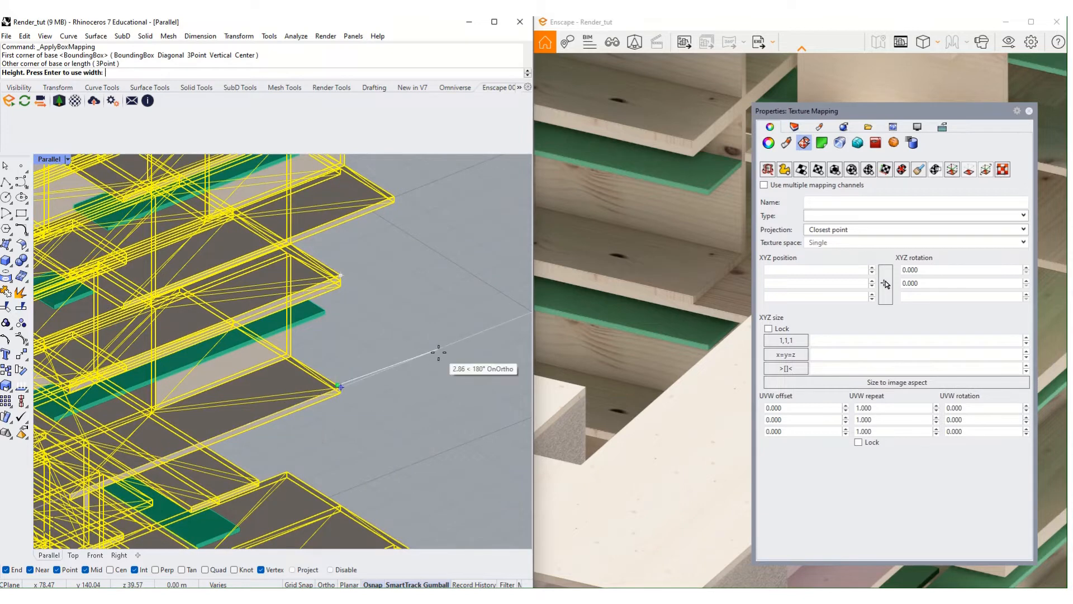
left_click(438, 352)
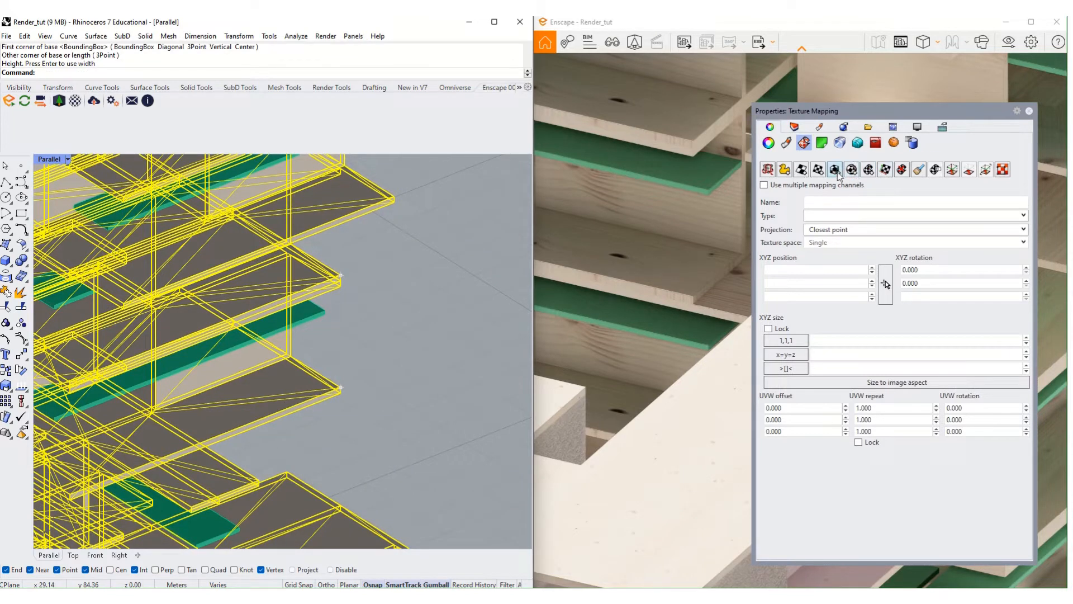
- Apply a 3 × 3 × 1 box mapping based at a slab vertex
left_click(835, 170)
scroll(391, 380, "up", 4)
left_click(386, 381)
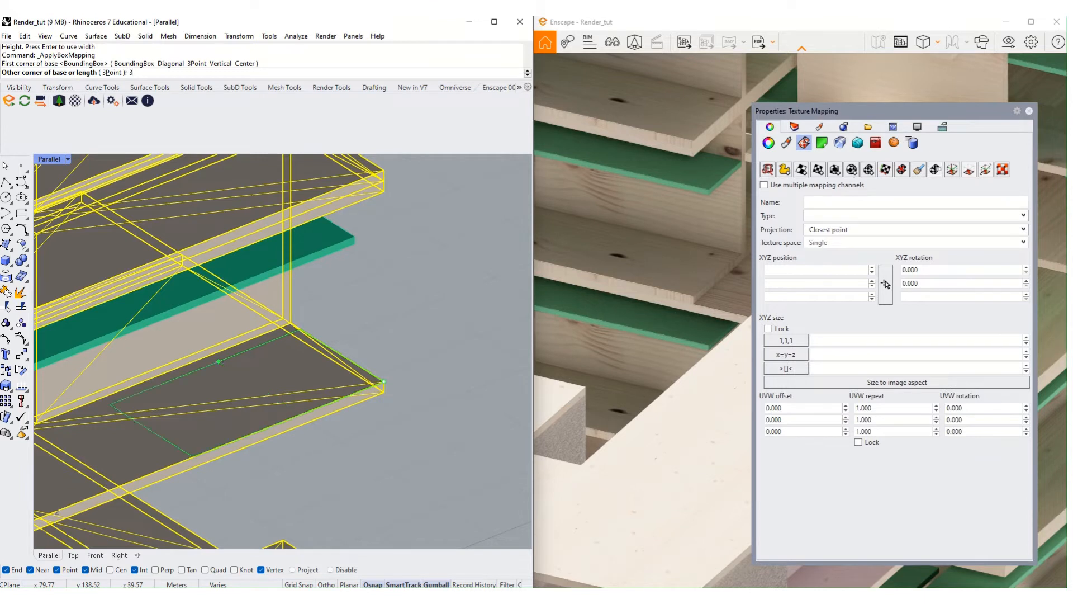
type("3")
key("Return")
type("3")
key("Return")
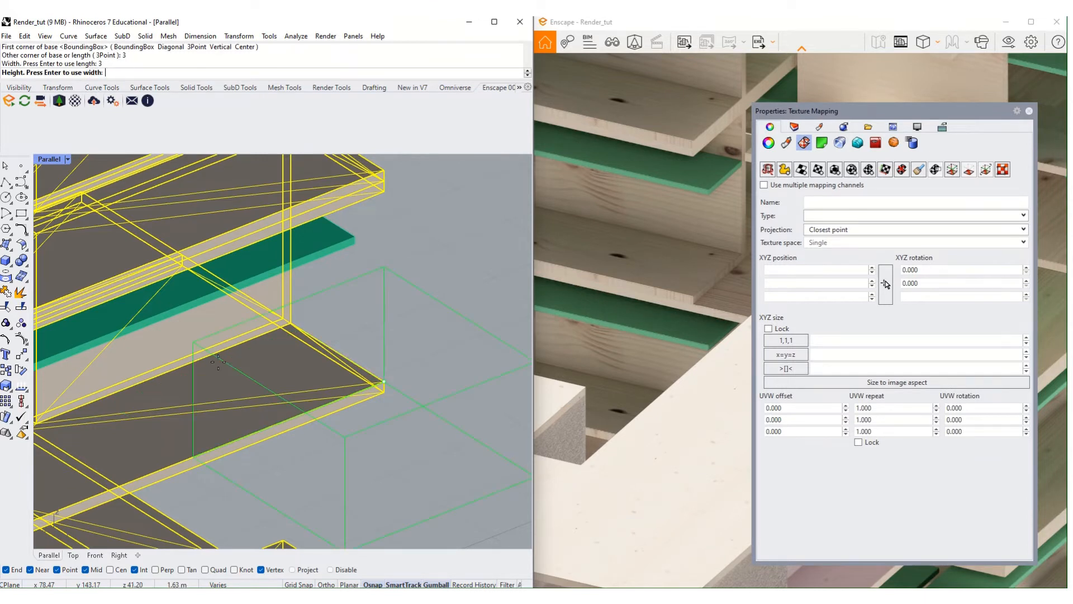
type("1")
key("Return")
key("Return")
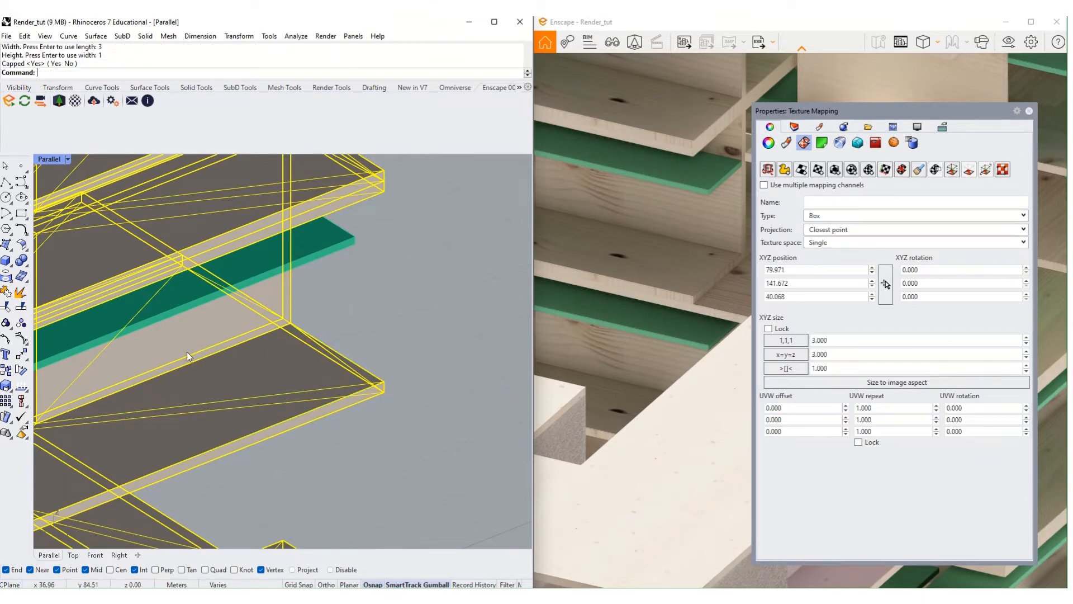
left_click(652, 268)
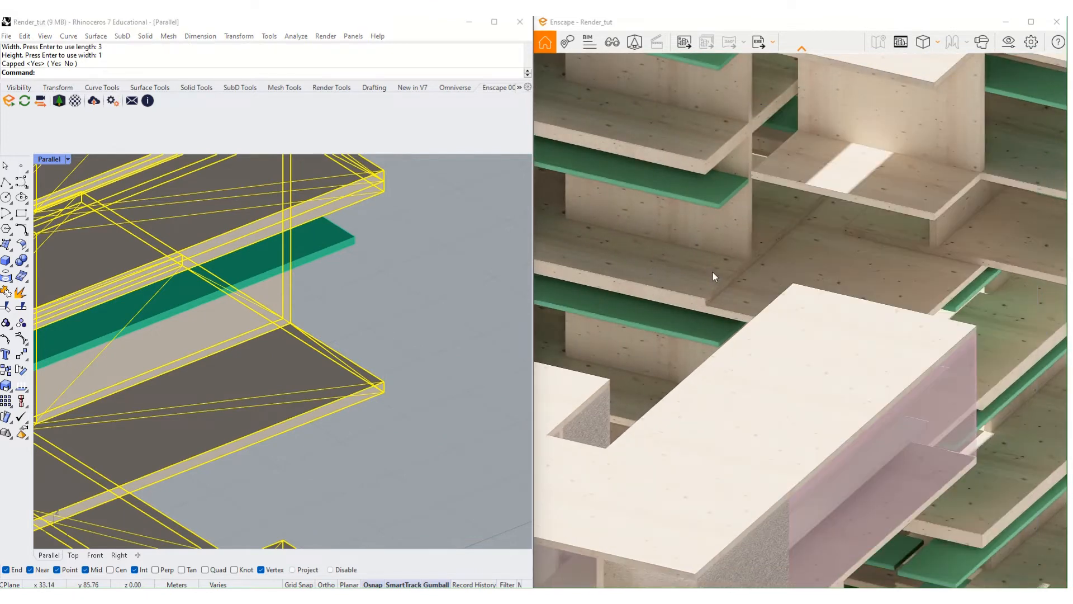
- Zoom and orbit the Enscape render over the remapped slabs and shift the sun's time of day
scroll(714, 273, "down", 5)
scroll(715, 273, "up", 6)
scroll(930, 293, "down", 5)
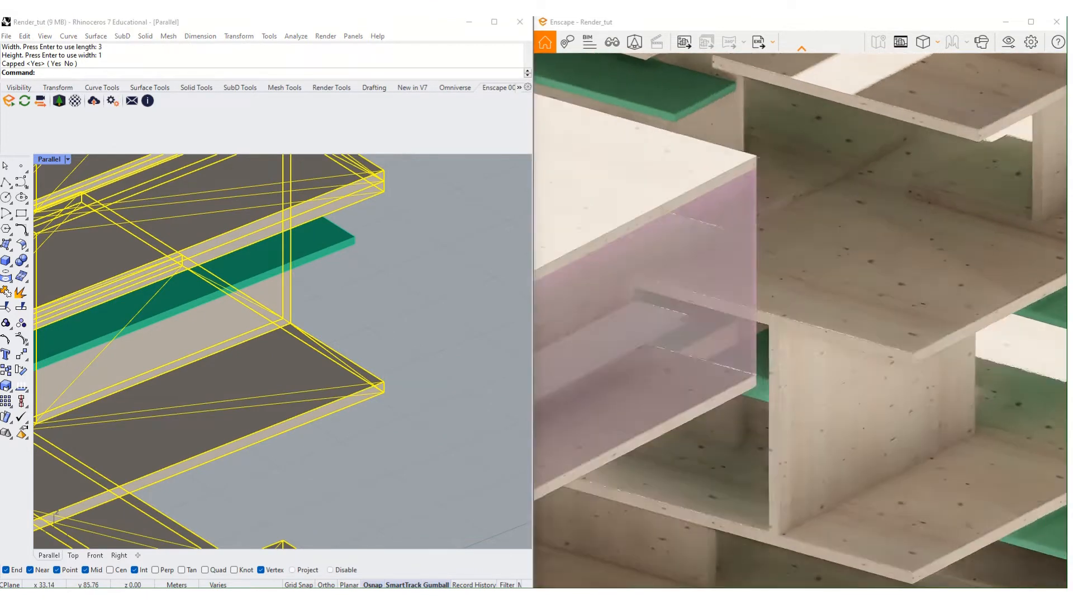
scroll(851, 439, "down", 5)
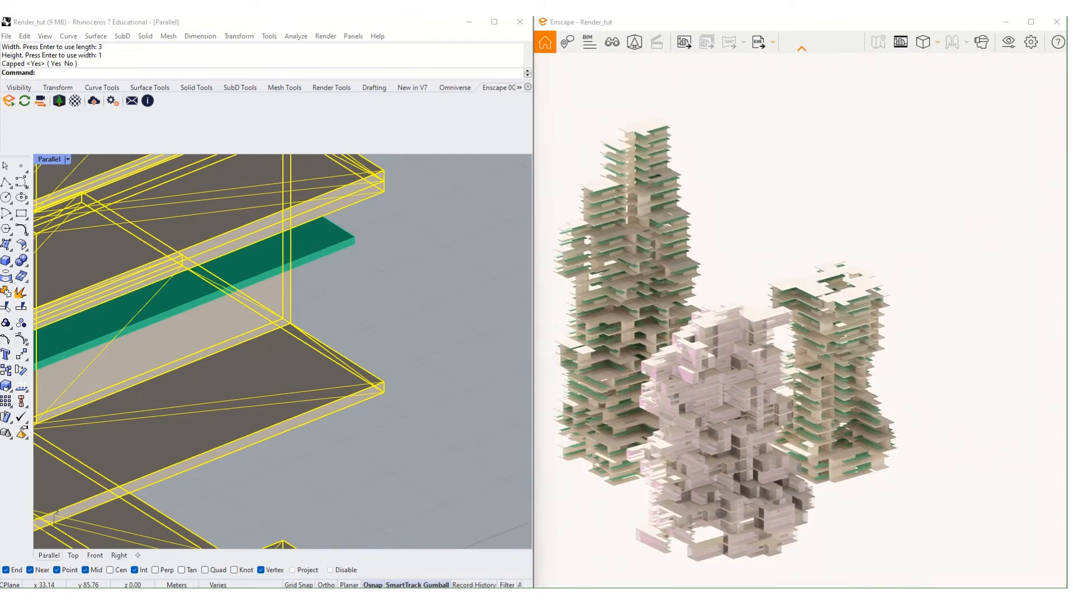
scroll(628, 216, "up", 6)
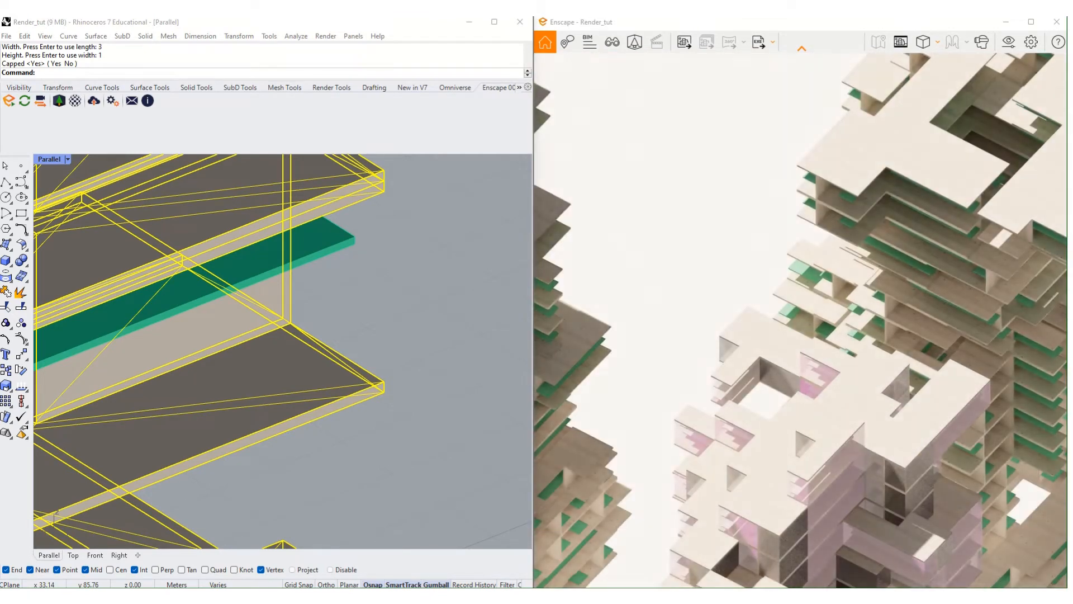
right_click_drag(859, 427, 721, 411)
scroll(857, 425, "down", 6)
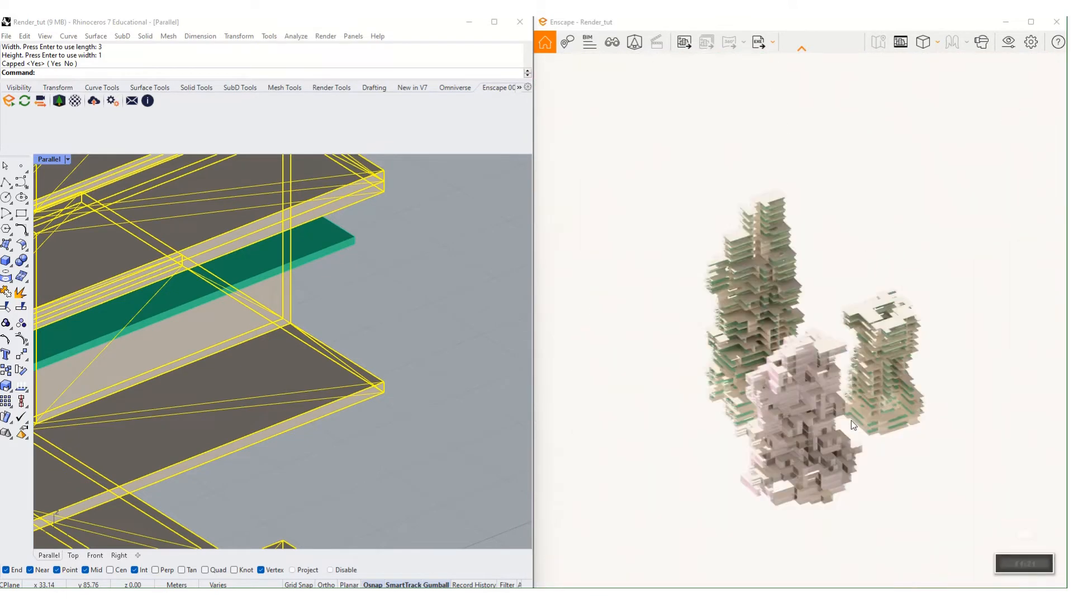
right_click_drag(851, 421, 922, 416)
left_click(394, 229)
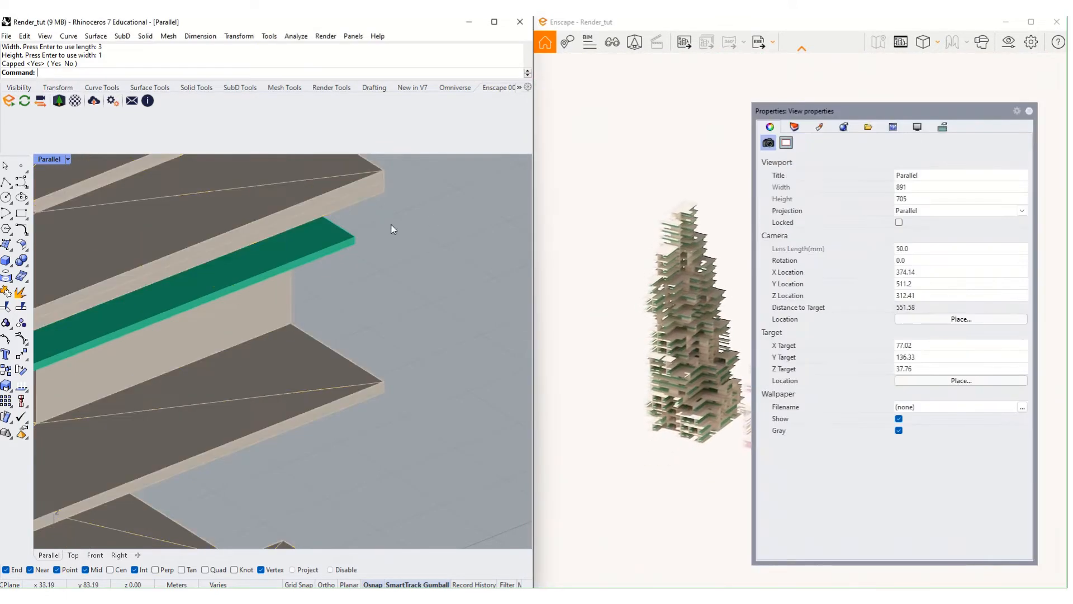
- In the Material Editor, set CLTTIMBER's height map texture to SPRUCE.jpg
left_click(75, 100)
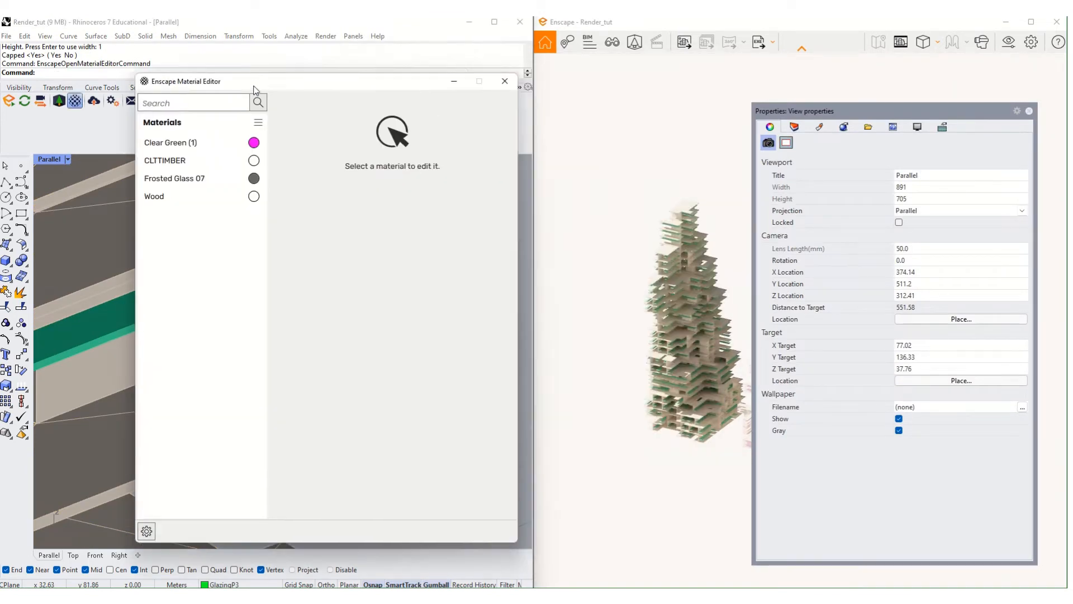
left_click_drag(255, 90, 206, 85)
left_click(117, 155)
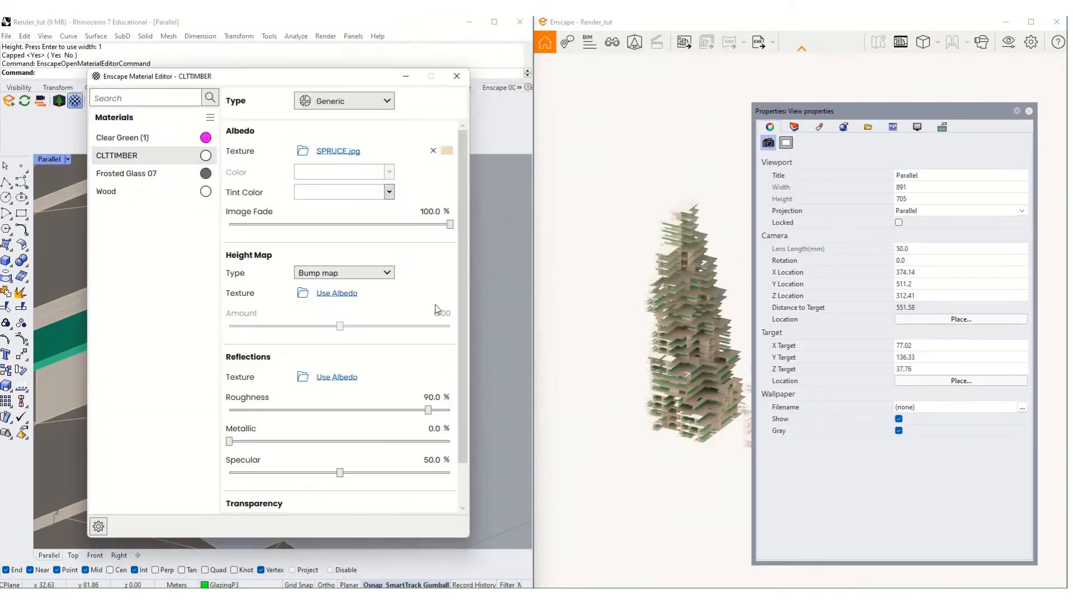
left_click(352, 297)
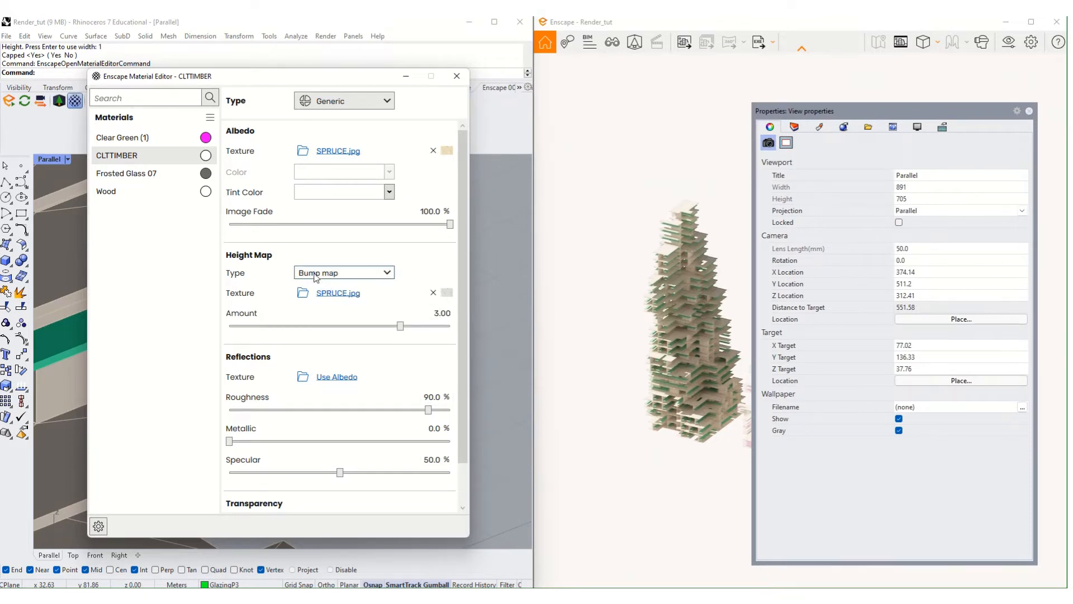
left_click(662, 309)
scroll(677, 324, "up", 6)
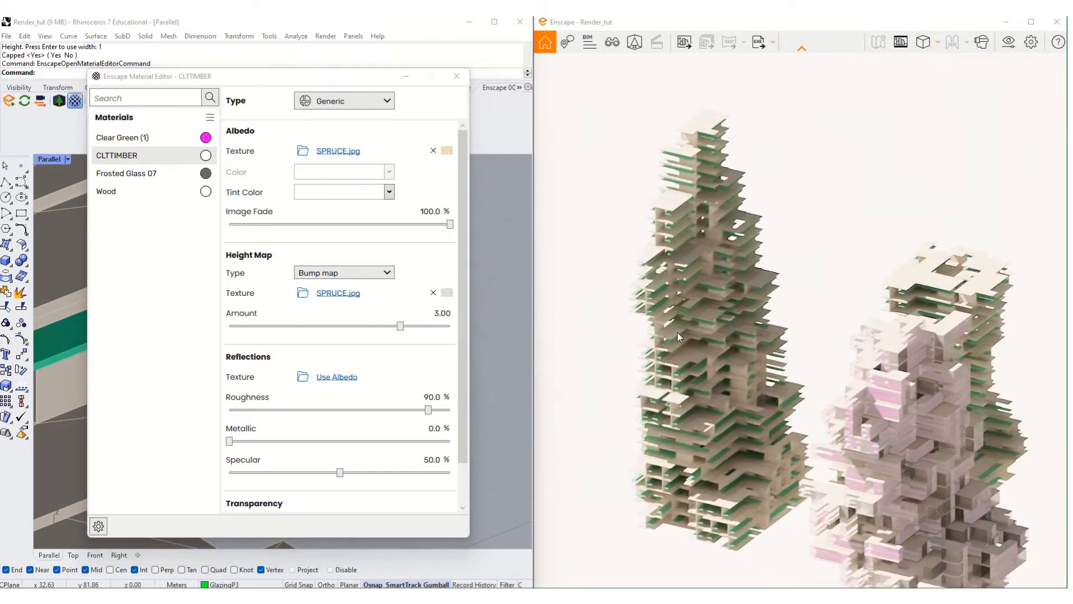
scroll(698, 315, "up", 6)
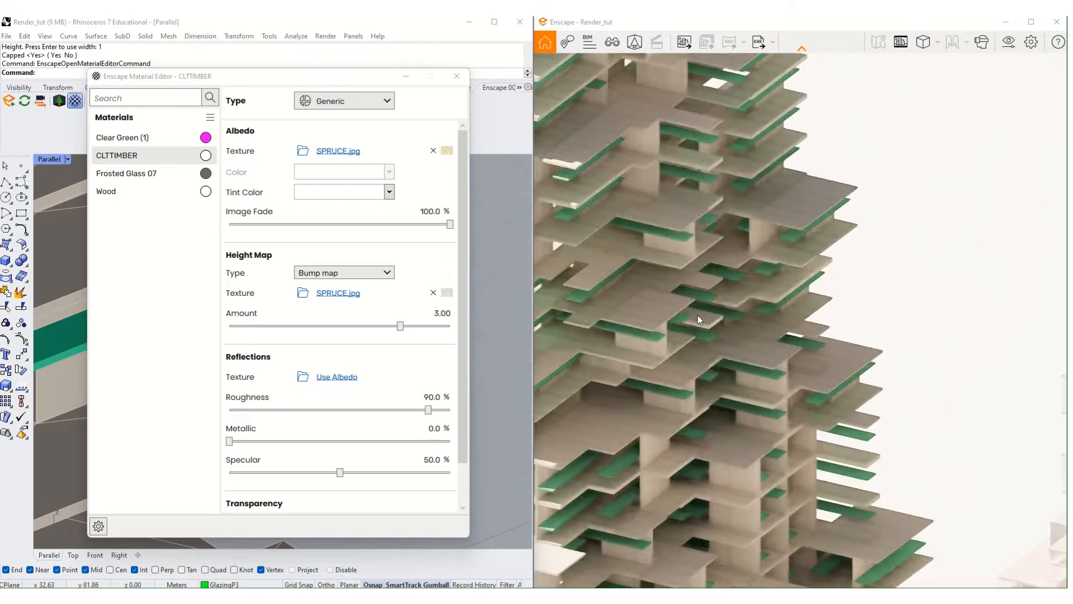
scroll(738, 423, "up", 8)
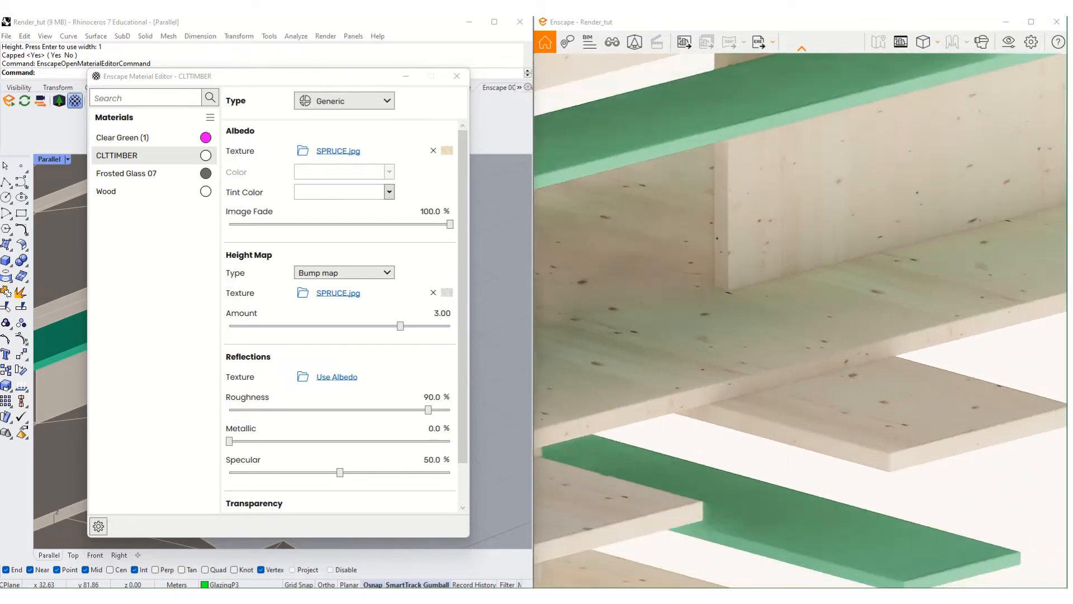
scroll(780, 340, "down", 15)
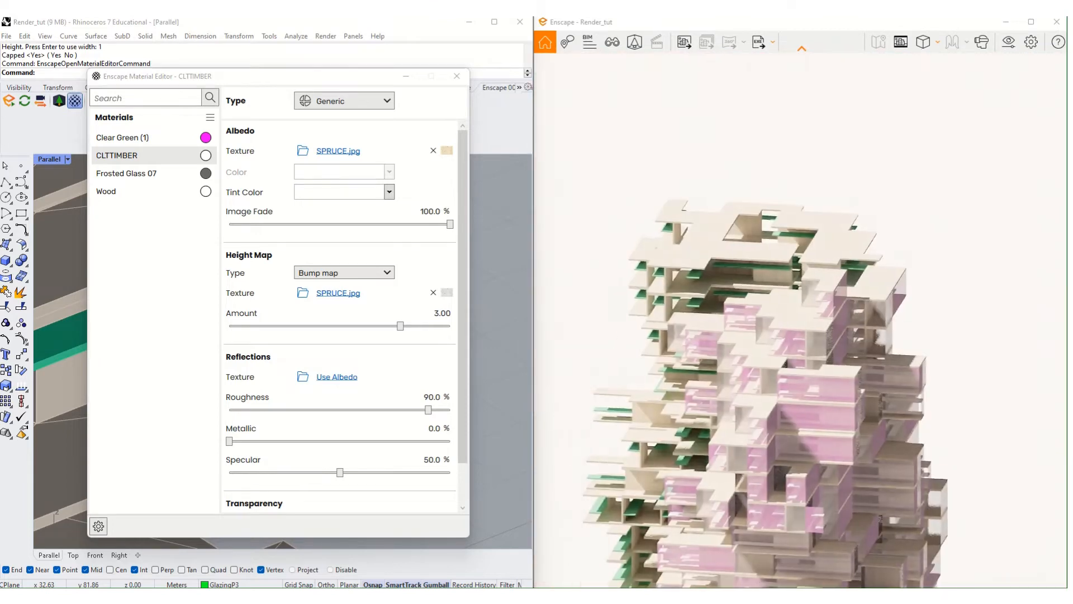
right_click_drag(749, 326, 707, 344)
scroll(598, 247, "up", 10)
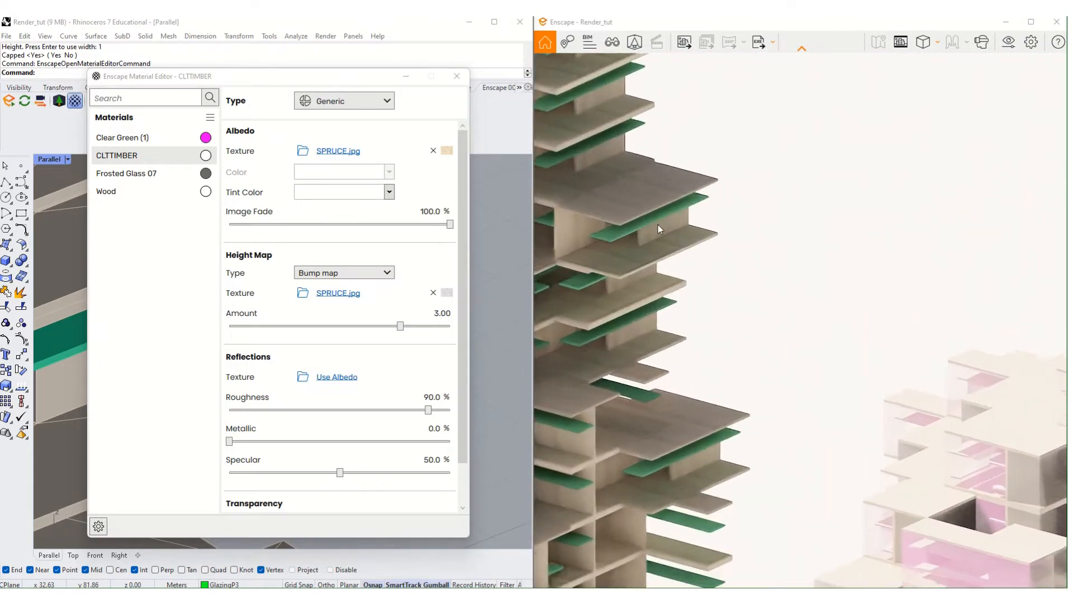
scroll(706, 327, "up", 10)
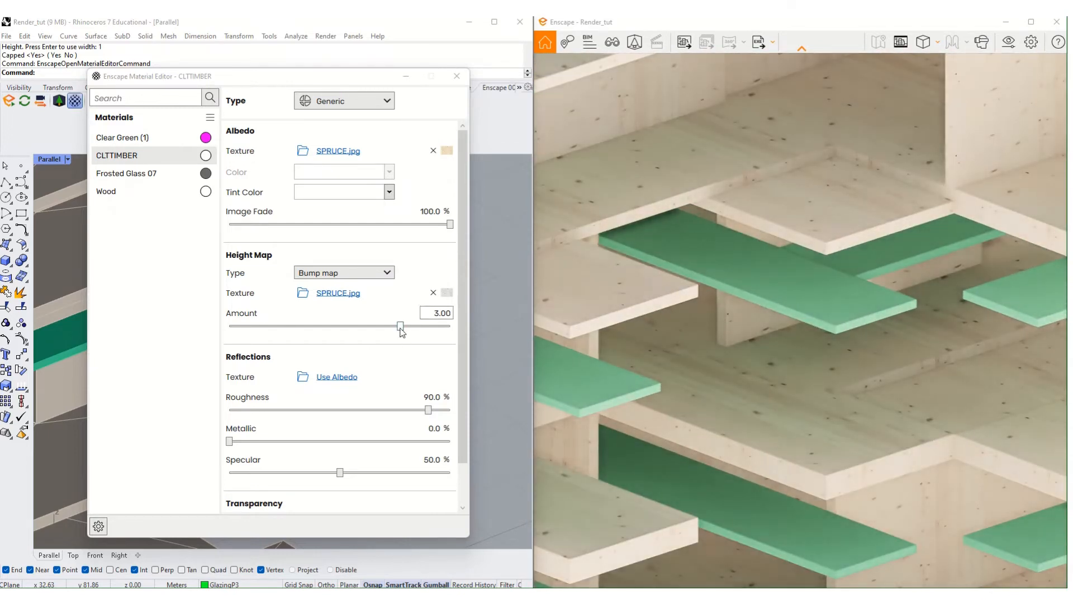
- Test the bump amount at 10.00, then settle on 3.60
left_click_drag(400, 330, 450, 330)
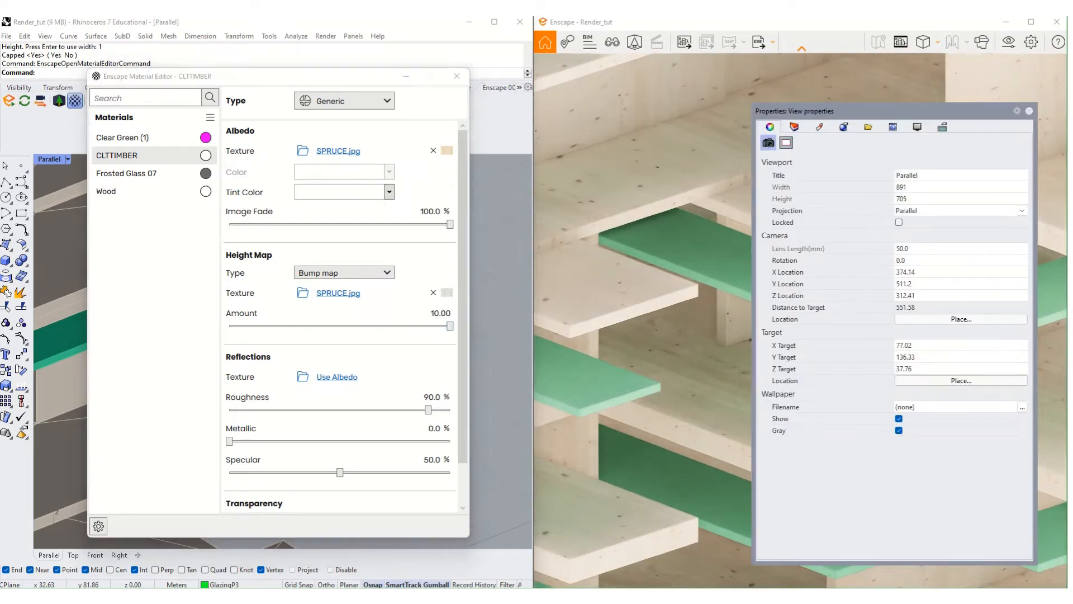
right_click_drag(726, 274, 652, 279)
scroll(734, 306, "up", 3)
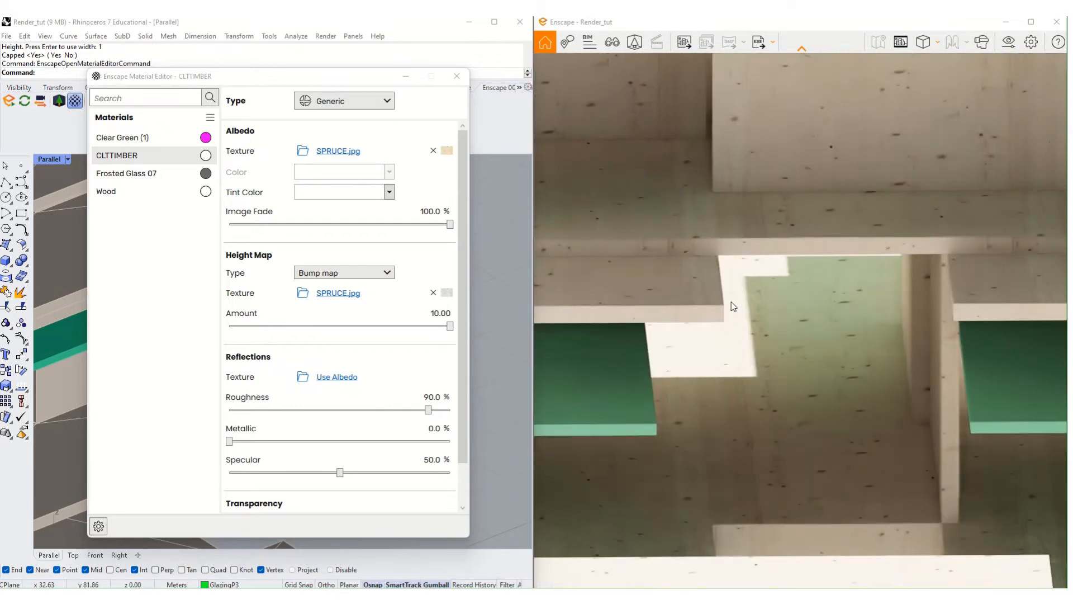
scroll(733, 306, "up", 5)
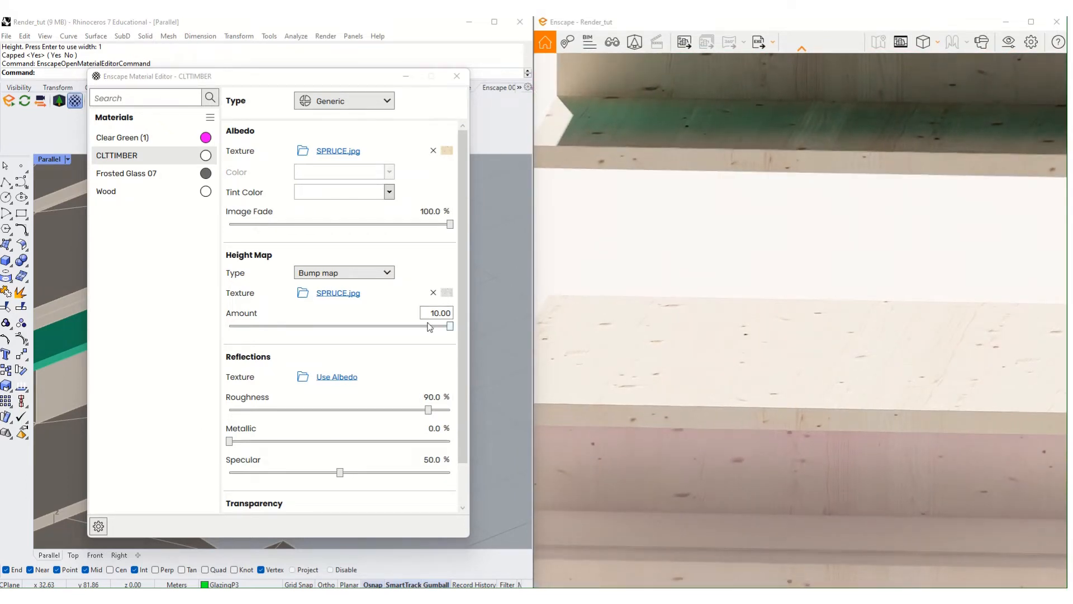
left_click_drag(450, 326, 406, 328)
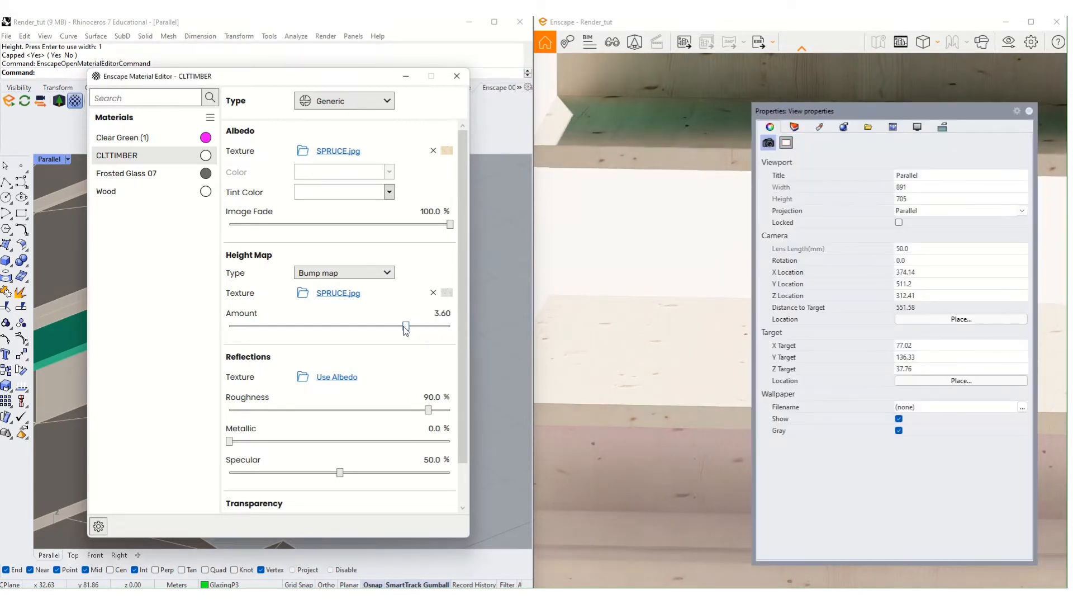
- Try SPRUCE.jpg as the reflection texture and test Metallic at full before resetting it to 0%
left_click(1028, 112)
scroll(332, 343, "down", 1)
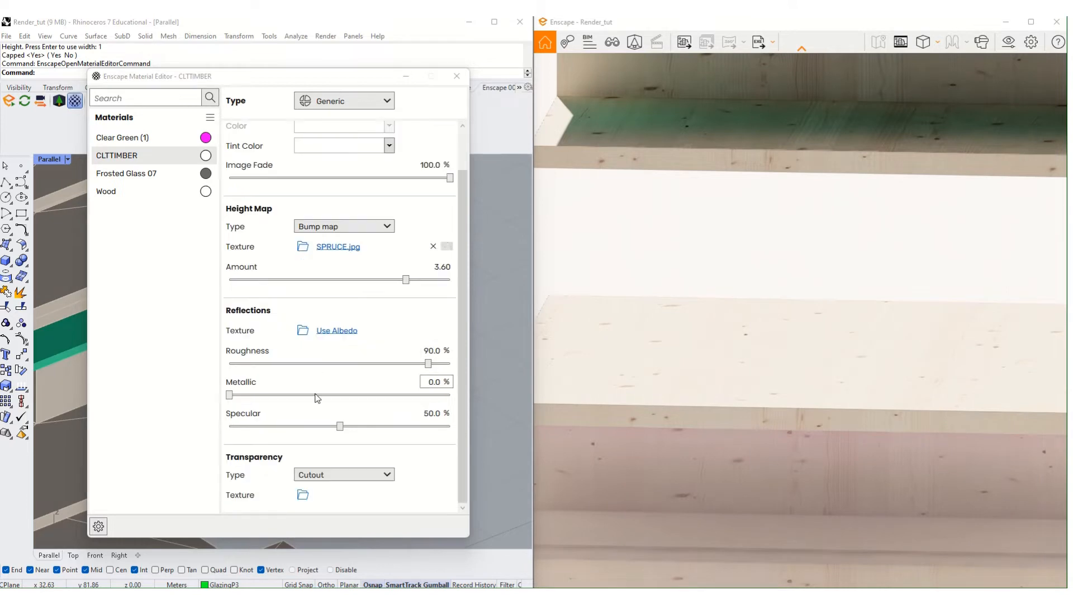
left_click(312, 335)
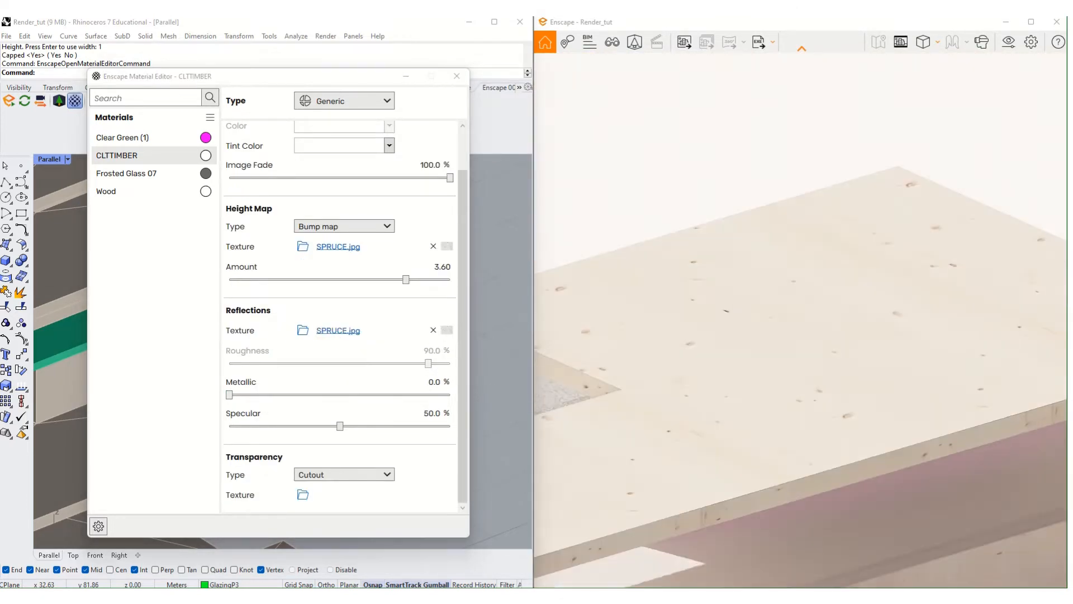
right_click_drag(716, 330, 642, 324)
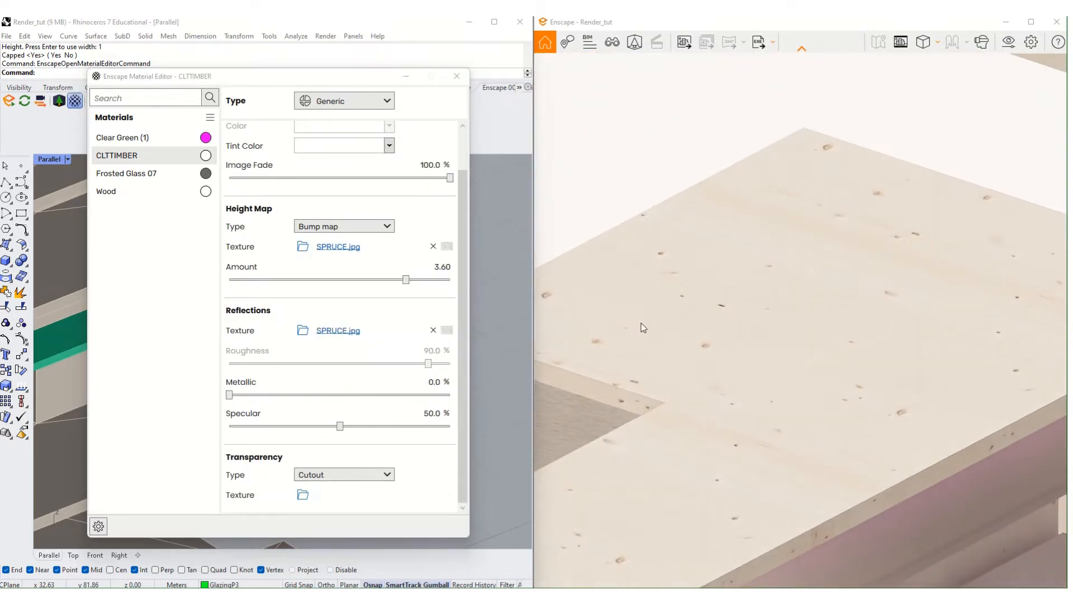
scroll(669, 359, "down", 5)
scroll(760, 364, "up", 5)
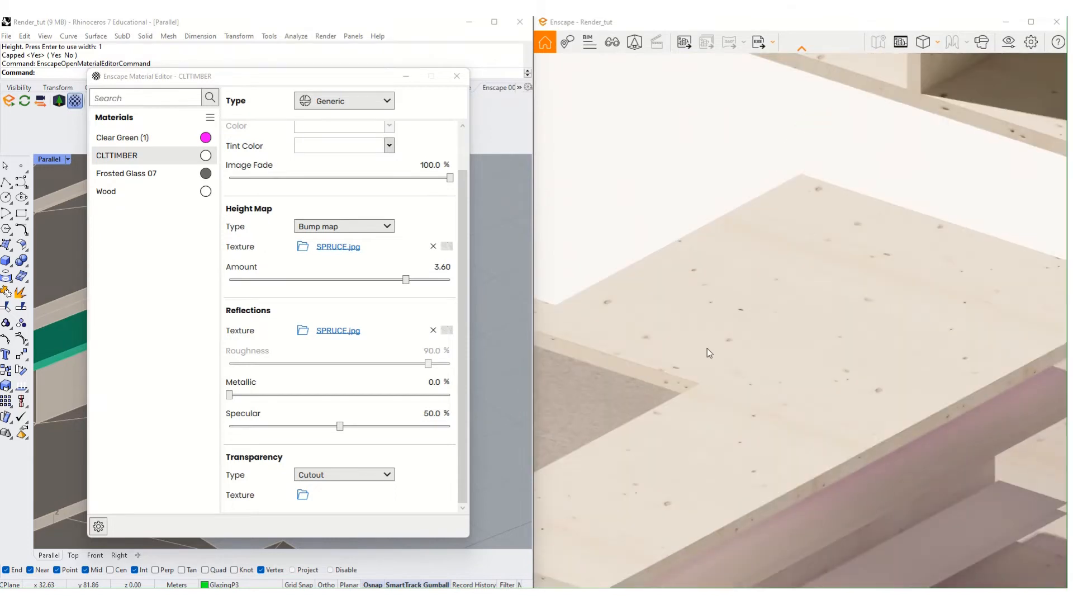
left_click_drag(229, 394, 541, 400)
right_click_drag(656, 382, 962, 165)
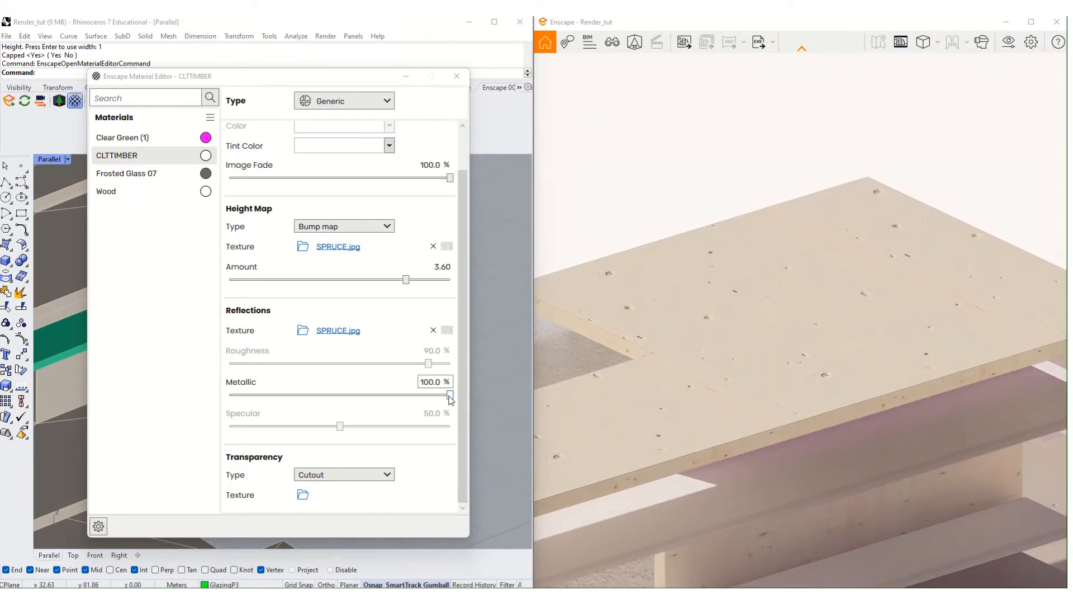
left_click_drag(450, 394, 164, 414)
- Remove SPRUCE.jpg from CLTTIMBER's reflections and close the Material Editor
left_click(339, 330)
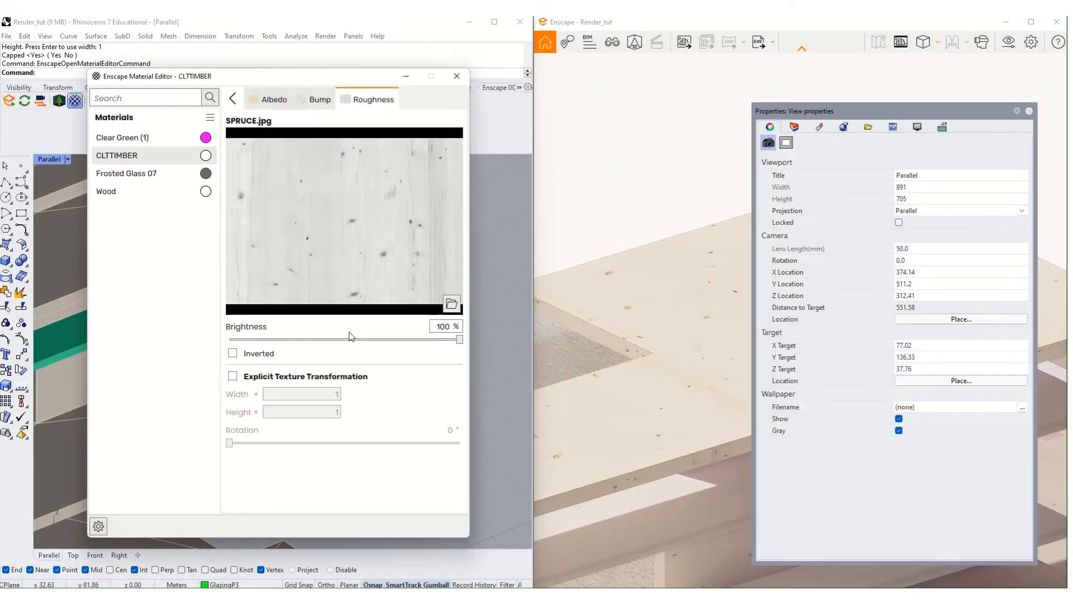
left_click(230, 100)
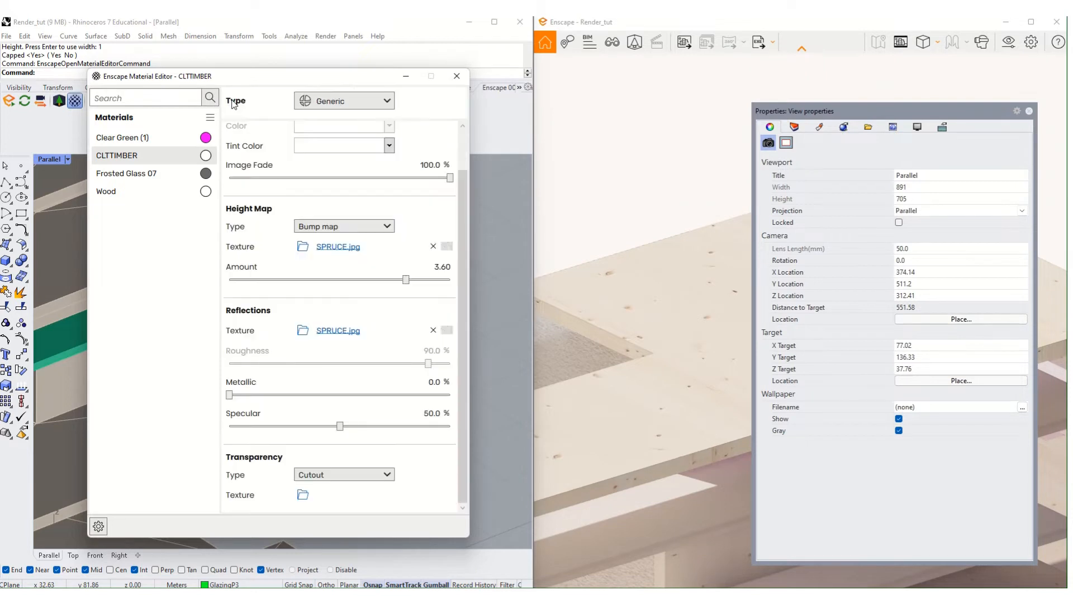
left_click(431, 331)
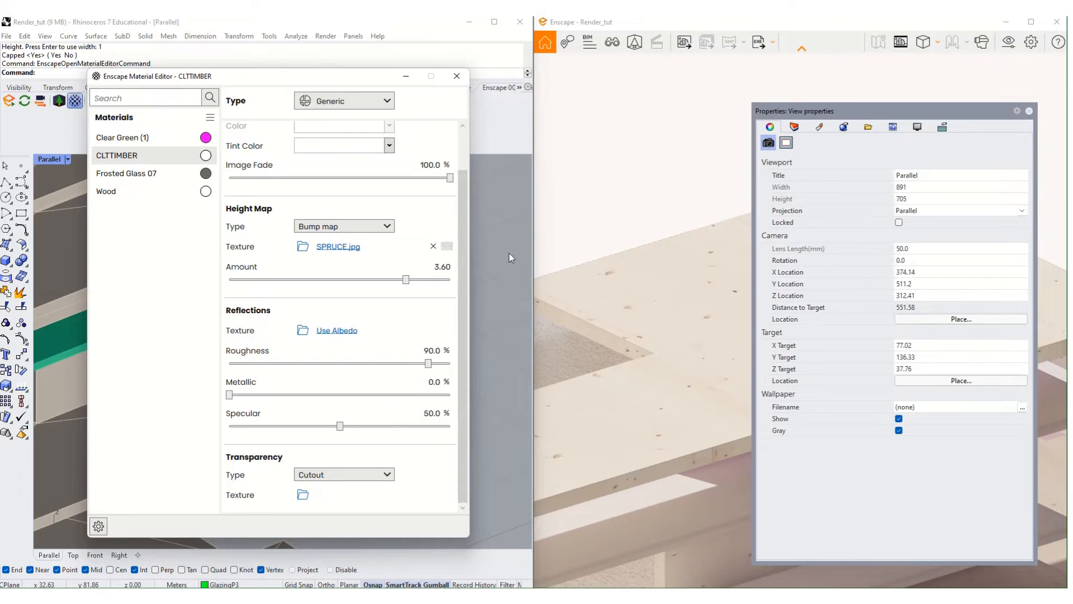
left_click(457, 76)
- Orbit and zoom around both timber towers, then detach the Enscape tools as a floating toolbar
left_click(723, 166)
scroll(753, 369, "down", 10)
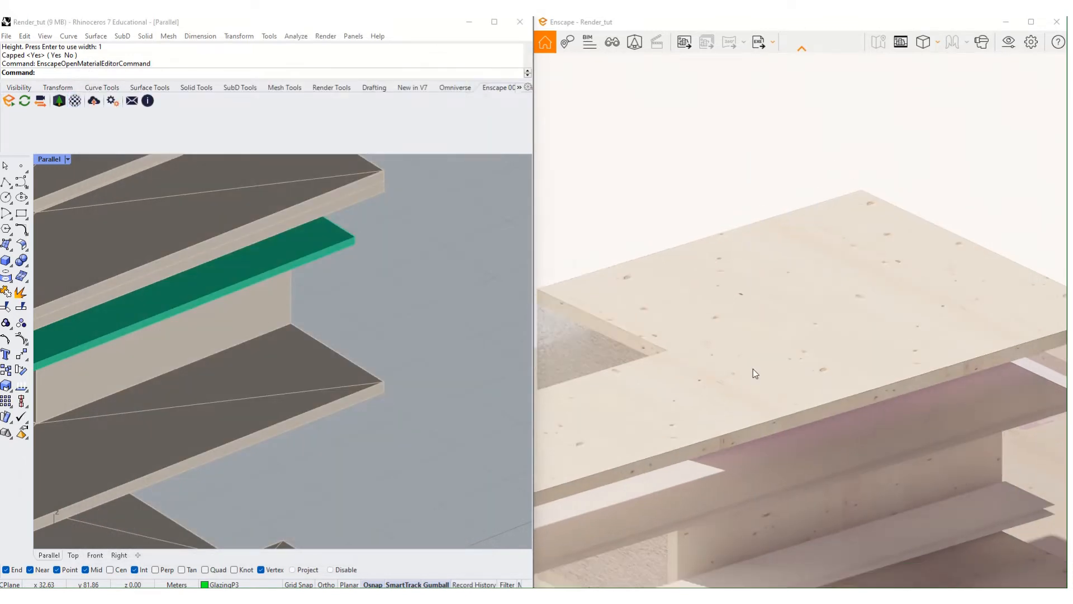
scroll(787, 390, "down", 8)
scroll(776, 373, "up", 8)
scroll(774, 371, "down", 3)
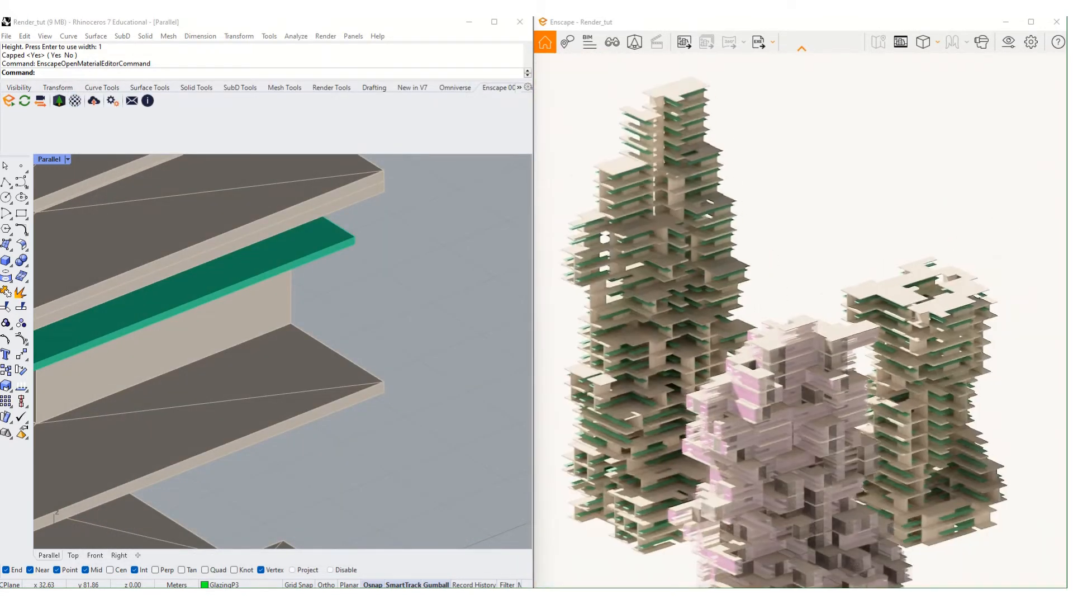
right_click_drag(775, 371, 838, 335)
scroll(810, 391, "up", 8)
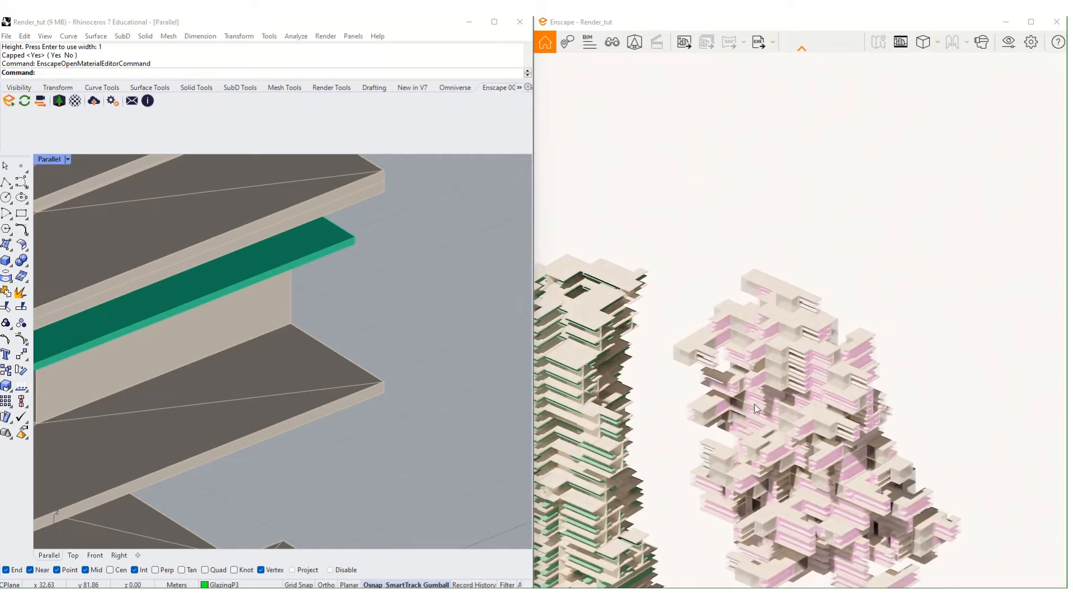
scroll(828, 378, "up", 2)
scroll(829, 378, "down", 8)
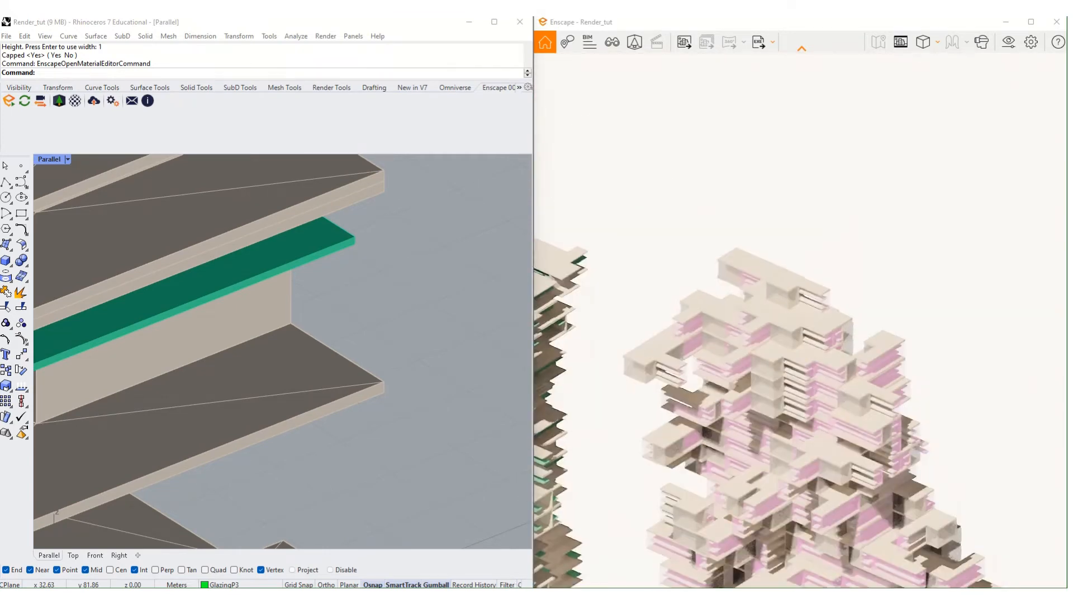
mouse_move(829, 378)
right_mouse_down()
mouse_move(782, 341)
mouse_move(827, 375)
right_mouse_up()
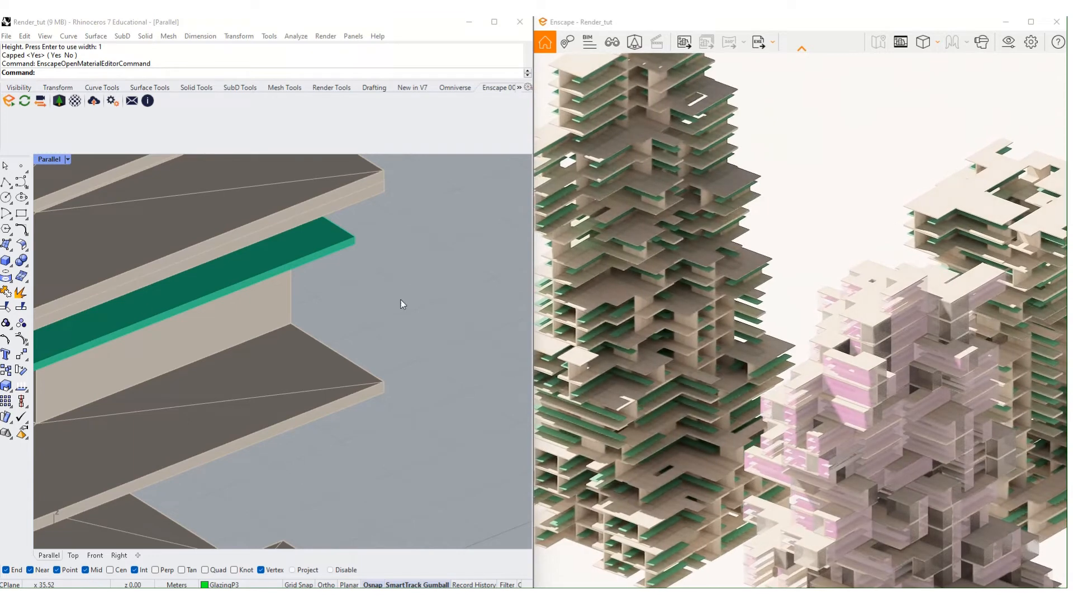
left_click(402, 304)
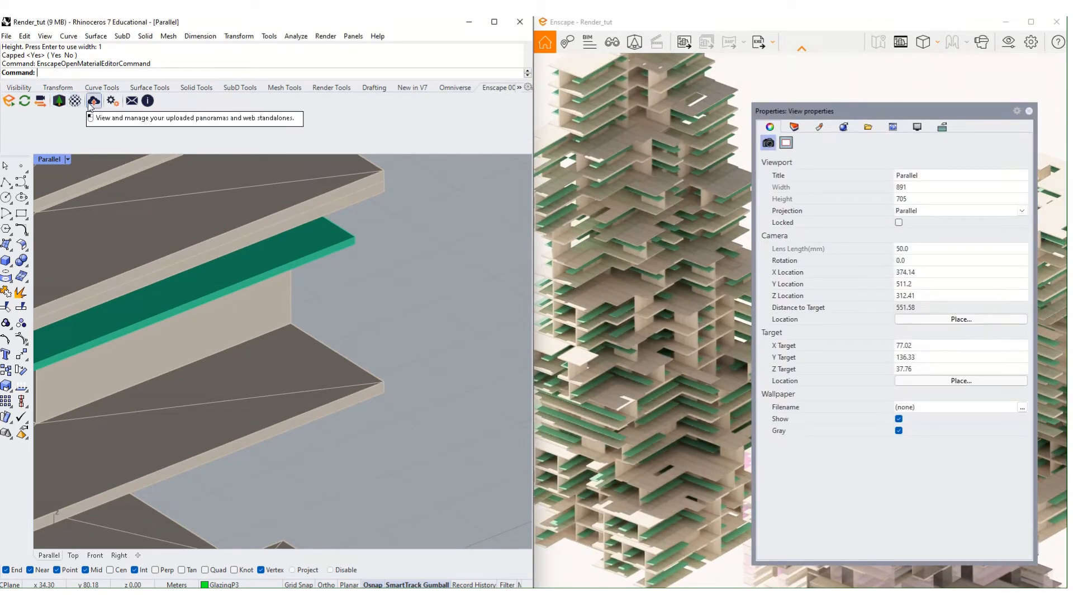
left_click_drag(500, 91, 509, 180)
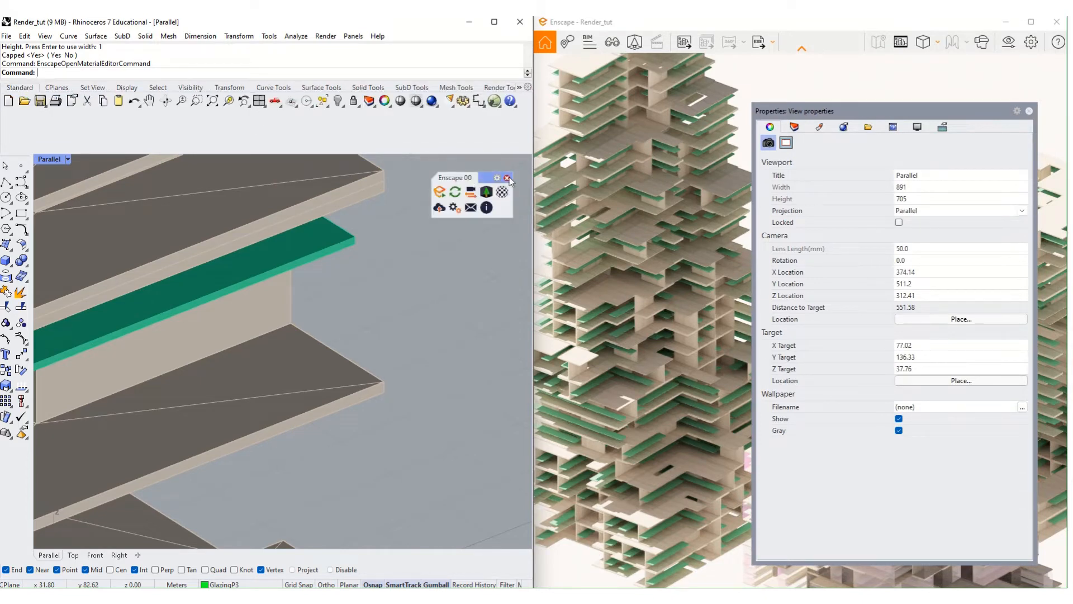
- Maximise Rhino, re-show the Enscape toolbar and dock it into the tab row as Enscape 01
left_click(507, 178)
left_click(494, 22)
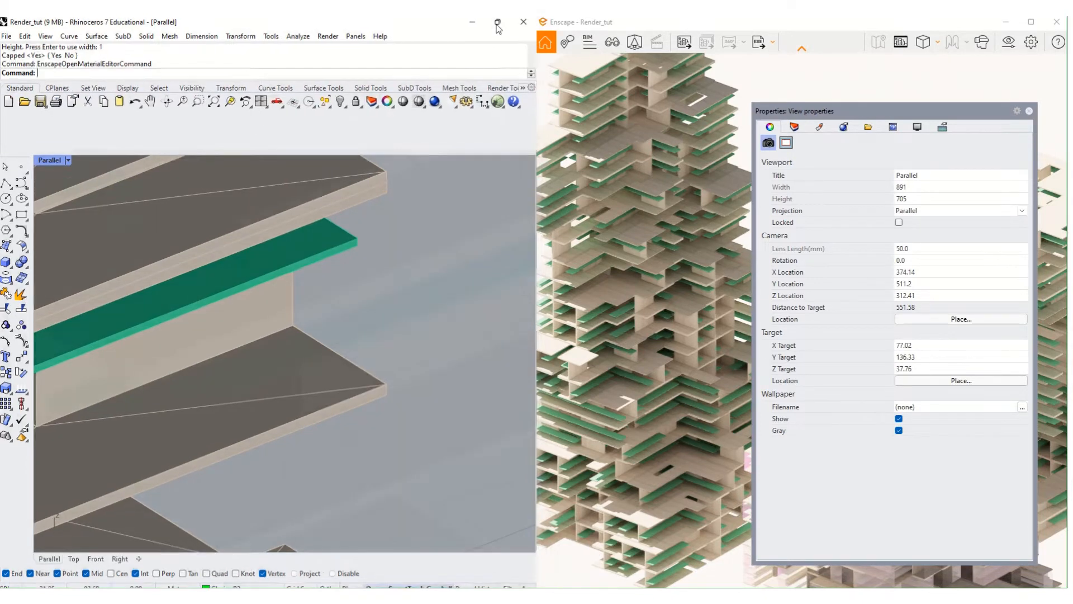
right_click(717, 82)
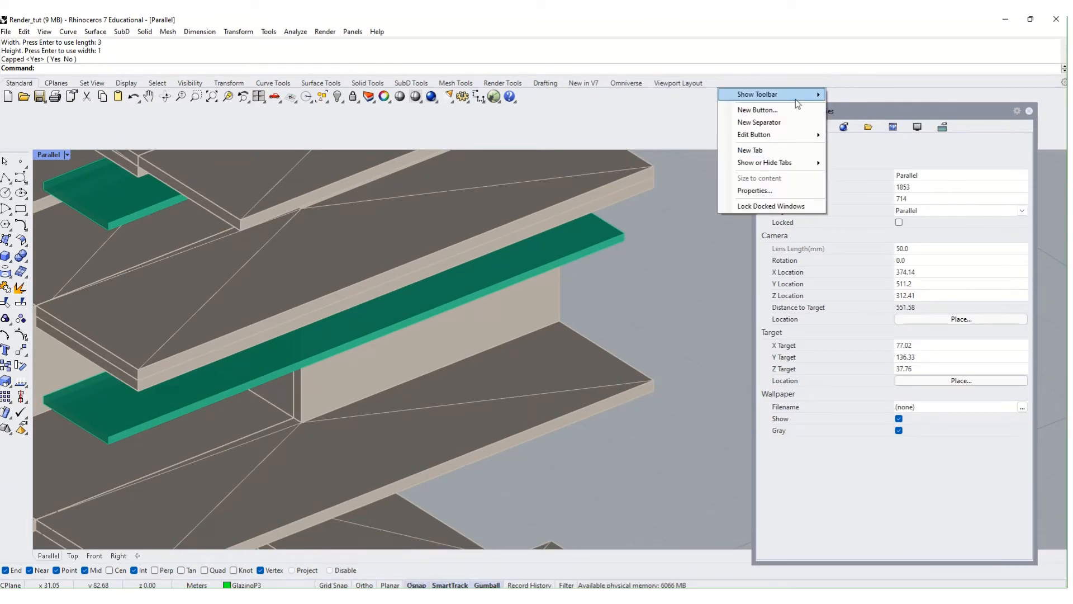
mouse_move(796, 95)
scroll(897, 306, "down", 10)
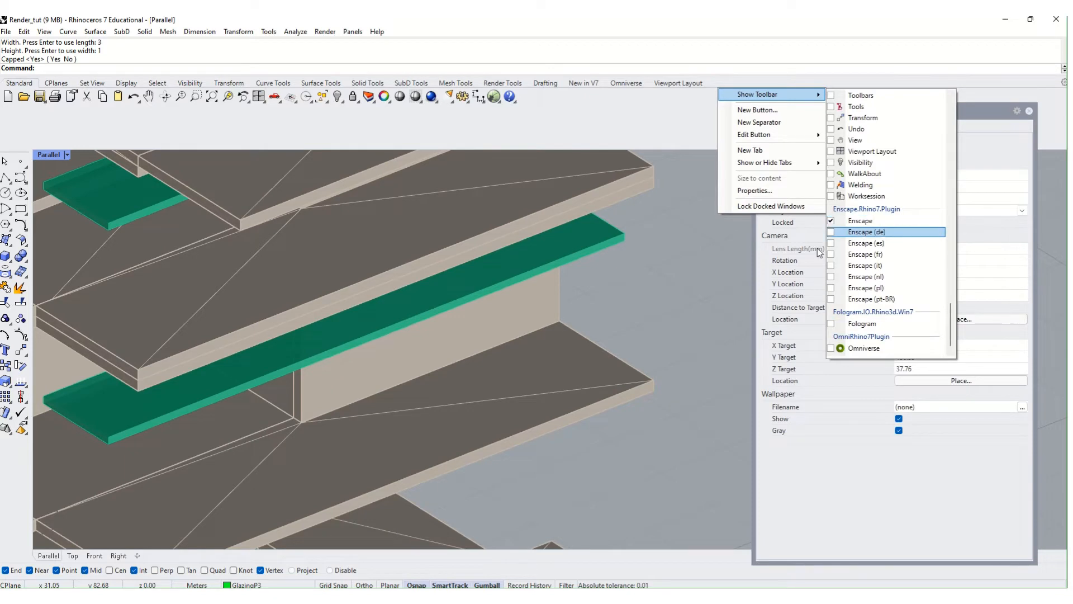
left_click(756, 224)
left_click_drag(861, 241, 781, 183)
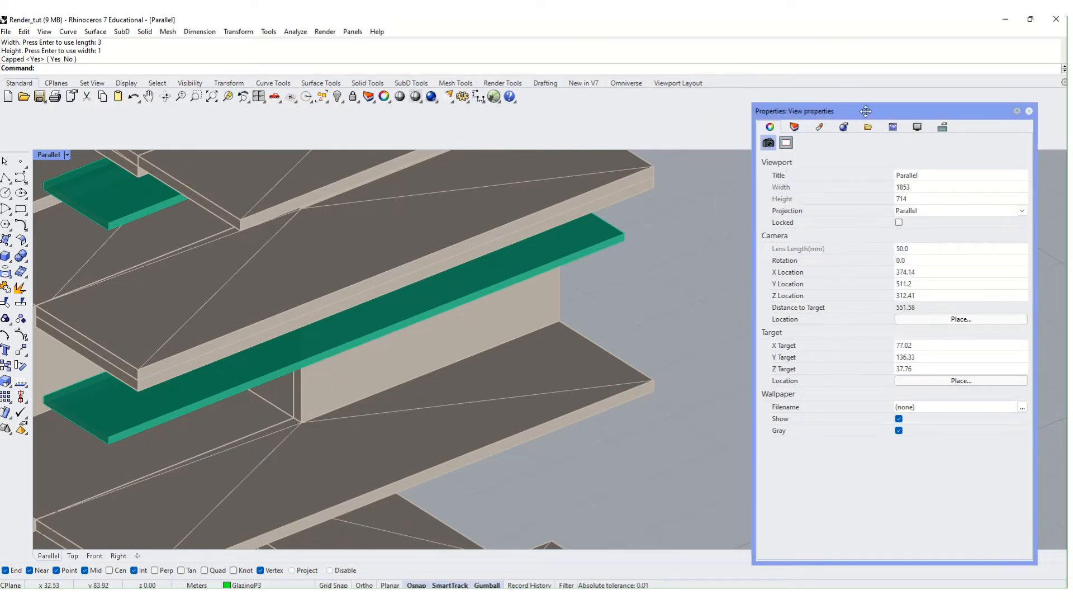
left_click_drag(866, 111, 487, 237)
left_click_drag(861, 246, 602, 109)
- Open the Material Library from the Enscape 01 tab, browse Wood (31), then switch to Glass (20)
left_click(584, 83)
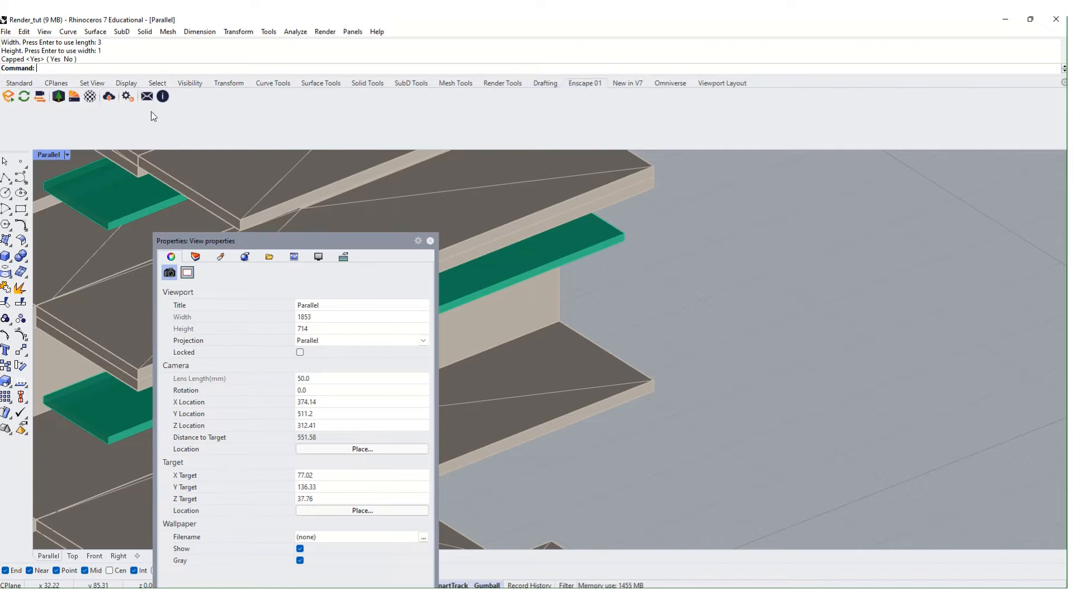
left_click(76, 96)
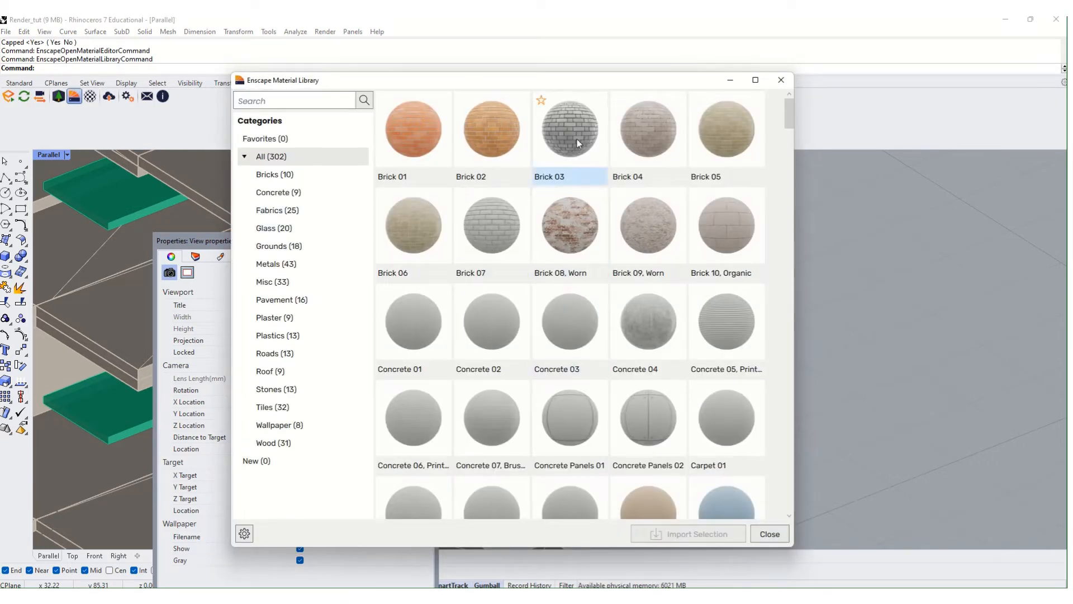
left_click_drag(379, 85, 522, 69)
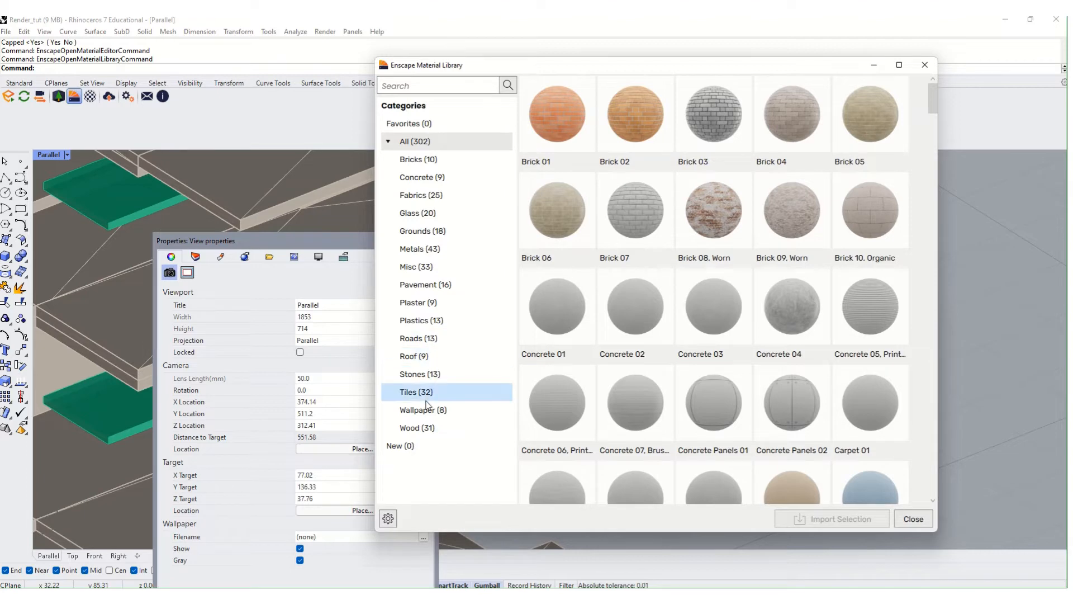
left_click(423, 430)
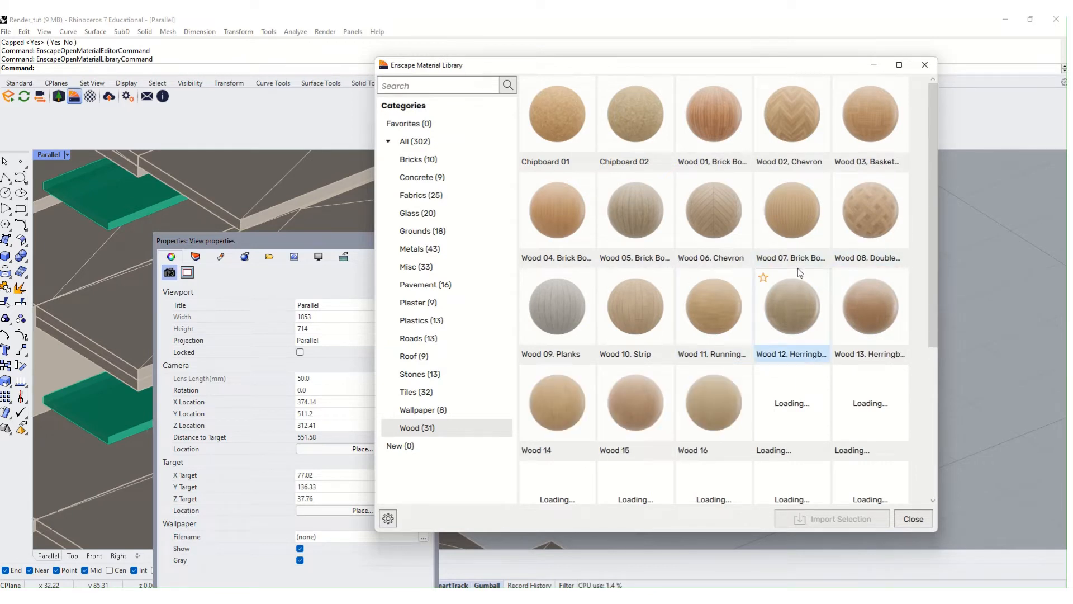
scroll(794, 274, "down", 5)
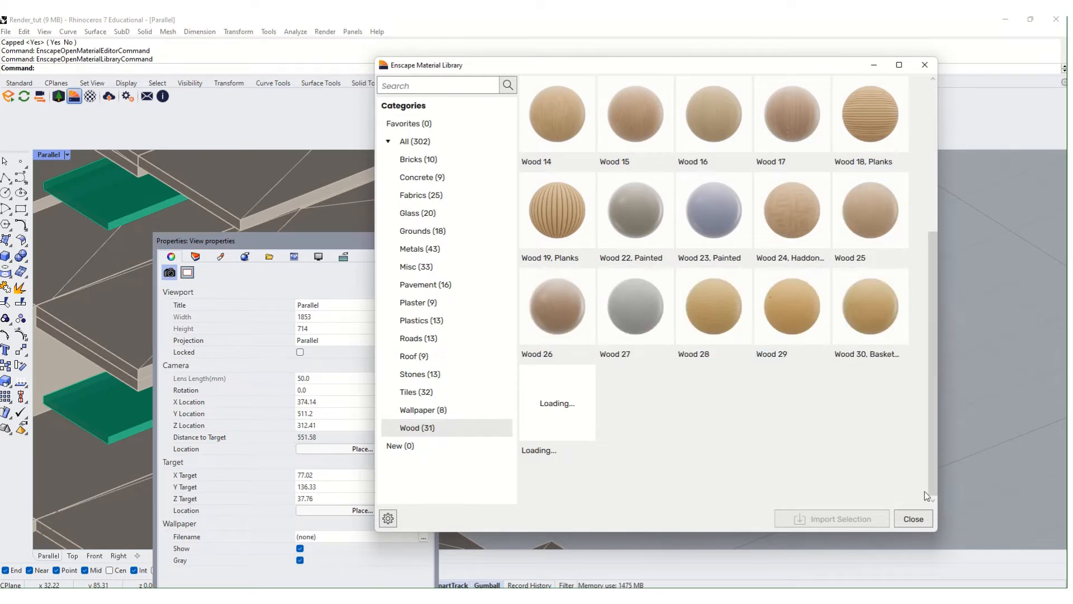
scroll(924, 290, "up", 2)
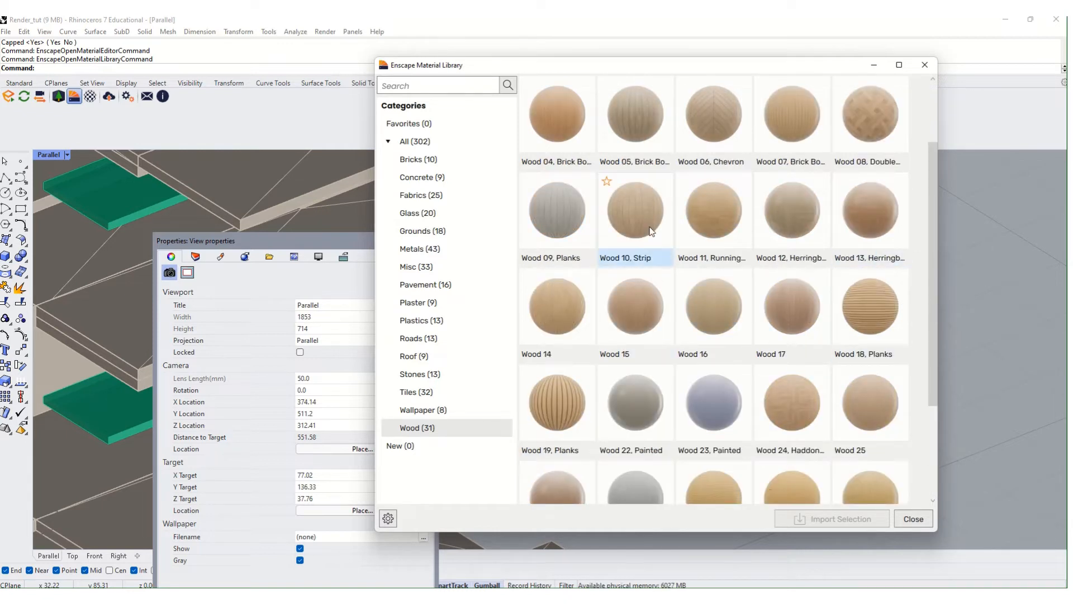
scroll(710, 218, "up", 1)
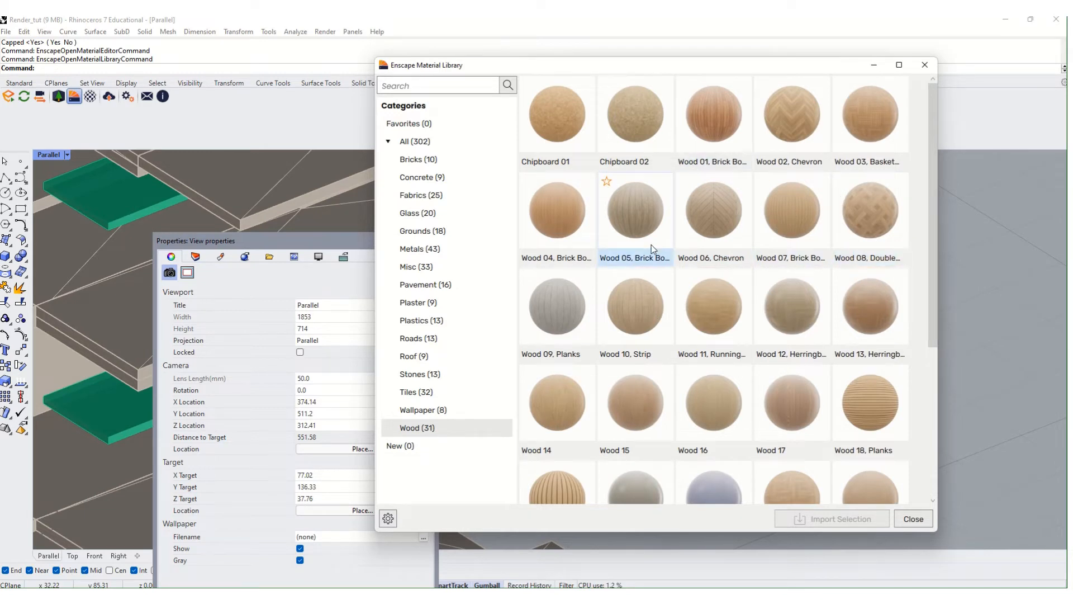
scroll(652, 245, "down", 1)
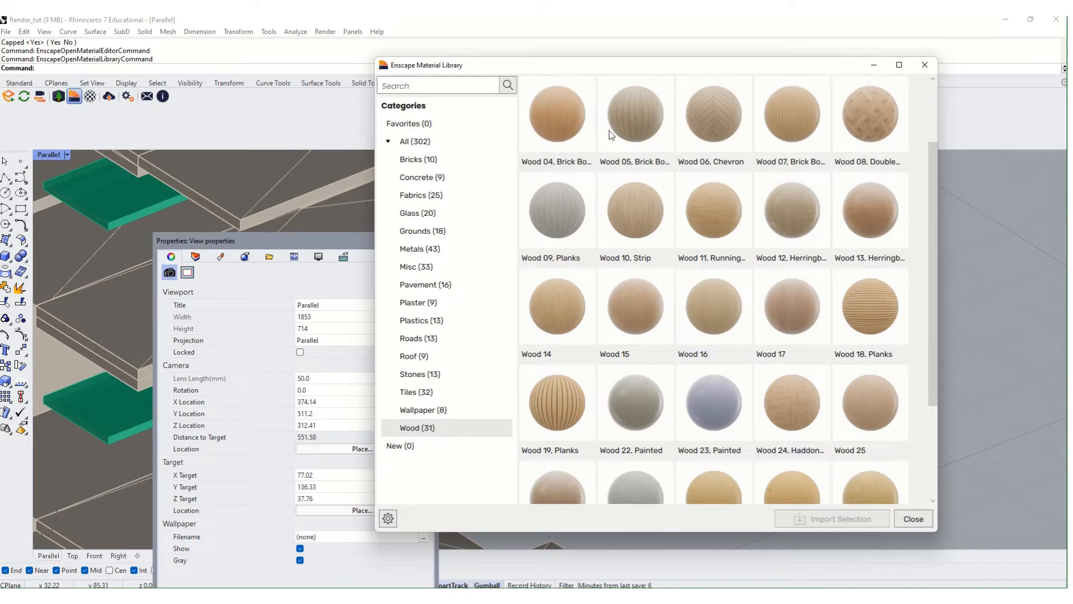
left_click(470, 213)
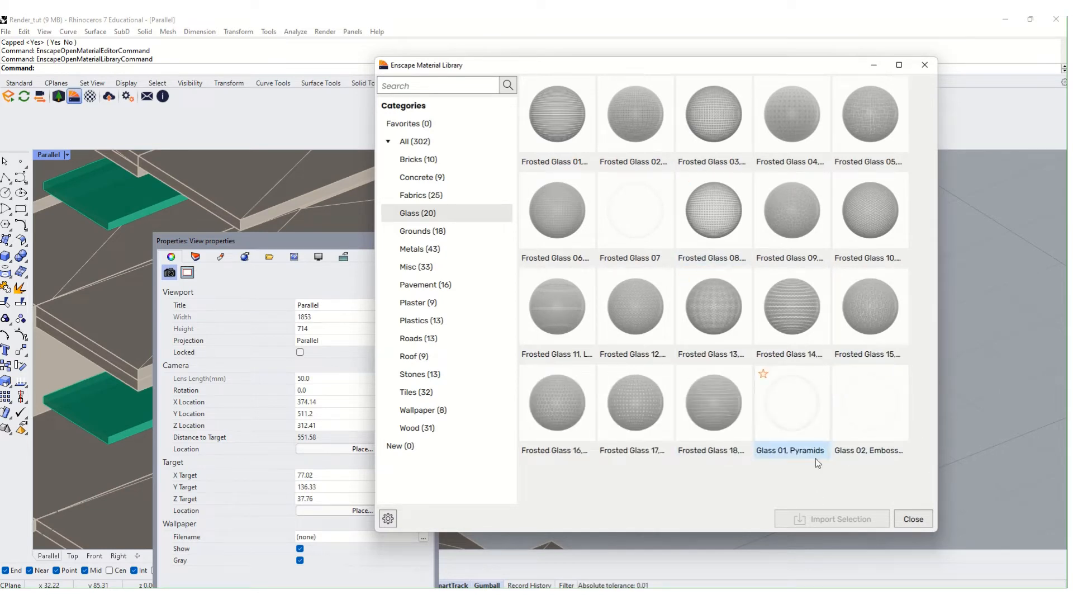
- Import Frosted Glass 07 with the default texture folder, then close the library
left_click(638, 235)
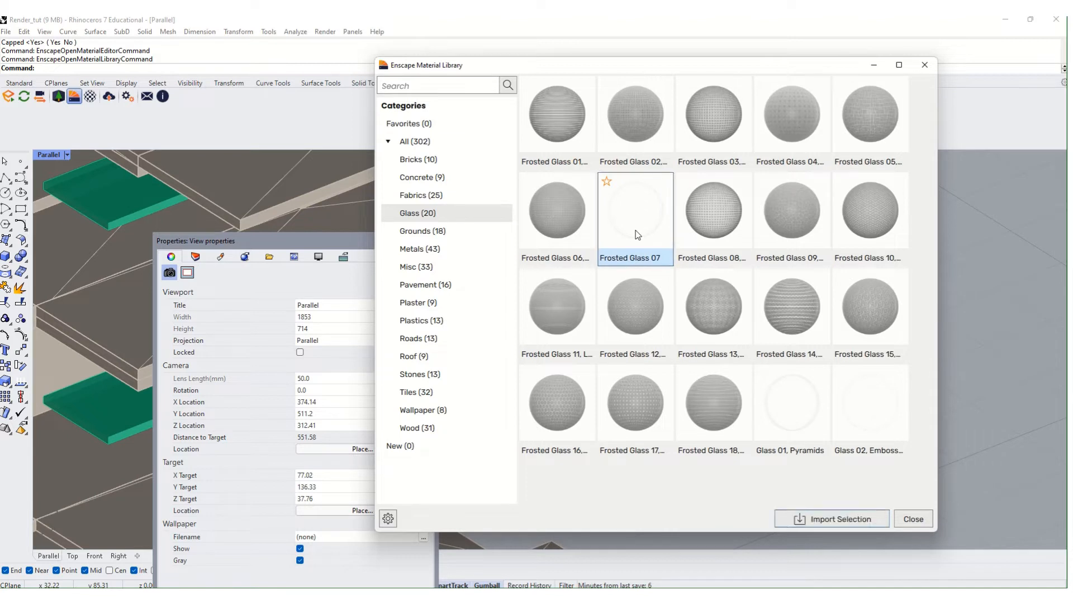
left_click(833, 518)
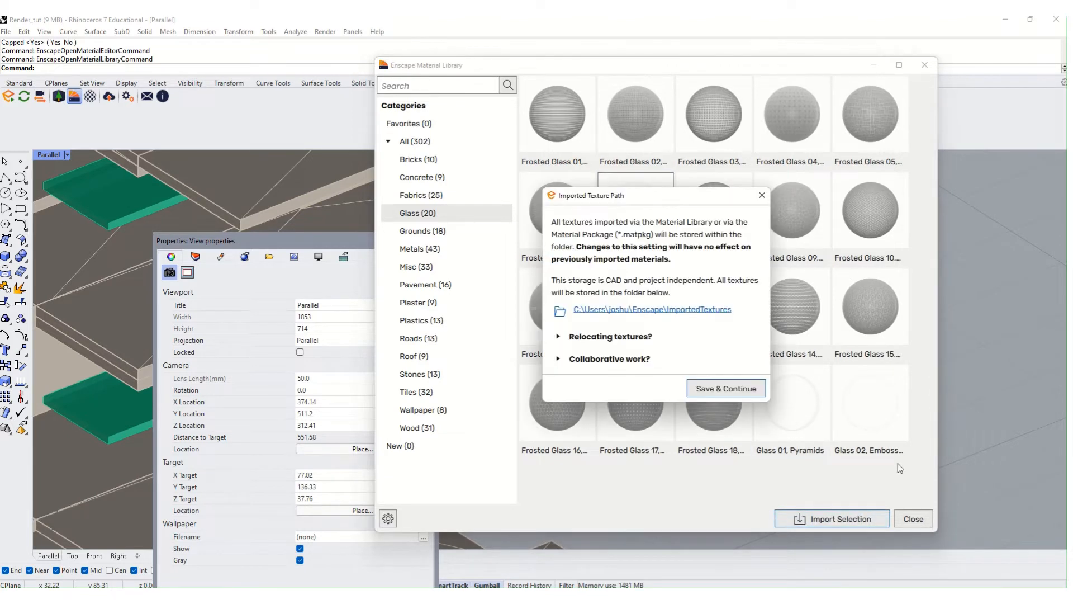
left_click(736, 386)
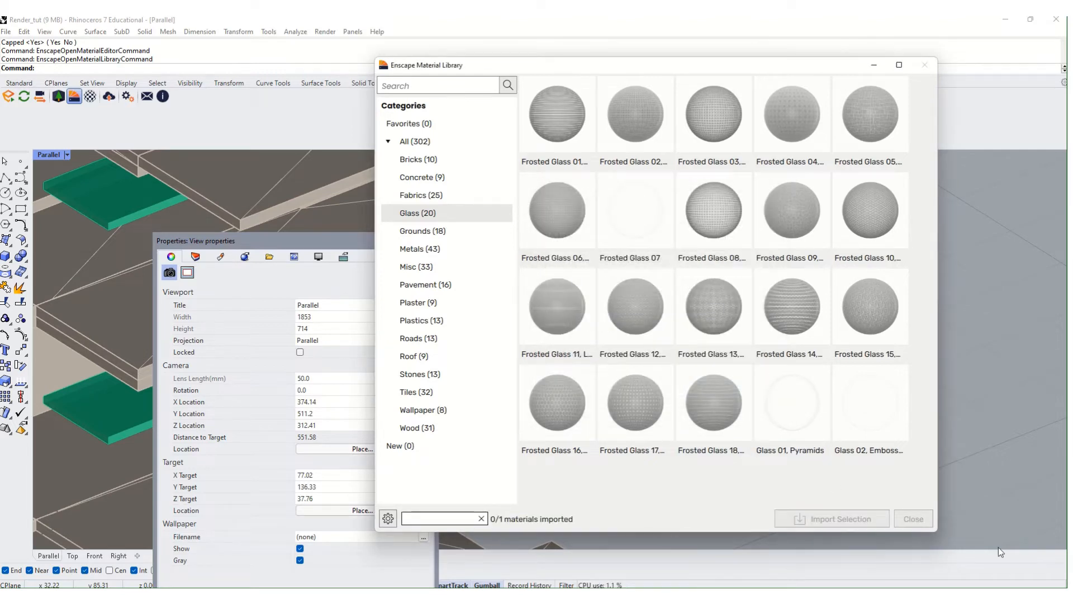
left_click(914, 519)
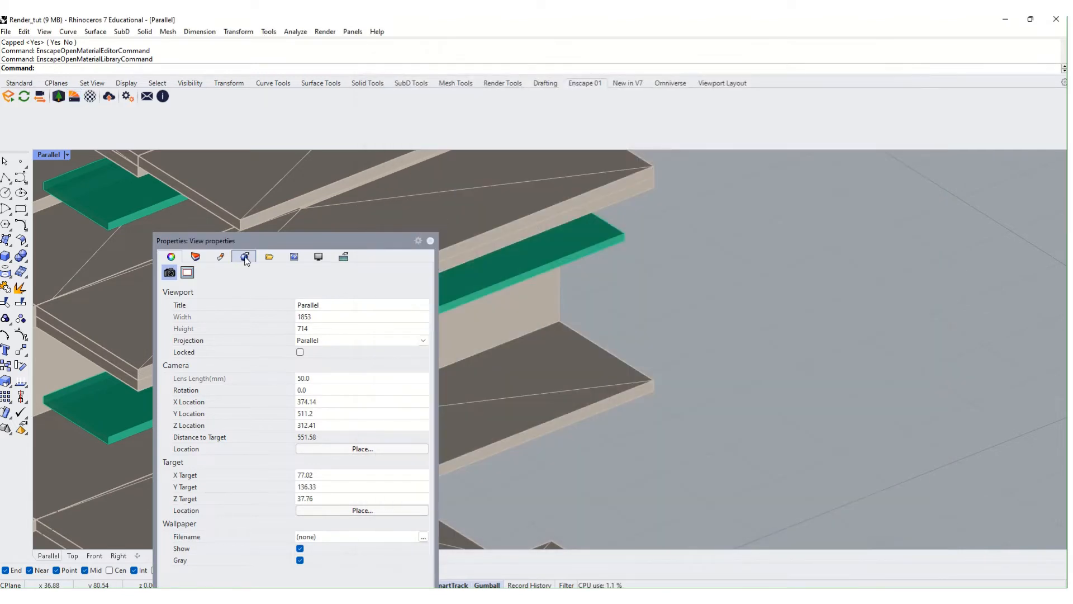
- Show the project's materials in a panel on the right and open Frosted Glass 07_1
left_click(244, 256)
left_click_drag(342, 241, 782, 132)
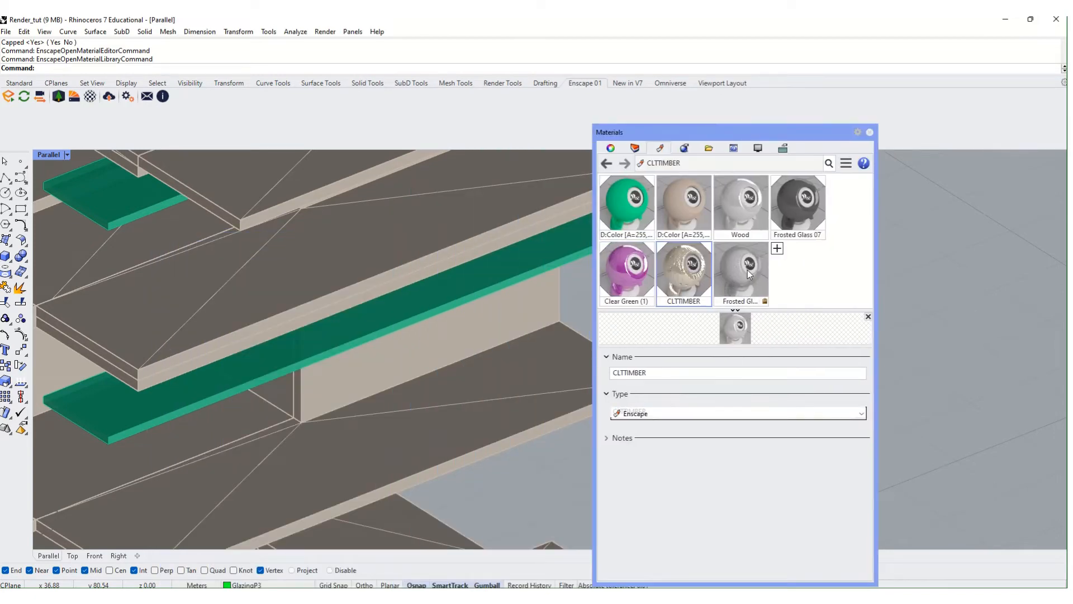
left_click(750, 273)
scroll(324, 347, "down", 10)
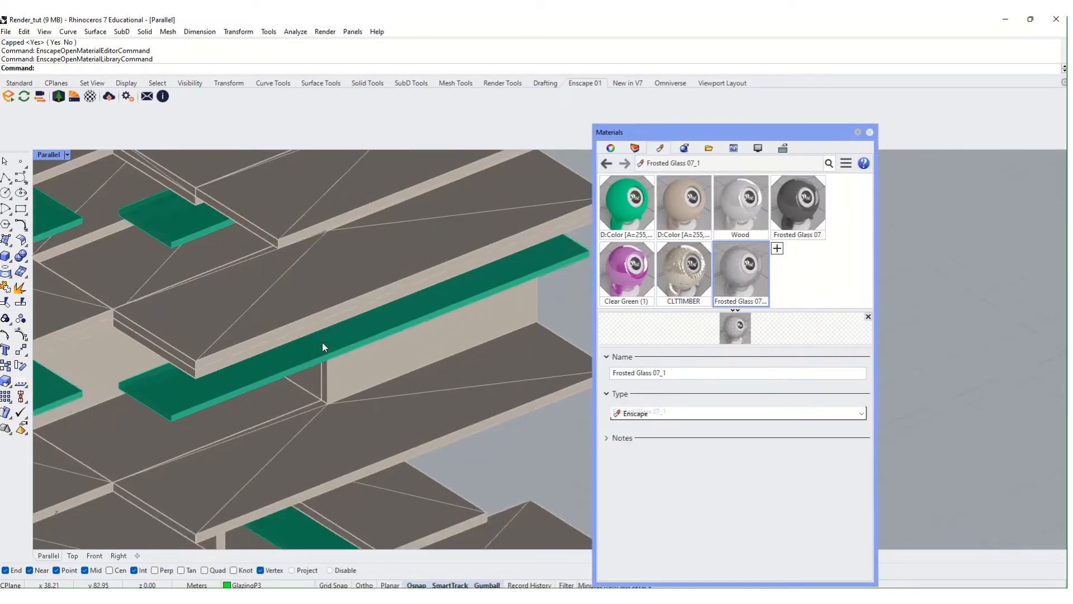
scroll(329, 410, "up", 2)
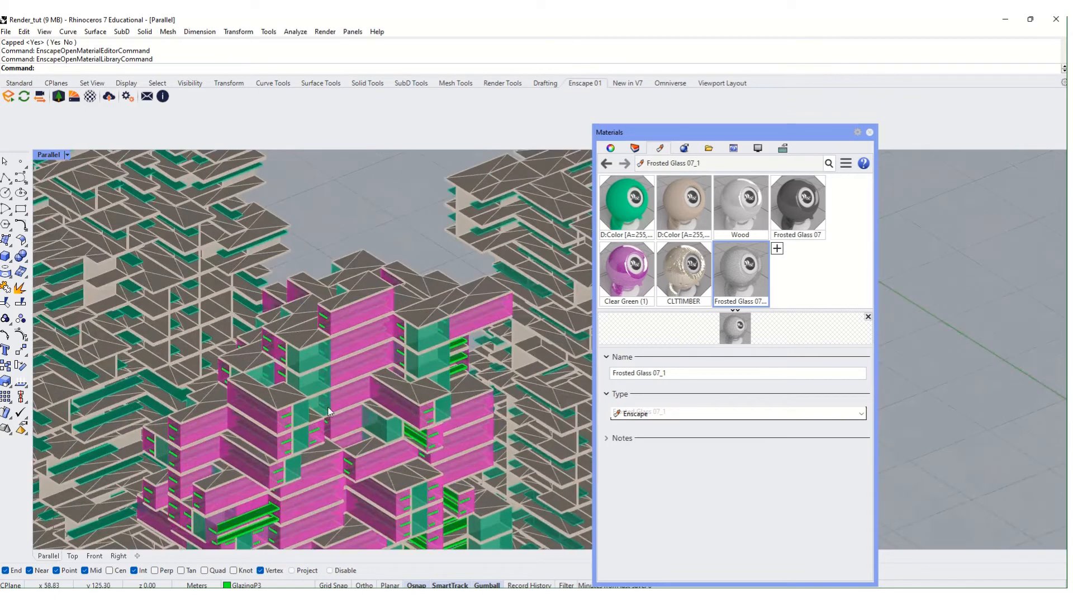
scroll(167, 324, "up", 3)
left_click(174, 353)
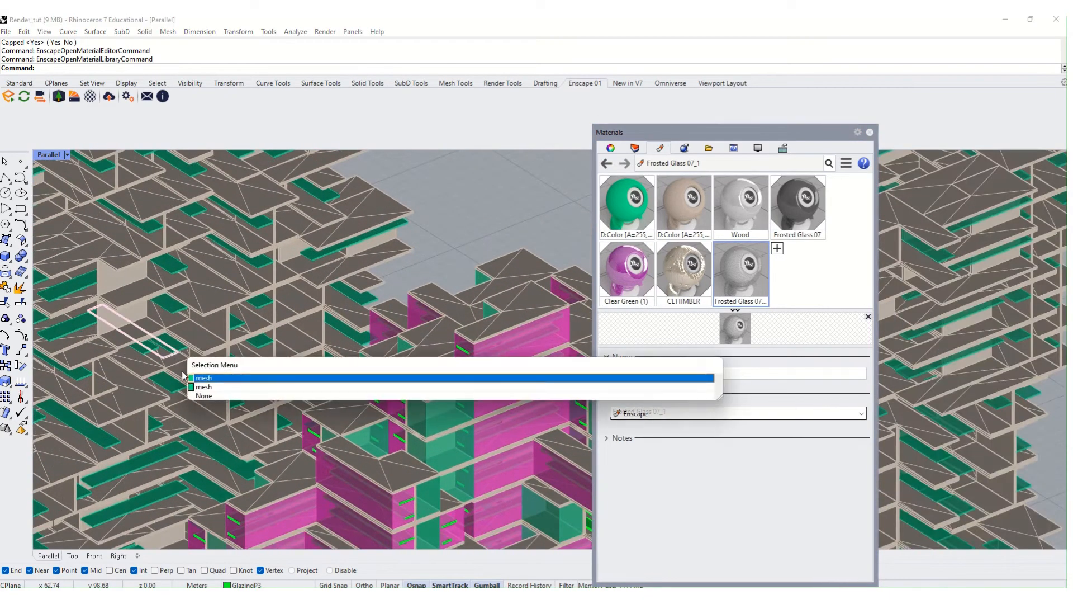
left_click(479, 218)
scroll(478, 217, "down", 8)
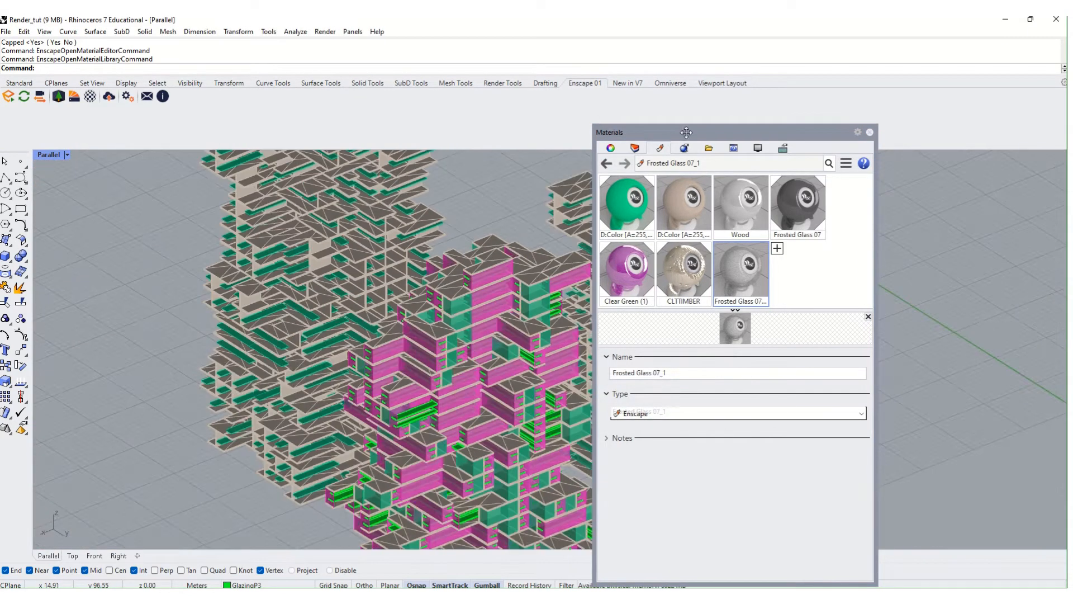
- Select every object on the Glazing6 and Glazing15 layers
left_click(635, 149)
left_click(641, 223)
left_click(642, 202, "ctrl")
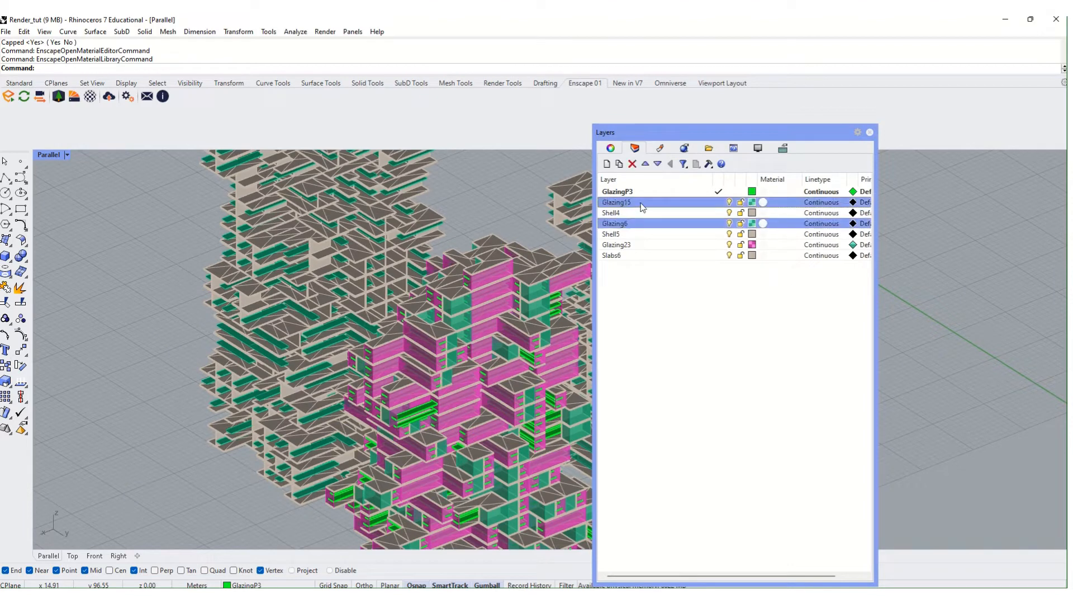
right_click(641, 203)
left_click(685, 378)
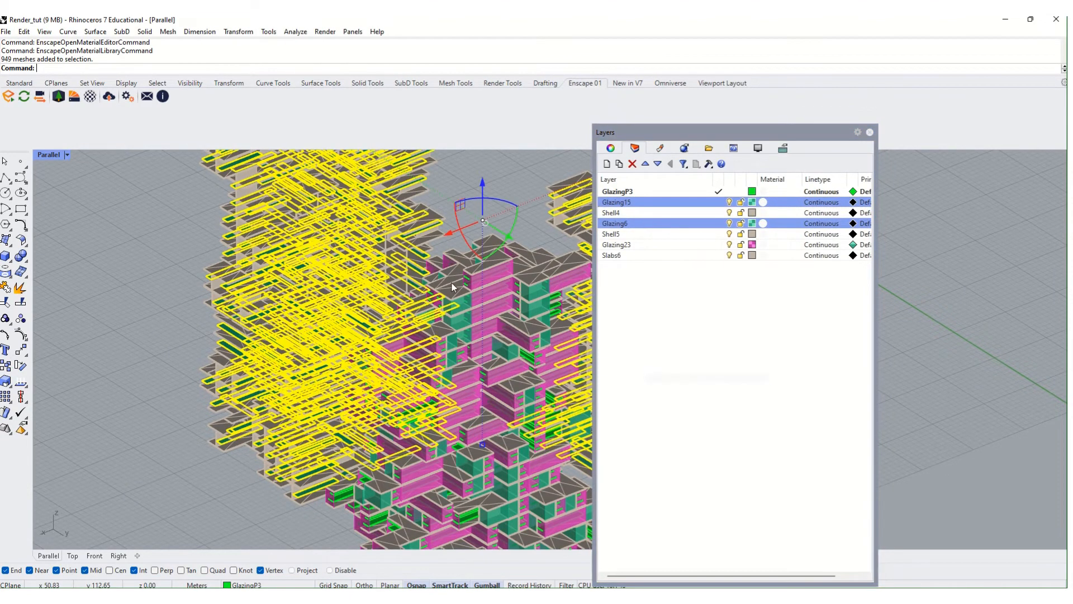
scroll(264, 222, "down", 5)
scroll(264, 223, "up", 5)
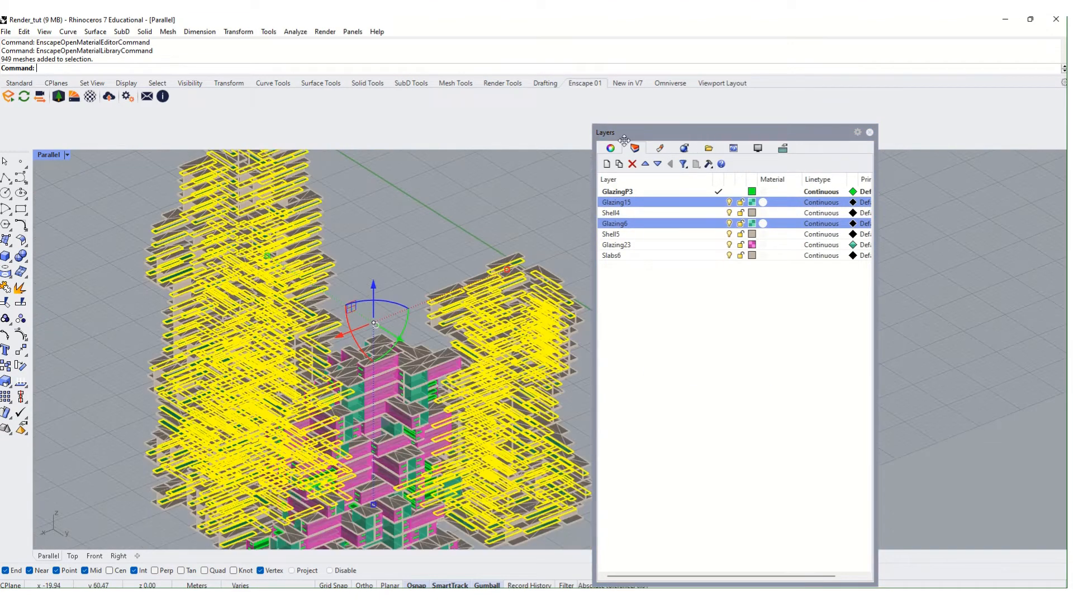
- Assign Frosted Glass 07_1 to the selected glazing meshes, then close the panel and deselect
left_click(660, 149)
left_click(747, 274)
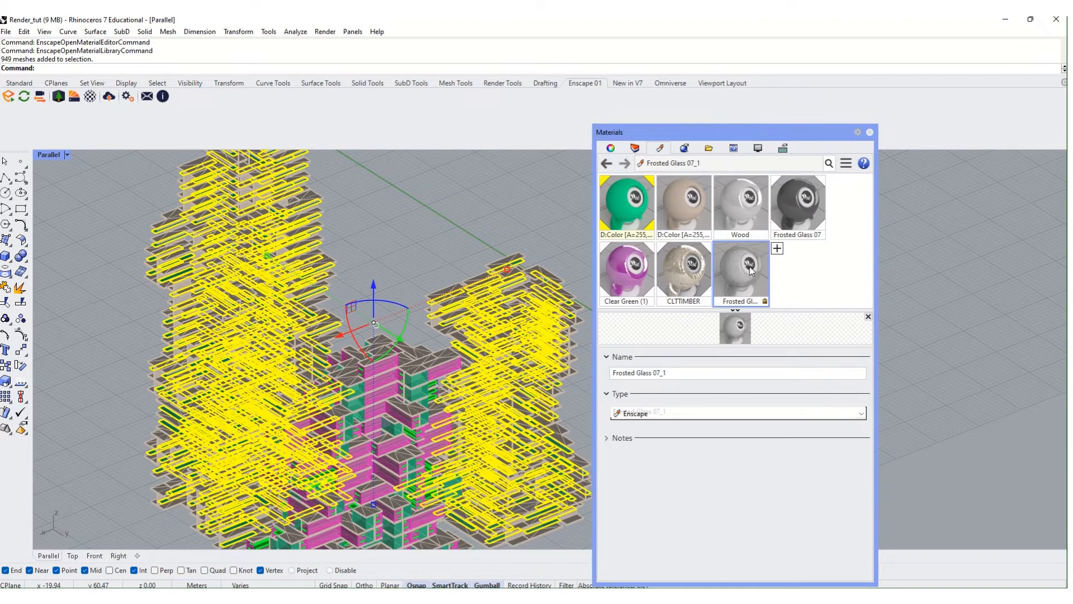
right_click(750, 271)
left_click(794, 161)
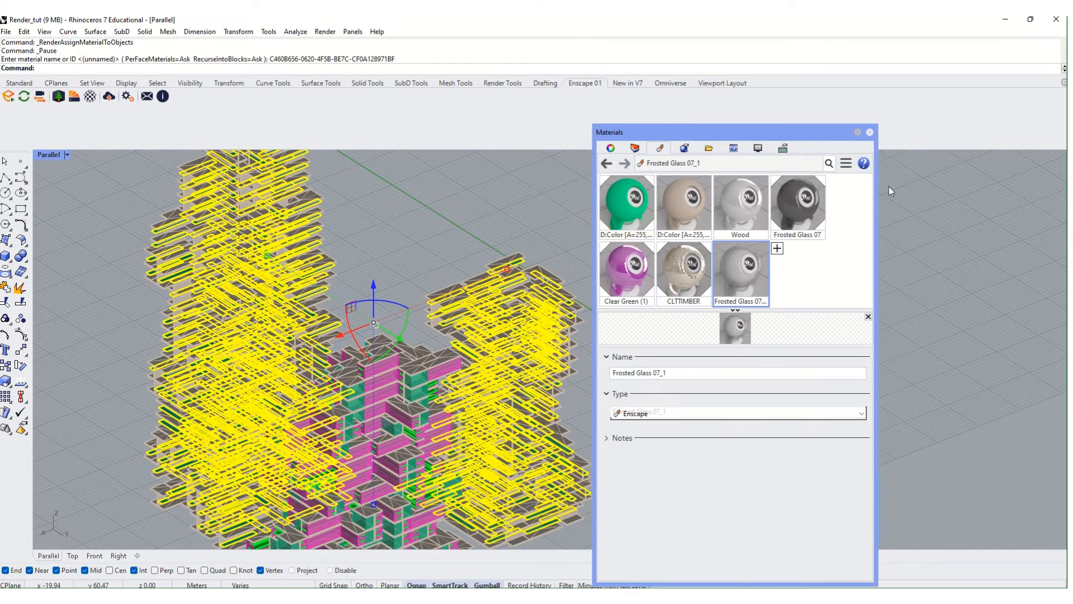
left_click(869, 133)
left_click(679, 499)
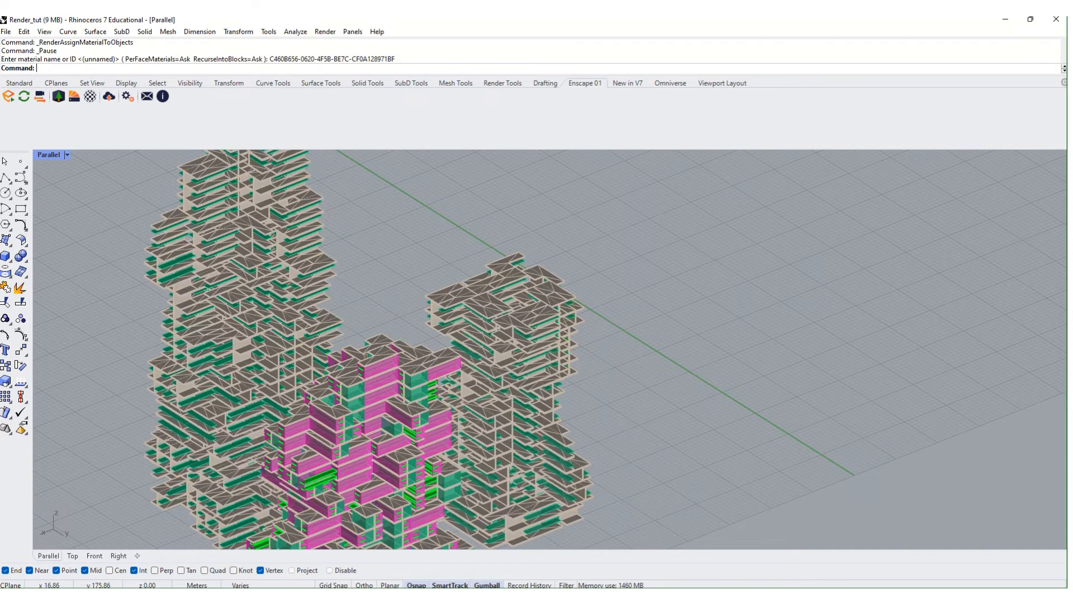
left_click(680, 596)
- Bring the Enscape render forward and orbit to a near-horizontal view of the timber slabs
left_click(801, 547)
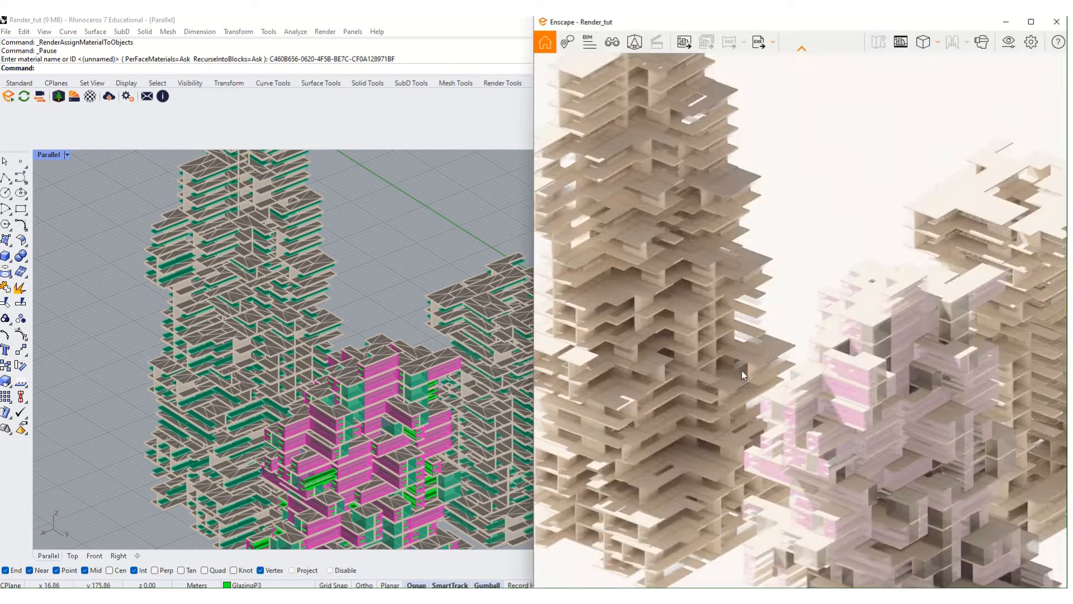
right_click_drag(886, 484, 858, 444)
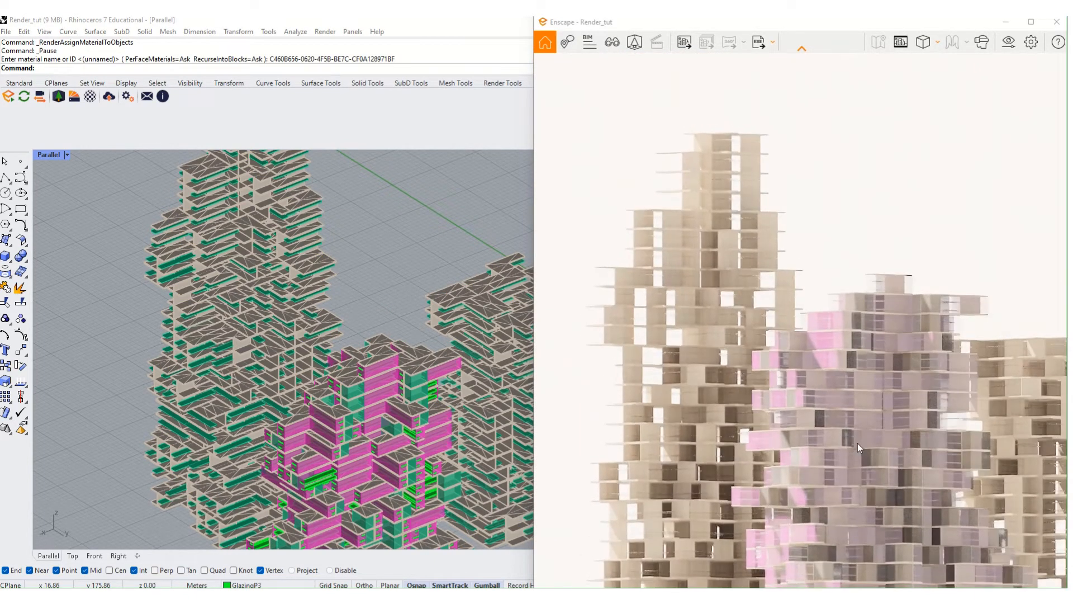
scroll(757, 402, "up", 5)
scroll(749, 376, "down", 3)
scroll(749, 377, "down", 5)
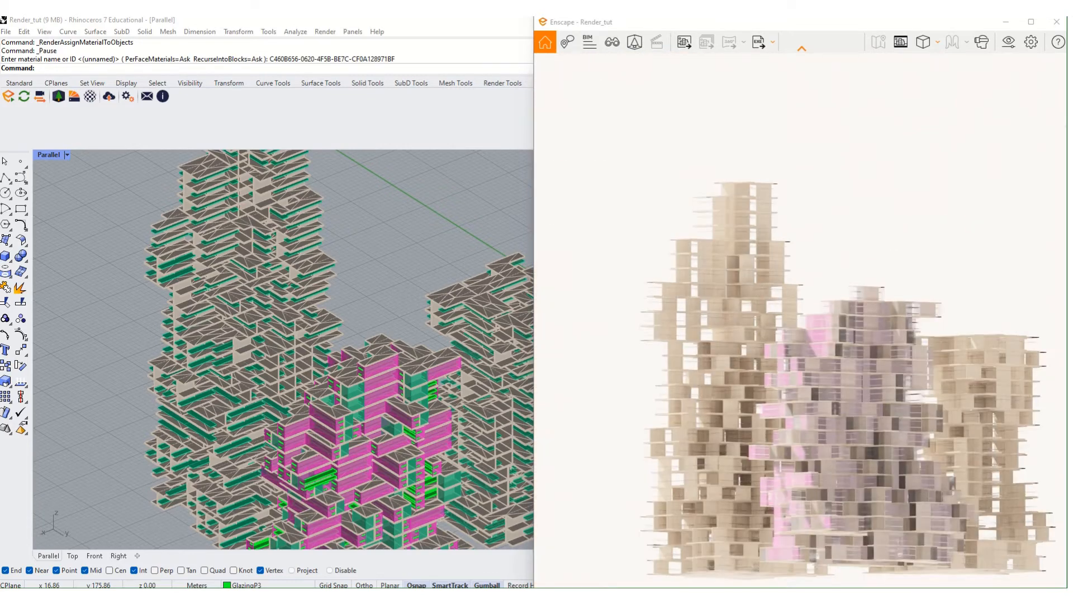
scroll(689, 255, "up", 5)
scroll(696, 258, "up", 5)
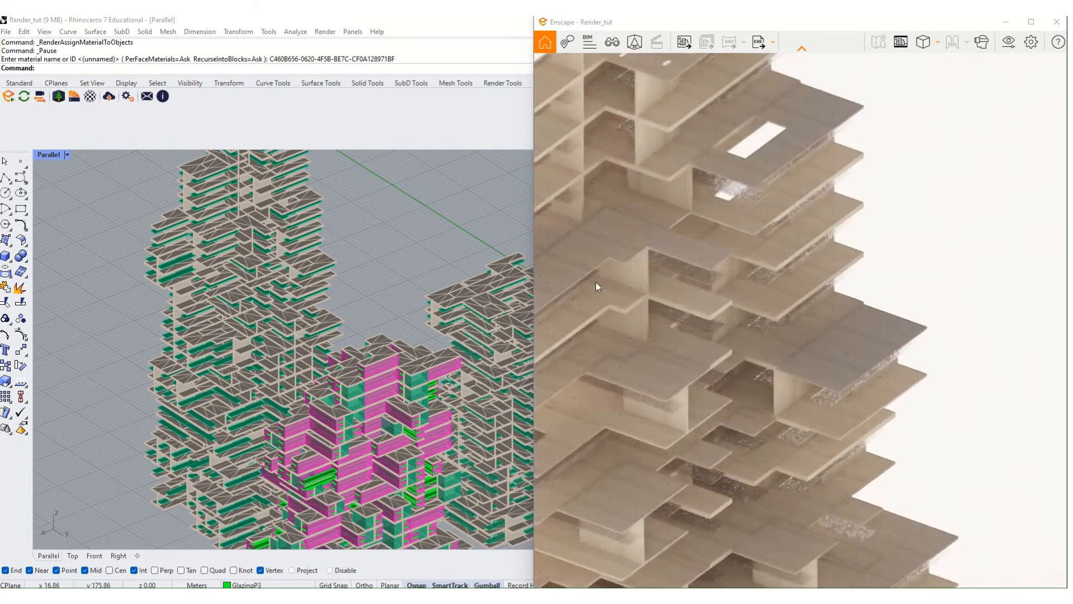
scroll(546, 264, "up", 2)
scroll(612, 269, "up", 5)
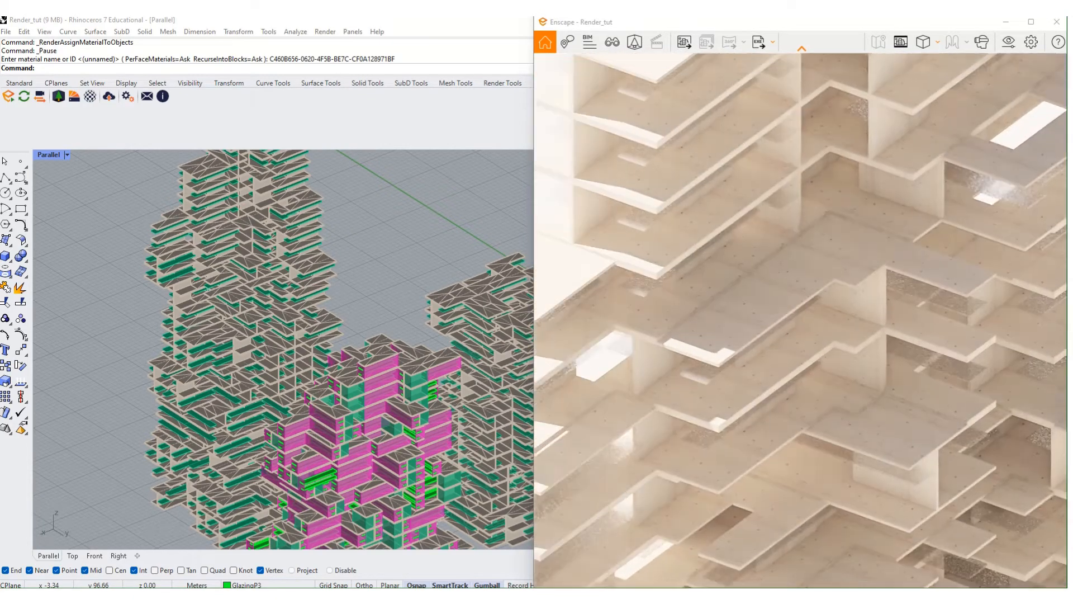
- Pan and orbit around the floor slabs, then open the Enscape Material Editor
scroll(624, 281, "down", 3)
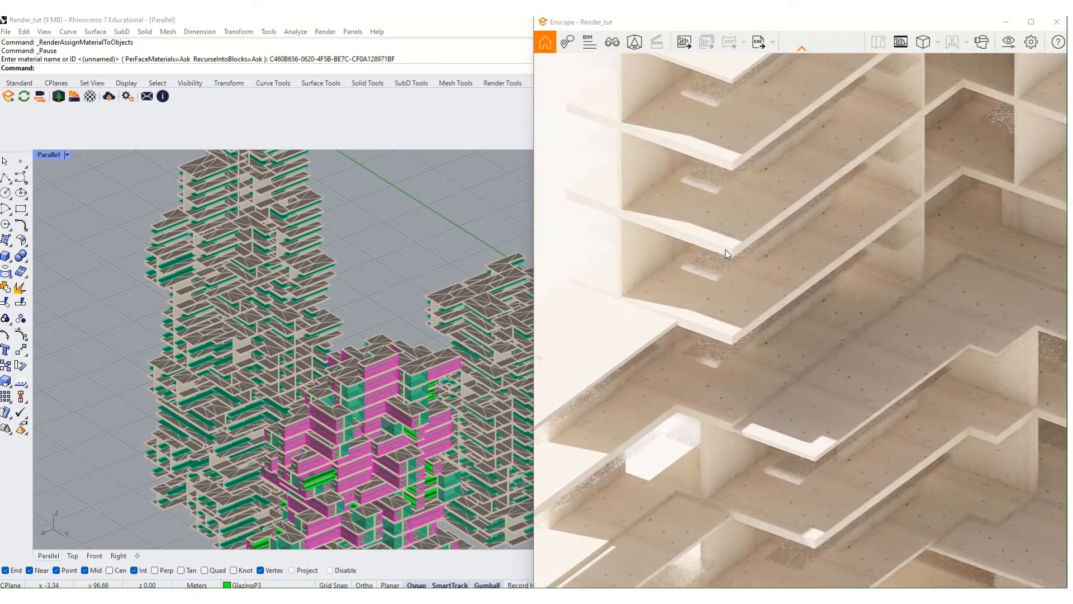
scroll(702, 265, "up", 3)
scroll(702, 265, "up", 6)
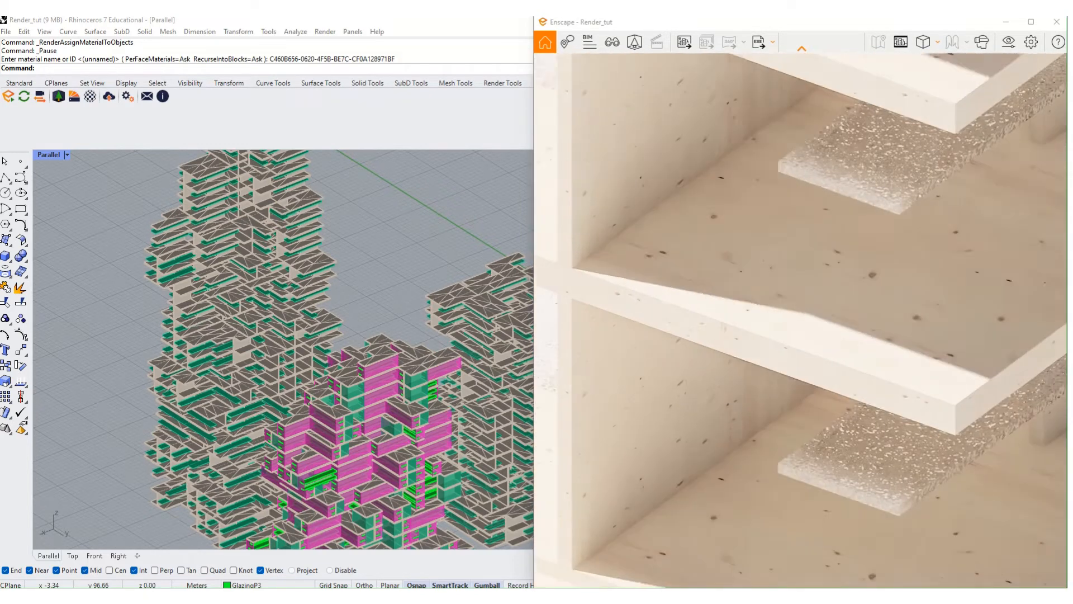
middle_click_drag(739, 169, 717, 137)
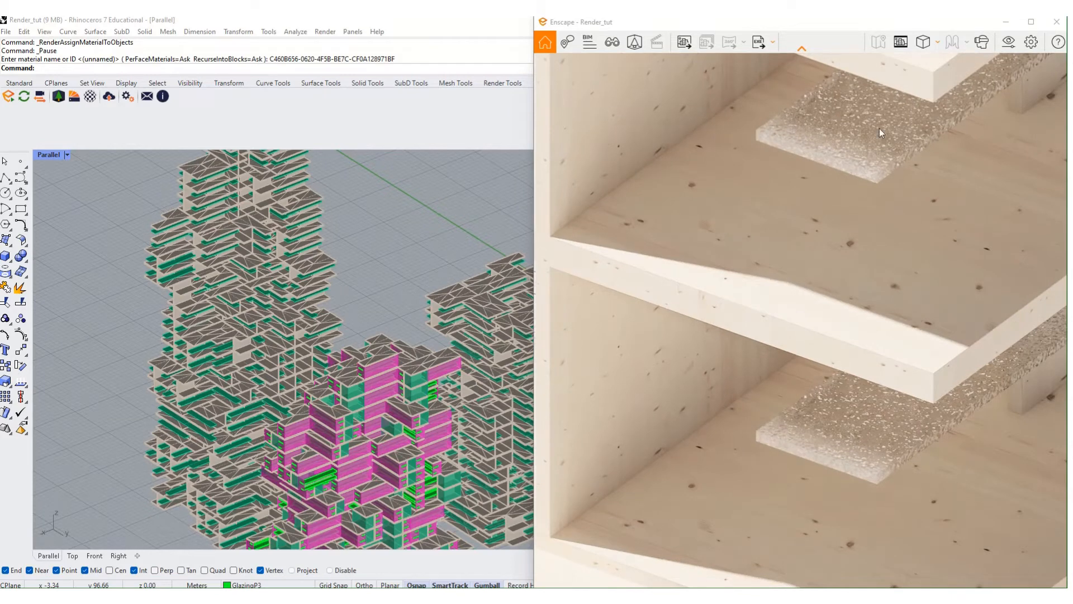
right_click_drag(879, 128, 947, 94)
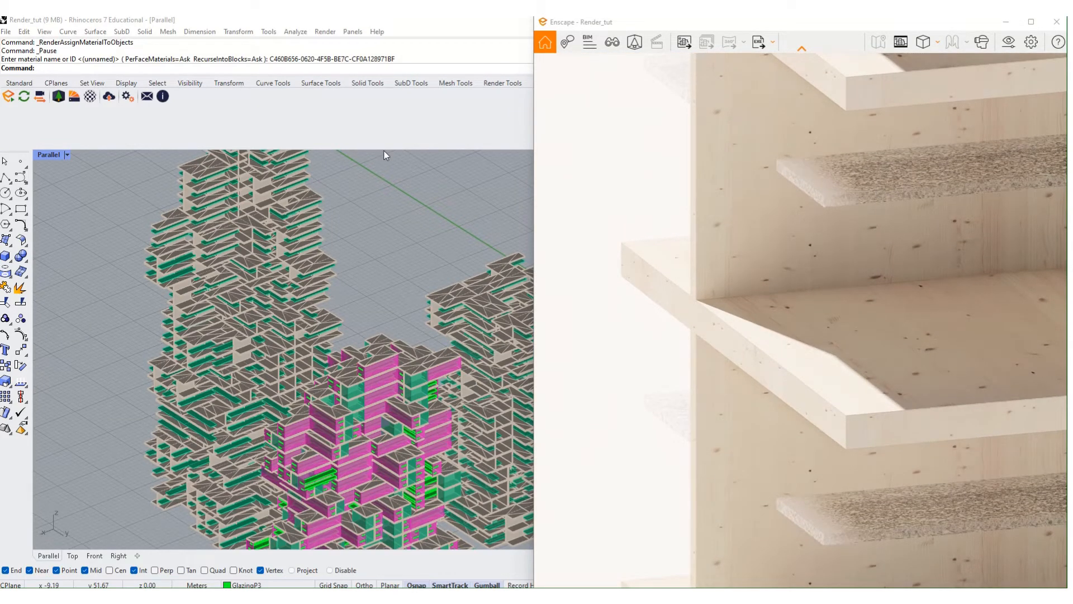
right_click_drag(803, 395, 911, 388)
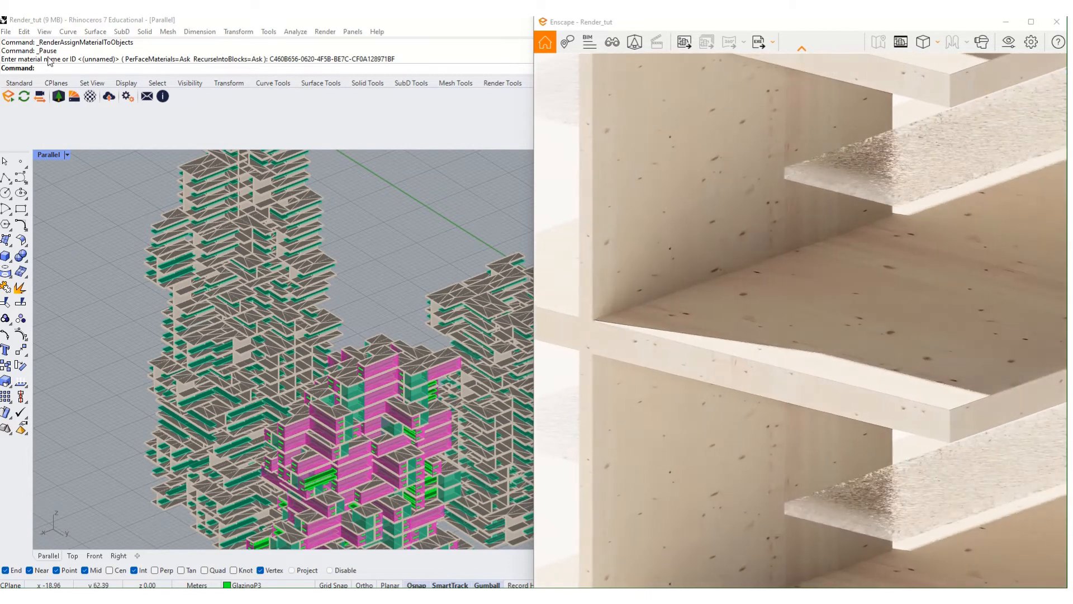
left_click(90, 96)
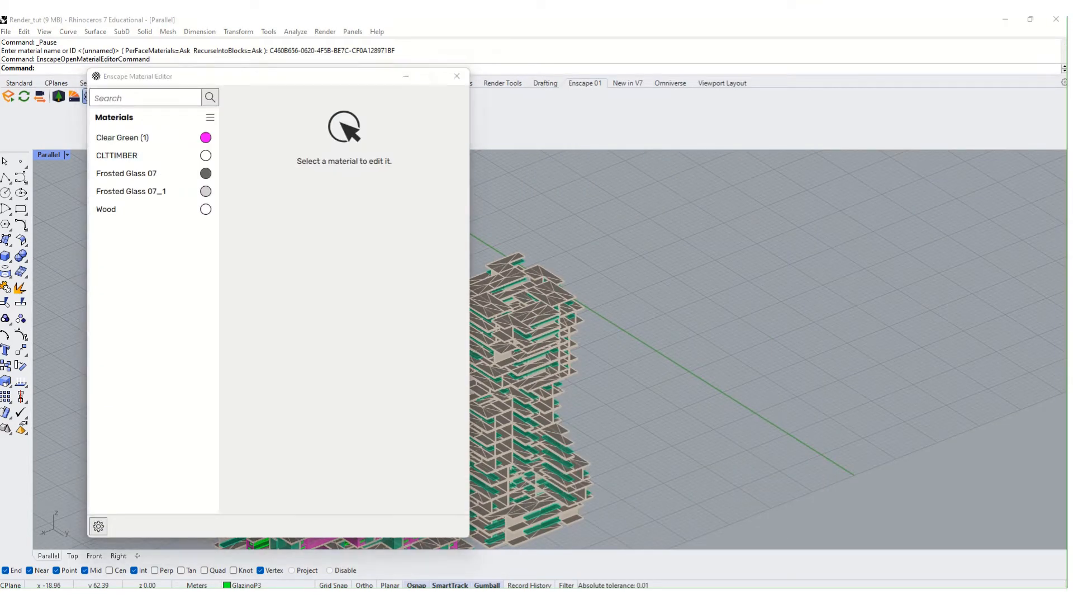
- Reopen the Material Editor, move it left, and select Frosted Glass 07_1
left_click(456, 76)
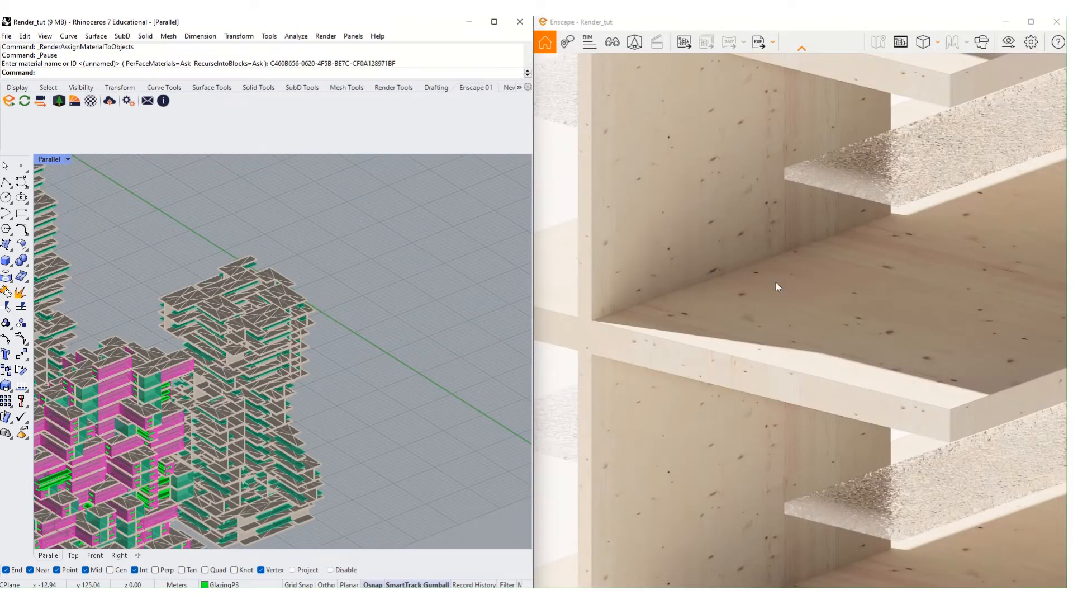
right_click_drag(776, 283, 955, 254)
scroll(955, 253, "down", 3)
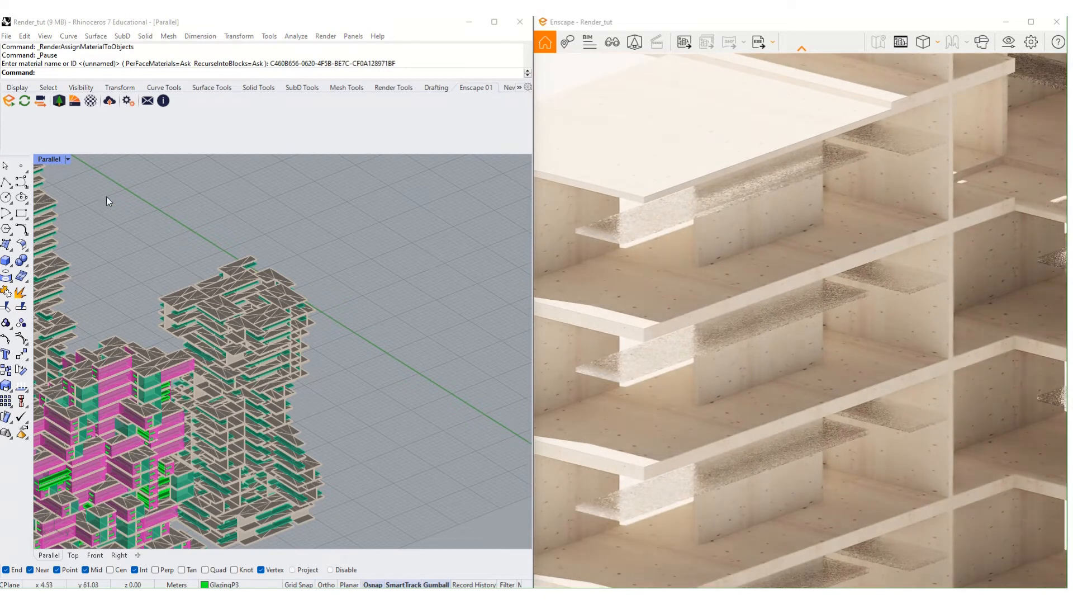
left_click(94, 100)
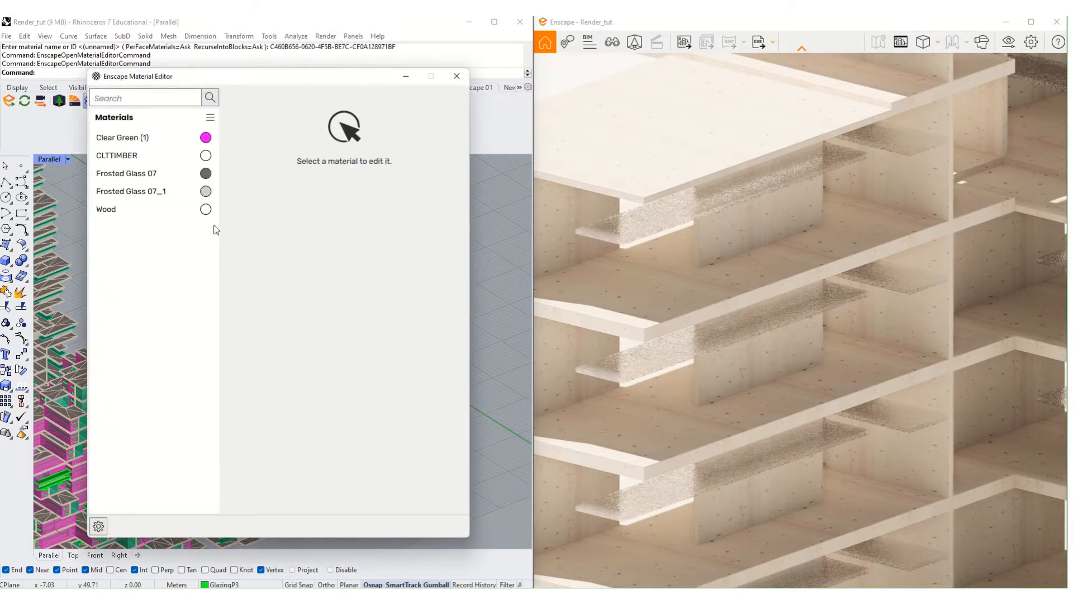
left_click(137, 177)
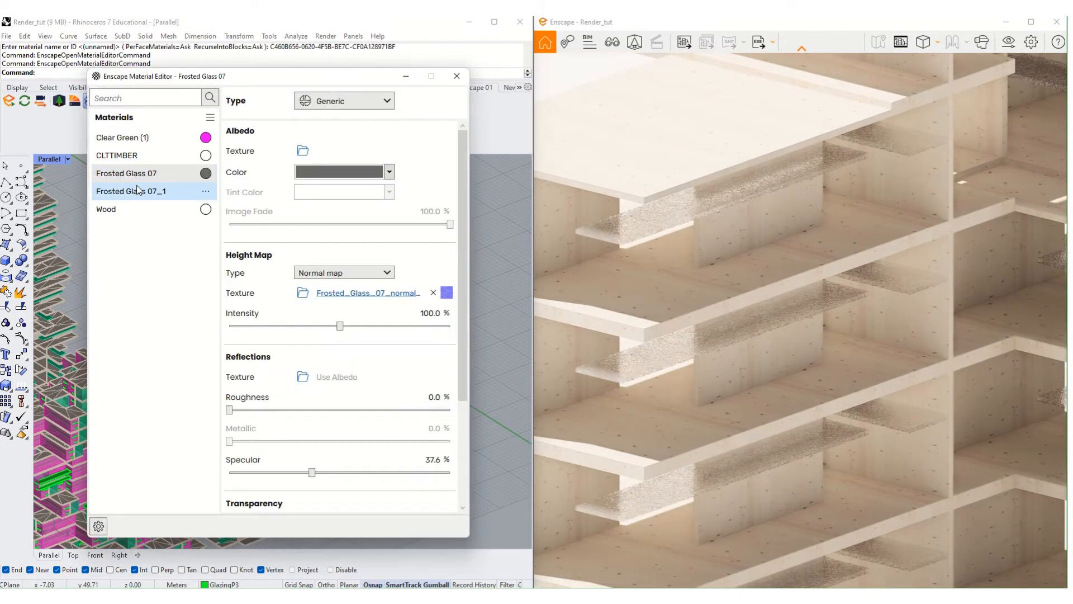
left_click_drag(248, 78, 305, 72)
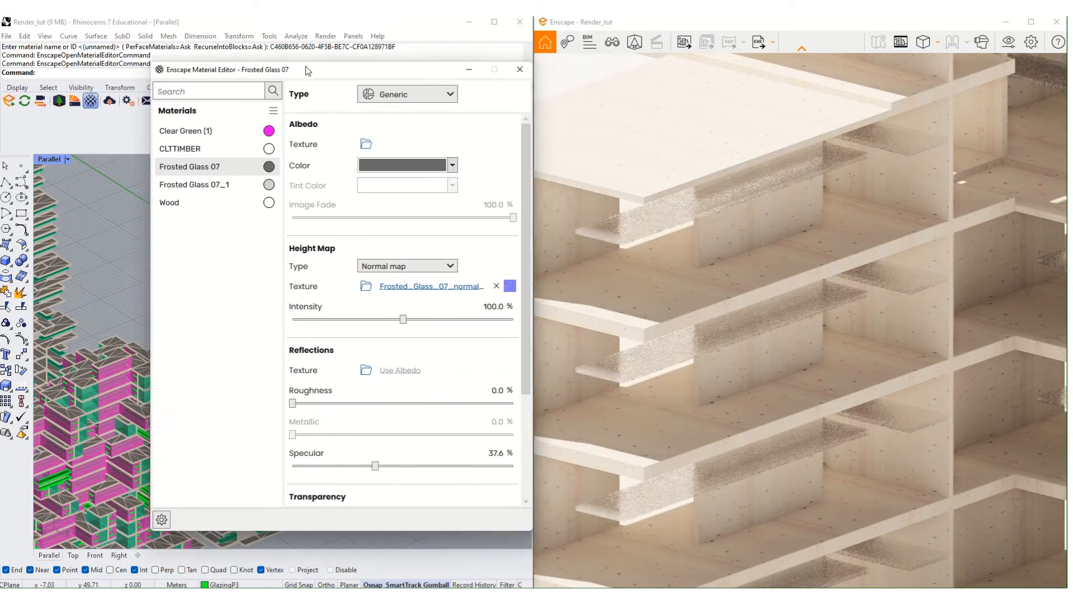
left_click(223, 184)
left_click_drag(439, 77, 346, 63)
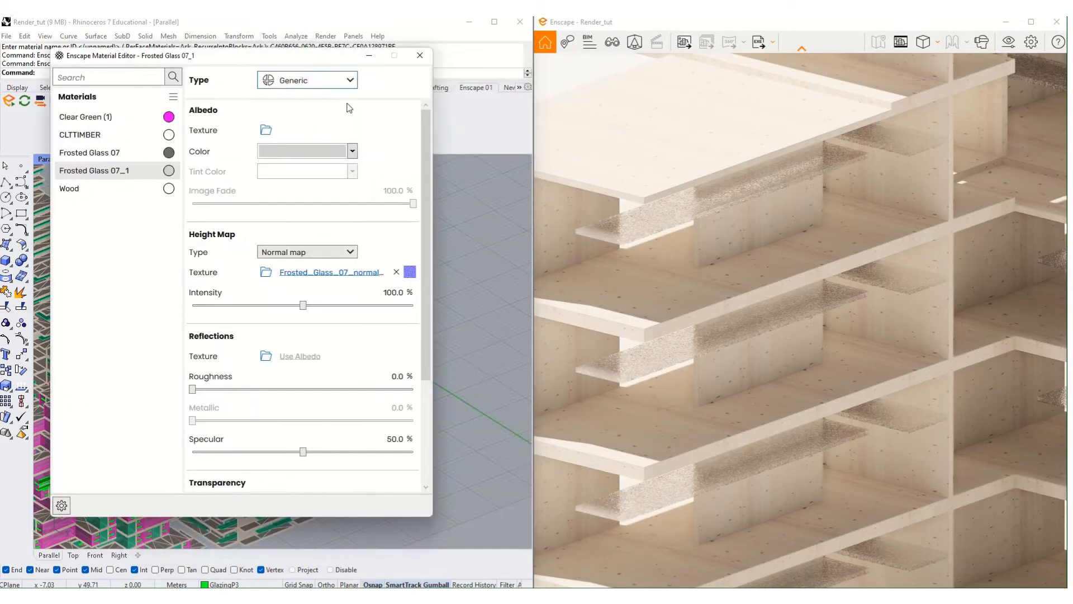
- Set the Frosted Glass 07_1 albedo to light green and Frosted Glass 07 to bright green
left_click(351, 151)
left_click(312, 316)
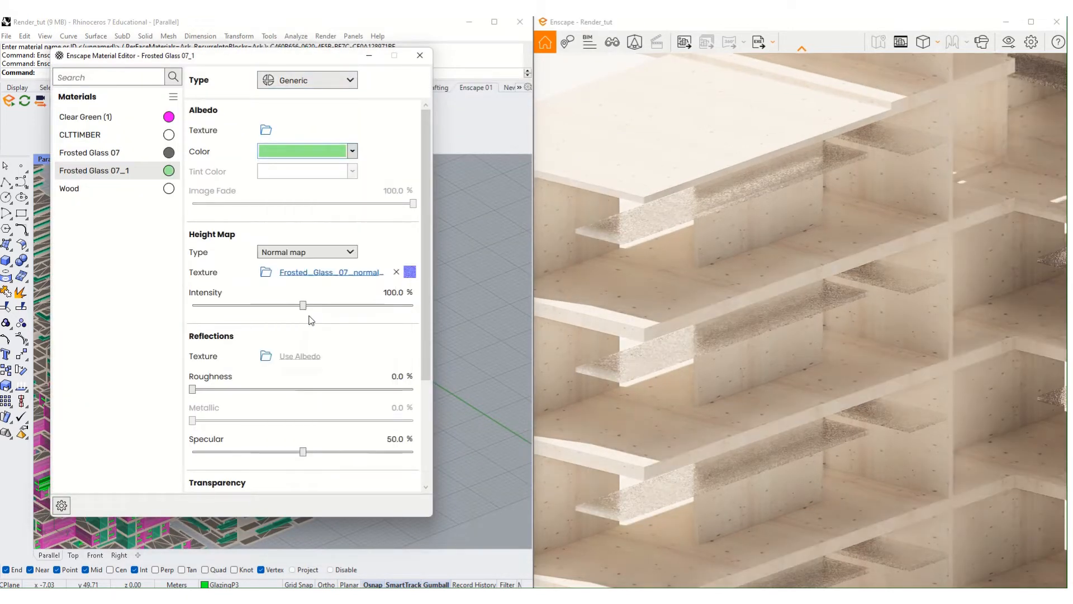
left_click(134, 154)
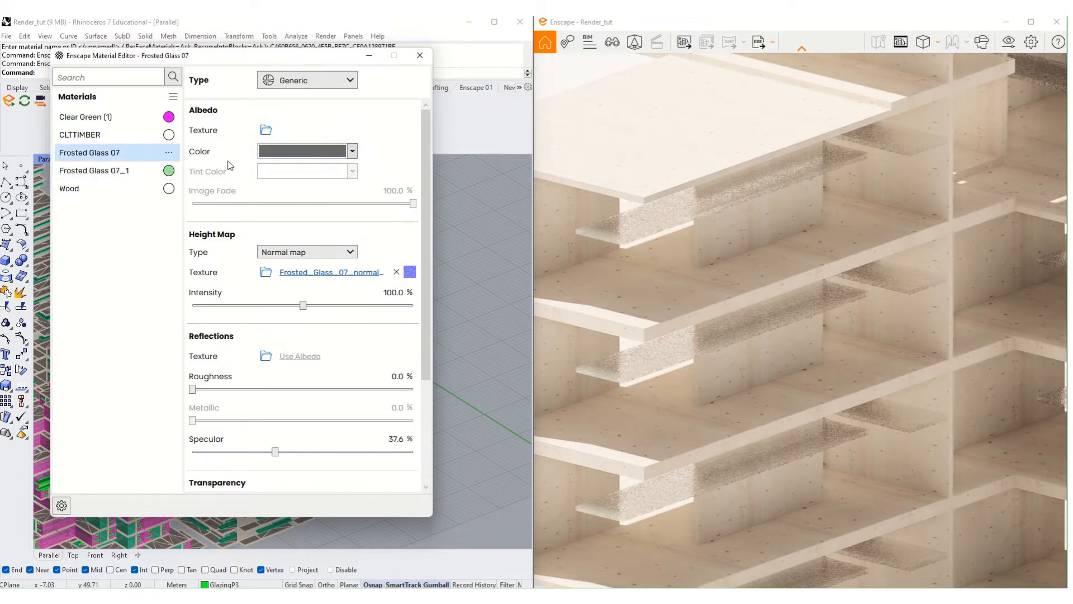
left_click(351, 151)
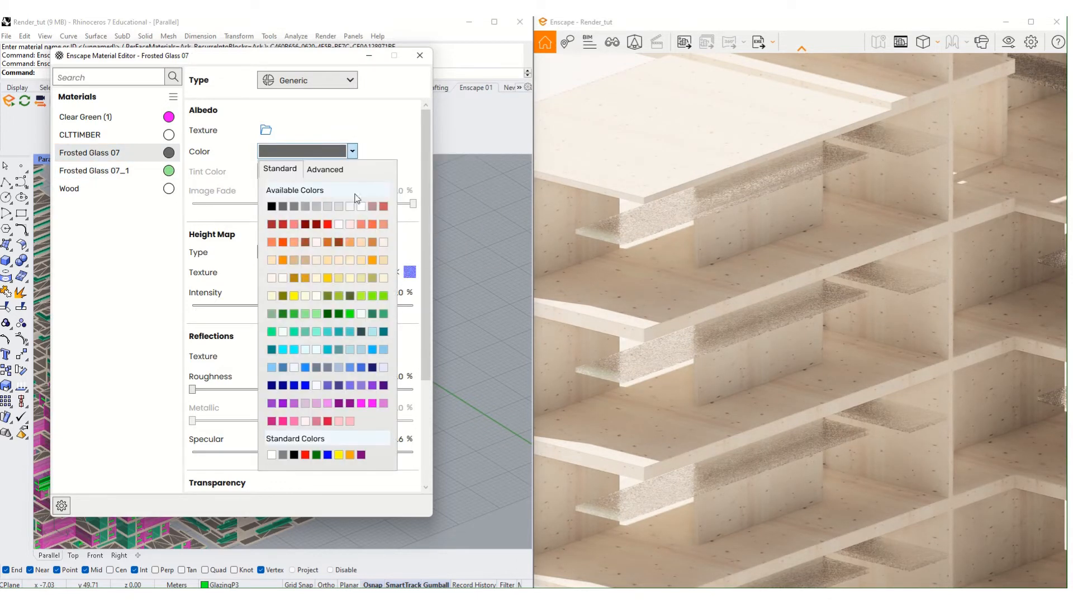
left_click(351, 316)
scroll(817, 199, "down", 5)
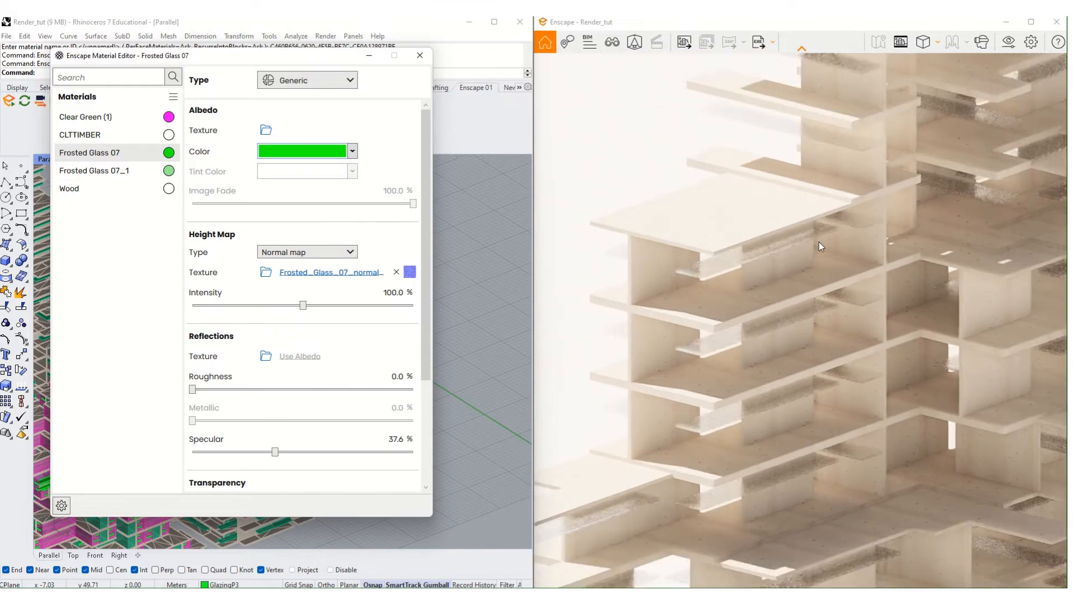
scroll(820, 242, "down", 3)
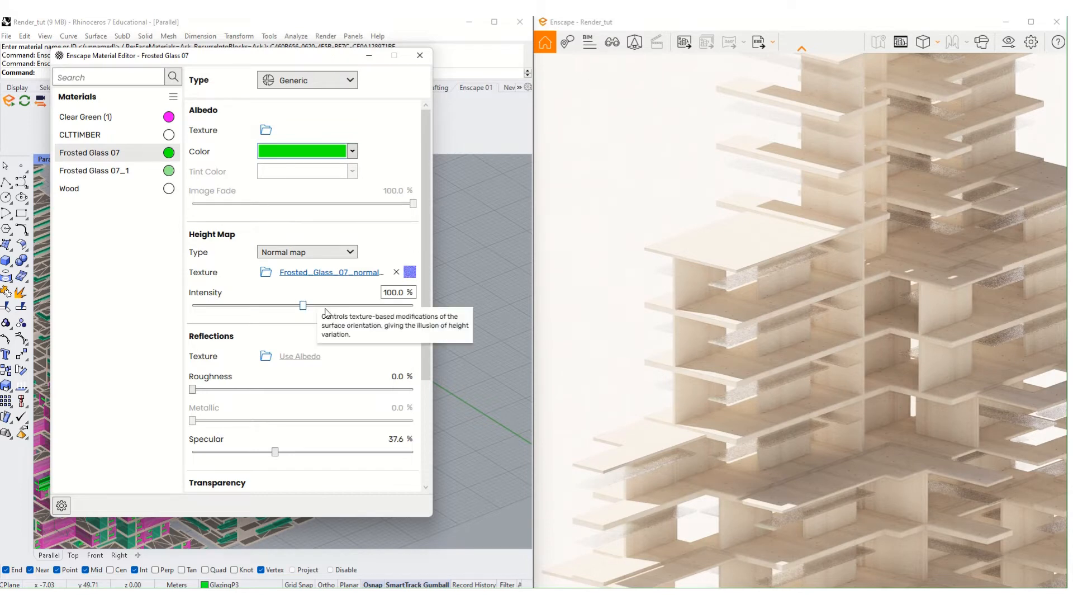
left_click(420, 55)
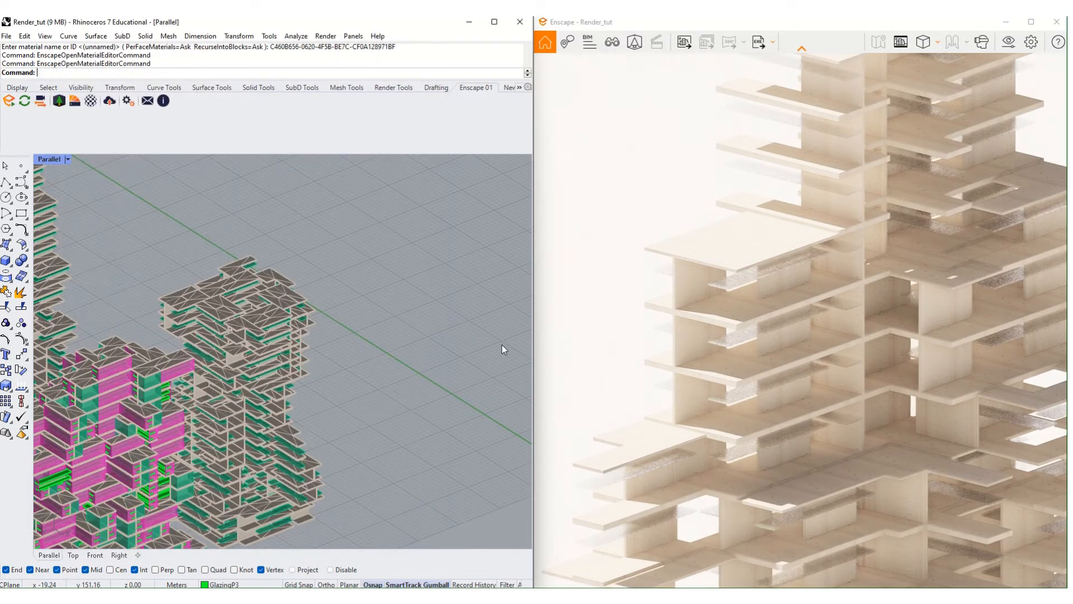
- Pick Frosted Glass 07_1 in the La panel's materials list, close the panel, and orbit the render from below
type("Layer")
key("Return")
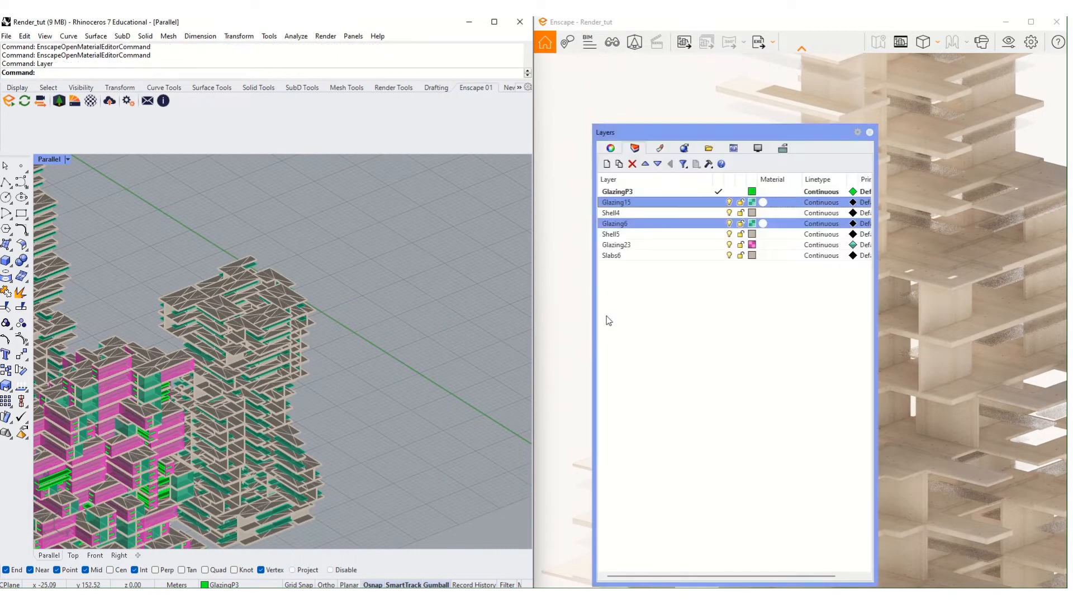
left_click(659, 148)
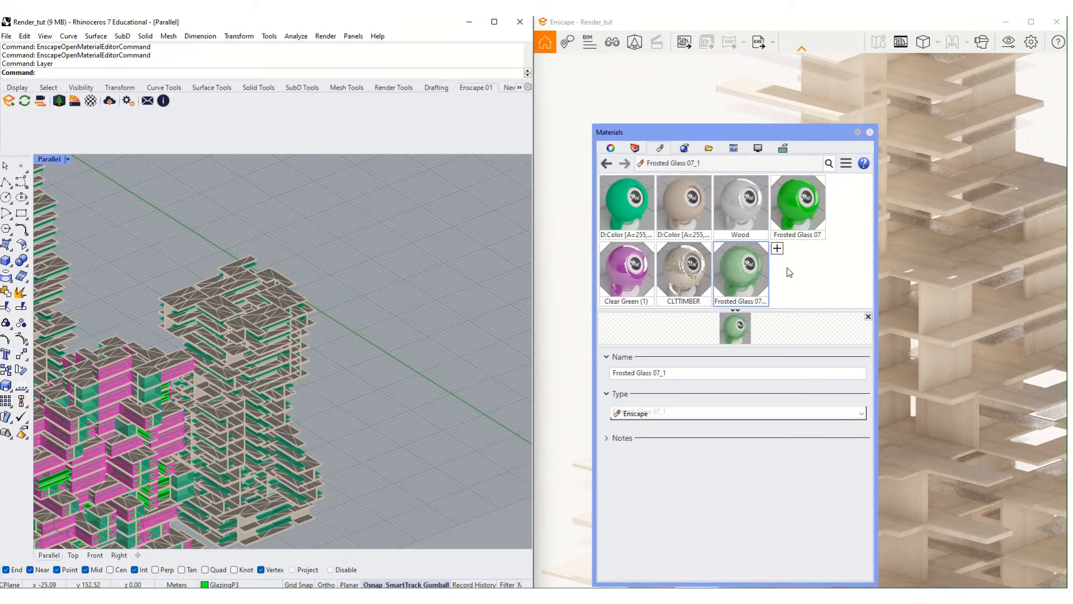
left_click(760, 277)
left_click(870, 133)
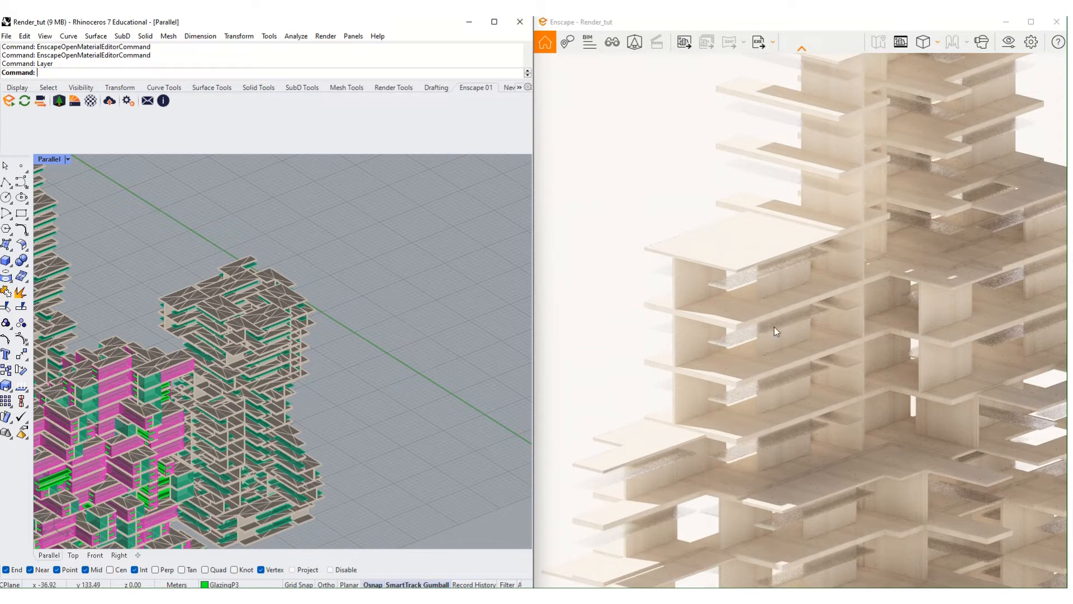
scroll(774, 327, "down", 2)
right_click_drag(774, 327, 736, 262)
scroll(736, 261, "up", 3)
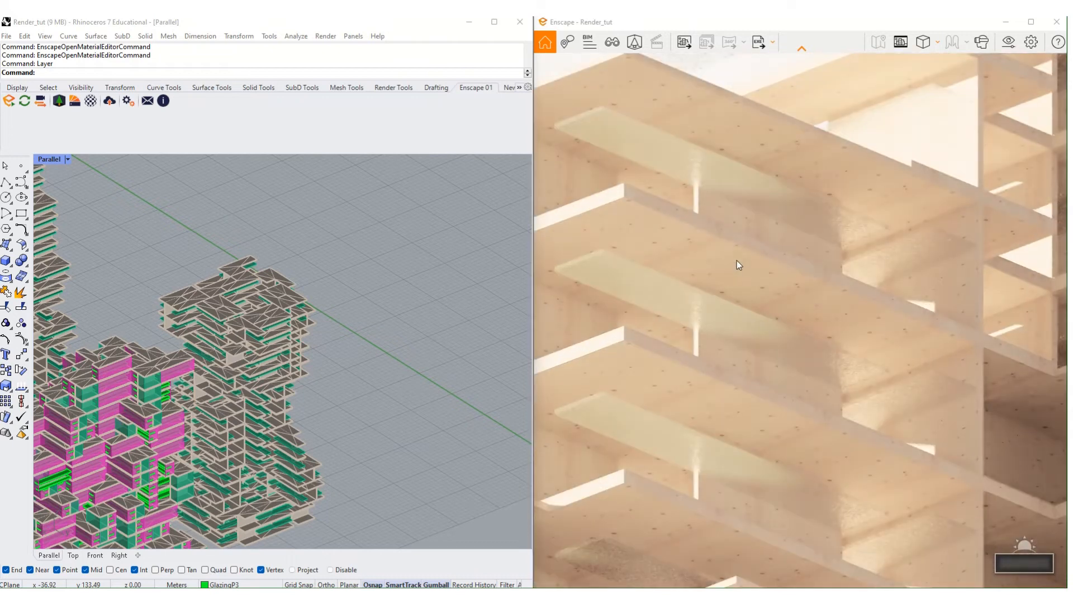
left_click(361, 285)
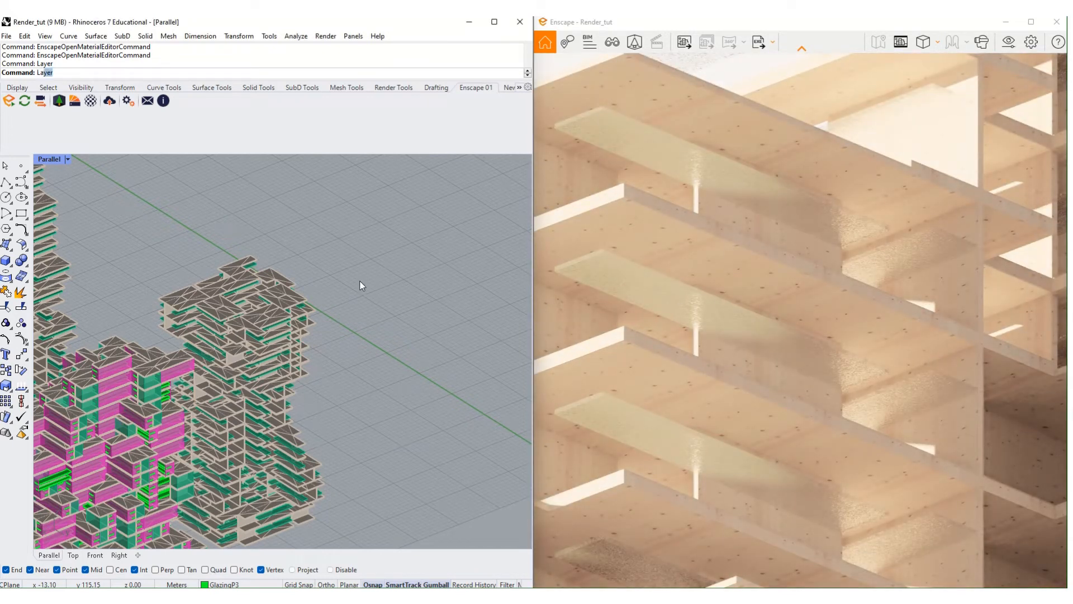
- Give Frosted Glass 07_1 roughness 0.5%, specular 0% and refractive index 1.00
left_click(97, 104)
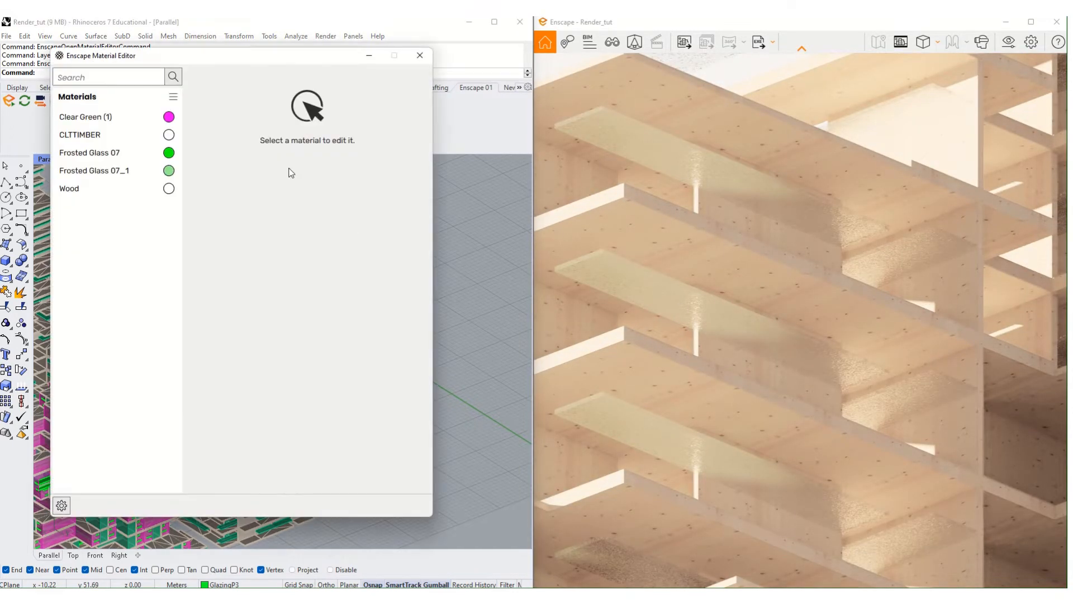
left_click(139, 174)
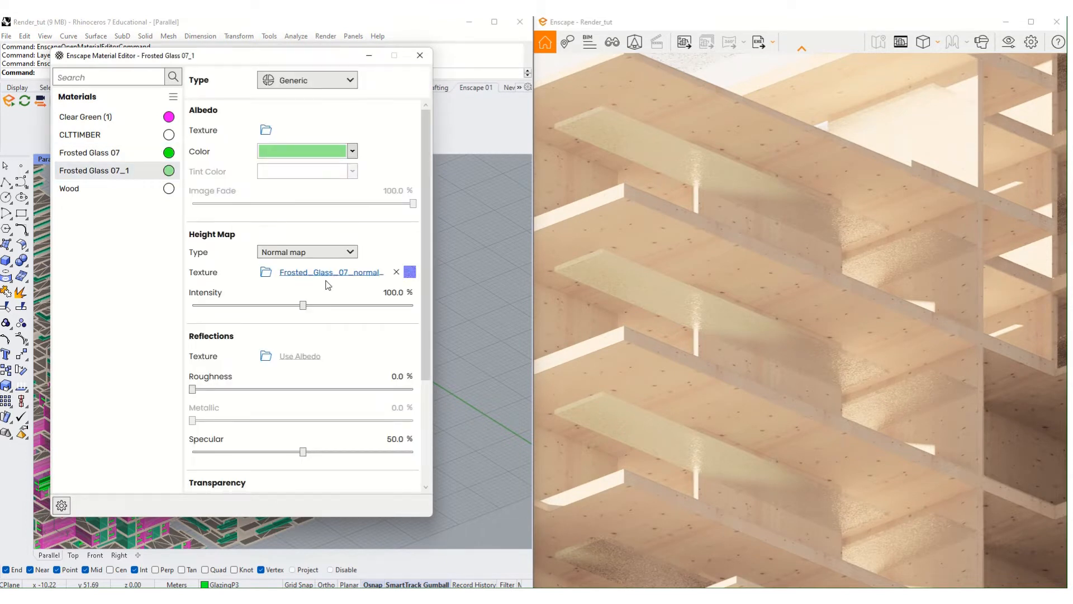
scroll(317, 339, "down", 1)
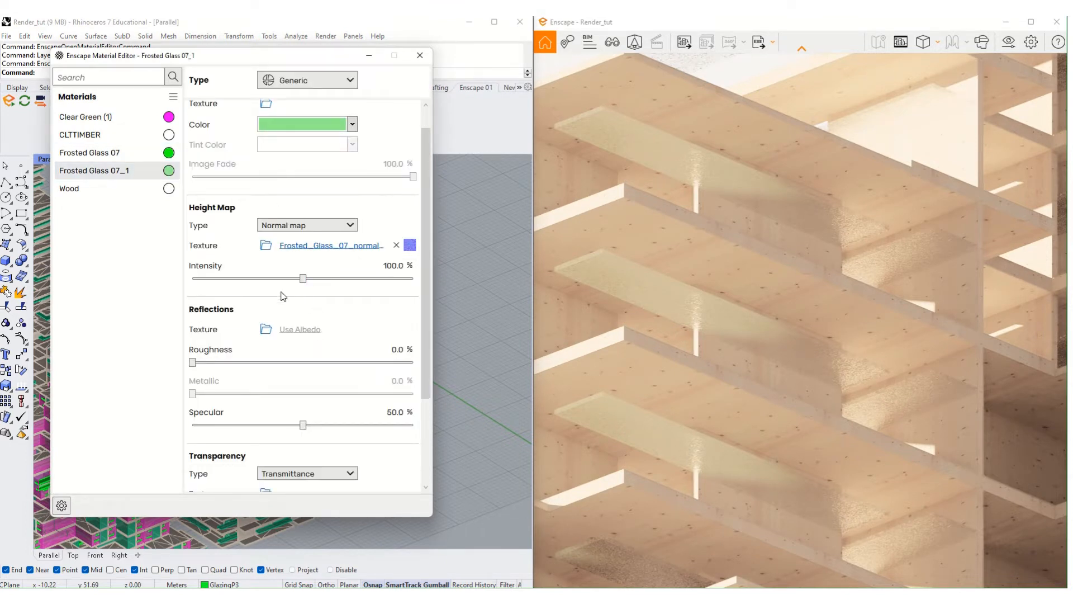
left_click(193, 362)
left_click_drag(282, 425, 176, 422)
scroll(269, 414, "down", 5)
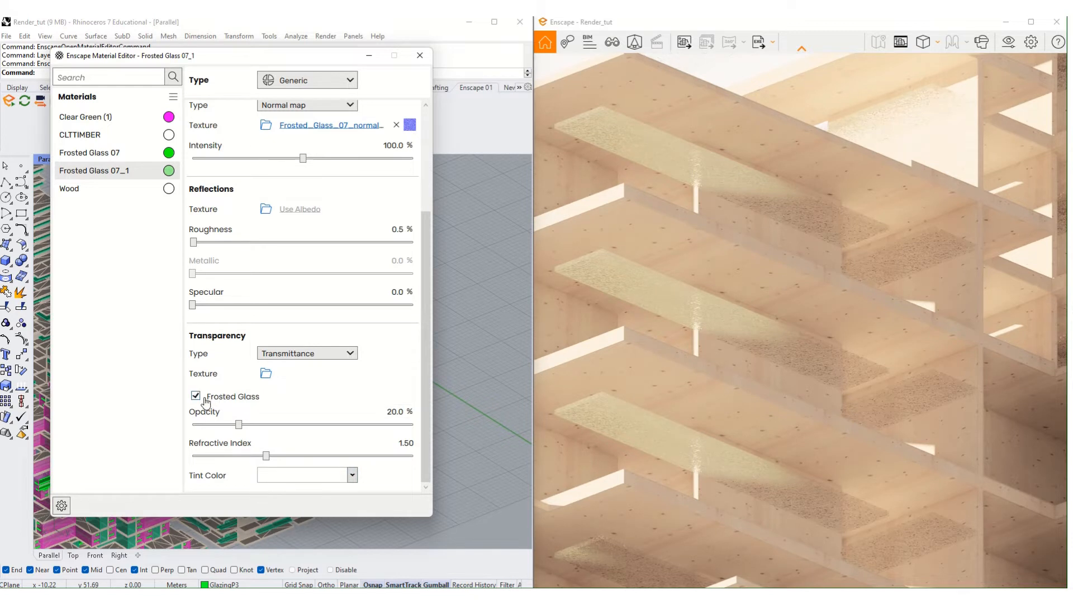
left_click_drag(266, 455, 191, 455)
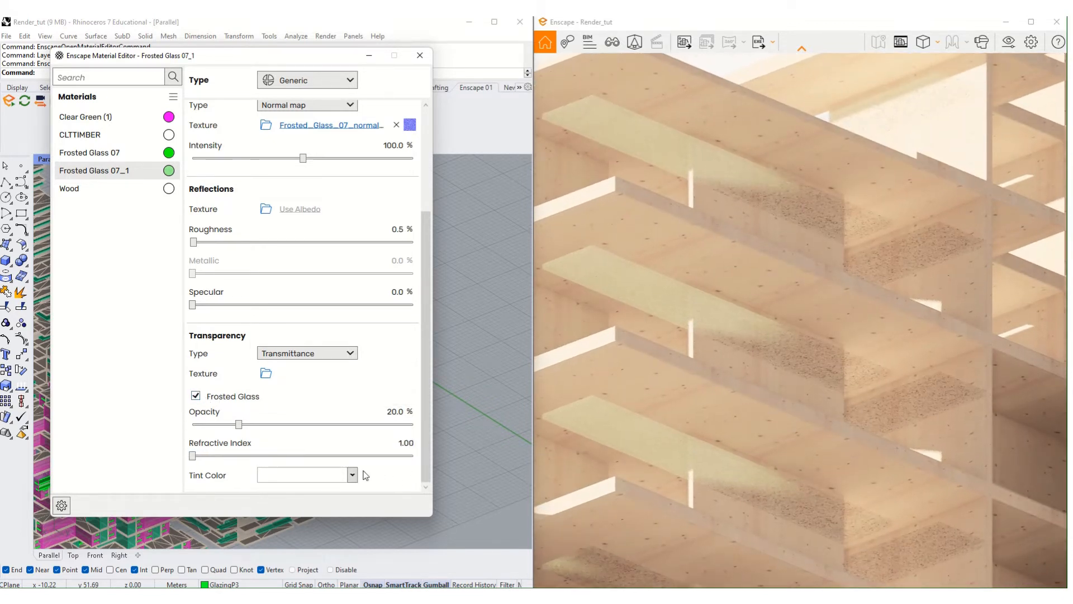
- Set the Frosted Glass 07_1 tint colour to light green
left_click(351, 476)
left_click(350, 310)
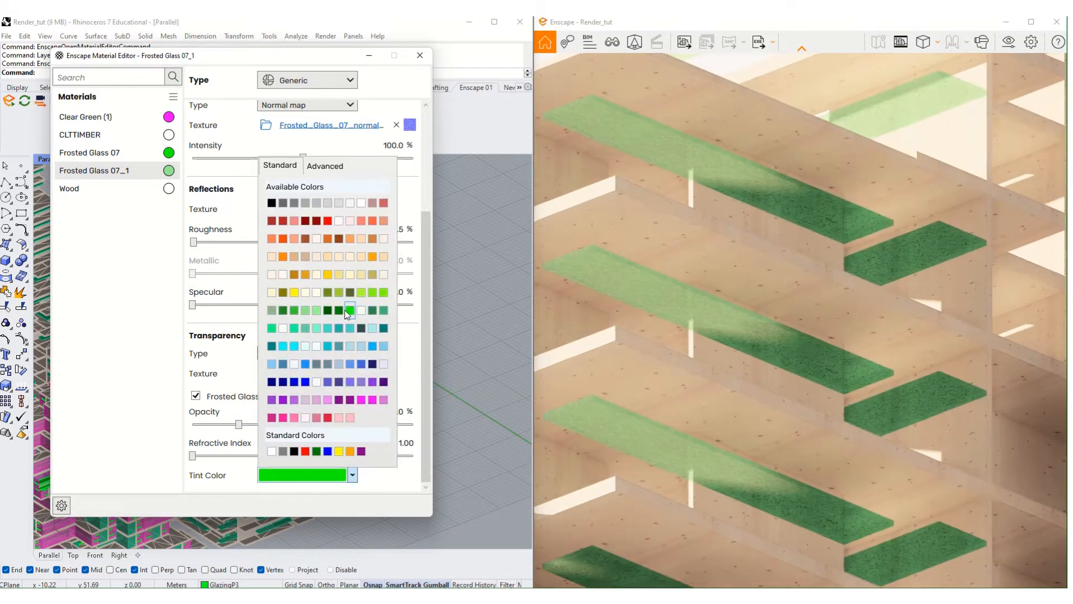
left_click(352, 474)
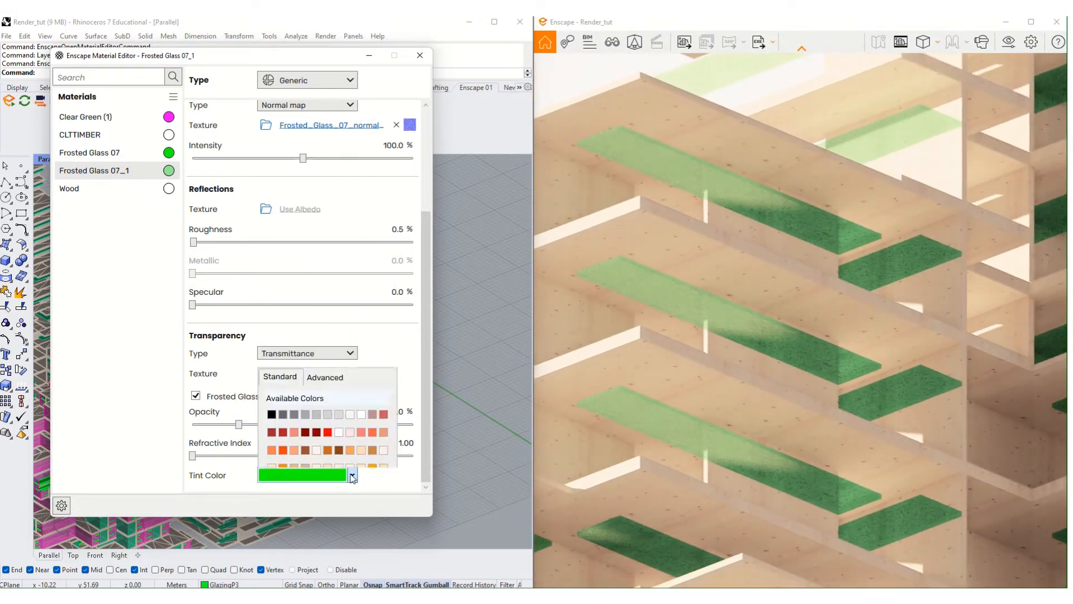
left_click(314, 312)
scroll(836, 367, "down", 3)
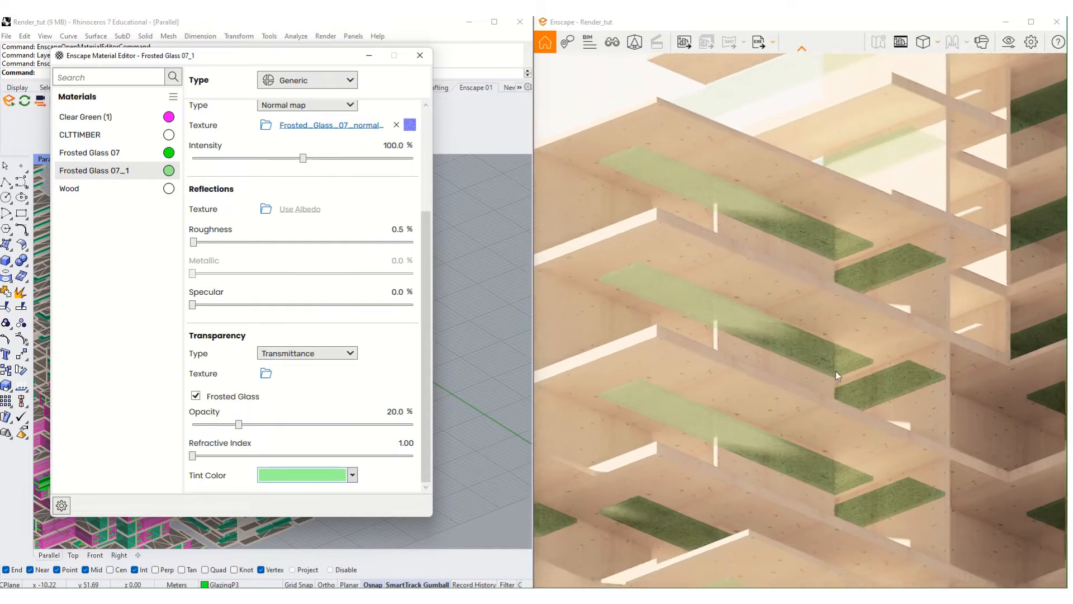
scroll(811, 387, "down", 5)
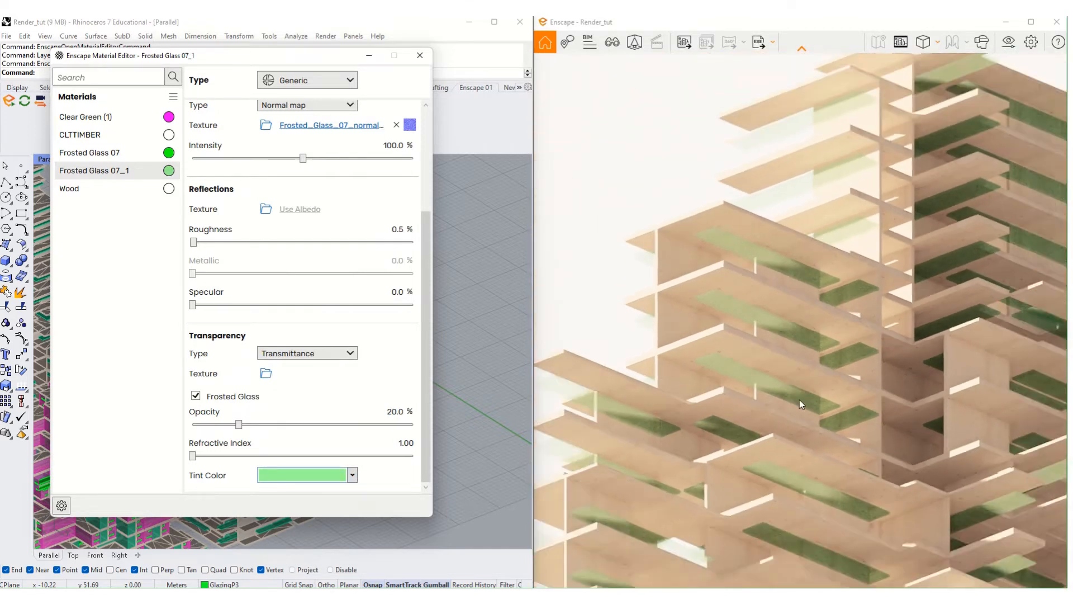
scroll(807, 365, "down", 5)
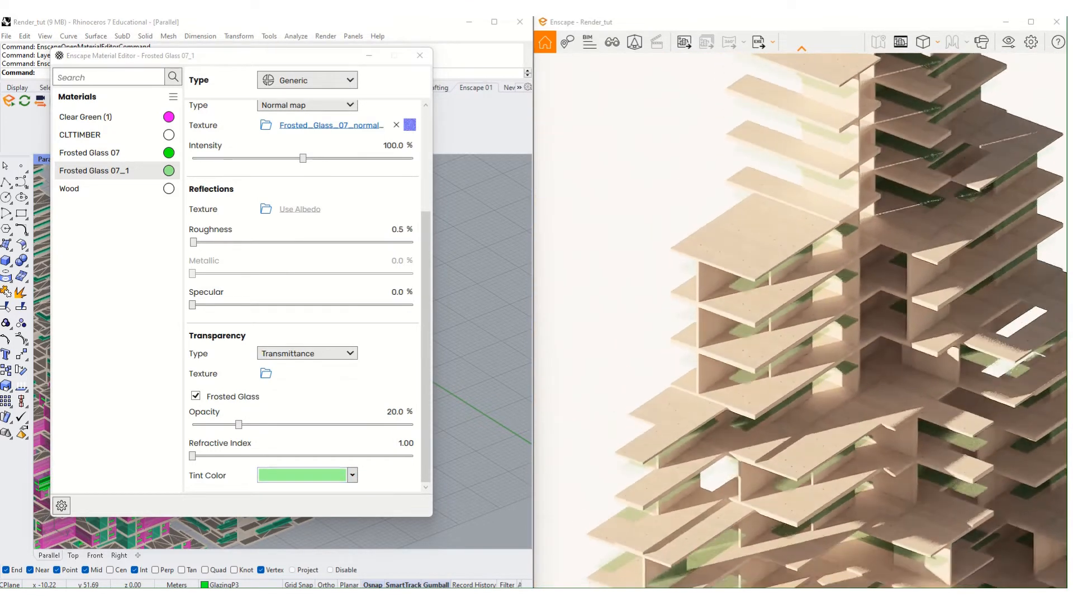
- Lower the normal map intensity to 24.4% while viewing the towers at a low angle
middle_click_drag(806, 365, 722, 282)
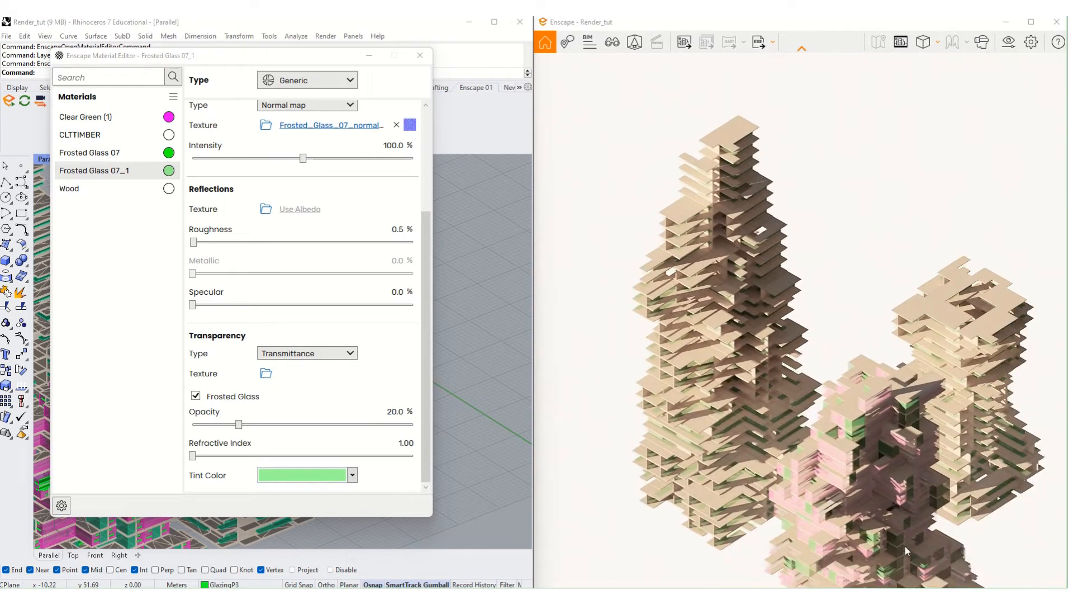
right_click_drag(861, 515, 857, 449)
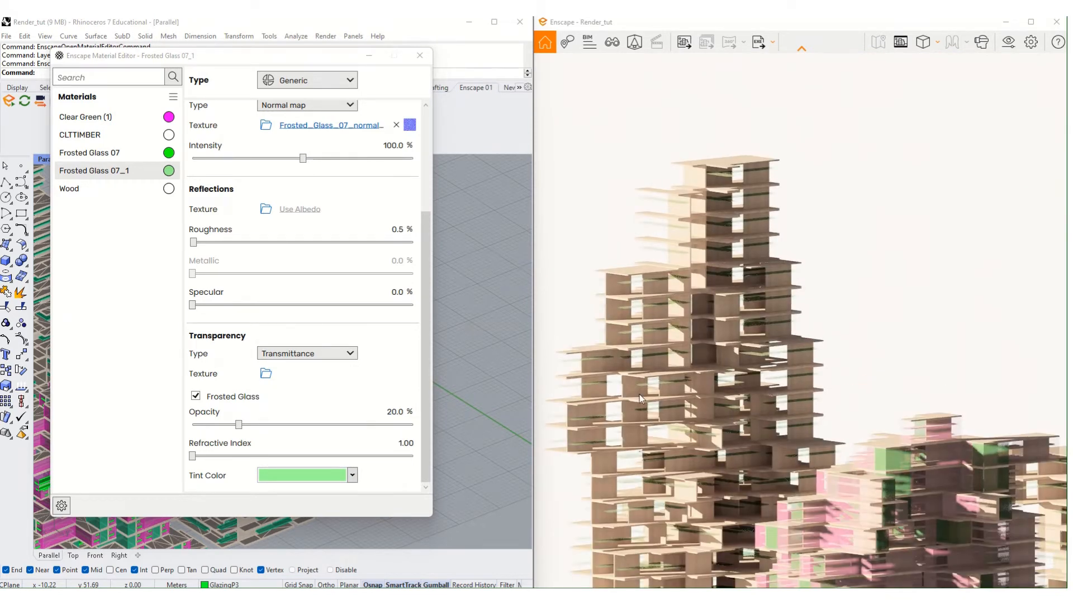
scroll(856, 449, "up", 5)
scroll(696, 391, "up", 5)
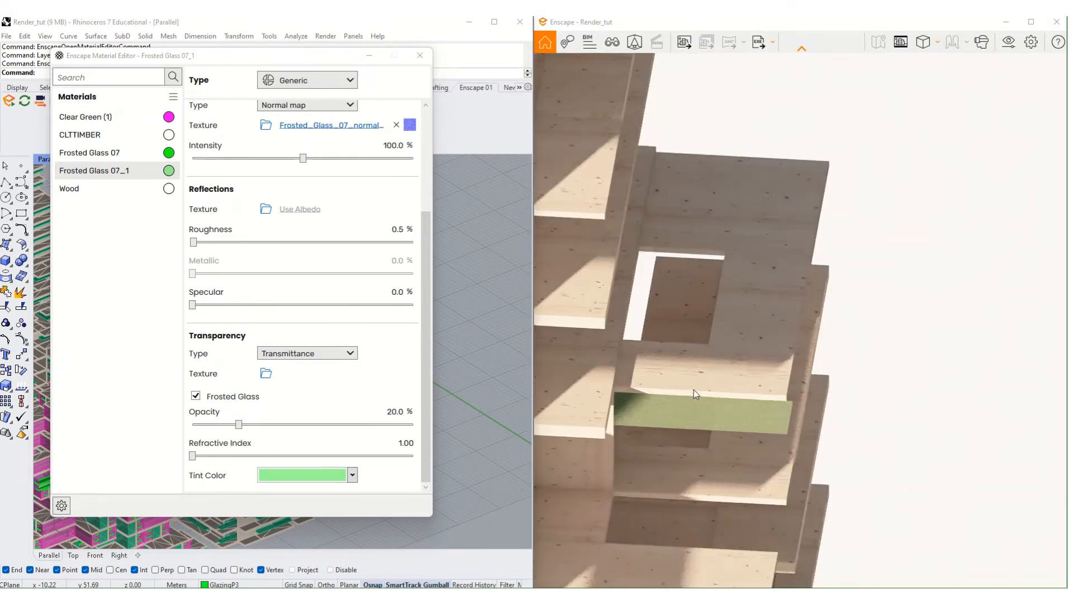
right_click_drag(813, 495, 743, 438)
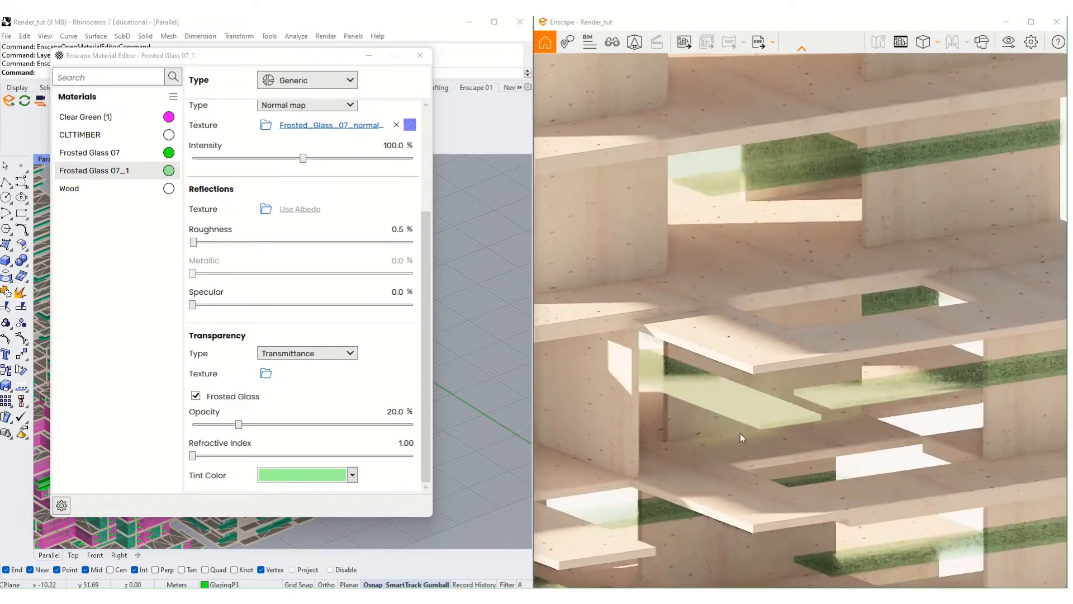
scroll(762, 386, "up", 4)
middle_click_drag(721, 516, 946, 294)
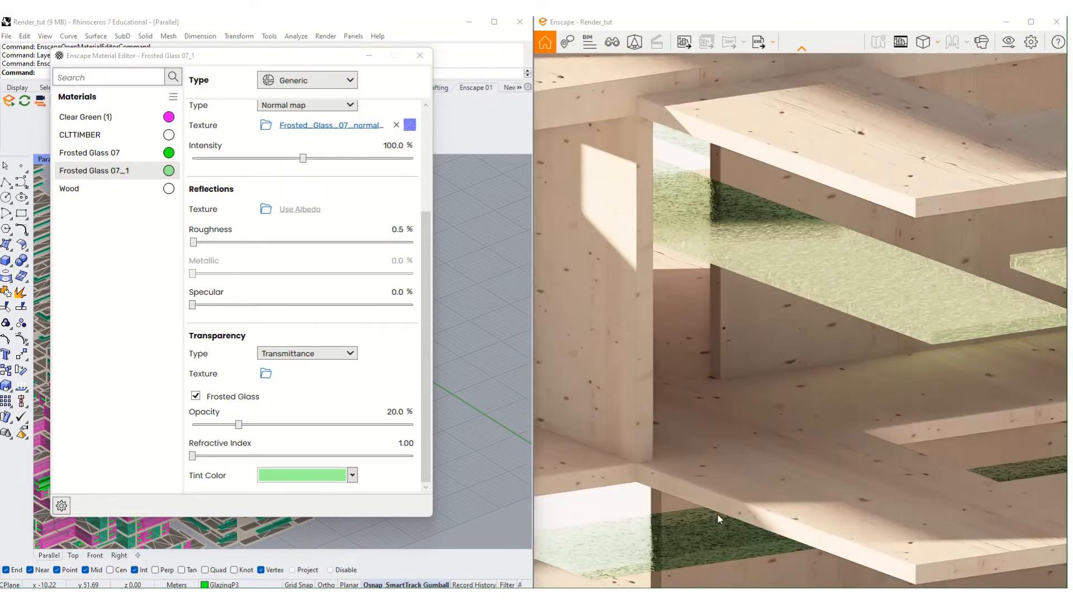
left_click_drag(302, 159, 241, 167)
- Set the Frosted Glass 07_1 normal map intensity to 26.4%
scroll(212, 224, "up", 1)
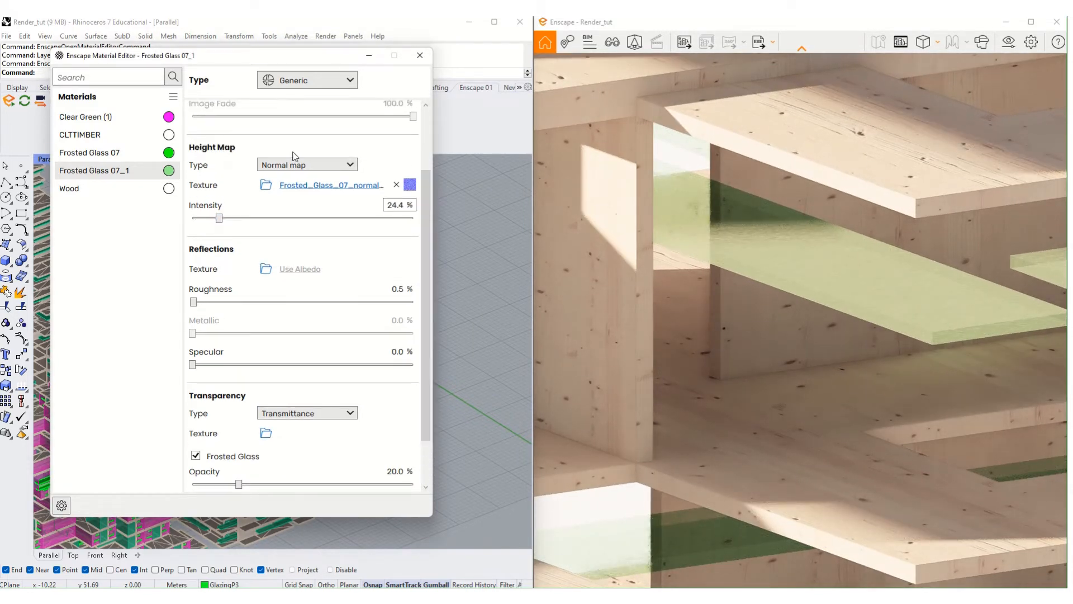
mouse_move(220, 223)
left_mouse_down()
mouse_move(237, 221)
mouse_move(221, 225)
left_mouse_up()
right_click_drag(840, 300, 693, 335)
left_click_drag(219, 218, 219, 218)
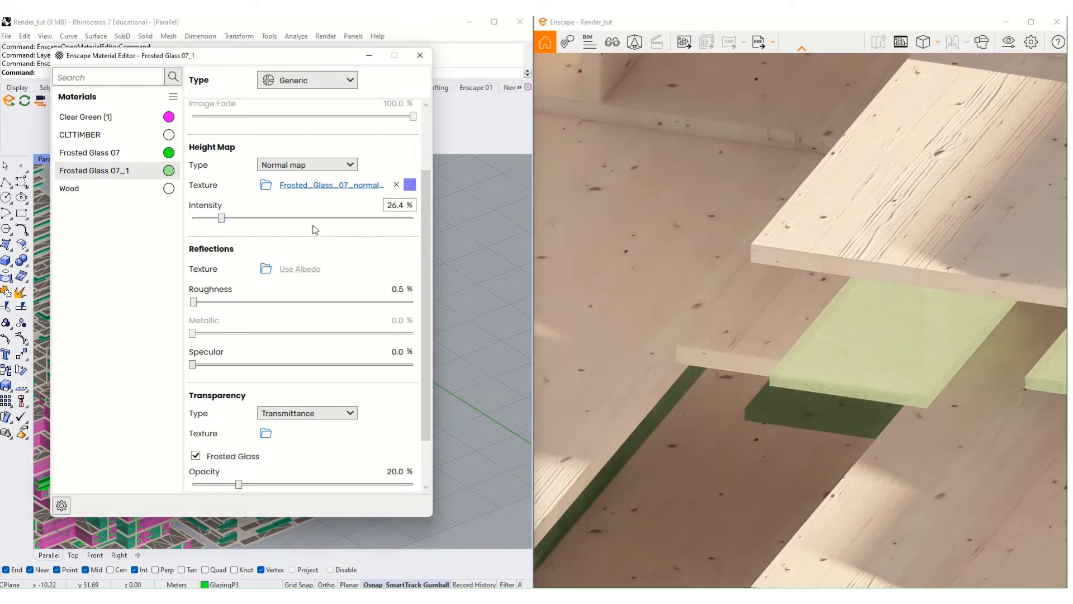
scroll(682, 325, "down", 4)
scroll(715, 328, "down", 3)
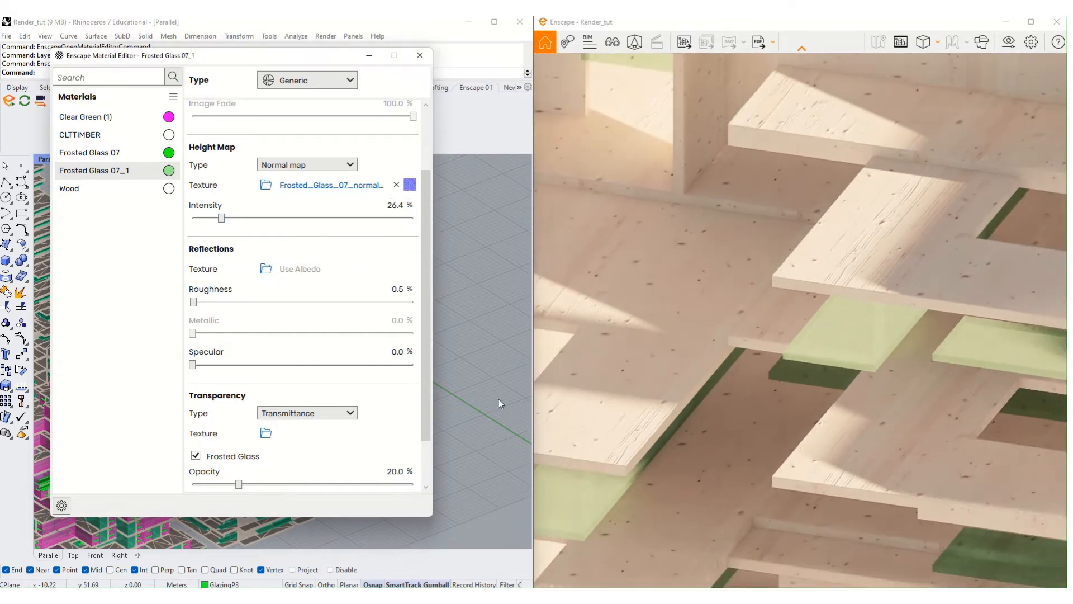
scroll(379, 429, "down", 3)
scroll(685, 381, "down", 3)
scroll(704, 378, "down", 5)
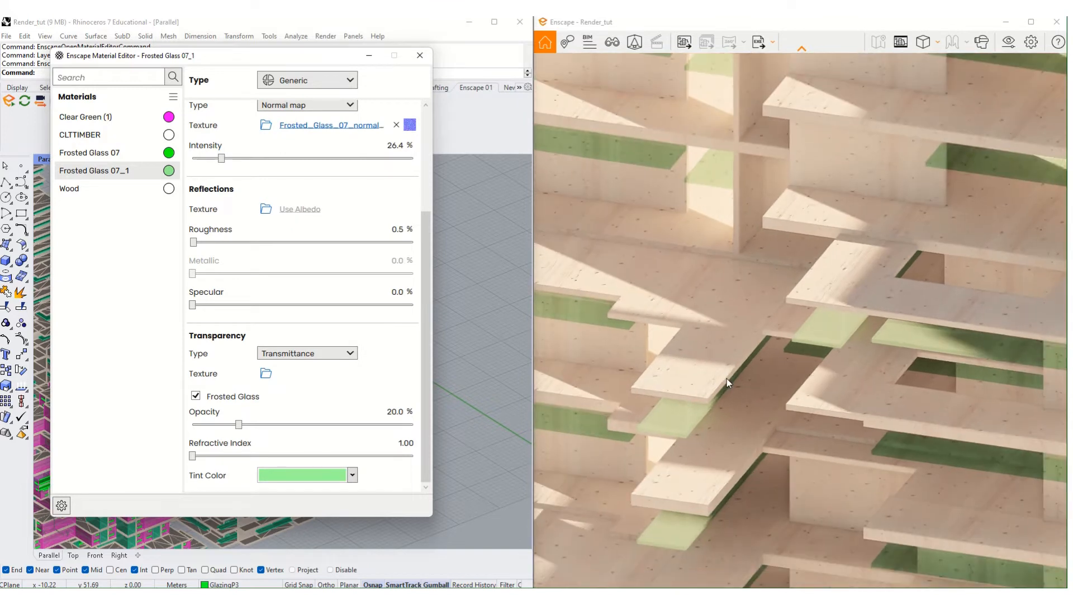
scroll(743, 378, "down", 4)
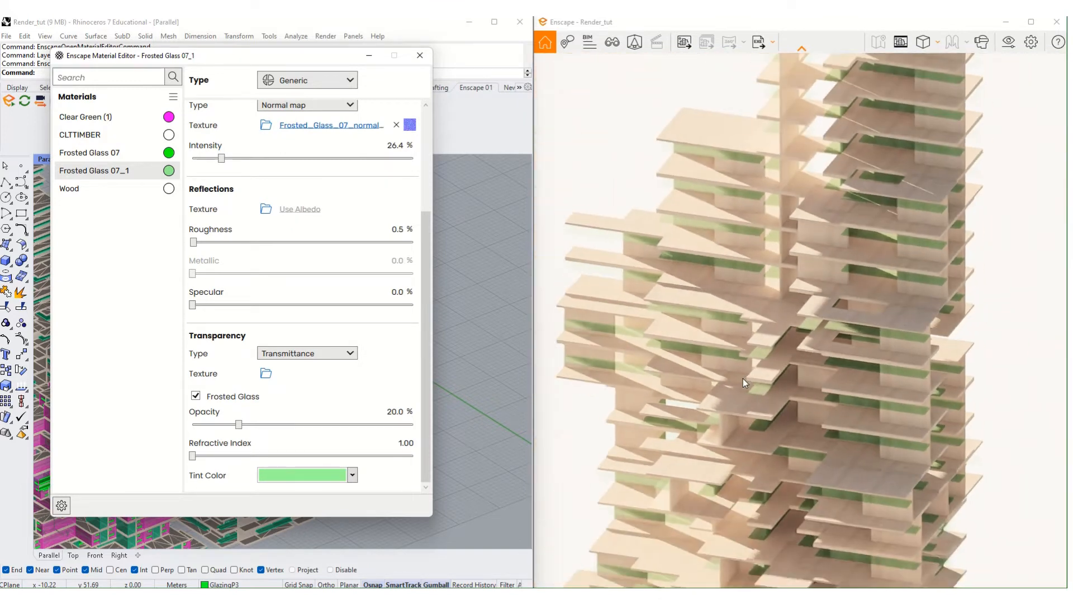
- Raise the refractive index to 1.59 and change the tint to bright green
right_click_drag(742, 378, 785, 263)
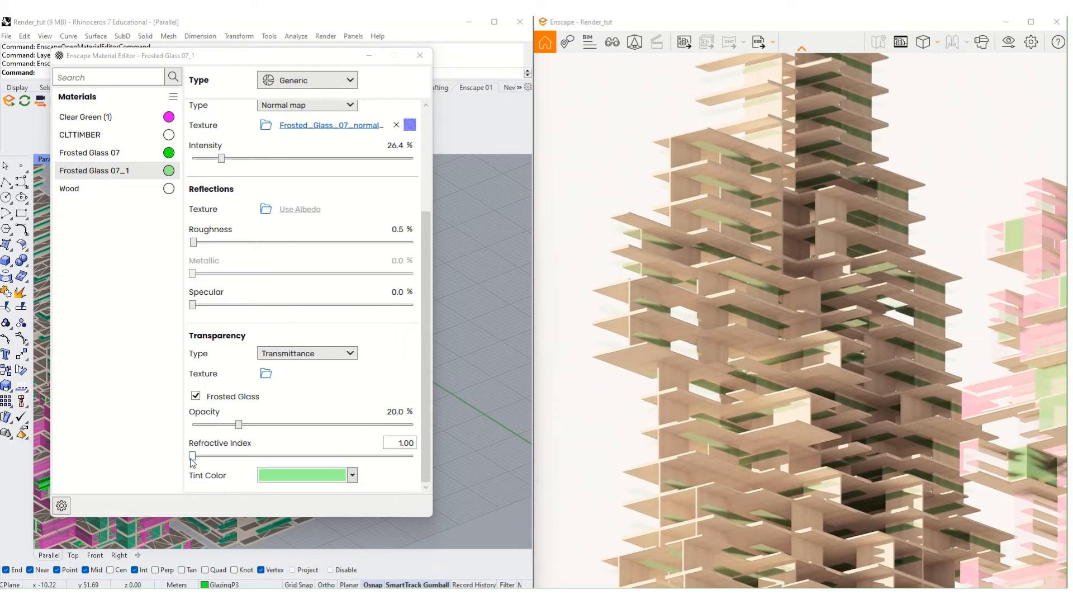
left_click_drag(192, 456, 219, 455)
left_click_drag(293, 458, 294, 457)
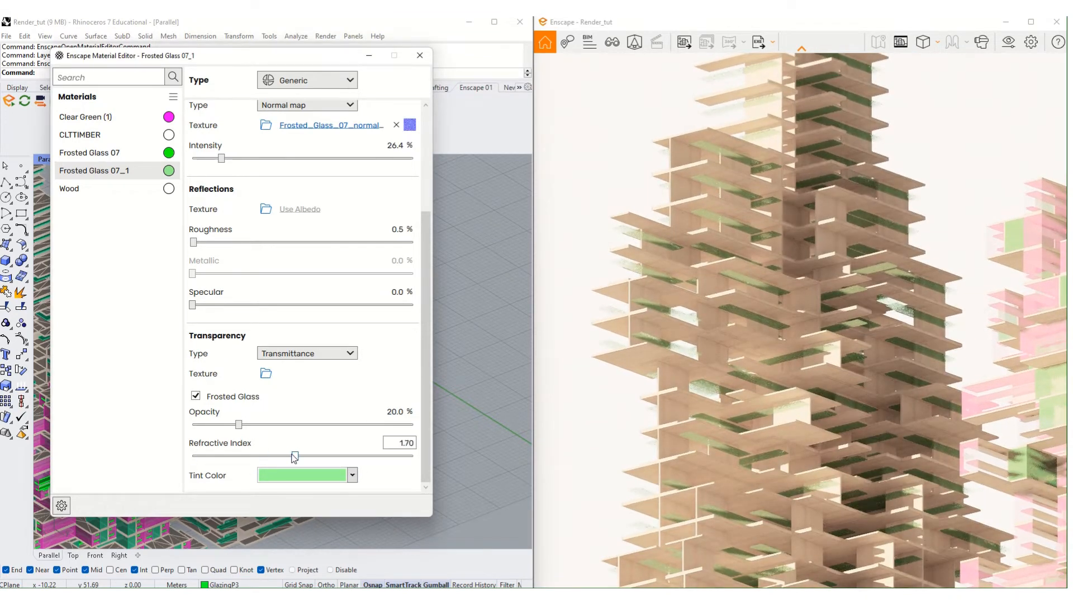
left_click(352, 475)
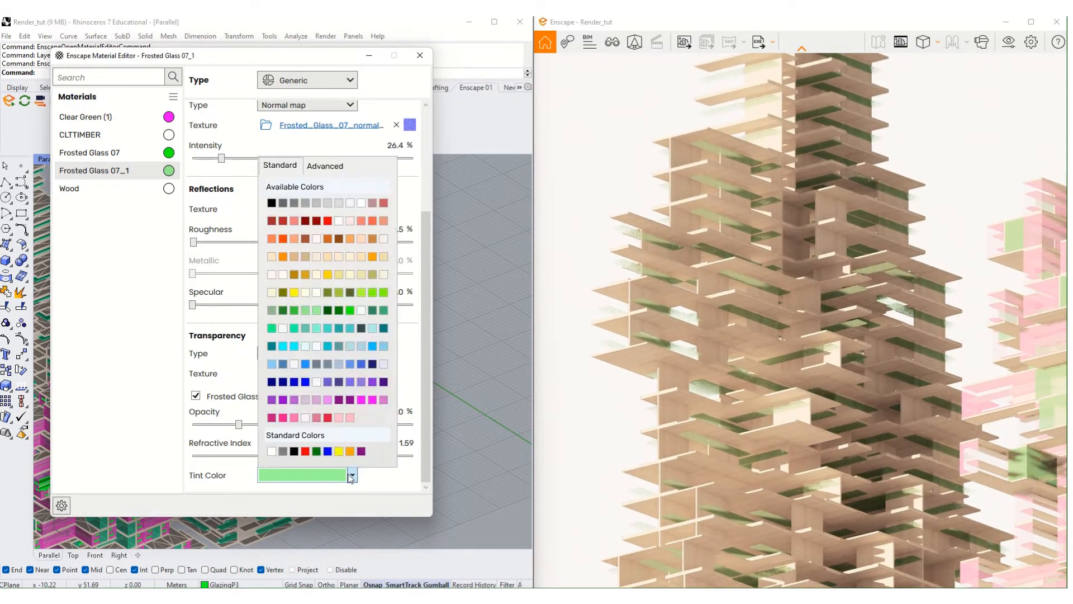
left_click(384, 292)
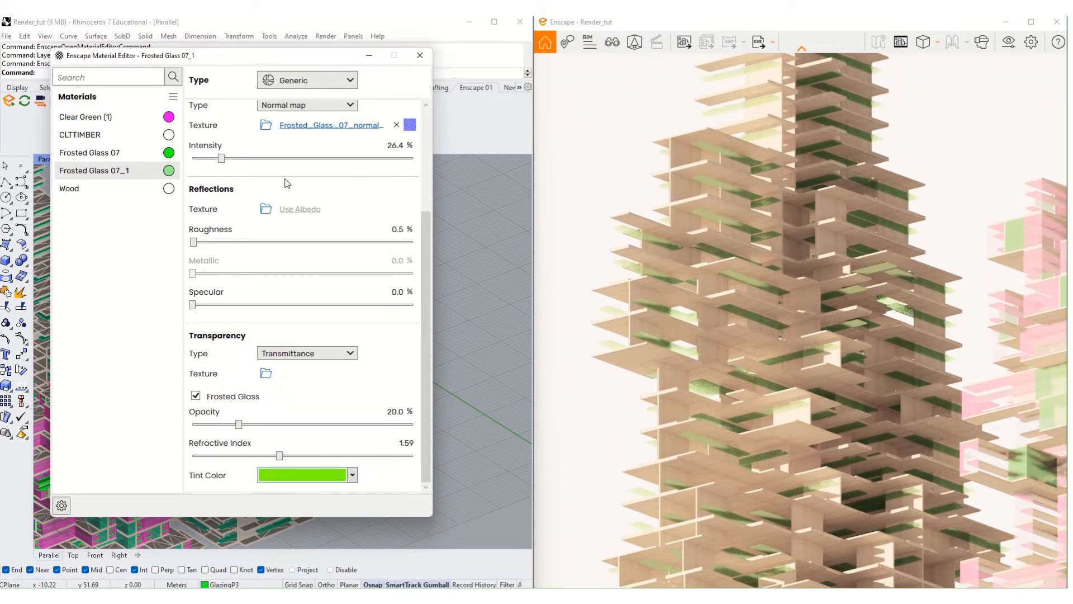
- Make the Frosted Glass 07_1 albedo colour bright green and zoom in on the tower
scroll(286, 184, "up", 3)
left_click(352, 151)
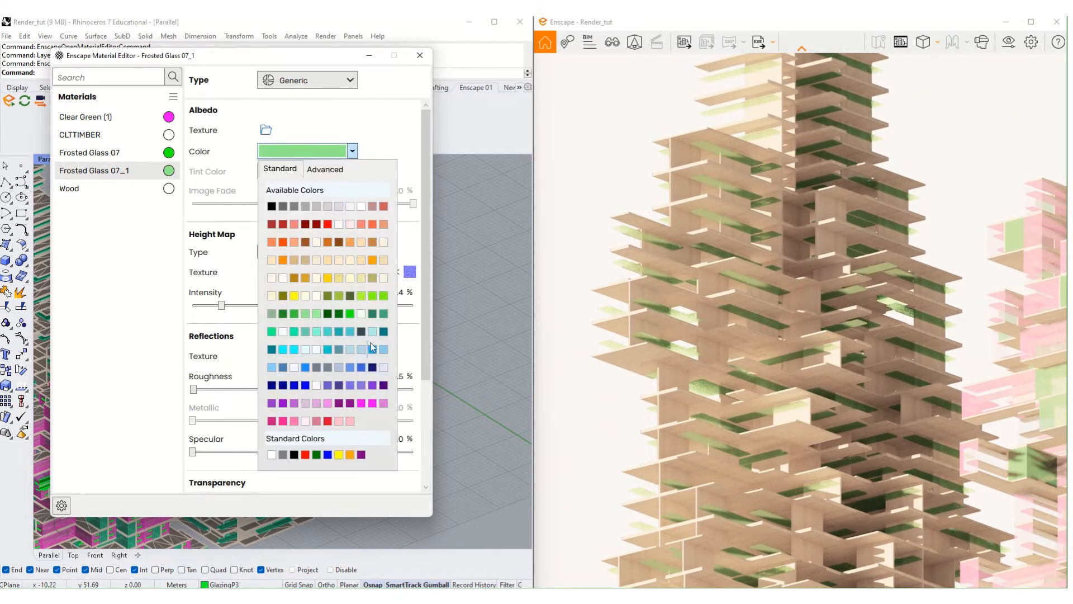
left_click(372, 295)
scroll(825, 399, "down", 5)
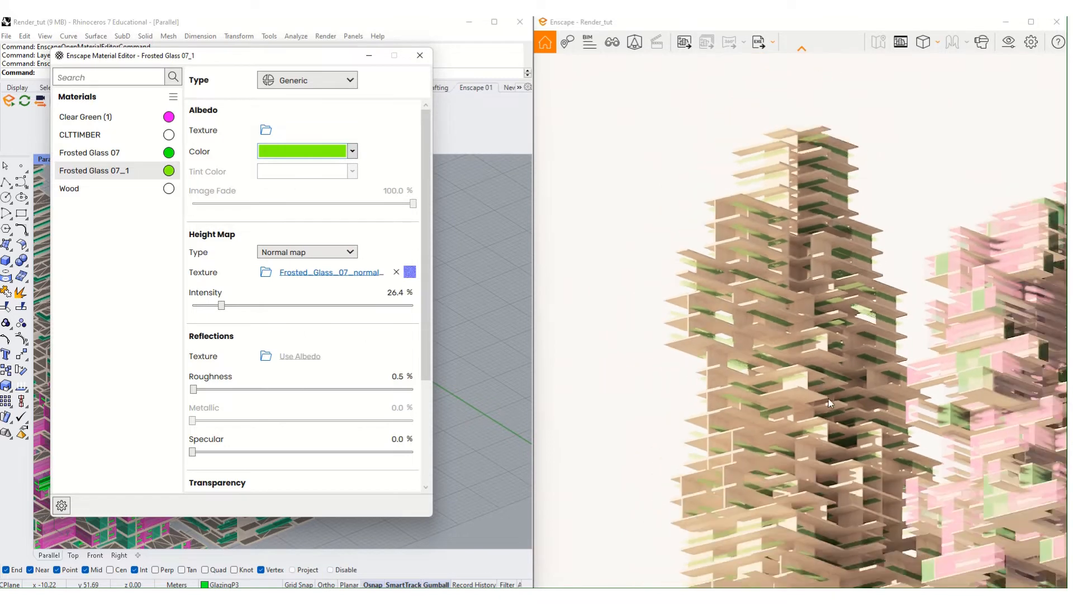
scroll(830, 401, "down", 10)
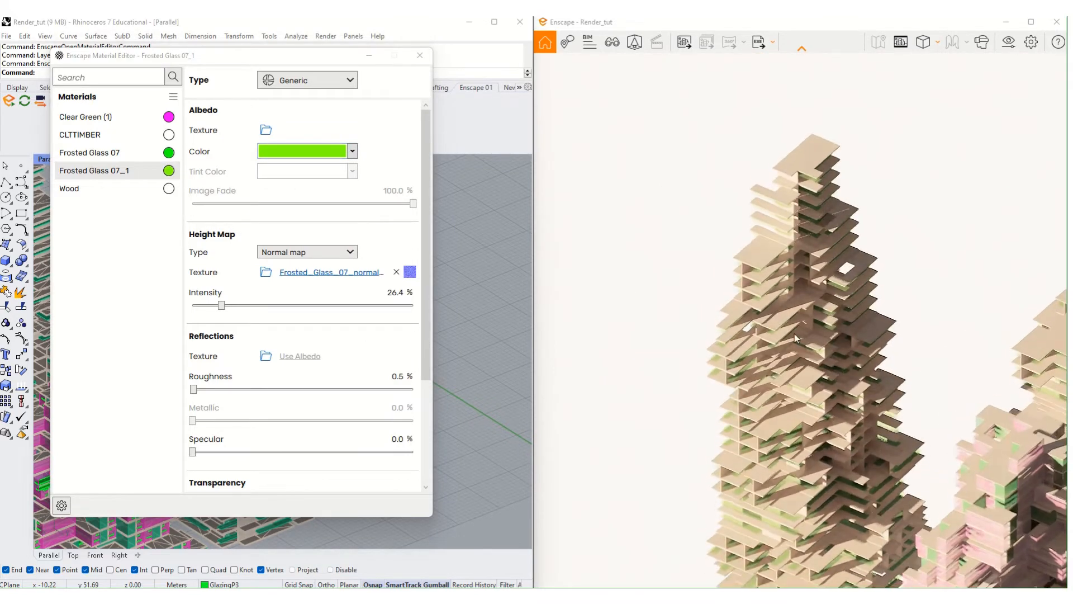
scroll(841, 391, "up", 10)
mouse_move(840, 381)
right_mouse_down("shift")
mouse_move(760, 381)
mouse_move(841, 381)
right_mouse_up("shift")
- Zoom and orbit to a side view of the tower's green glazing and pink panels
scroll(827, 368, "down", 10)
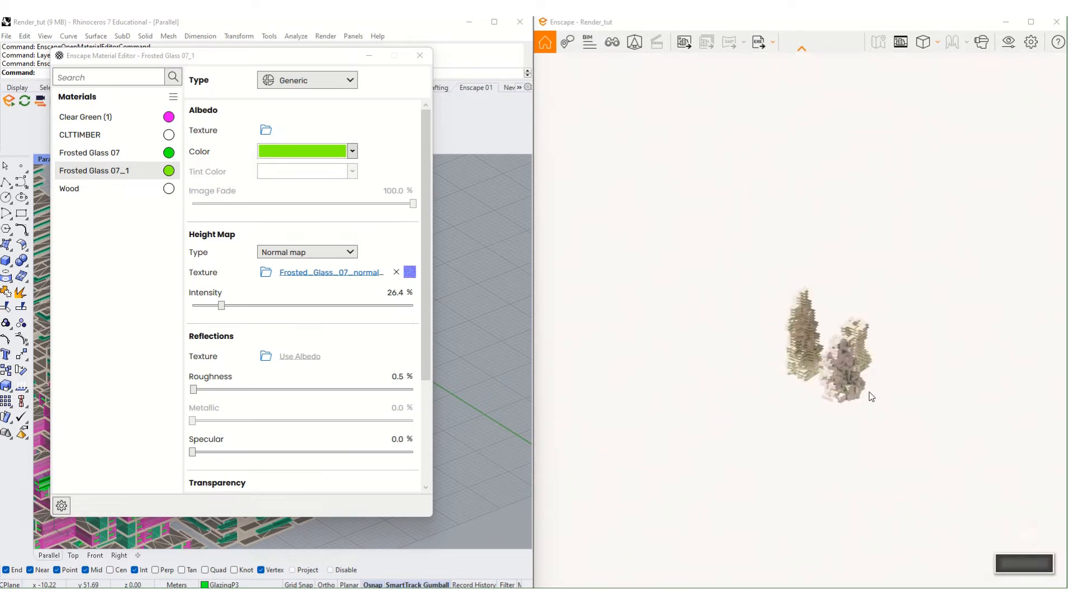
scroll(827, 368, "up", 5)
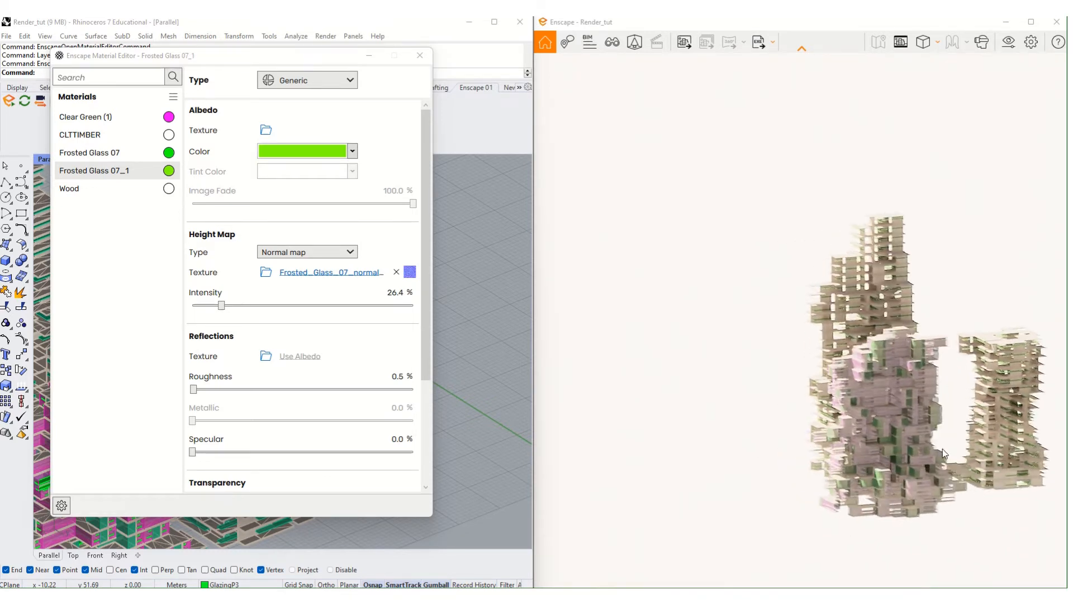
scroll(942, 448, "up", 5)
scroll(937, 444, "down", 8)
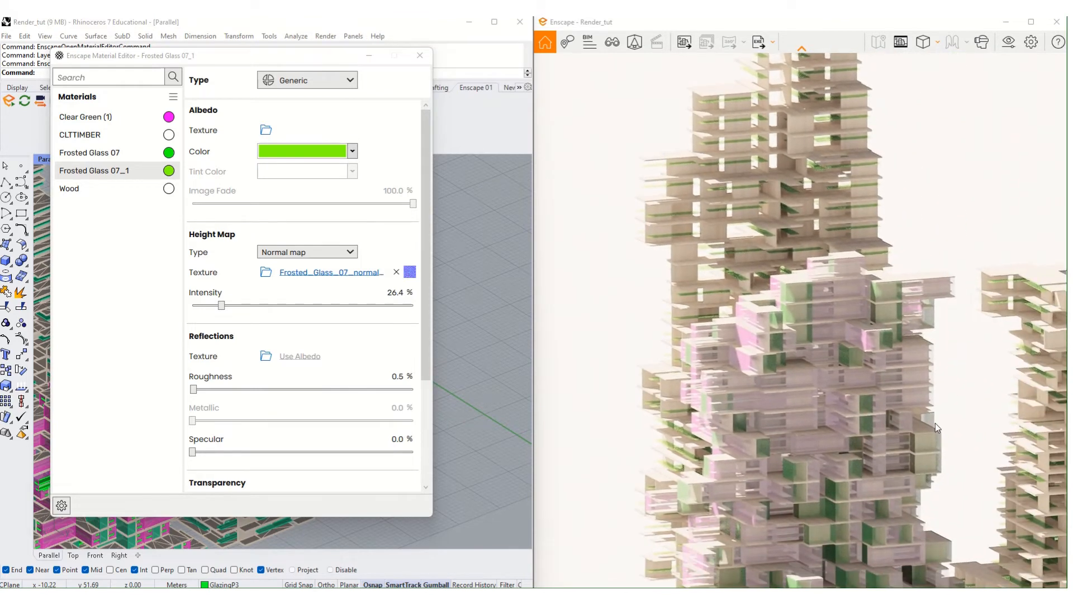
scroll(785, 341, "up", 6)
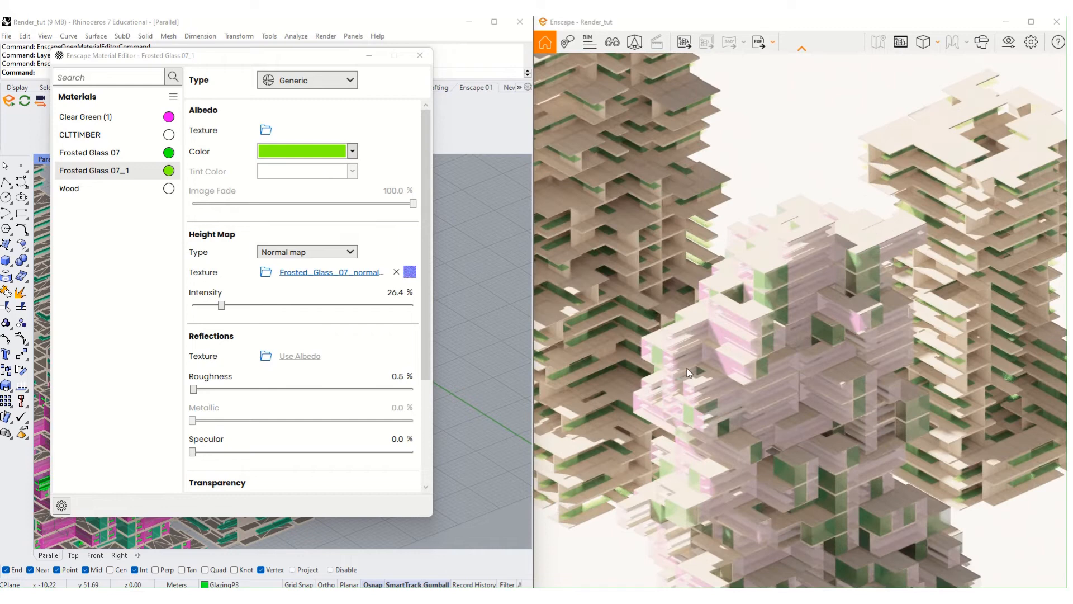
right_click_drag(686, 368, 703, 338)
scroll(721, 333, "up", 6)
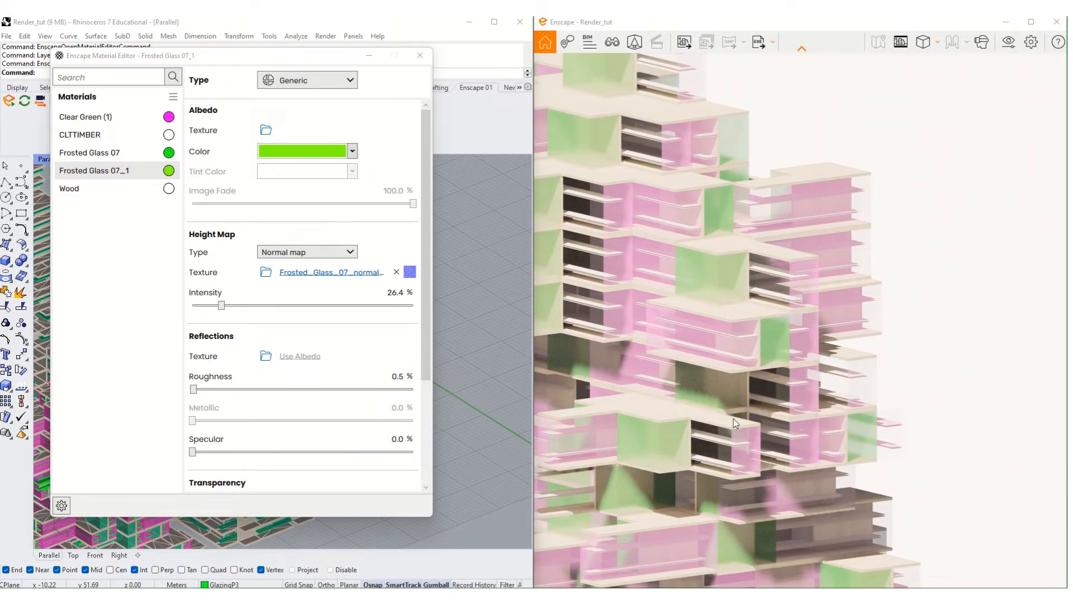
- Close the Enscape editor, then rename Clear Green (1) to Clear Purple in the materials list opened via Layer
right_click(681, 401)
left_click(420, 55)
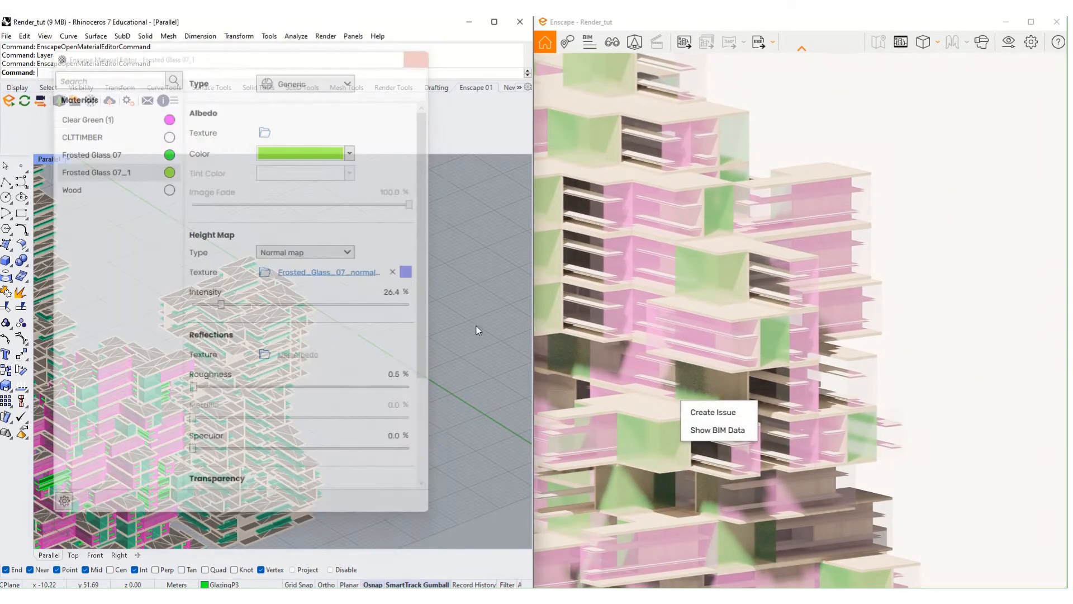
type("Layer")
key("Return")
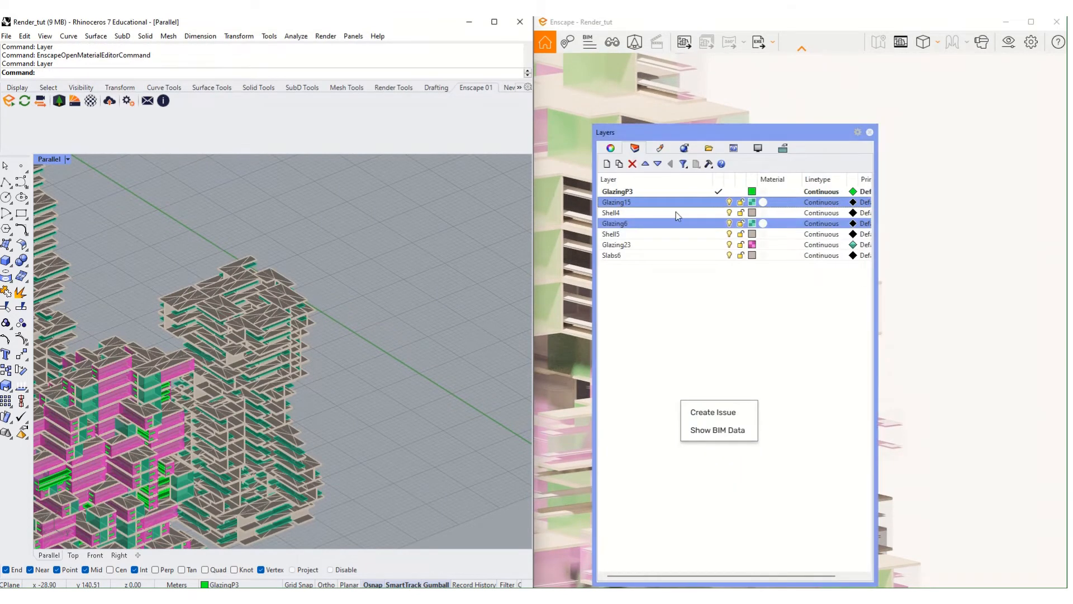
left_click_drag(717, 133, 332, 136)
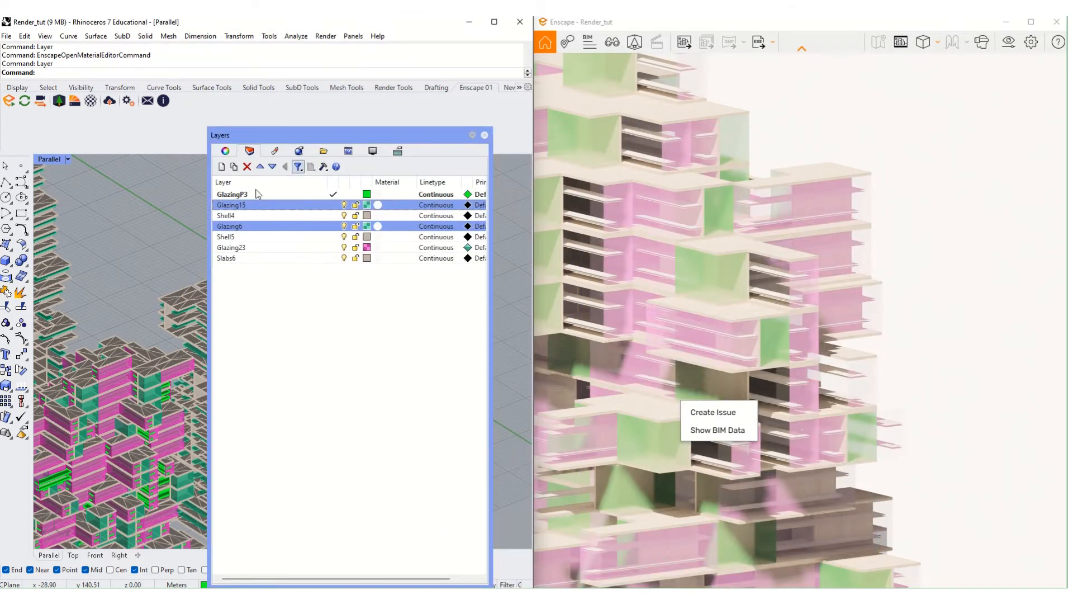
left_click(287, 152)
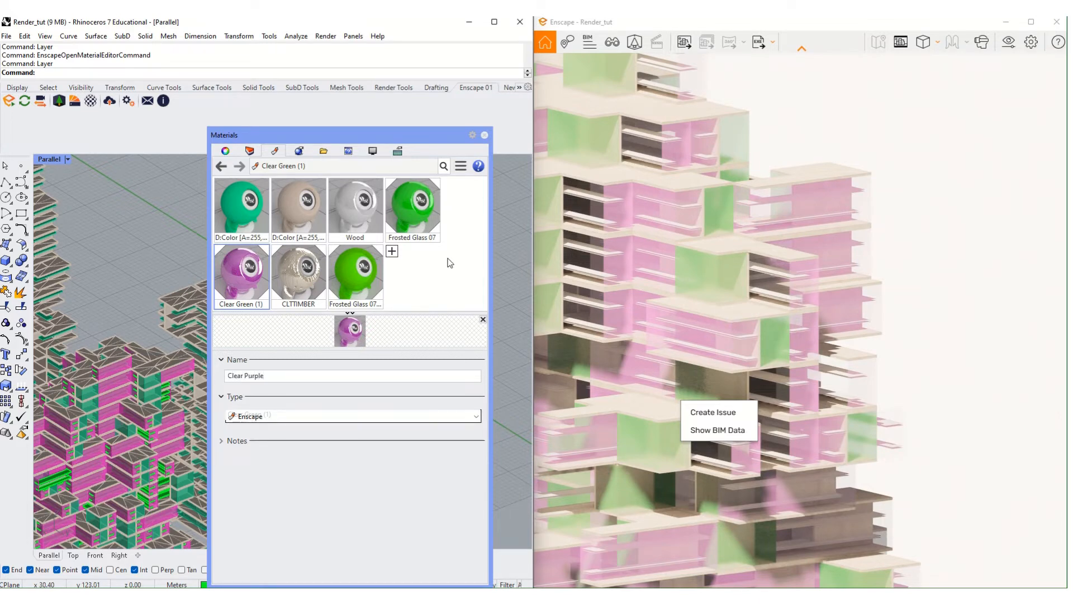
left_click(484, 135)
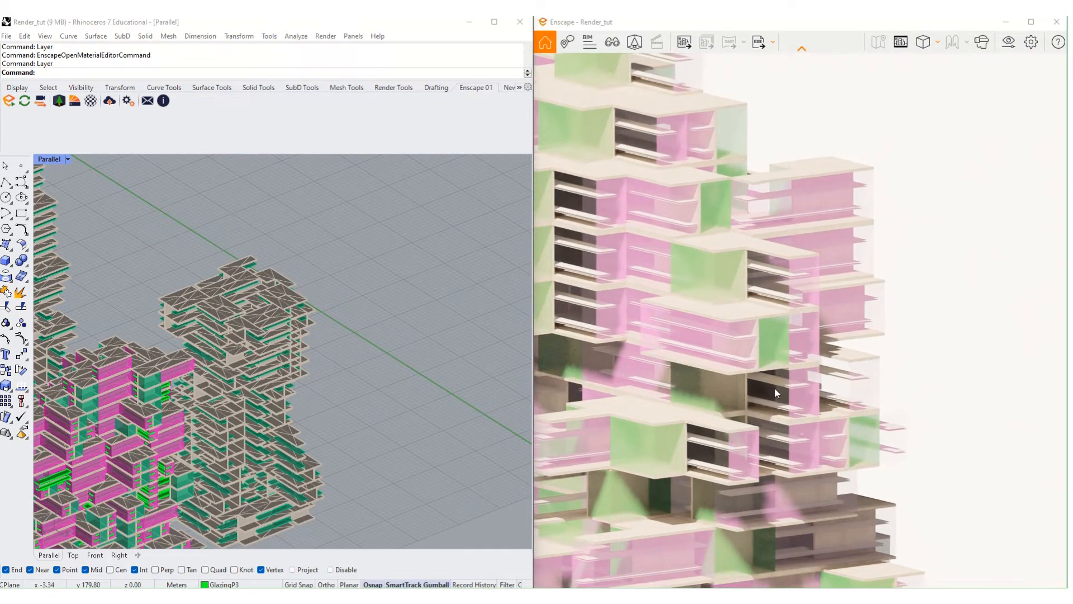
scroll(251, 397, "down", 5)
scroll(122, 397, "up", 10)
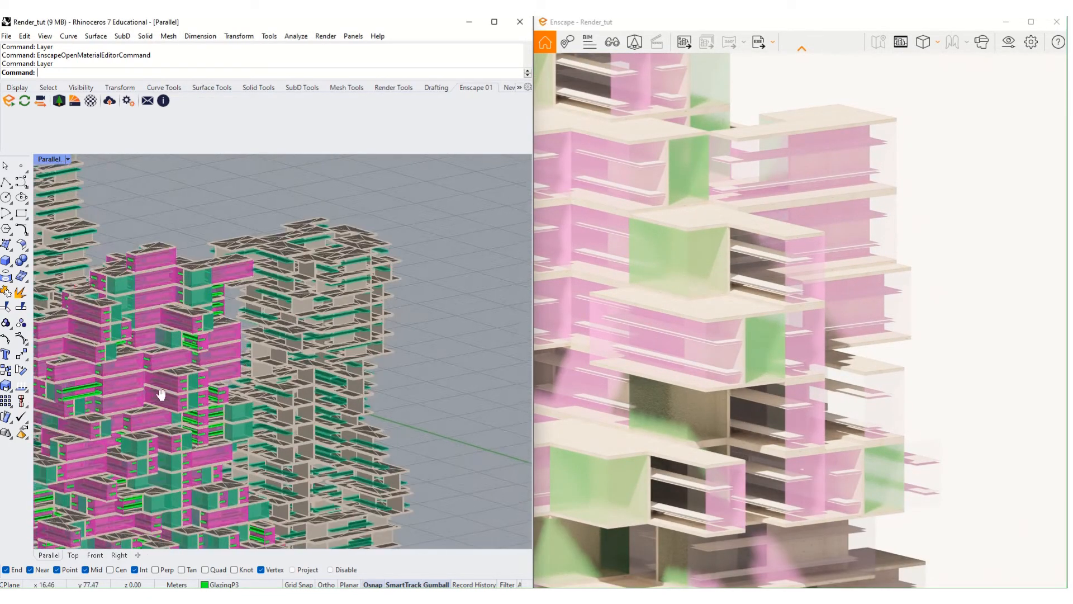
- Ungroup the building massing and select every green slab mesh with SelColor
left_click(124, 385)
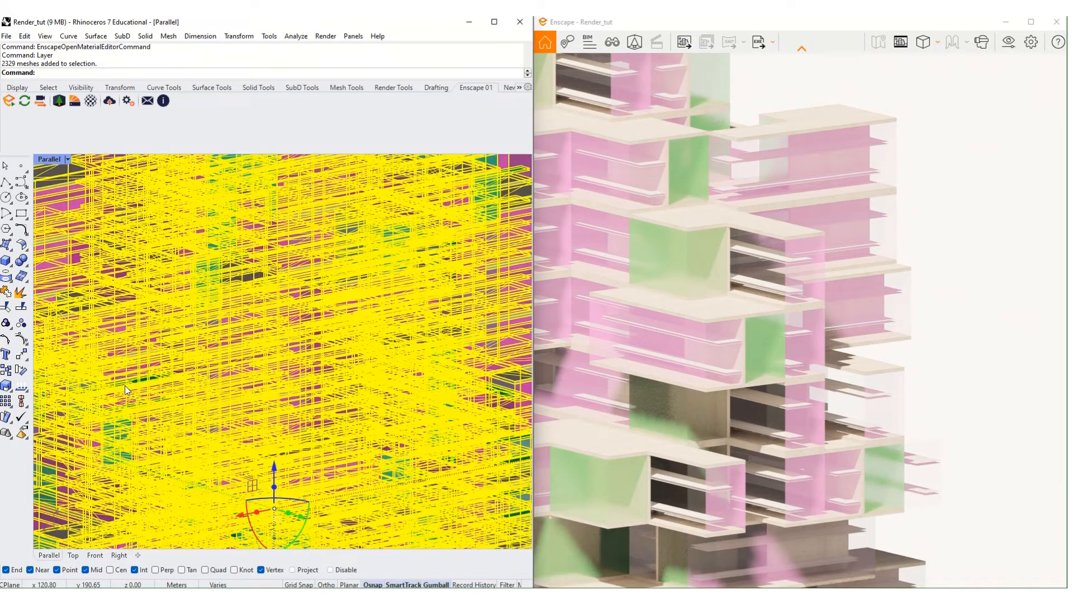
key("Return")
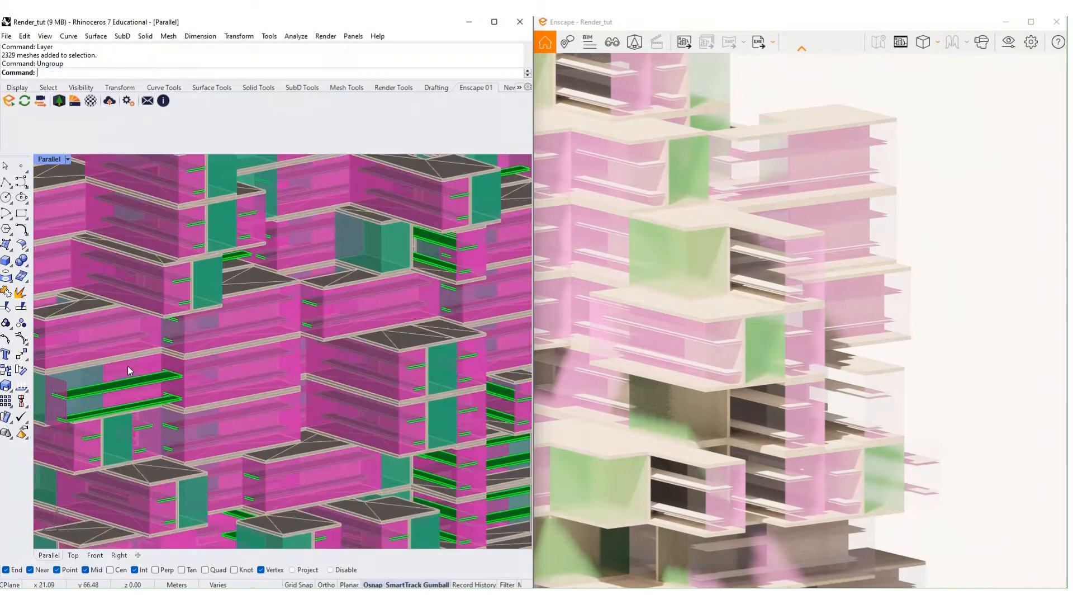
left_click(126, 391)
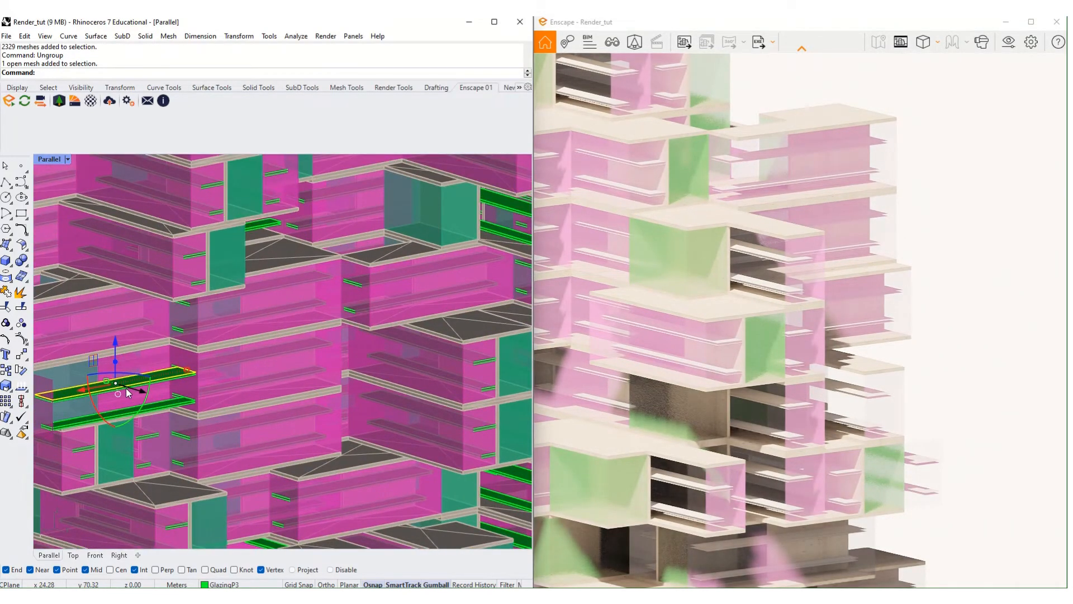
type("SelColor")
key("Return")
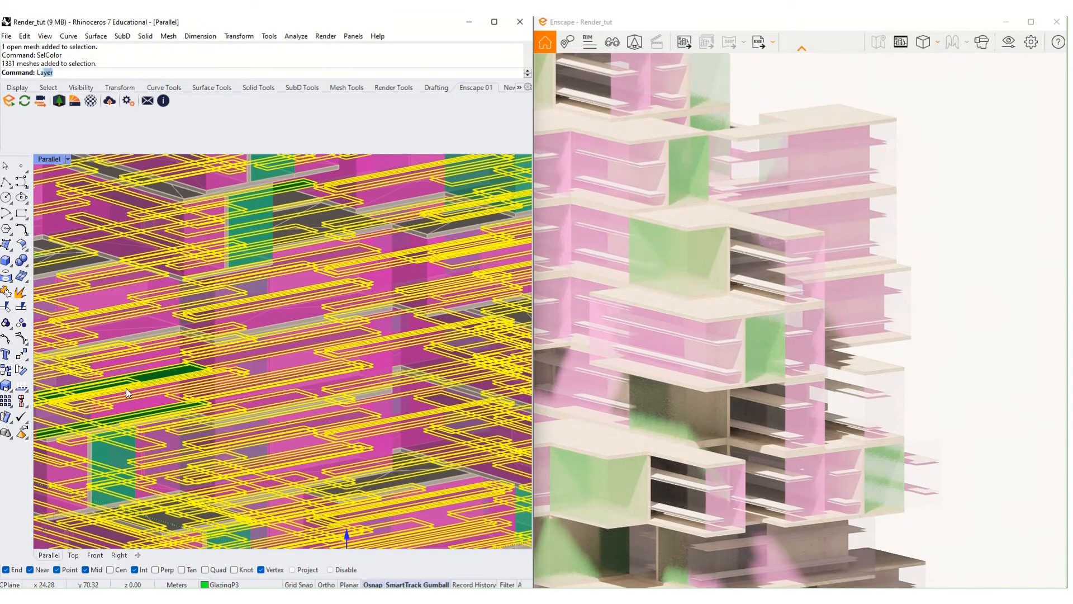
- Assign Frosted Glass 07_1 to the selected green slabs and inspect them in the render
type("Layer")
key("Return")
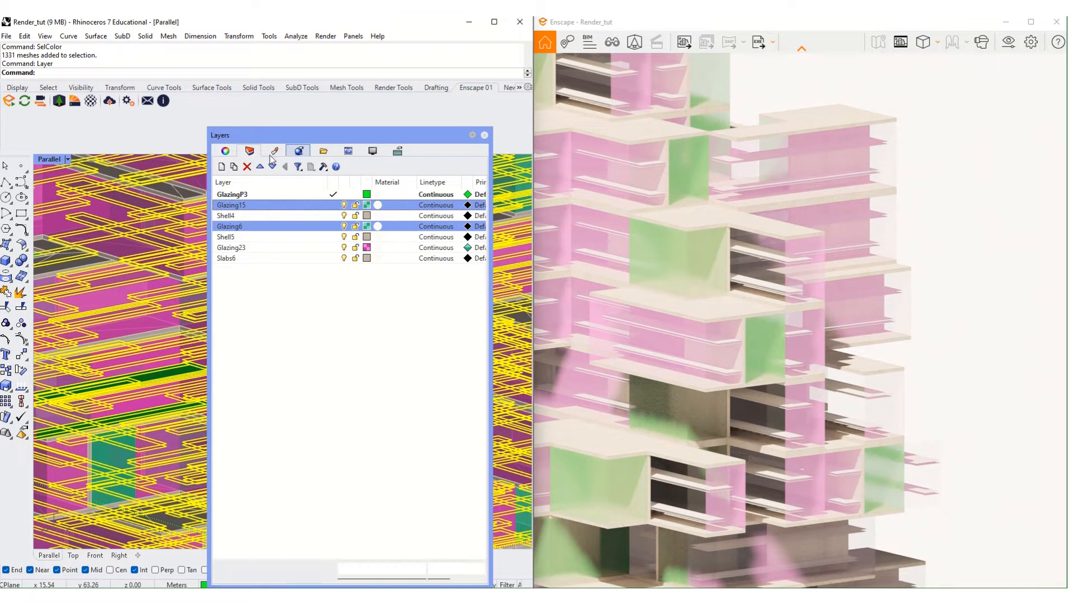
left_click(299, 152)
left_click(274, 151)
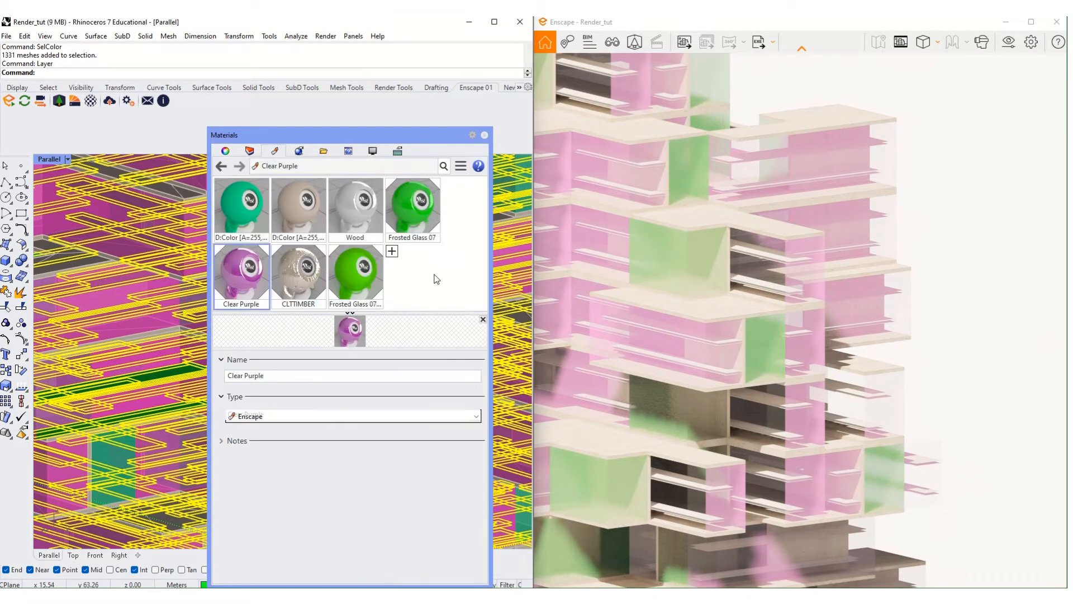
right_click(352, 274)
left_click(385, 157)
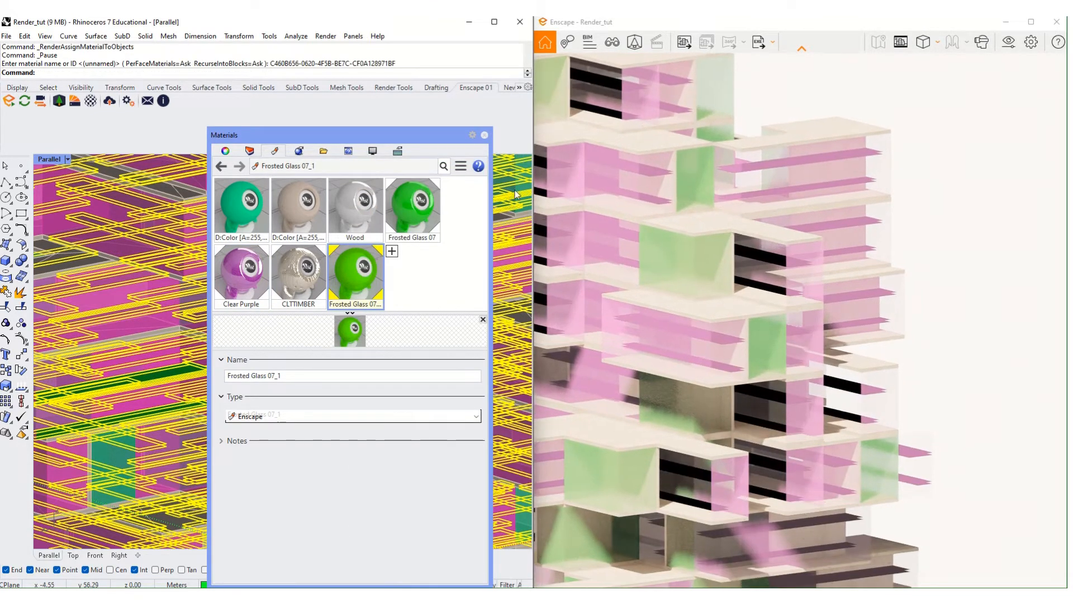
left_click(484, 134)
scroll(813, 299, "up", 6)
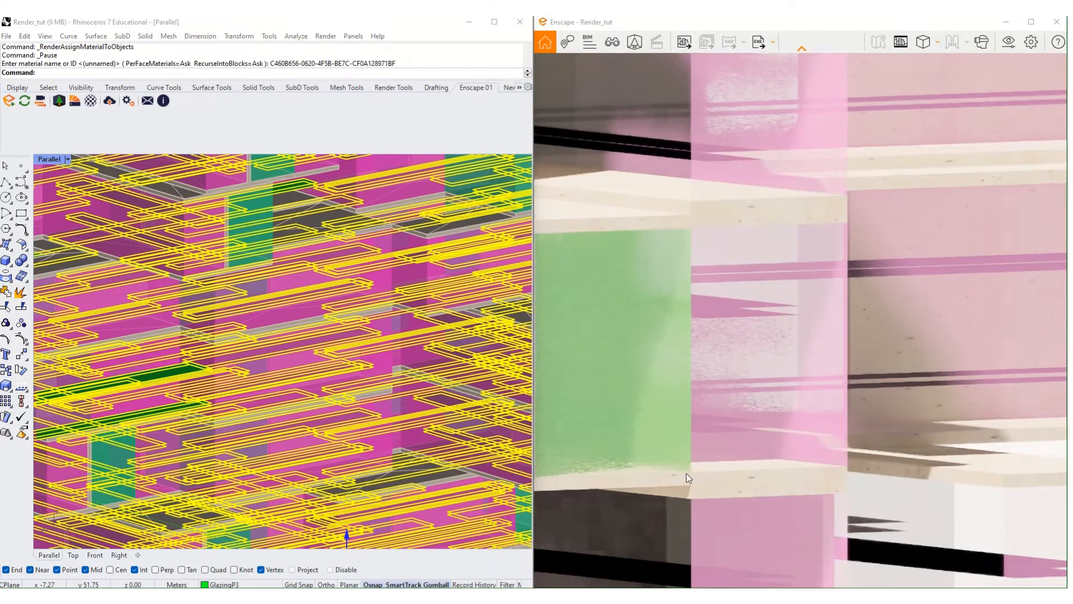
right_click_drag(686, 478, 662, 561)
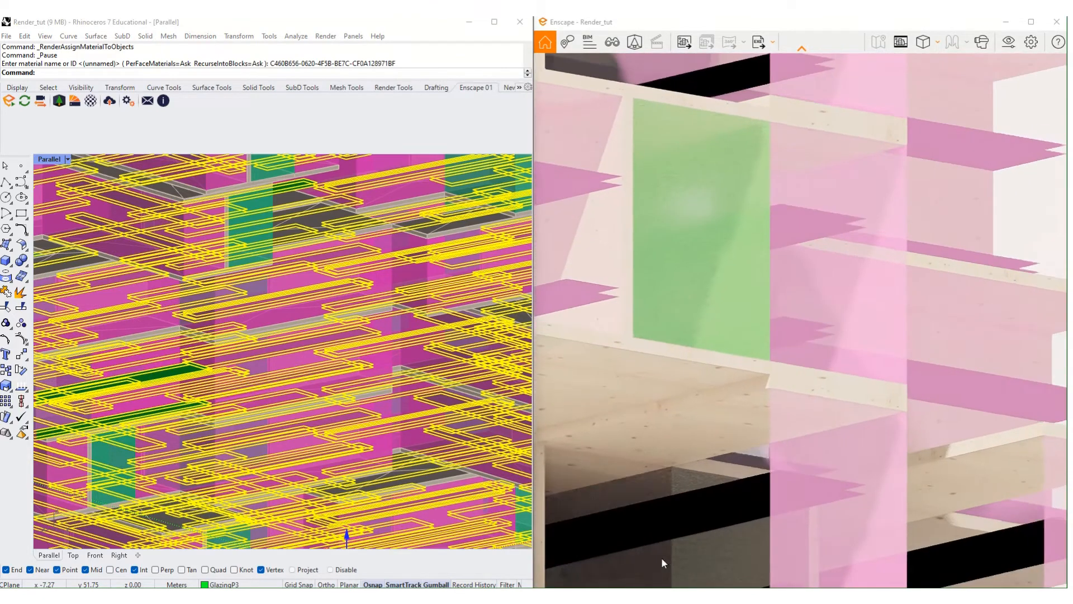
scroll(481, 380, "down", 9)
scroll(706, 324, "down", 6)
right_click_drag(706, 407, 707, 289)
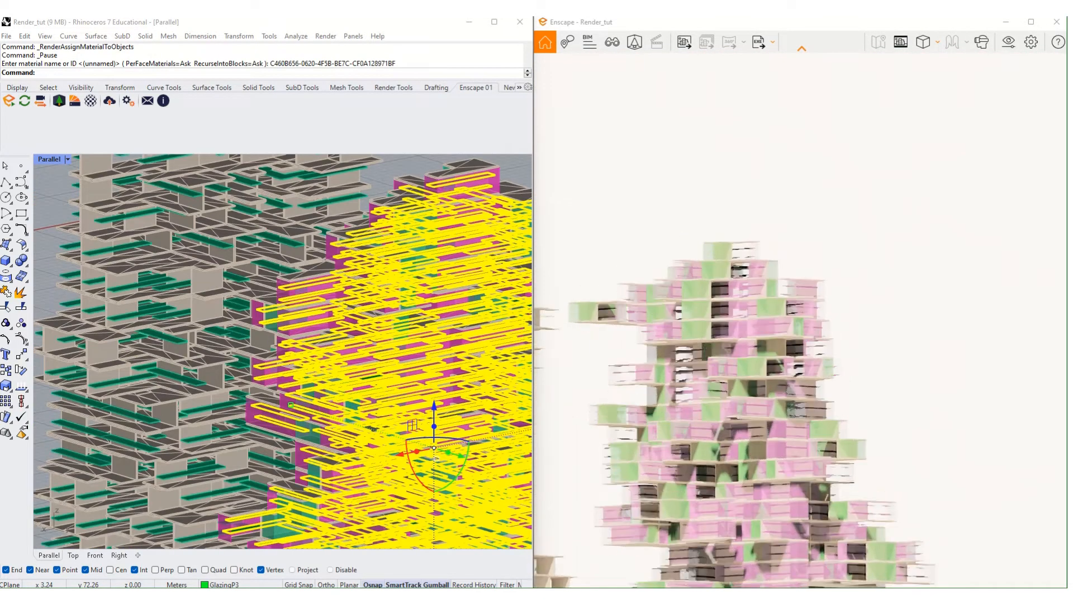
scroll(708, 290, "up", 1)
scroll(345, 266, "down", 6)
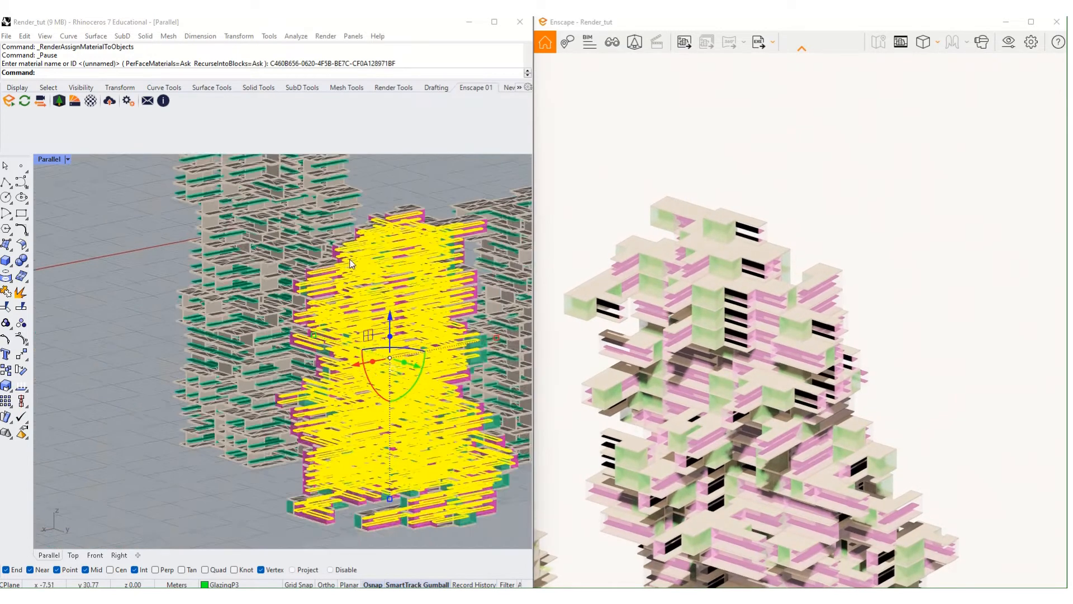
right_click_drag(345, 261, 351, 273)
scroll(351, 273, "up", 2)
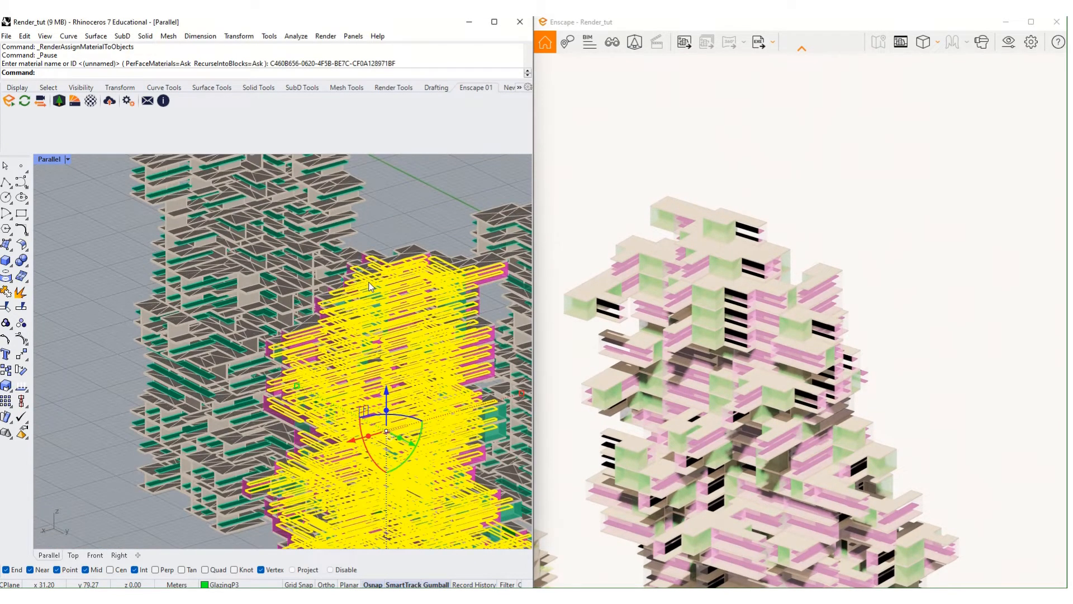
- Delete the slabs, then undo both the deletion and the Frosted Glass 07_1 assignment
key("Delete")
right_click(430, 322)
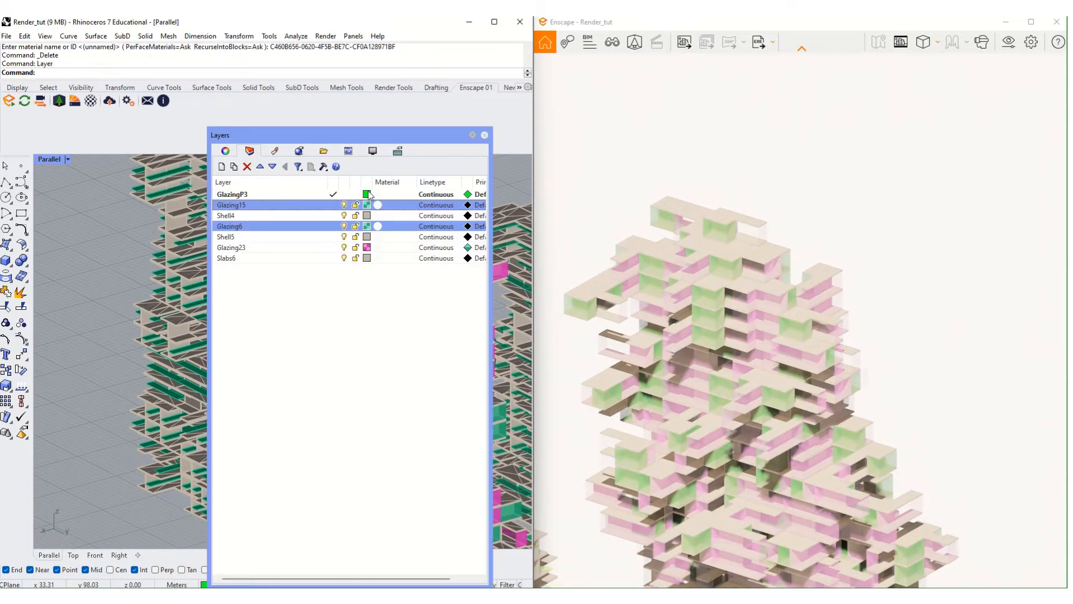
left_click(484, 135)
key("ctrl+z")
key("ctrl+z")
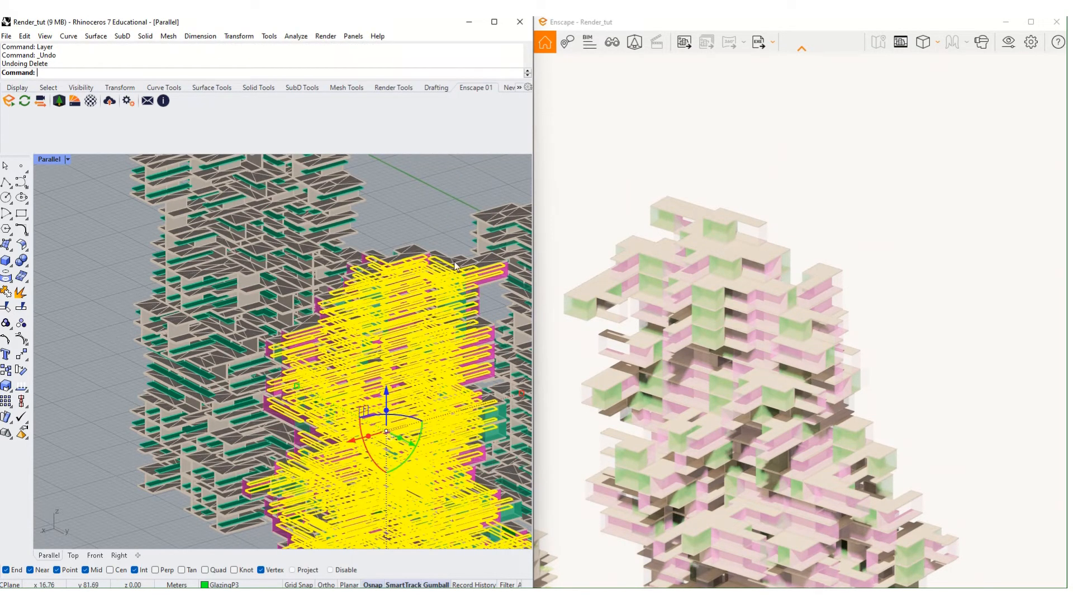
key("ctrl+z")
scroll(446, 217, "up", 3)
key("Escape")
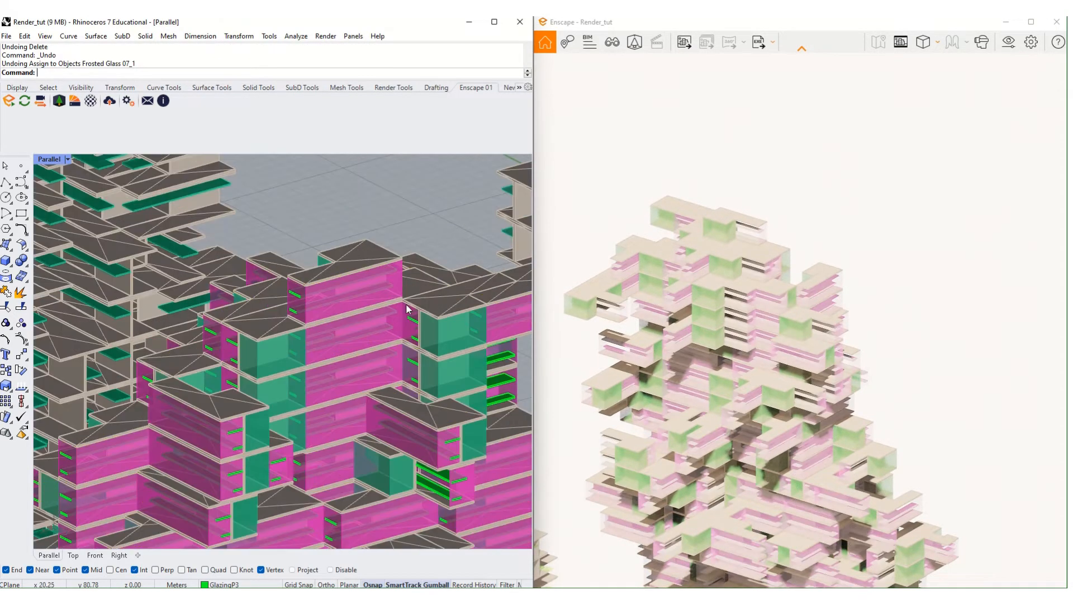
scroll(411, 324, "up", 3)
- Select a single open mesh, then a single green slab mesh
left_click(414, 335)
scroll(400, 403, "down", 3)
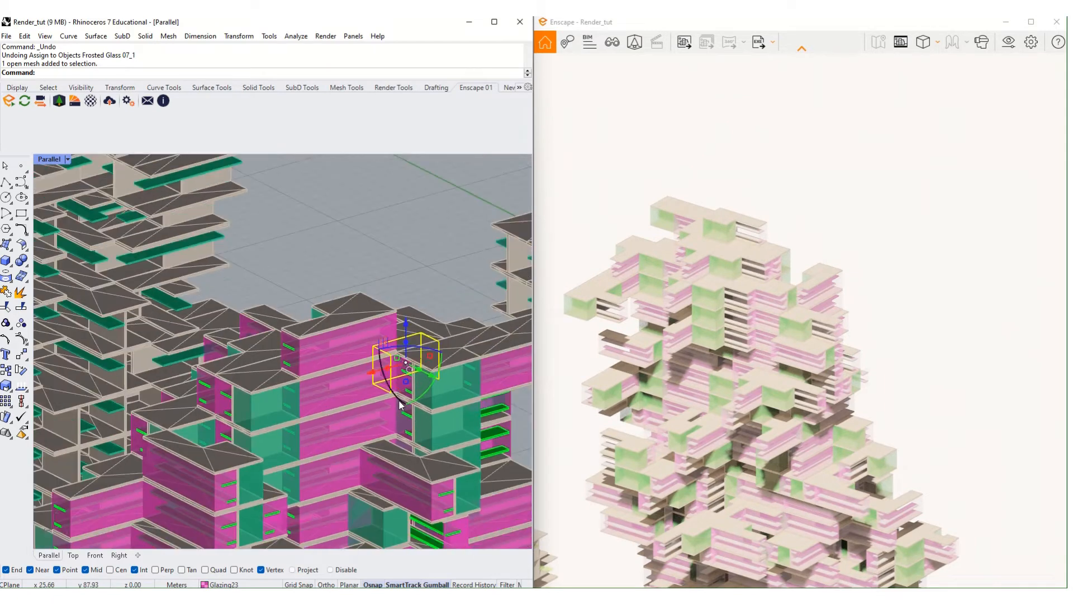
scroll(430, 488, "up", 5)
left_click(424, 434)
- Select all meshes of that slab's colour with SelCo and flip their normals
type("S")
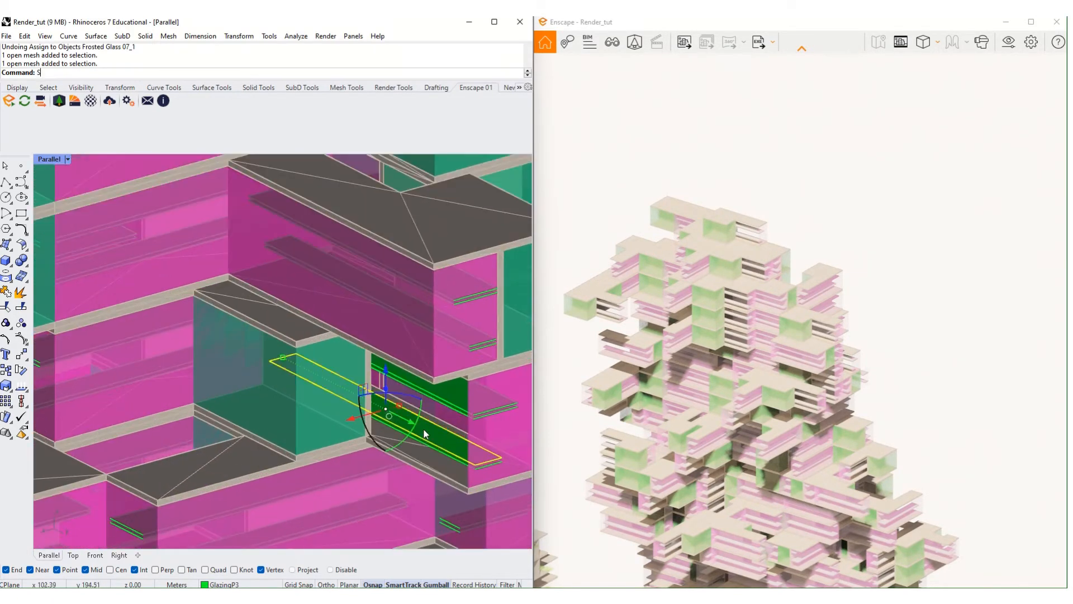
type("elColor")
key("Return")
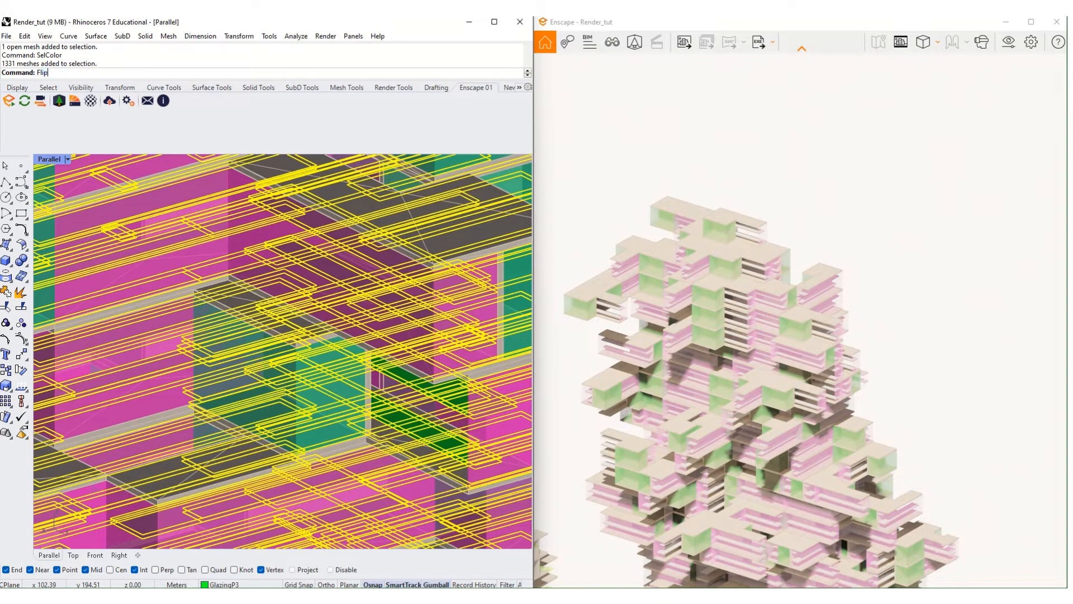
type("Flip")
key("Return")
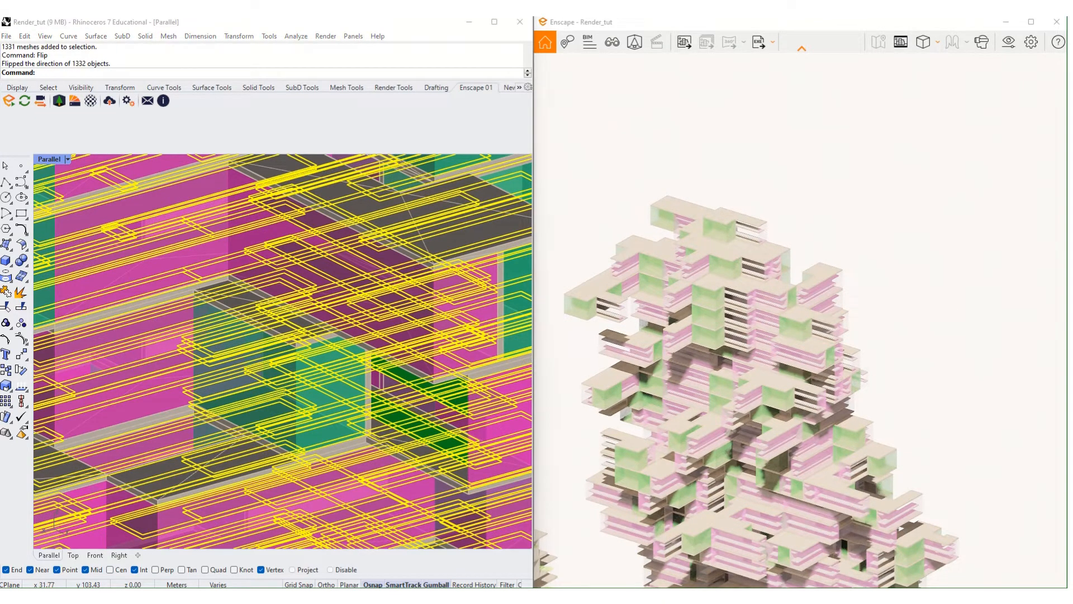
- Clear the selection, orbit onto the magenta facade and select its green glazing panel
scroll(513, 405, "up", 2)
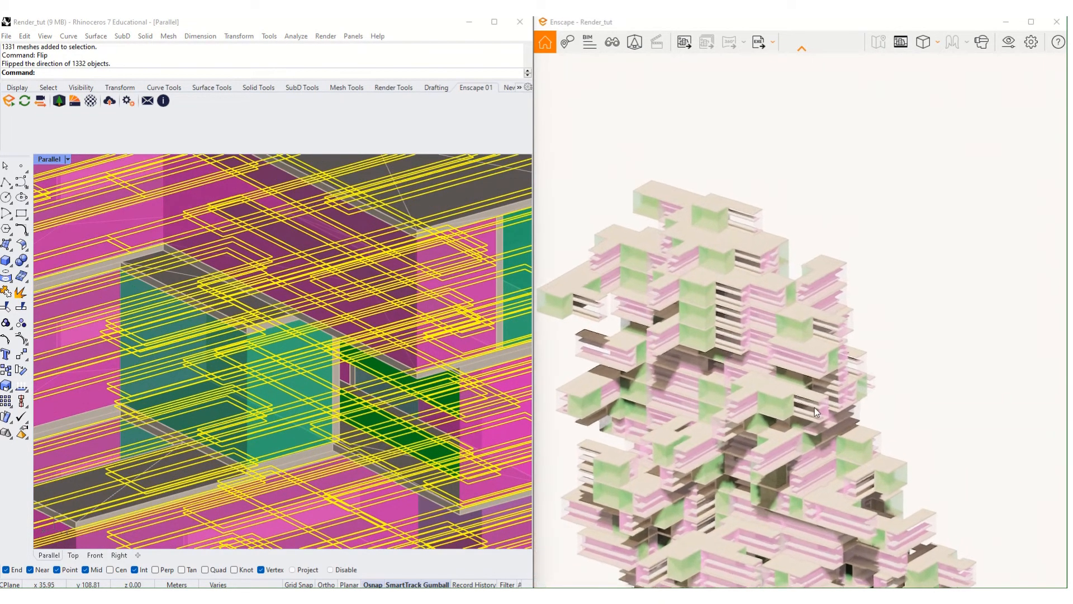
scroll(813, 408, "up", 5)
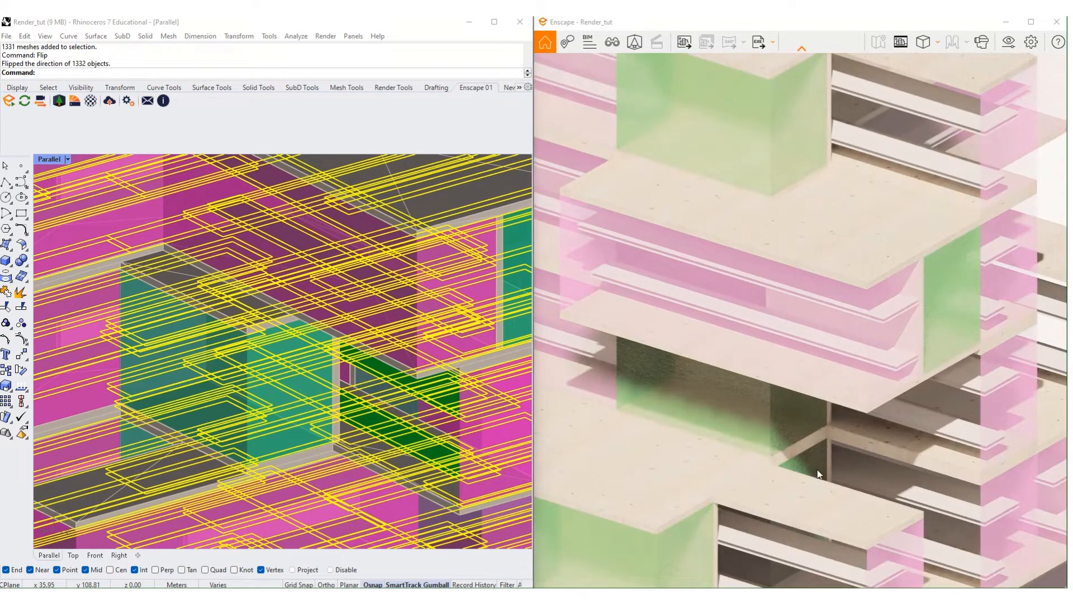
right_click_drag(816, 474, 827, 362, "shift")
scroll(826, 361, "down", 1)
middle_click_drag(826, 361, 786, 164)
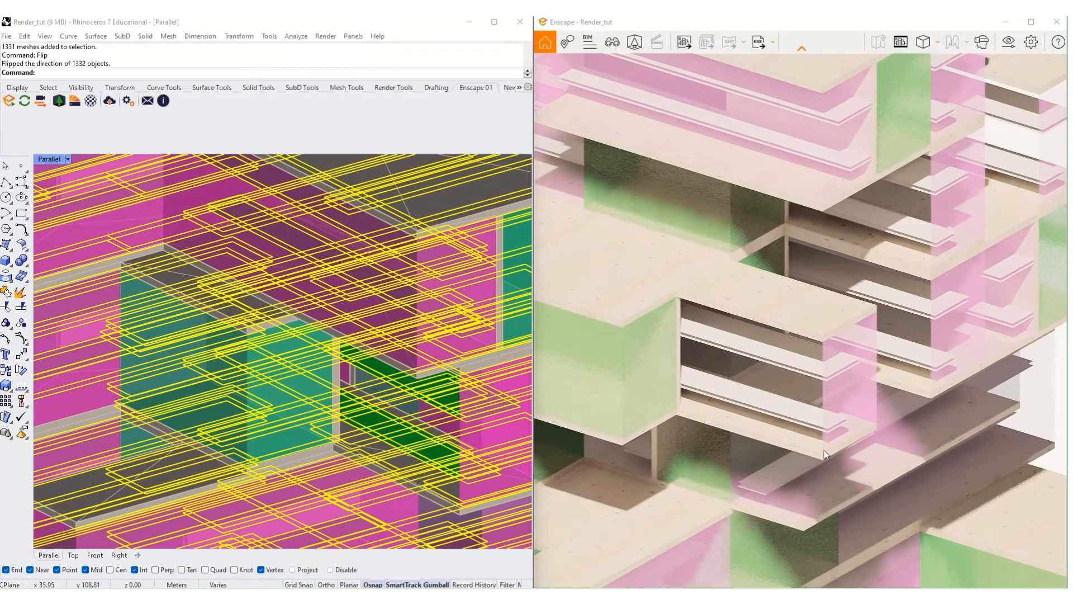
scroll(364, 378, "down", 6)
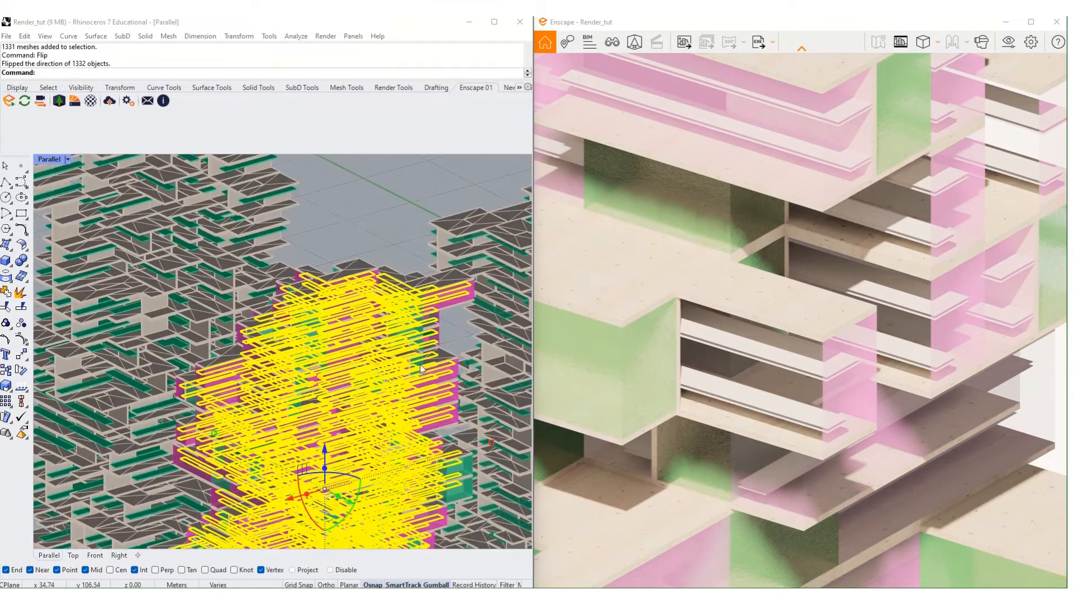
key("Escape")
scroll(341, 354, "up", 10)
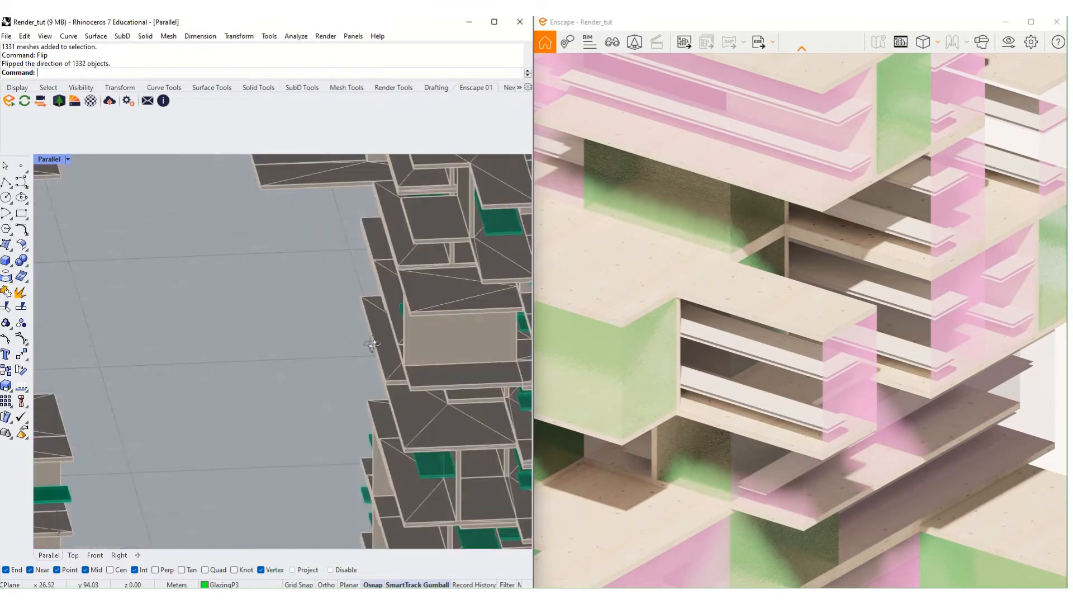
right_click_drag(342, 354, 397, 352)
scroll(397, 352, "down", 5)
right_click_drag(227, 326, 271, 347, "shift")
right_click_drag(271, 348, 204, 321)
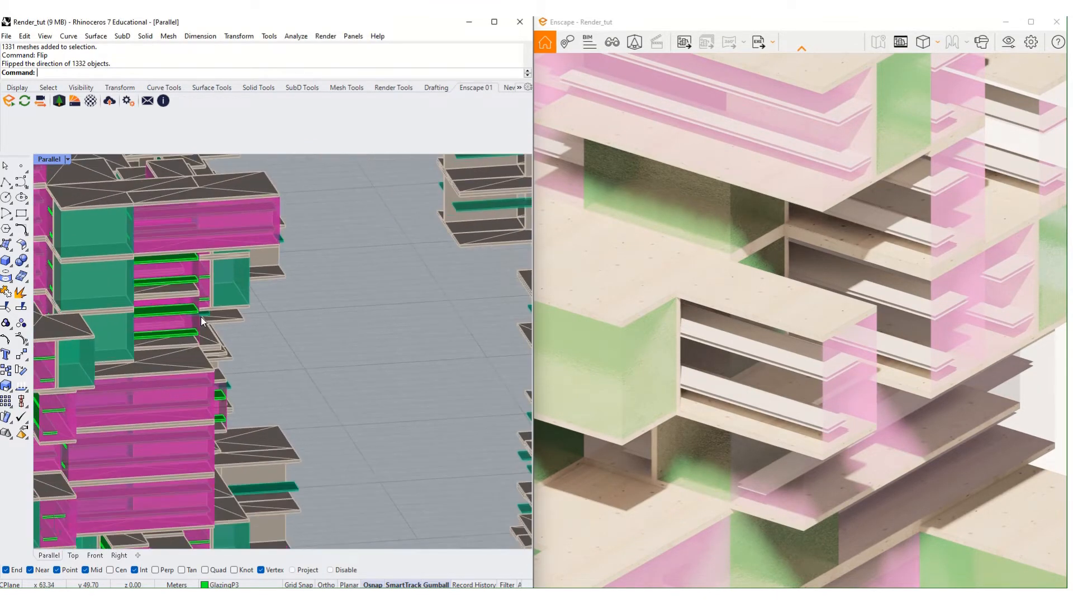
scroll(203, 320, "up", 4)
left_click(161, 313)
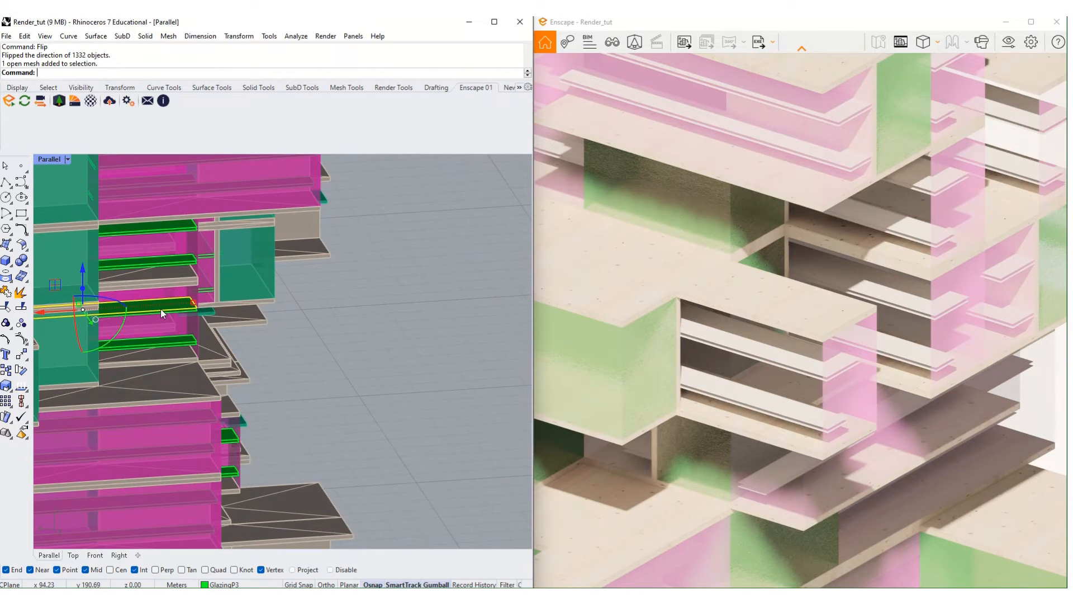
- Flip the direction of the selected green glazing panel
type("Norm")
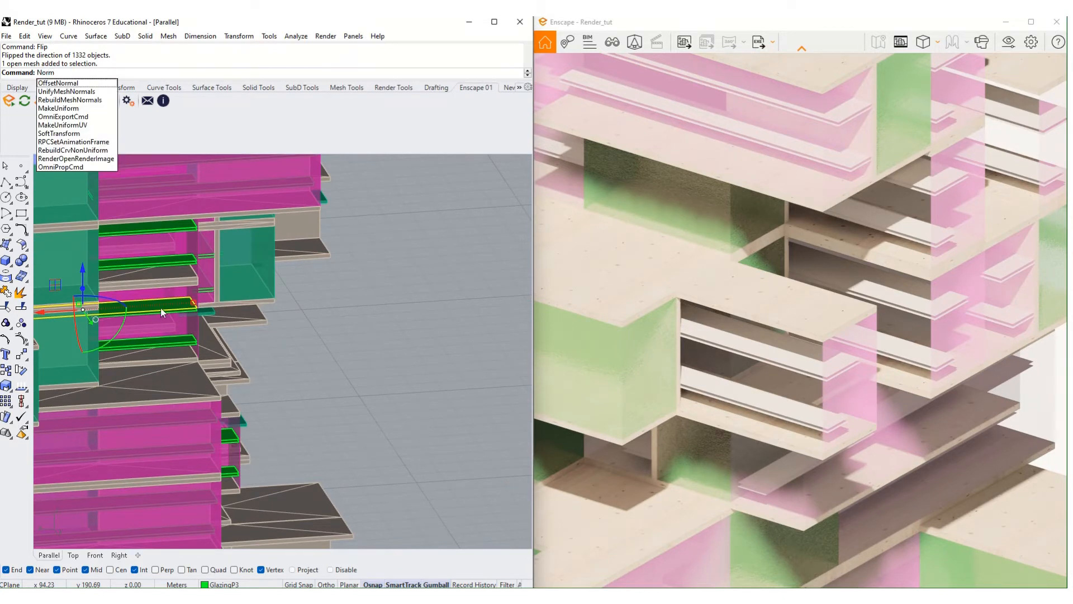
key("BackSpace")
key("BackSpace")
key("BackSpace")
key("BackSpace")
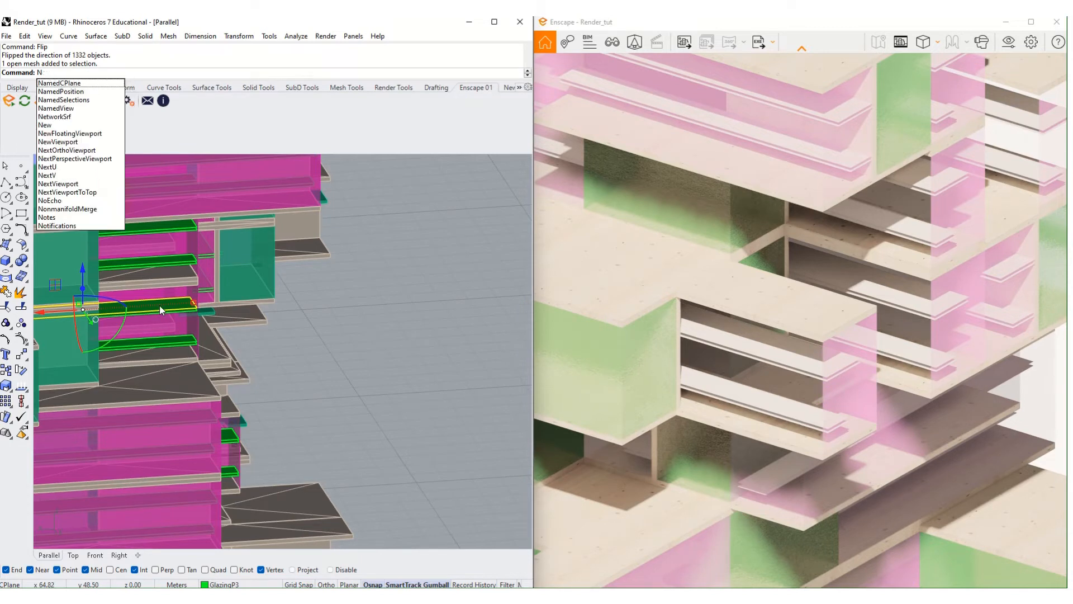
type("no")
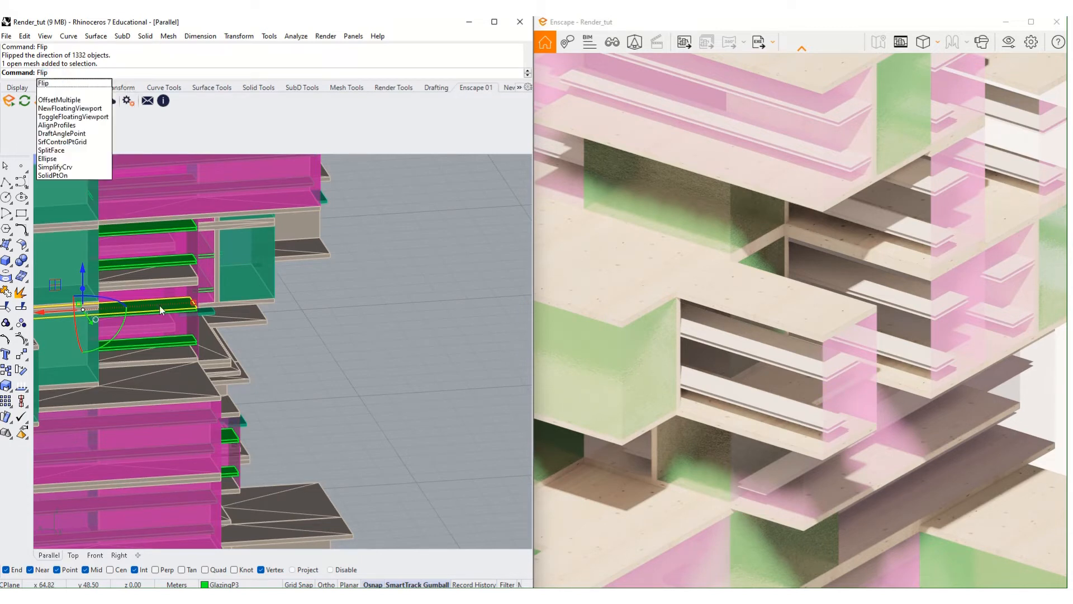
key("BackSpace")
key("BackSpace")
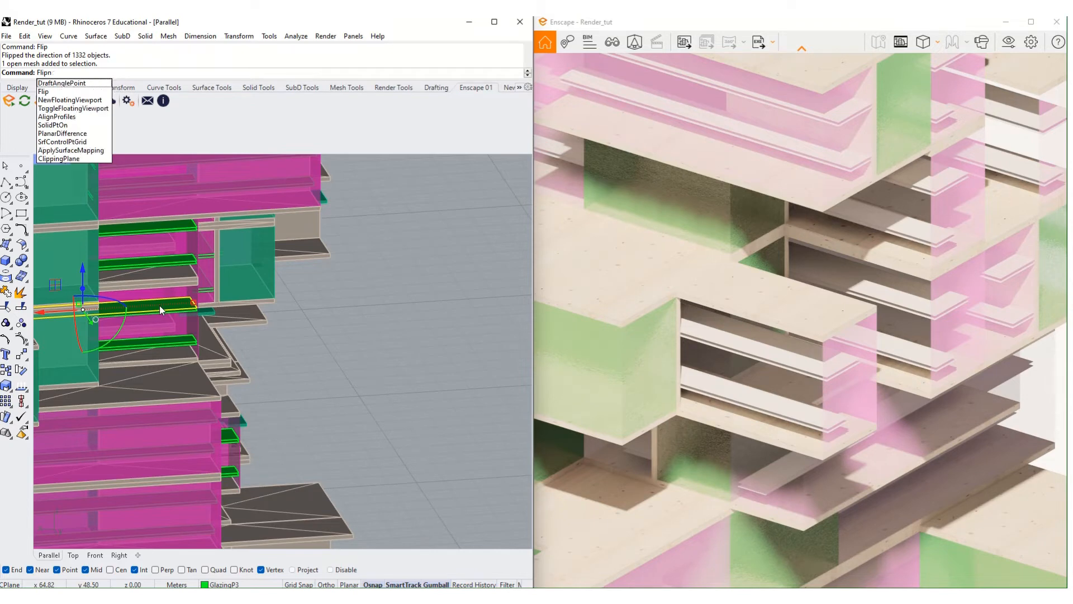
key("Return")
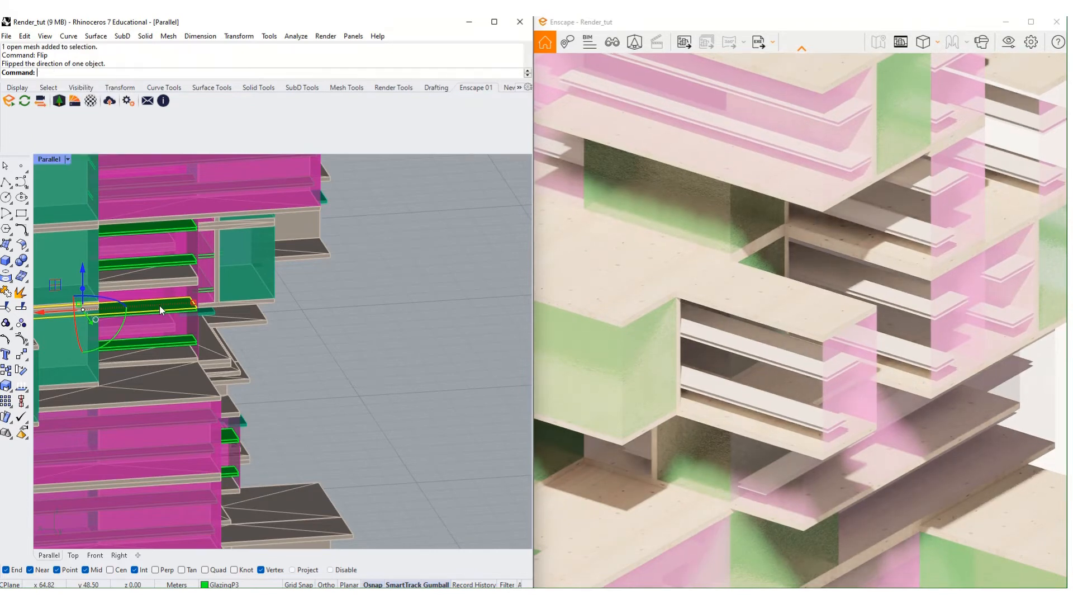
right_click_drag(167, 311, 343, 330)
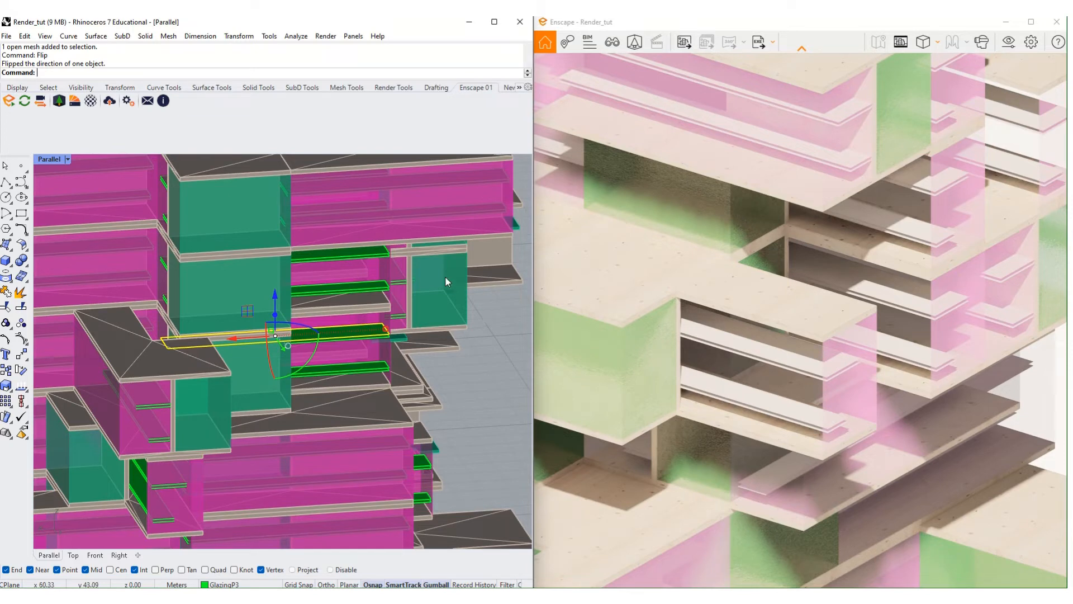
- Assign Frosted Glass 07_1 to the green glazing panel from the materials list
type("Layer")
key("Return")
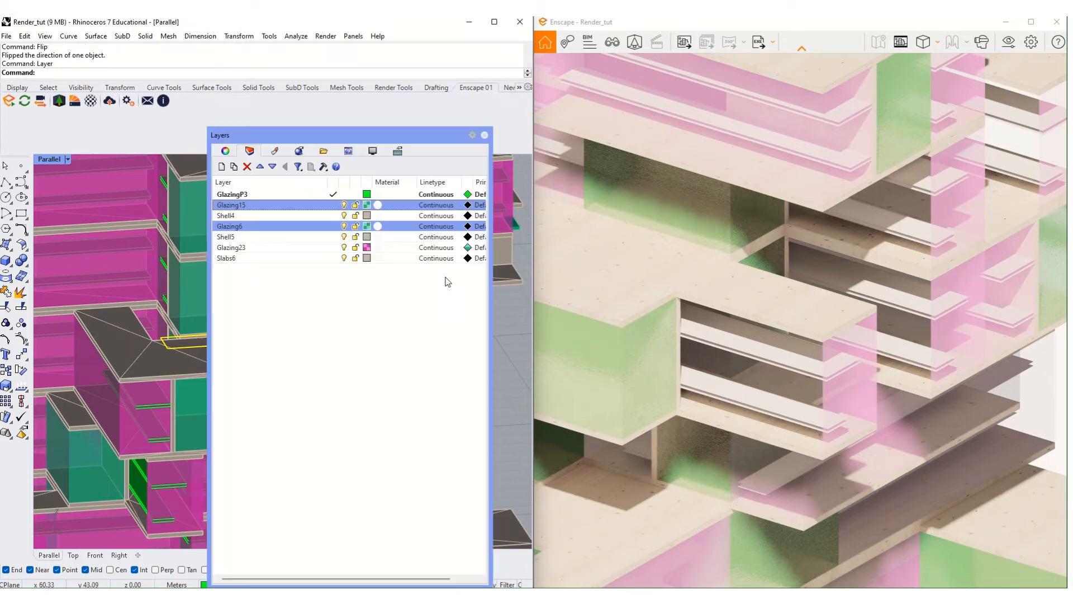
left_click(300, 151)
left_click_drag(313, 135, 632, 104)
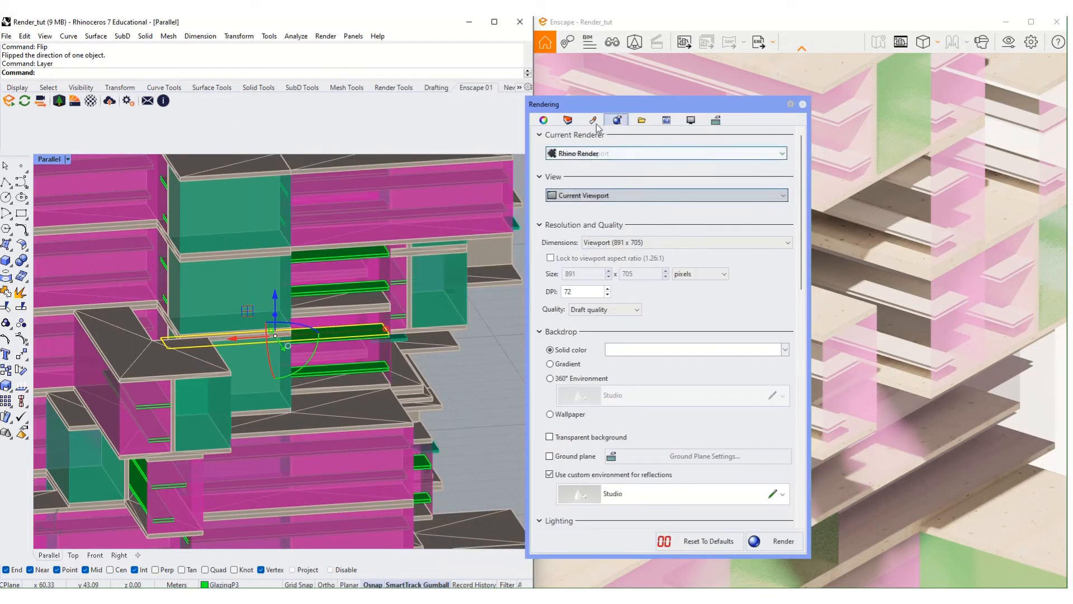
left_click(593, 120)
right_click(741, 172)
left_click(674, 244)
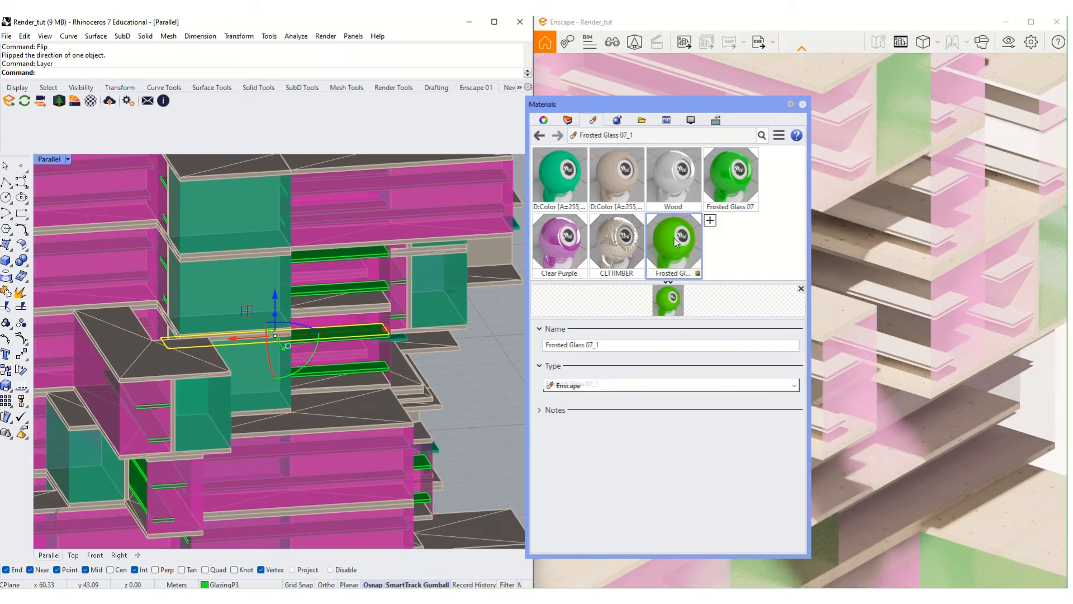
right_click(674, 244)
left_click(715, 157)
left_click_drag(558, 104, 163, 388)
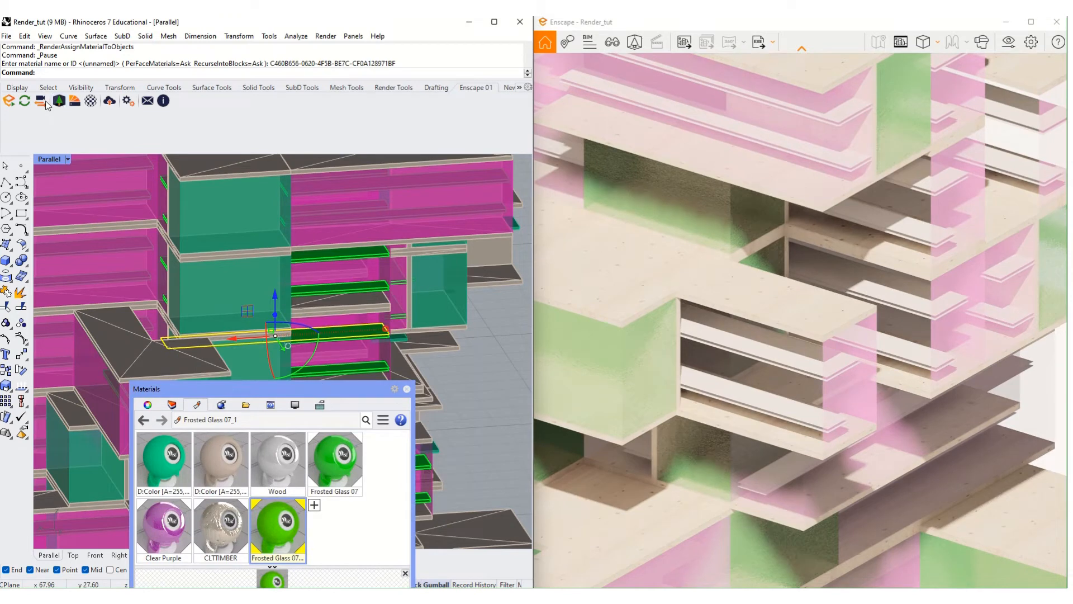
- Turn on Enscape's Synchronize Views, orbit to the right side and flip the panel again
left_click(41, 101)
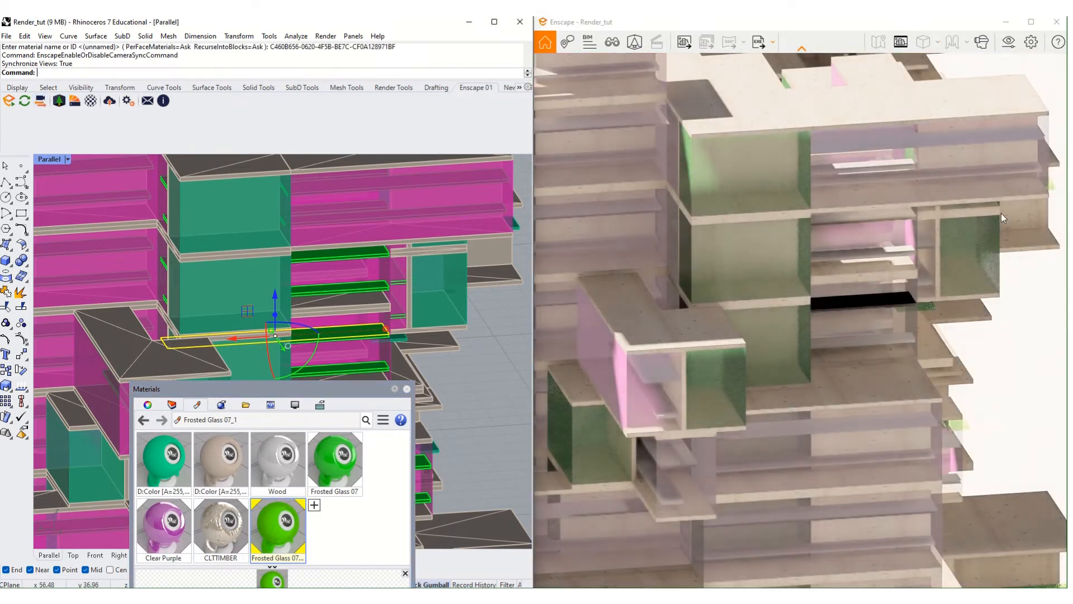
right_click_drag(458, 308, 436, 309)
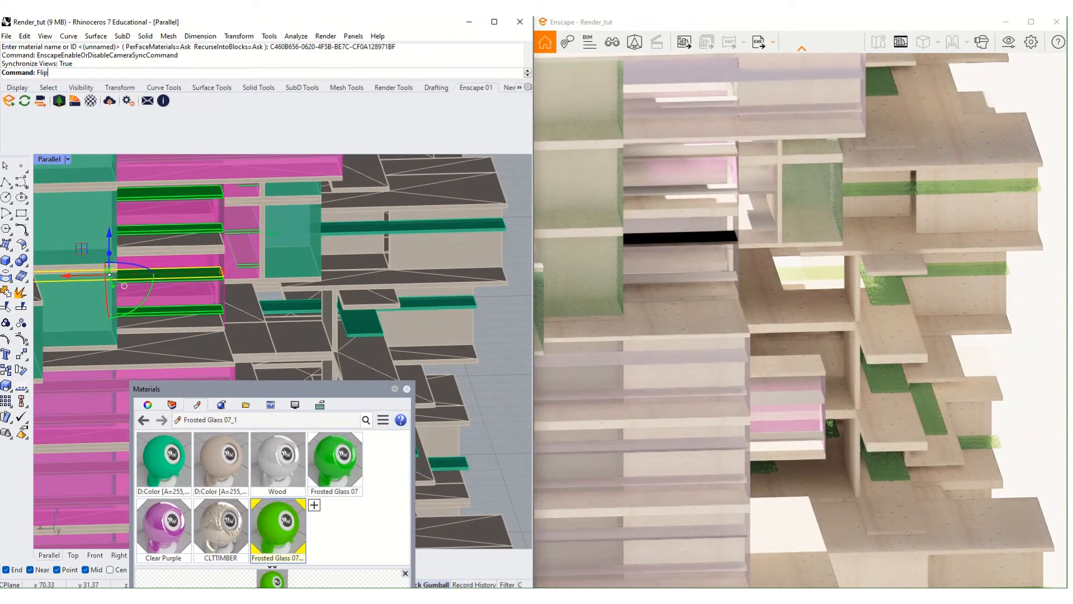
key("Return")
left_click(820, 250)
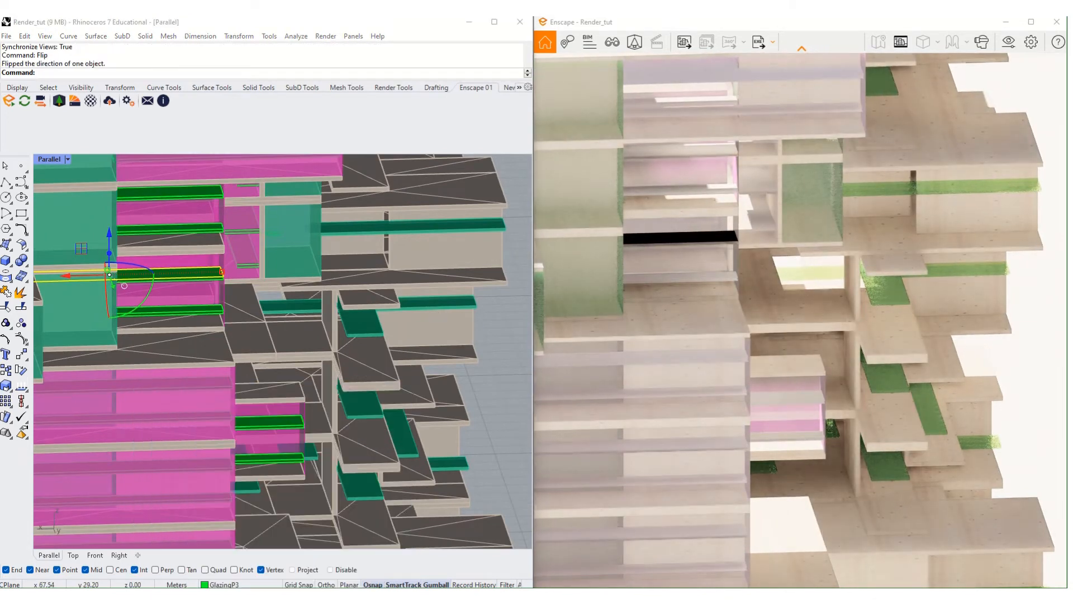
right_click_drag(853, 235, 749, 243)
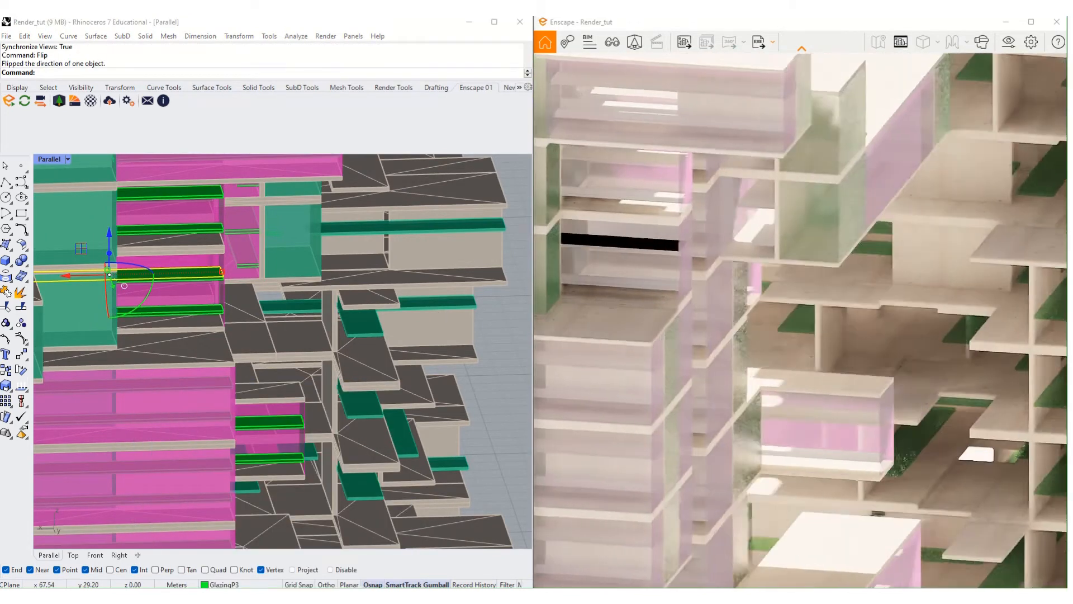
left_click(260, 305)
- Close the materials panel and orbit the model to an oblique view
right_click(262, 336)
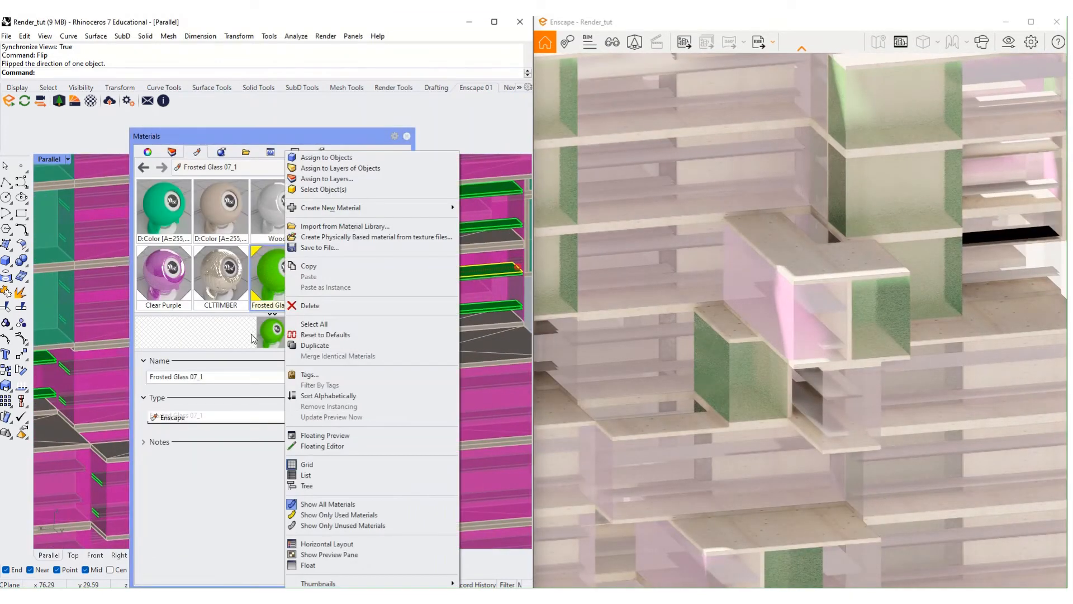
left_click(397, 141)
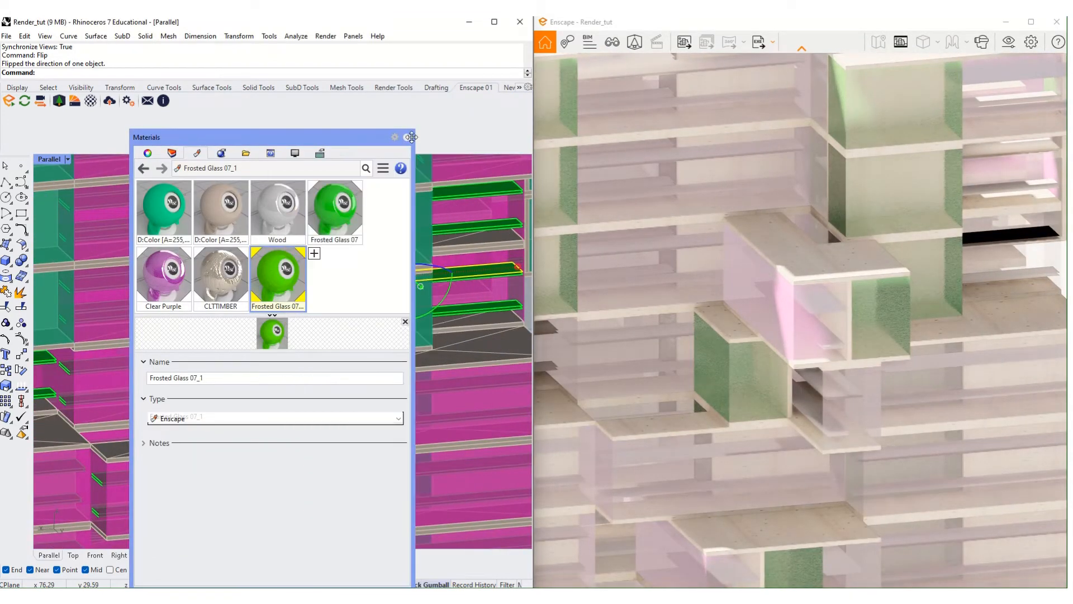
left_click(408, 137)
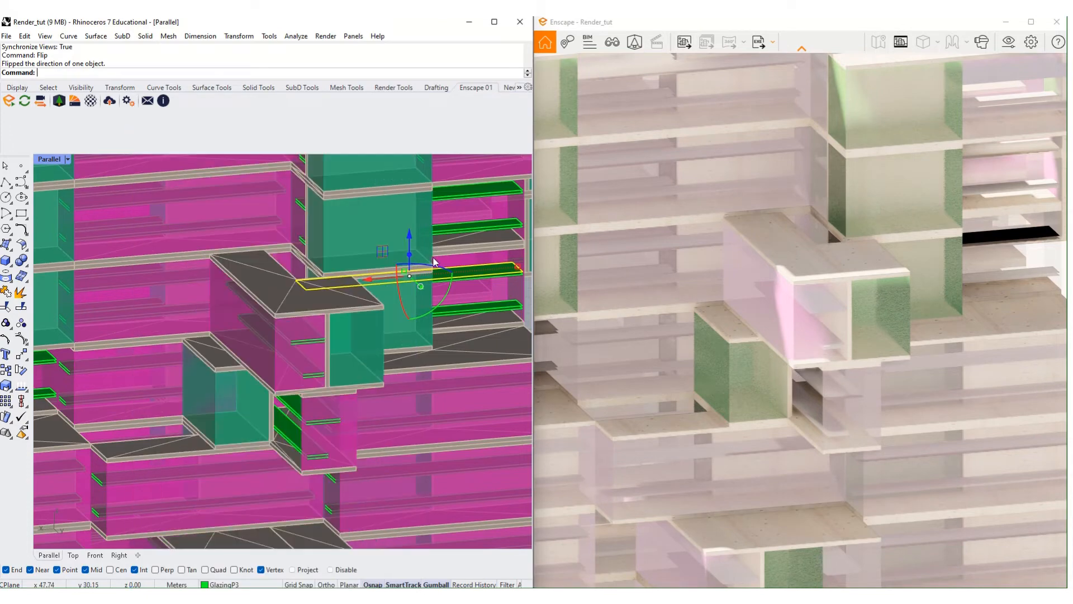
scroll(461, 285, "down", 10)
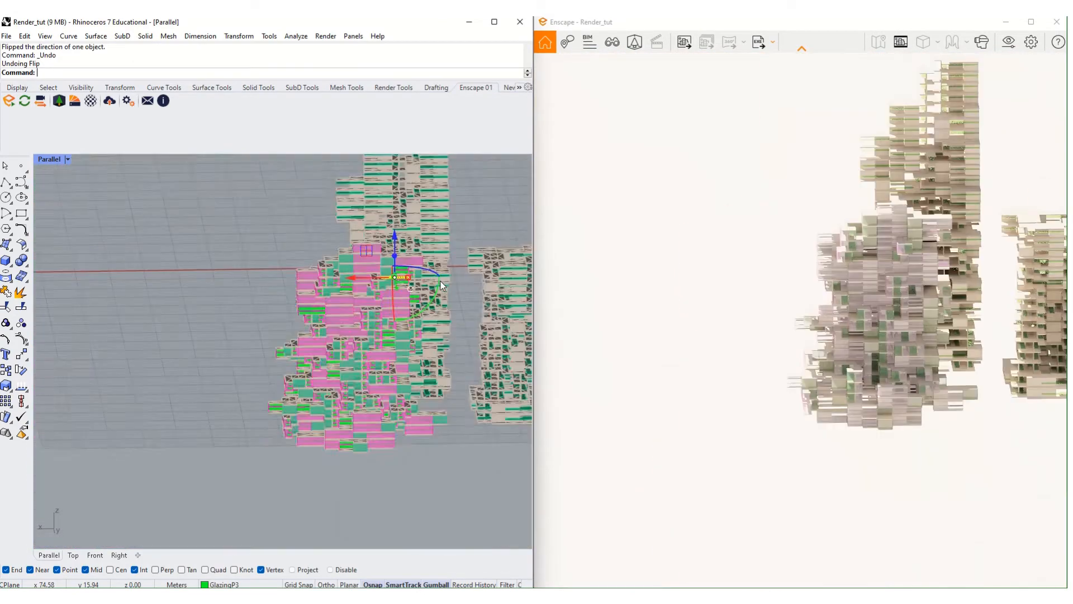
right_click_drag(441, 285, 312, 280)
- Clear the selection, orbit the render above the pink building and open its BIM options
key("Escape")
scroll(197, 327, "up", 12)
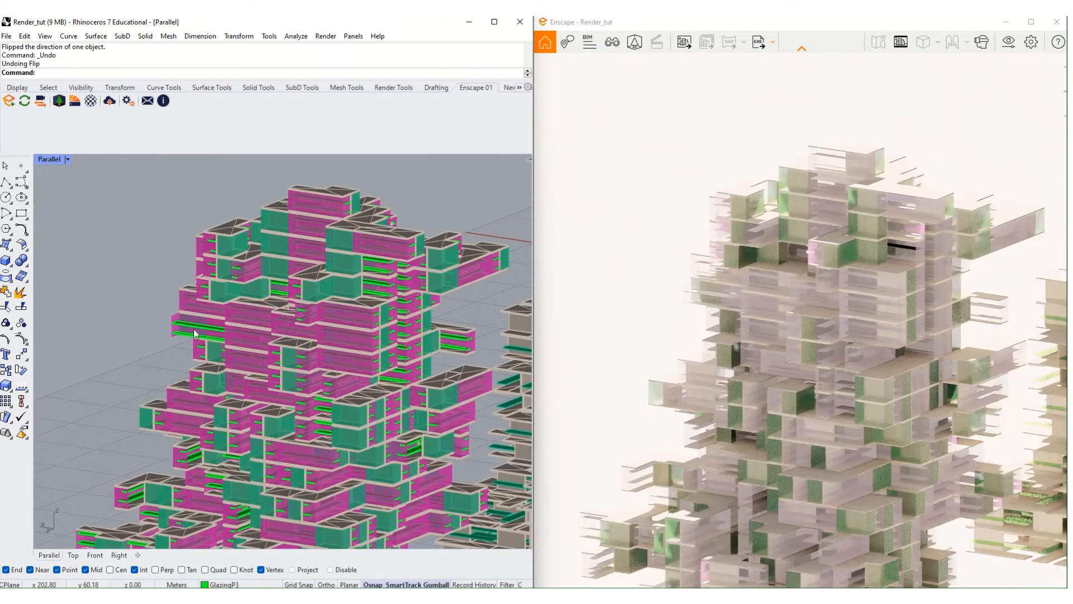
scroll(200, 324, "down", 10)
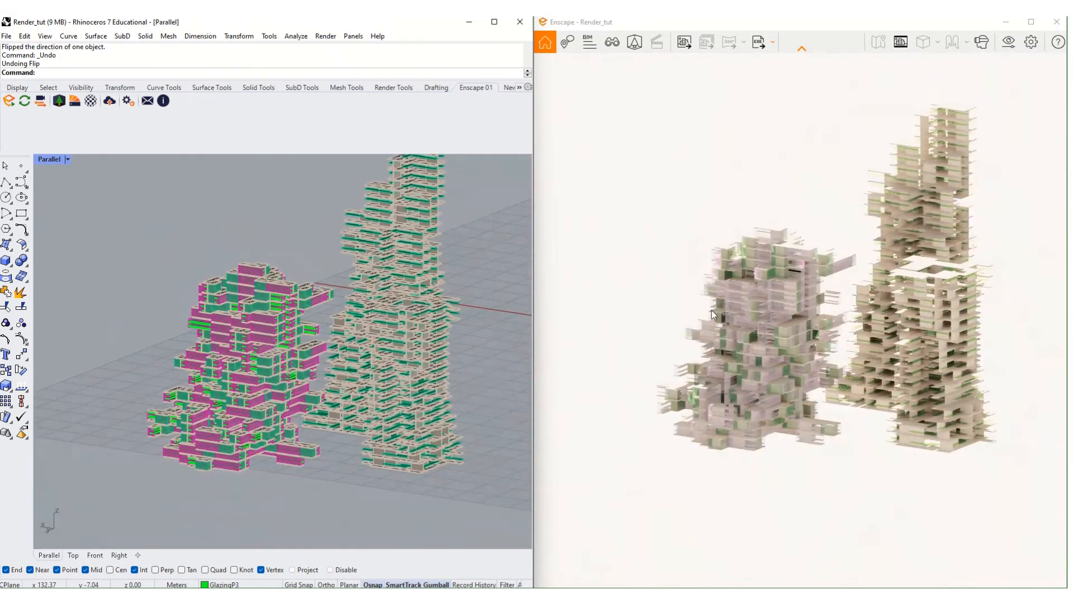
right_click_drag(724, 313, 749, 334)
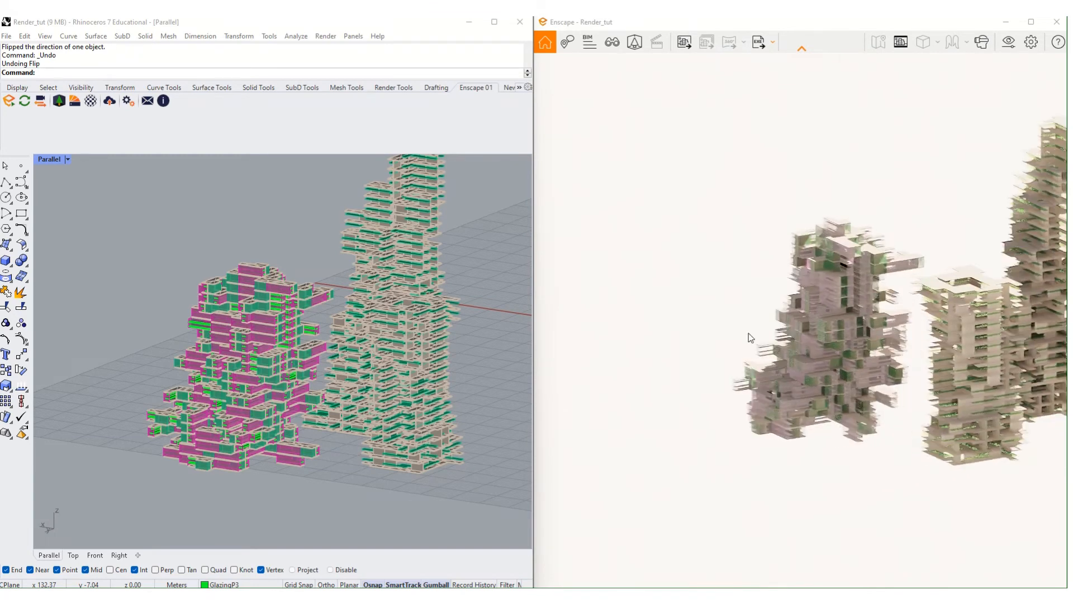
scroll(965, 367, "up", 5)
right_click(907, 352)
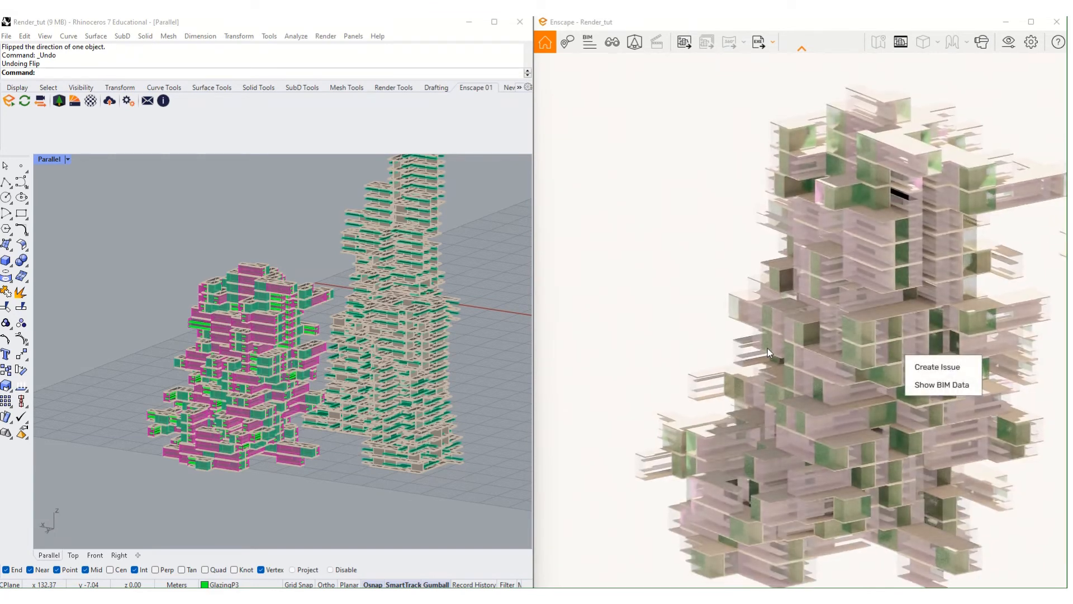
scroll(767, 349, "down", 3)
- Orbit and pan the Enscape render to frame both towers together
right_click_drag(695, 354, 794, 372)
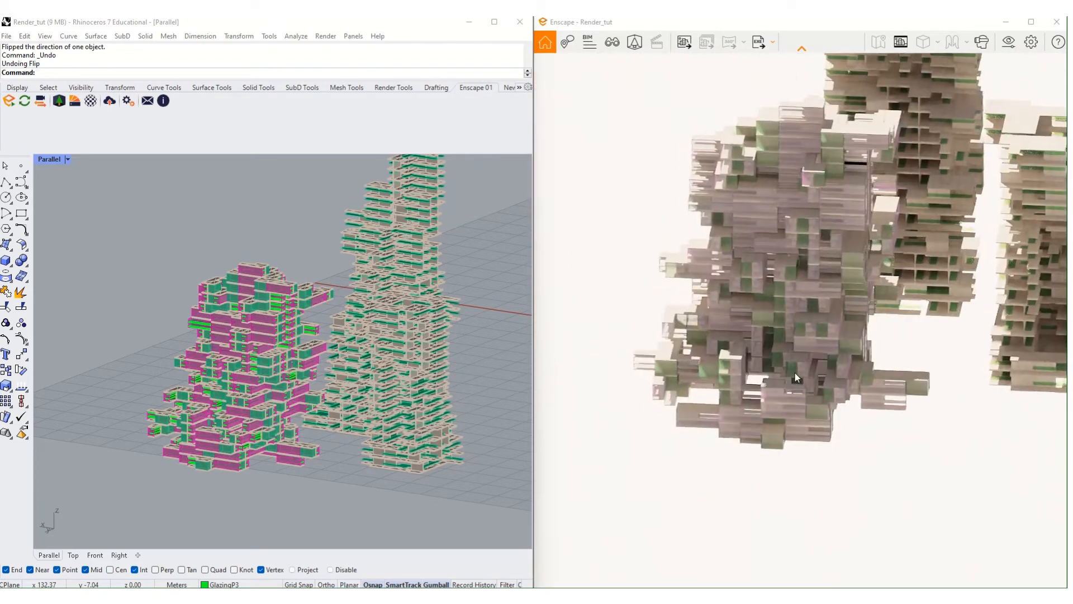
scroll(829, 344, "down", 5)
scroll(829, 344, "up", 5)
scroll(873, 223, "up", 4)
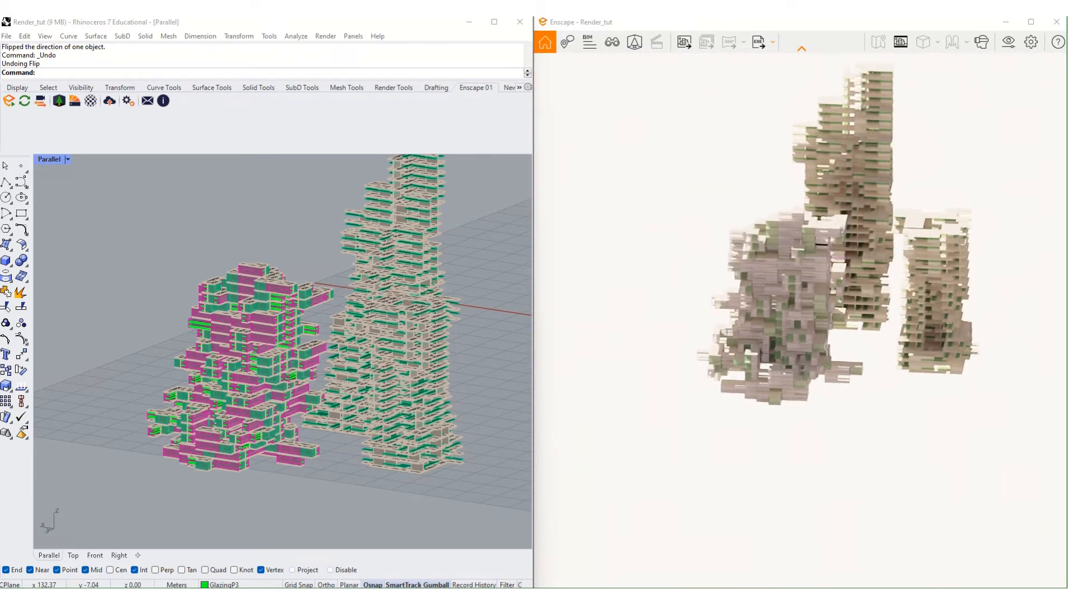
left_click_drag(878, 214, 928, 158)
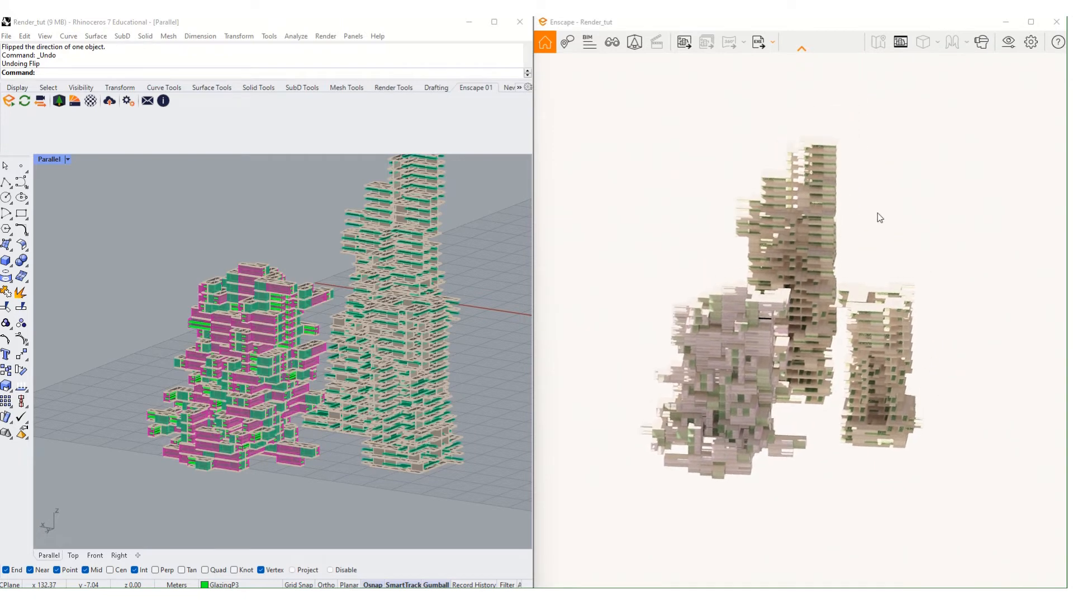
left_click_drag(702, 247, 706, 246)
right_click_drag(802, 307, 864, 304)
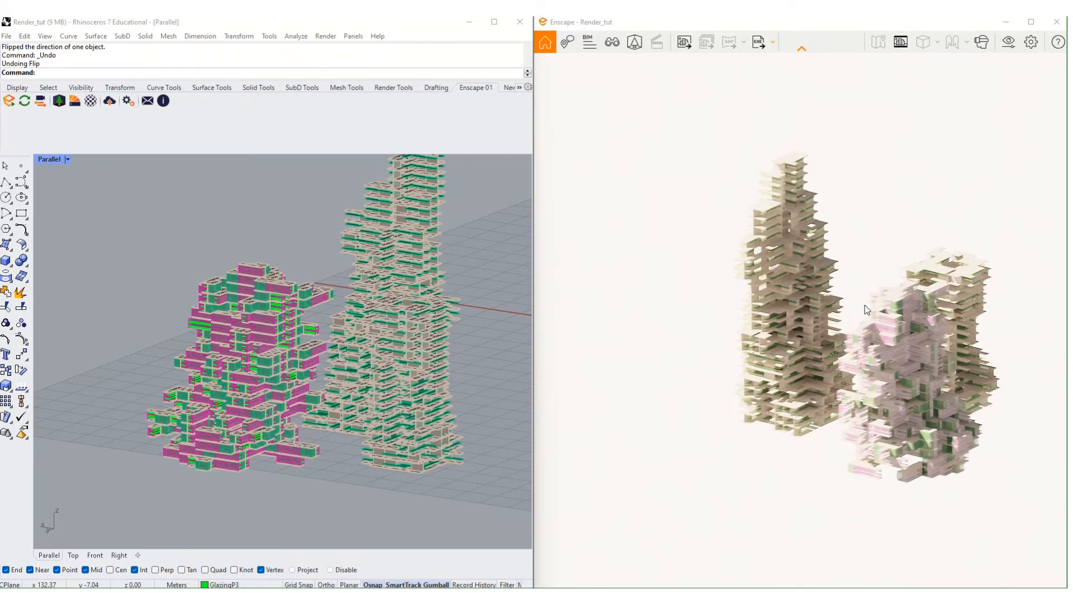
scroll(941, 337, "up", 4)
middle_click_drag(941, 337, 808, 313)
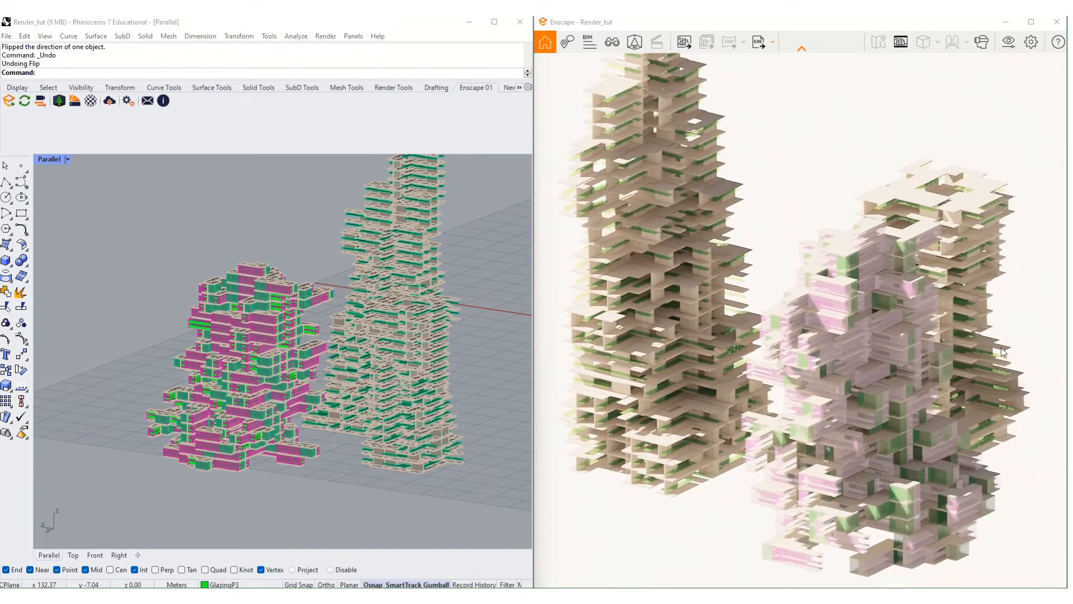
scroll(958, 445, "down", 3)
scroll(958, 446, "up", 2)
middle_click_drag(965, 447, 907, 411)
scroll(896, 410, "up", 3)
scroll(907, 411, "down", 4)
scroll(902, 420, "up", 3)
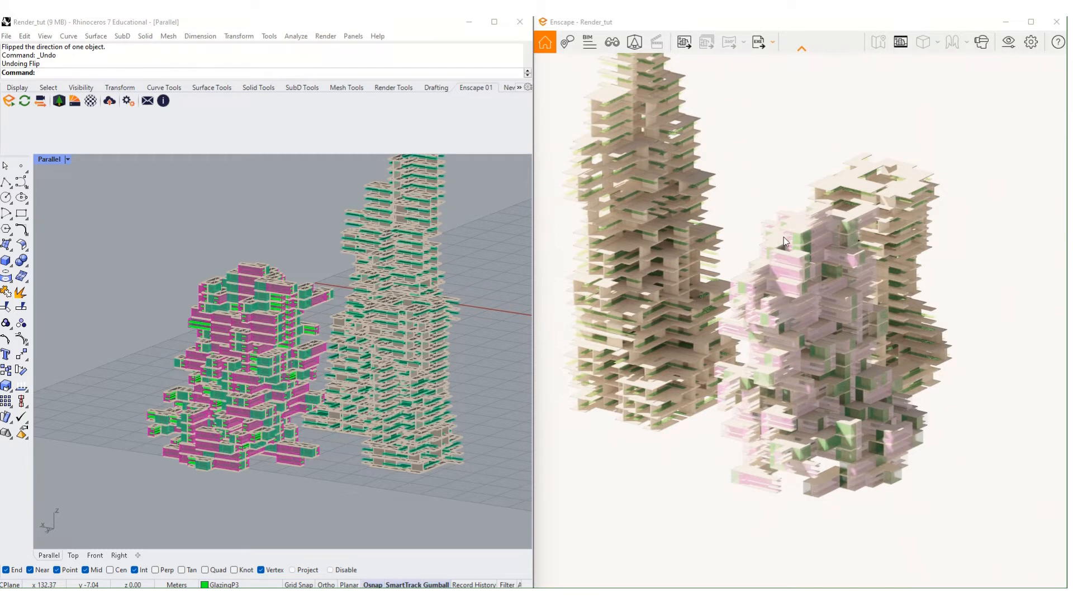
middle_click_drag(790, 192, 791, 198)
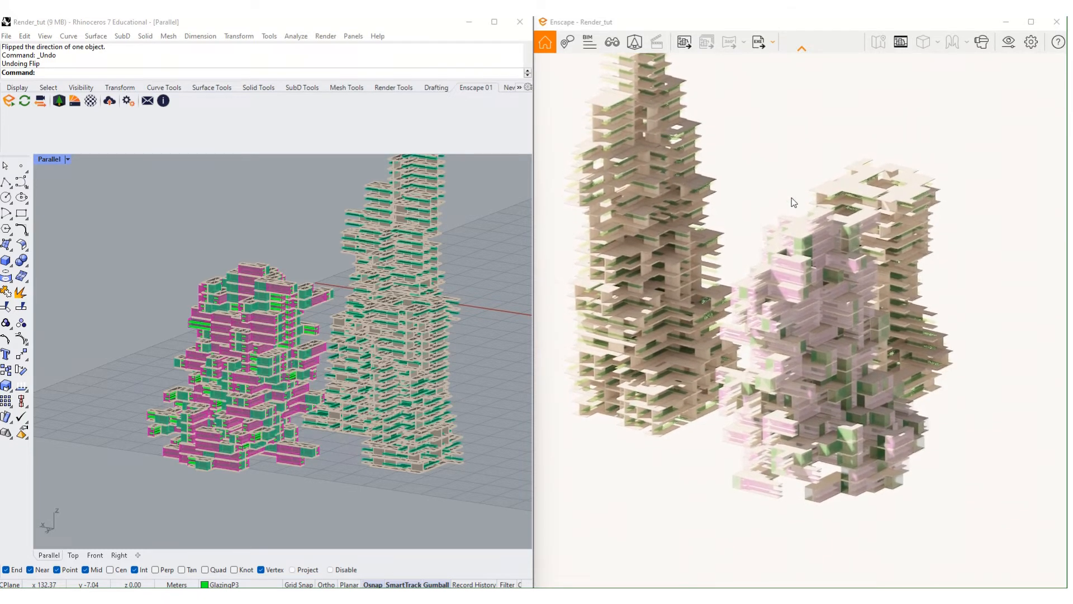
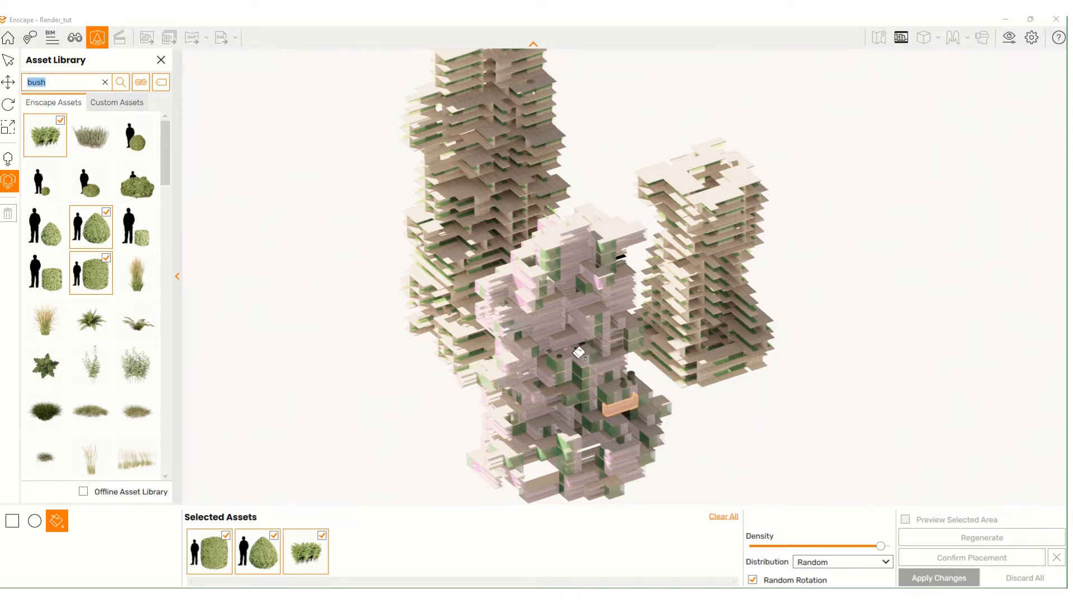
- Add a tall grass, a fern, a white-flowered shrub and two low grass clumps to the scatter mix
mouse_move(579, 352)
right_mouse_down()
mouse_move(503, 330)
mouse_move(573, 355)
right_mouse_up()
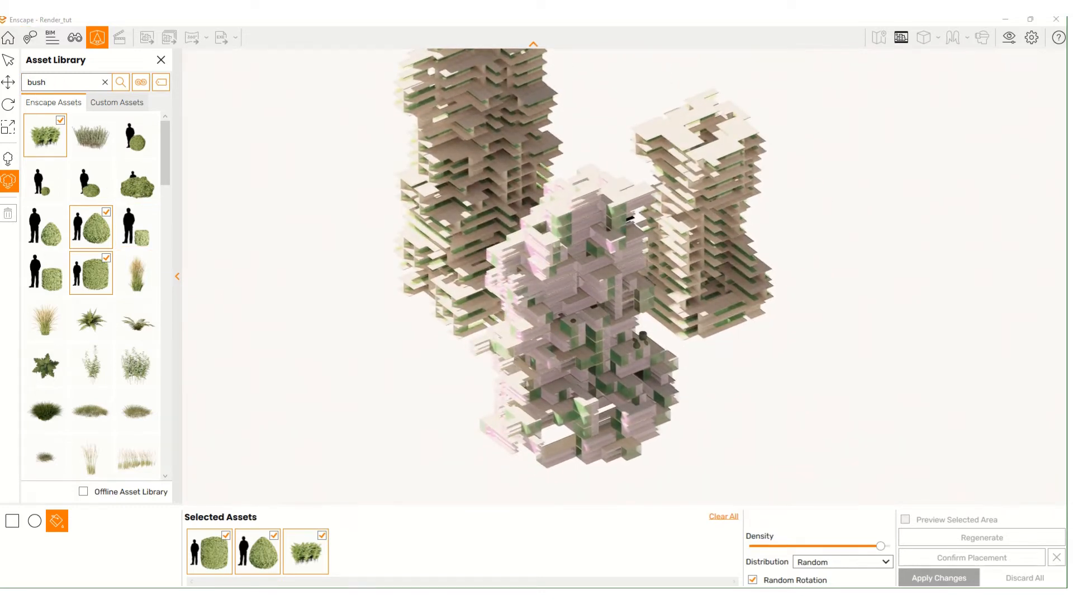
left_click(152, 269)
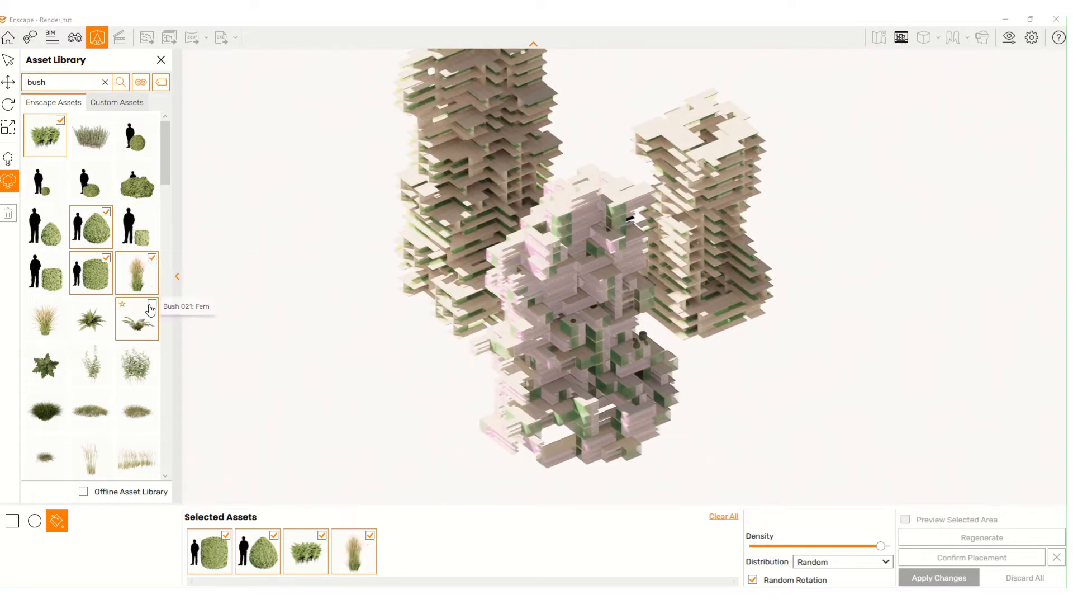
left_click(145, 316)
left_click(143, 361)
left_click(98, 406)
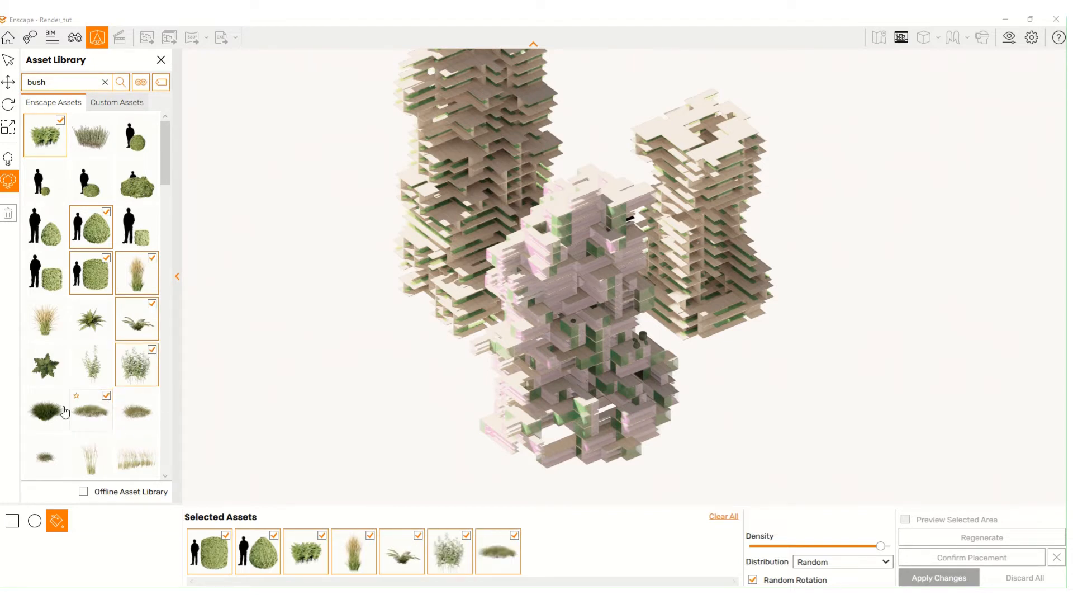
left_click(53, 407)
- Add one more tall plant to the mix and switch the placement tool to circle
scroll(64, 383, "down", 3)
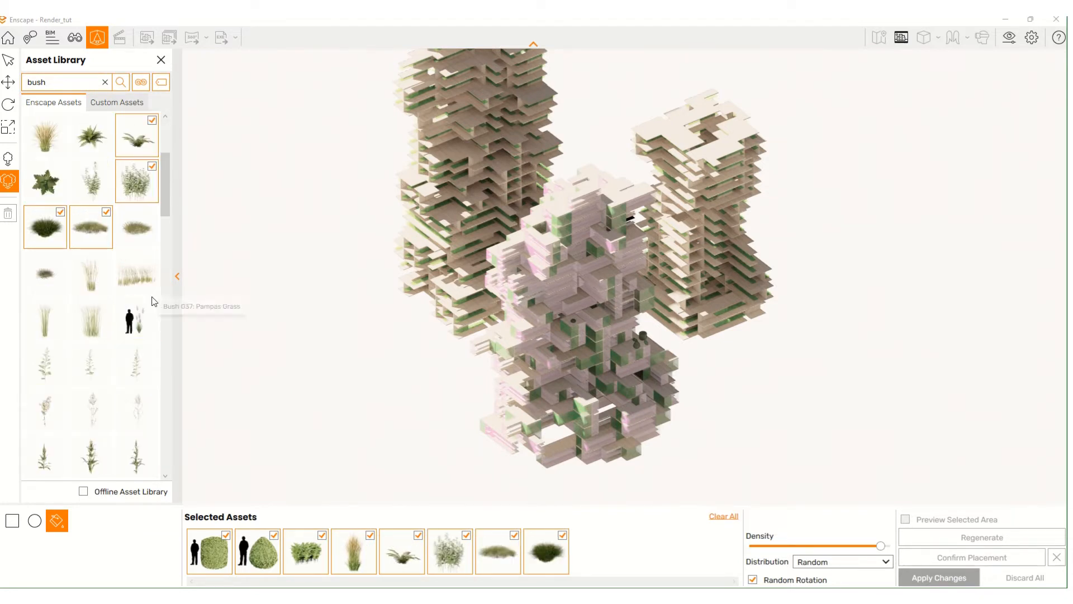
left_click(134, 311)
scroll(143, 349, "down", 1)
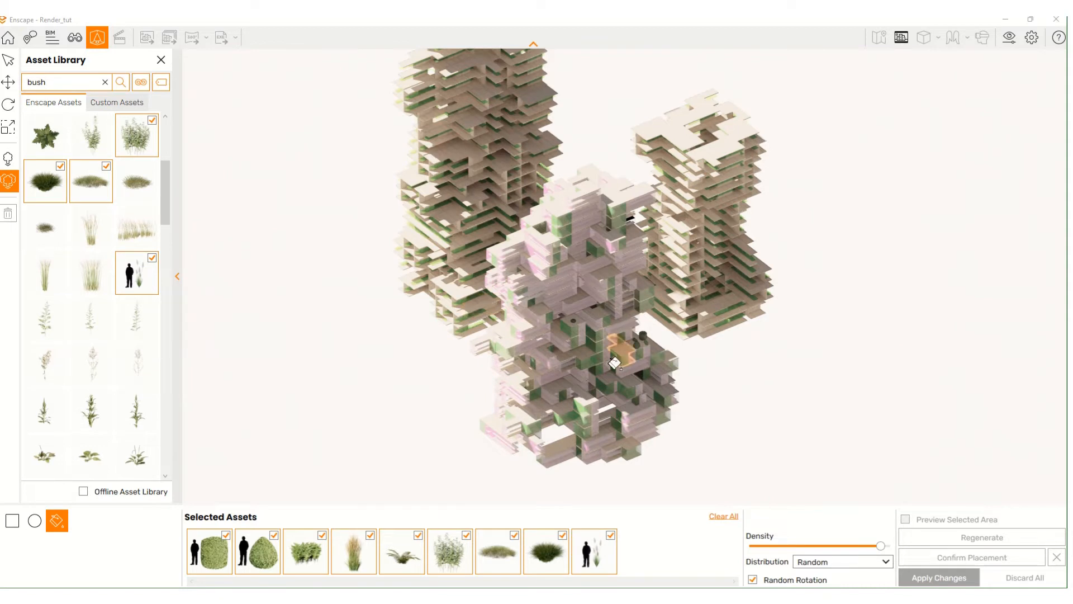
left_click(11, 525)
left_click(35, 525)
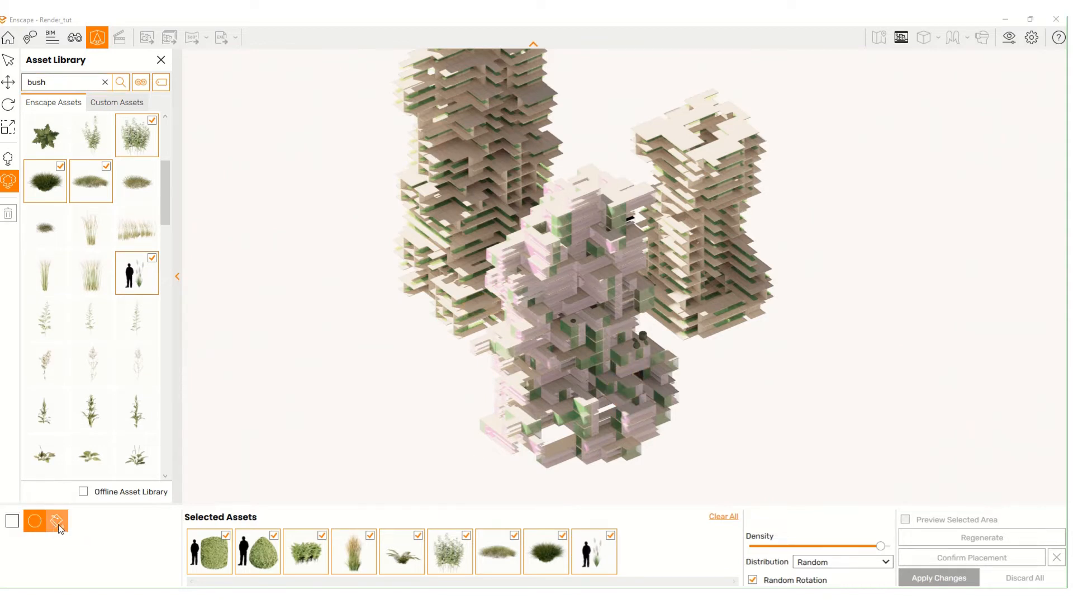
- Try fill and rectangle placement on the tower, then discard the pending rectangle
left_click(57, 524)
left_click(13, 525)
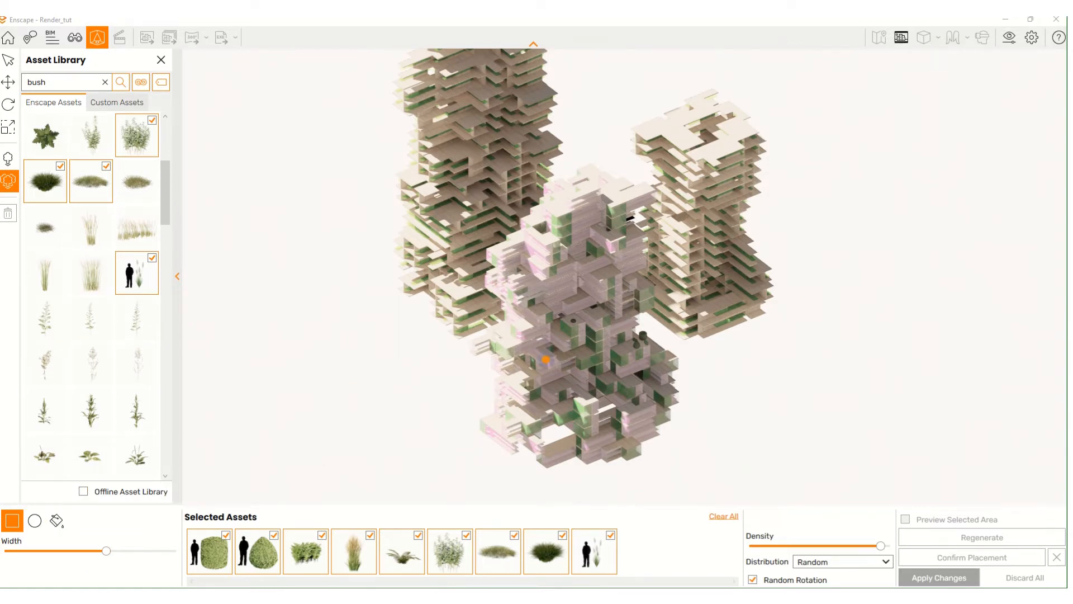
scroll(546, 360, "up", 1)
left_click(556, 414)
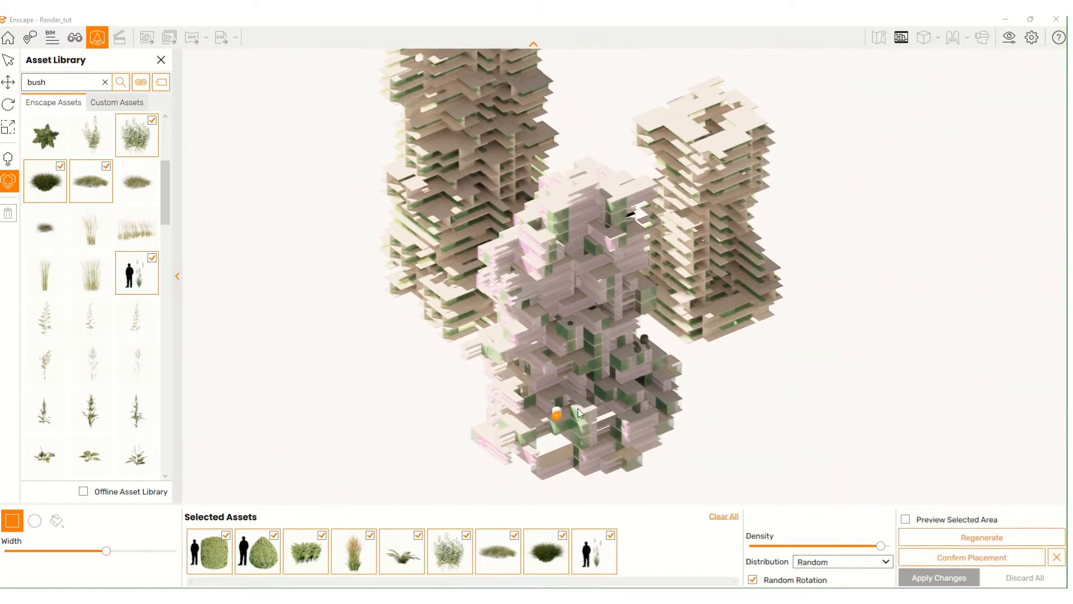
scroll(579, 414, "up", 1)
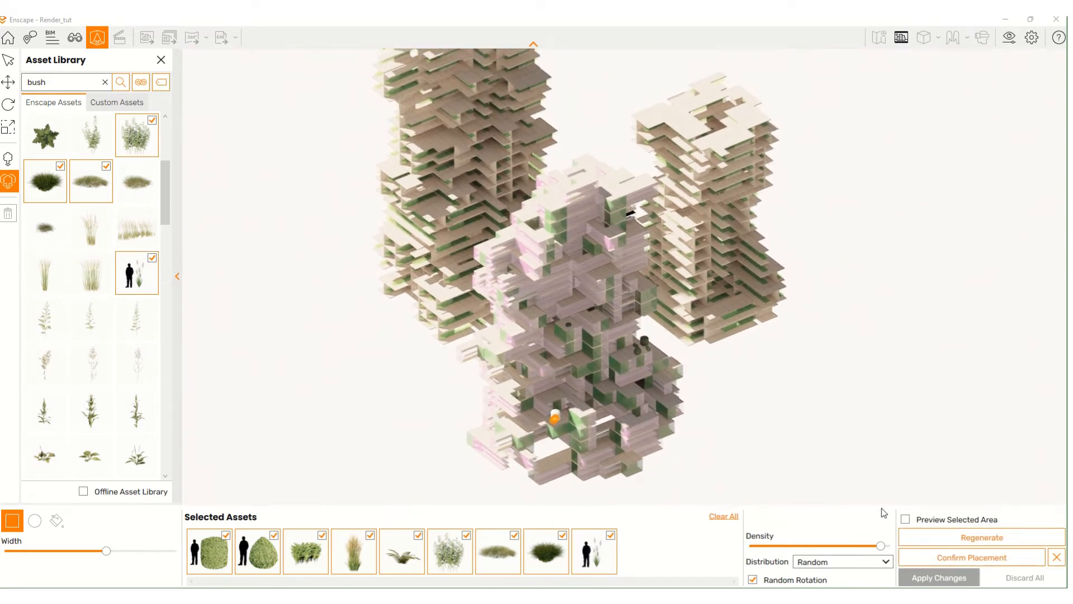
left_click(1056, 557)
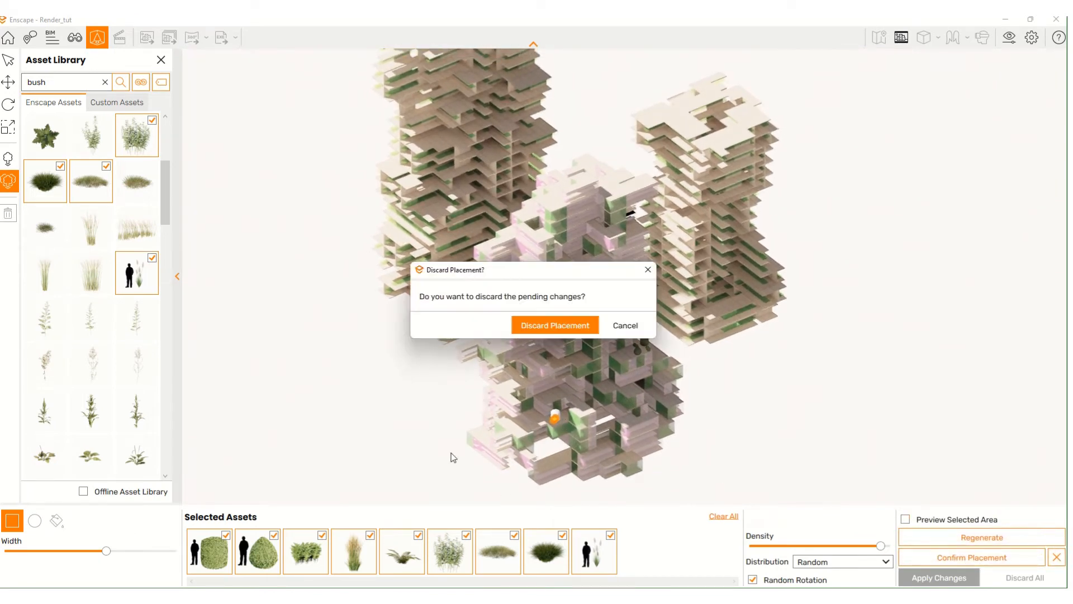
left_click(555, 325)
- Scatter a small circular patch of the mixed plants on a terrace, regenerate, confirm and apply it
left_click(32, 523)
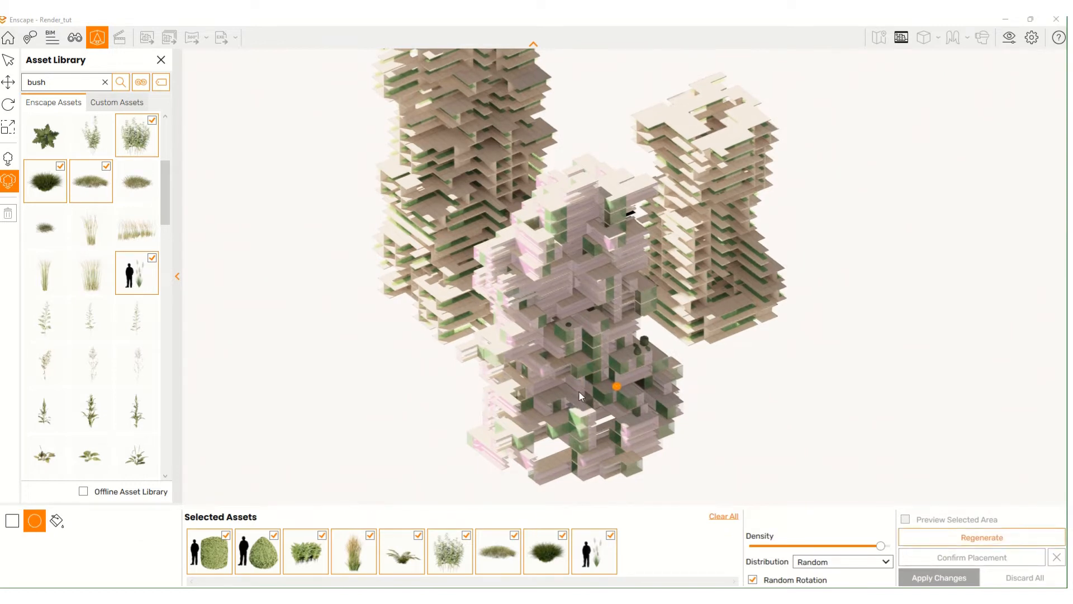
left_click(617, 386)
left_click(592, 383)
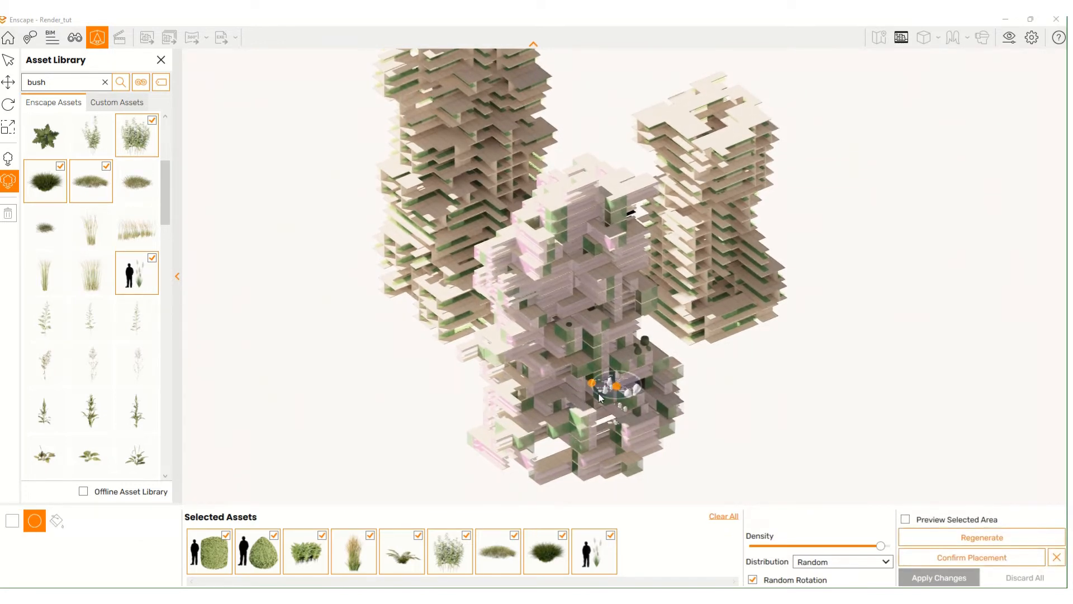
left_click(944, 535)
left_click(960, 558)
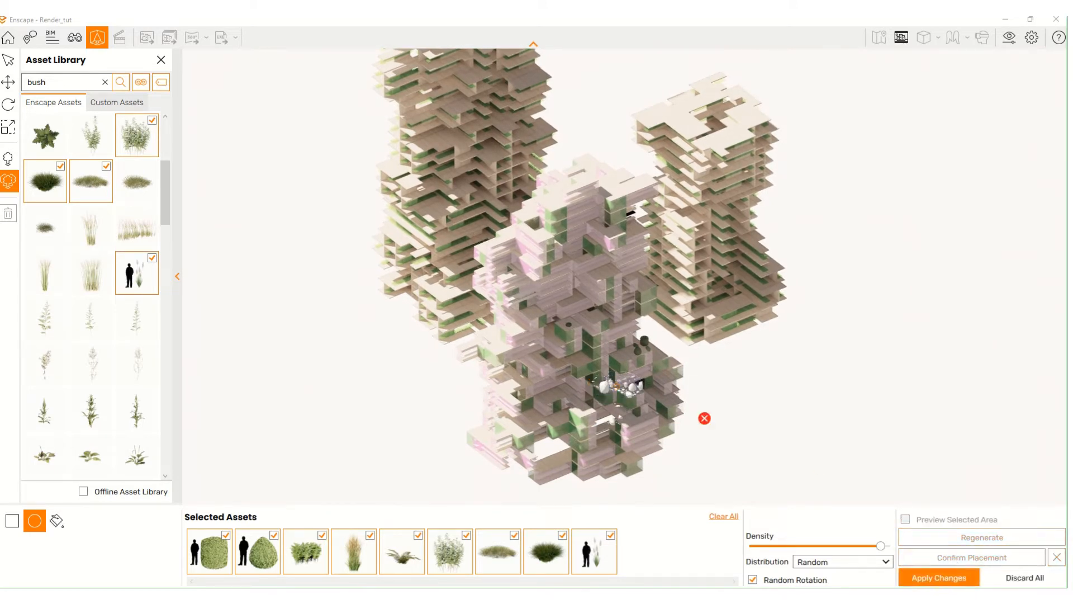
left_click(961, 575)
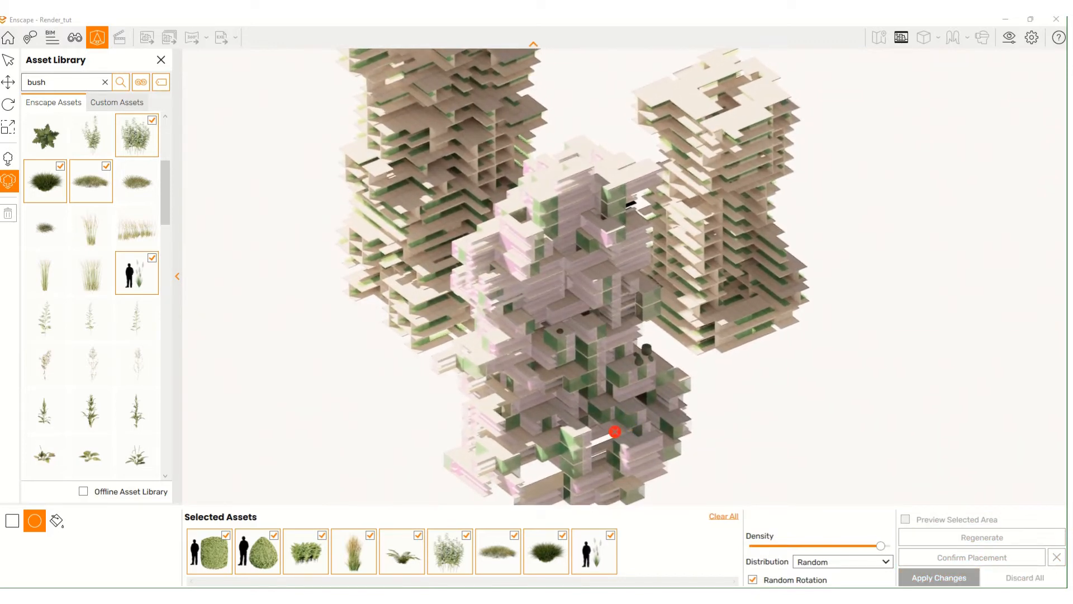
- Draw a second trial circle, inspect it from several angles, then discard it
mouse_move(602, 423)
right_mouse_down()
mouse_move(595, 417)
mouse_move(616, 426)
mouse_move(597, 408)
right_mouse_up()
left_click(595, 406)
left_click(612, 405)
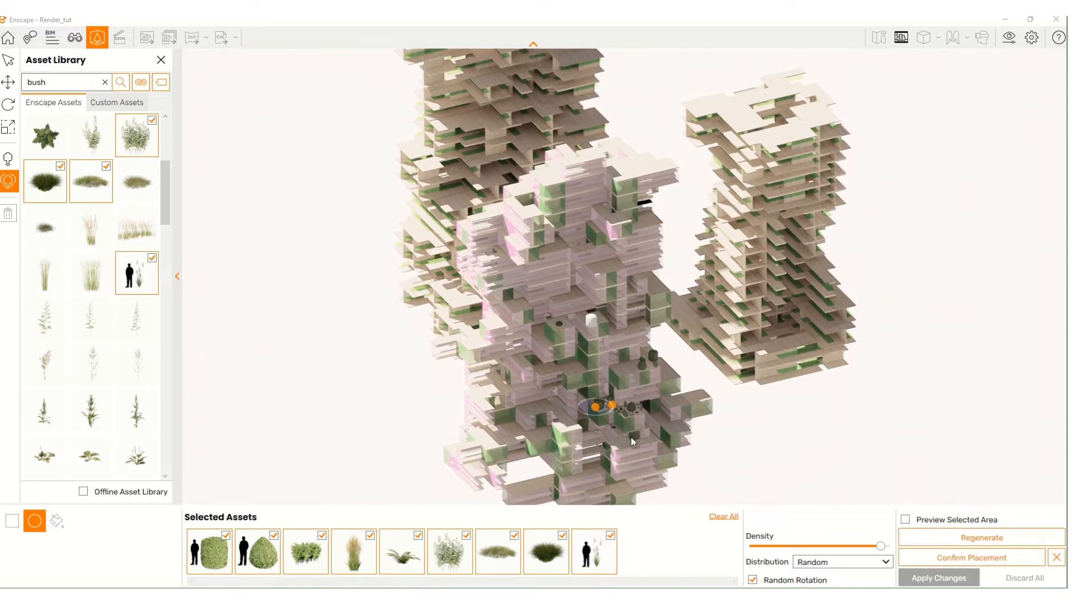
scroll(630, 435, "up", 1)
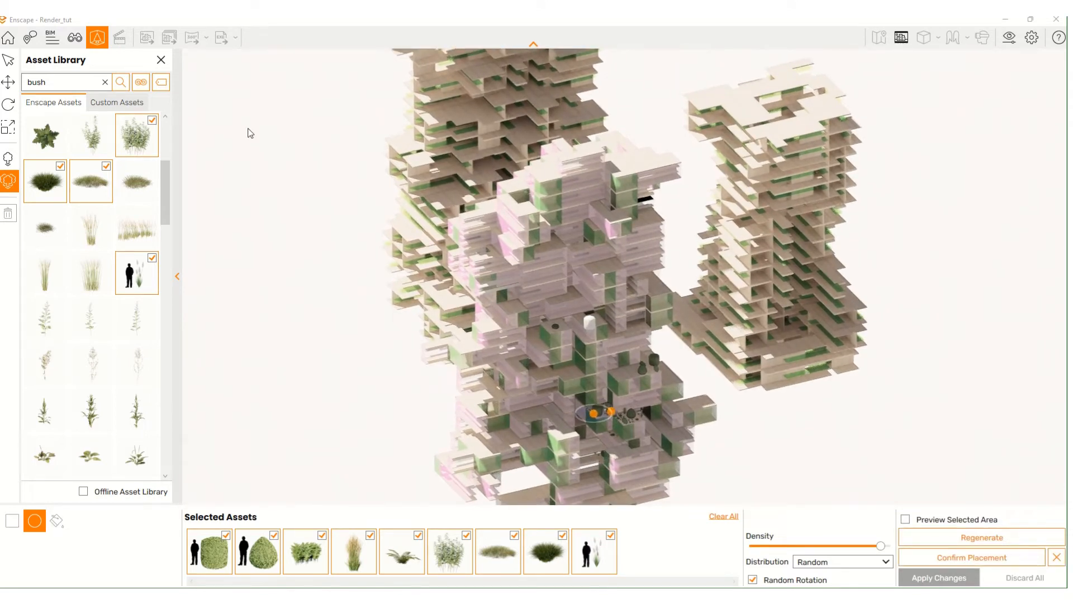
scroll(659, 462, "up", 5)
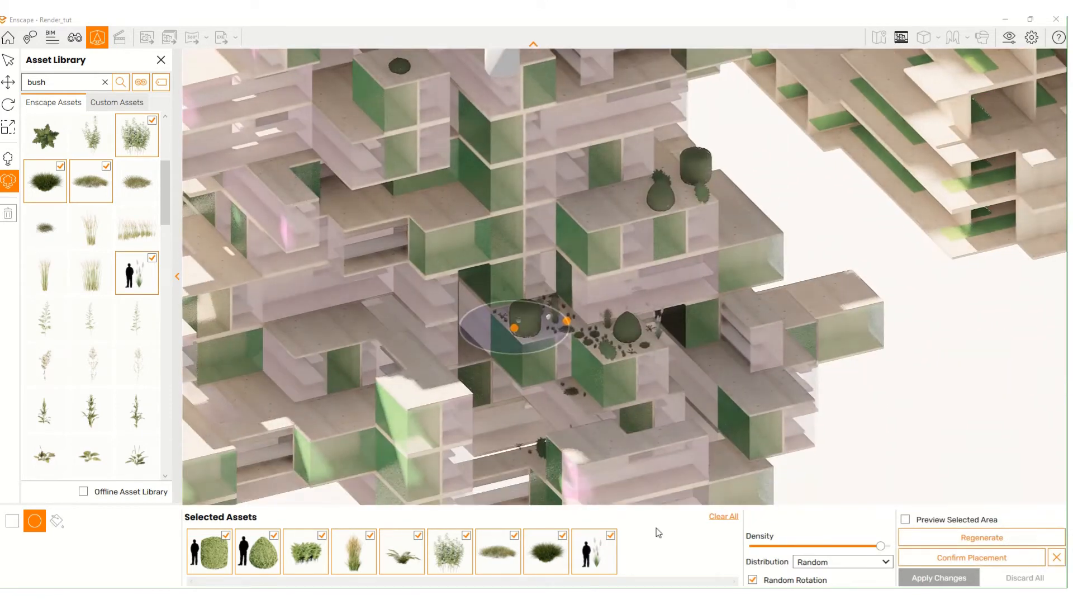
mouse_move(602, 347)
right_mouse_down()
mouse_move(663, 313)
mouse_move(667, 338)
mouse_move(609, 352)
right_mouse_up()
mouse_move(609, 313)
right_mouse_down()
mouse_move(601, 315)
mouse_move(615, 357)
mouse_move(612, 325)
right_mouse_up()
scroll(613, 324, "down", 4)
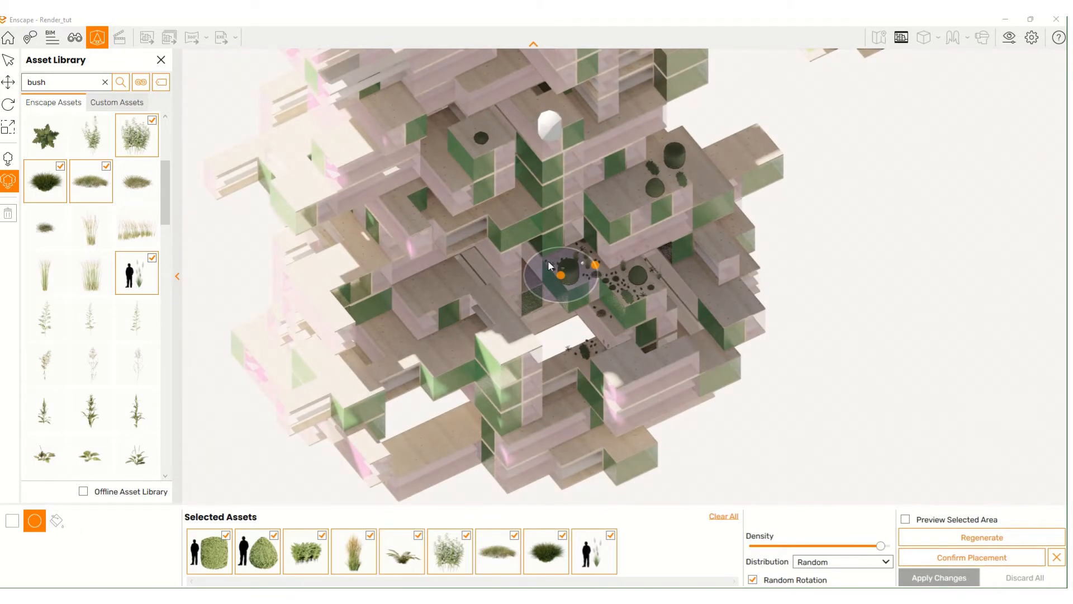
right_click_drag(539, 315, 543, 277)
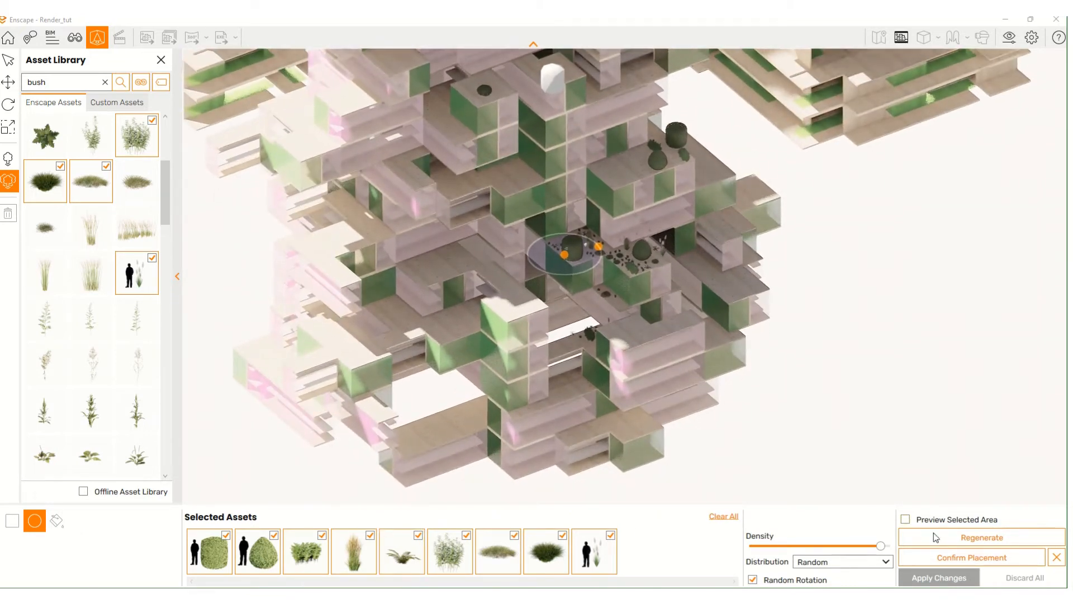
left_click(1056, 558)
left_click(586, 326)
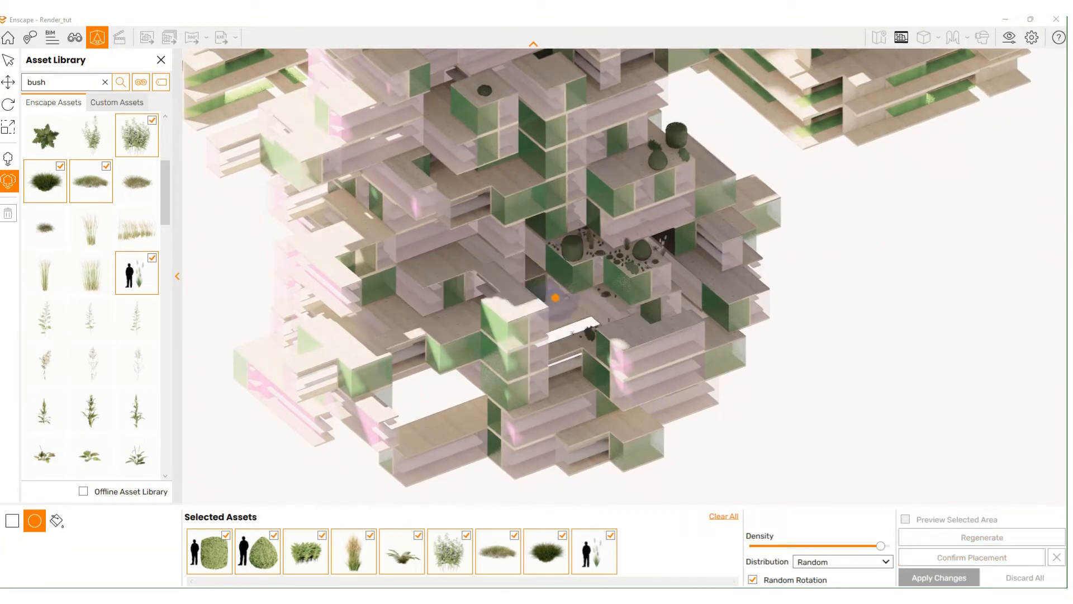
- Drag a large circle across the left terraces, regenerate the plants in it, confirm and apply them
left_click(464, 271)
left_click_drag(447, 267, 293, 271)
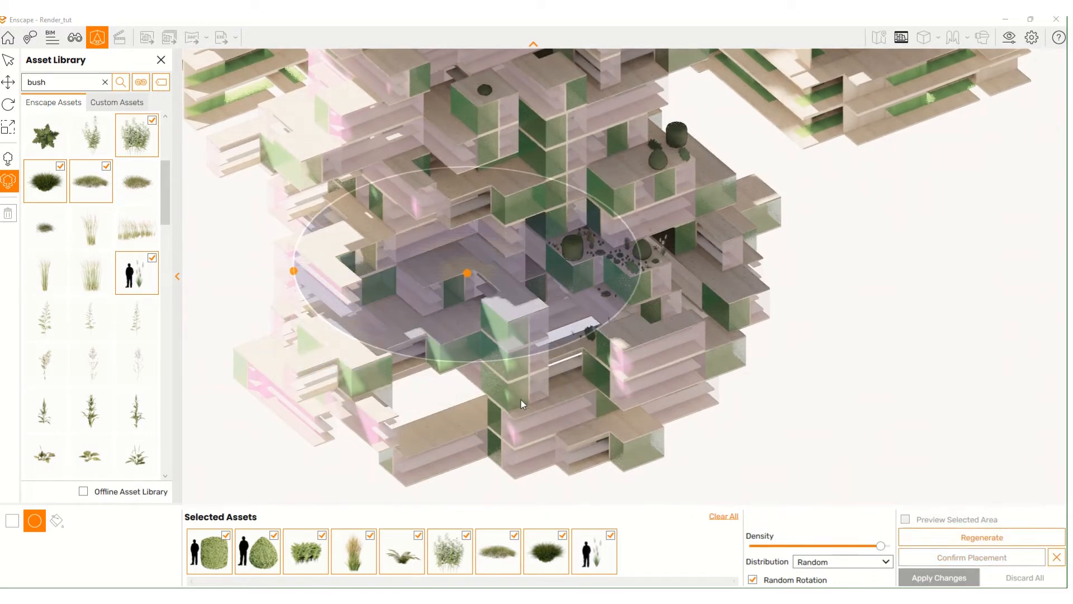
left_click(937, 537)
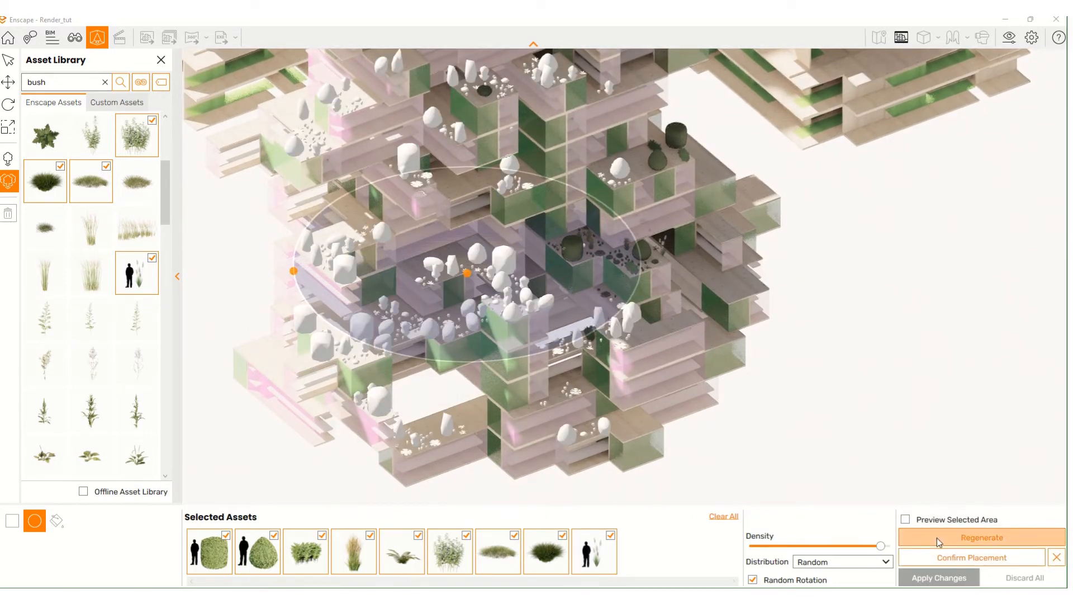
left_click(963, 563)
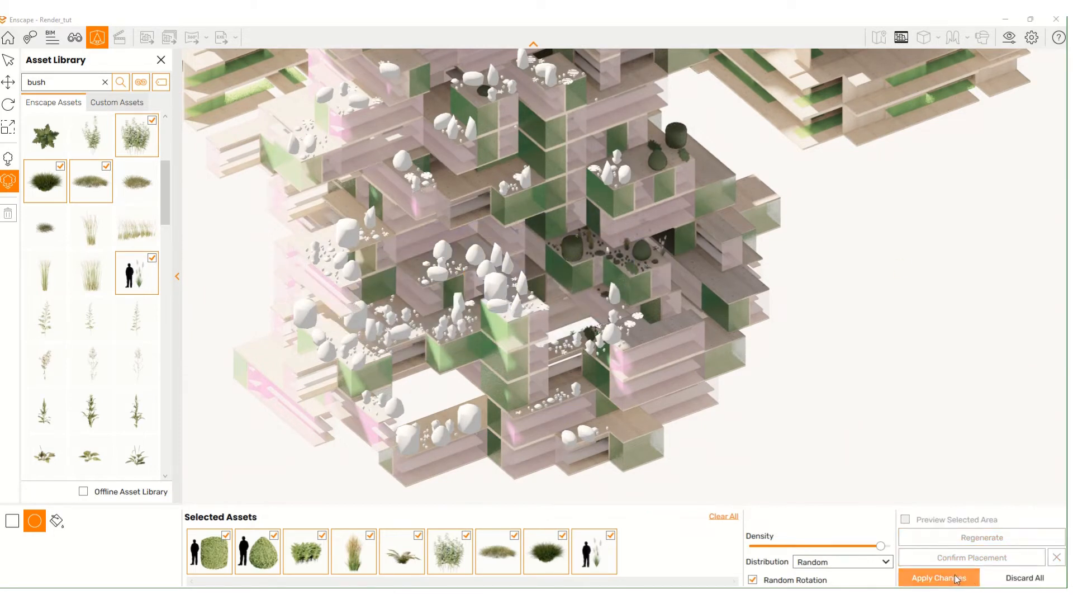
left_click(957, 579)
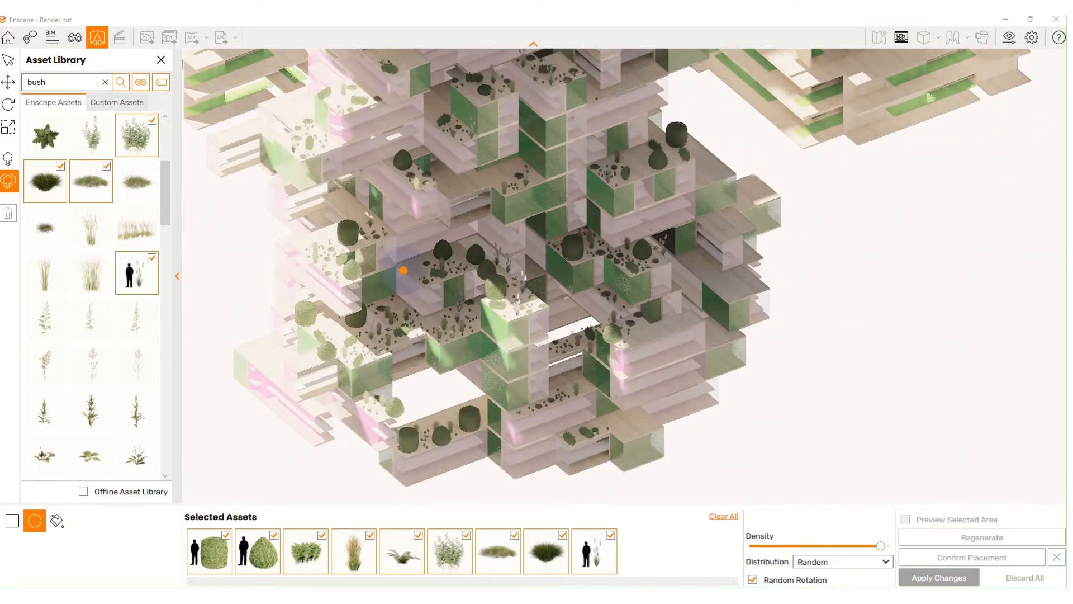
right_click_drag(569, 93, 569, 313)
scroll(113, 259, "down", 4)
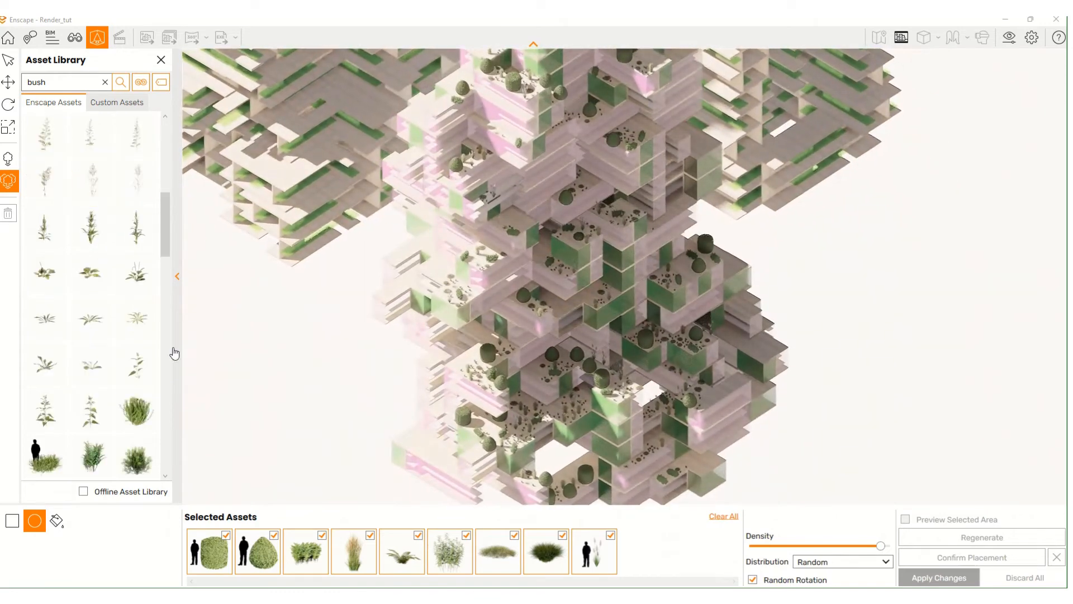
- Add more bushes, including Bush 061, and several grass clumps to the scatter mix
left_click(150, 409)
scroll(153, 408, "down", 1)
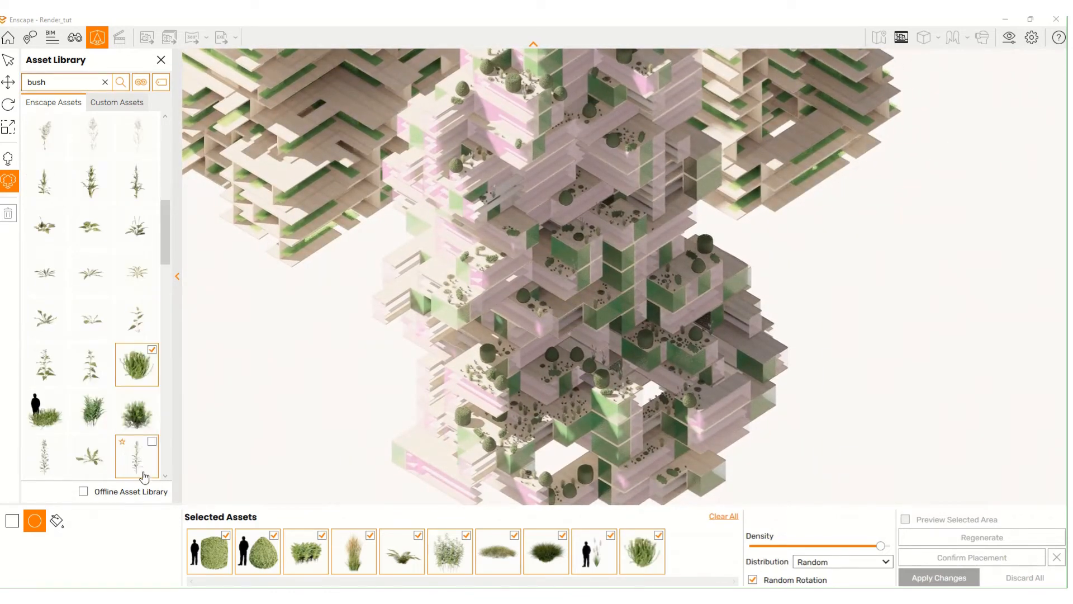
left_click(152, 408)
left_click(106, 412)
left_click(33, 412)
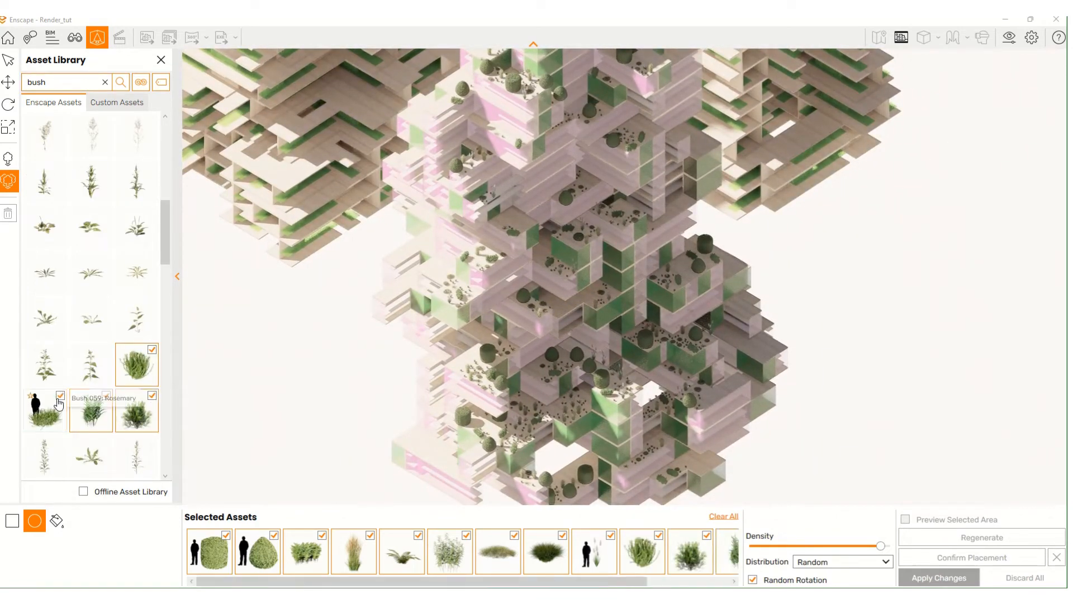
scroll(82, 413, "down", 4)
left_click(82, 413)
left_click(46, 360)
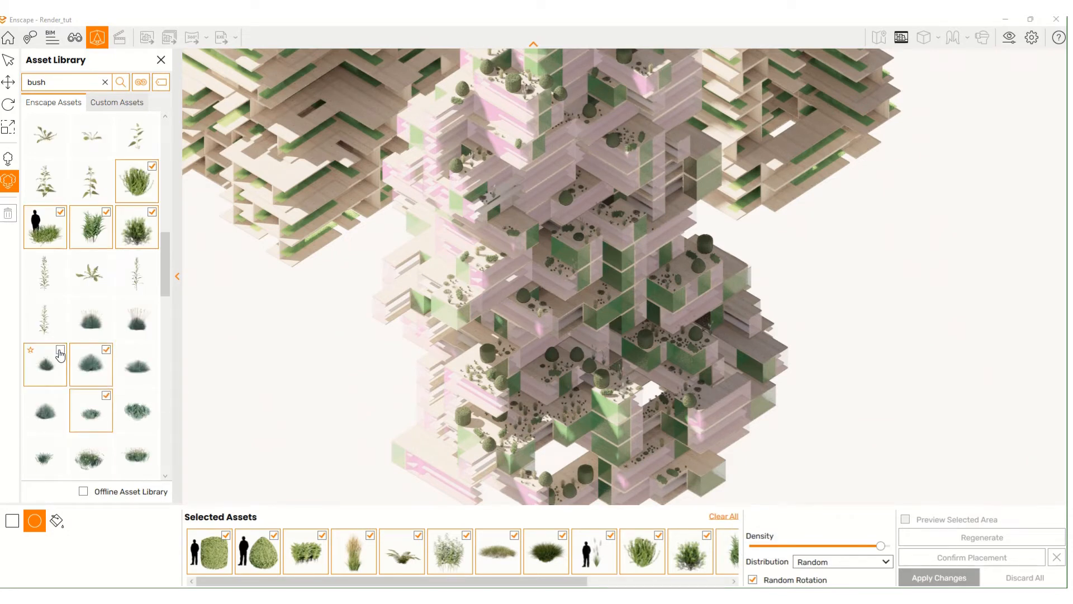
left_click(92, 360)
left_click(144, 352)
left_click(140, 320)
left_click(140, 411)
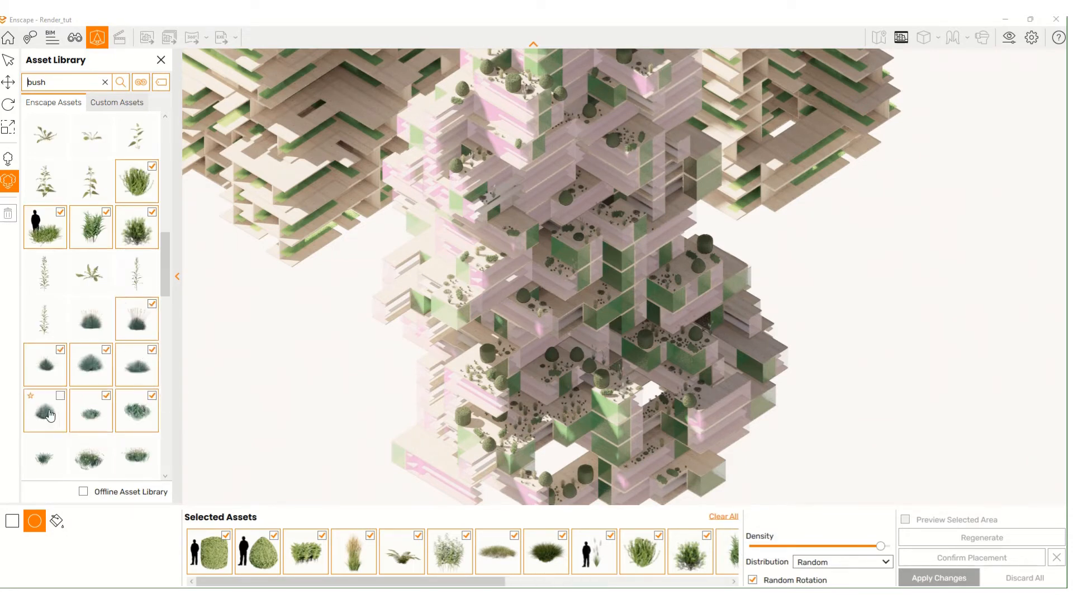
scroll(730, 367, "down", 4)
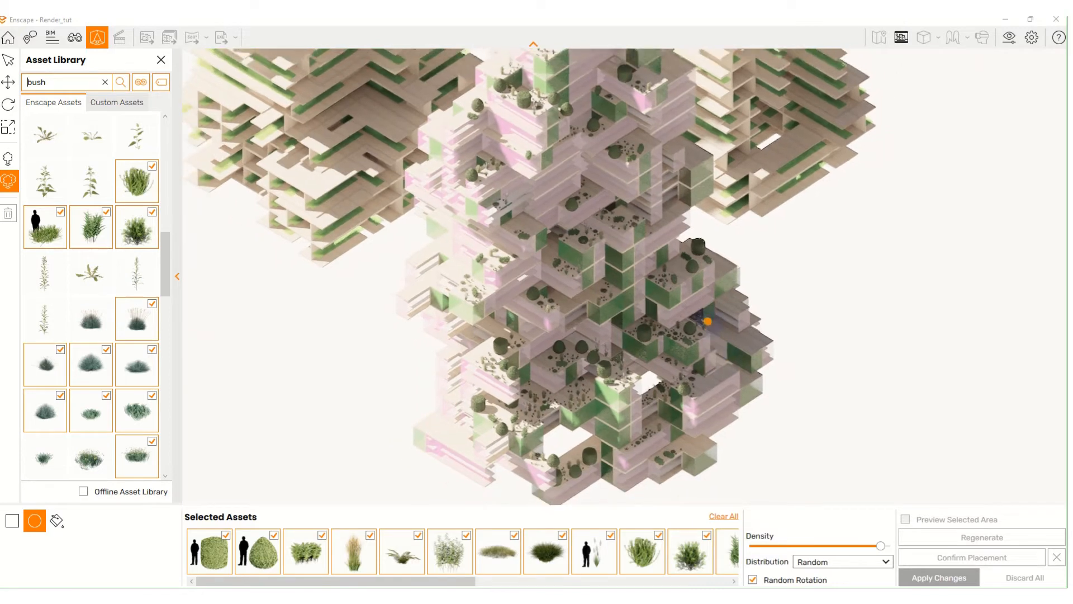
- Mark a large circular scatter area across the left tower's terraces and adjust the density slider
right_click_drag(683, 317, 672, 318)
scroll(673, 318, "down", 4)
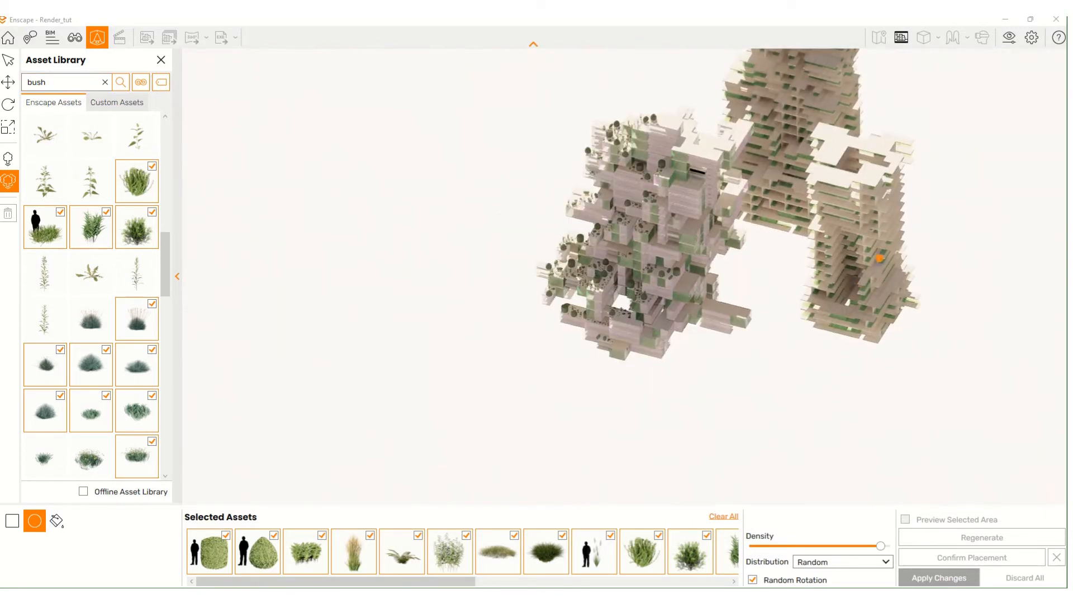
right_click_drag(609, 246, 613, 249)
middle_click_drag(458, 115, 540, 251)
scroll(505, 171, "up", 2)
right_click_drag(568, 319, 563, 316)
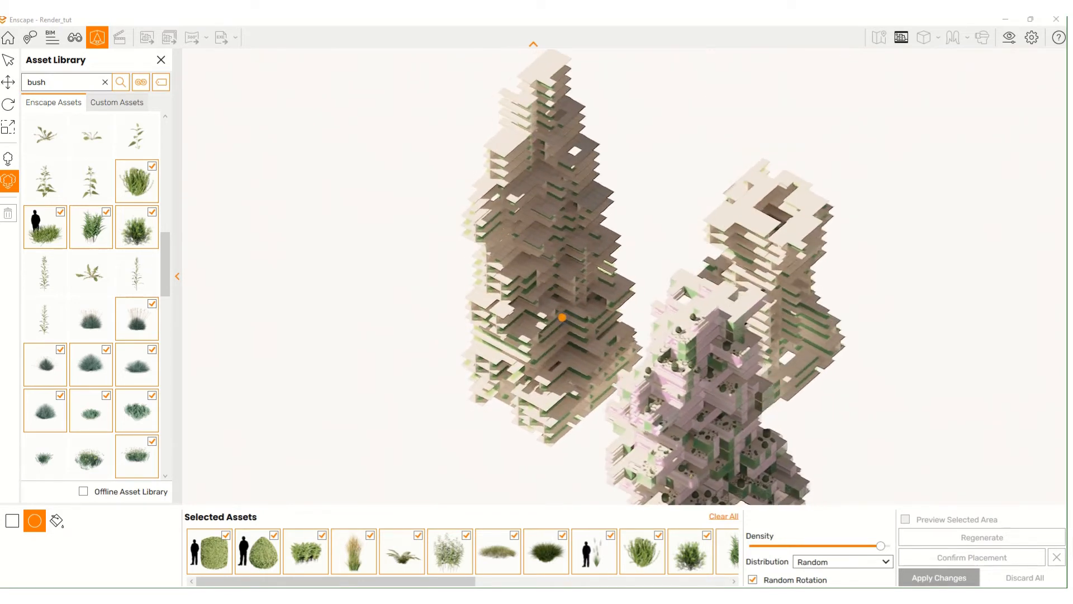
scroll(555, 369, "up", 2)
left_click(579, 380)
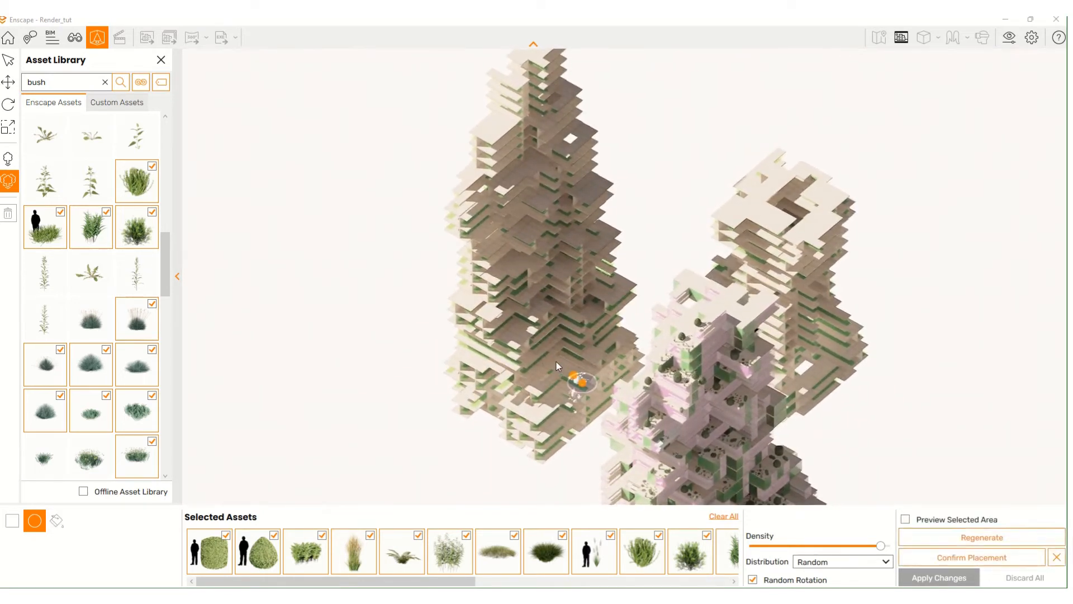
left_click_drag(574, 375, 459, 322)
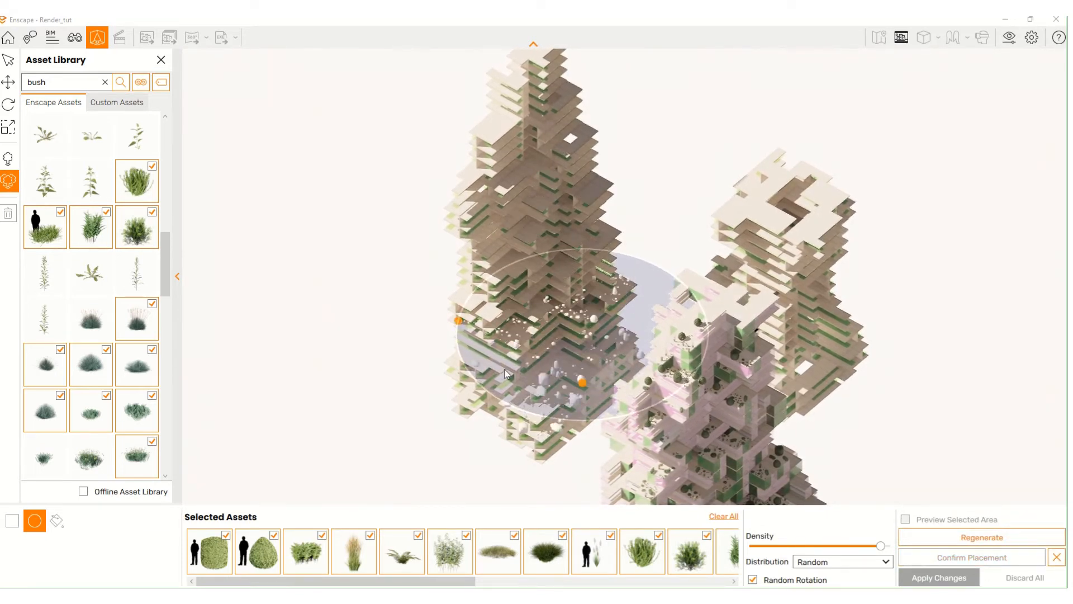
right_click_drag(521, 345, 520, 345)
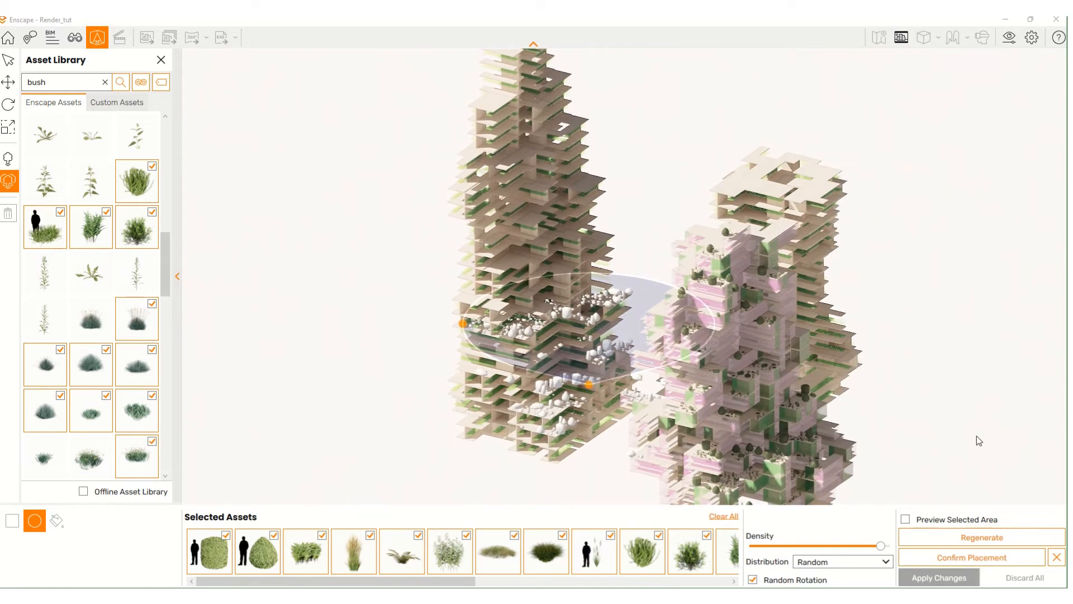
mouse_move(880, 546)
left_mouse_down()
mouse_move(778, 546)
mouse_move(894, 545)
left_mouse_up()
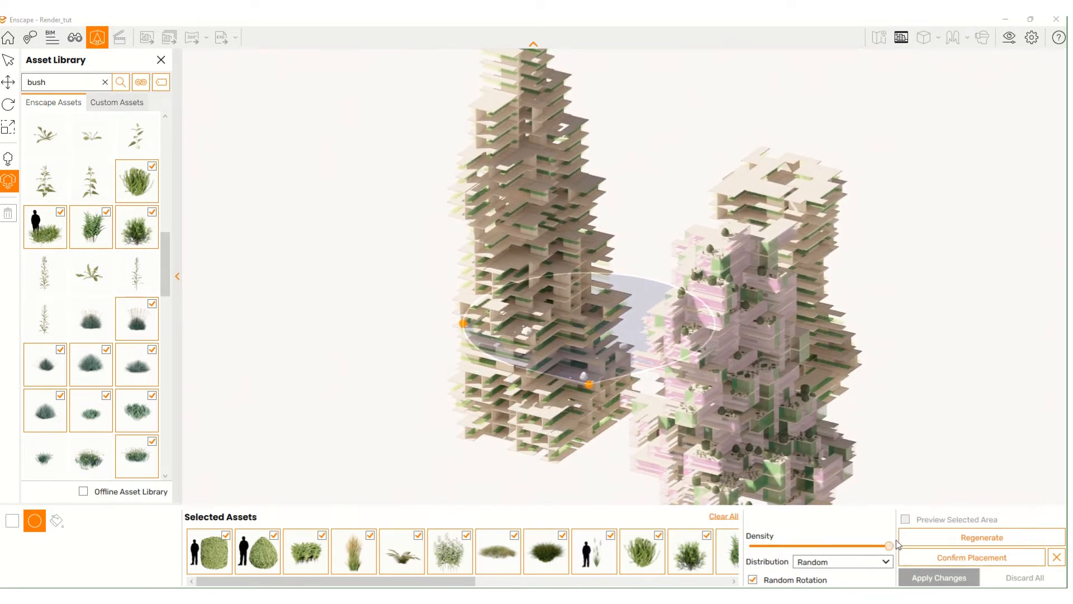
- Set the scatter distribution to Jitter, keeping Random Rotation on
left_click(861, 566)
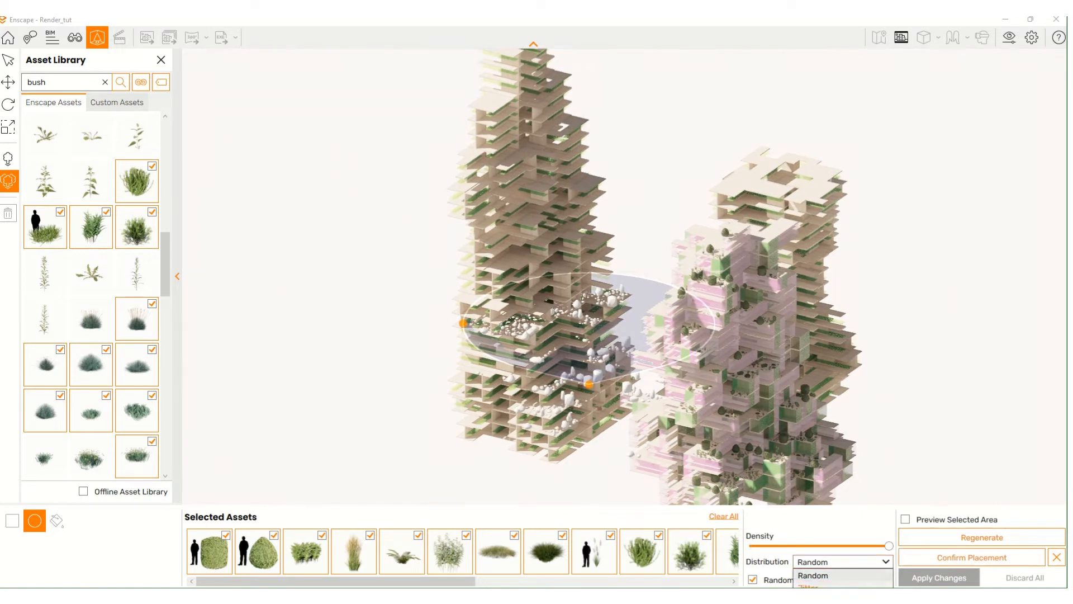
left_click(827, 586)
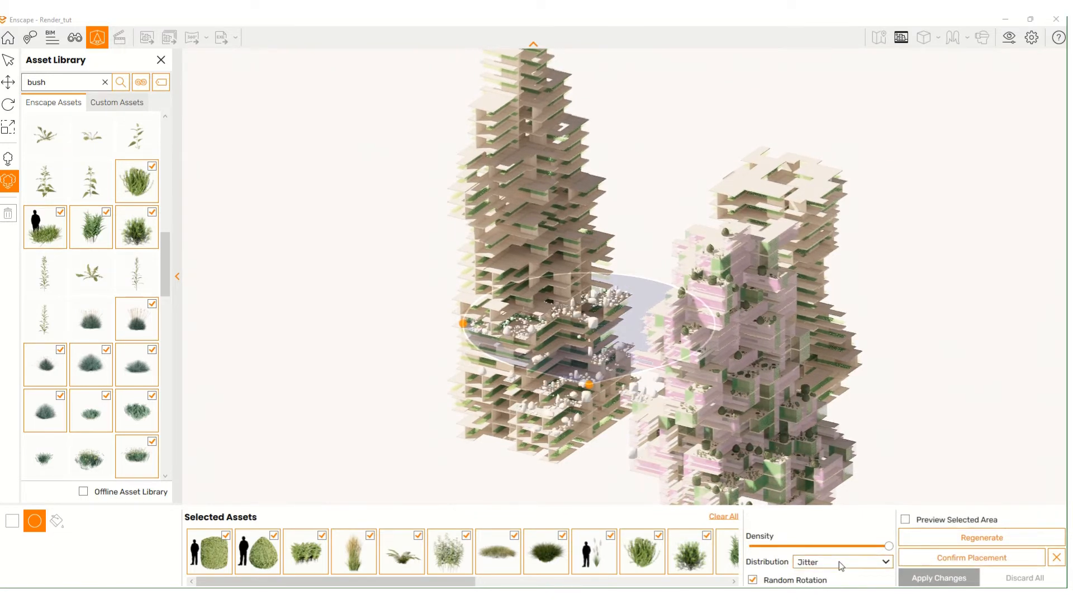
left_click(840, 561)
left_click(843, 562)
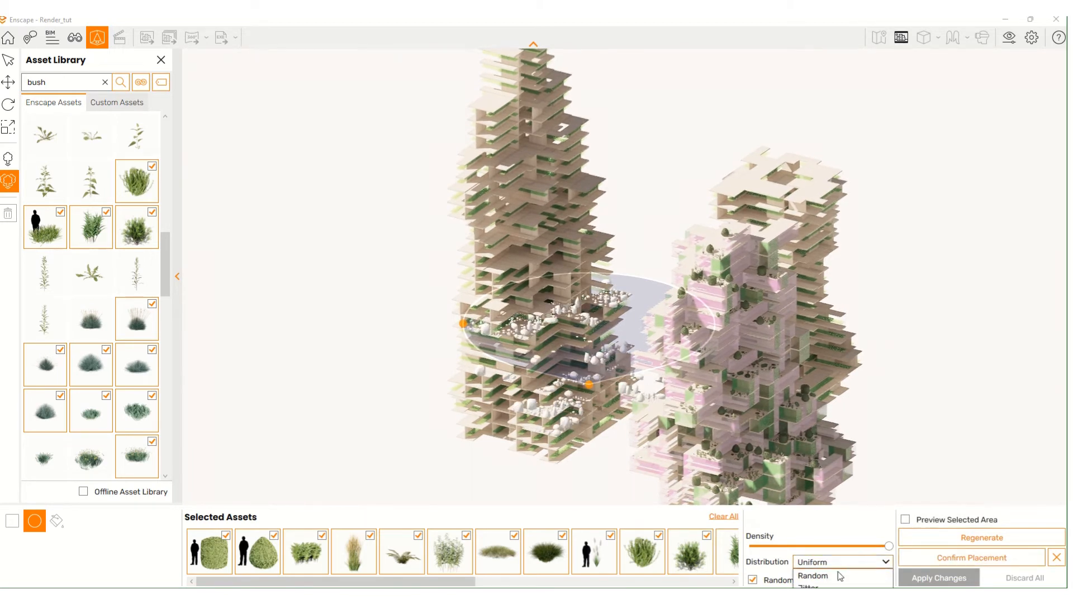
left_click(831, 586)
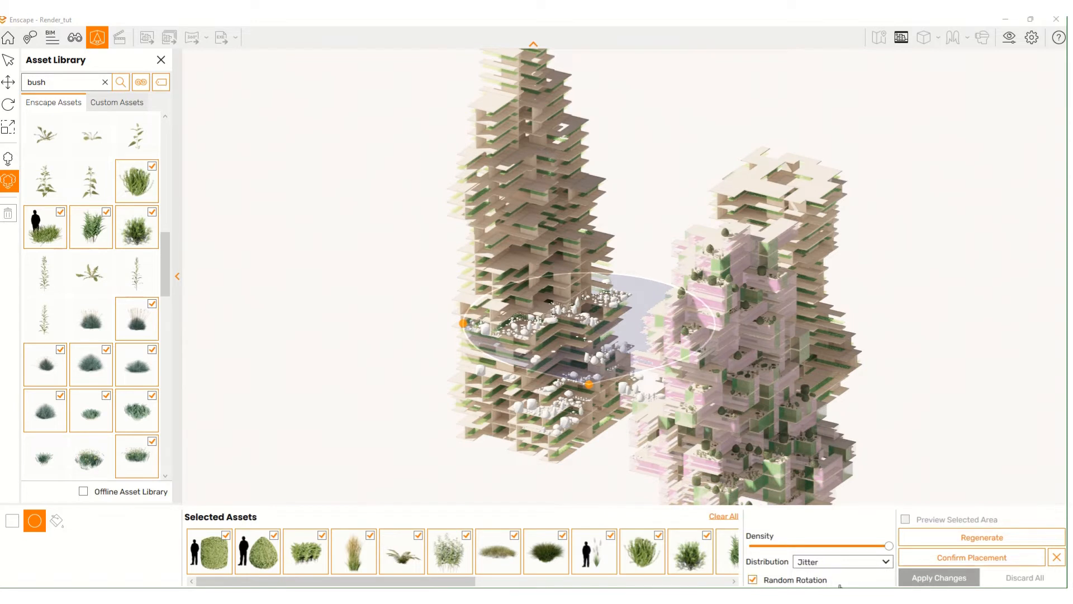
left_click(799, 581)
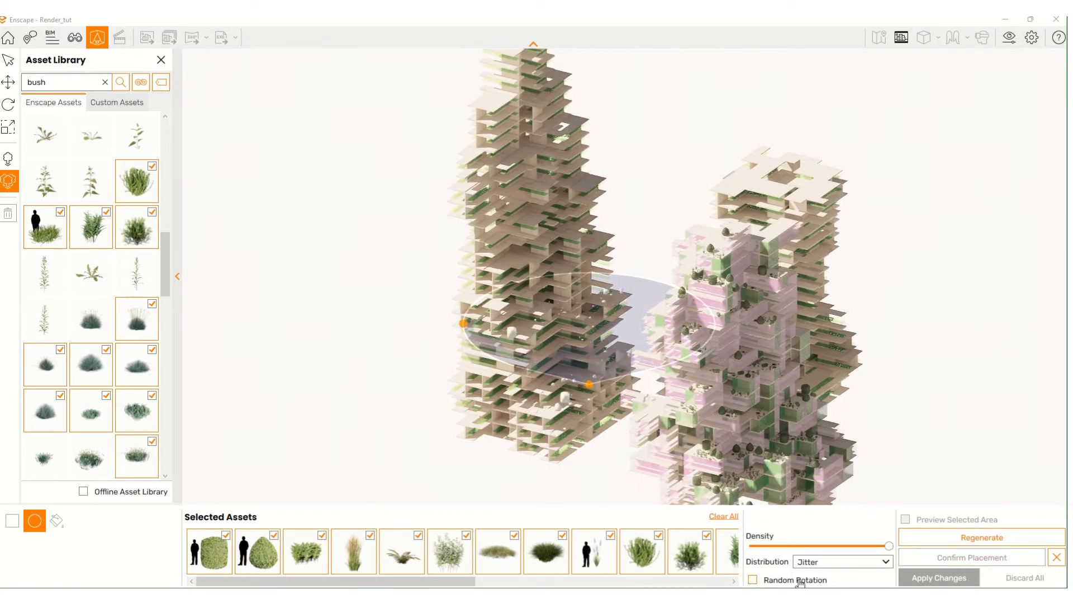
left_click(799, 581)
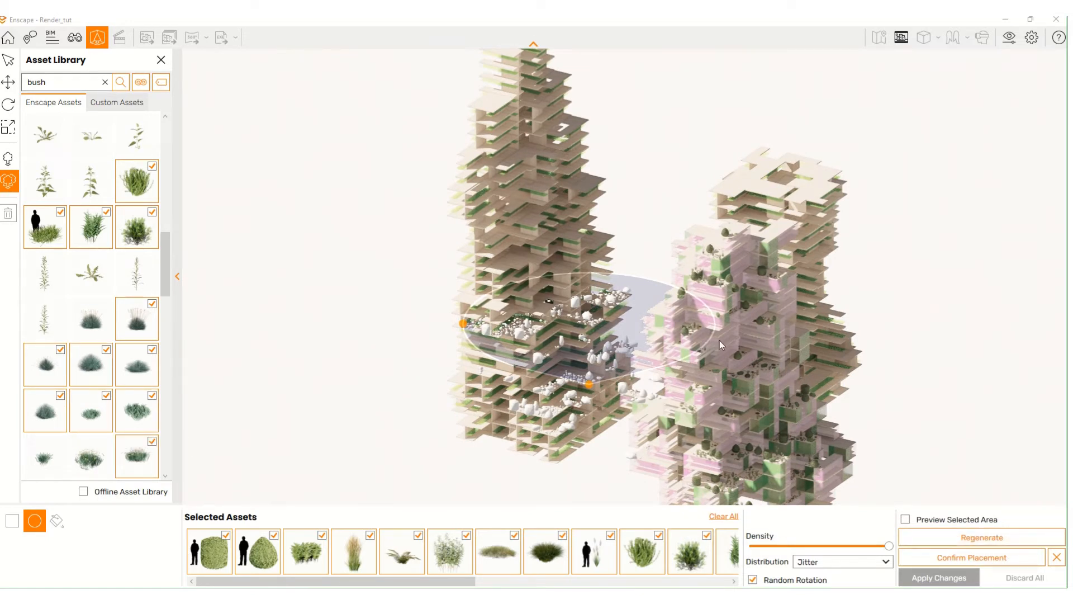
- Add more bushes, Fountain Grass and two red bushes, then regenerate and confirm the placement
scroll(140, 438, "down", 2)
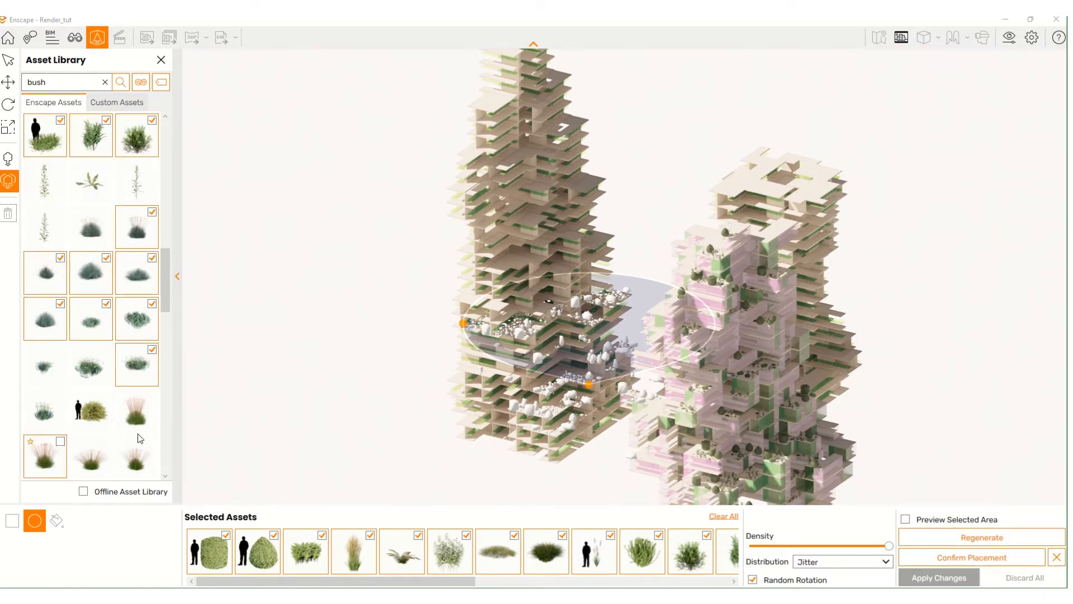
left_click(104, 407)
left_click(53, 362)
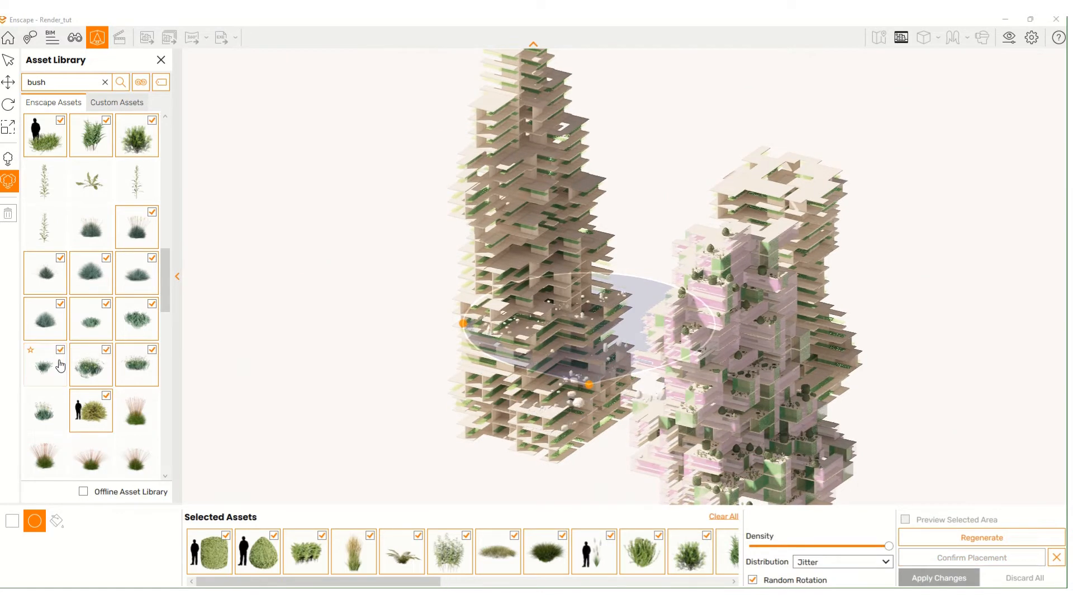
scroll(90, 357, "down", 2)
left_click(107, 352)
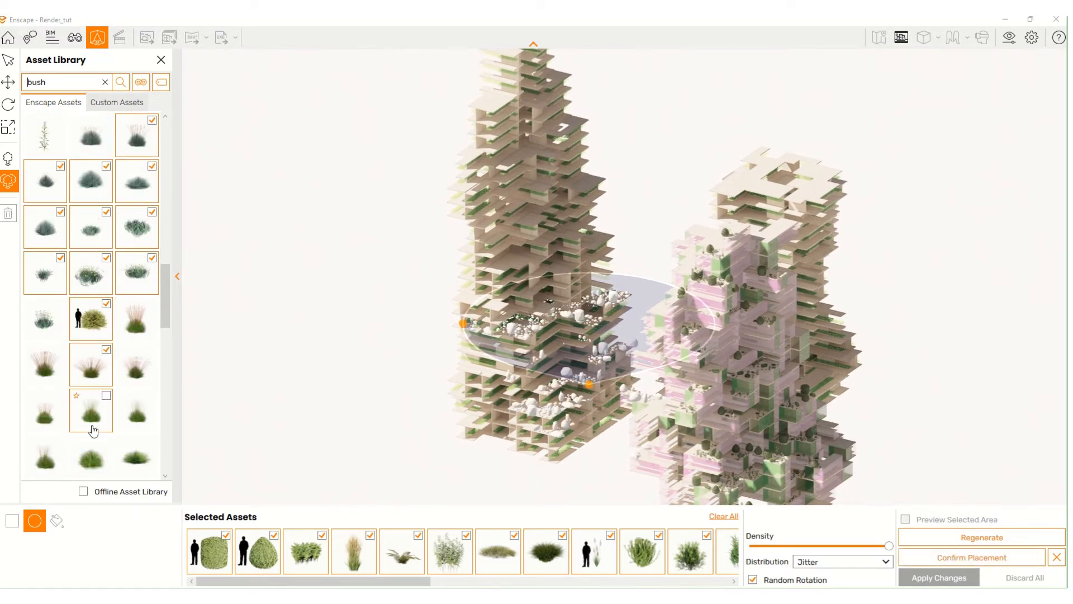
left_click(92, 419)
left_click(65, 447)
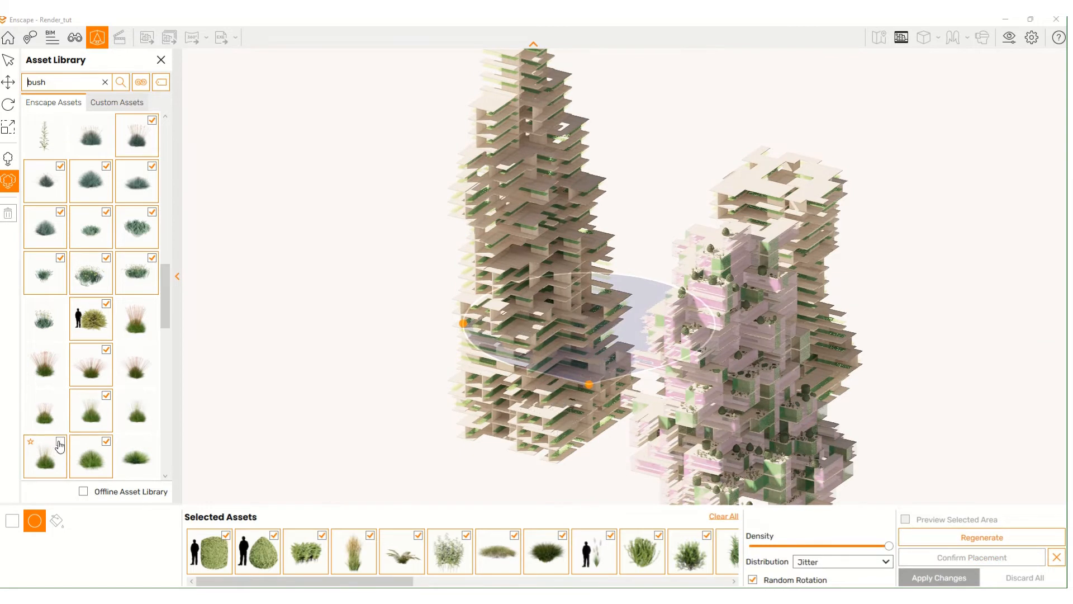
scroll(90, 408, "down", 4)
left_click(151, 397)
scroll(148, 397, "down", 5)
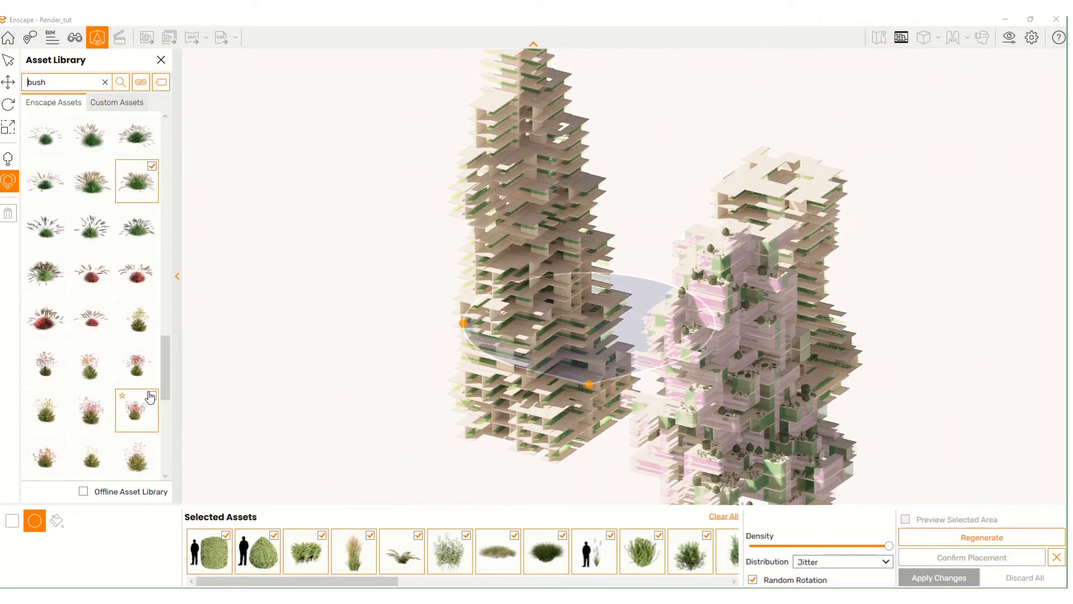
left_click(150, 259)
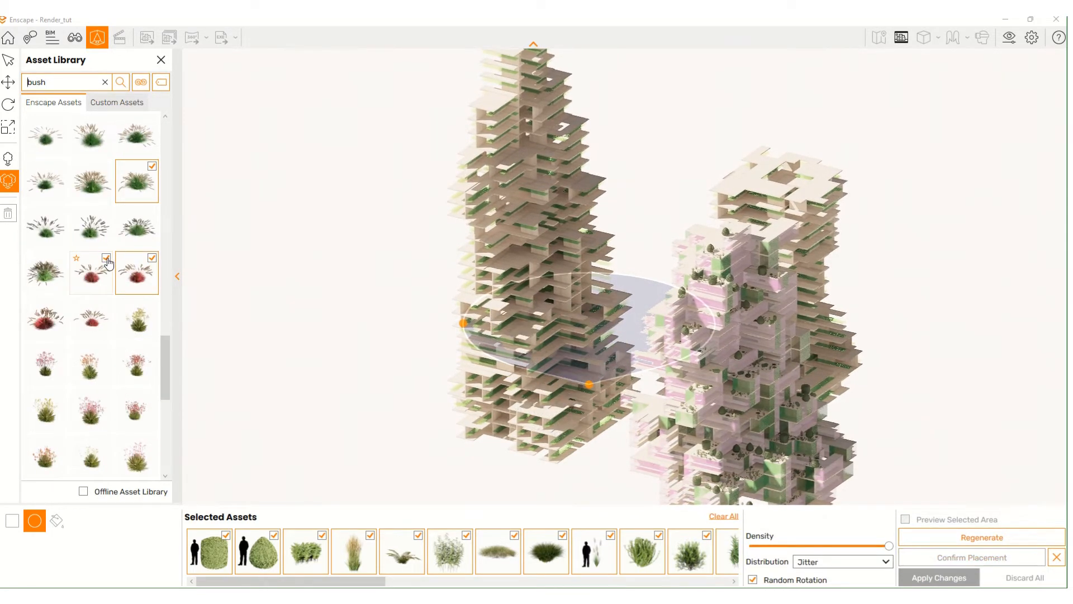
left_click(111, 265)
scroll(694, 557, "down", 5)
scroll(695, 557, "down", 5)
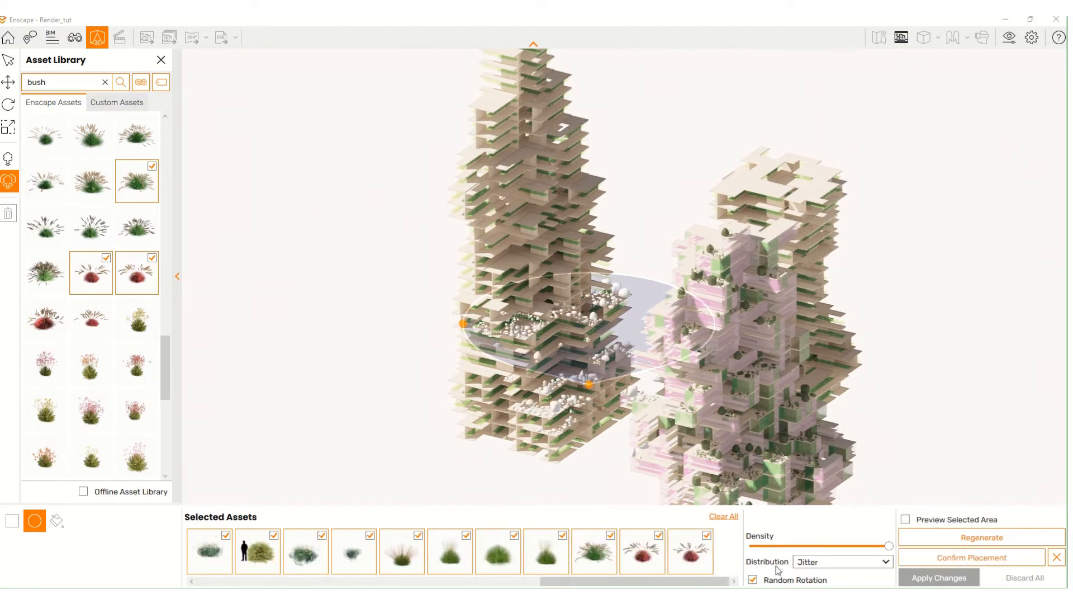
left_click(931, 536)
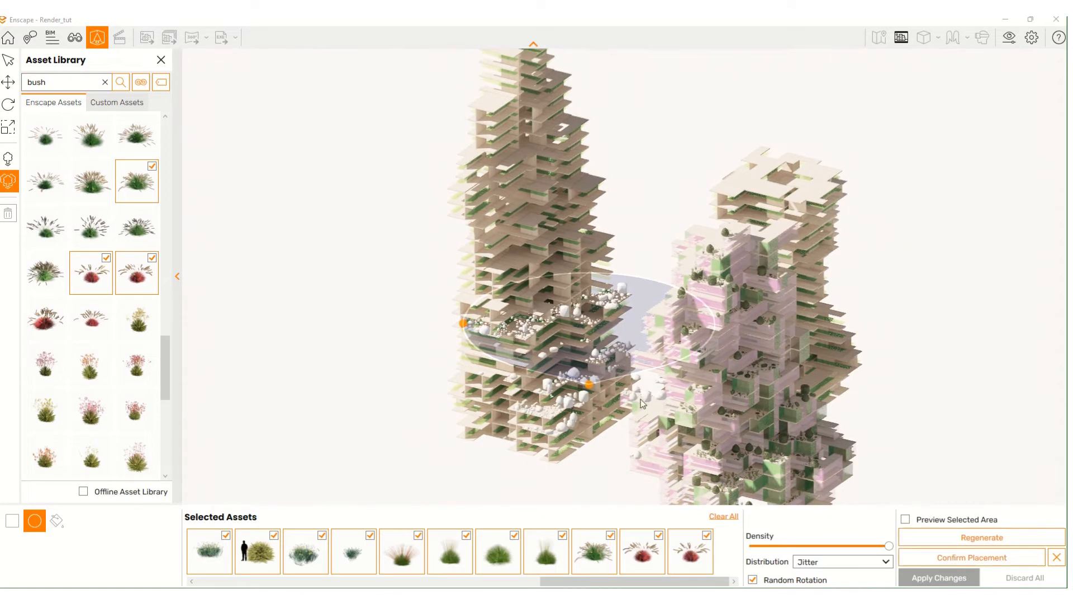
left_click(965, 559)
- Apply the confirmed jittered bush-and-grass scatter to the Enscape model
left_click(966, 577)
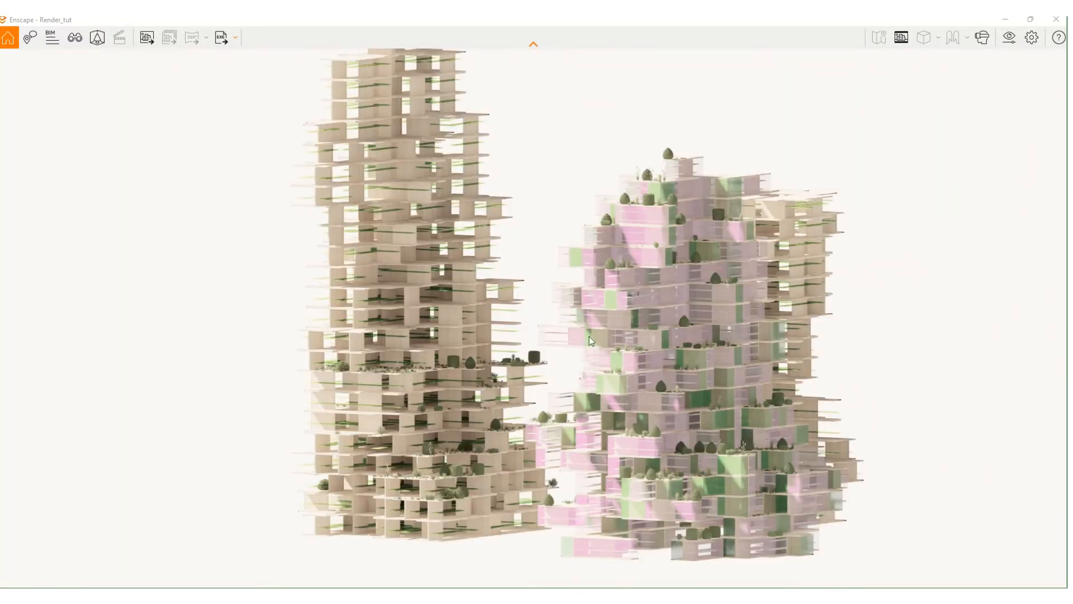
scroll(399, 386, "up", 5)
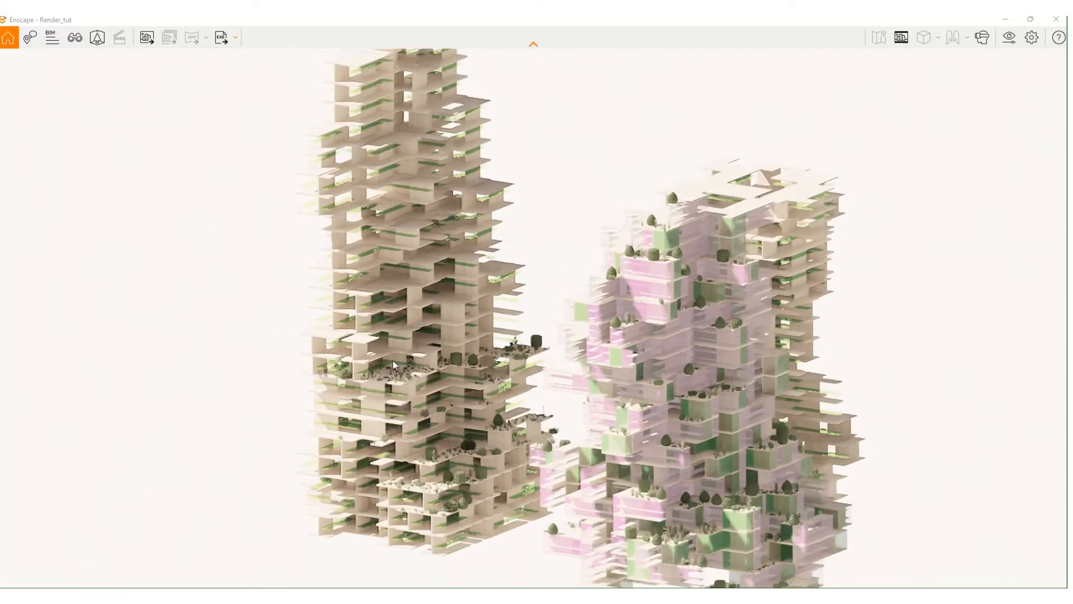
scroll(400, 384, "up", 8)
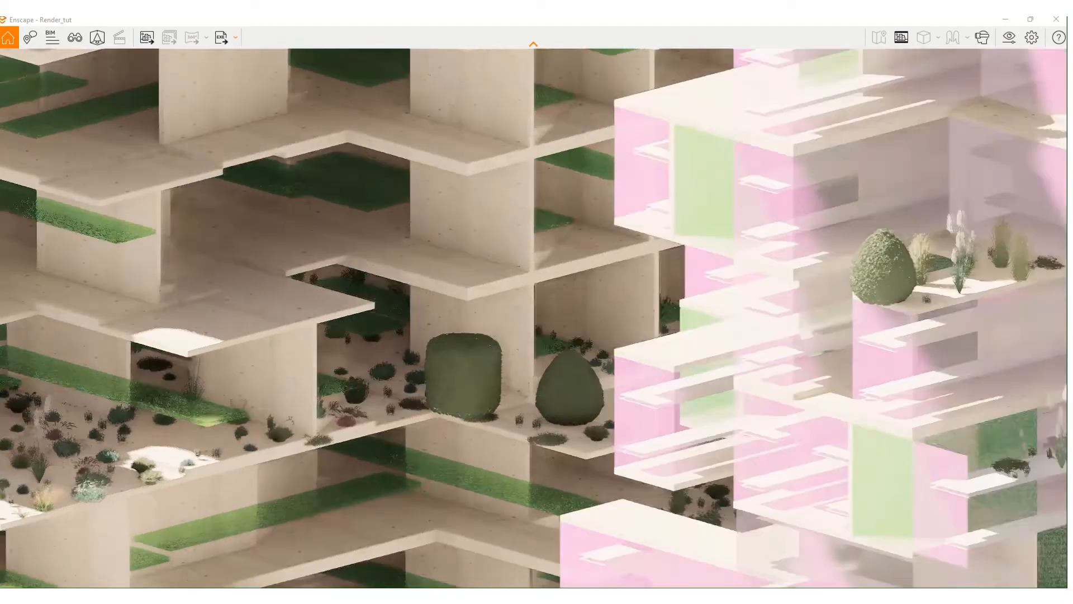
right_click_drag(399, 385, 596, 415)
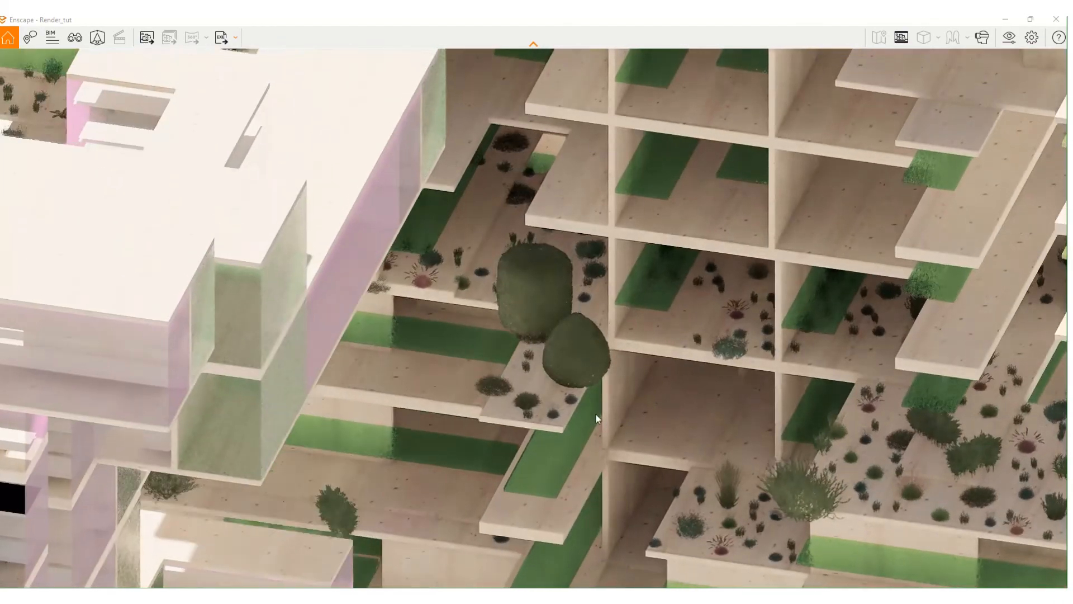
right_click_drag(977, 470, 235, 434)
scroll(350, 500, "down", 3)
scroll(367, 391, "down", 5)
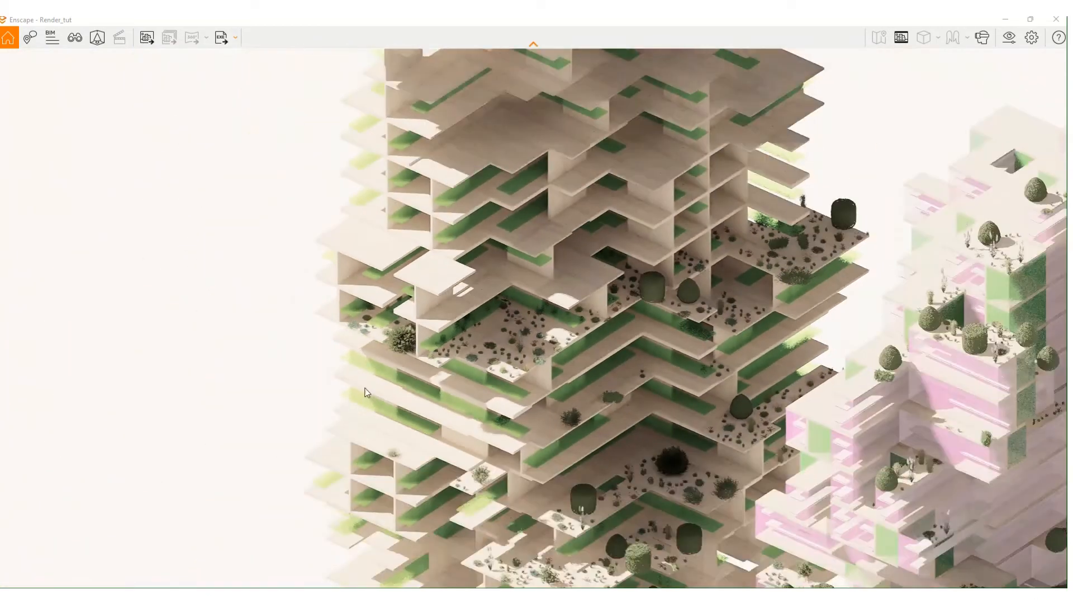
scroll(609, 467, "up", 2)
scroll(609, 468, "down", 5)
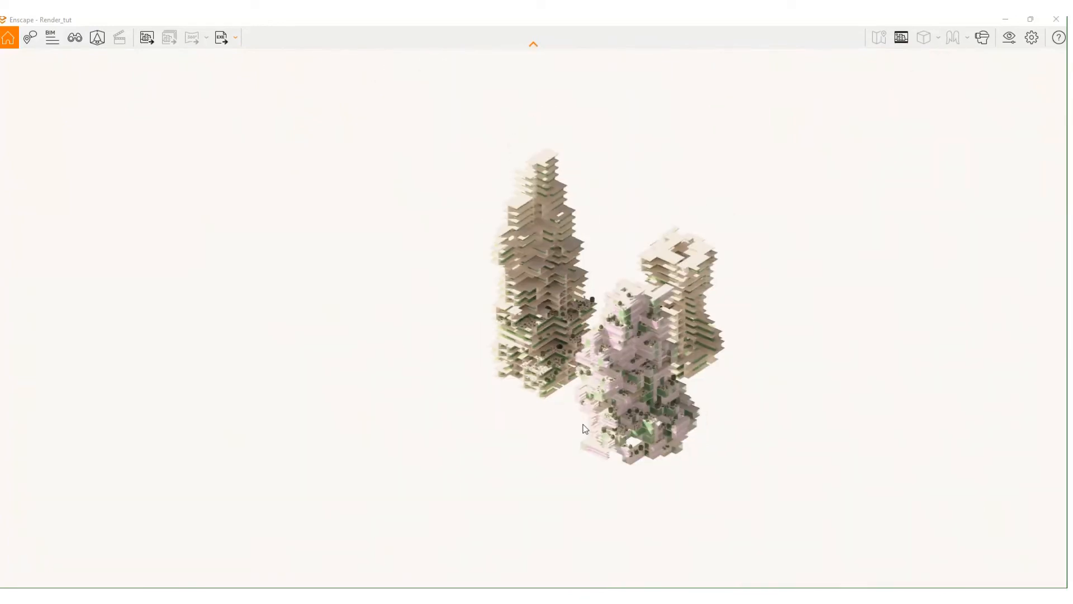
scroll(577, 372, "up", 2)
scroll(578, 372, "up", 5)
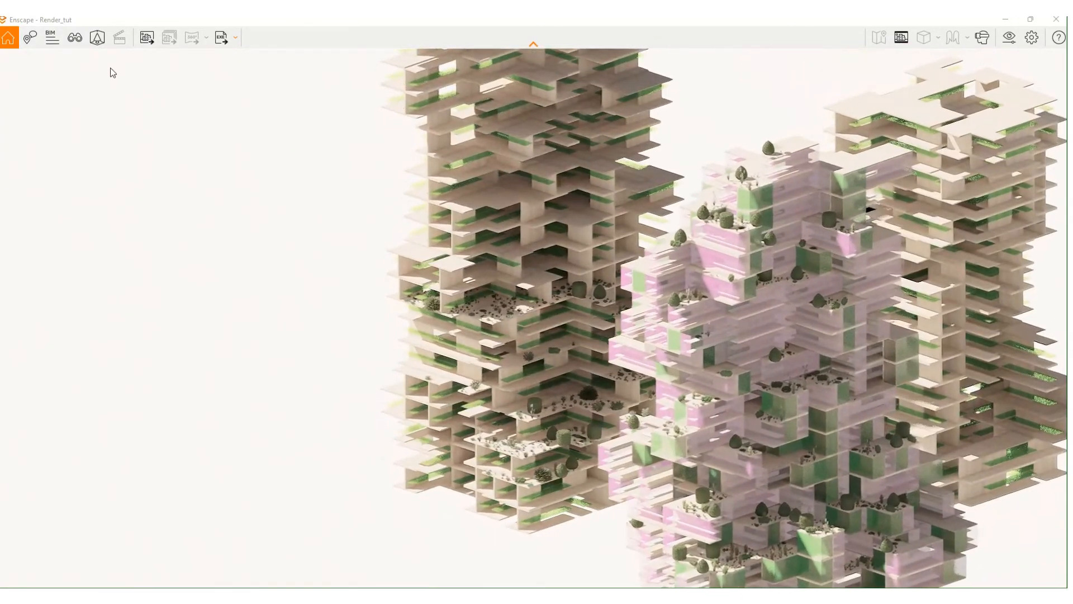
left_click(97, 37)
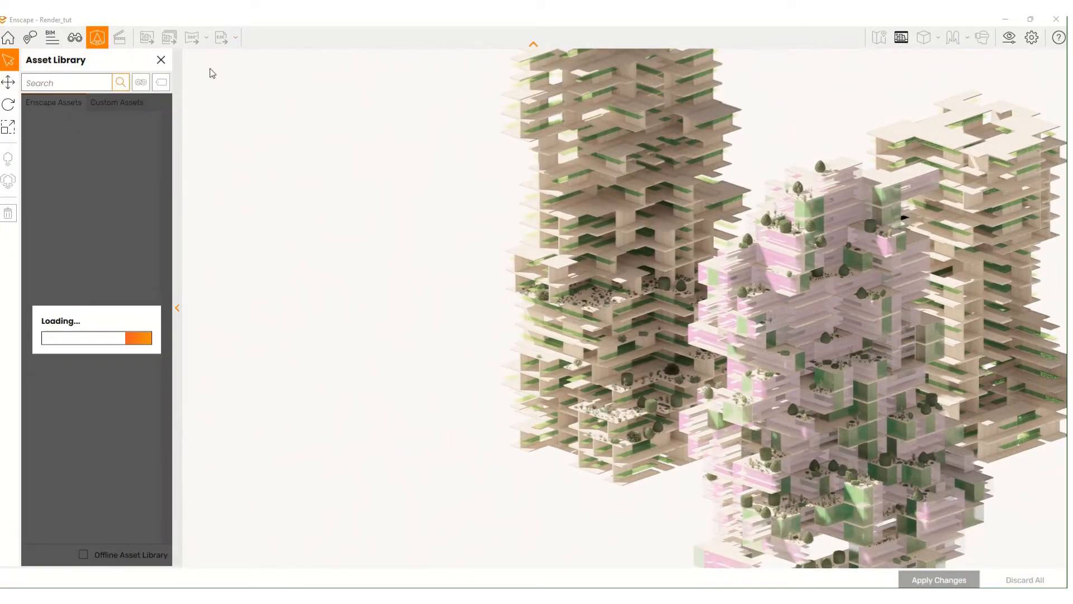
left_click(162, 60)
scroll(538, 388, "down", 3)
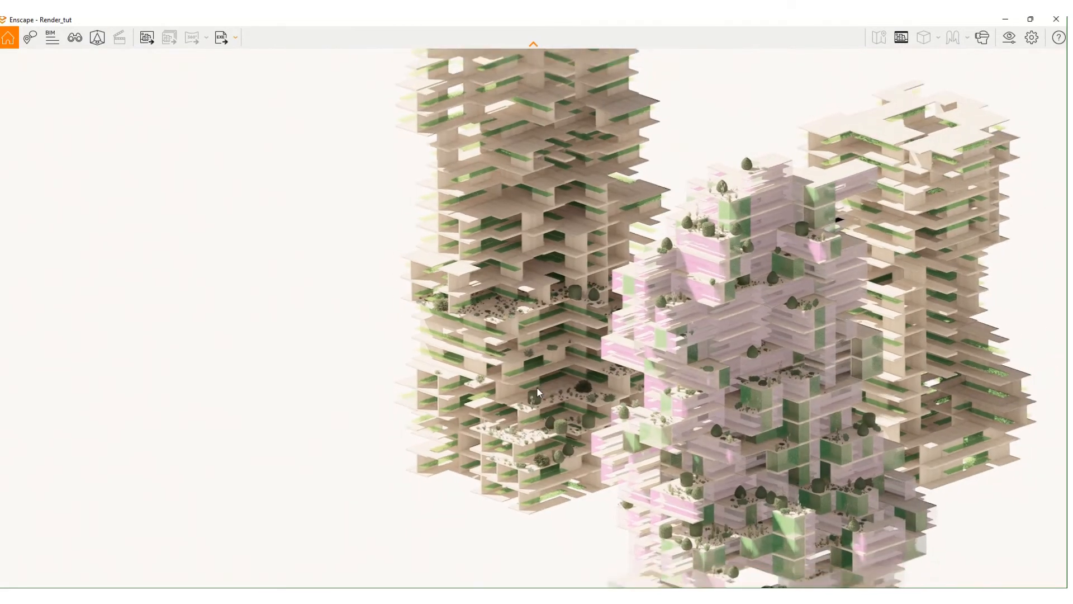
- Place the render window beside Rhino and select a tree block on the towers
key("super+Right")
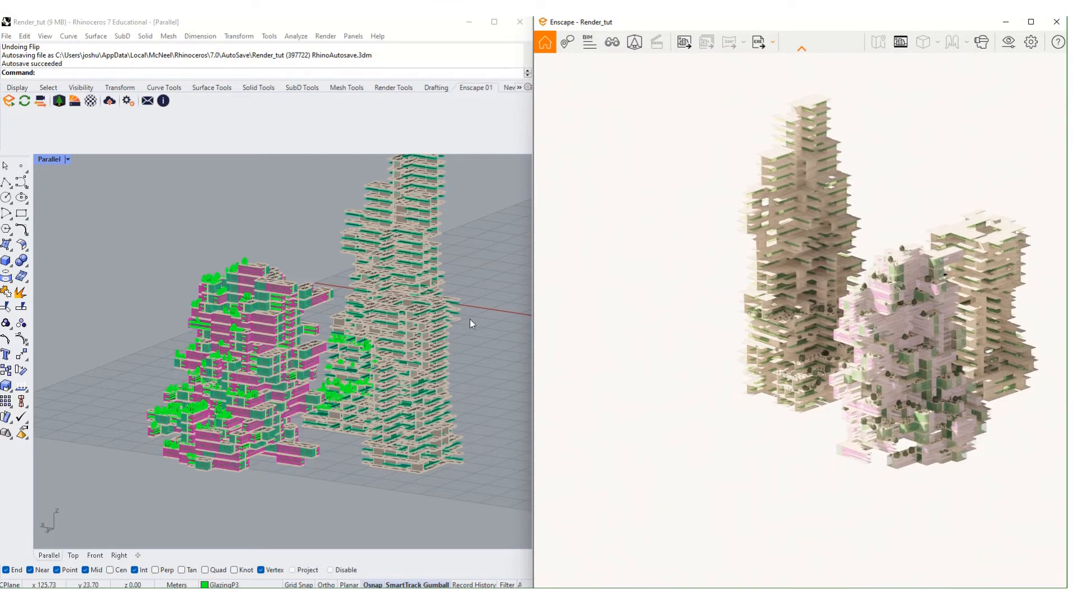
right_click_drag(470, 320, 397, 367)
scroll(145, 385, "up", 6)
right_click_drag(145, 389, 313, 336)
scroll(201, 334, "up", 4)
scroll(201, 335, "up", 2)
left_click(189, 309)
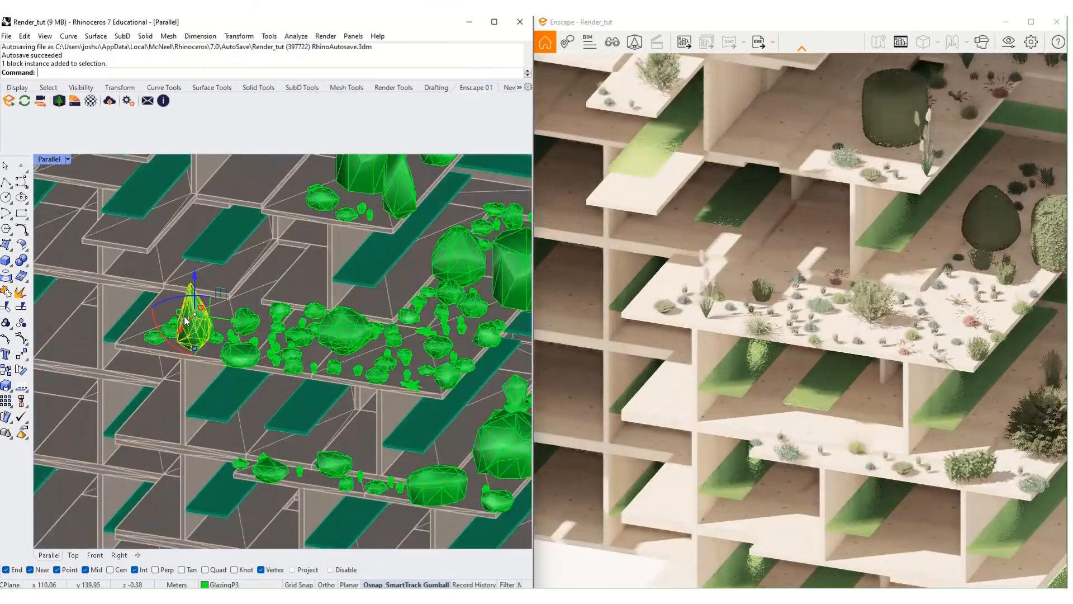
- Copy a bush block to a new spot on its terrace, then zoom out to frame both towers
scroll(187, 313, "down", 5)
scroll(170, 430, "up", 8)
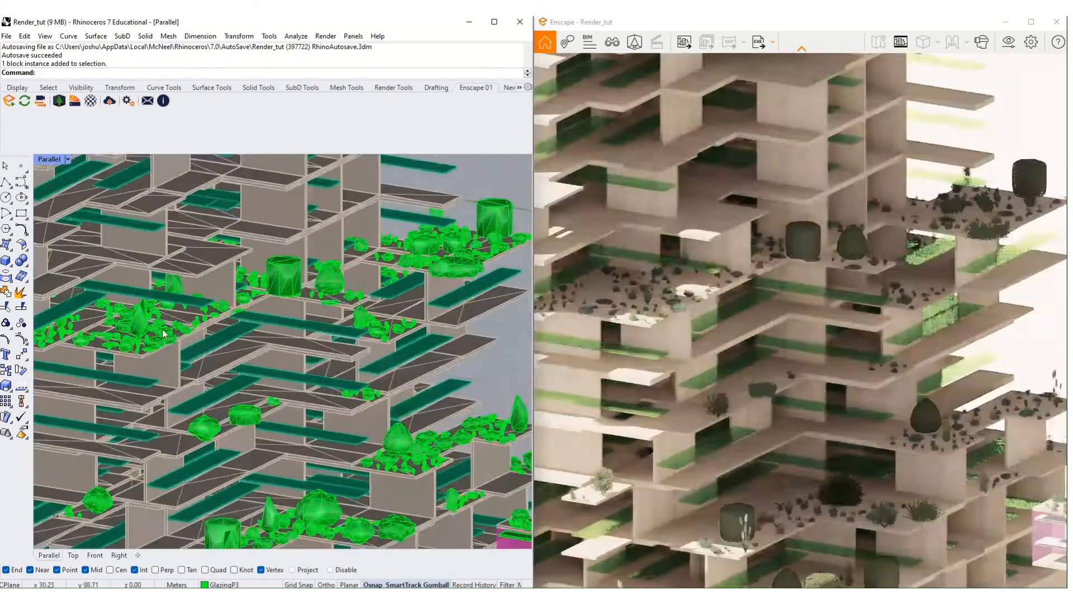
scroll(290, 431, "down", 3)
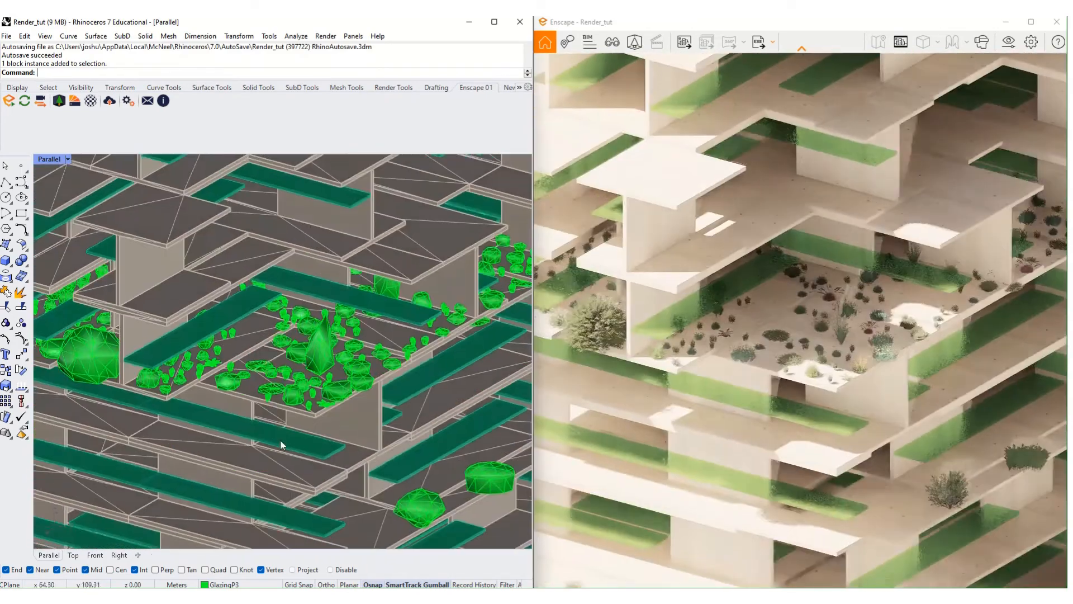
left_click(321, 358)
left_click_drag(122, 360, 233, 354)
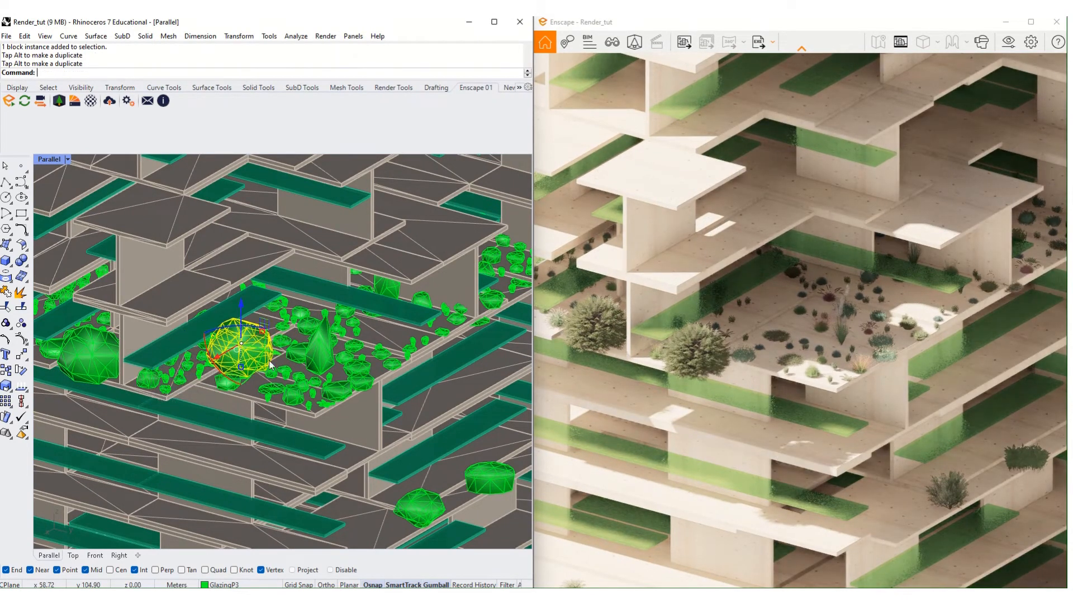
key("Escape")
scroll(442, 380, "down", 10)
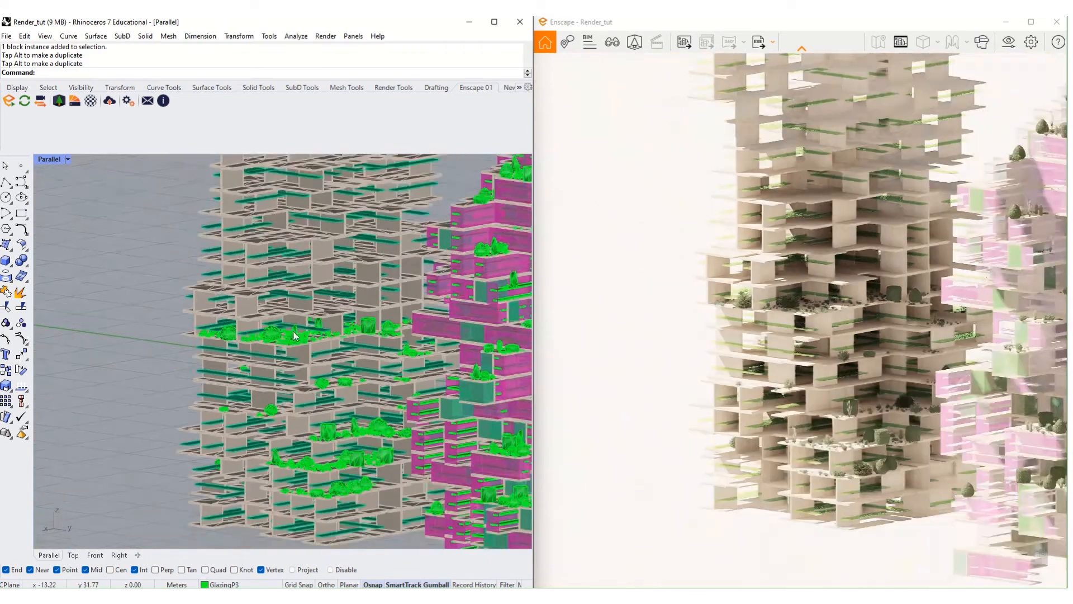
right_click_drag(295, 335, 280, 394)
scroll(283, 382, "down", 3)
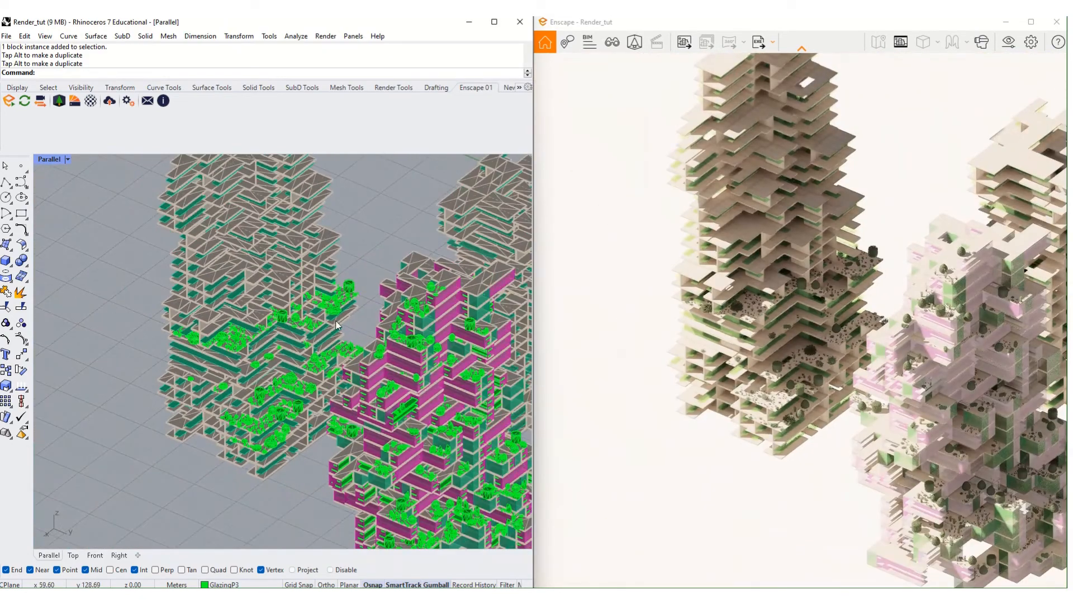
right_click_drag(336, 320, 292, 352, "shift")
scroll(292, 284, "down", 2)
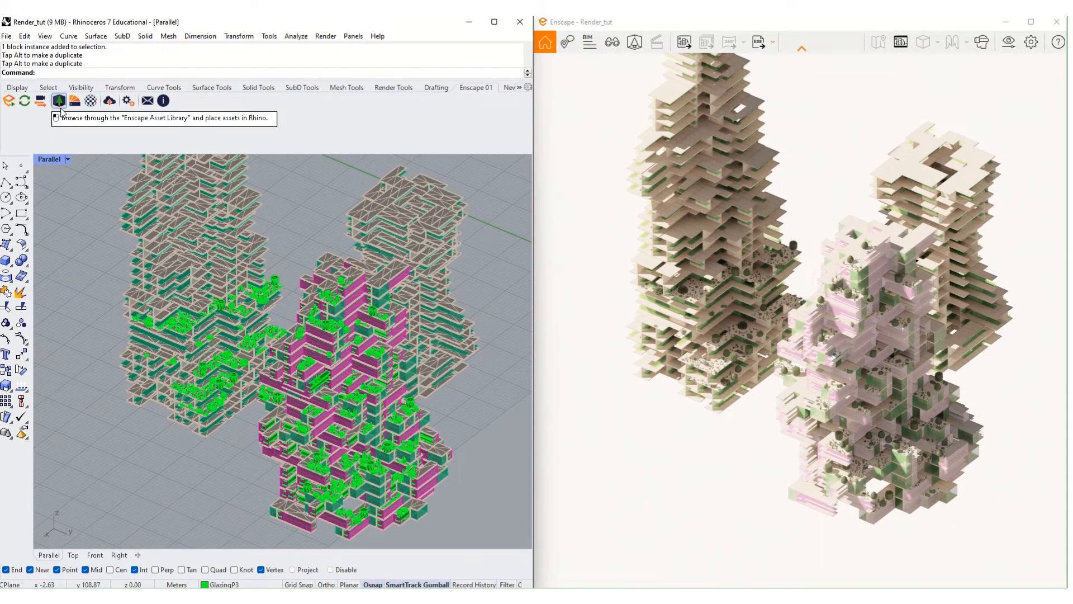
- Open Enscape's Asset Library, search 'bu' and choose Bush 029: Grass for placement
left_click(60, 106)
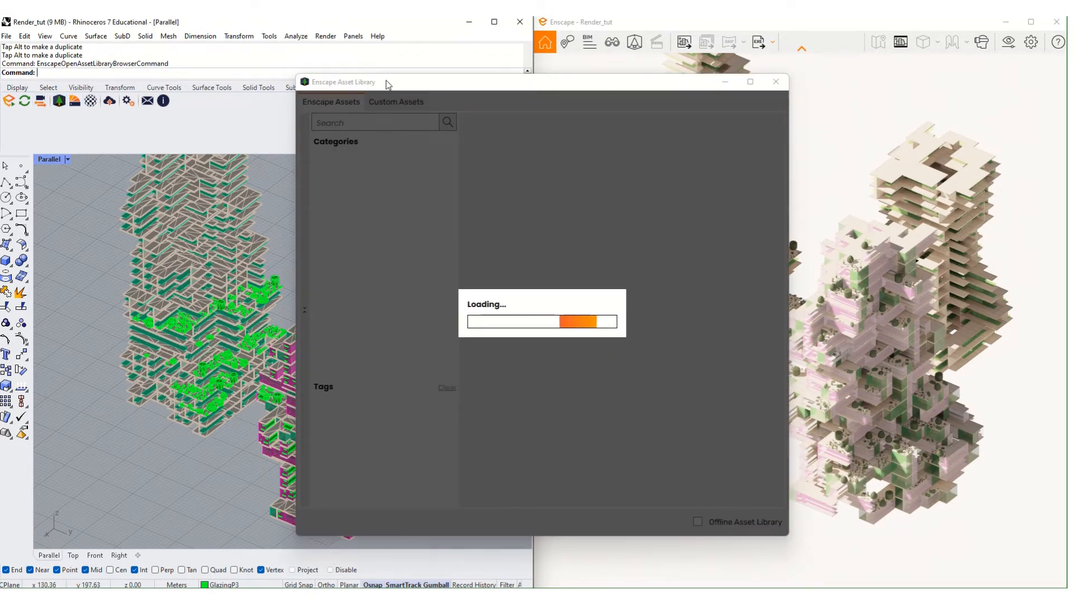
left_click_drag(386, 84, 595, 70)
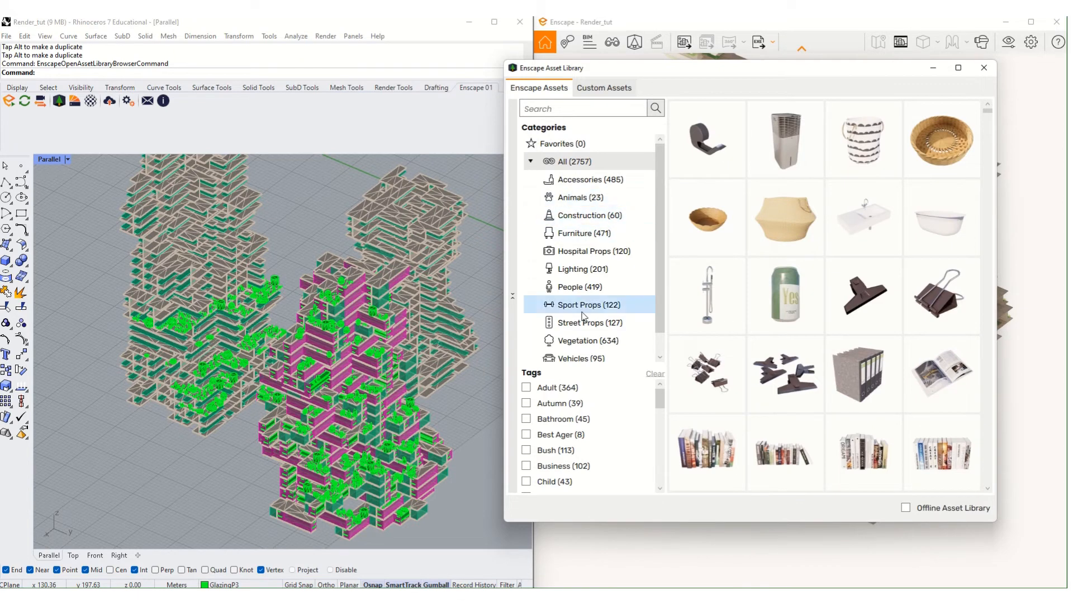
scroll(559, 447, "down", 3)
left_click(582, 106)
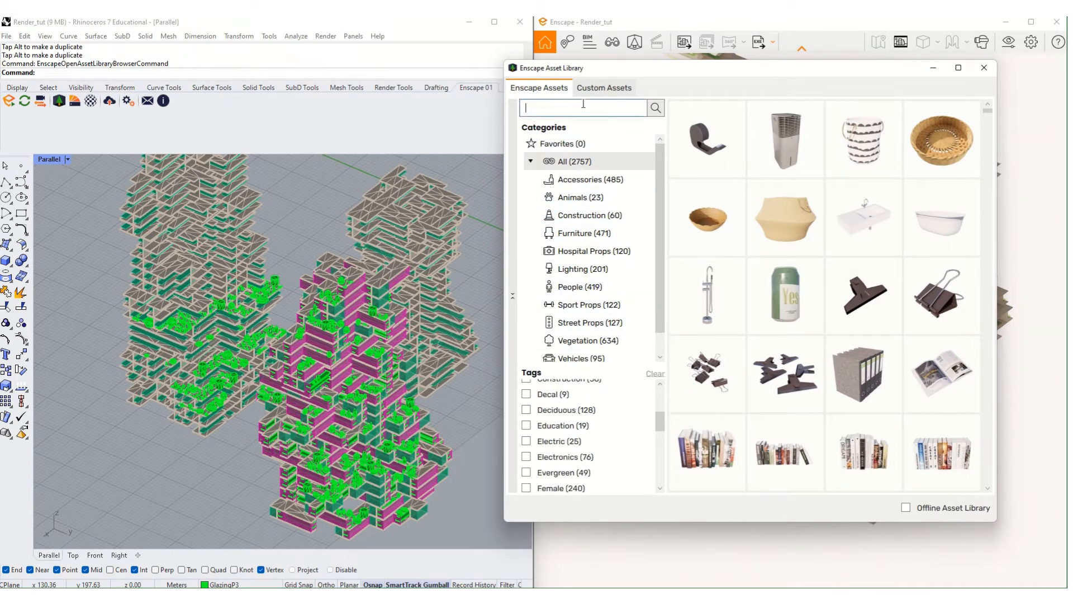
type("bush")
key("Return")
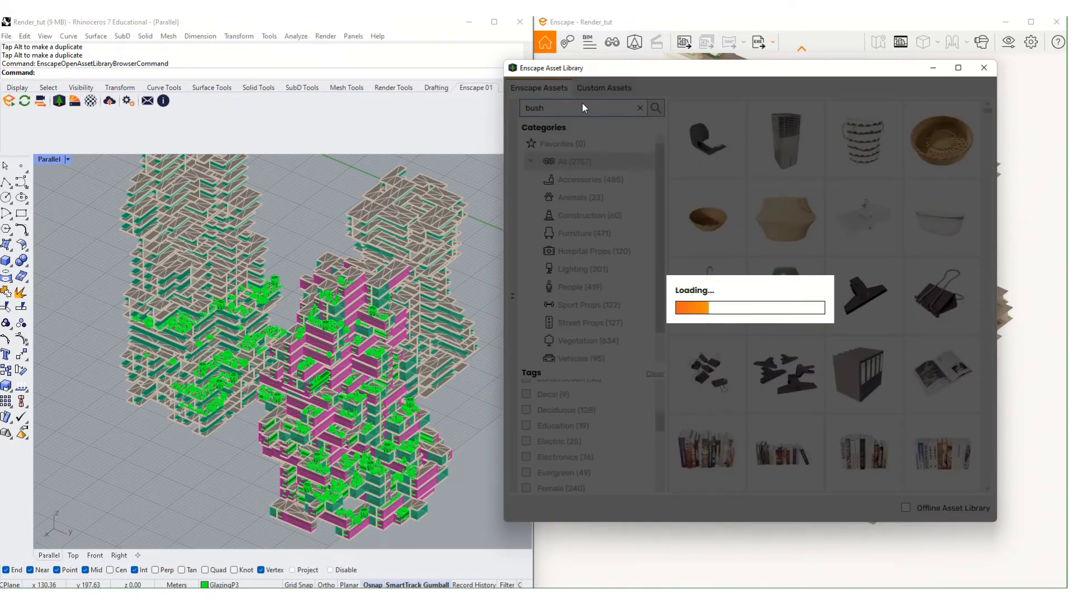
mouse_move(898, 371)
scroll(882, 395, "down", 1)
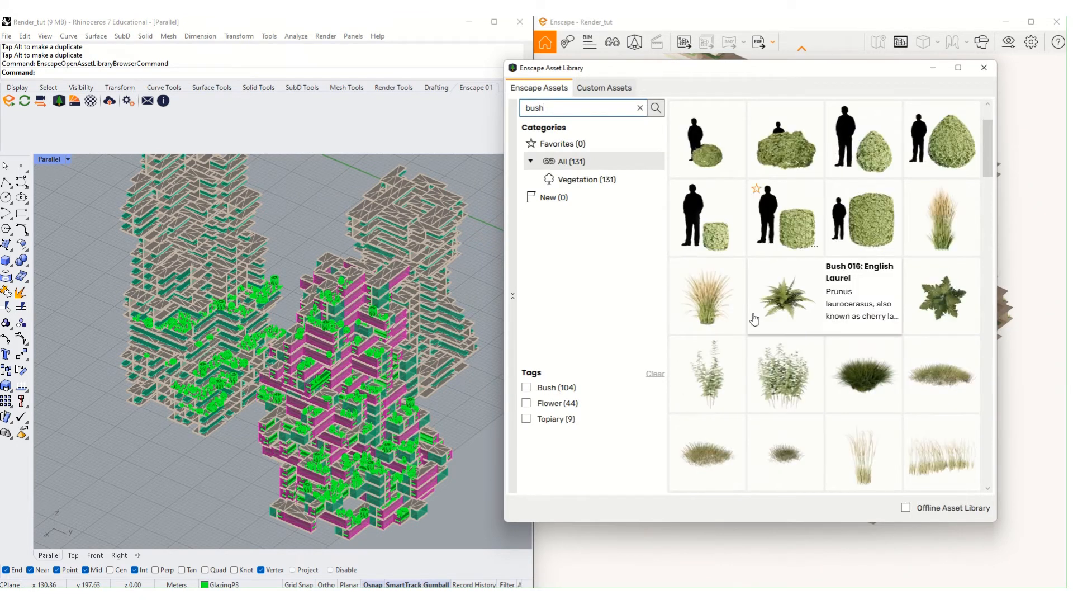
mouse_move(857, 389)
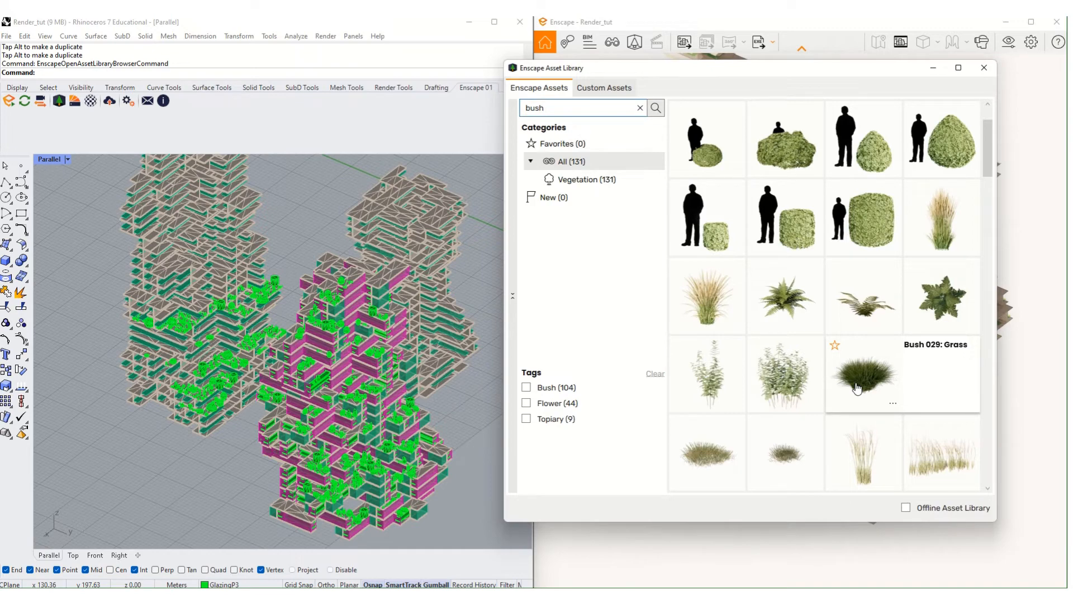
left_click(856, 389)
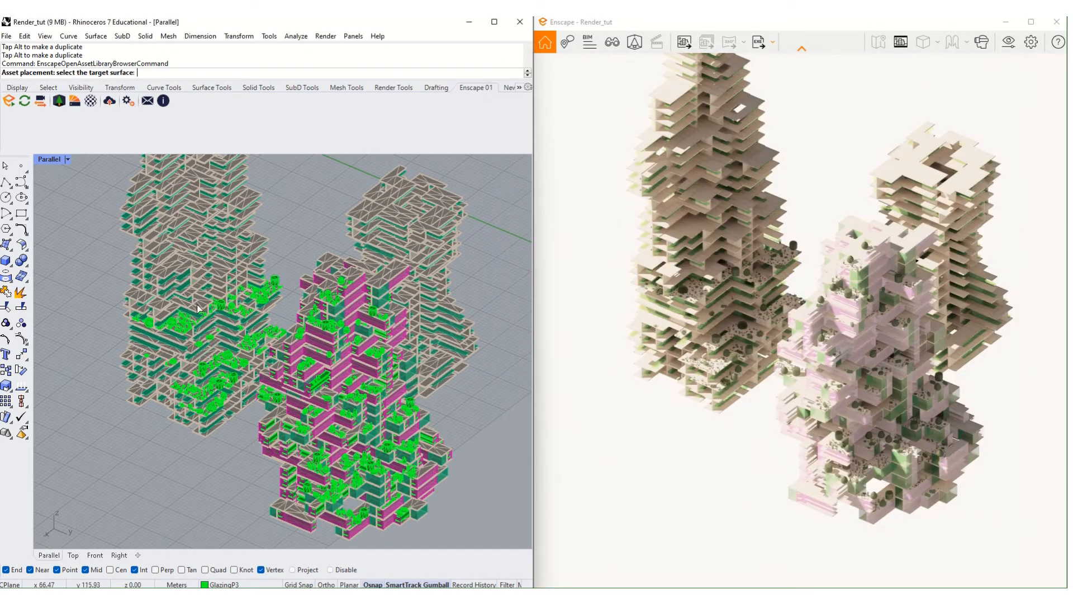
- Pan across the towers and cancel the pending asset placement
scroll(162, 488, "up", 3)
scroll(162, 488, "up", 10)
scroll(230, 477, "down", 16)
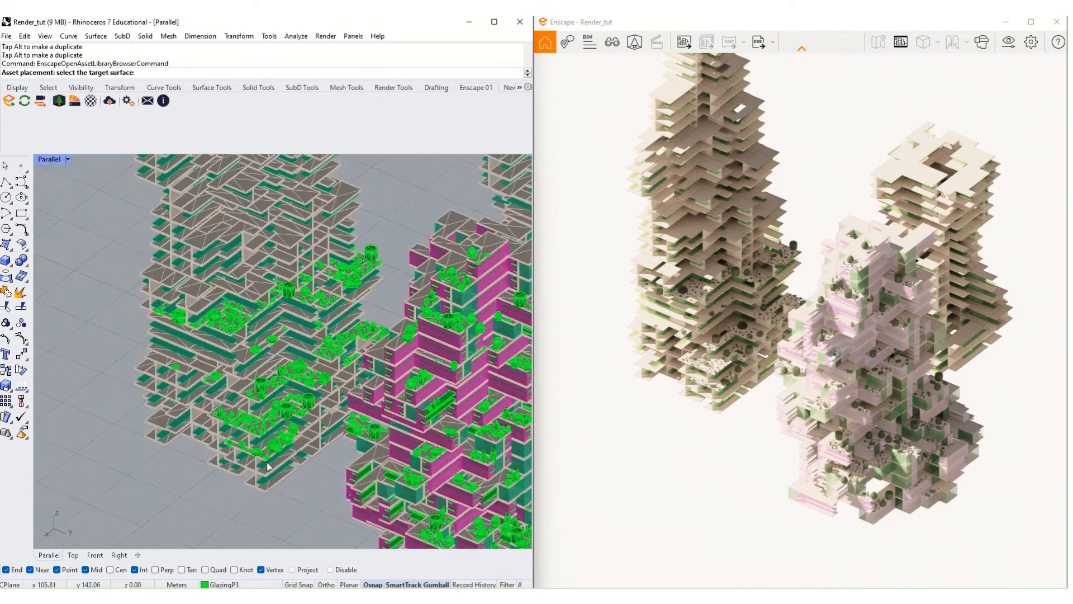
right_click_drag(336, 450, 336, 408)
scroll(249, 374, "up", 8)
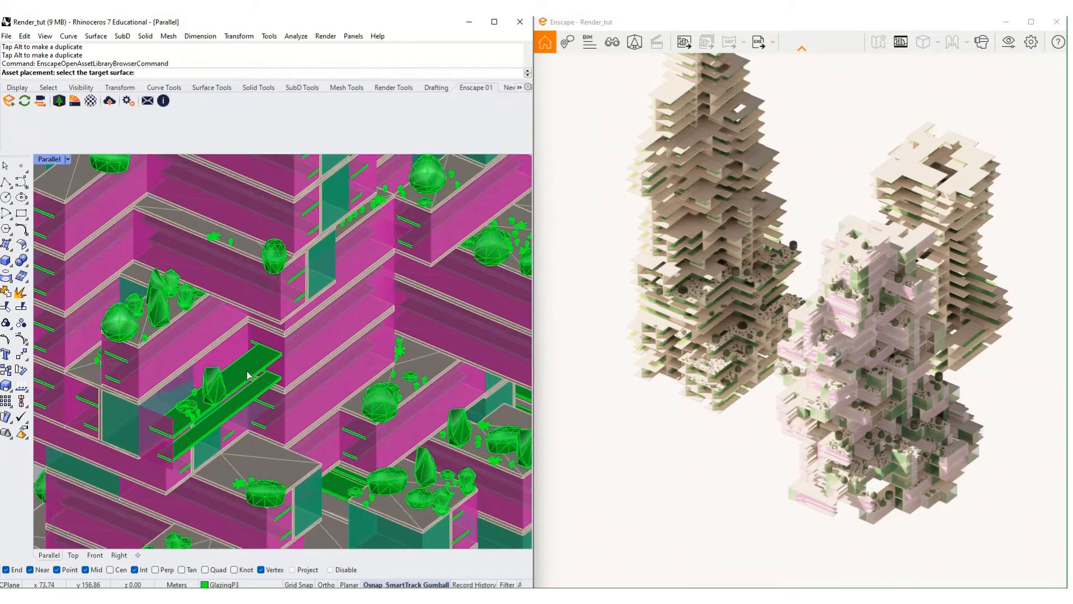
key("Escape")
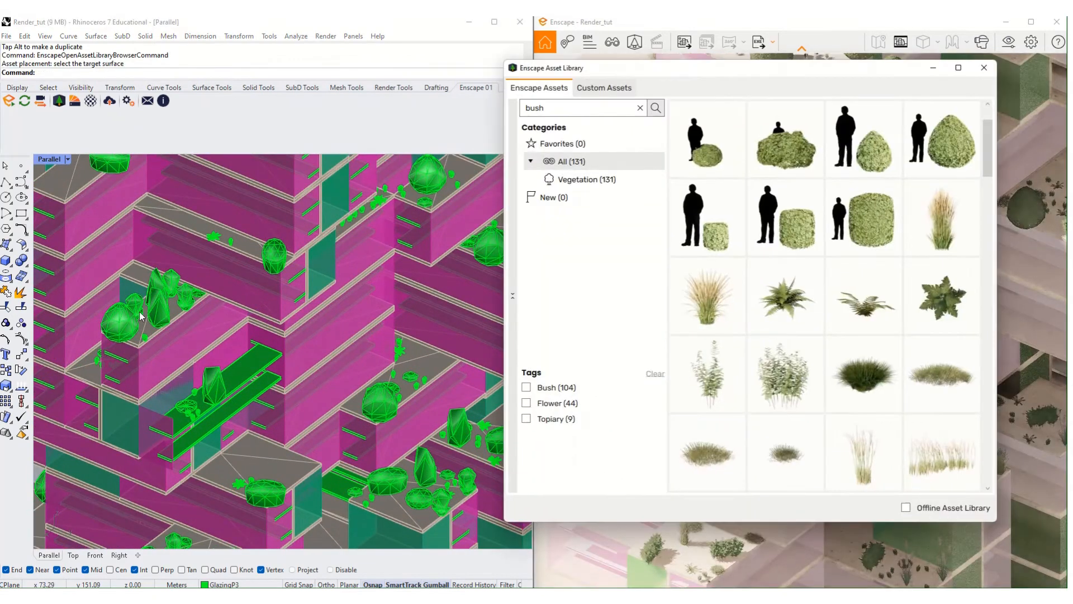
- Draw a four-corner surface on the ground, then undo it because it came out twisted
left_click(6, 244)
scroll(299, 378, "up", 4)
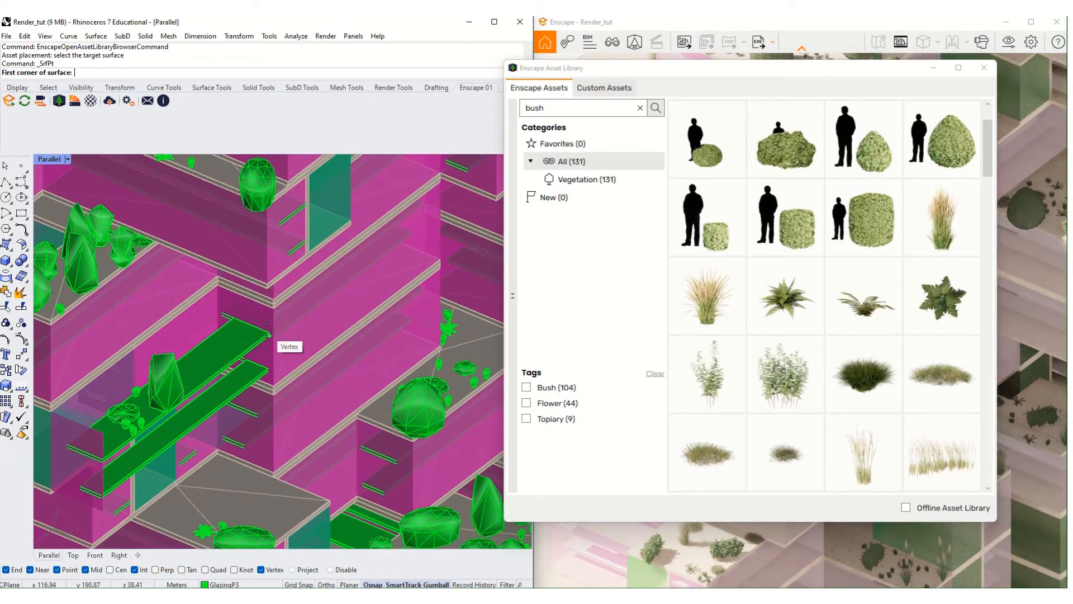
scroll(266, 338, "down", 2)
scroll(266, 337, "down", 6)
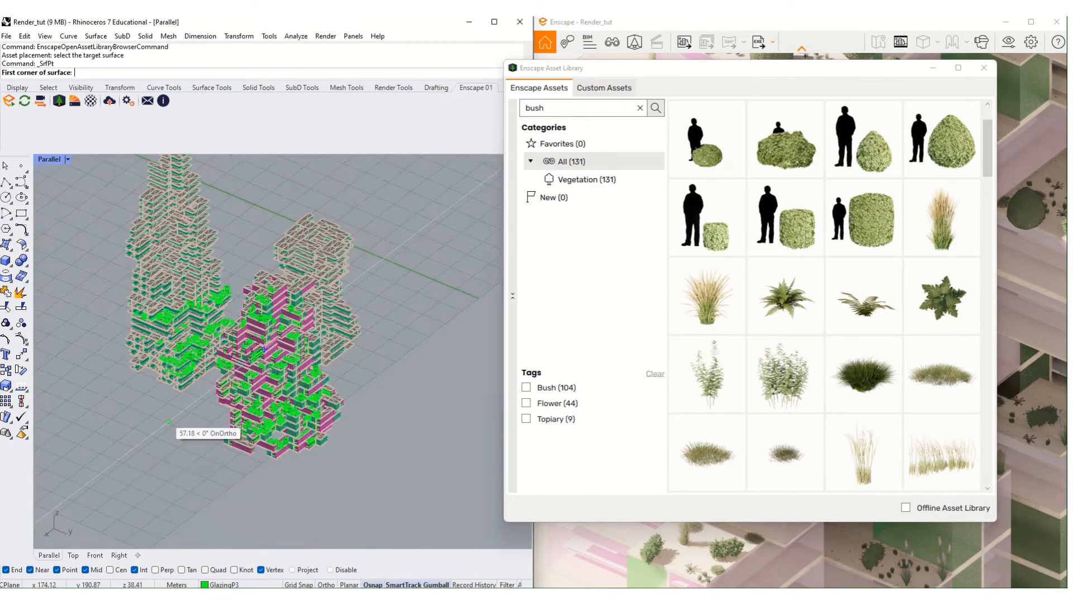
scroll(179, 433, "up", 2)
left_click(157, 478)
left_click(247, 409)
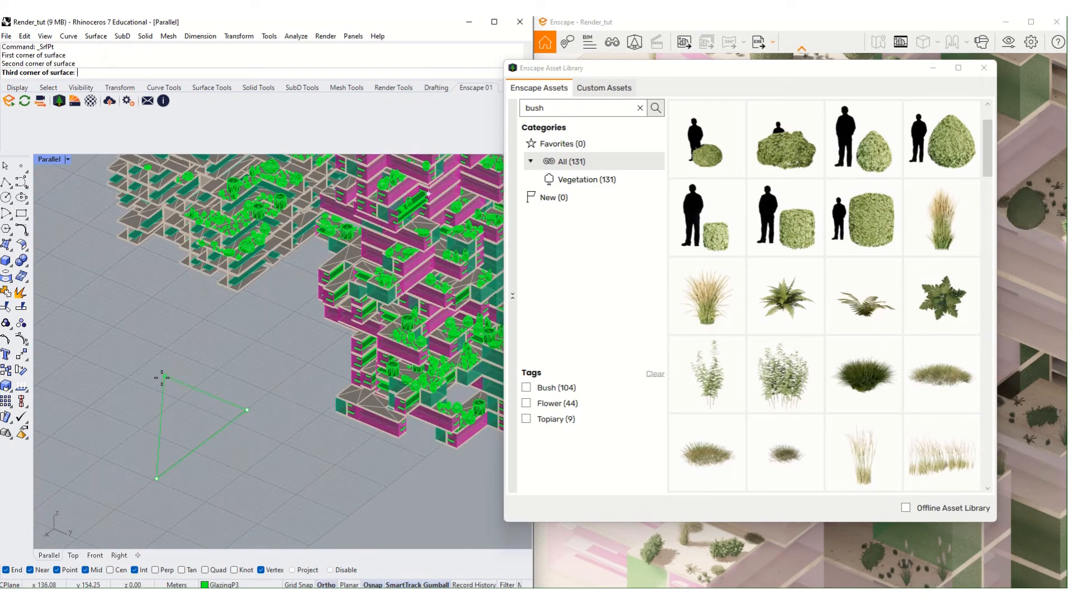
left_click(165, 375)
left_click(91, 456)
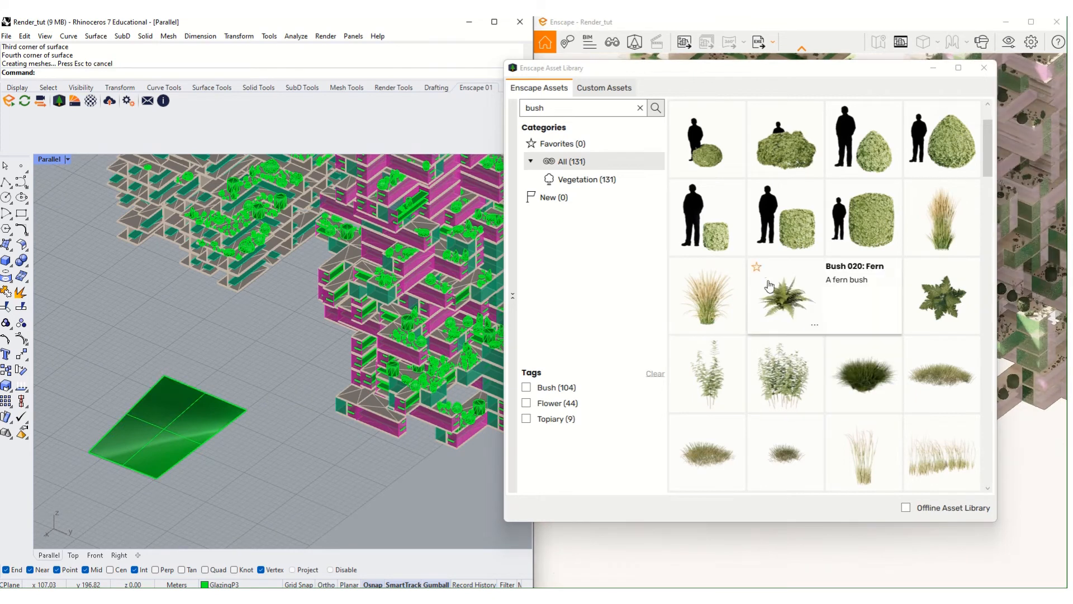
right_click_drag(125, 447, 133, 412)
key("ctrl+z")
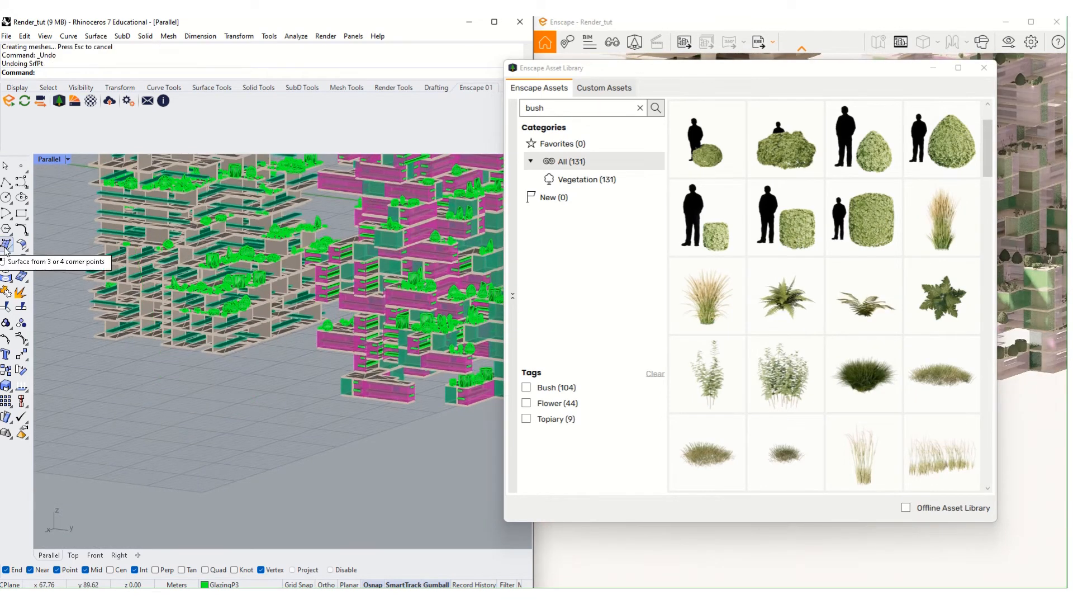
- Draw a flat rectangular plane on the ground and drop Bush 029: Grass onto it
left_click(9, 251)
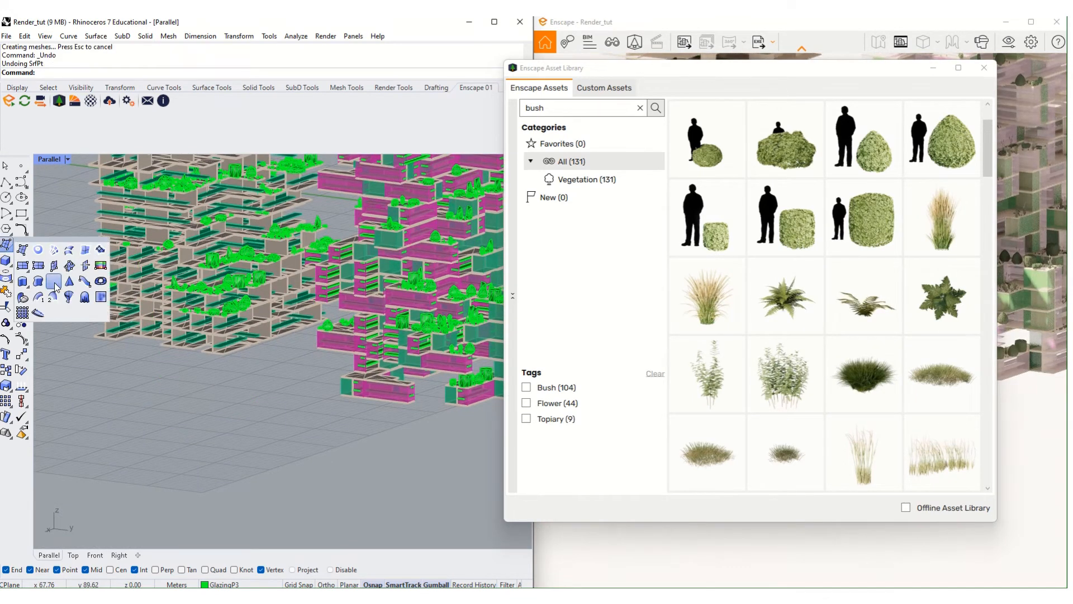
left_click(23, 265)
left_click(172, 412)
left_click(235, 431)
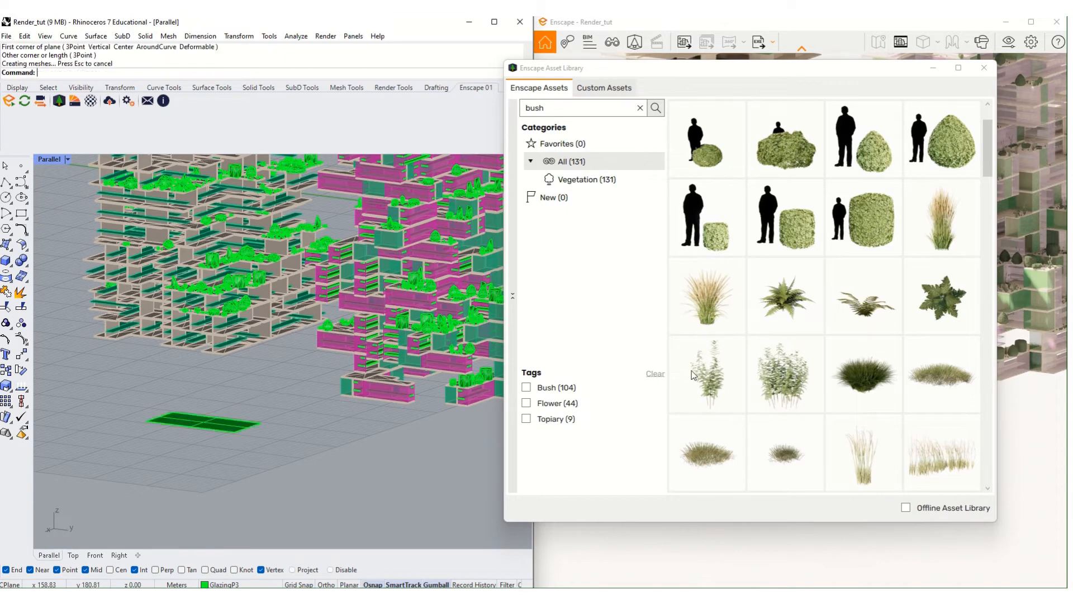
mouse_move(874, 386)
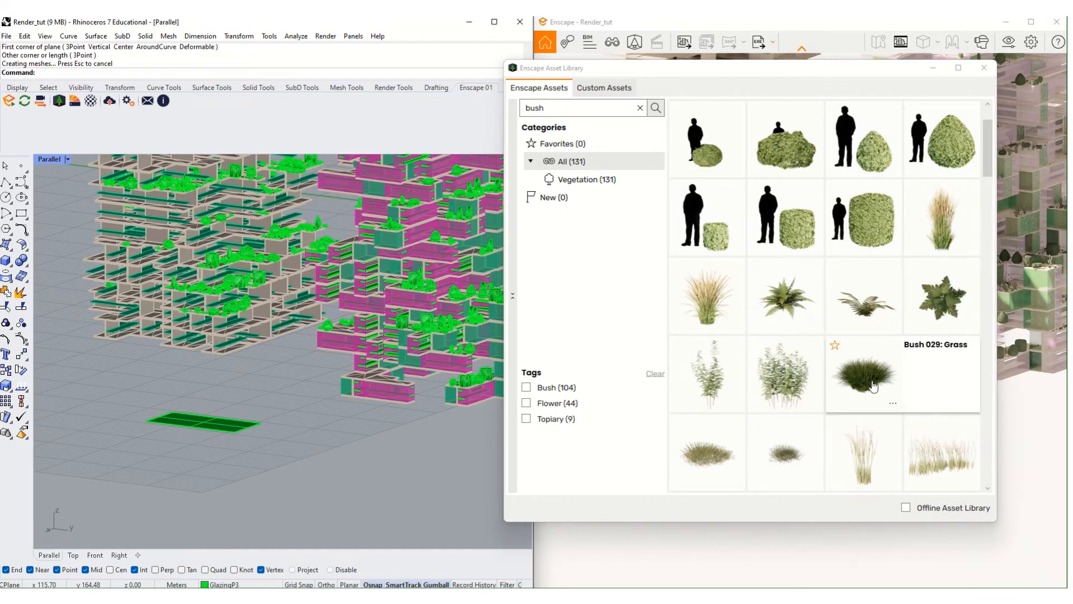
left_click(230, 426)
left_click(250, 475)
scroll(231, 434, "up", 6)
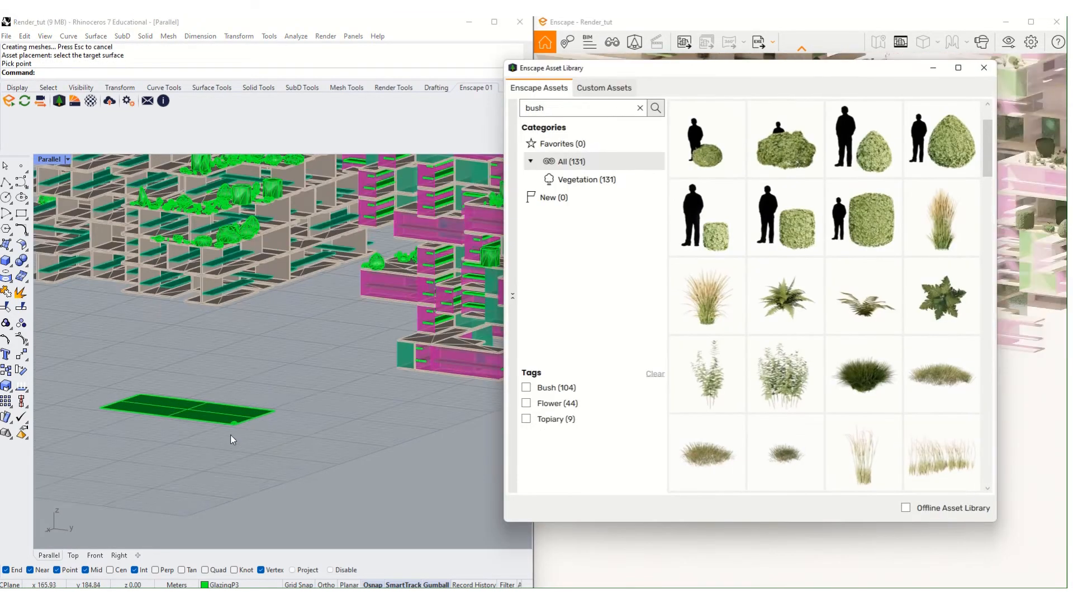
- Move the grass bush onto the green planter shelf and close the asset library
left_click(252, 439)
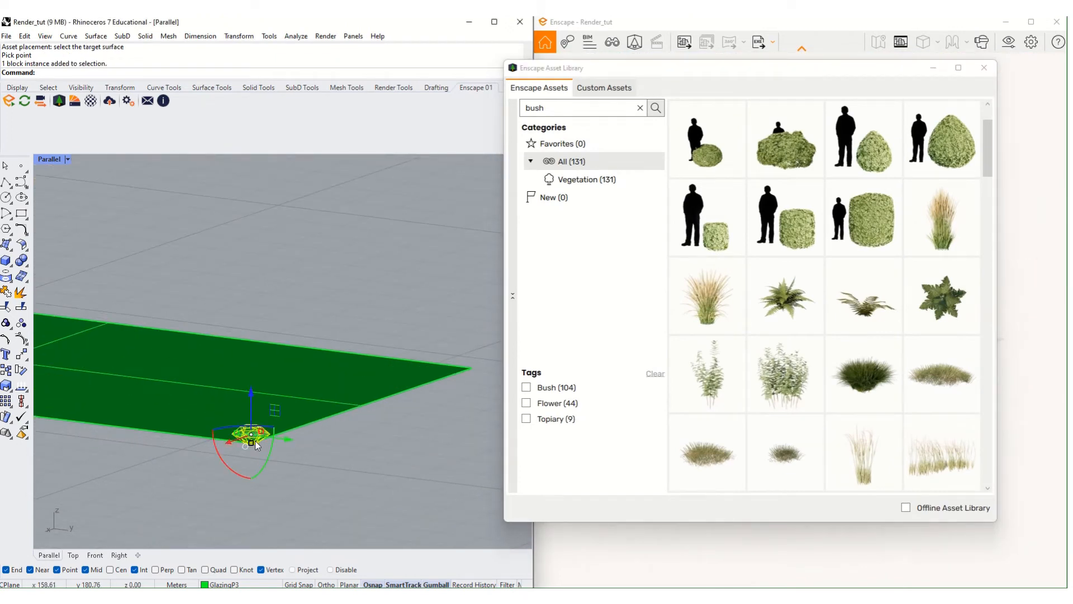
key("Return")
left_click(250, 448)
scroll(250, 447, "down", 8)
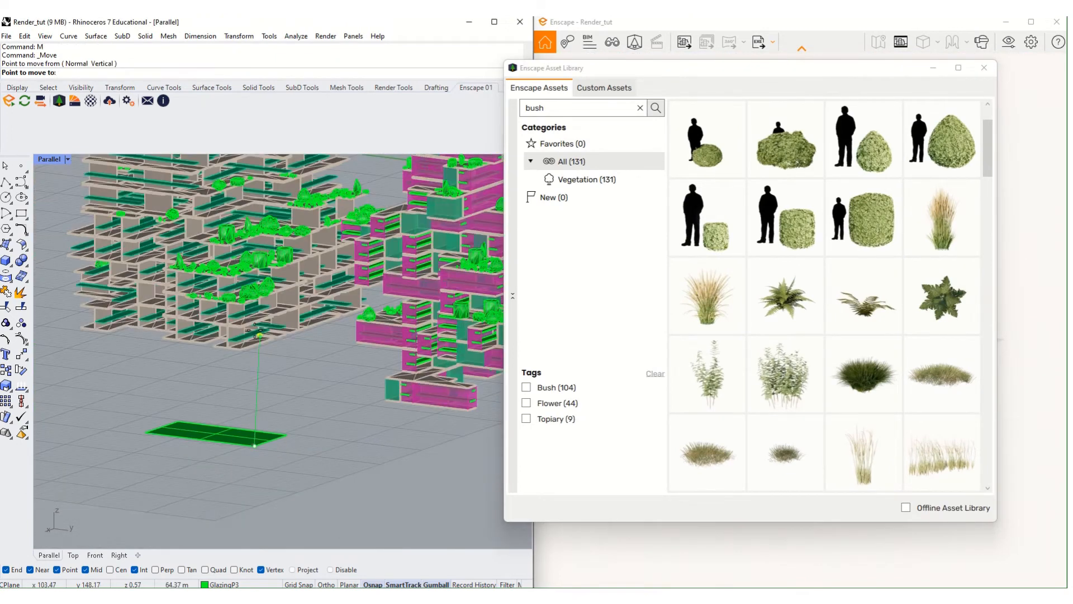
scroll(227, 385, "up", 8)
left_click(188, 385)
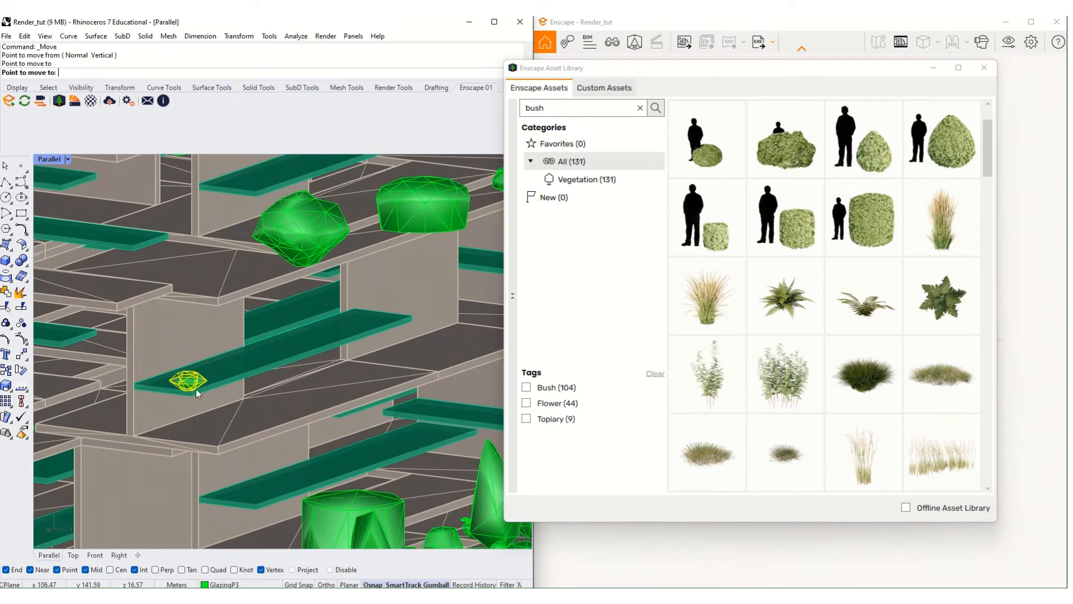
key("Return")
key("Escape")
key("Escape")
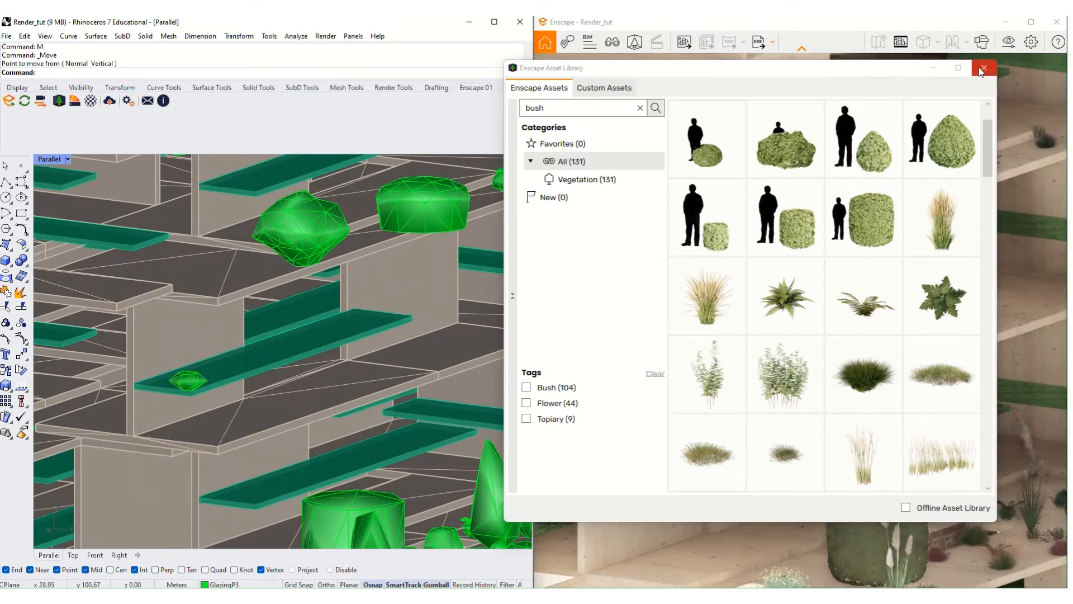
left_click(866, 29)
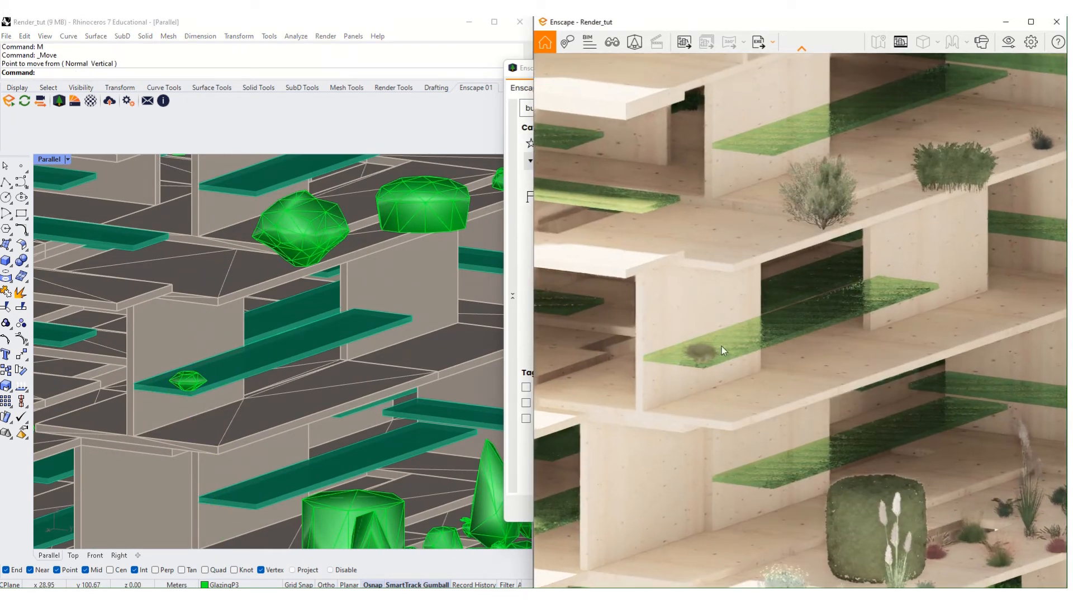
scroll(211, 395, "down", 4)
right_click_drag(209, 397, 265, 415)
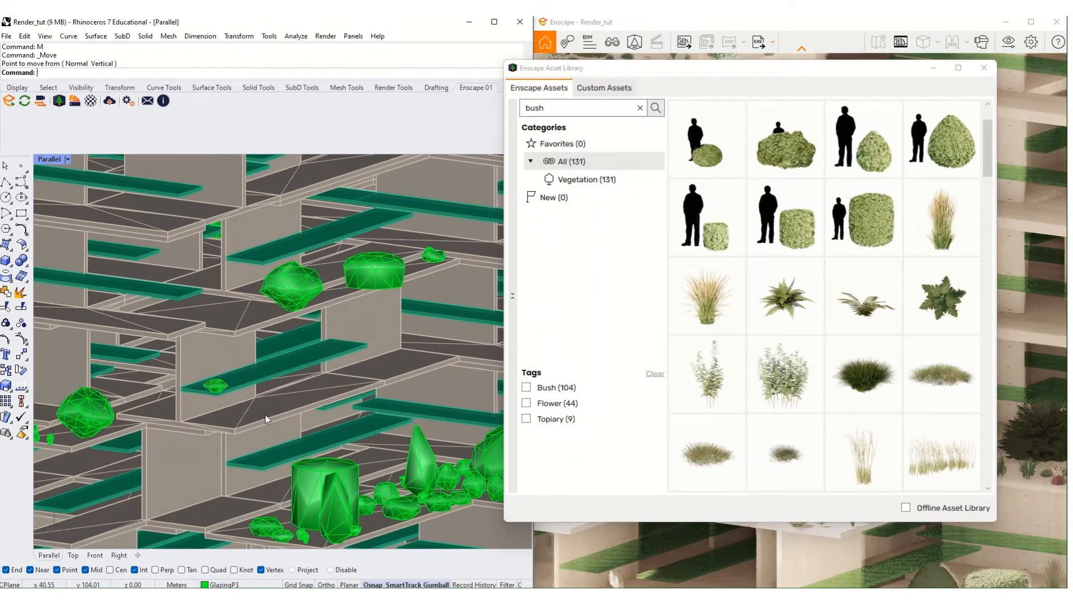
- Clear the bush search, filter the library to Furniture, and pick Armchair 009
left_click(640, 107)
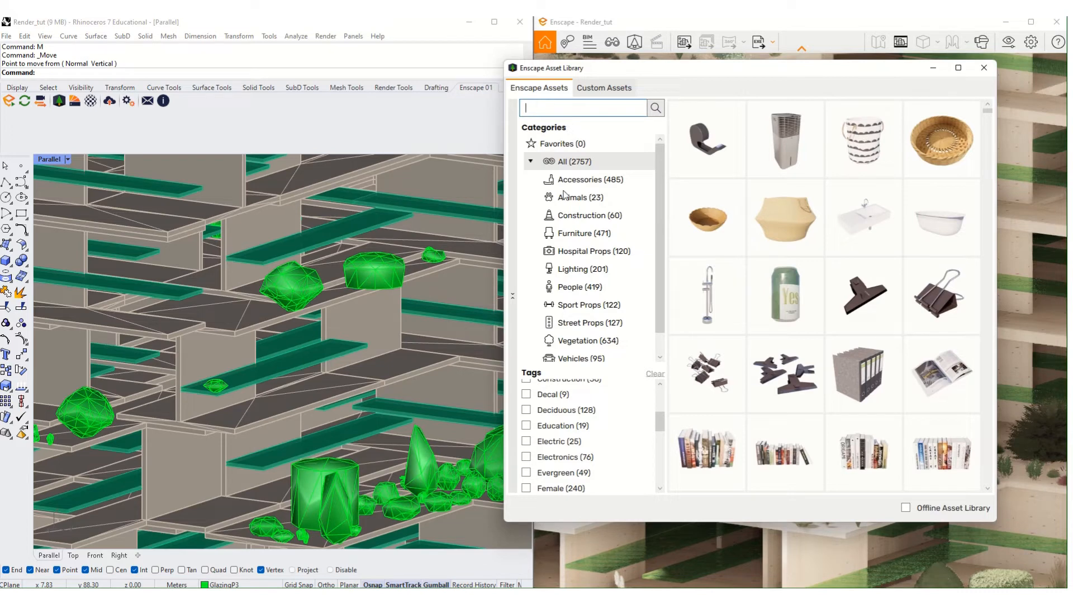
left_click(586, 233)
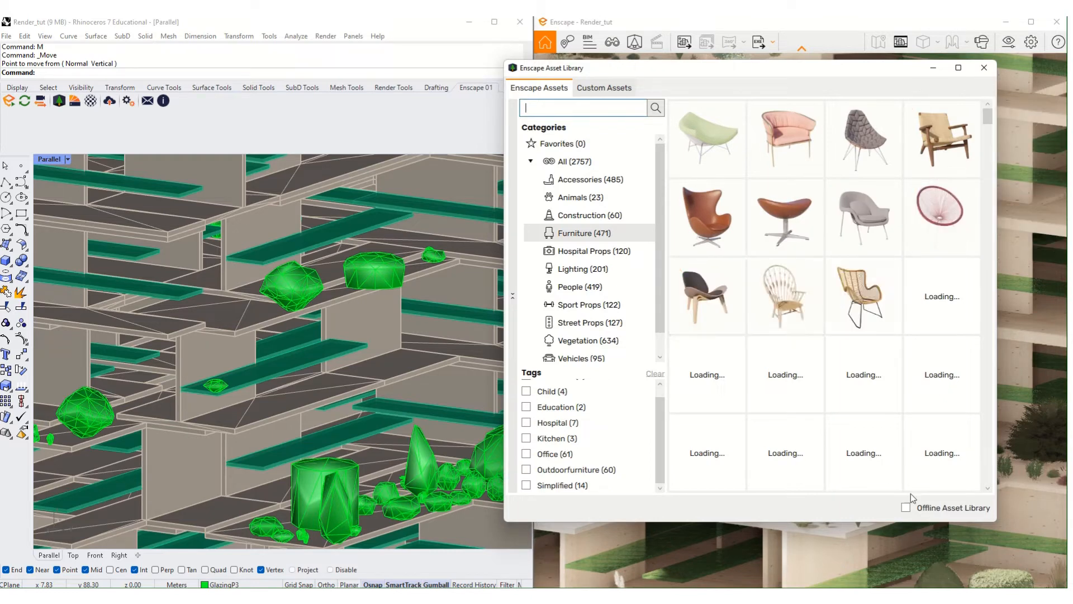
scroll(904, 425, "down", 1)
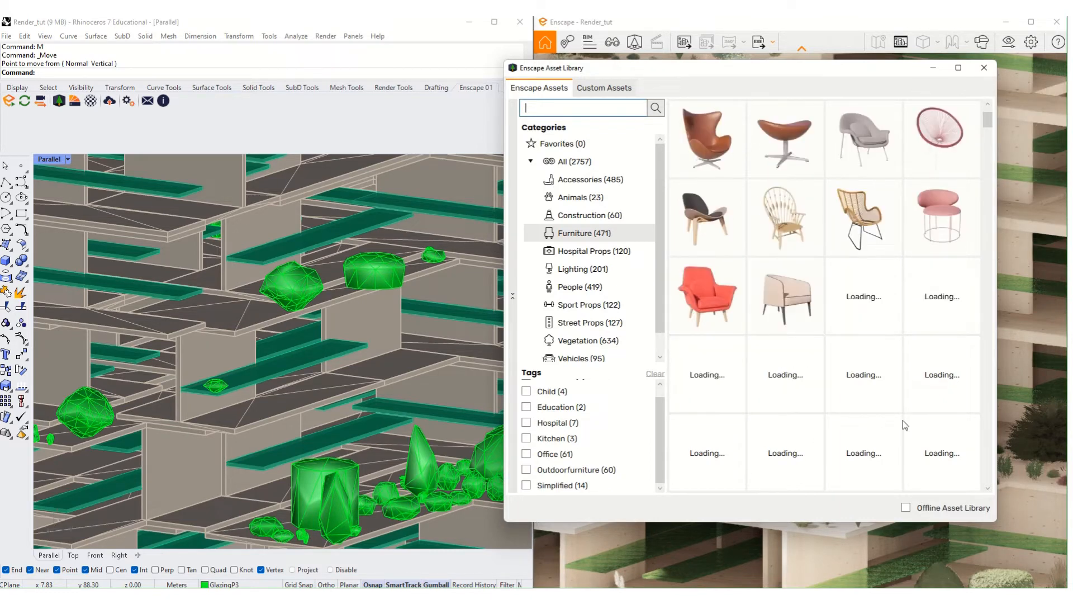
scroll(816, 245, "down", 1)
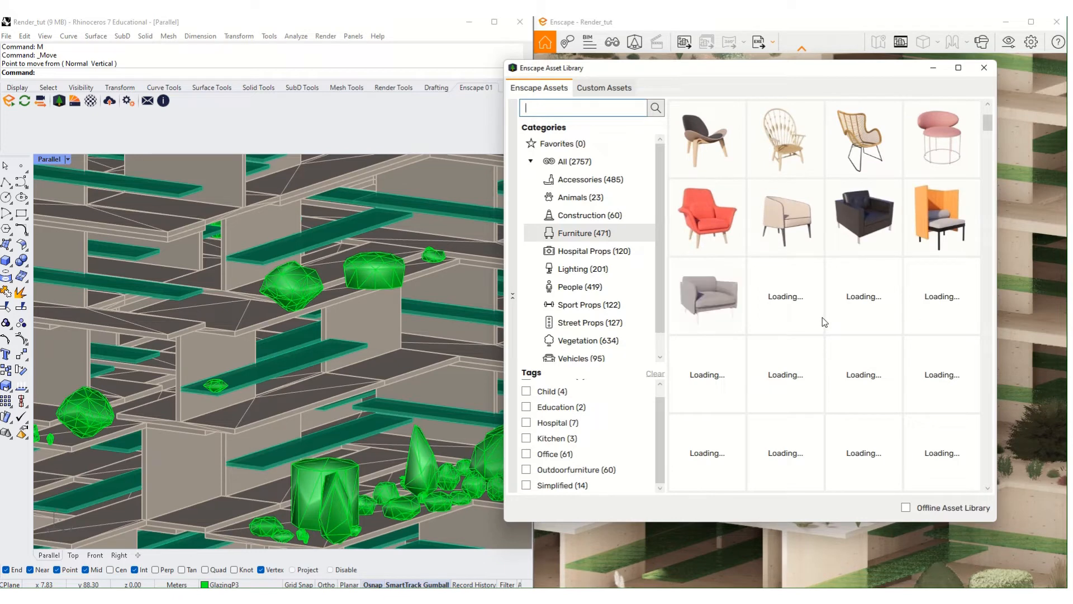
scroll(824, 322, "down", 1)
scroll(824, 323, "up", 2)
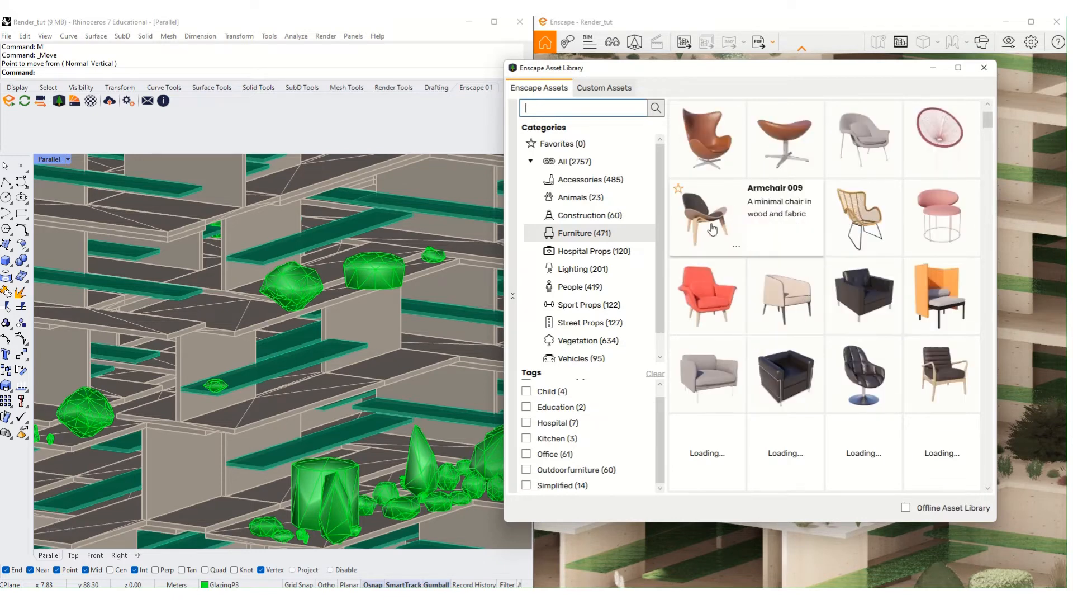
left_click(786, 220)
scroll(381, 342, "down", 6)
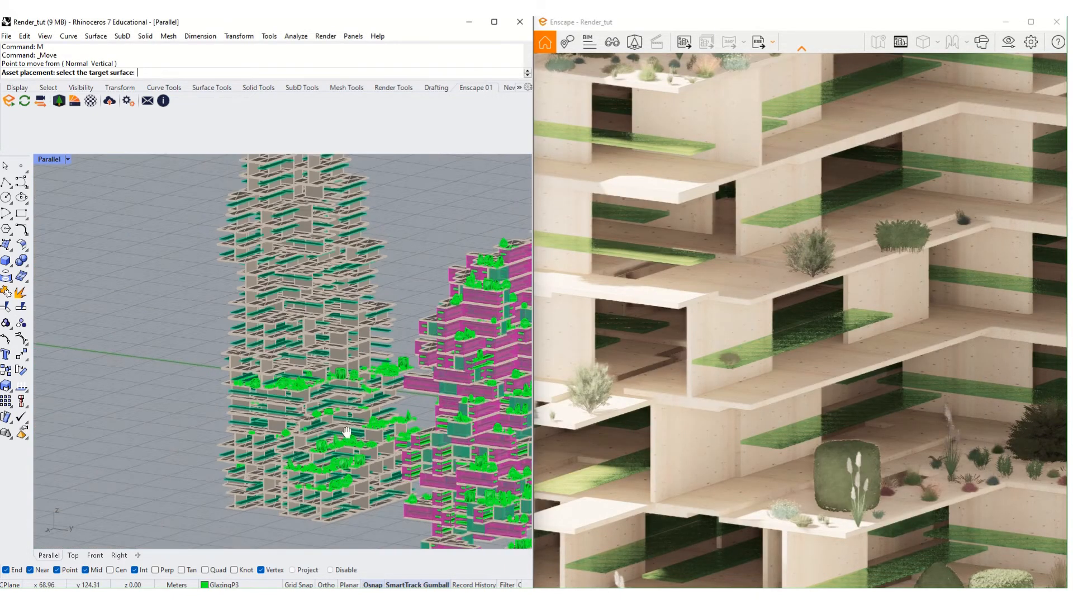
- Place Armchair 009 on the helper plane and dismiss the reopened asset library
left_click(328, 461)
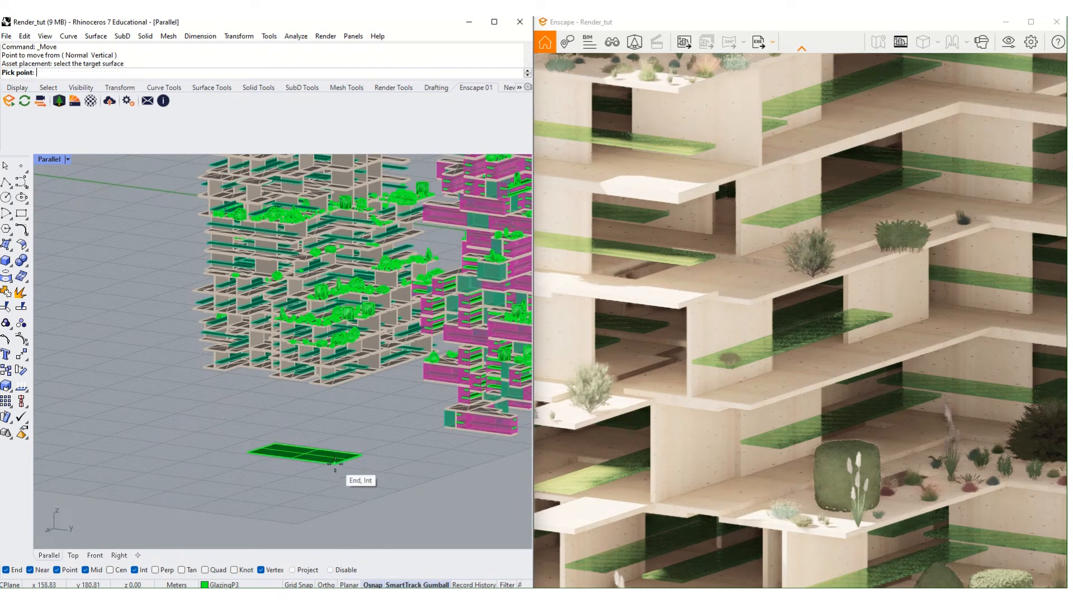
left_click(336, 463)
scroll(336, 465, "up", 2)
type("M")
key("Return")
scroll(334, 463, "up", 3)
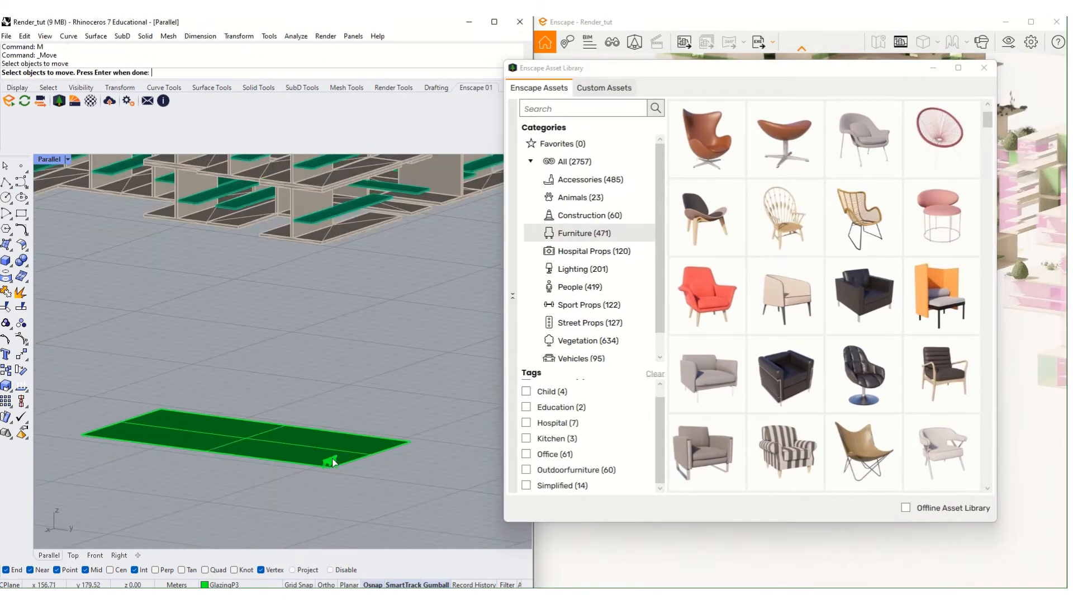
left_click(333, 461)
left_click(984, 68)
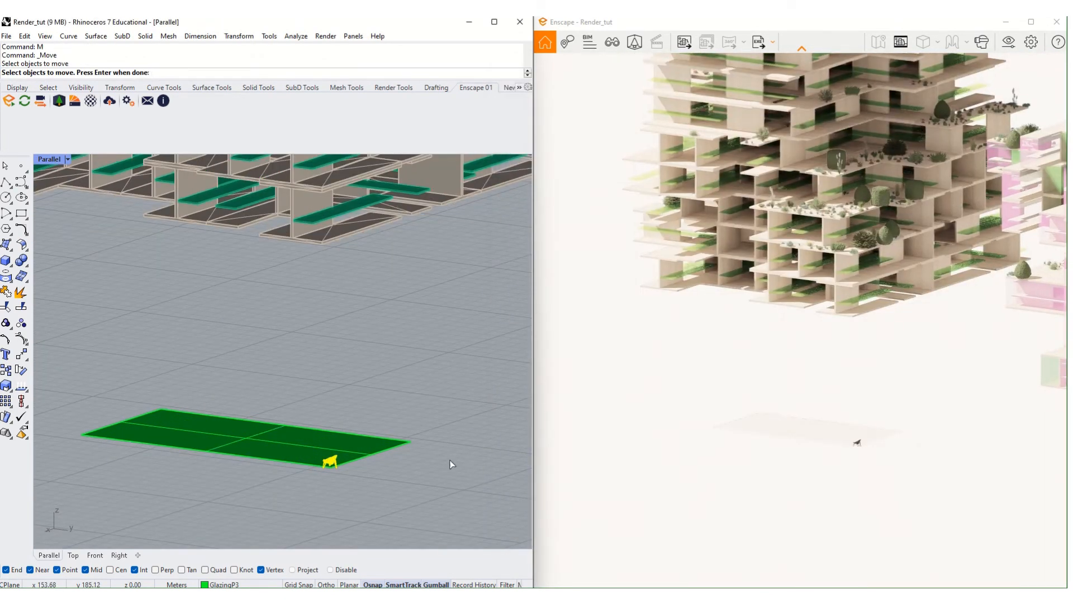
scroll(324, 467, "up", 5)
- Move the chair from its corner vertex onto a vertex of a tower slab
type("M")
key("Return")
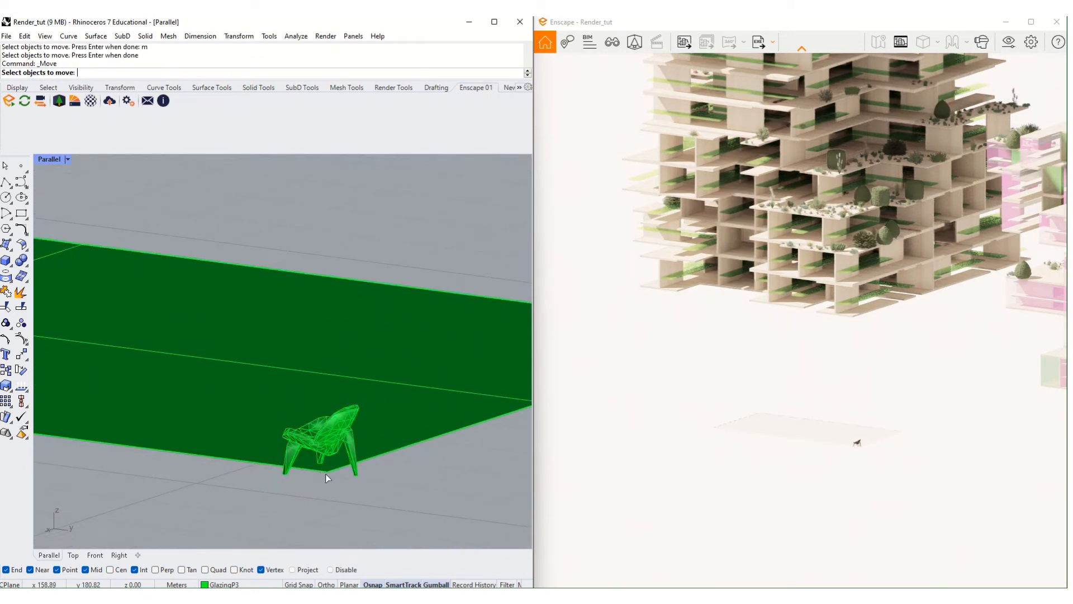
left_click(326, 444)
key("Return")
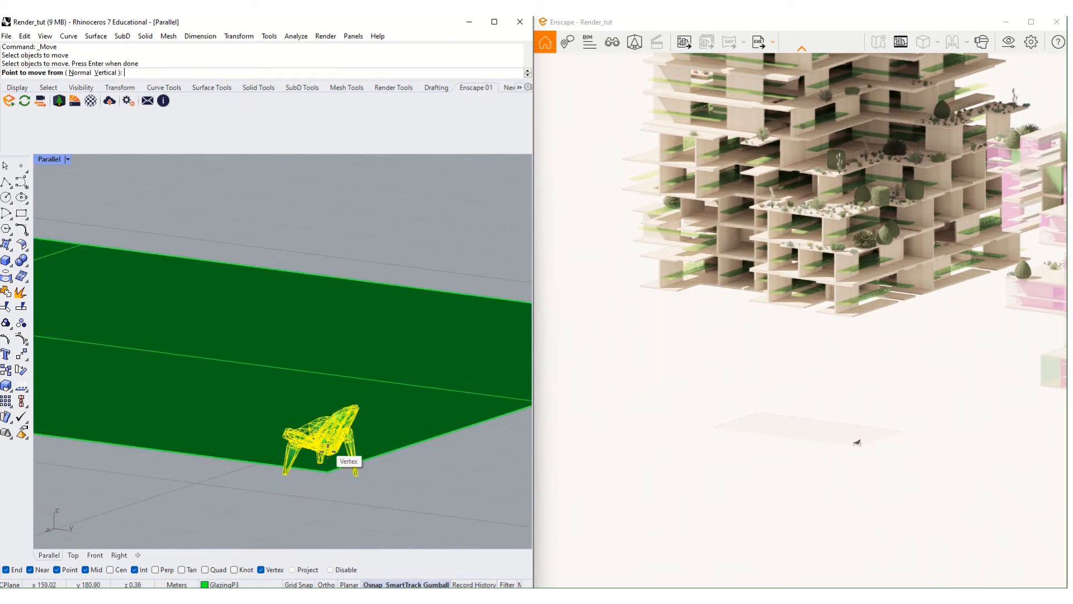
left_click(328, 469)
scroll(328, 470, "down", 5)
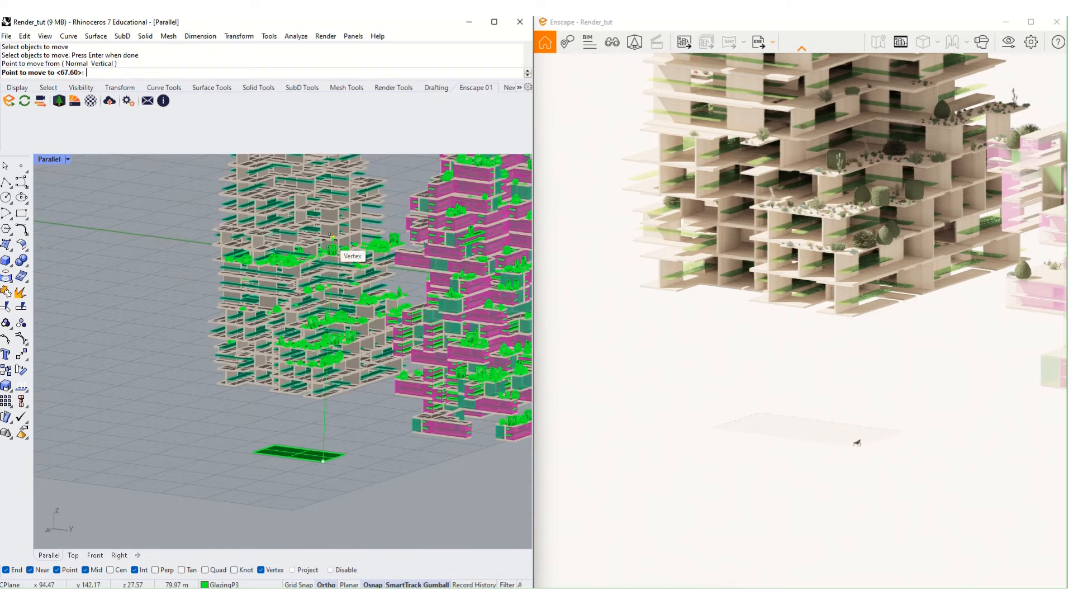
scroll(338, 330, "up", 6)
left_click(371, 327)
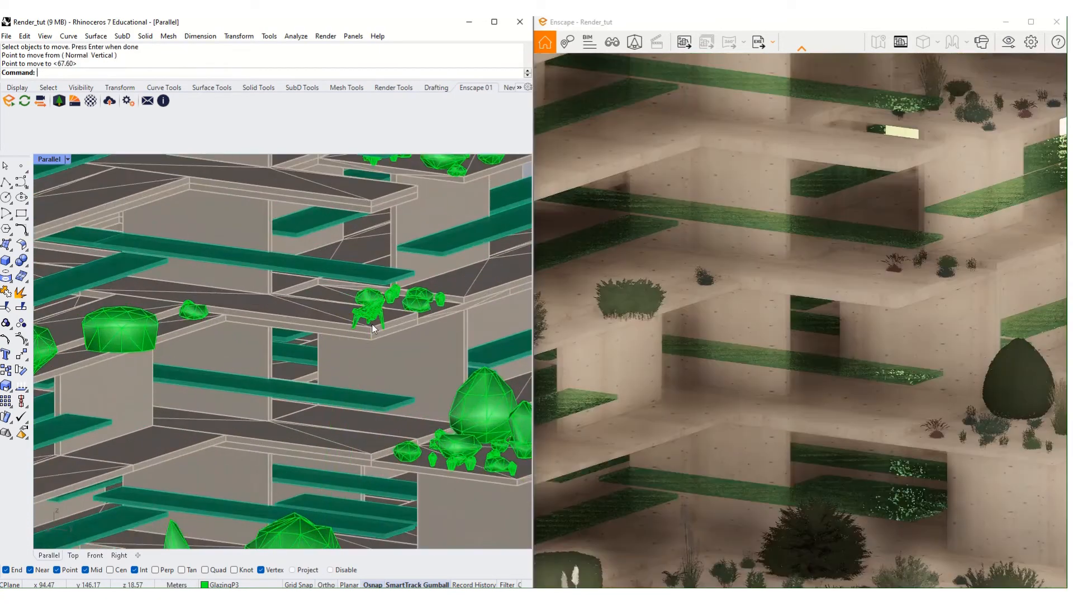
scroll(371, 313, "up", 4)
- Rotate the chair with the gumball so it faces along the slab
left_click(378, 289)
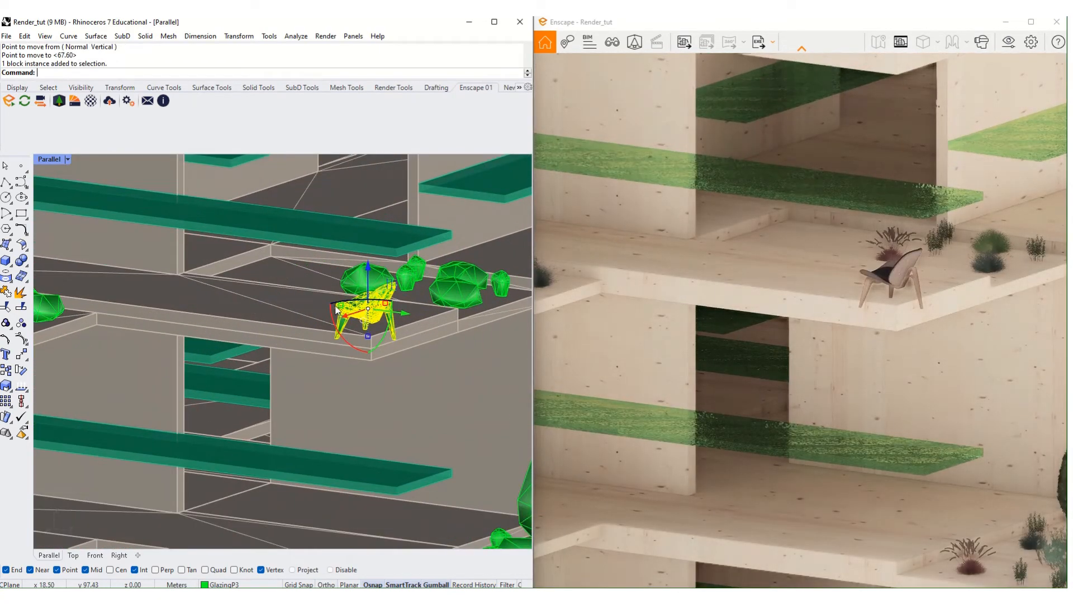
left_click_drag(378, 302, 332, 302)
left_click(380, 307)
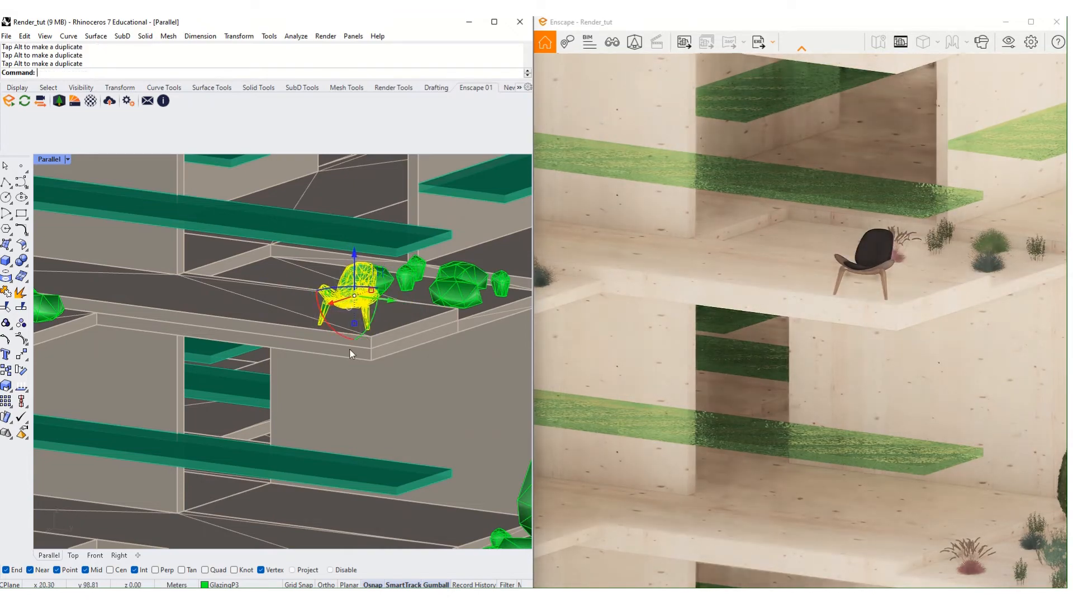
key("Escape")
scroll(318, 326, "down", 6)
scroll(384, 332, "down", 8)
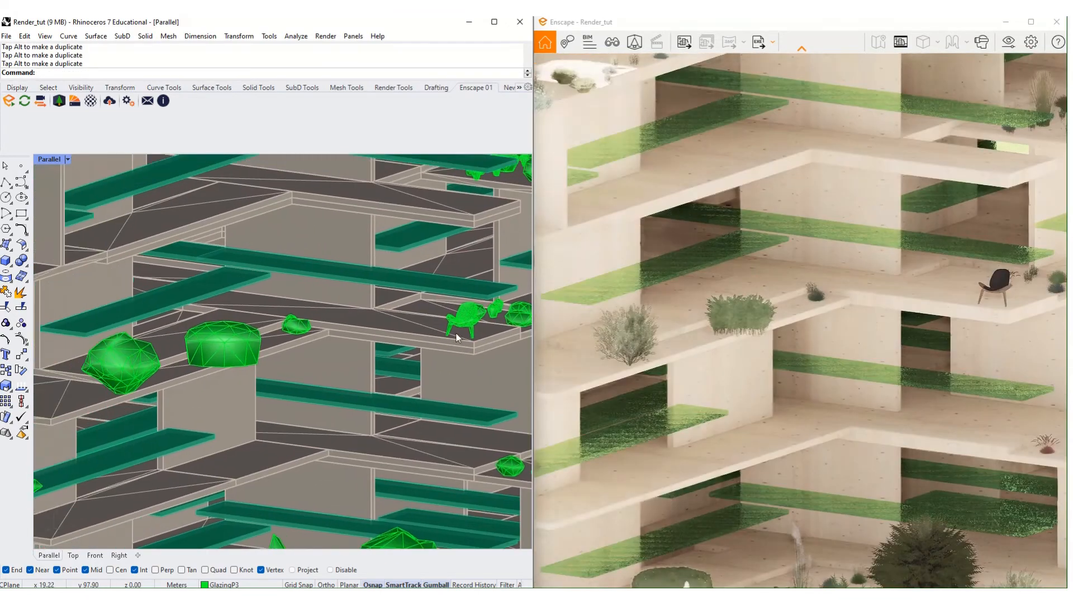
scroll(456, 334, "down", 10)
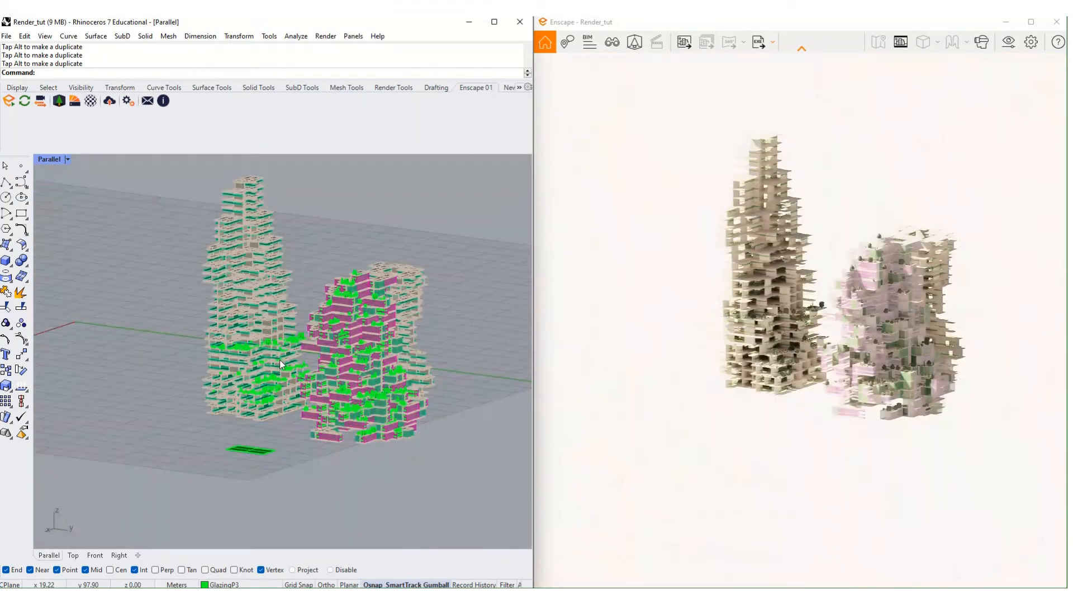
scroll(249, 378, "up", 15)
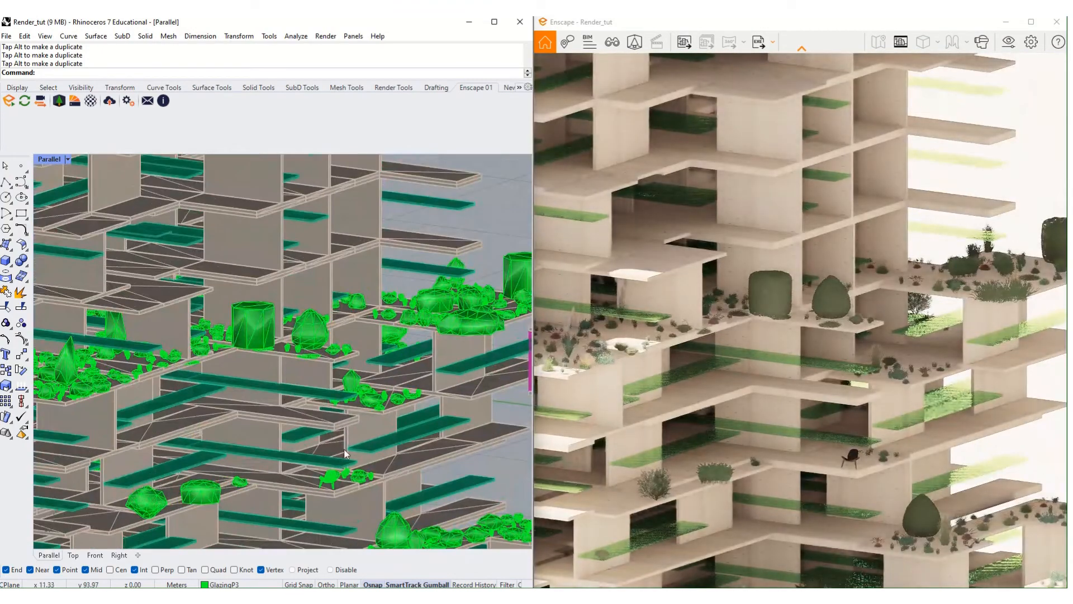
- Delete the small green placement plane left below the towers
right_click_drag(344, 448, 351, 325)
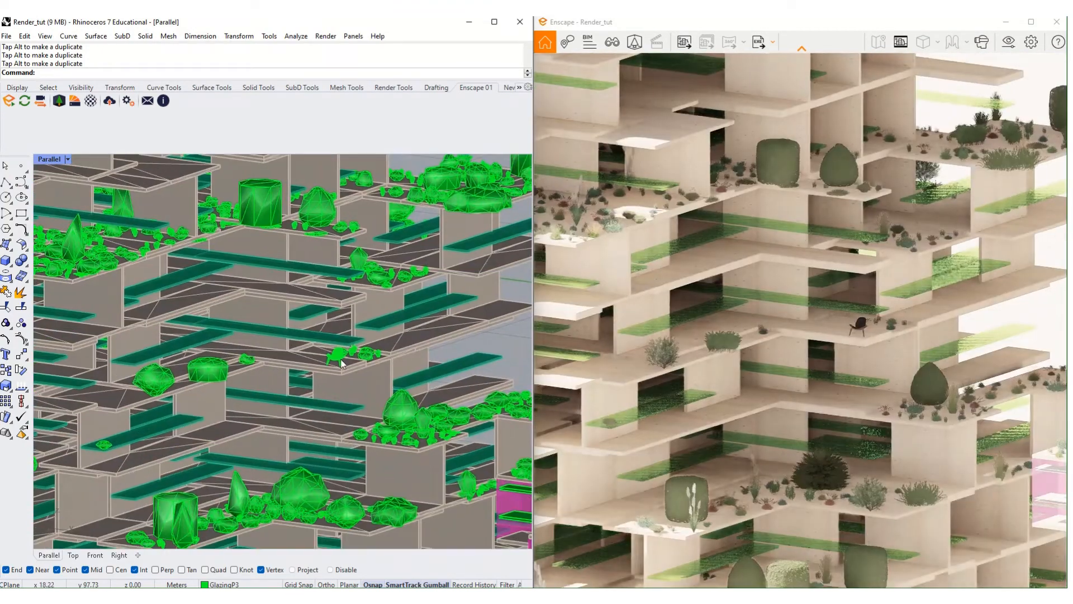
scroll(355, 332, "down", 12)
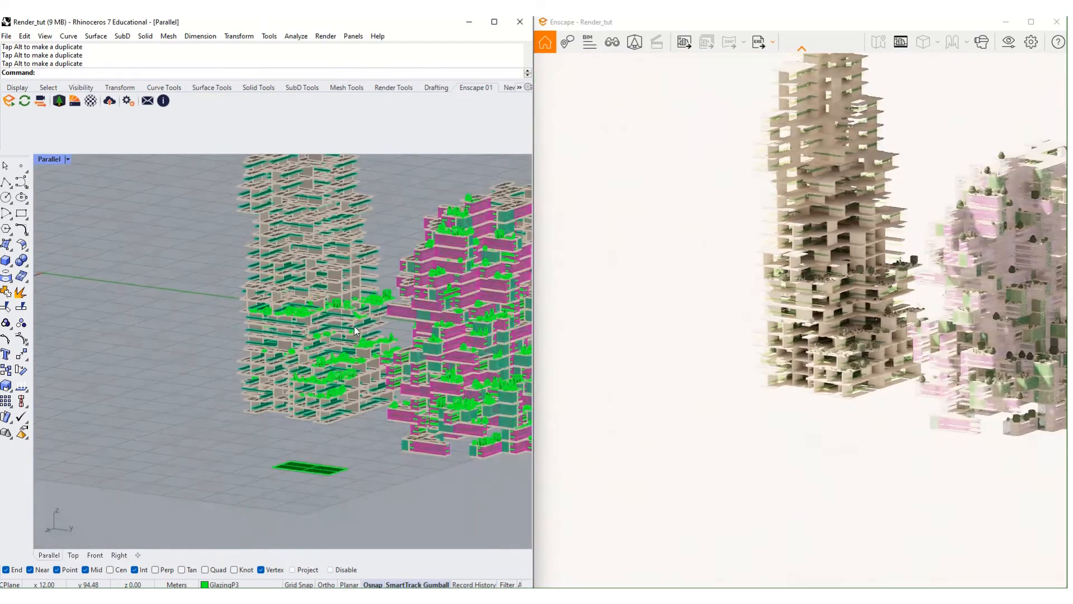
scroll(361, 334, "down", 6)
scroll(305, 405, "up", 7)
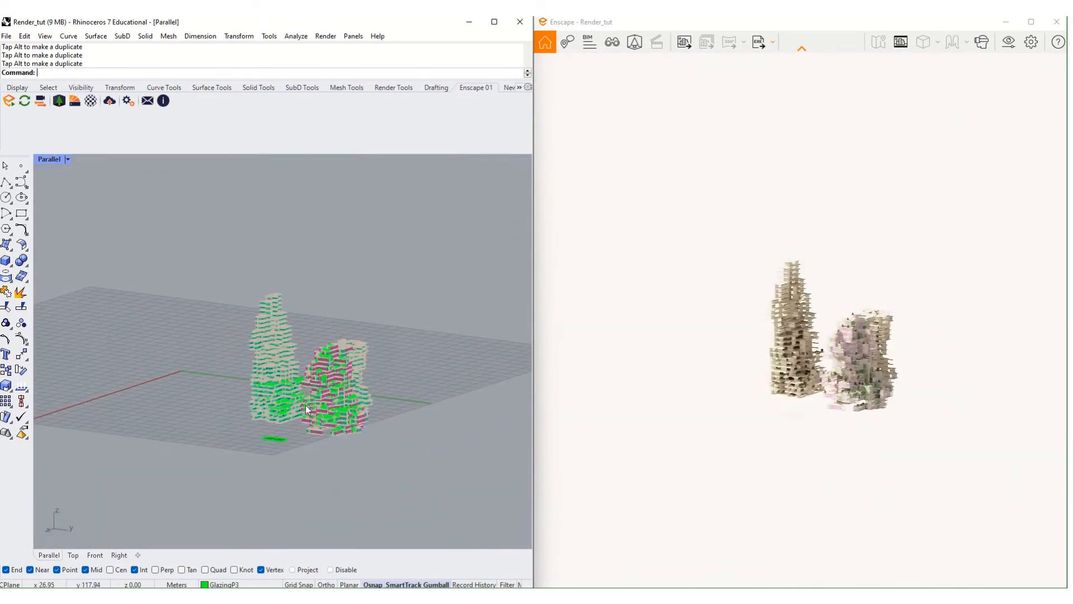
left_click(236, 426)
key("Delete")
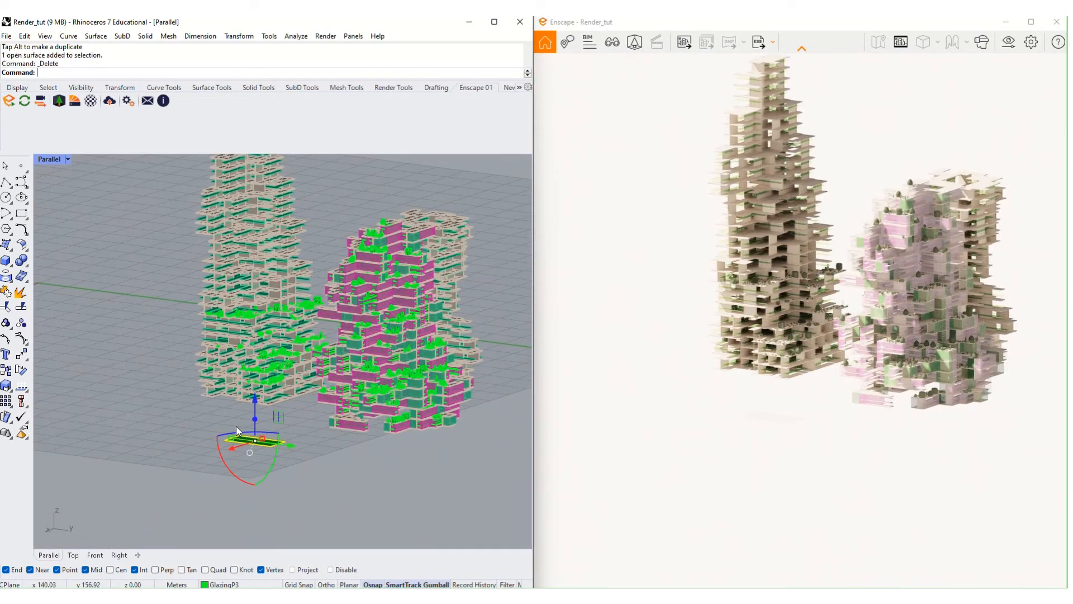
scroll(250, 367, "up", 5)
scroll(250, 367, "down", 5)
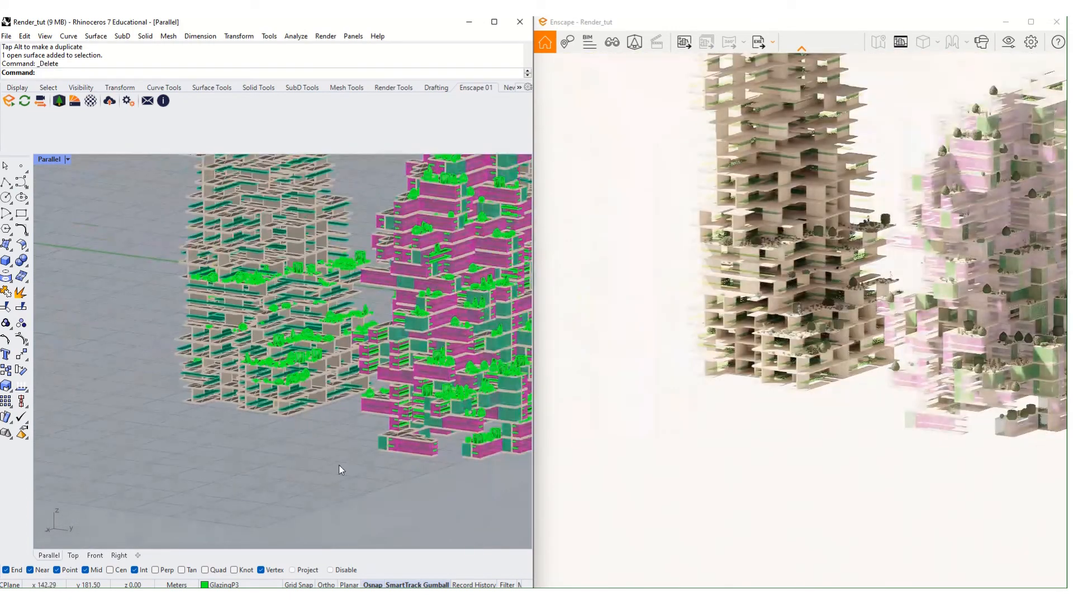
right_click_drag(339, 465, 308, 455)
- Open Layers and select the GlazingP3 layer's objects, then clear the selection
type("La")
key("Return")
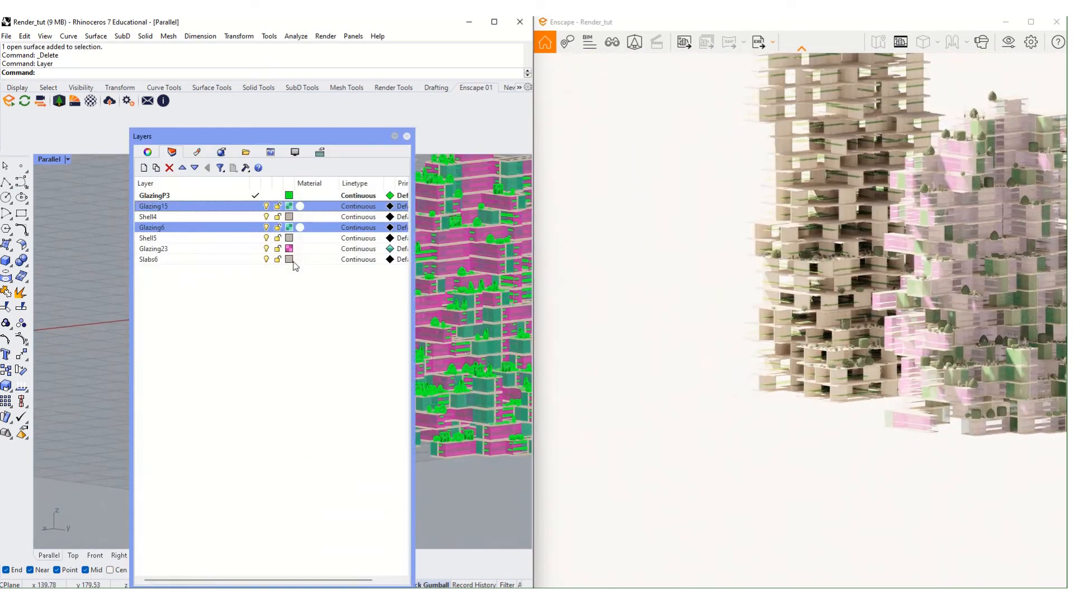
left_click(201, 197)
right_click(201, 197)
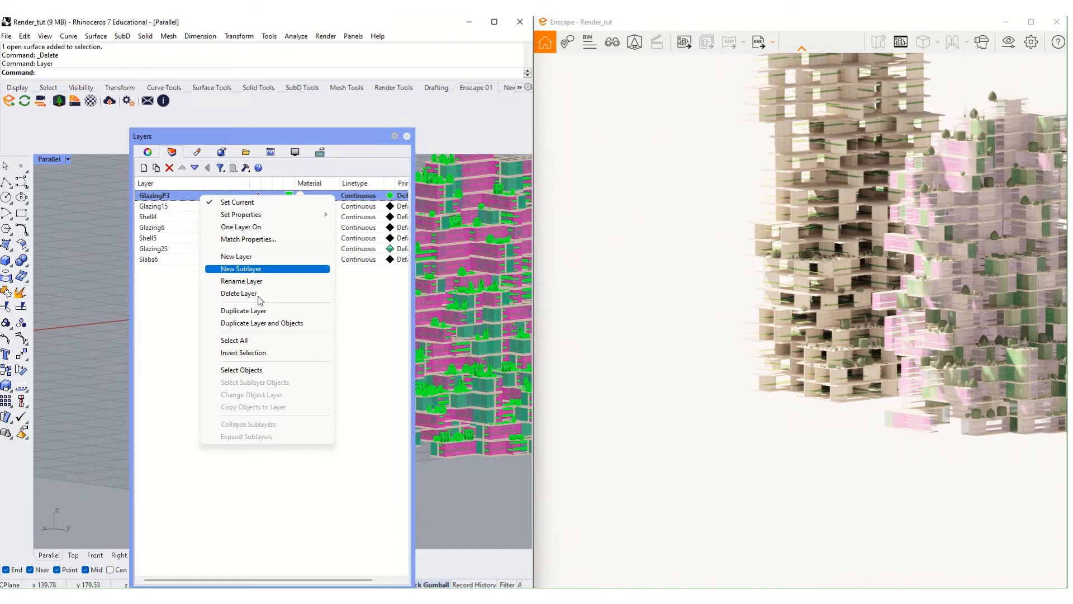
left_click(278, 370)
left_click(397, 198)
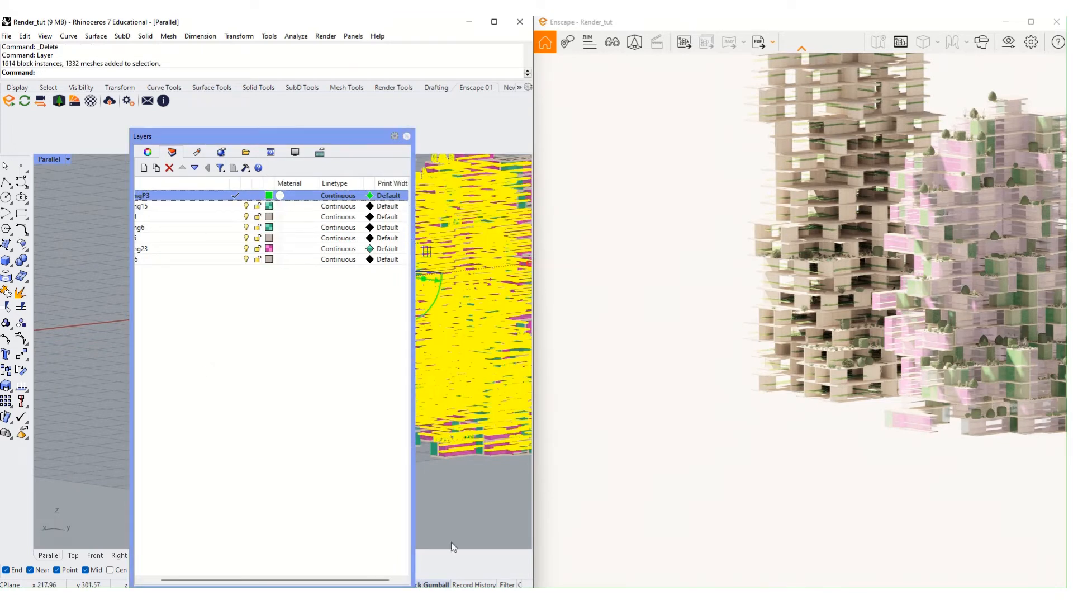
left_click(473, 506)
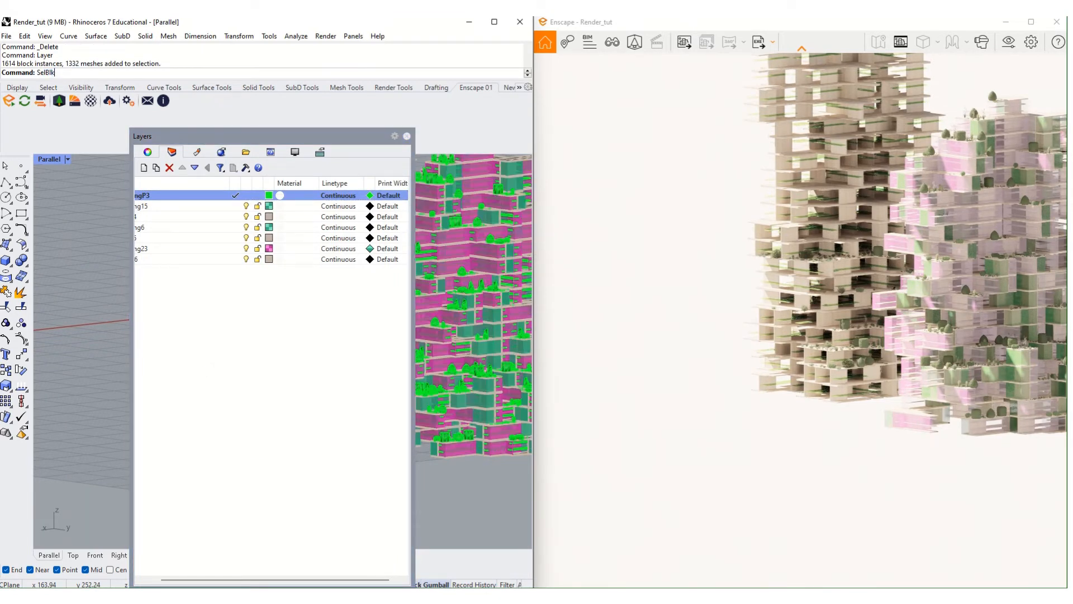
- Select all 1614 block instances with SelBlockInstance and delete them
key("BackSpace")
type("ockInstance")
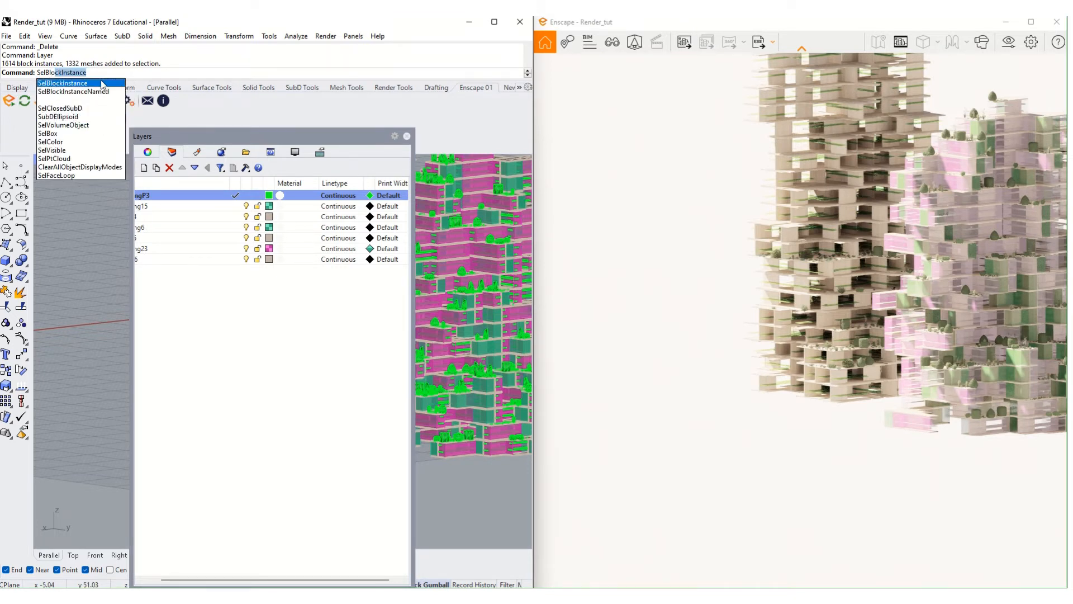
left_click(101, 82)
key("Delete")
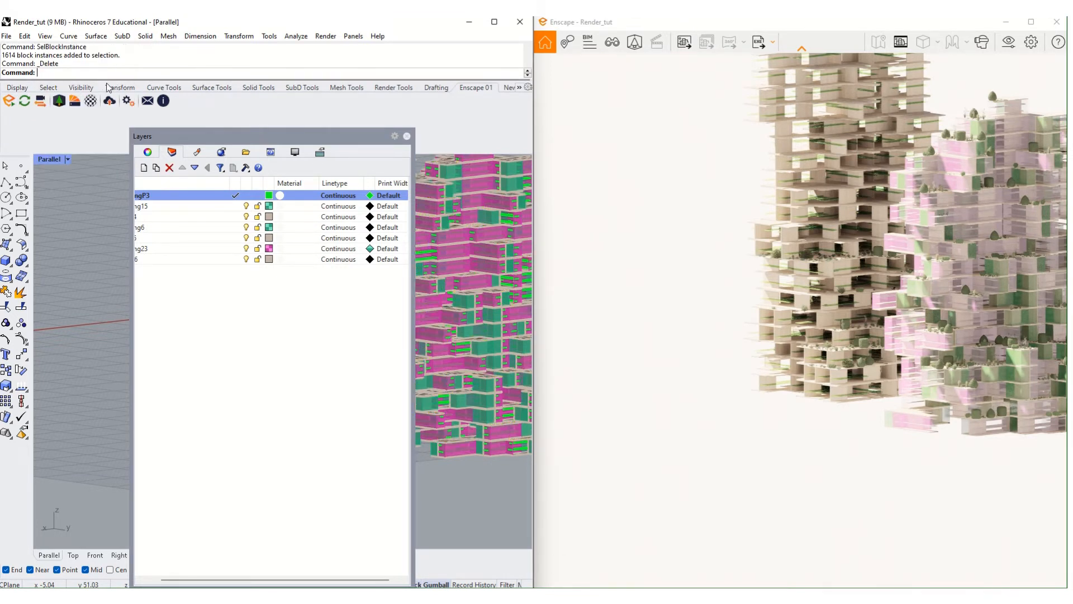
- Close the Layers panel and launch Grasshopper from the command line
left_click(407, 136)
scroll(388, 293, "down", 6)
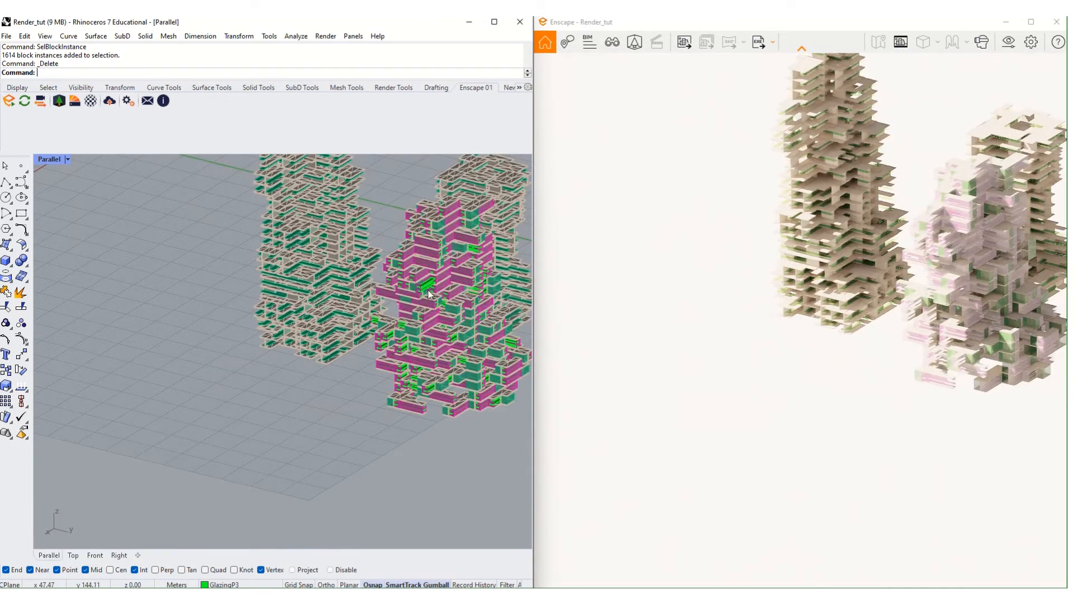
type("Grasshopper")
key("Return")
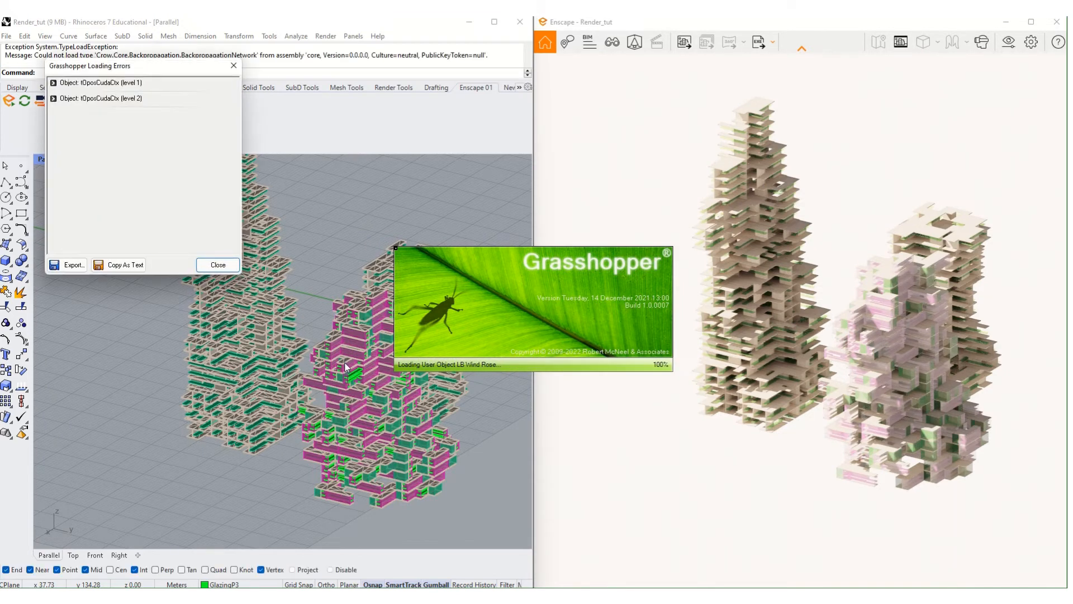
- Dismiss the loading errors for two objects to reach the empty Grasshopper canvas
key("Return")
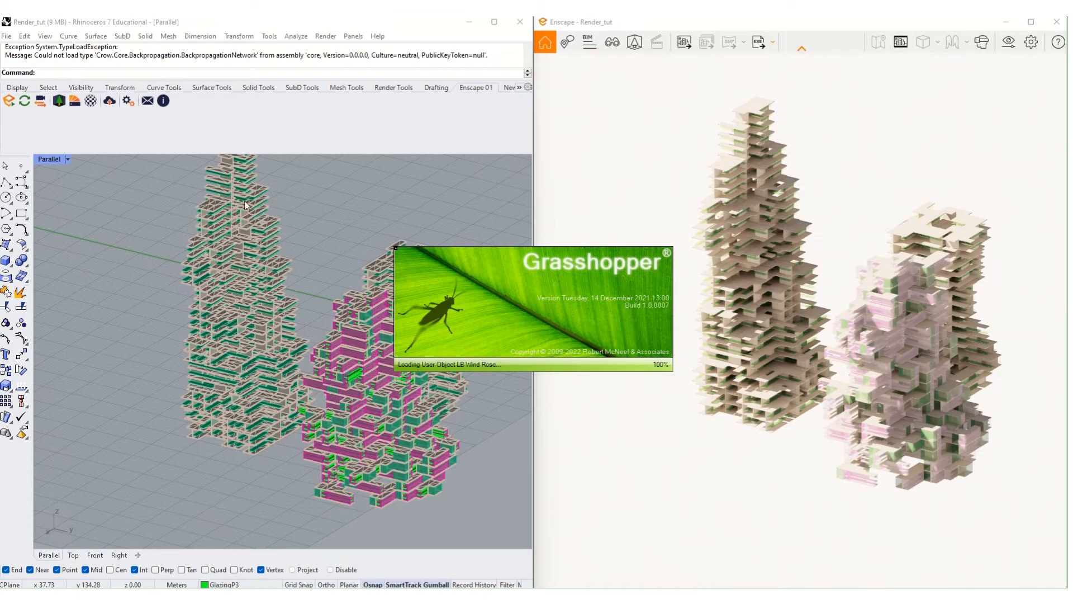
scroll(208, 210, "up", 2)
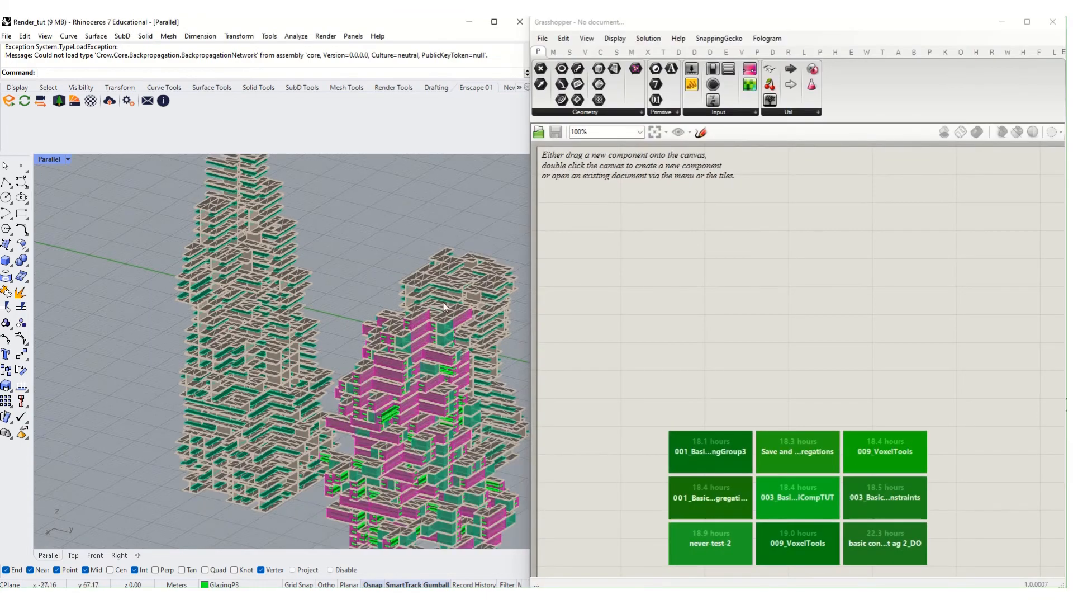
- Try picking the left tower's meshes directly in the viewport, then cancel the selection
scroll(322, 334, "up", 2)
scroll(302, 318, "down", 2)
scroll(285, 307, "up", 5)
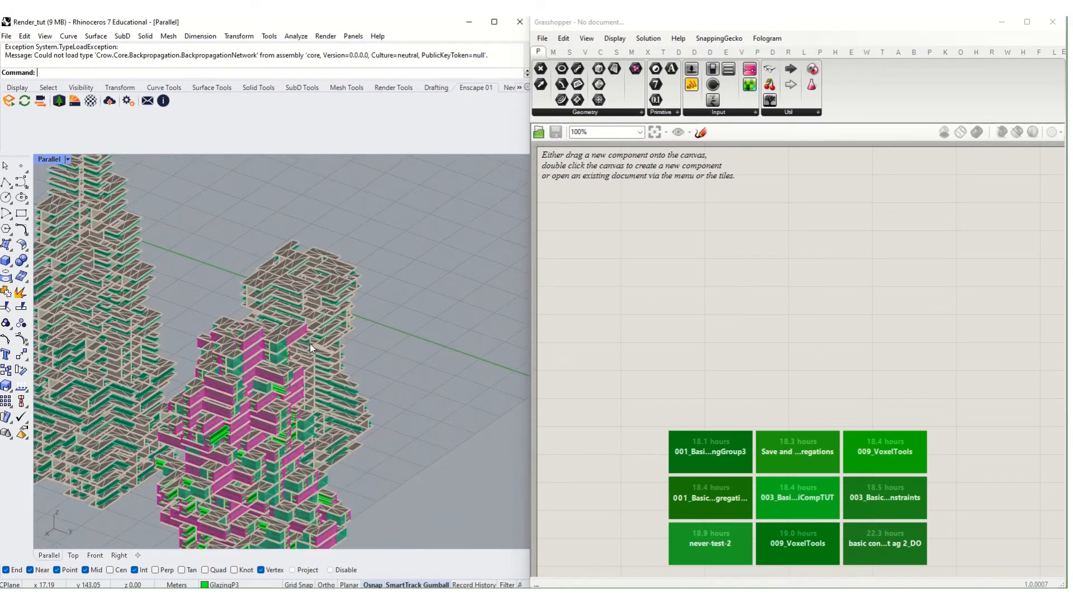
left_click(279, 303)
scroll(281, 304, "down", 5)
scroll(324, 243, "up", 3)
left_click(328, 241)
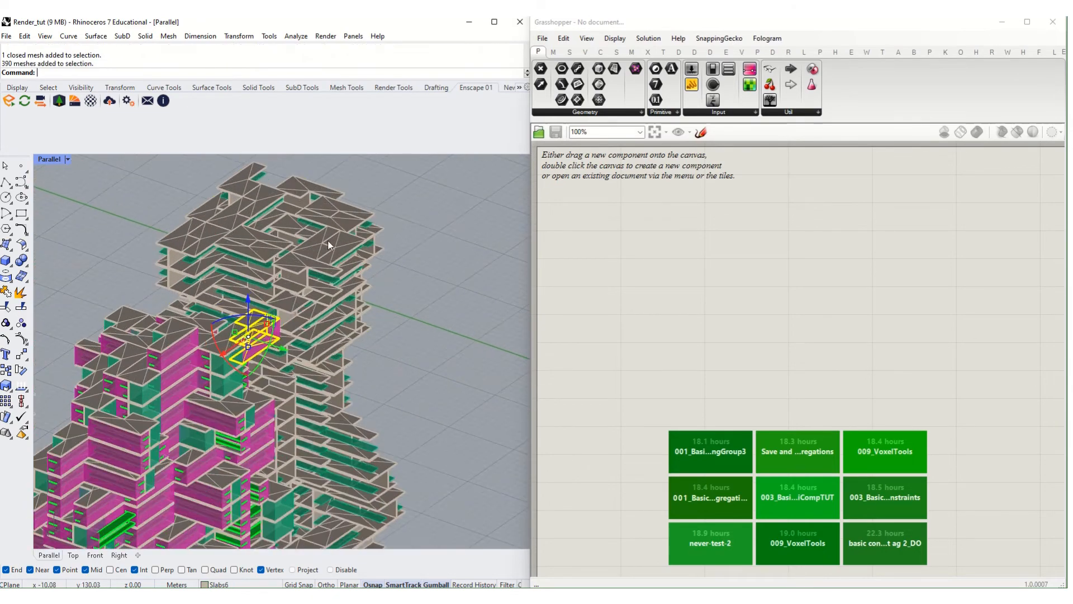
scroll(328, 241, "down", 3)
scroll(328, 240, "down", 2)
right_click_drag(381, 403, 402, 407, "shift")
left_click(402, 408)
scroll(363, 363, "up", 3)
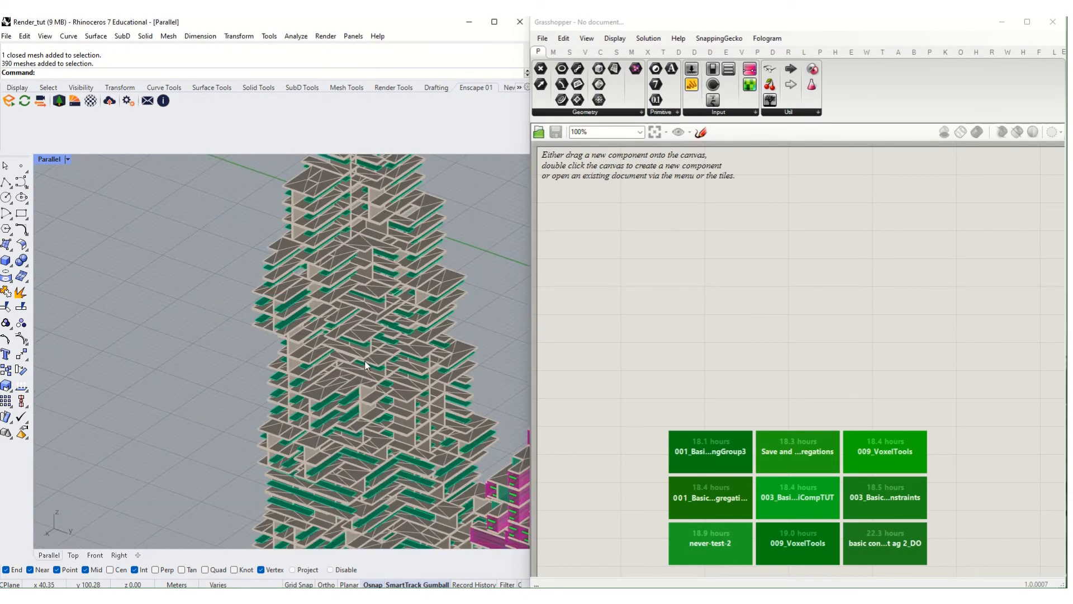
scroll(284, 344, "up", 6)
left_click(186, 339)
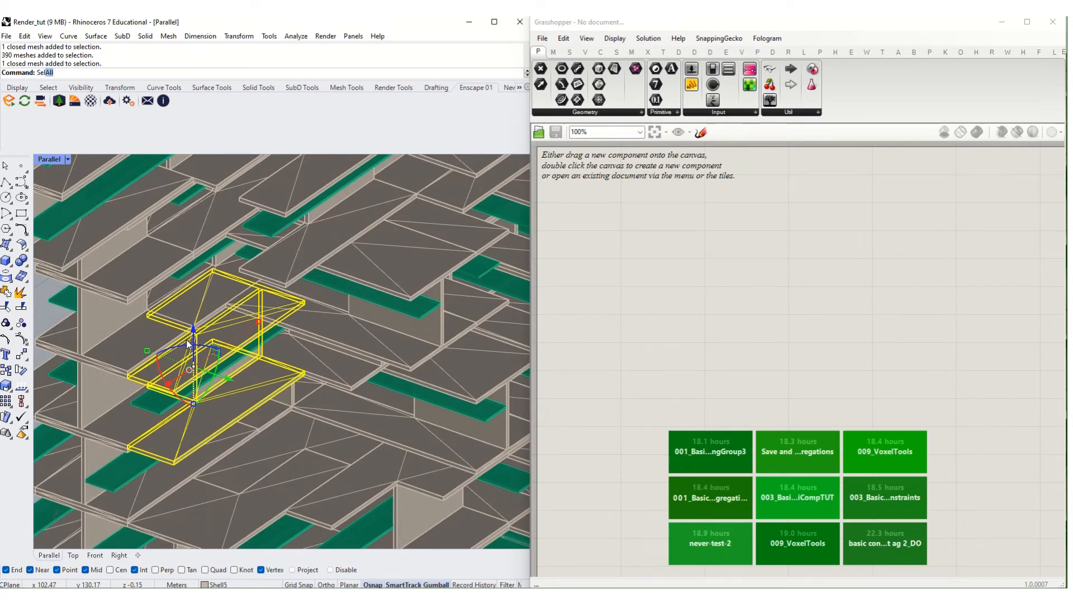
key("Escape")
scroll(188, 344, "down", 1)
- Select all objects on the Shell4, Slabs6 and Shell5 layers from the Layers list
type("Lay")
key("Return")
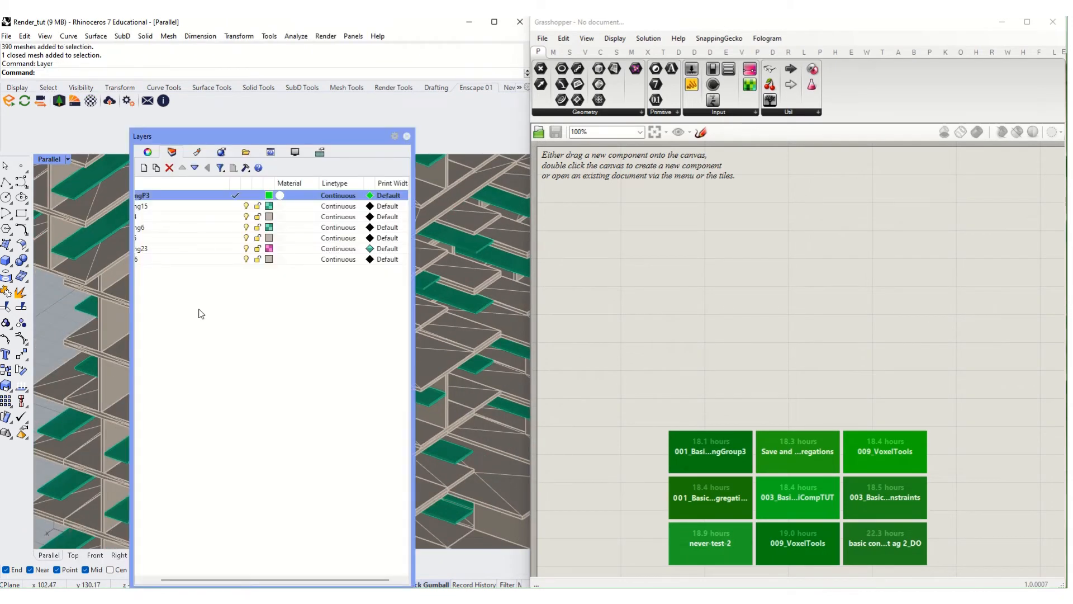
right_click(196, 218)
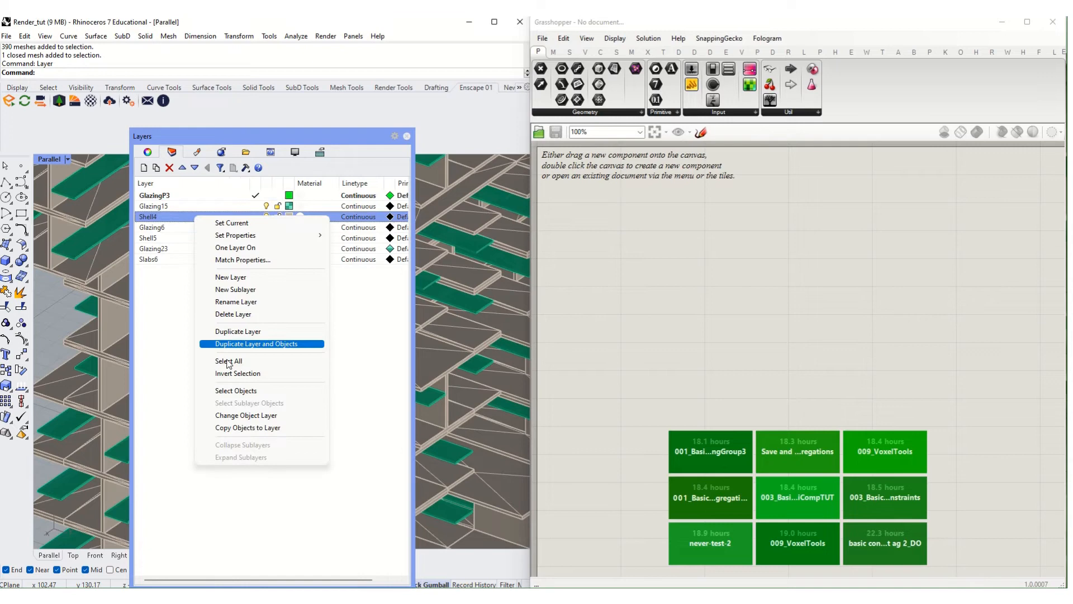
left_click(235, 390)
left_click(209, 324)
scroll(102, 337, "down", 3)
scroll(102, 337, "down", 3)
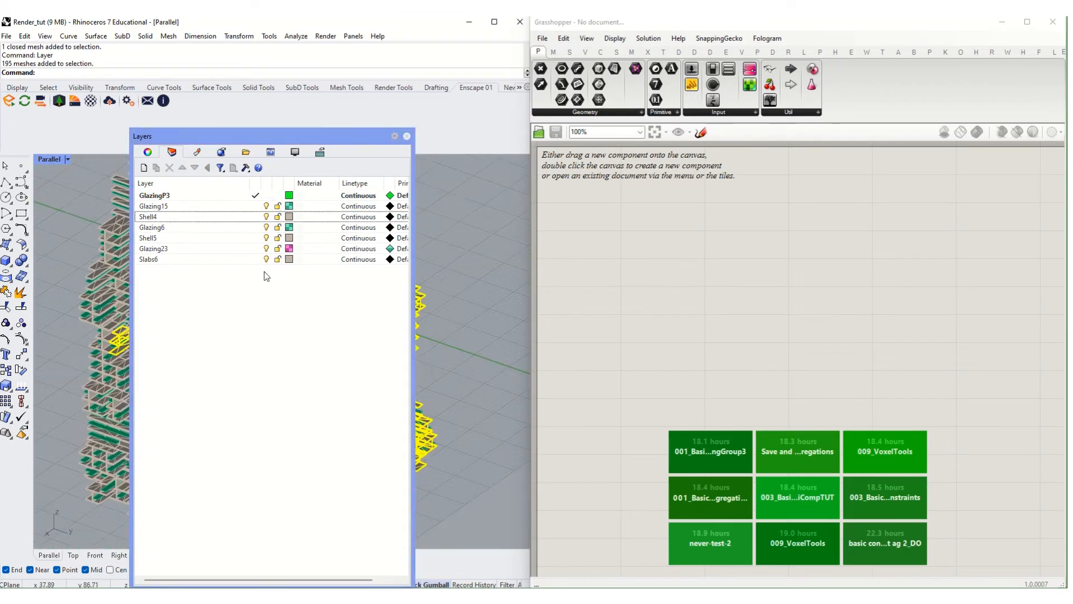
right_click(220, 259)
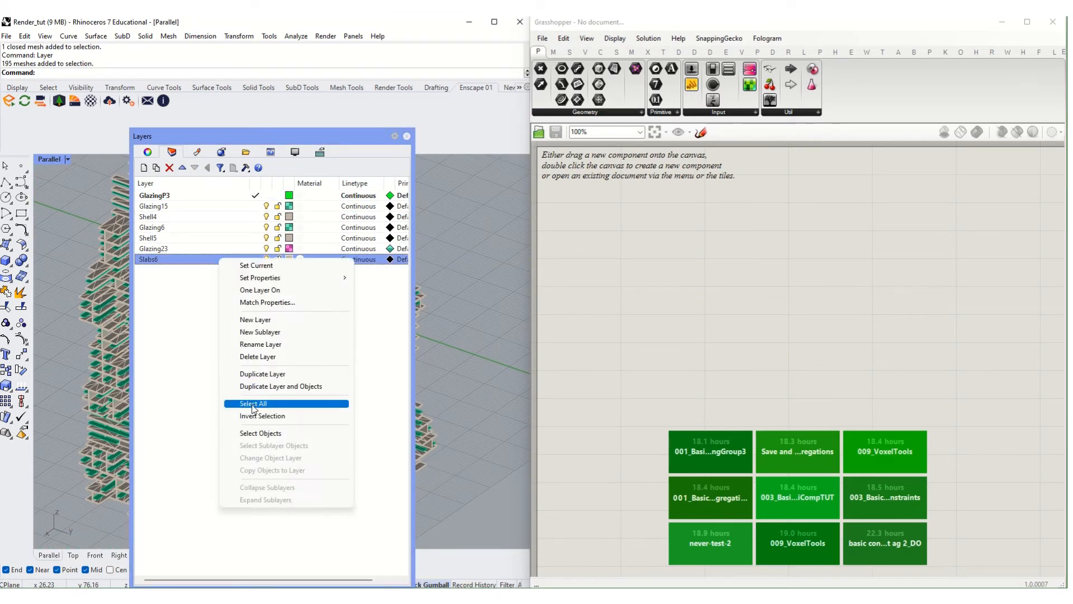
left_click(258, 432)
left_click(244, 268)
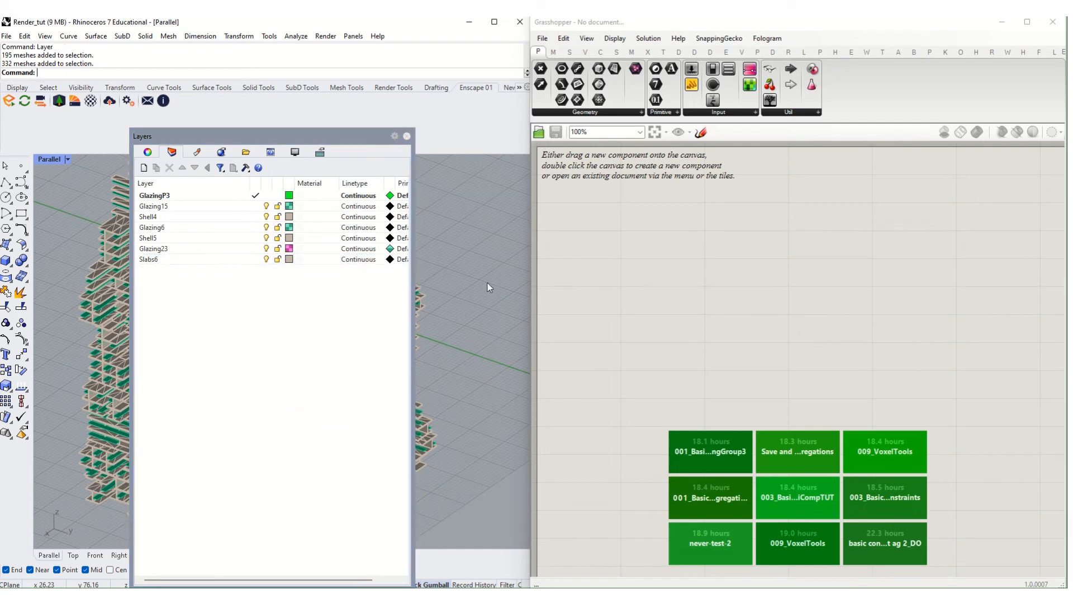
right_click(217, 238)
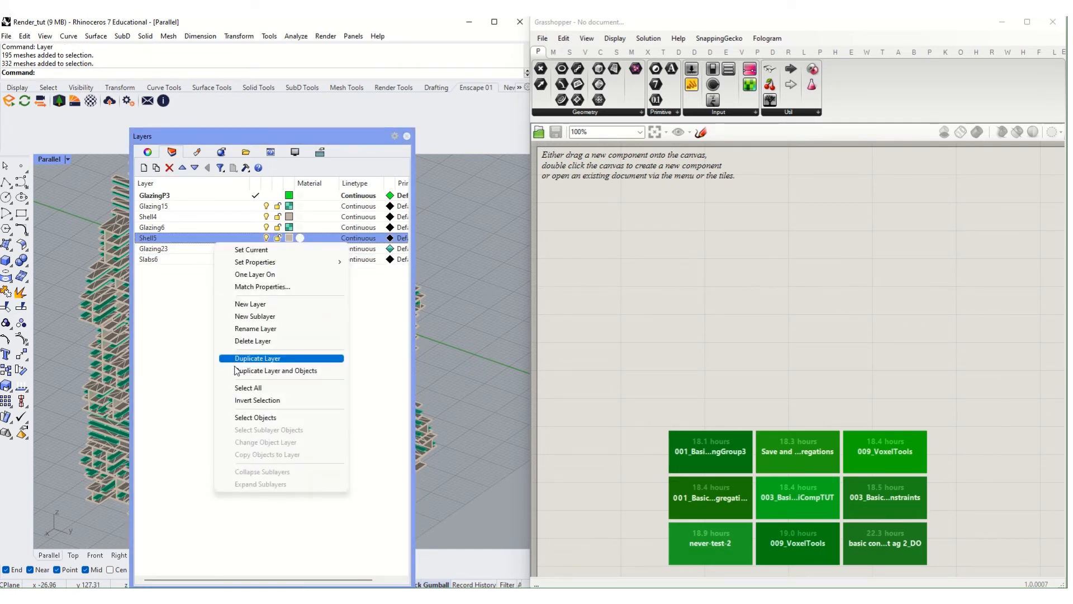
left_click(250, 416)
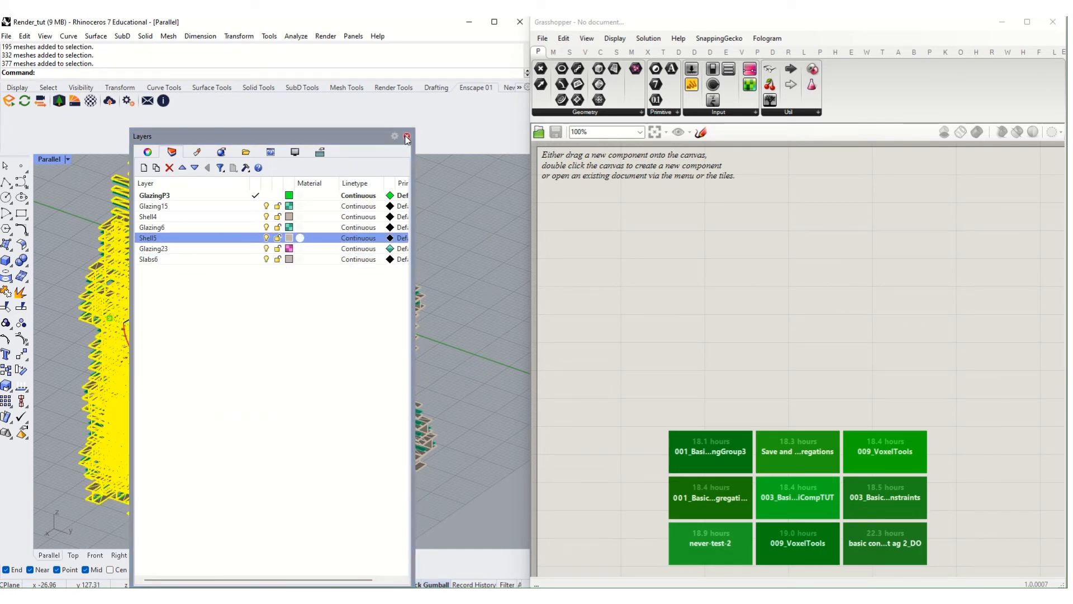
left_click(407, 137)
- Add a Geometry parameter and store the 377 selected tower meshes in it
double_click(559, 234)
type("geo")
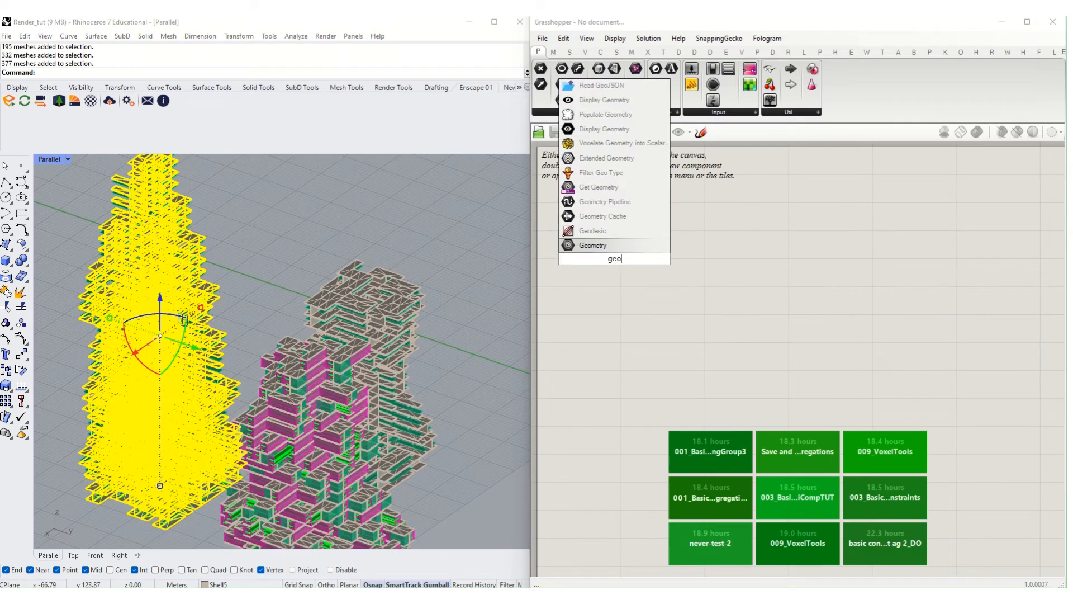
key("Return")
right_click(609, 254)
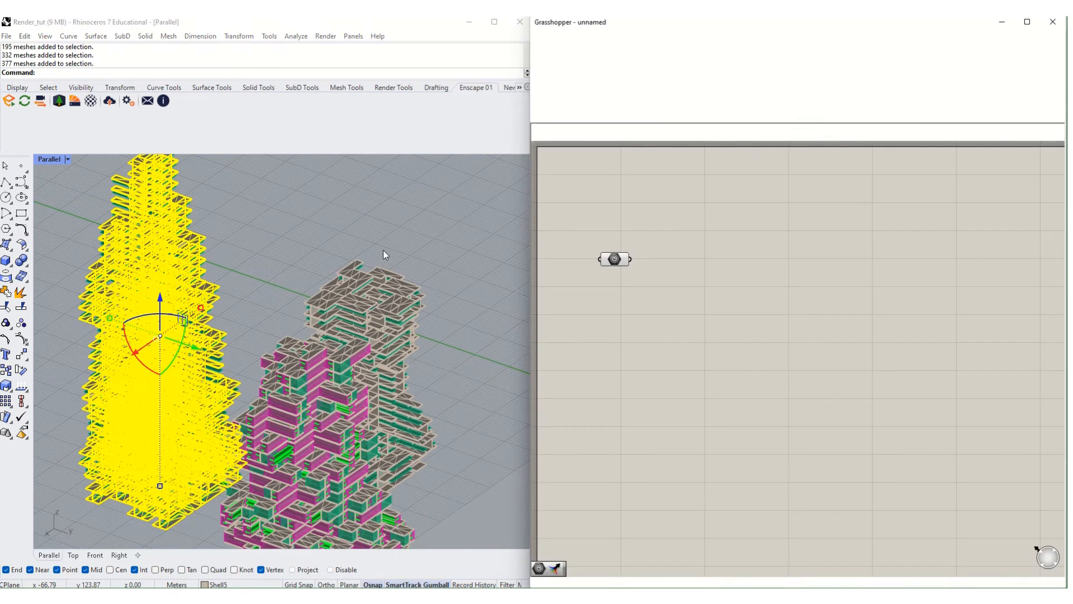
left_click(267, 304)
mouse_move(267, 304)
right_mouse_down()
mouse_move(264, 293)
mouse_move(276, 314)
right_mouse_up()
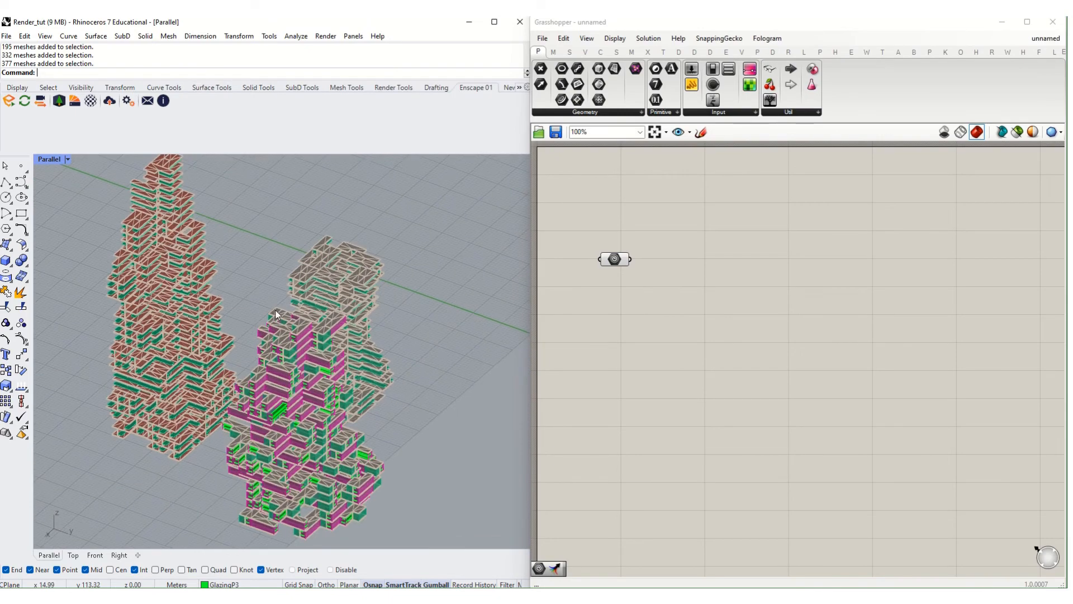
scroll(276, 315, "up", 10)
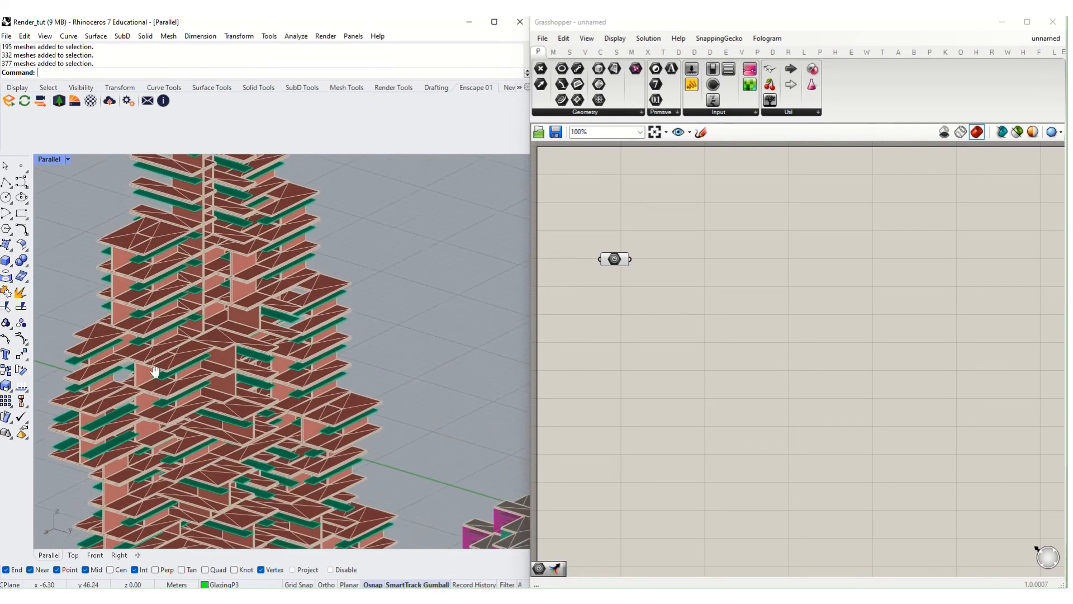
scroll(268, 377, "up", 10)
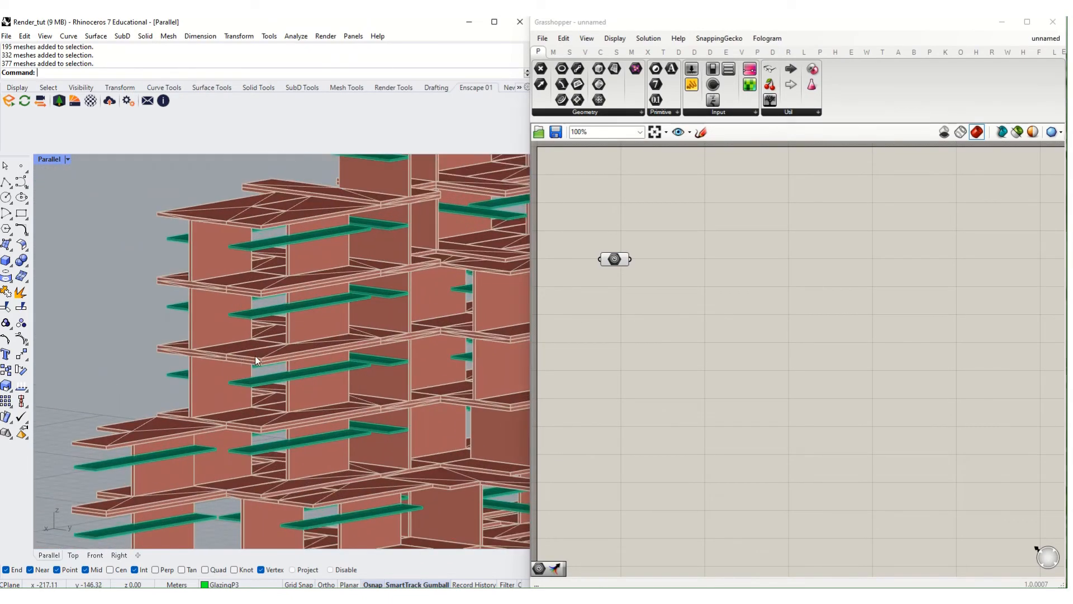
left_click(316, 352)
- Feed the meshes into a Disjoint Mesh component and graft its Meshes output
double_click(749, 250)
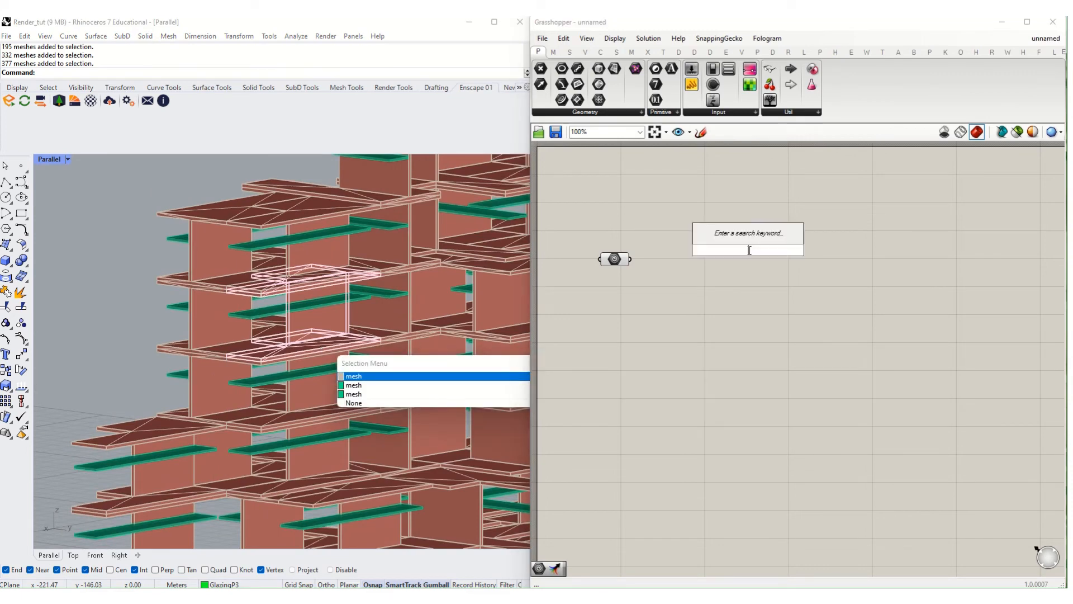
type("disj")
left_click(746, 236)
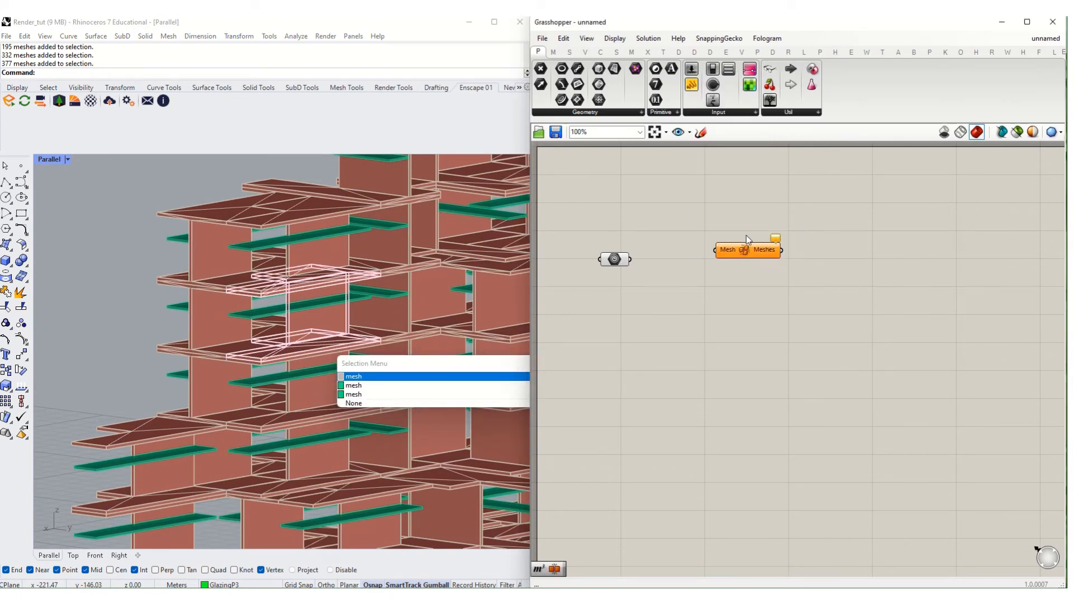
left_click_drag(632, 259, 693, 263)
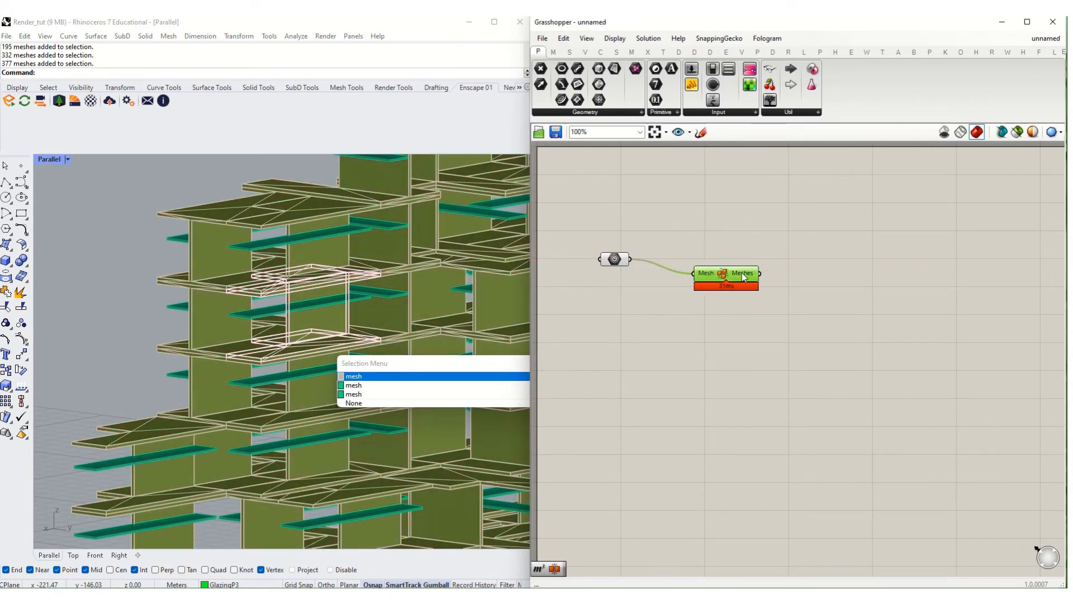
right_click(727, 258)
left_click(755, 321)
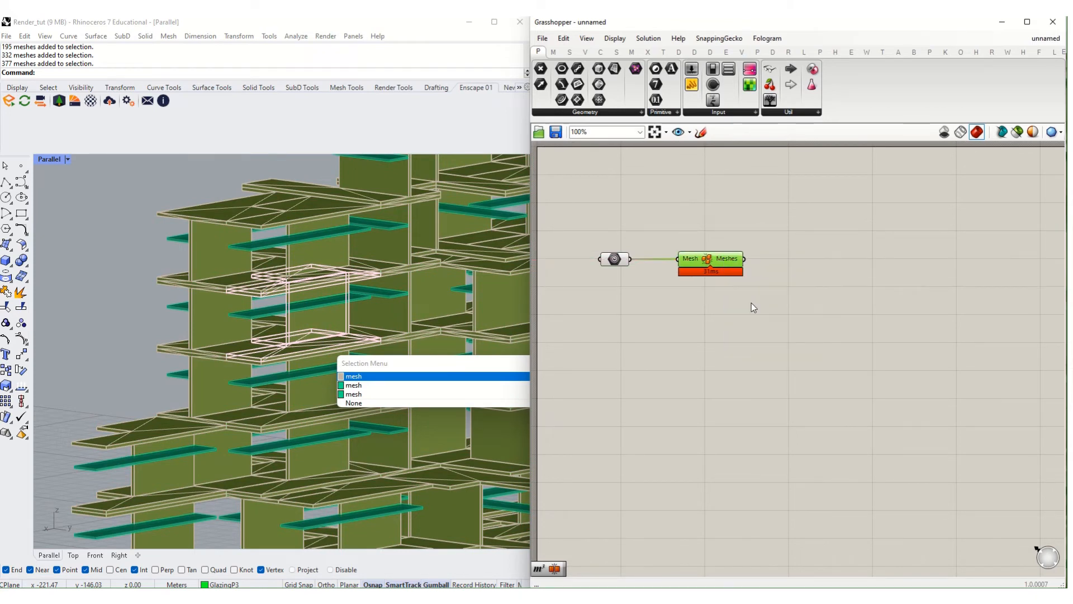
left_click(732, 262)
scroll(361, 351, "down", 5)
right_click_drag(360, 351, 307, 287)
scroll(307, 287, "up", 7)
scroll(317, 277, "down", 3)
scroll(317, 279, "down", 1)
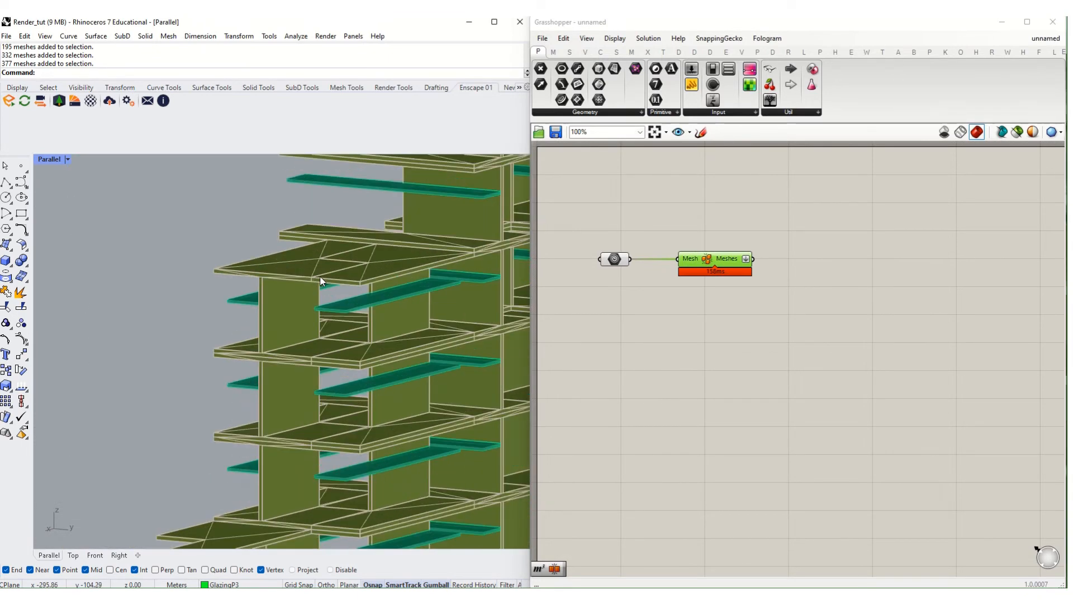
scroll(335, 283, "down", 4)
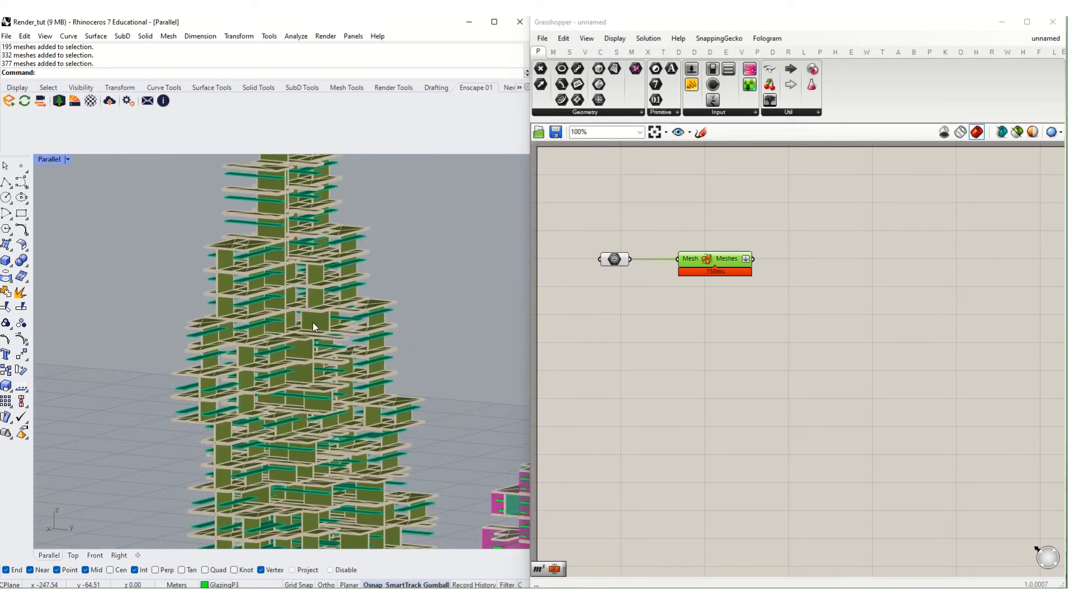
right_click_drag(313, 327, 385, 341)
left_click(869, 295)
- Add a Populate Geometry component fed by the Disjoint Mesh Meshes output
double_click(869, 295)
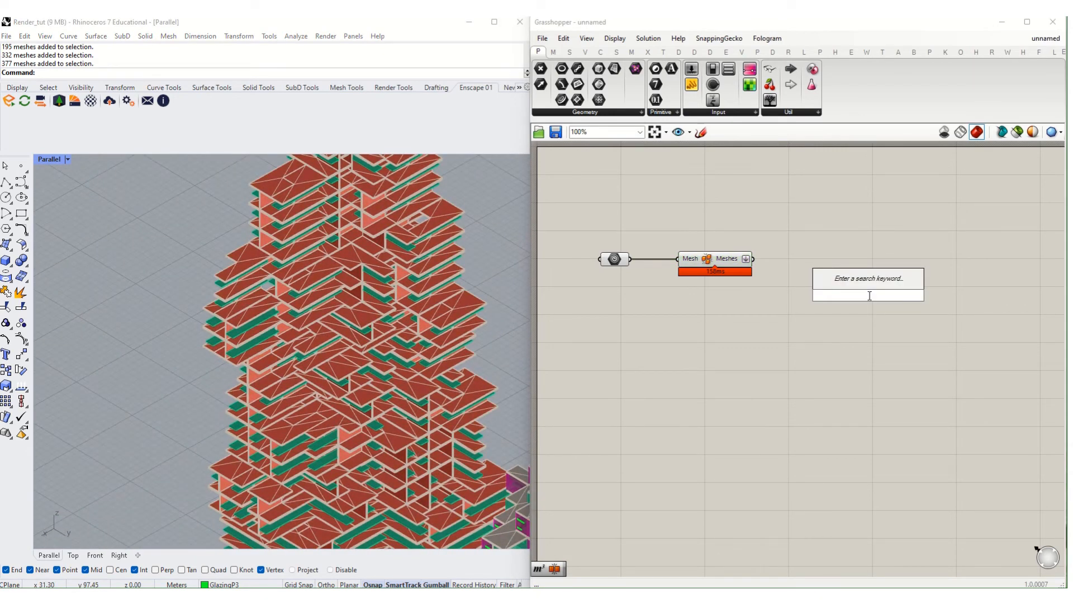
type("poi")
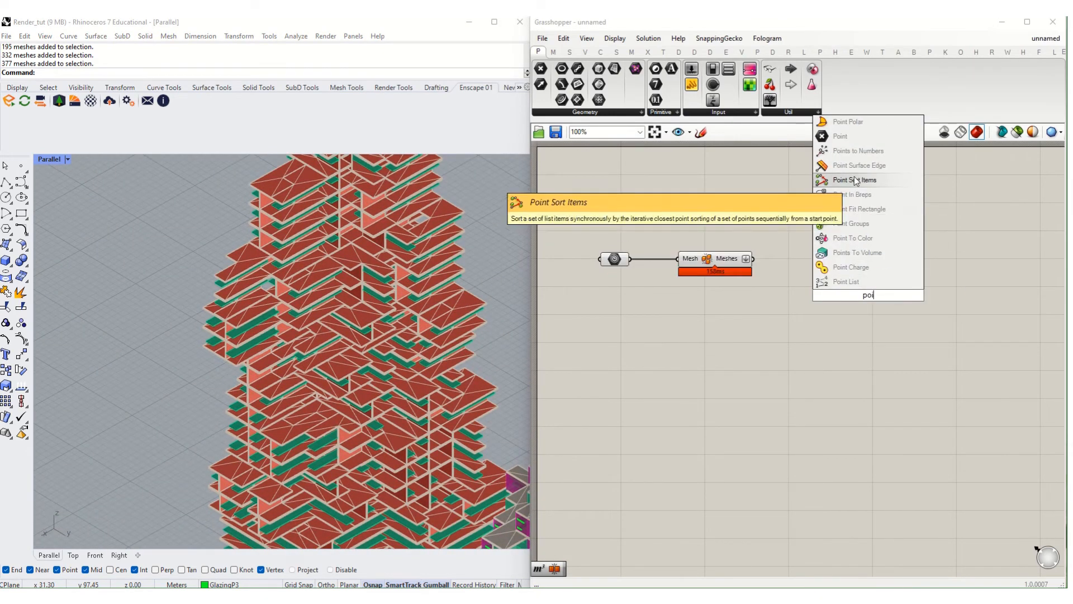
key("BackSpace")
type("pul")
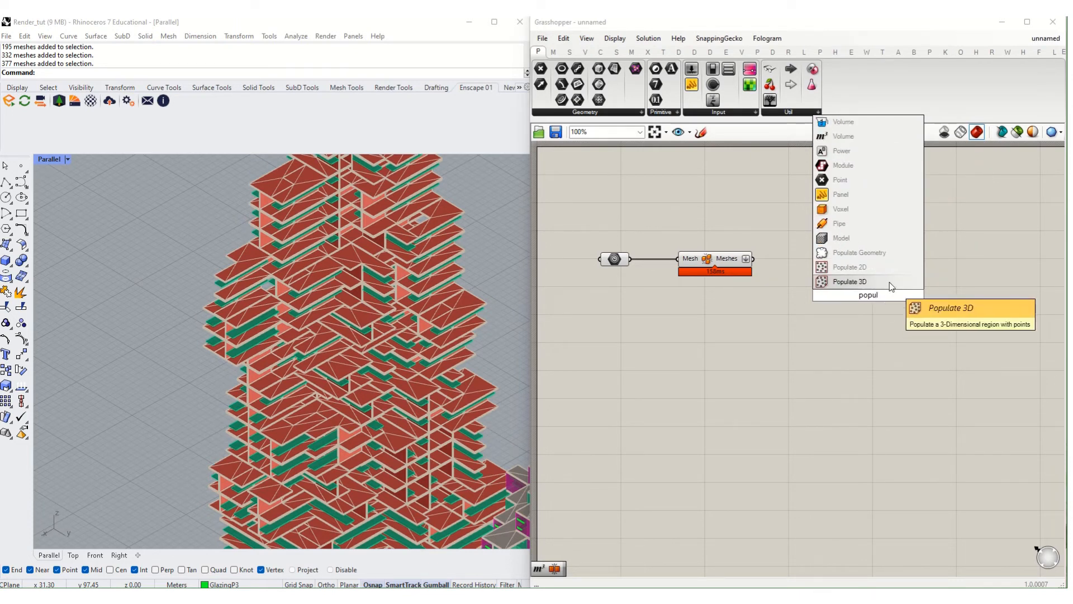
left_click(841, 282)
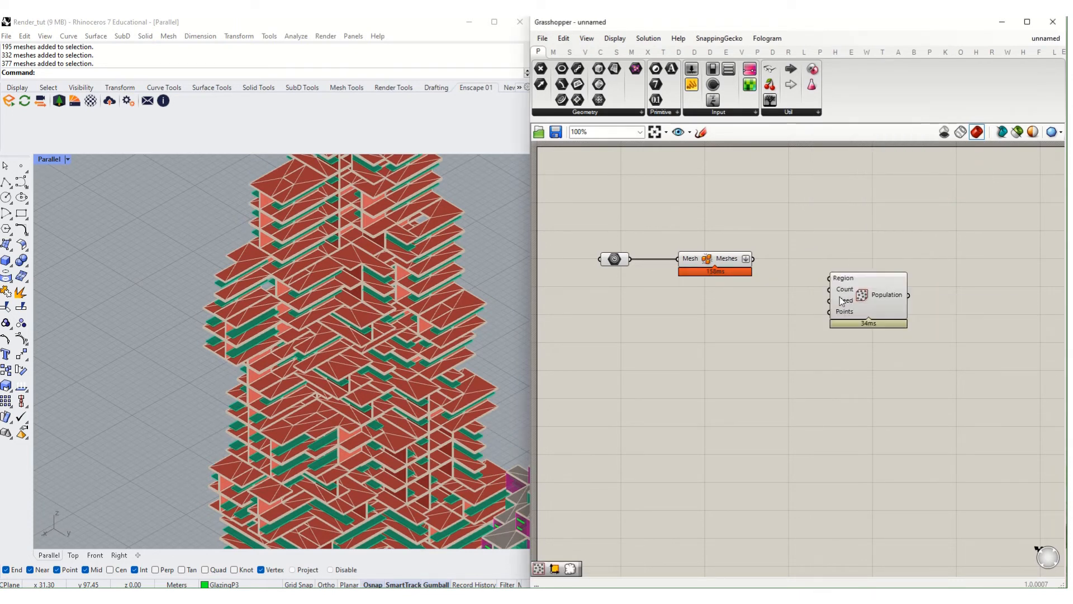
double_click(862, 300)
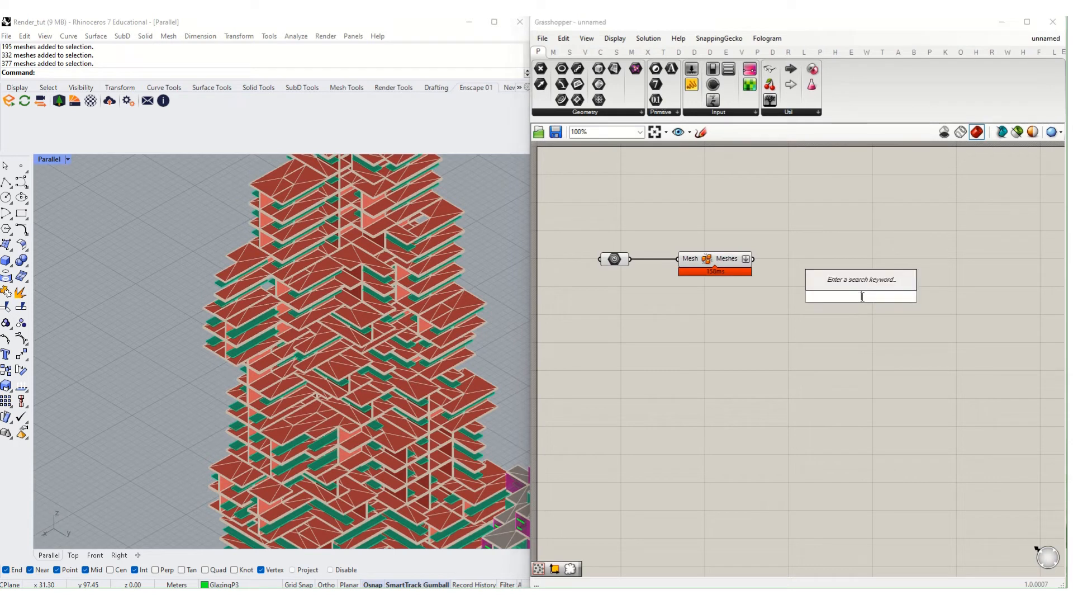
type("pop")
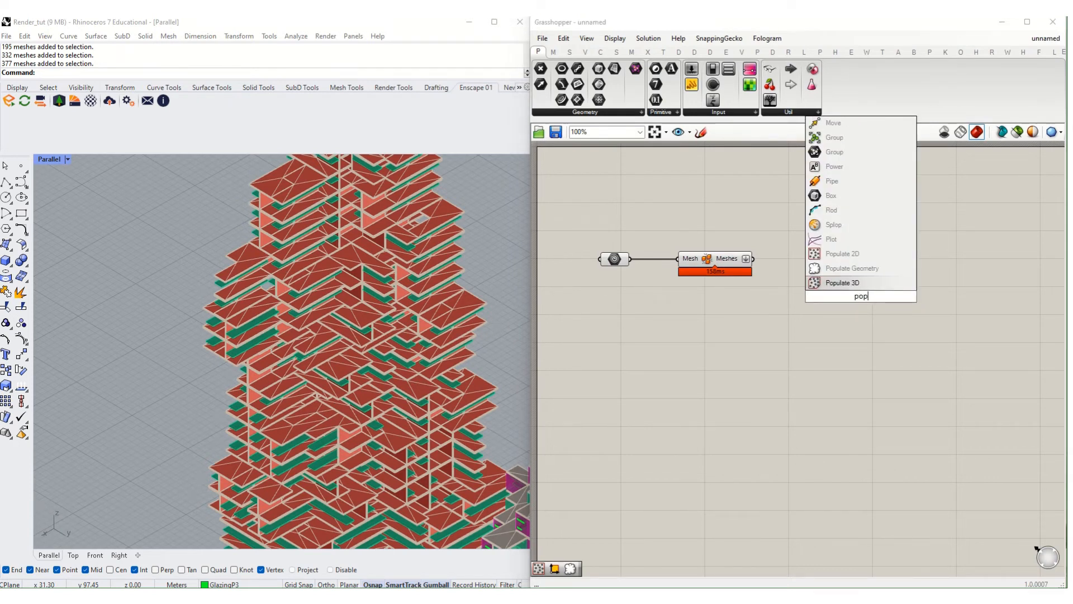
left_click(852, 239)
left_click_drag(755, 259, 818, 279)
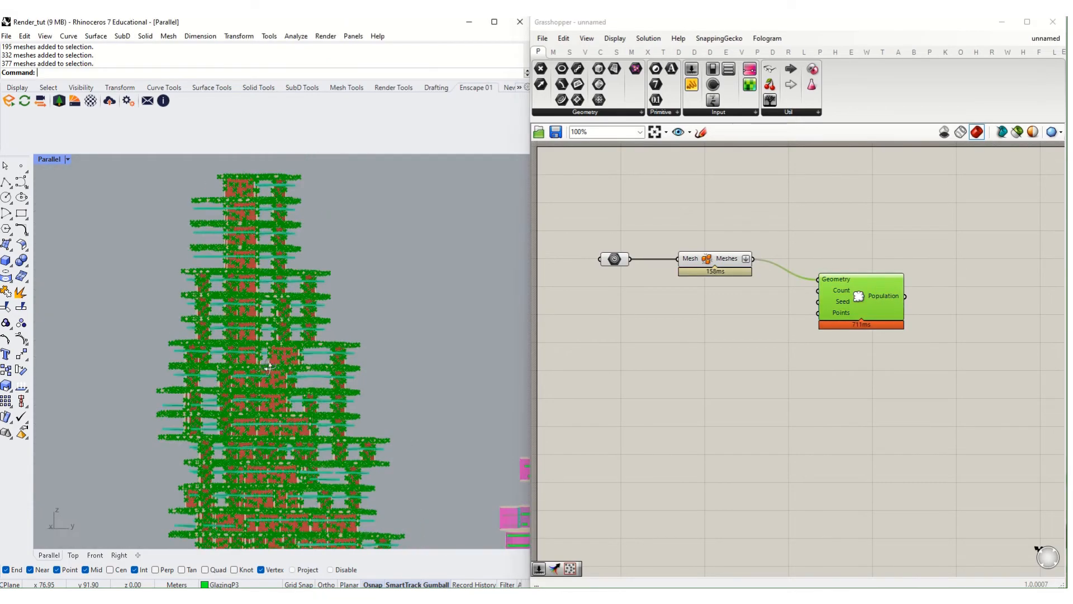
- Orbit to a side view of the tower and pick one of the green louver meshes
scroll(248, 383, "up", 6)
scroll(276, 324, "up", 4)
right_click_drag(248, 383, 415, 302, "shift")
scroll(304, 330, "down", 4)
scroll(366, 341, "down", 5)
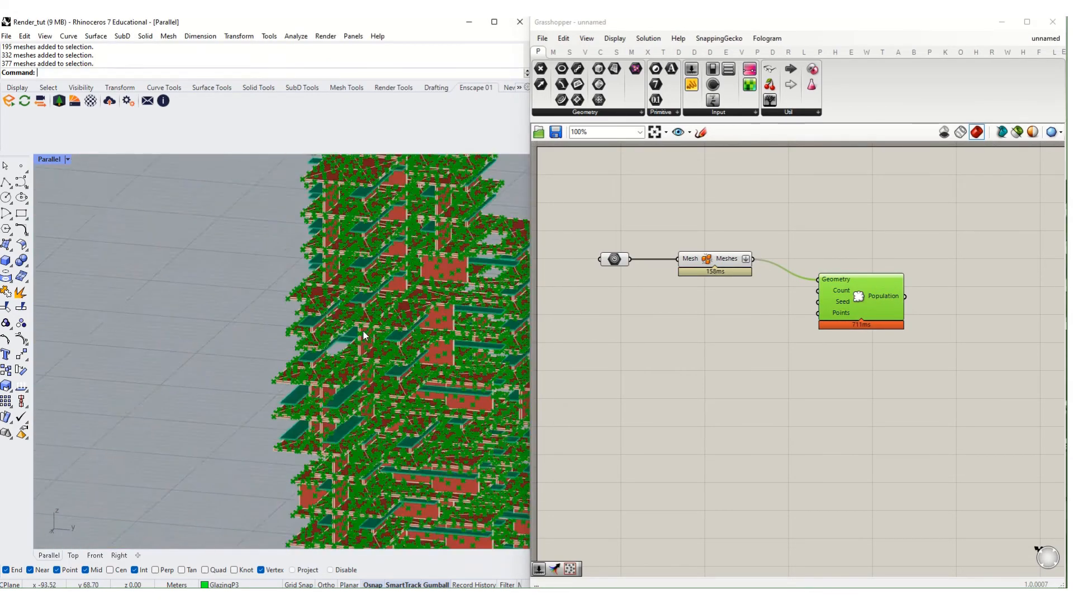
right_click_drag(366, 357, 431, 342)
scroll(371, 331, "up", 8)
scroll(370, 336, "down", 6)
scroll(372, 343, "down", 5)
scroll(368, 346, "up", 6)
scroll(368, 343, "up", 6)
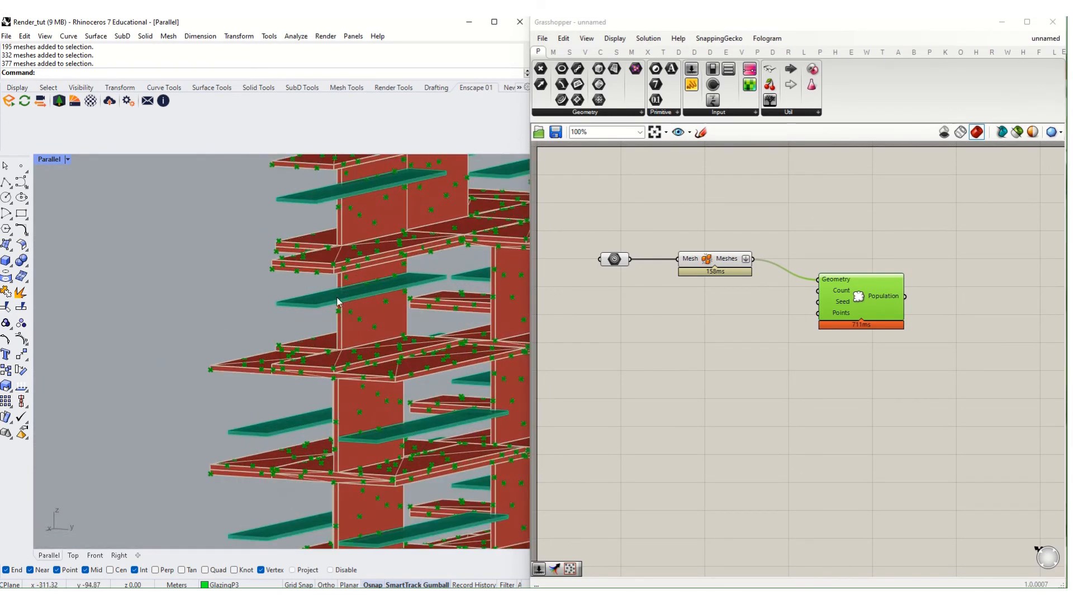
left_click(338, 298)
left_click(347, 325)
scroll(313, 308, "down", 6)
- Select all objects on the Glazing15 and Glazing6 layers via the Layer list
type("Layer")
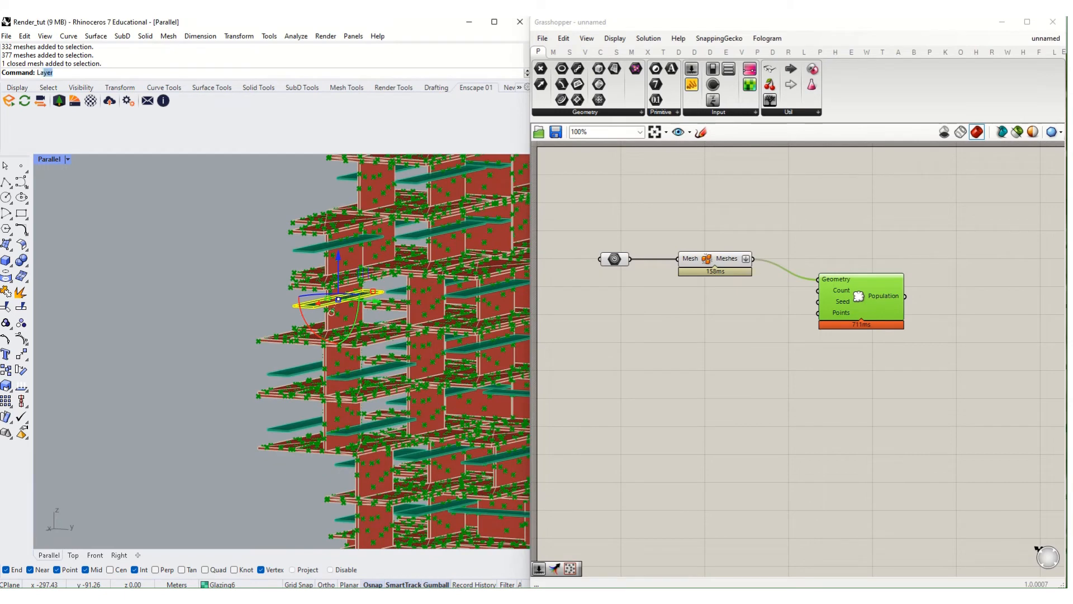
key("Return")
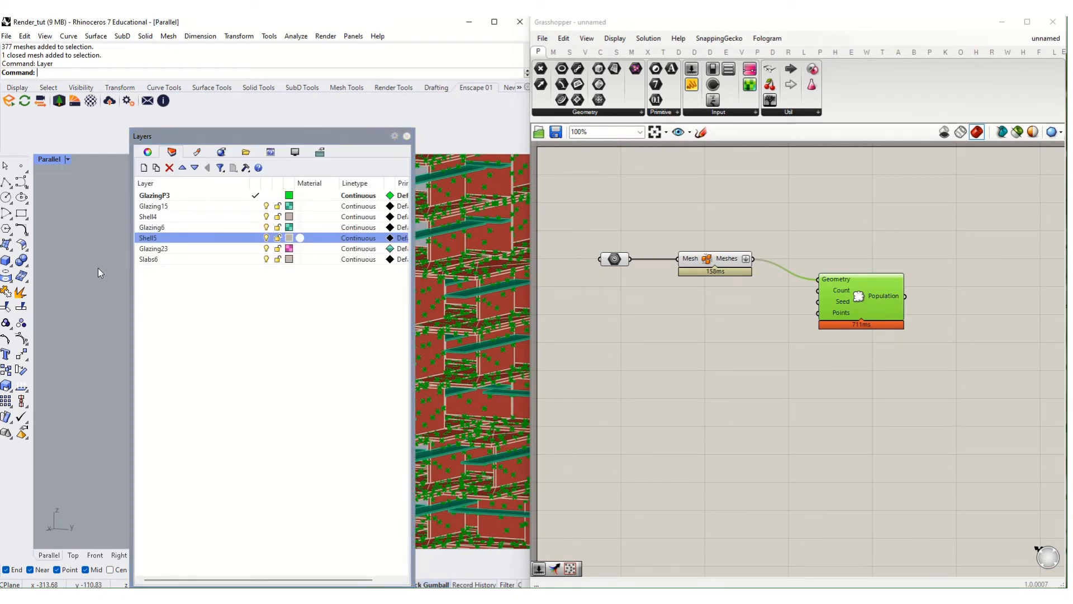
left_click_drag(295, 134, 730, 118)
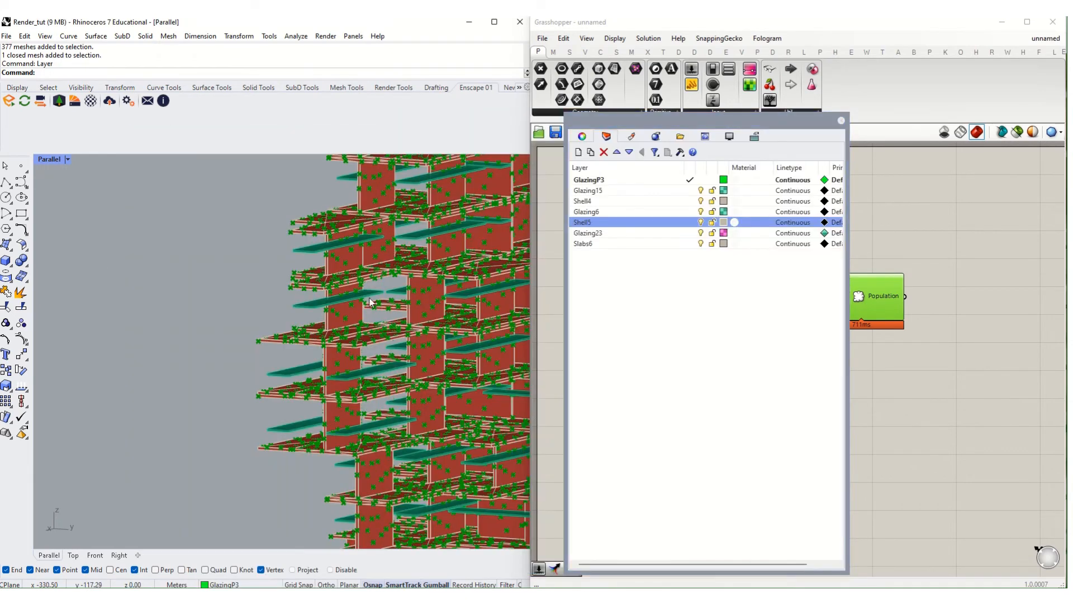
right_click(641, 191)
left_click(697, 370)
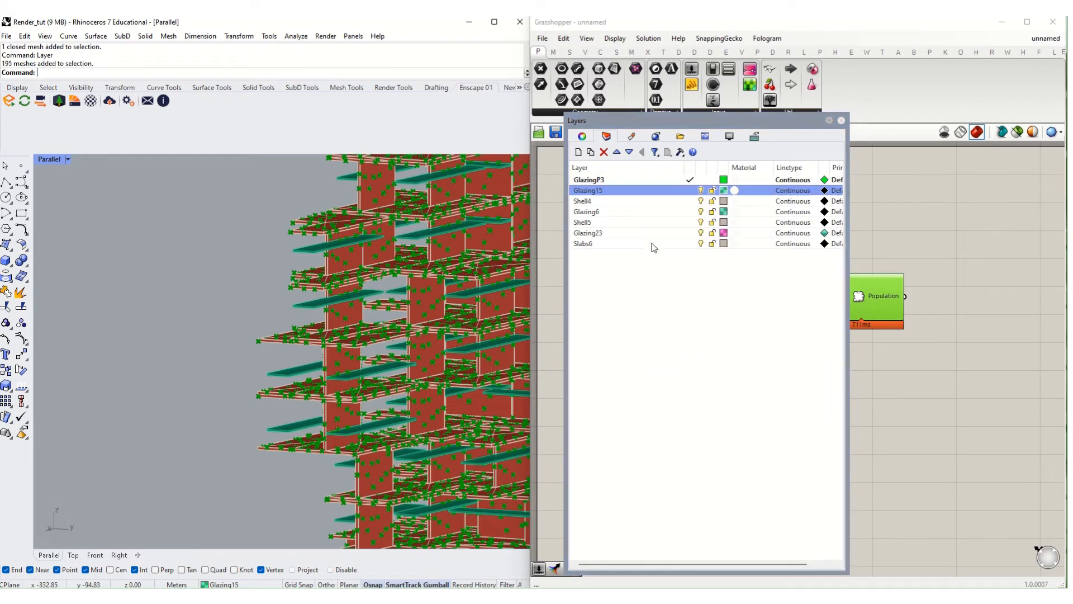
right_click(609, 213)
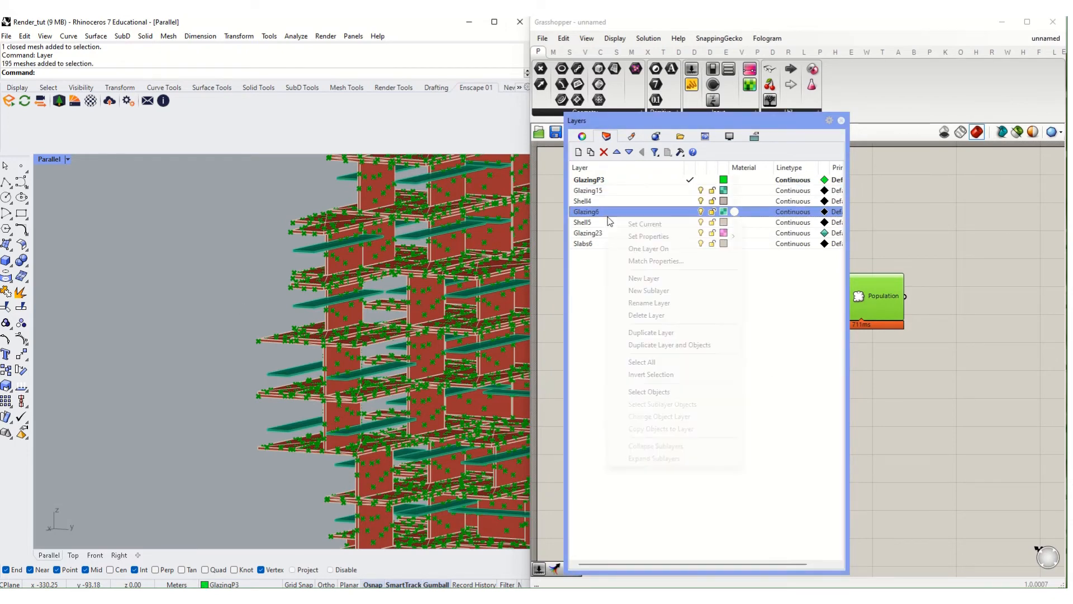
left_click(642, 392)
left_click(870, 363)
- Clear the Geometry parameter and reload it with the 754 glazing meshes as multiple geometries
left_click(614, 258)
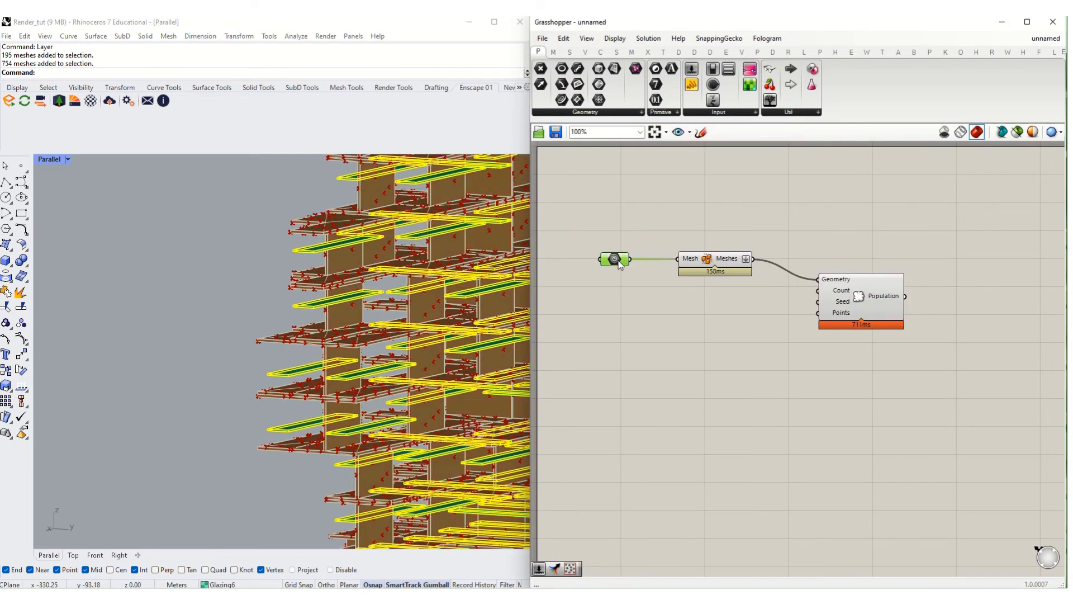
right_click(614, 258)
left_click(661, 440)
right_click(613, 258)
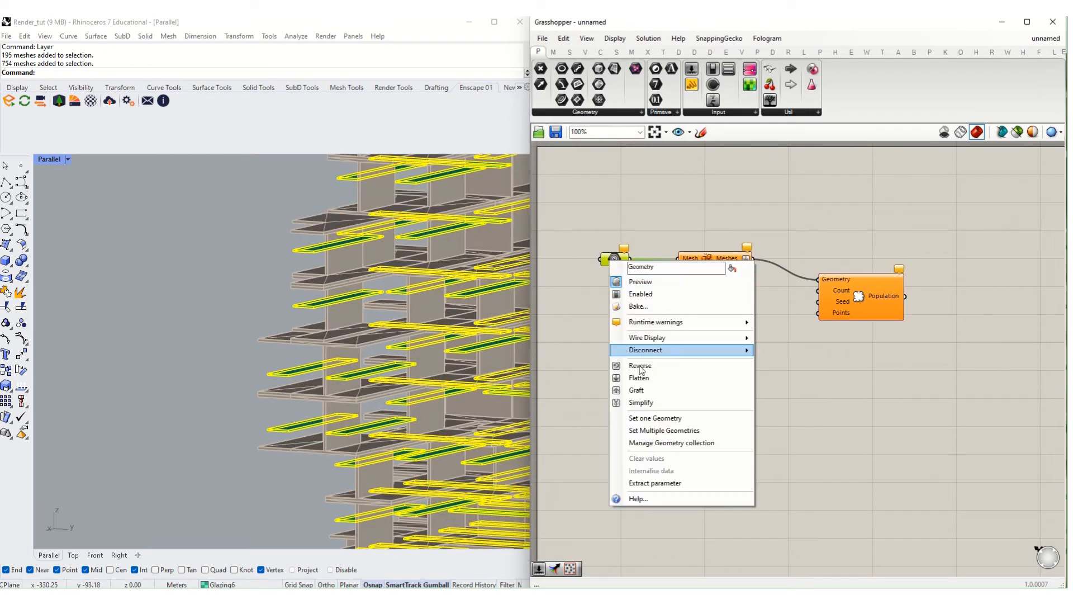
left_click(673, 423)
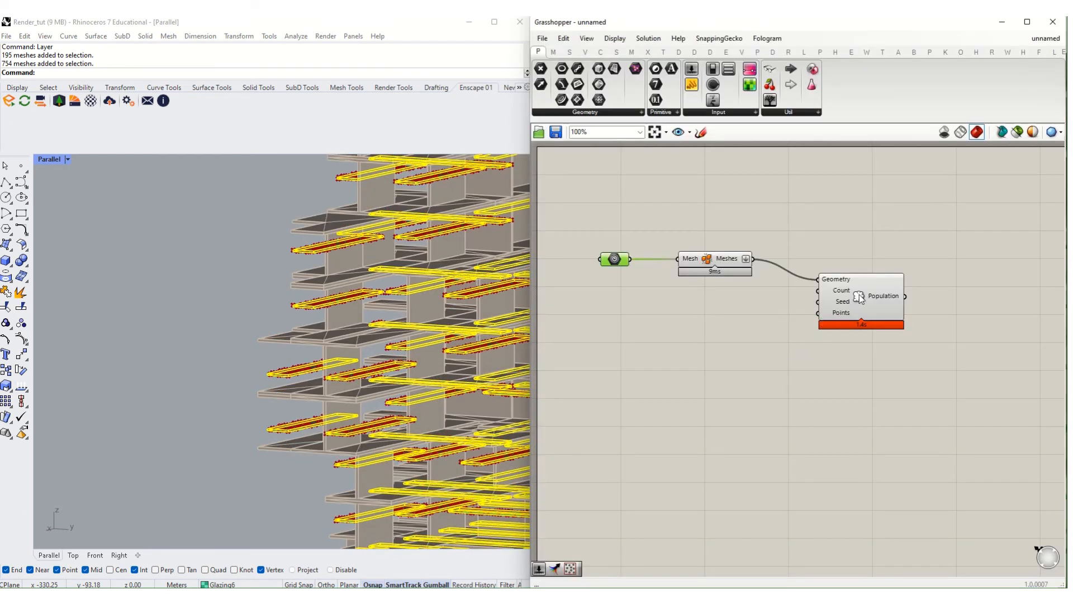
- Create a 50 number slider and wire it into Populate Geometry's Count input
left_click_drag(859, 294, 860, 288)
scroll(204, 367, "down", 3)
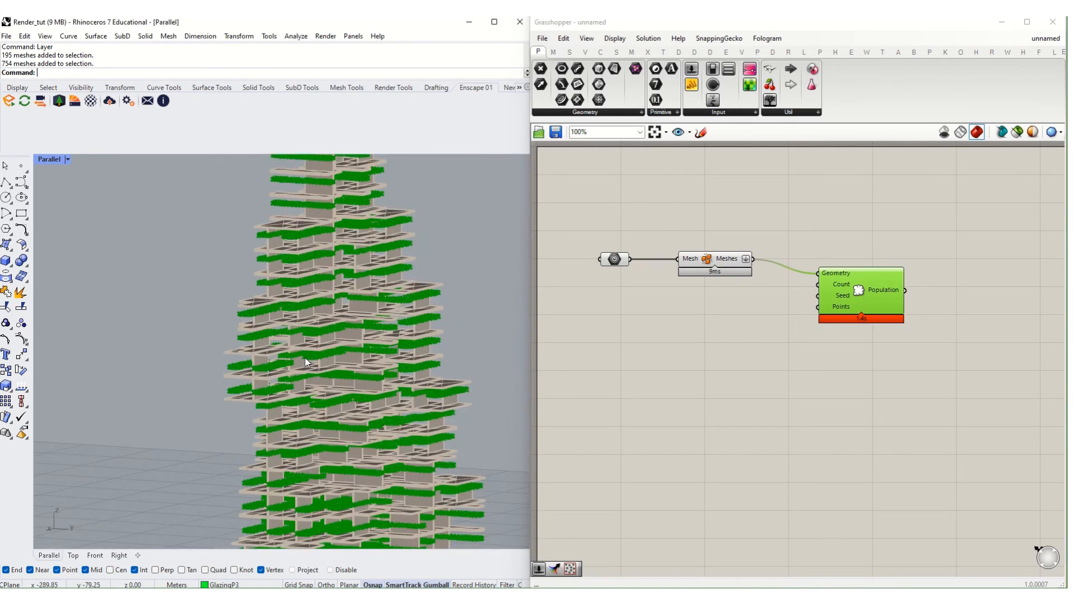
scroll(207, 265, "up", 8)
double_click(762, 340)
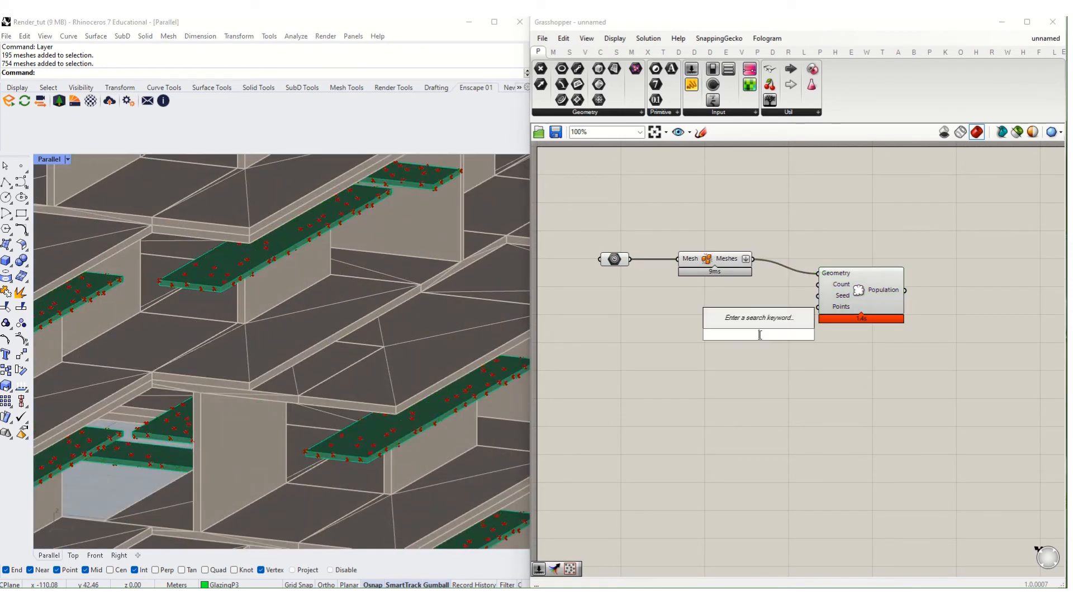
type("50")
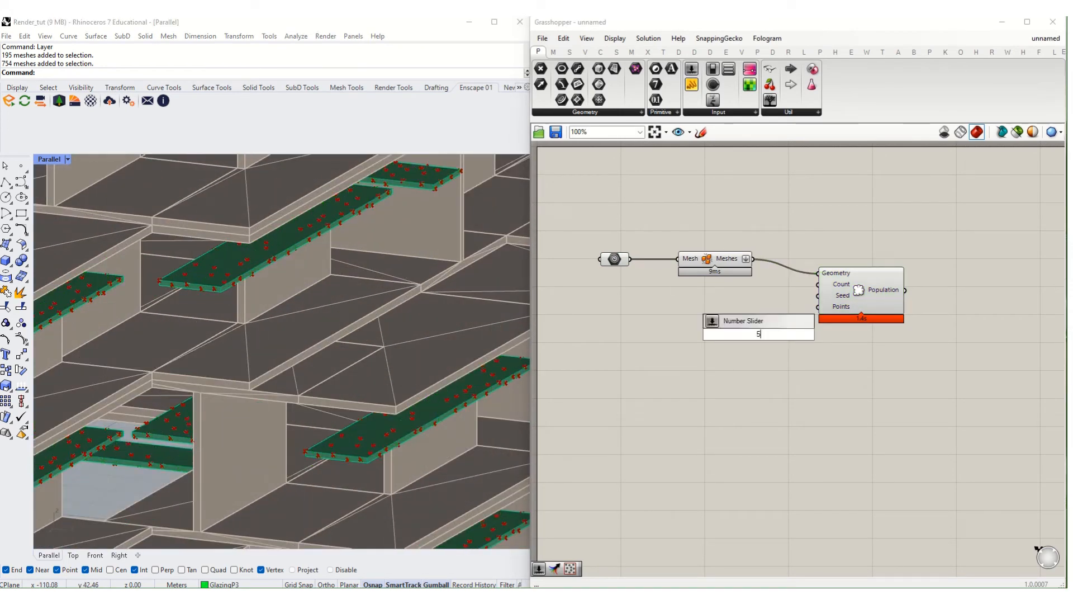
key("BackSpace")
type("50")
key("Return")
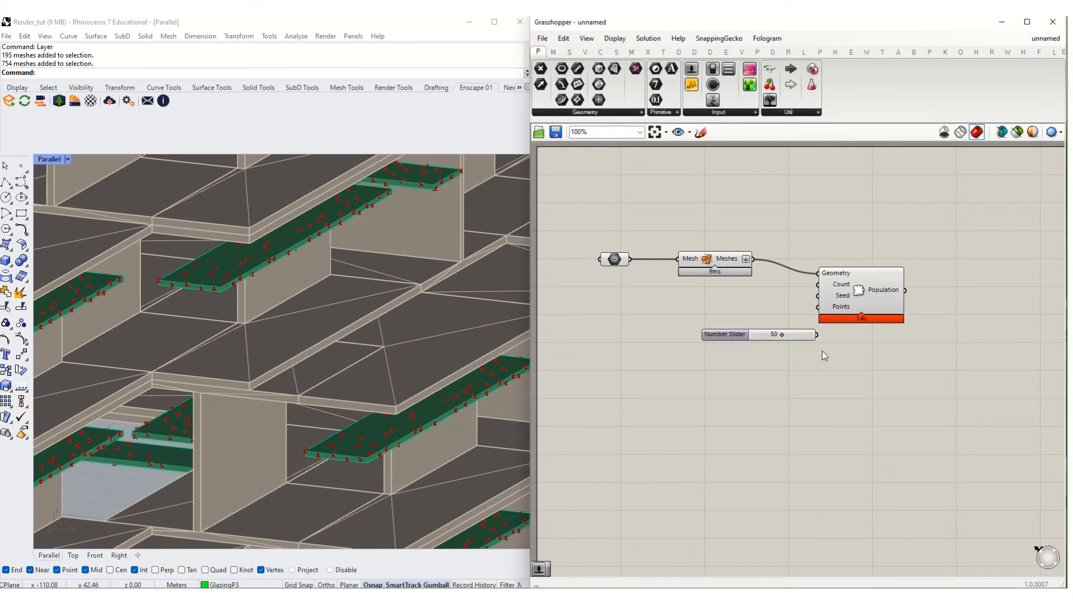
left_click_drag(817, 340, 879, 282)
scroll(328, 350, "down", 14)
right_click_drag(328, 349, 305, 355)
scroll(320, 276, "down", 5)
scroll(706, 334, "down", 1)
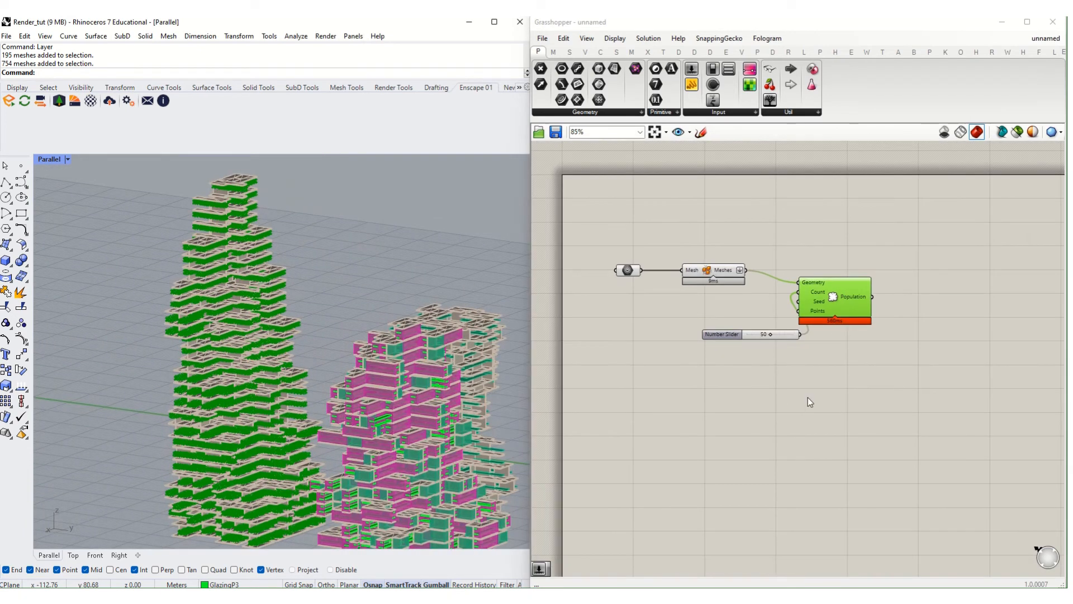
left_click(807, 397)
right_click_drag(807, 397, 763, 378)
scroll(198, 372, "down", 8)
right_click_drag(257, 308, 200, 460)
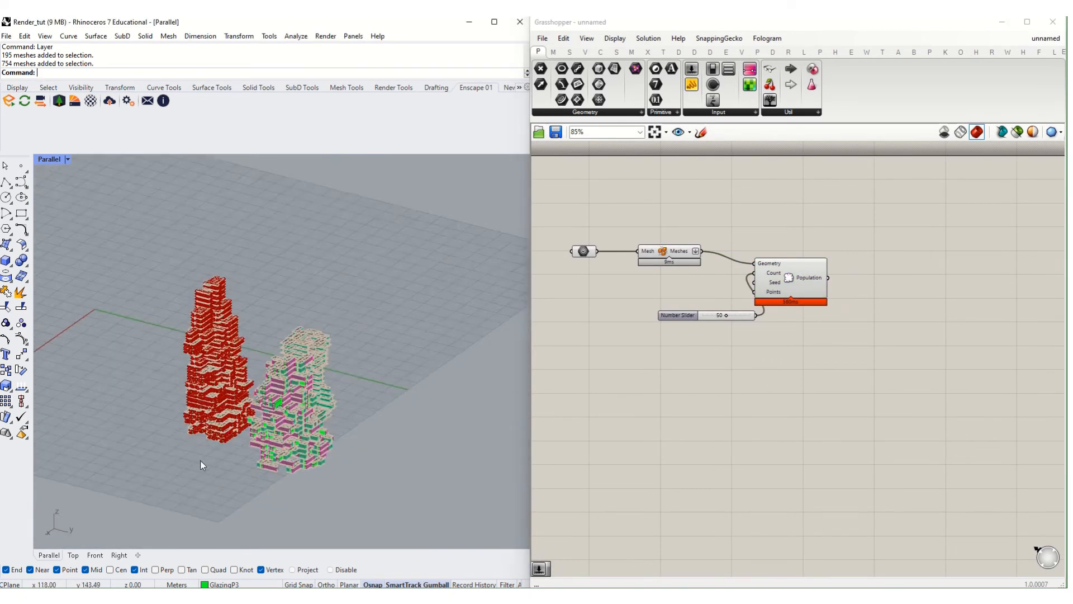
scroll(202, 465, "up", 5)
- Draw a two-corner plane on the ground beside the towers and open the Enscape Asset Library
left_click(7, 245)
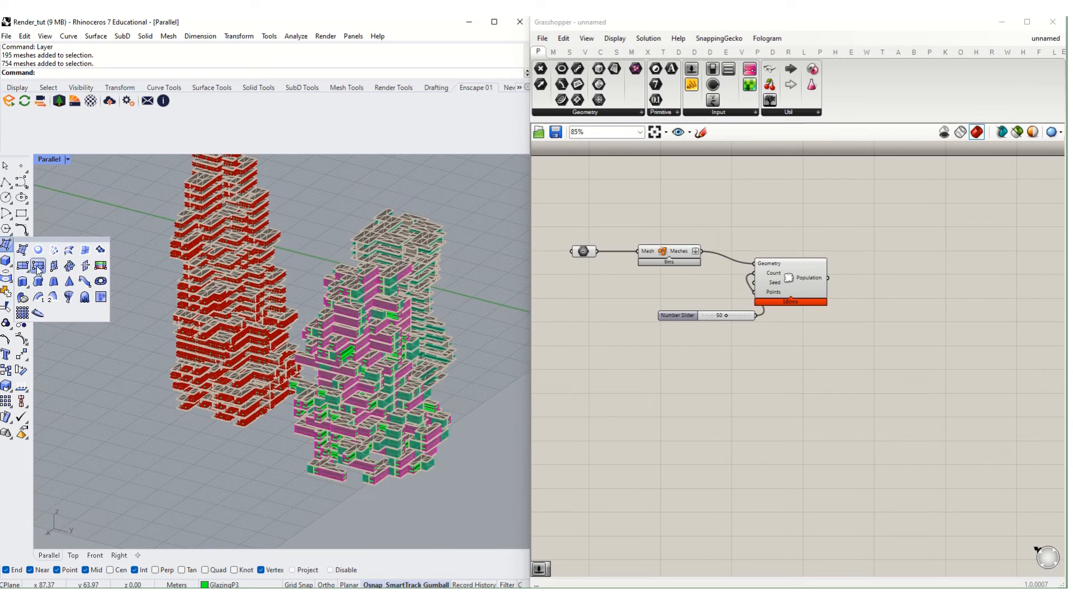
left_click(38, 266)
scroll(175, 372, "up", 3)
left_click(177, 373)
left_click(213, 438)
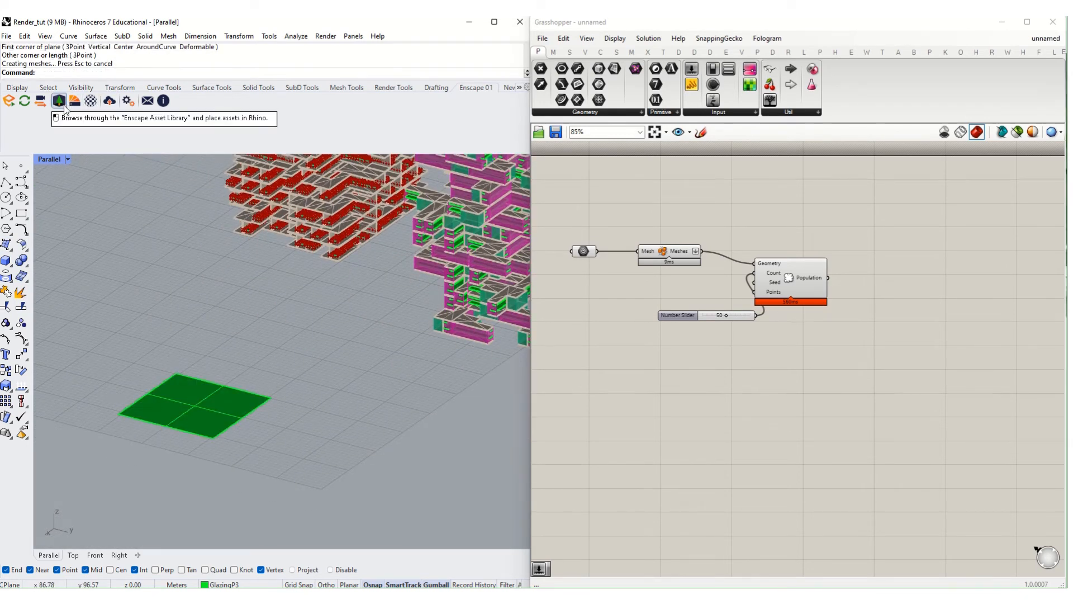
left_click(60, 103)
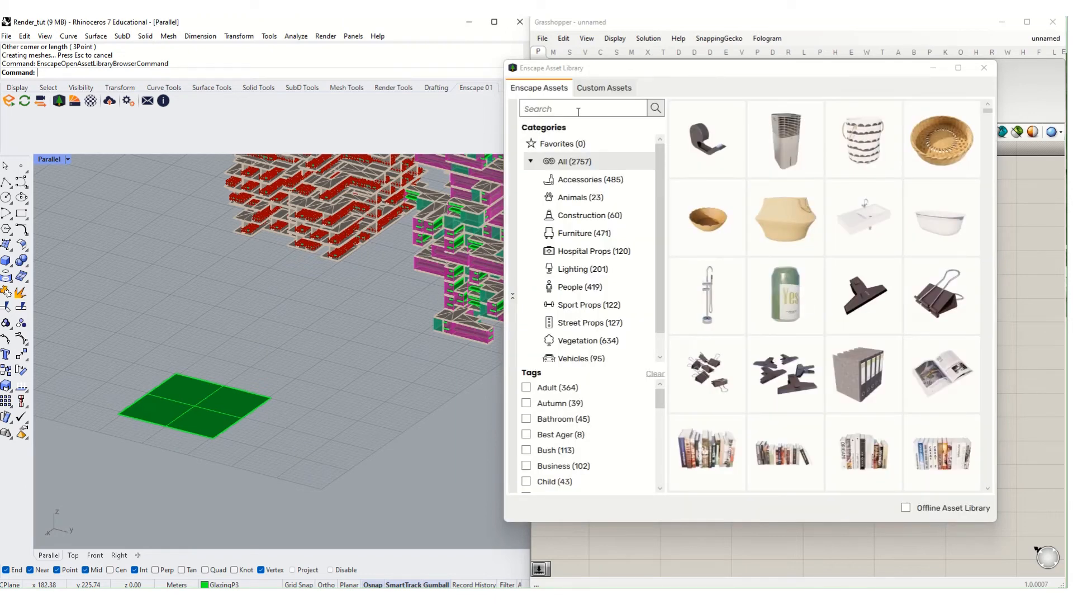
- Place Vegetation's Bush 030: Grass at the green plane's corner and zoom to it with ZS
left_click(589, 340)
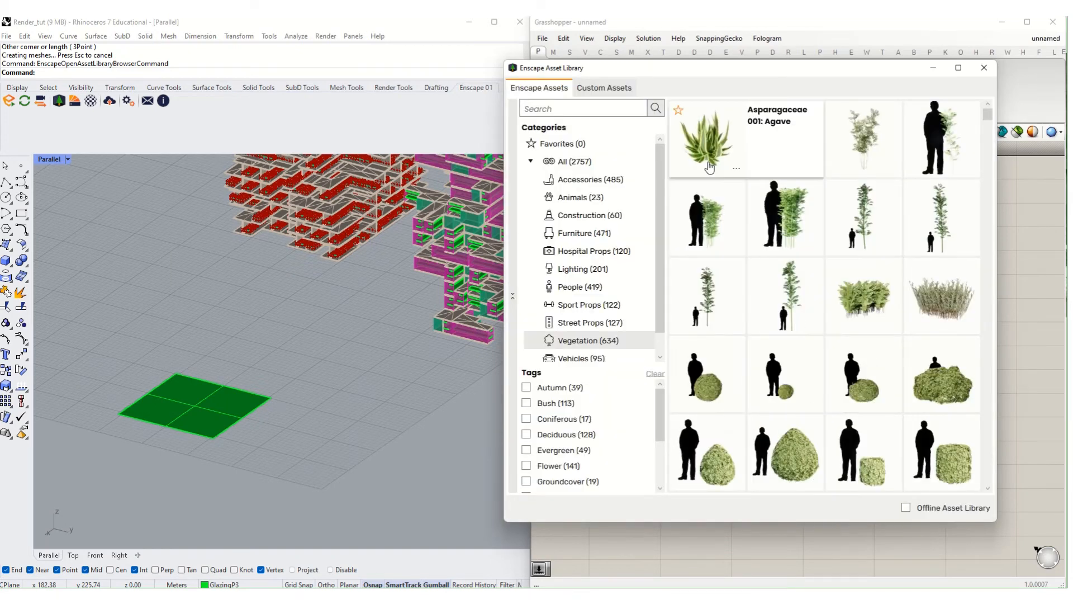
scroll(883, 358, "down", 4)
scroll(883, 279, "up", 3)
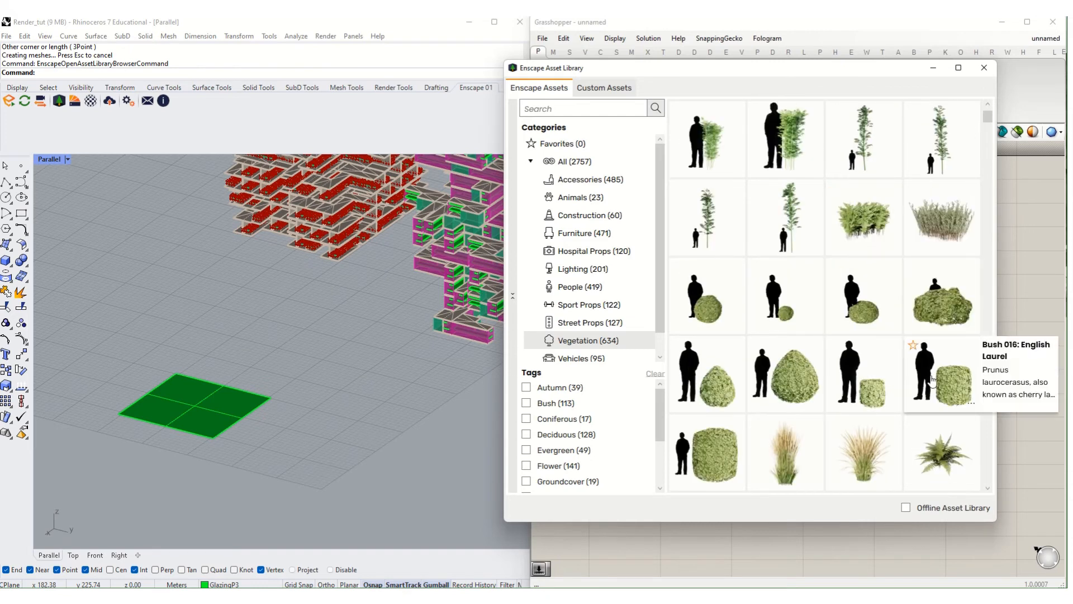
scroll(835, 243, "down", 4)
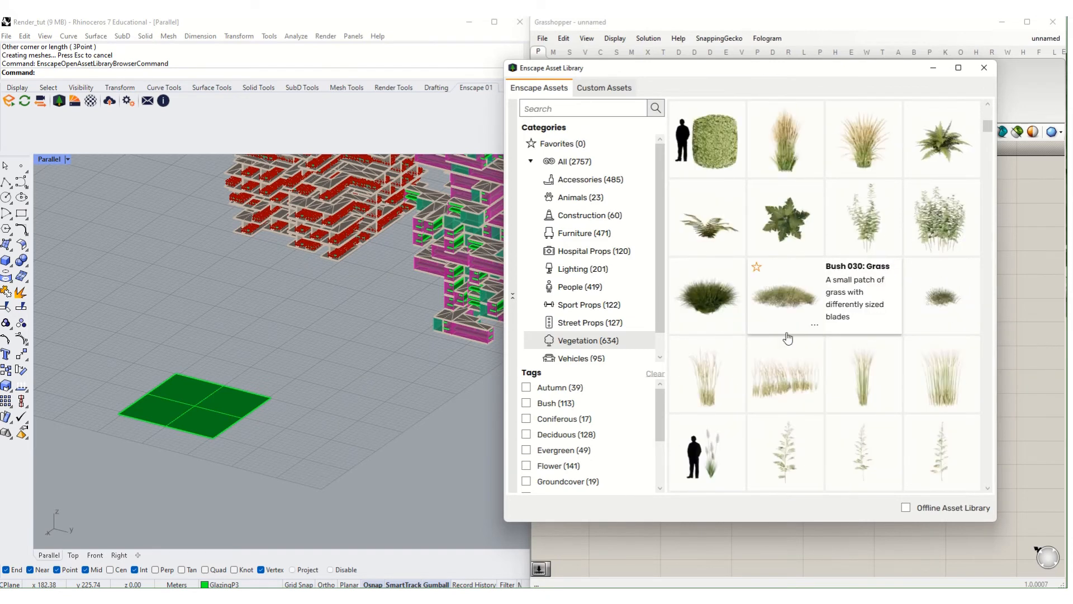
left_click(701, 315)
scroll(200, 434, "up", 4)
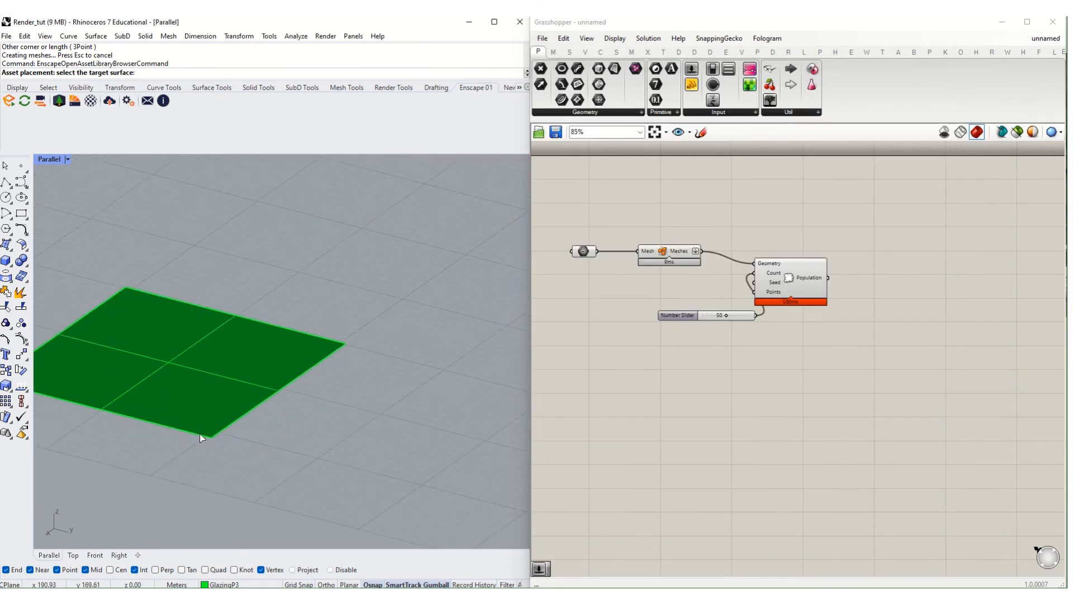
left_click(215, 437)
left_click(216, 438)
scroll(227, 452, "up", 2)
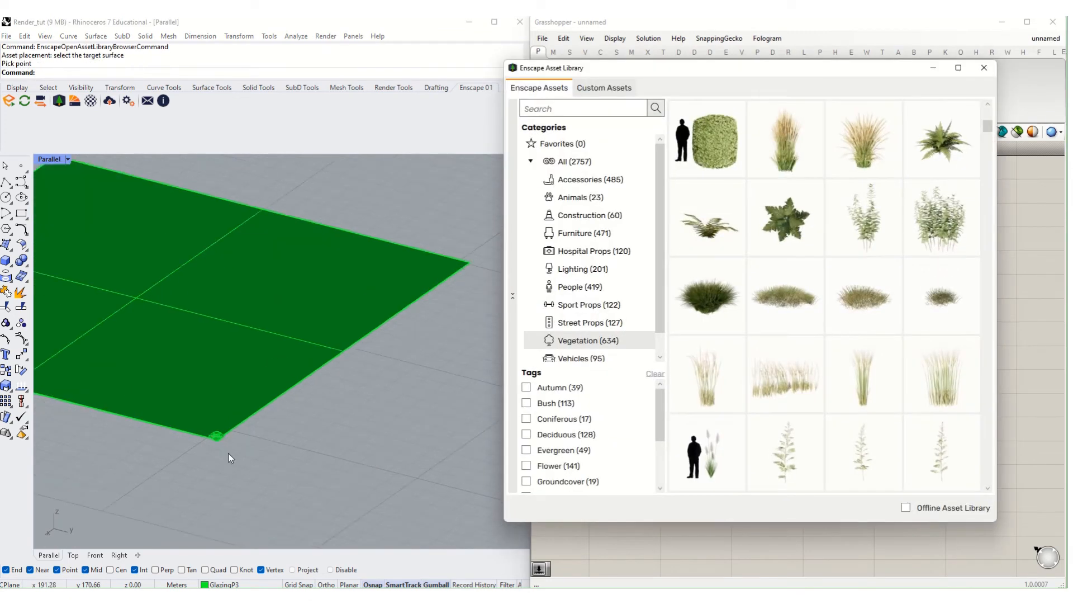
type("zs")
key("Return")
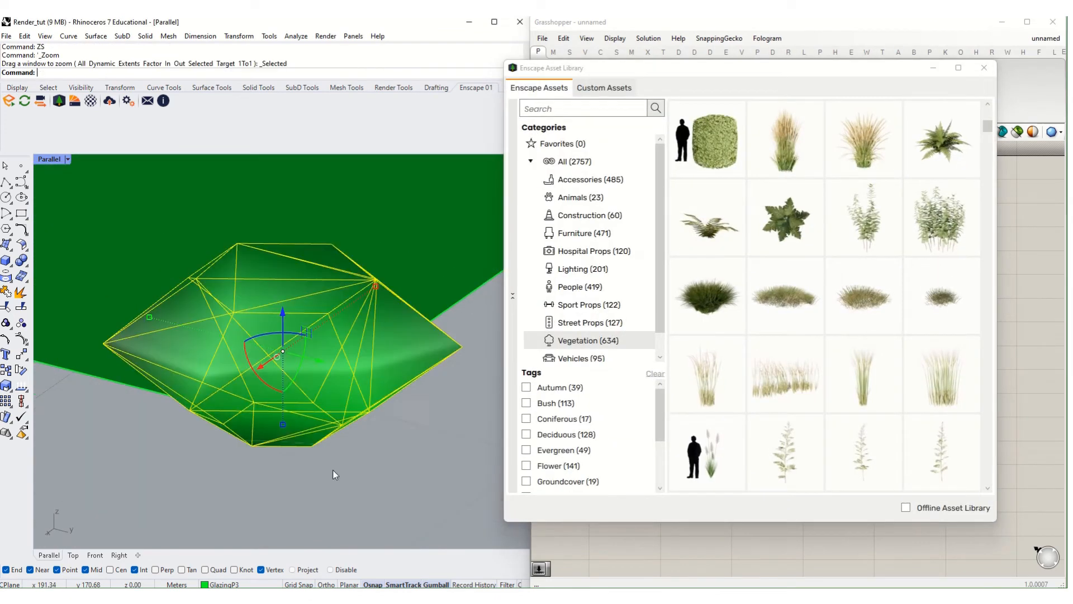
left_click(793, 539)
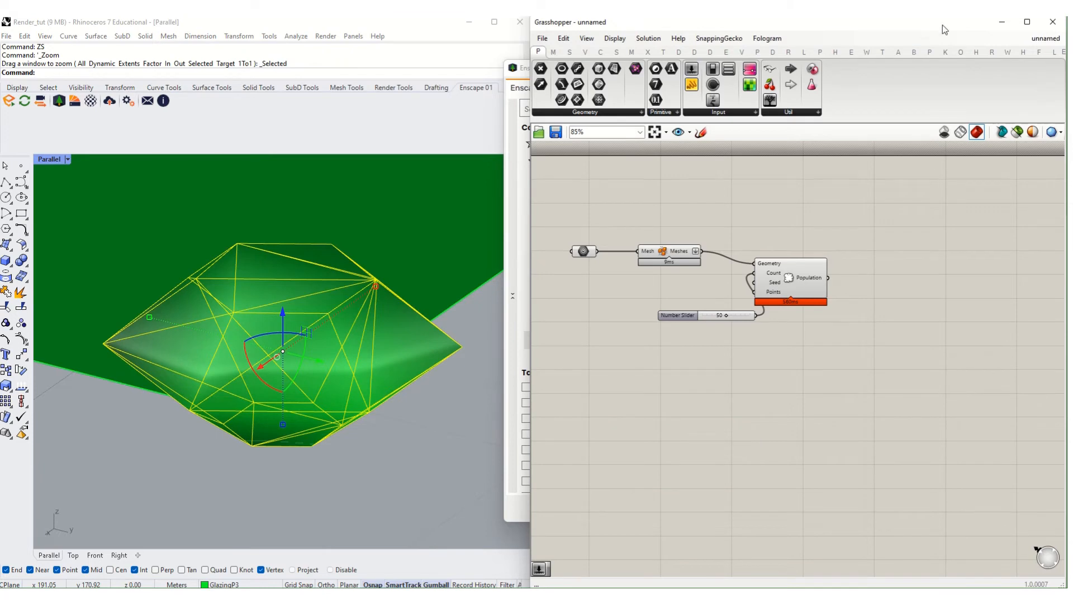
- Maximize Grasshopper and place a Reference by Name component from the reference components
left_click(1027, 22)
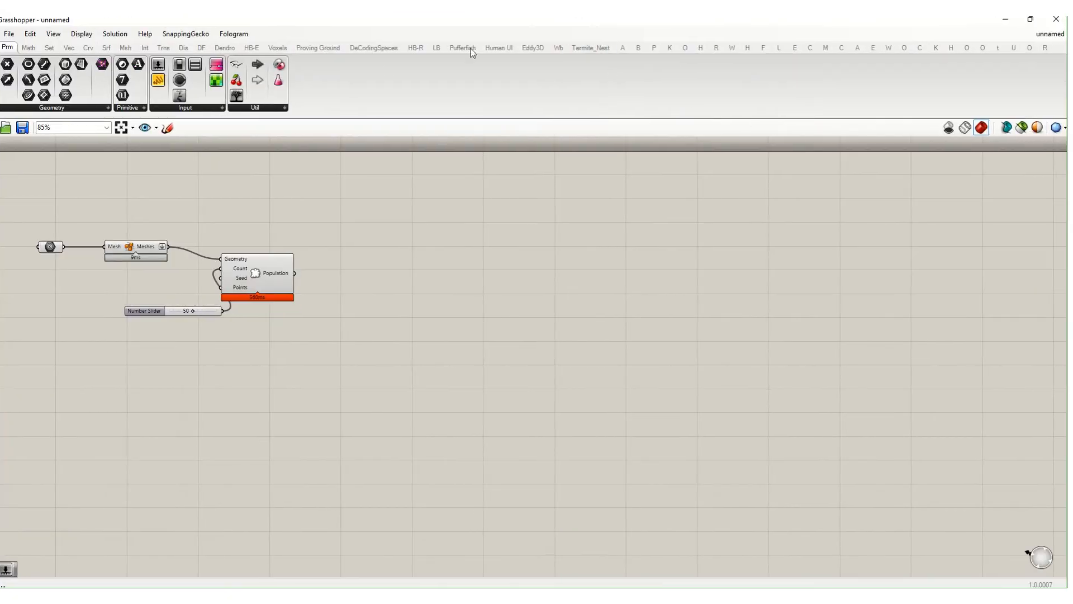
left_click(798, 48)
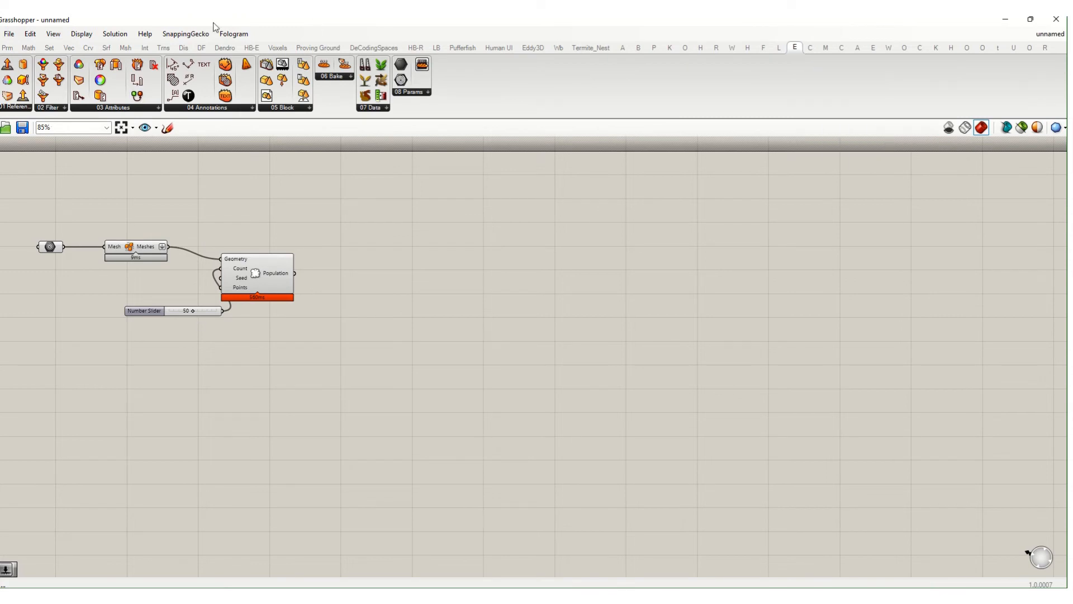
left_click(52, 108)
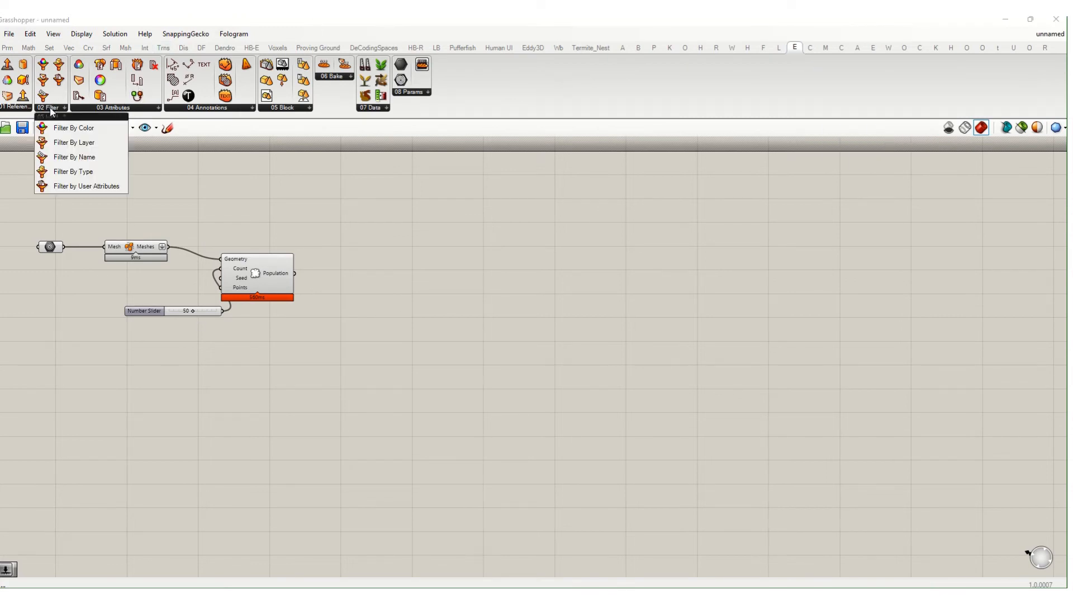
left_click(16, 112)
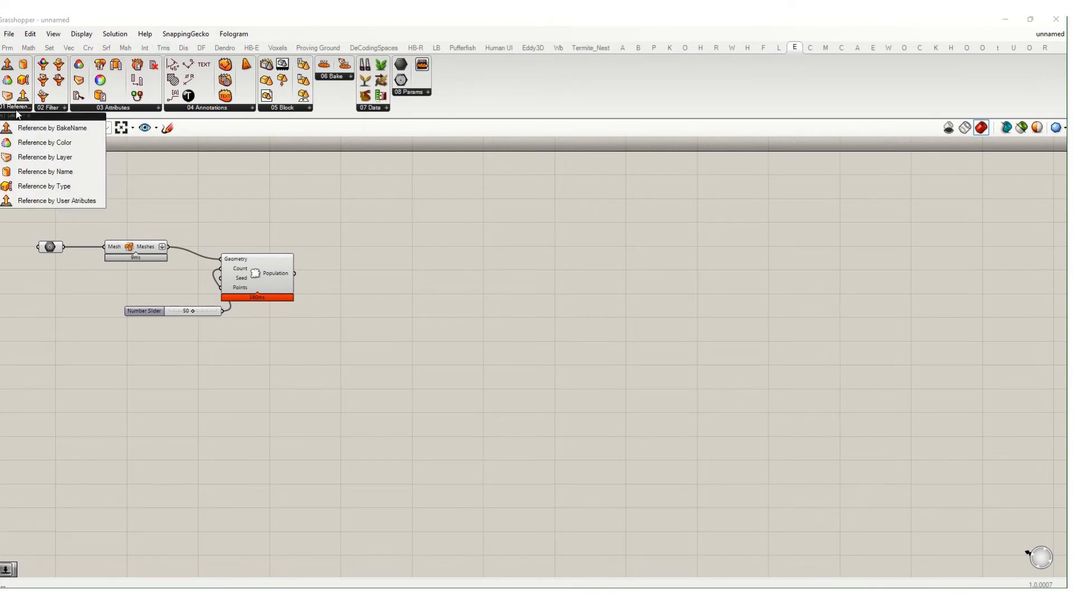
left_click(145, 108)
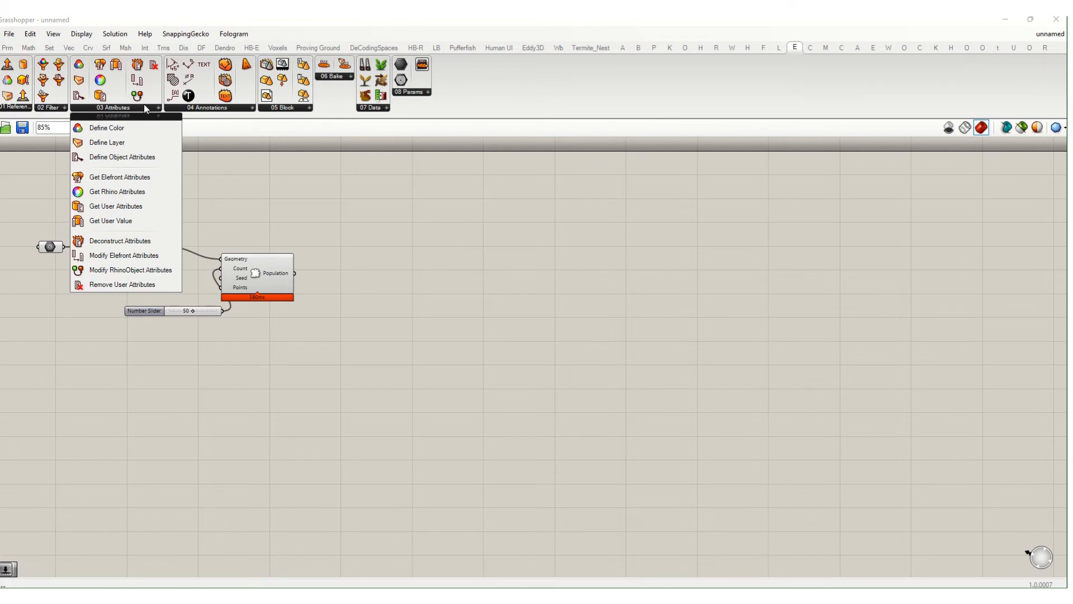
left_click(304, 108)
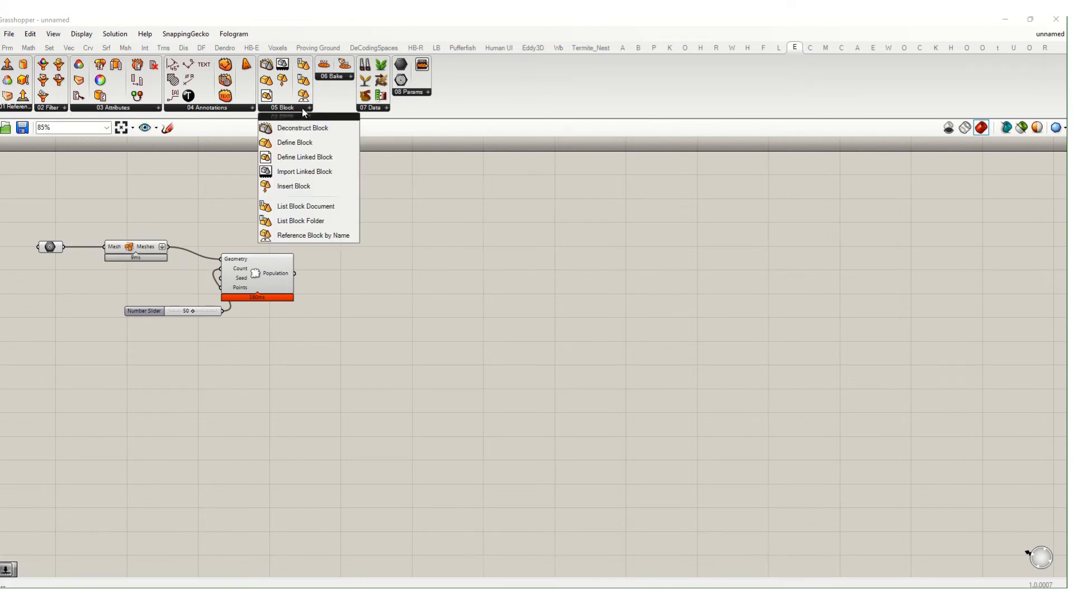
left_click_drag(311, 143, 313, 195)
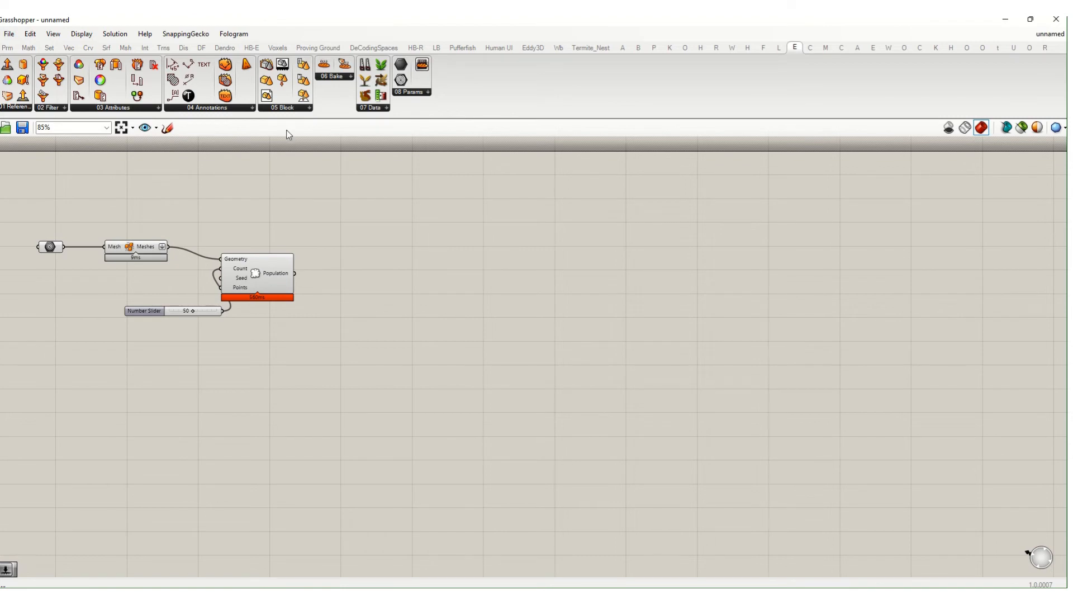
left_click(288, 107)
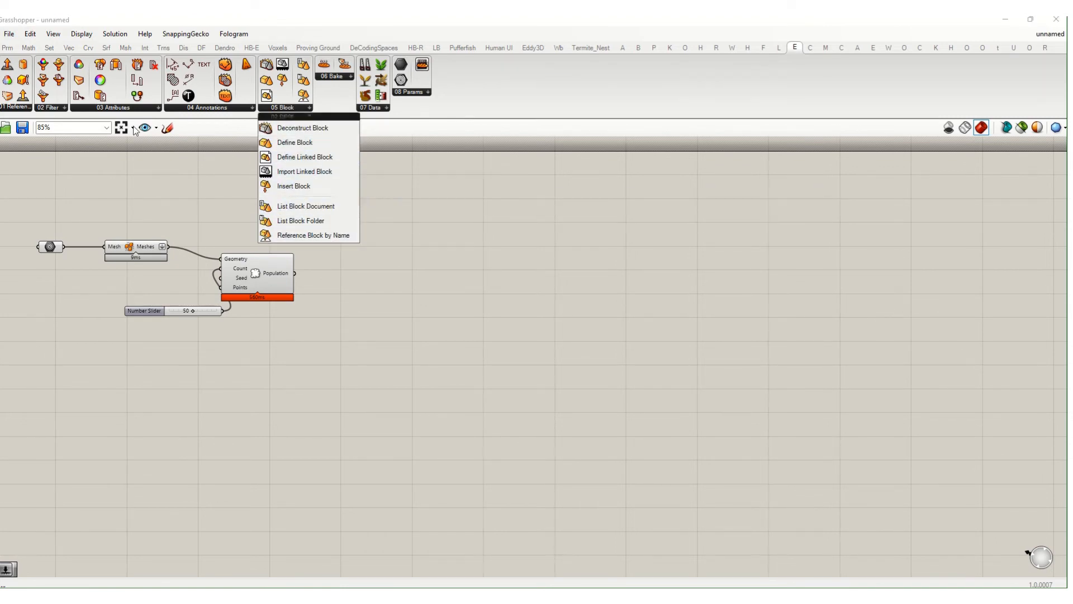
left_click(17, 108)
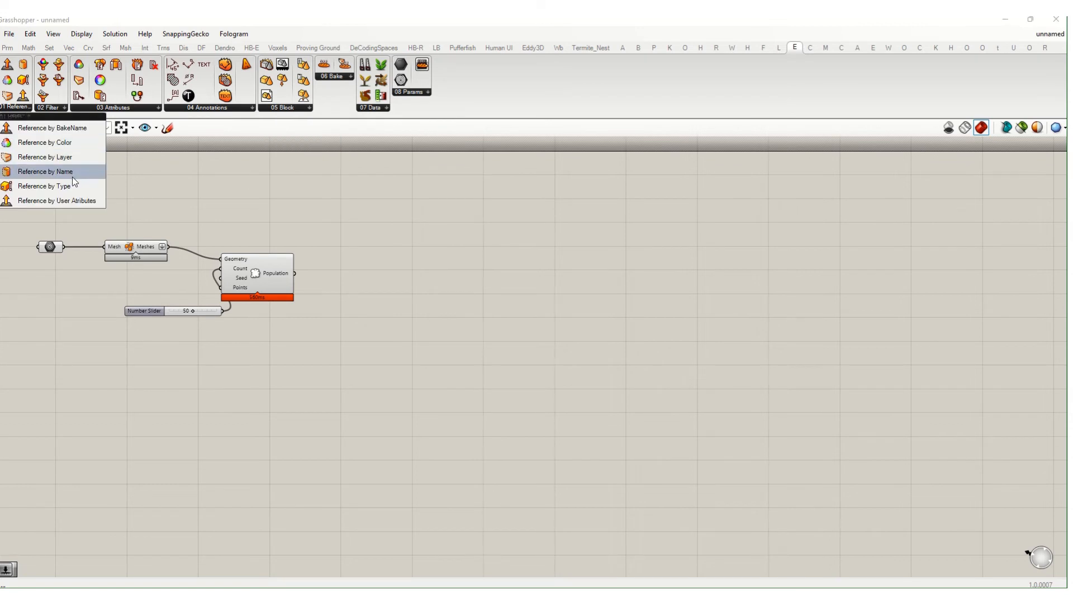
left_click_drag(72, 177, 166, 370)
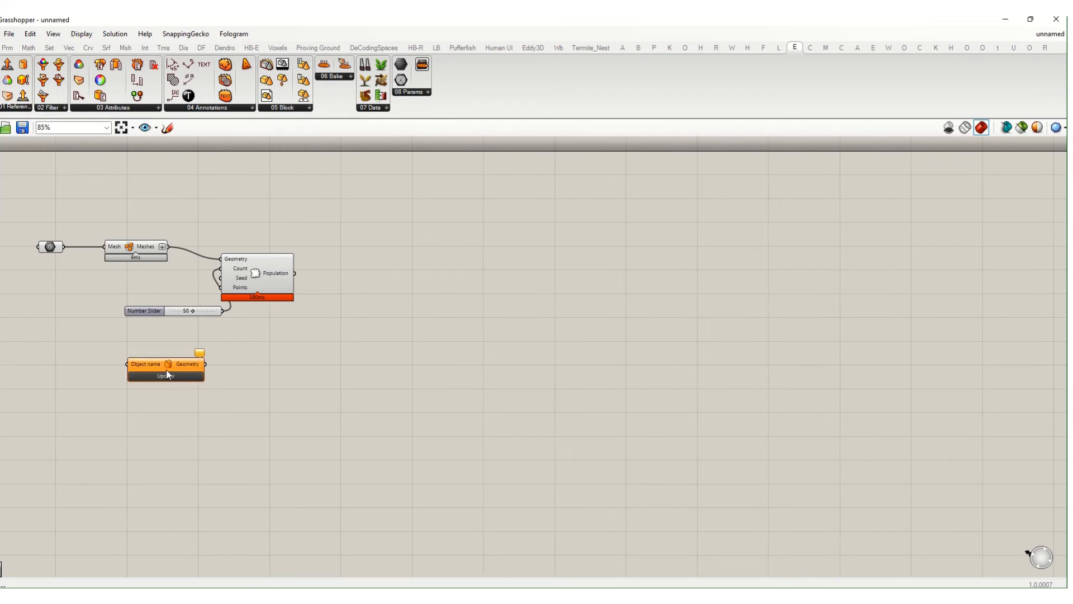
scroll(166, 370, "up", 2)
- Add a List Block Document component beside it, outputting 1614 block names
left_click(15, 112)
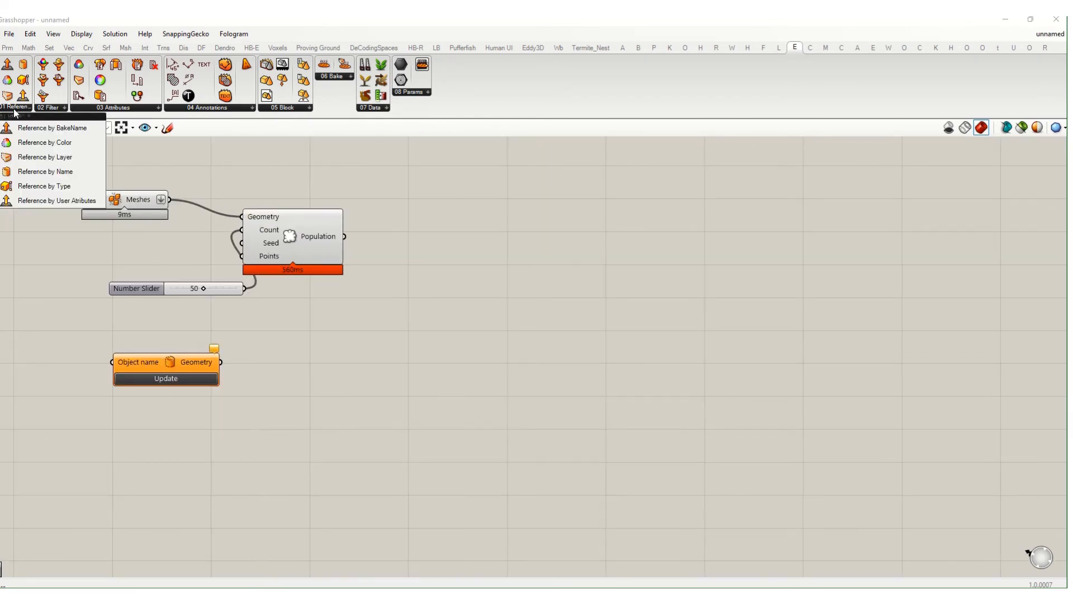
left_click(282, 108)
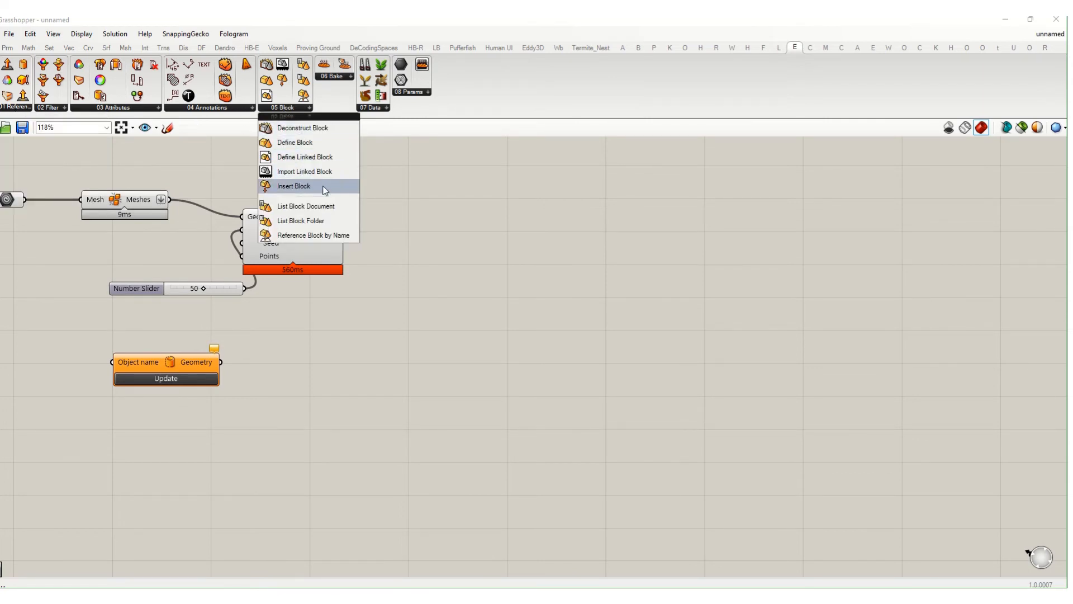
left_click_drag(305, 221, 340, 320)
scroll(341, 324, "up", 2)
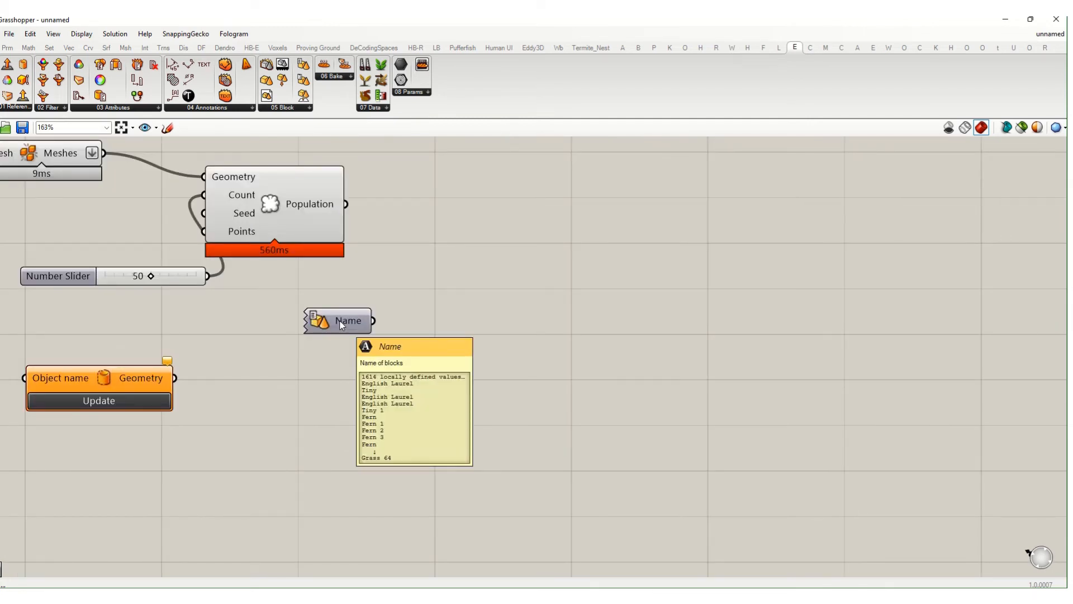
- Recompute the whole Grasshopper definition from the canvas menu
left_click(342, 325)
right_click(443, 262)
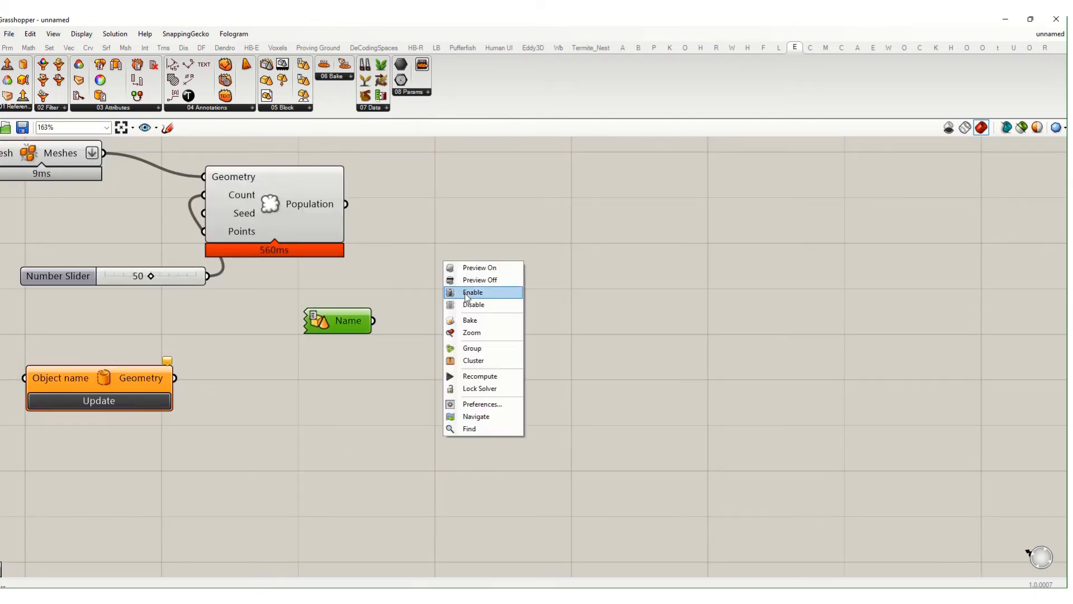
left_click(485, 378)
- Add a trial Insert Block component and an Object name reference component at the canvas centre
left_click(445, 307)
left_click(302, 108)
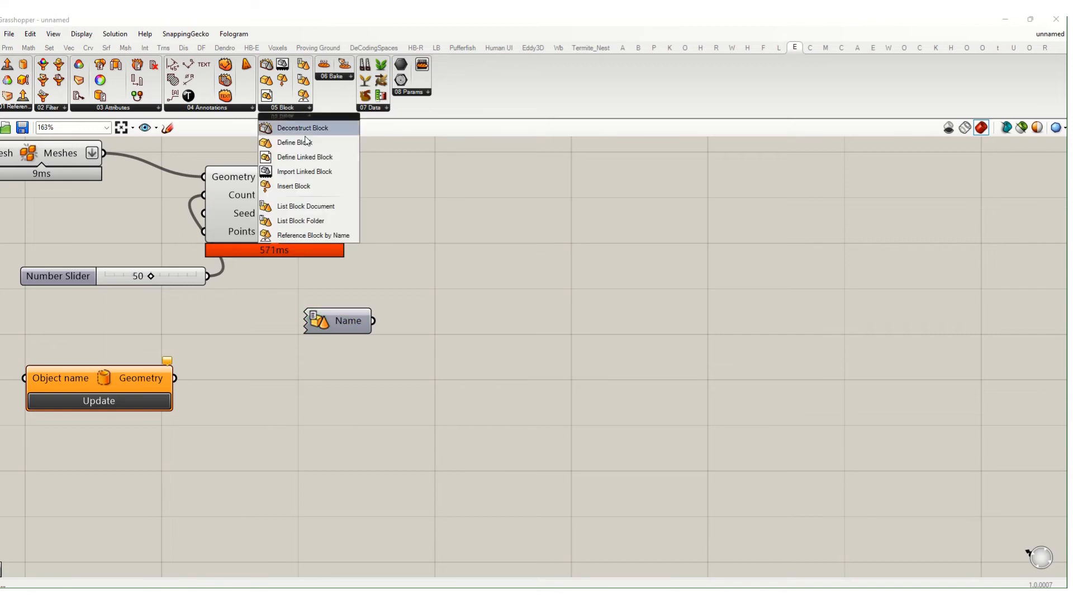
left_click(316, 193)
left_click(441, 295)
scroll(441, 295, "up", 1)
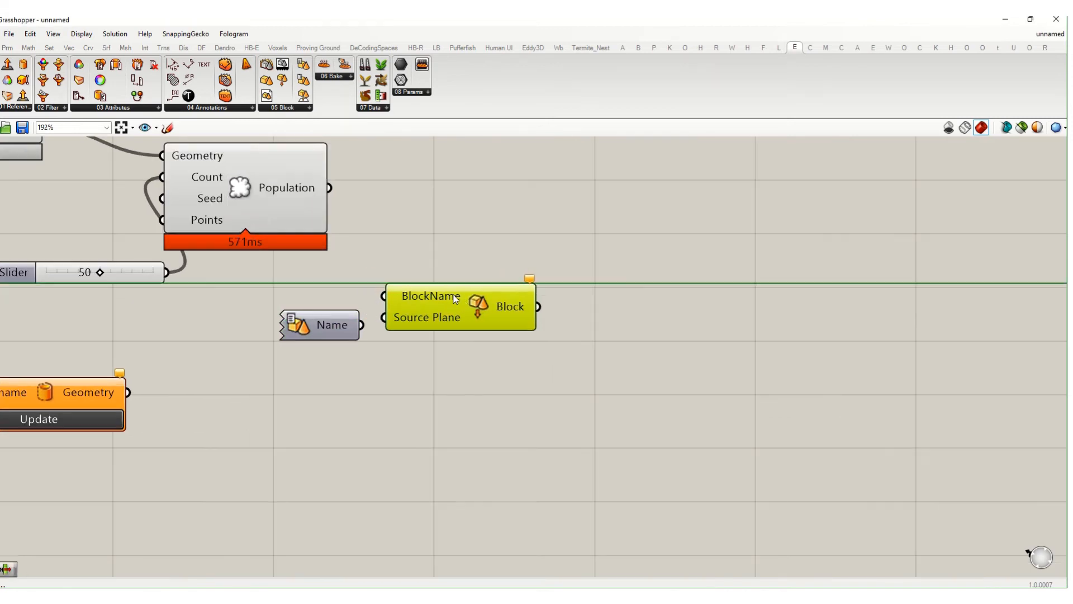
left_click(295, 107)
scroll(228, 353, "down", 1)
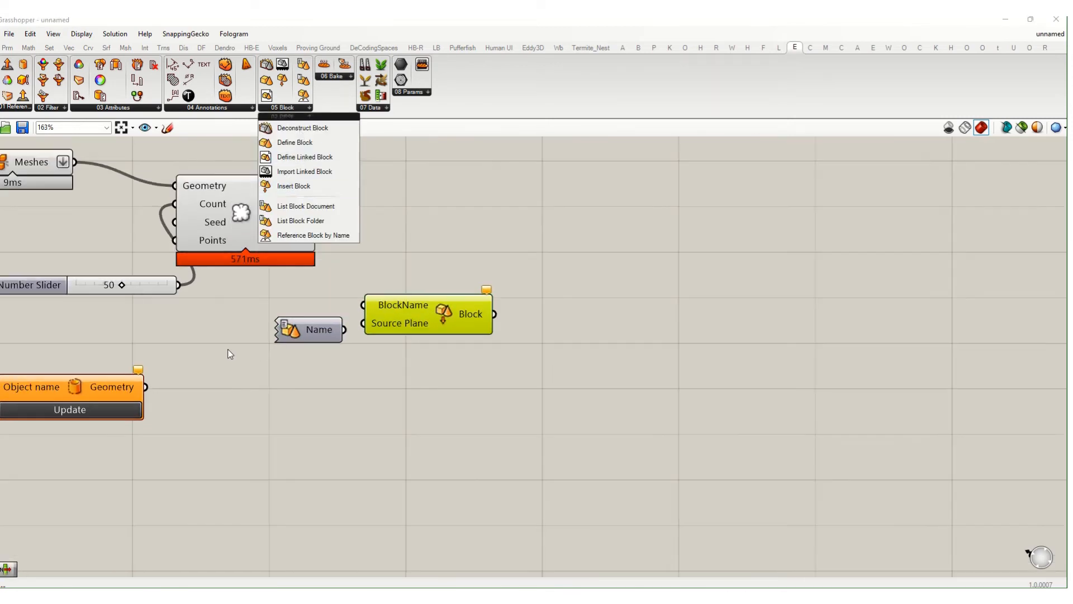
left_click(53, 107)
left_click(16, 107)
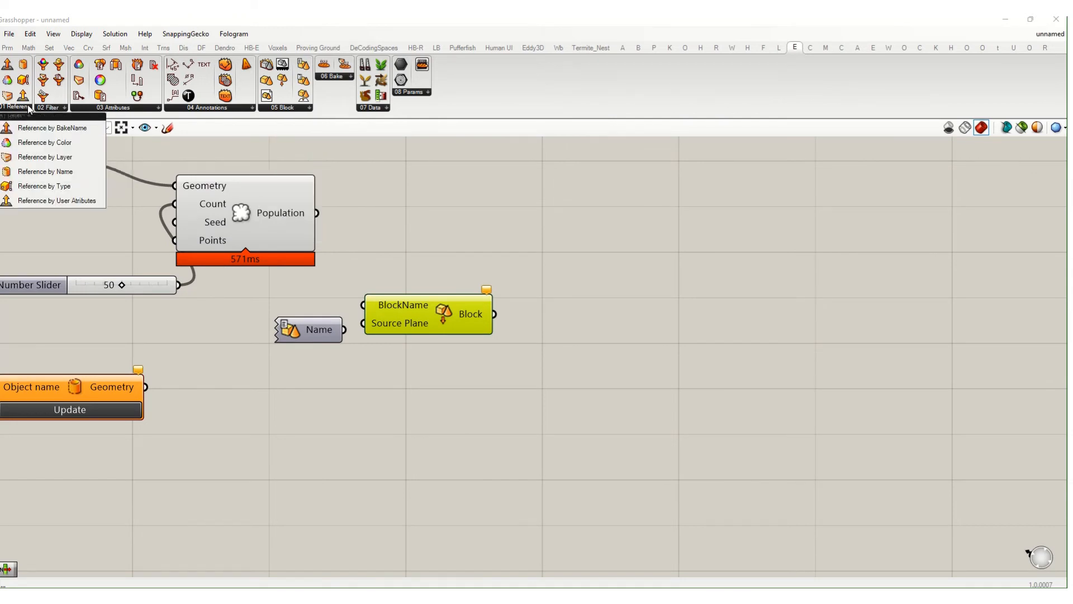
left_click_drag(86, 418, 469, 416)
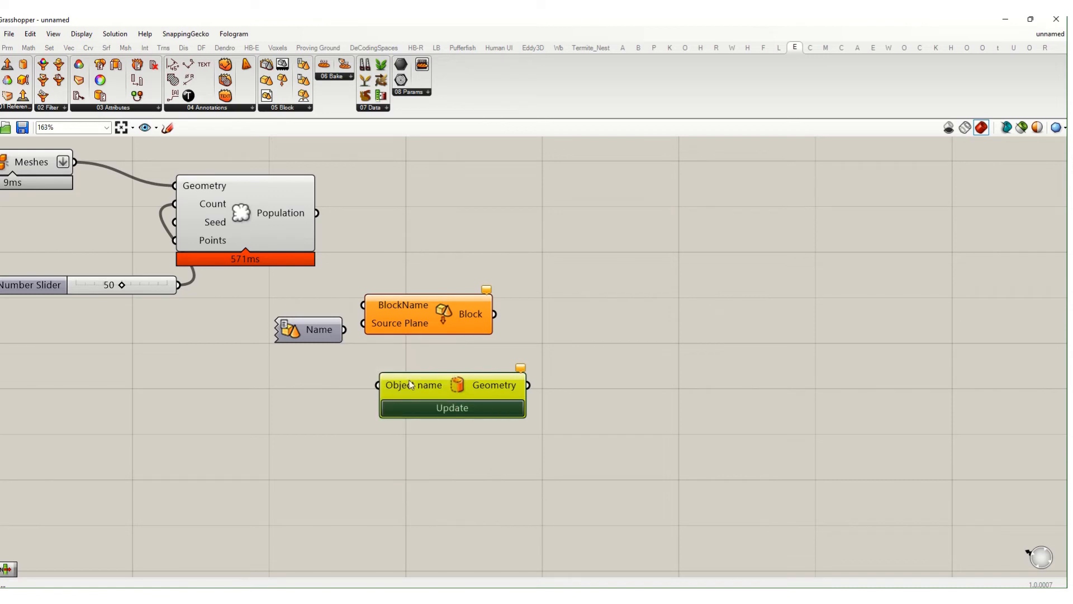
- Delete the trial Insert Block and Reference by Type components, then place the Name parameter beside Object name
left_click(428, 305)
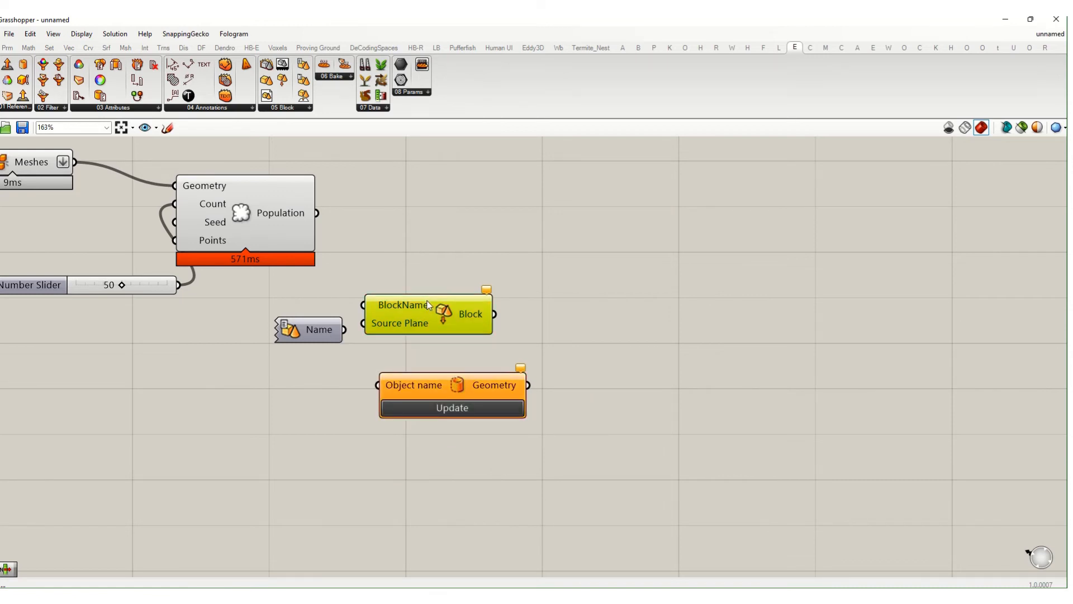
key("Delete")
left_click(22, 106)
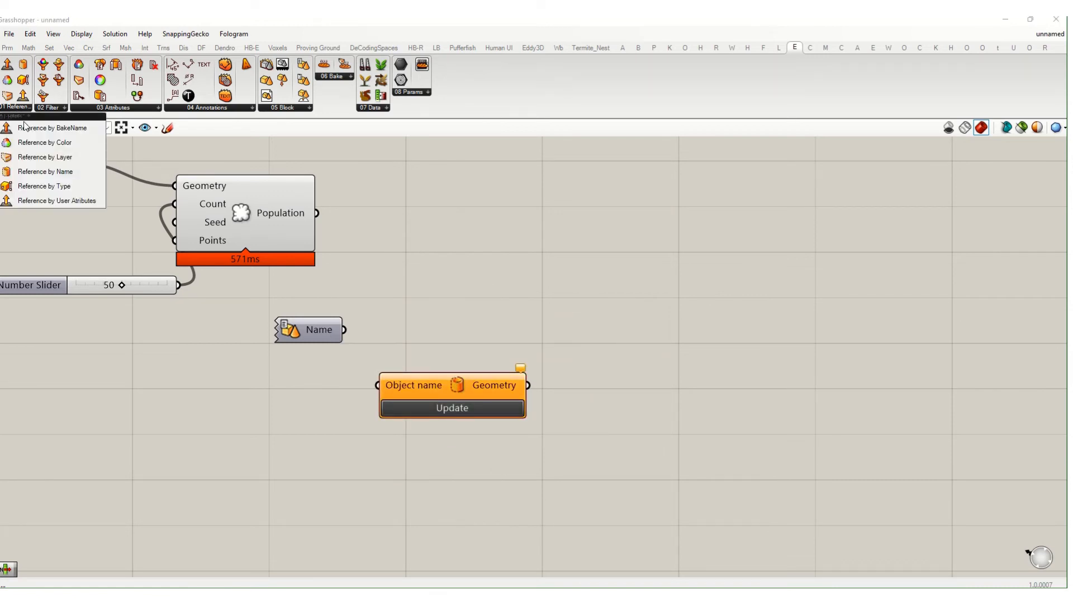
left_click_drag(49, 186, 240, 404)
key("Delete")
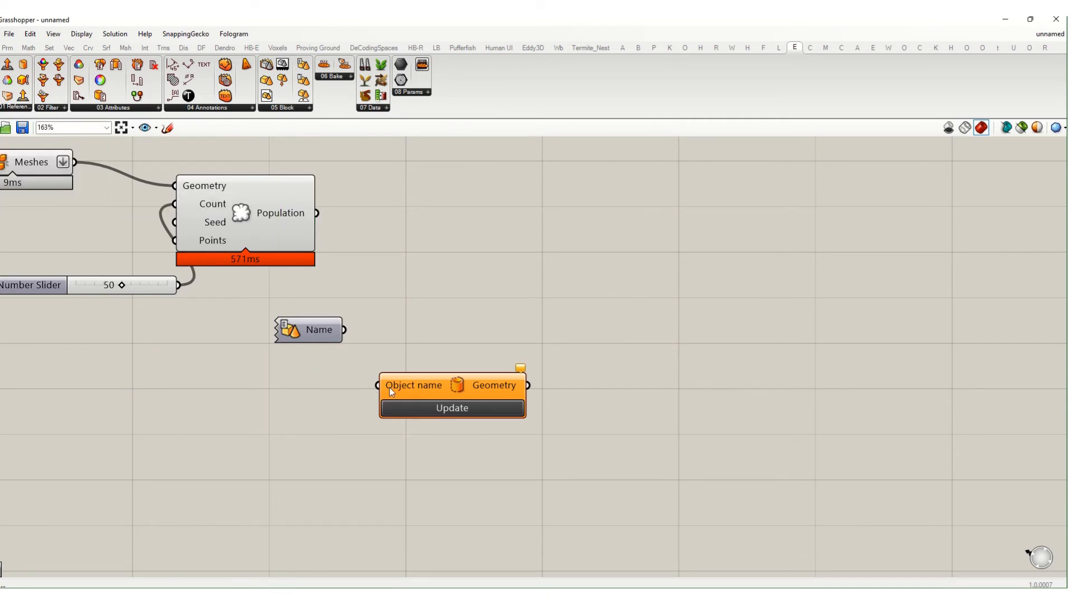
left_click_drag(324, 333, 310, 374)
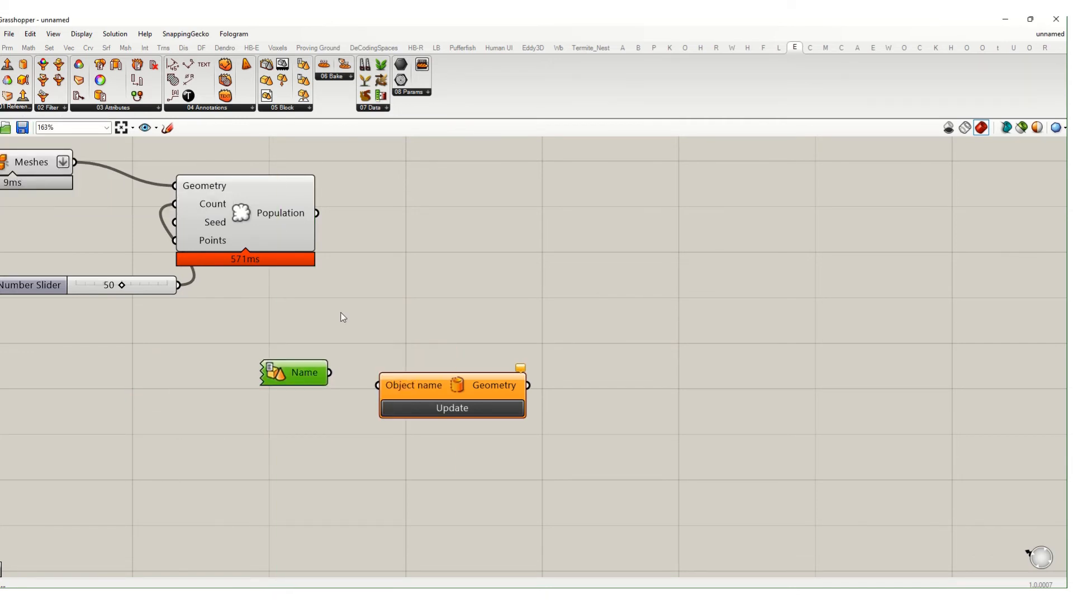
left_click_drag(588, 17, 673, 37)
- Clear the Rhino selection, pan the view left and run BlockManager
left_click(363, 467)
scroll(363, 468, "down", 8)
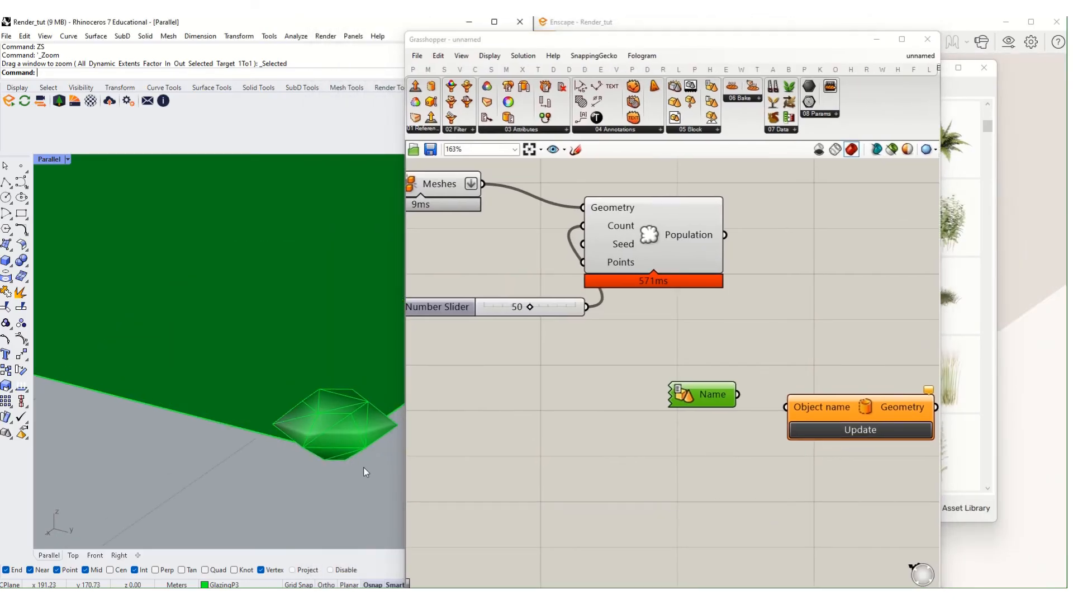
right_click_drag(363, 467, 276, 447, "shift")
scroll(277, 447, "down", 3)
type("BlockManager")
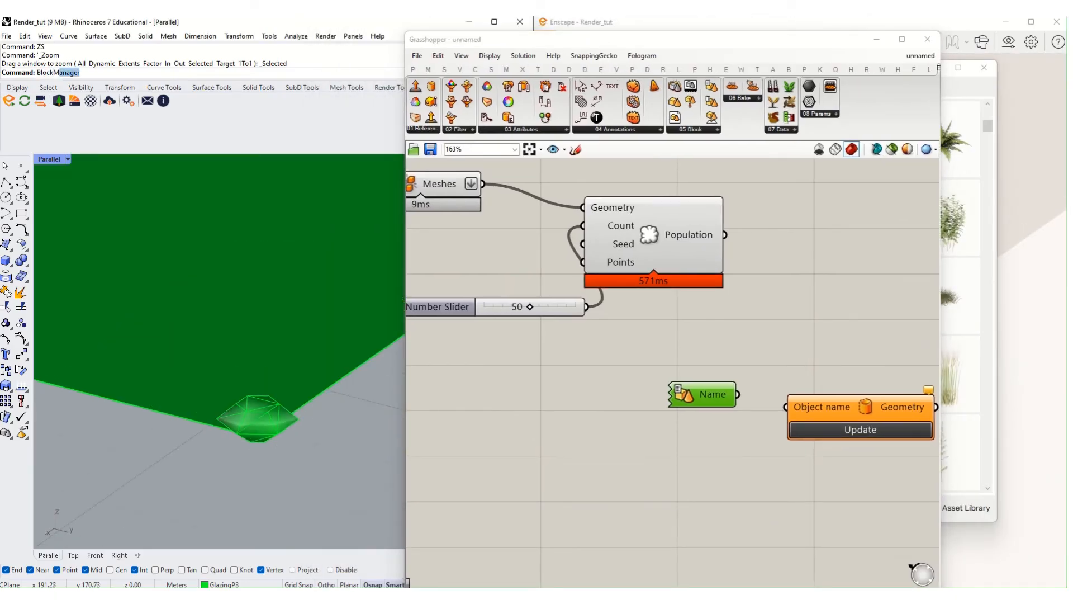
key("Return")
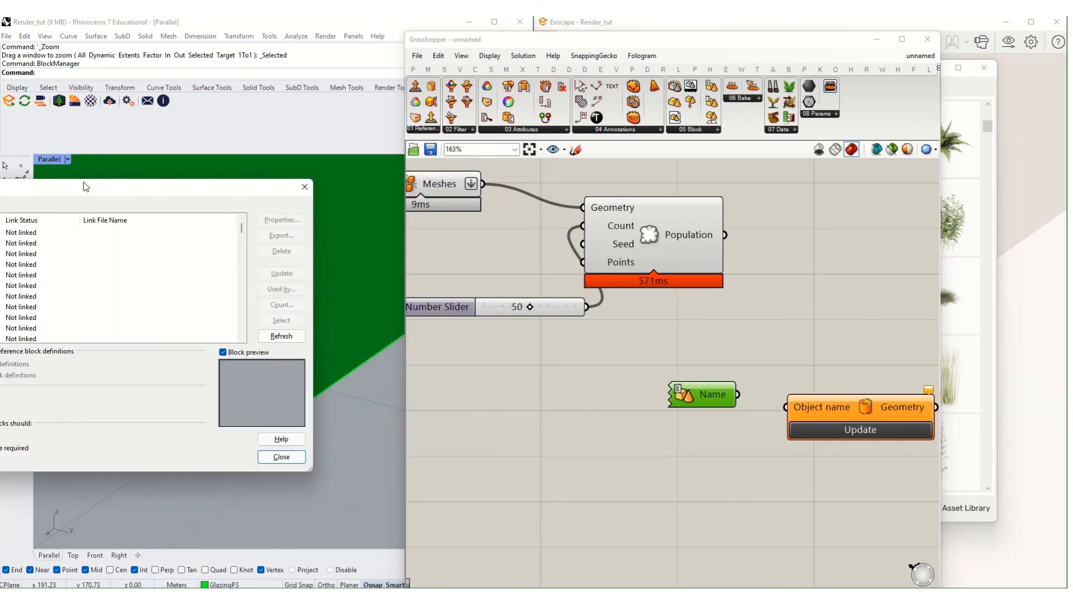
- Scroll through the Block Definitions, previewing a Bush 021 fern and Armchair 009
scroll(283, 252, "down", 5)
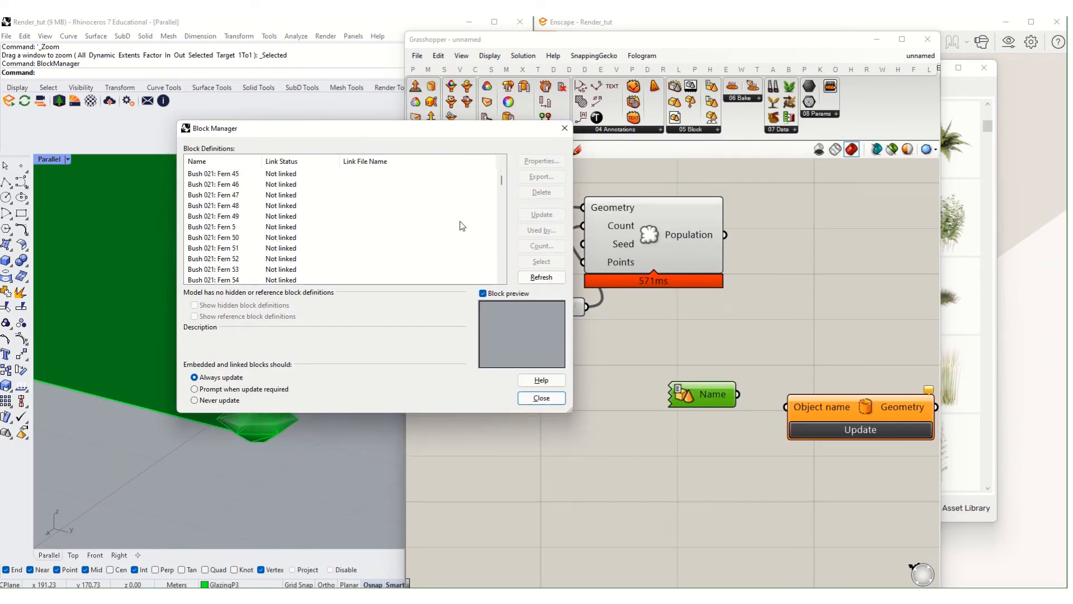
left_click_drag(502, 179, 509, 115)
left_click(214, 262)
scroll(236, 241, "up", 5)
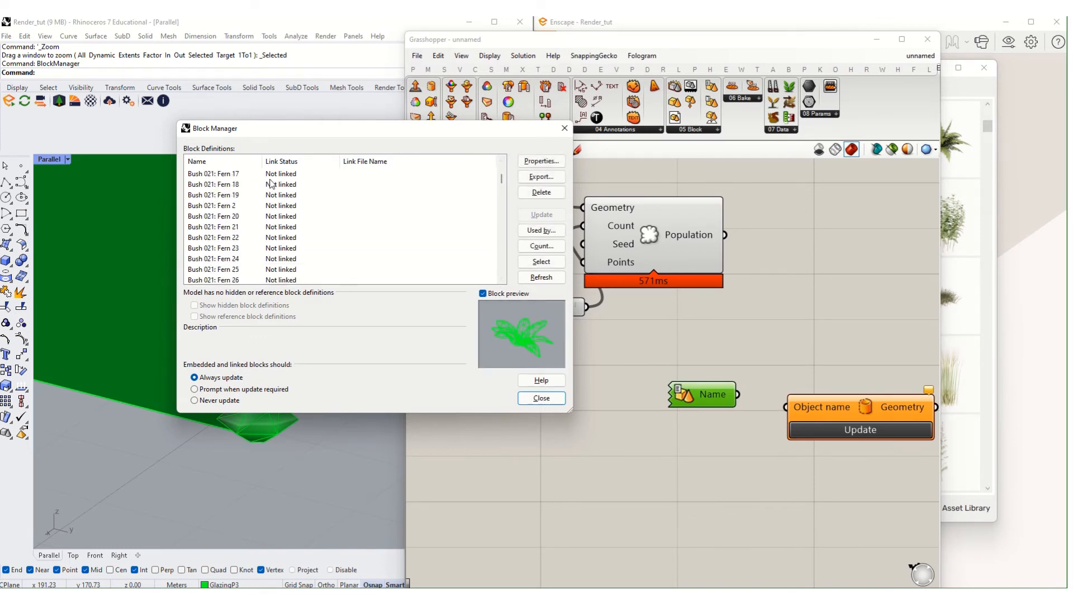
scroll(347, 232, "down", 10)
left_click_drag(504, 187, 473, 294)
left_click(270, 175)
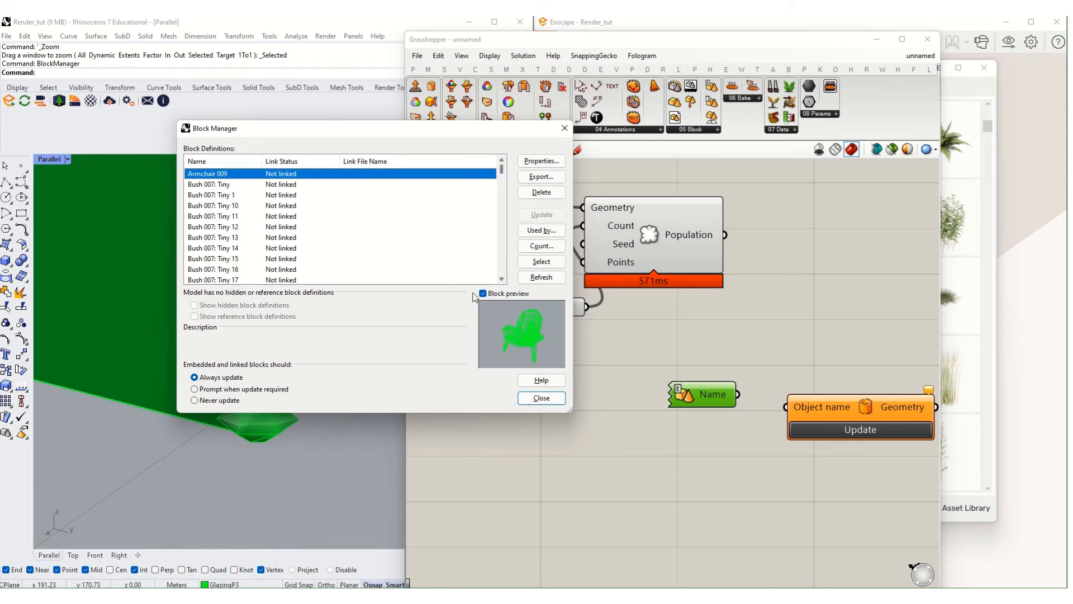
left_click_drag(501, 173, 498, 283)
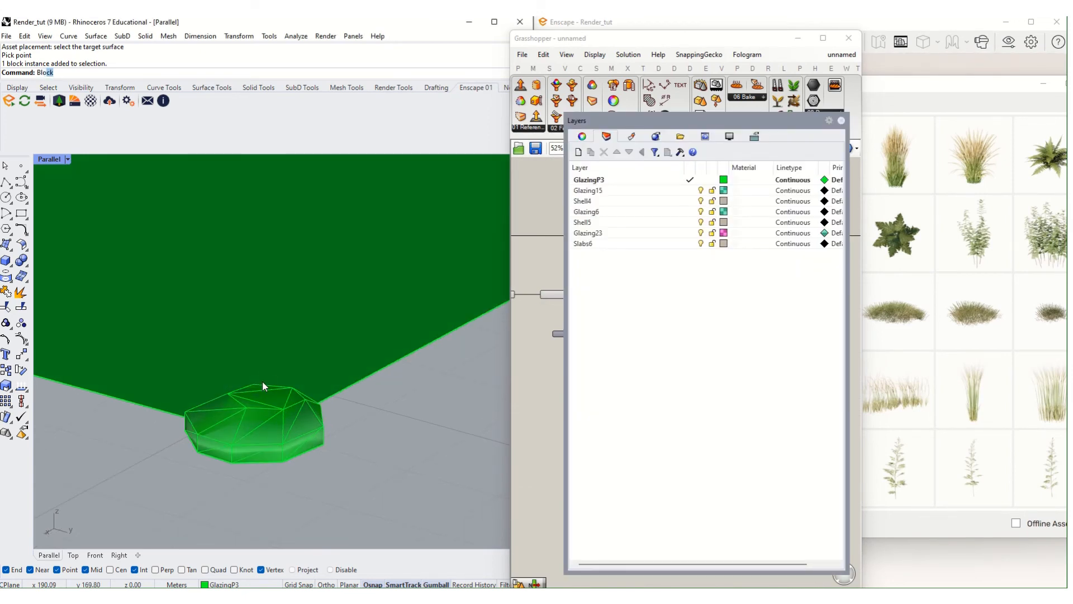
- Reopen BlockManager, confirm it lists Bush 031: Grass, and close it
type("ckManager")
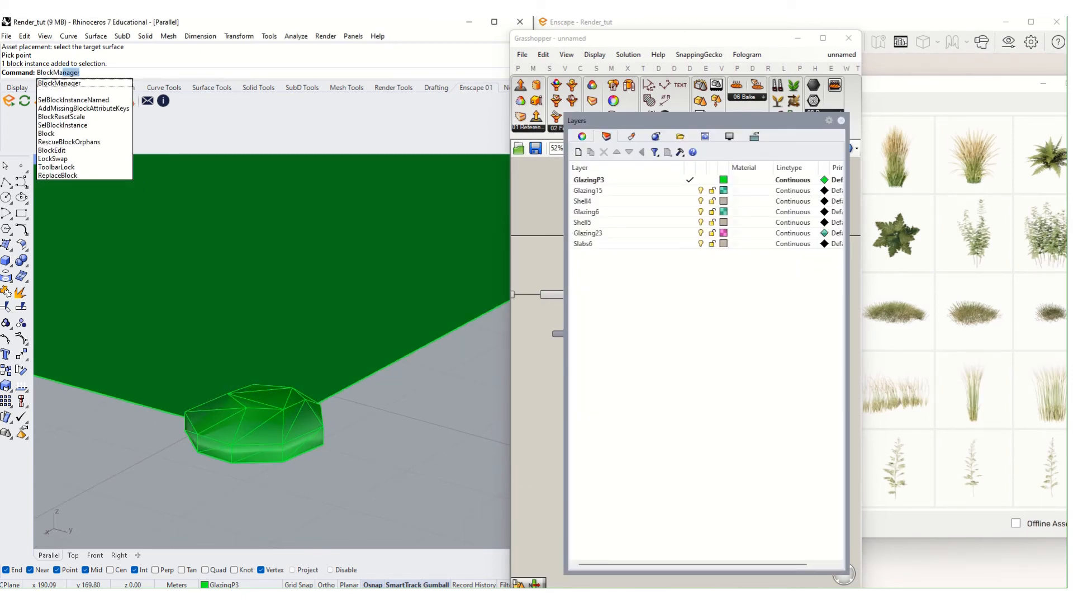
key("Return")
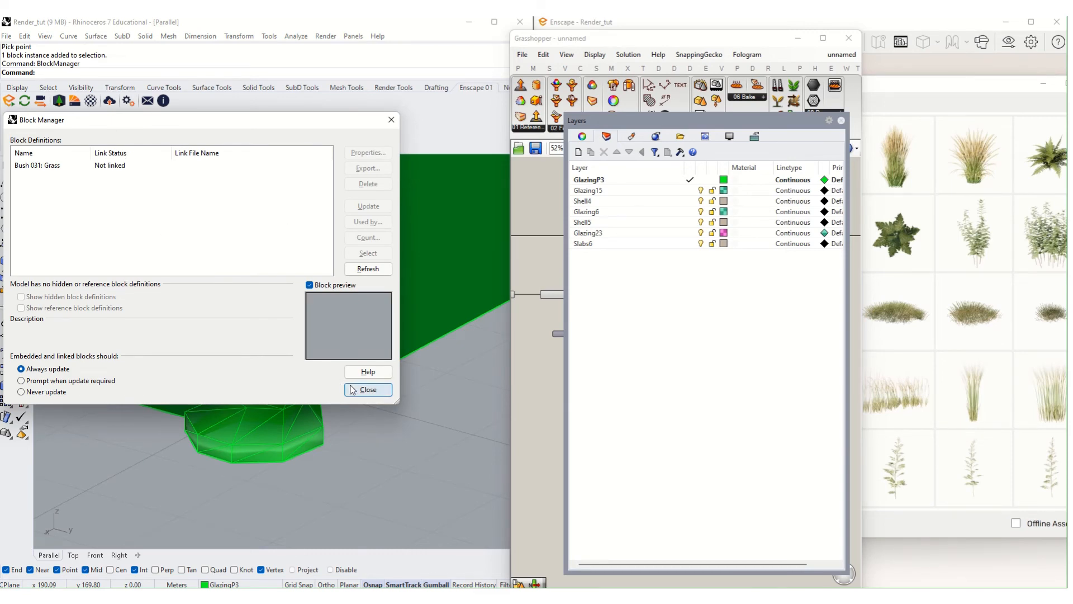
left_click(368, 390)
- Close the floating Layers panel and orbit the viewport around the rock block
left_click(259, 425)
left_click(842, 121)
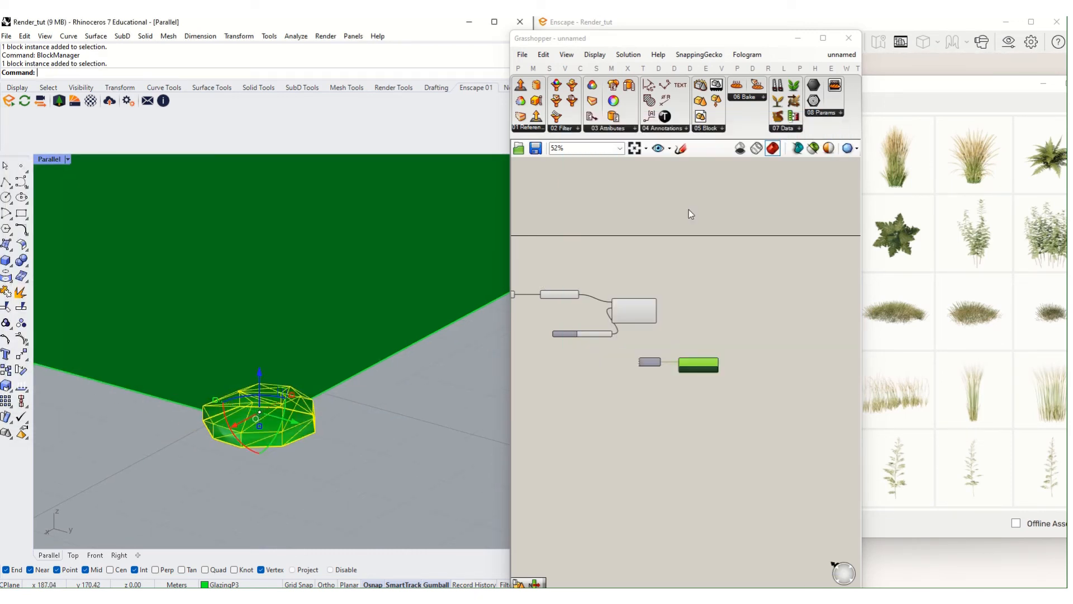
right_click_drag(222, 436, 232, 529)
key("Escape")
scroll(259, 415, "up", 1)
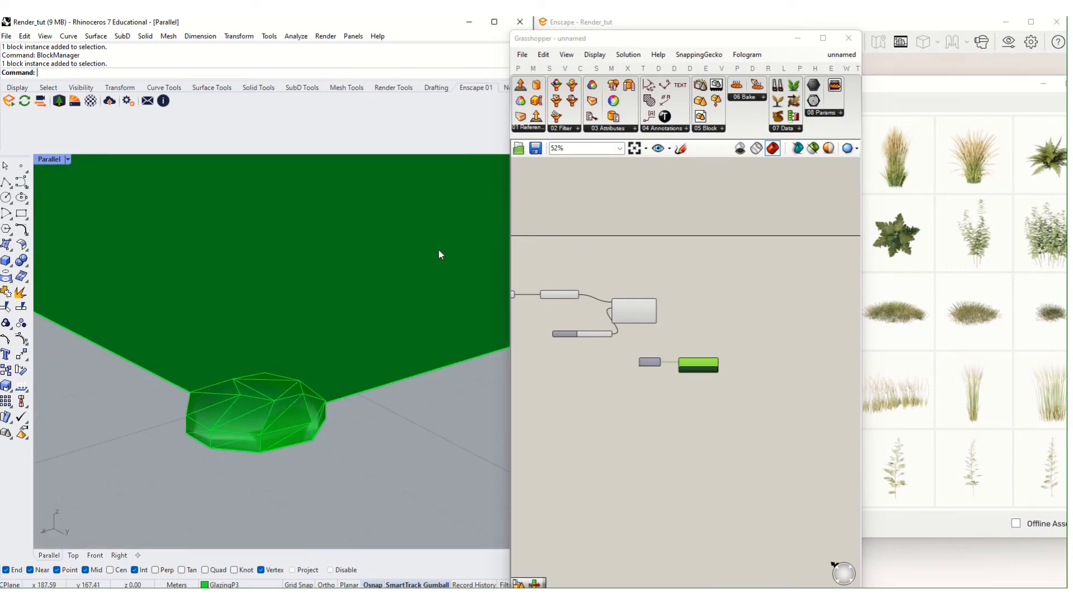
scroll(659, 343, "up", 3)
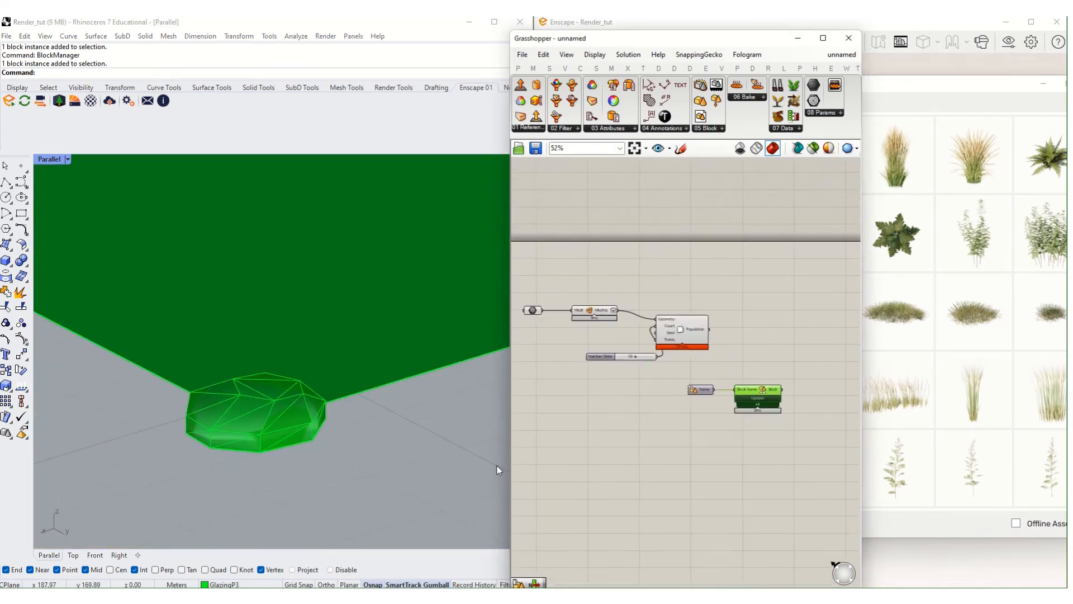
- Try placing a Reference Block by Name component, then delete it
scroll(656, 420, "up", 2)
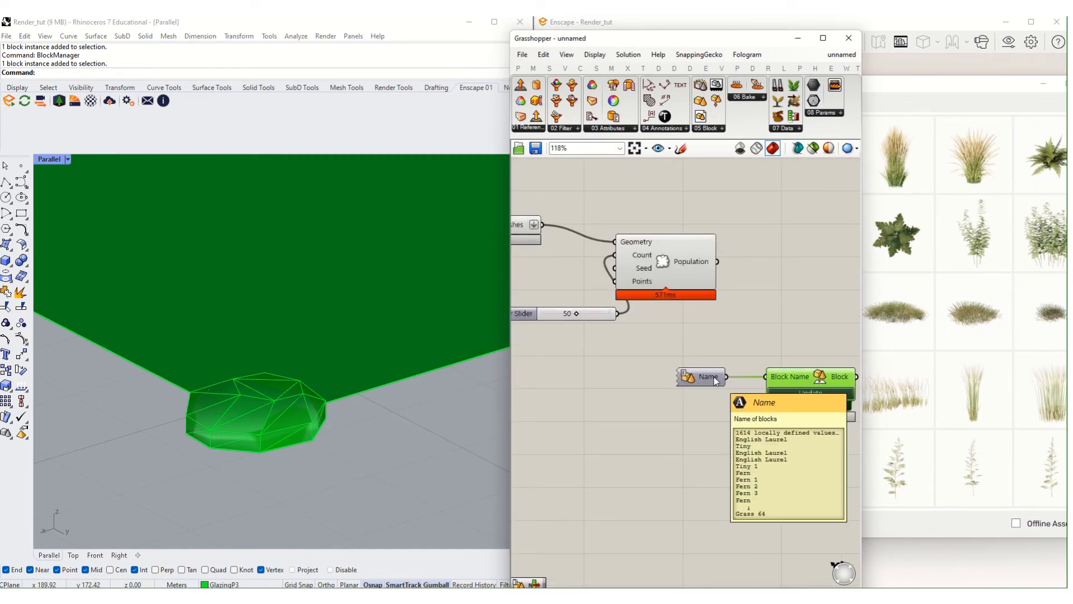
left_click(713, 381)
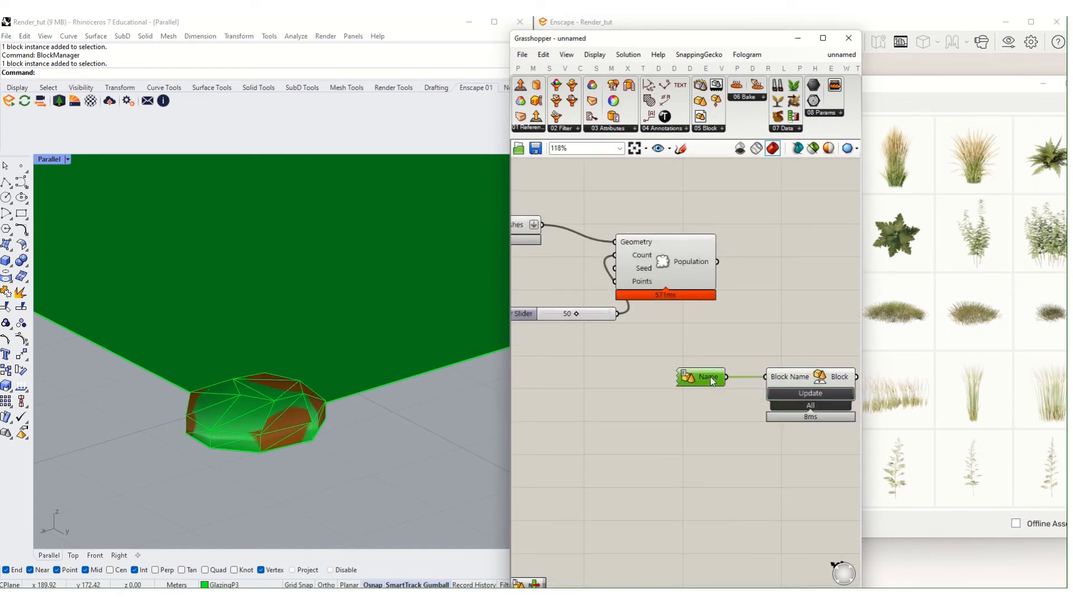
left_click(705, 129)
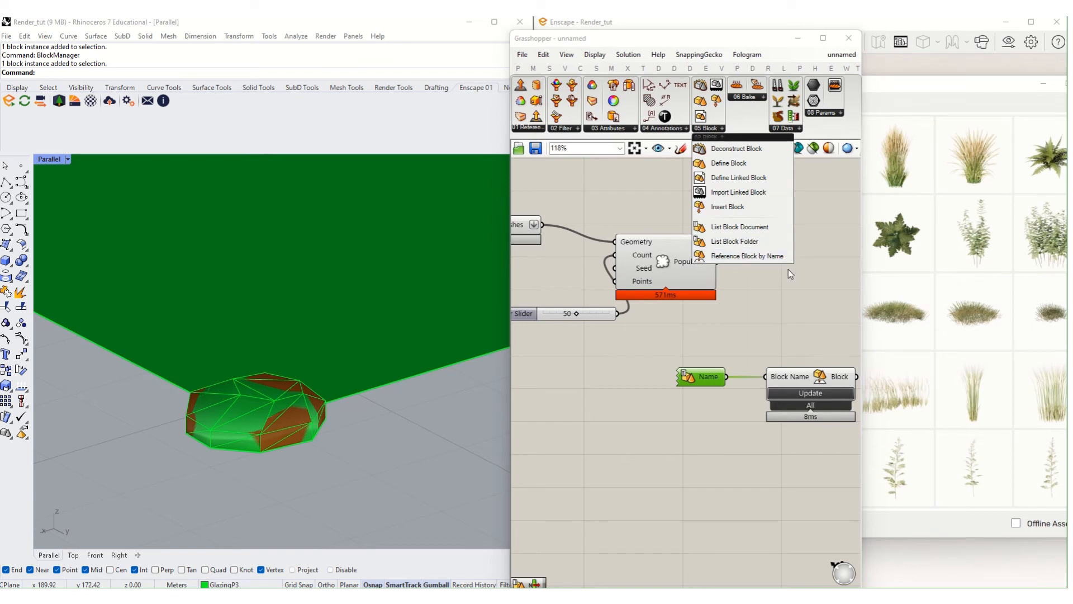
left_click(711, 386)
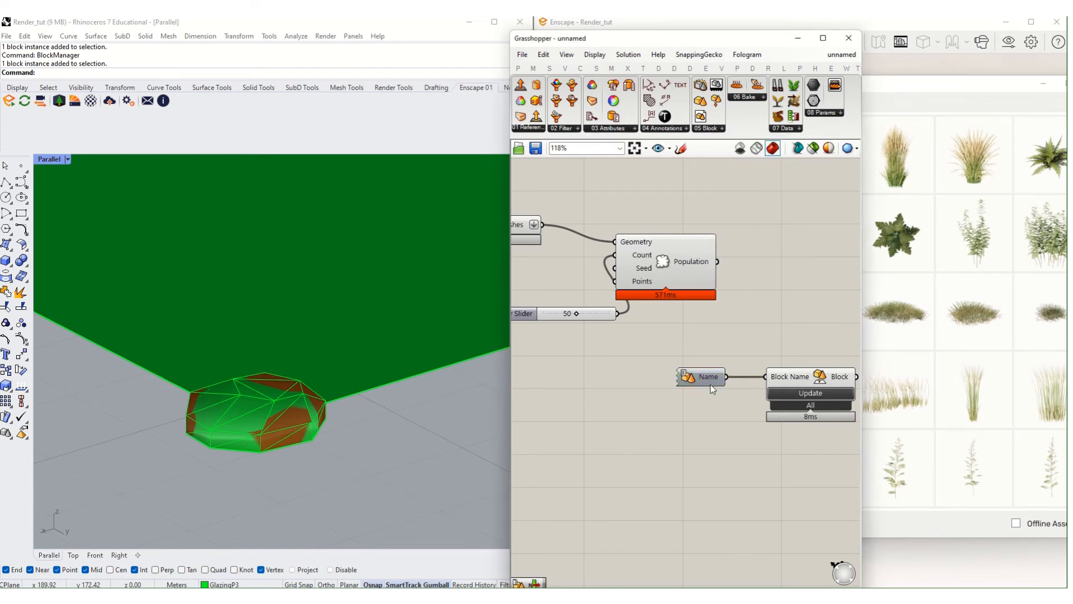
left_click(708, 132)
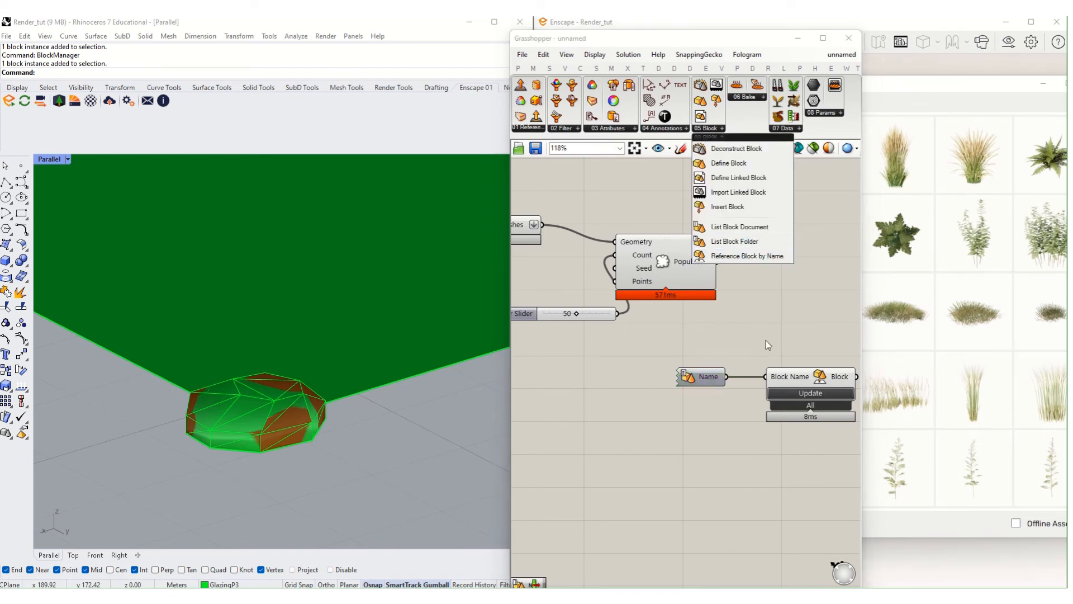
left_click(736, 257)
left_click(786, 304)
scroll(786, 304, "up", 1)
right_click_drag(786, 304, 762, 295)
left_click(761, 293)
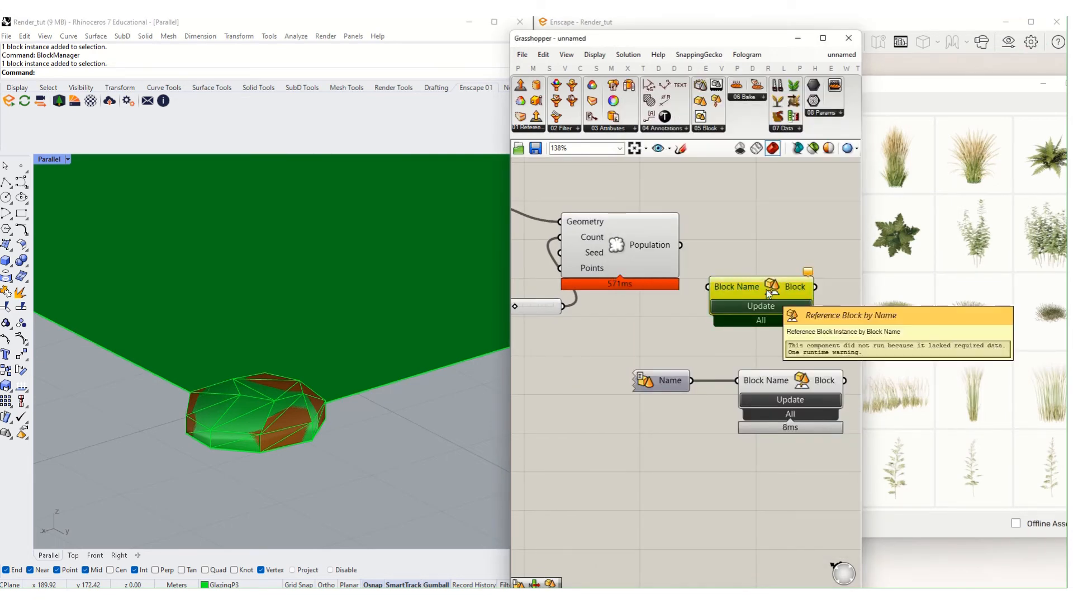
key("Delete")
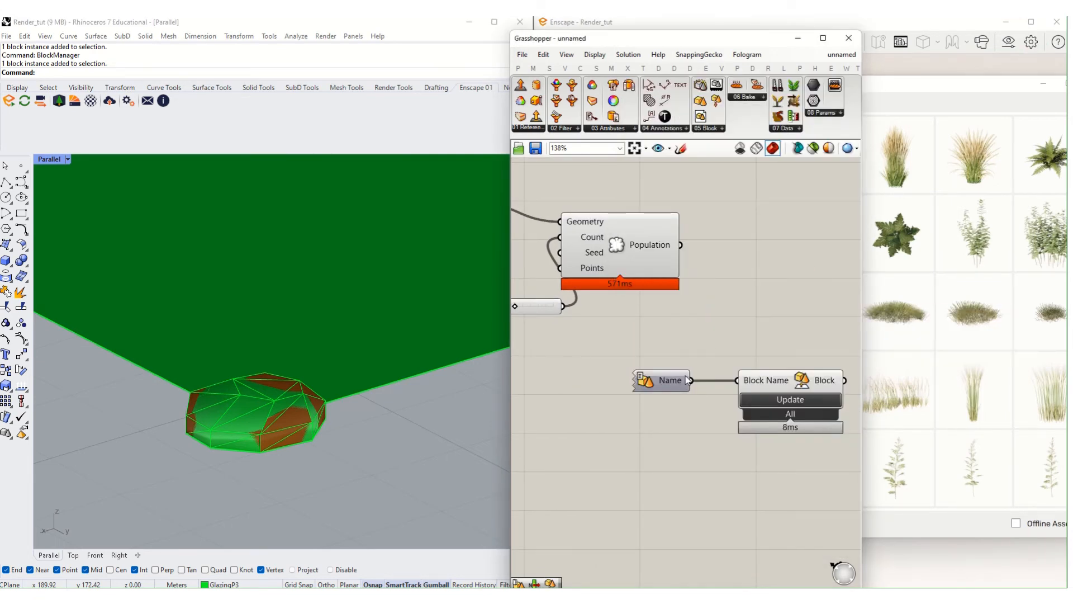
- Wire the Block Name output into a new Geometry parameter and flatten that output
right_click_drag(812, 376, 613, 383)
left_click(616, 384)
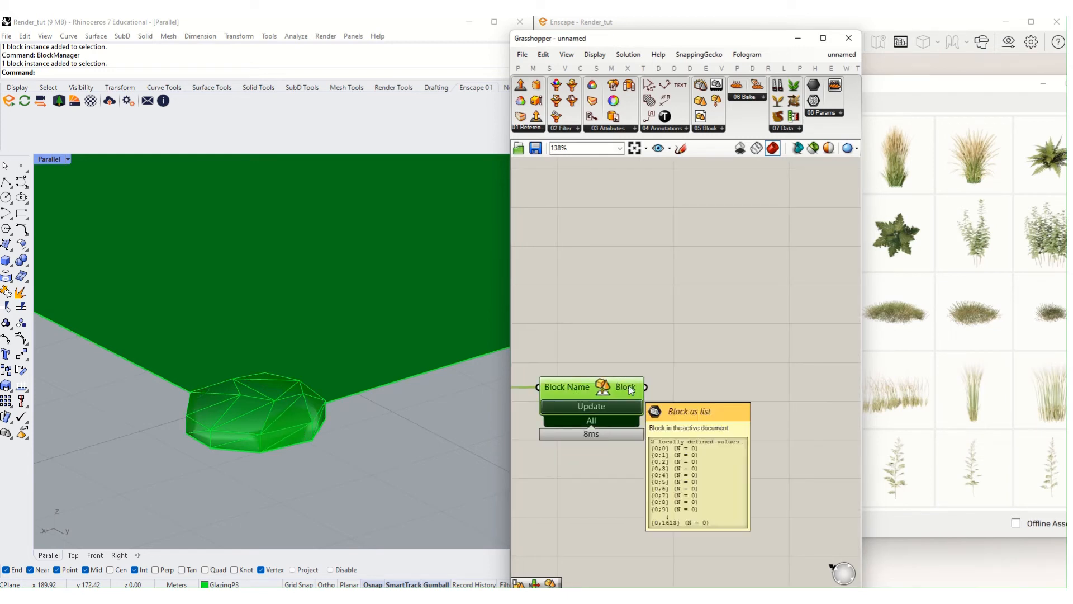
left_click(563, 483)
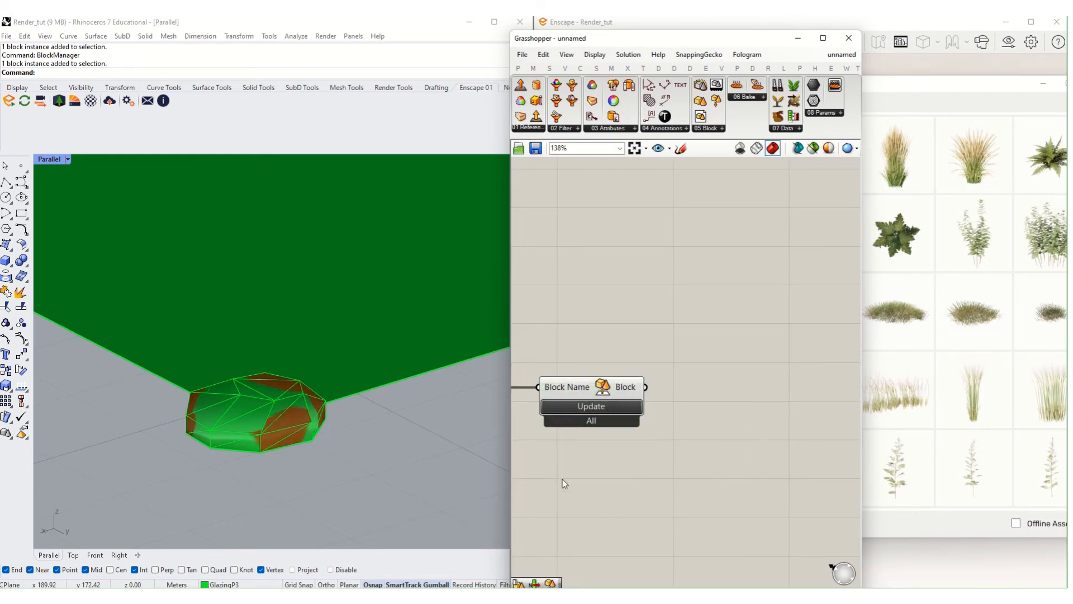
double_click(664, 362)
type("geom")
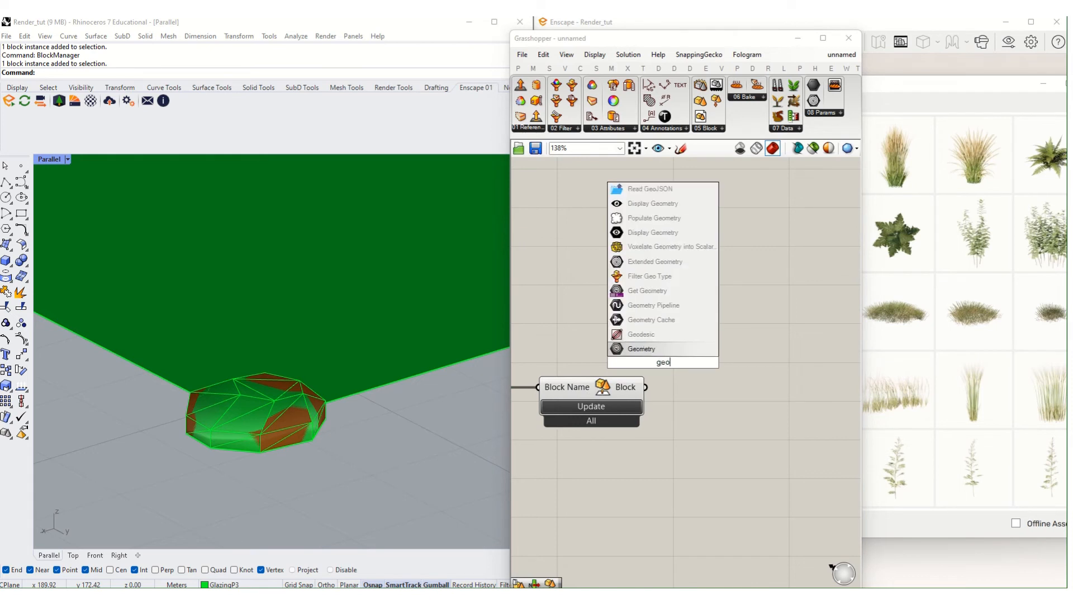
key("Return")
left_click_drag(646, 387, 642, 364)
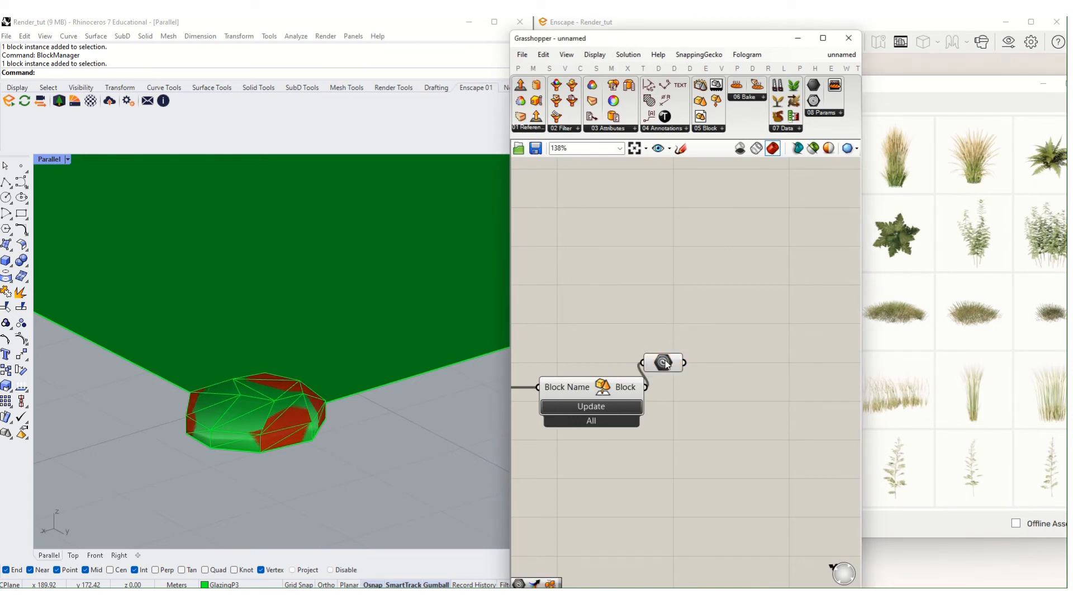
mouse_move(674, 367)
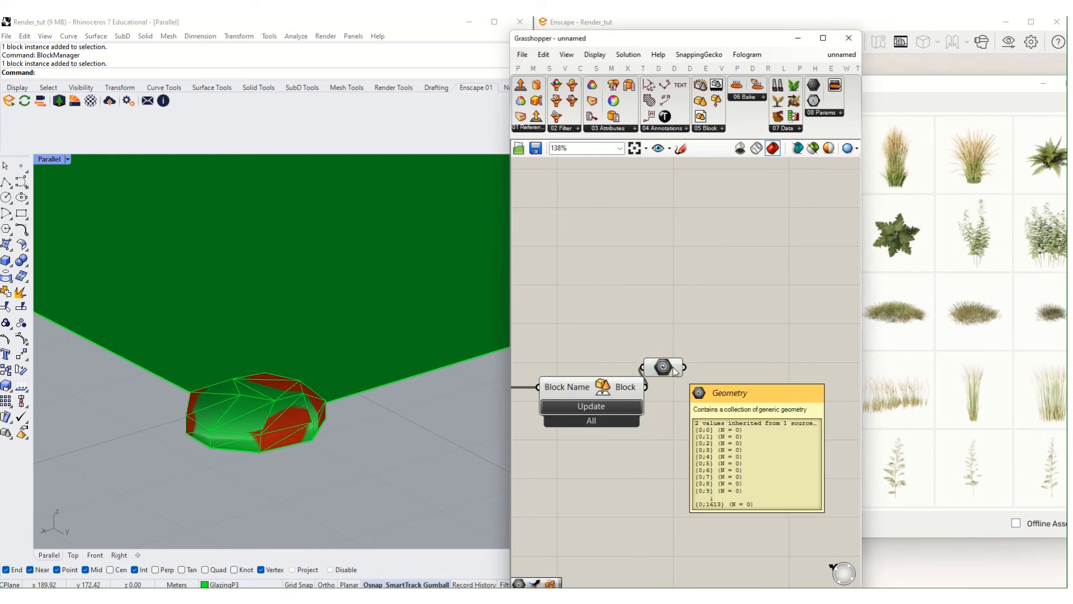
right_click(637, 390)
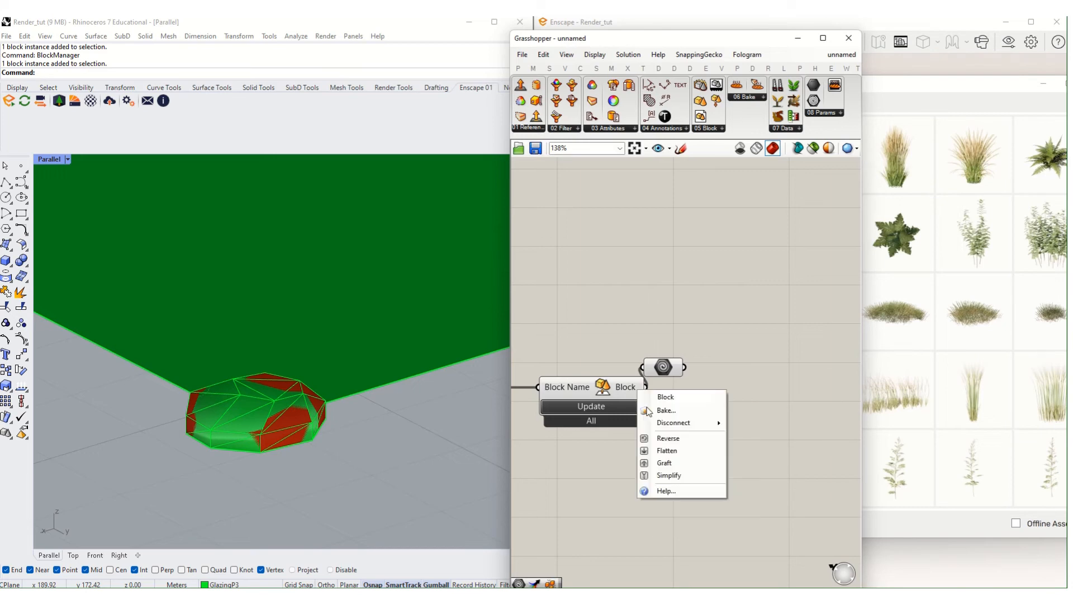
left_click(673, 450)
left_click_drag(672, 374, 718, 404)
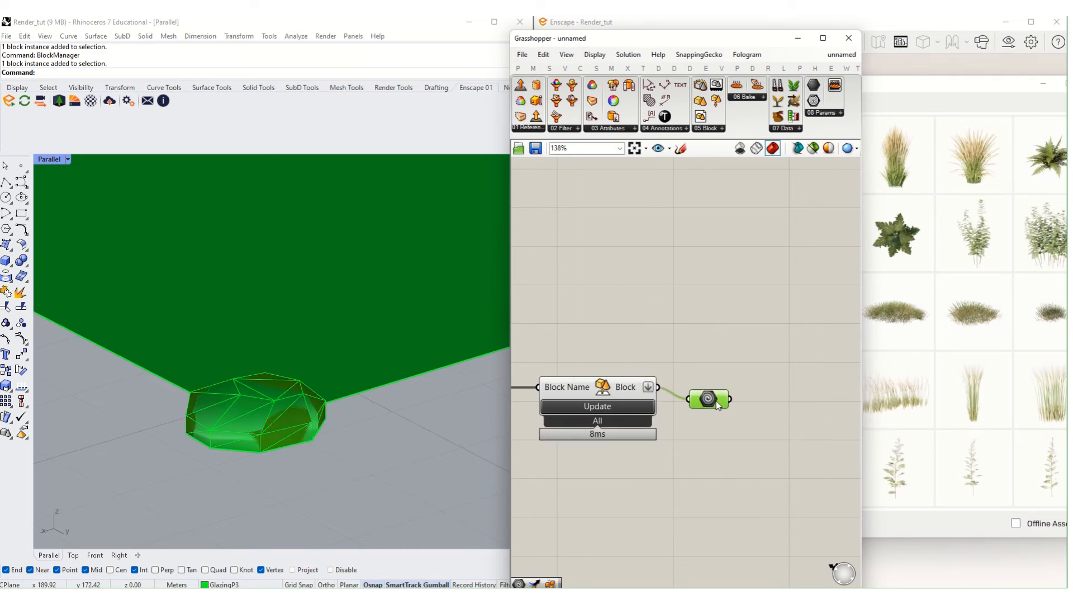
scroll(354, 427, "down", 10)
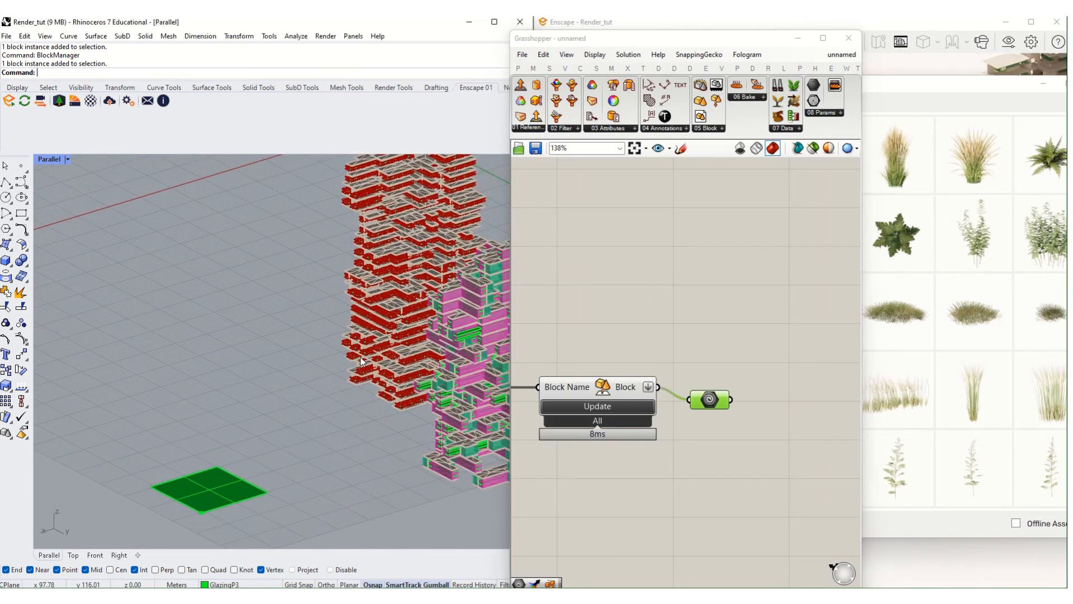
- In Rhino, move the block instance away from the plane's corner
scroll(386, 355, "up", 10)
scroll(346, 344, "down", 10)
right_click_drag(308, 398, 283, 320, "shift")
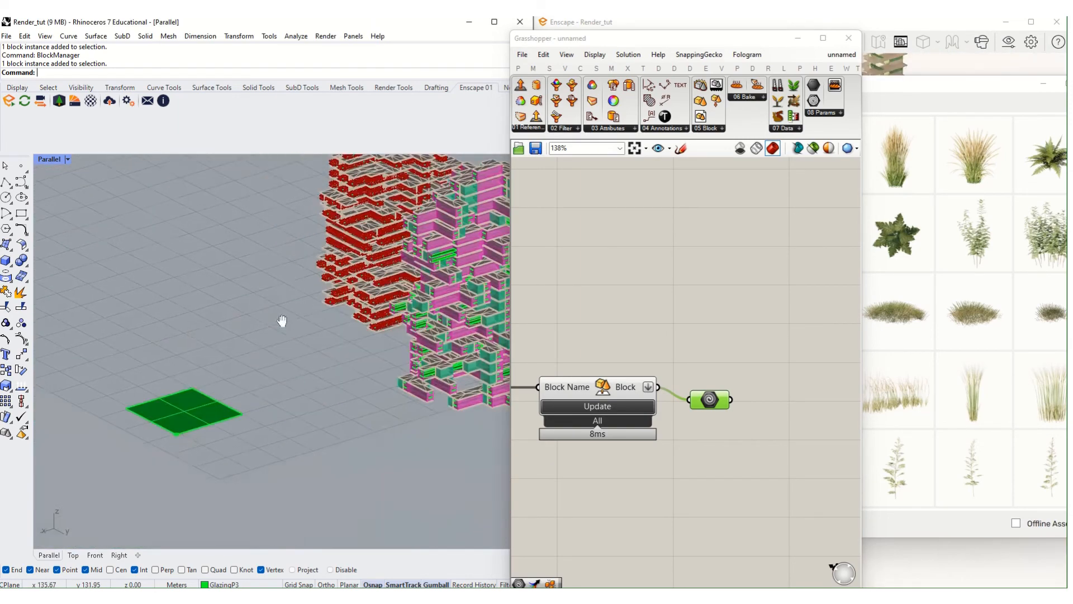
scroll(181, 415, "up", 10)
left_click(266, 389)
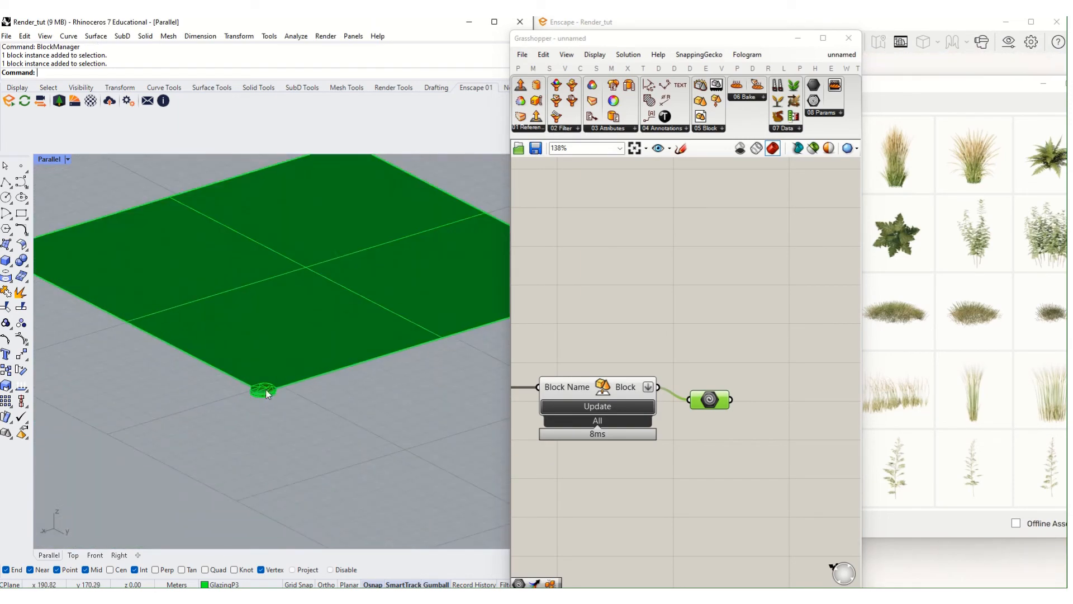
left_click_drag(283, 400, 317, 418)
left_click(384, 421)
scroll(256, 405, "up", 2)
scroll(255, 404, "up", 2)
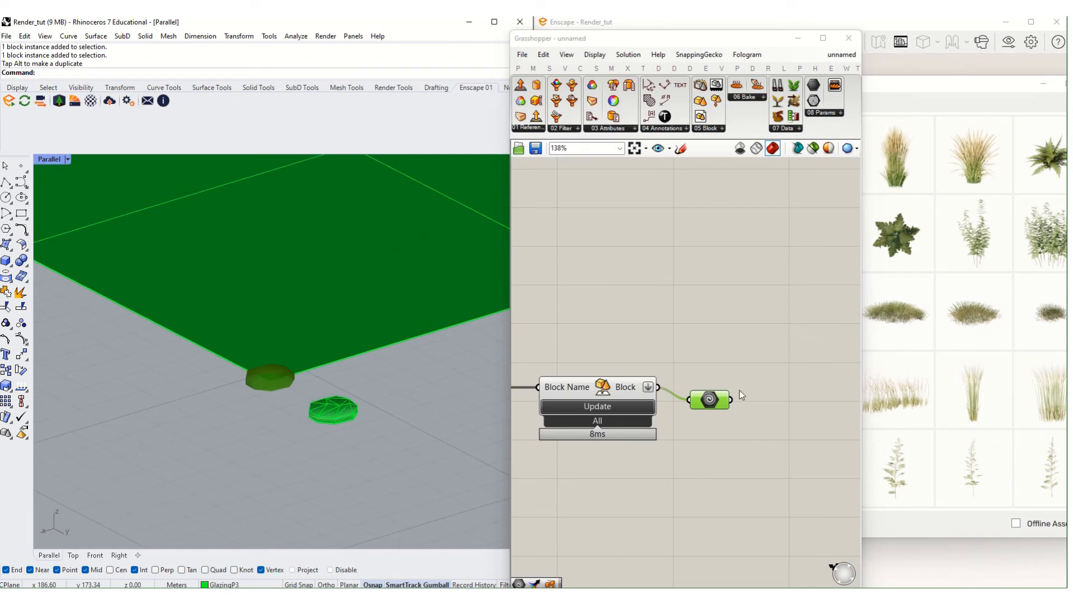
- Update the Block Name list and regroup the block components below Population
left_click(617, 408)
scroll(617, 408, "down", 4)
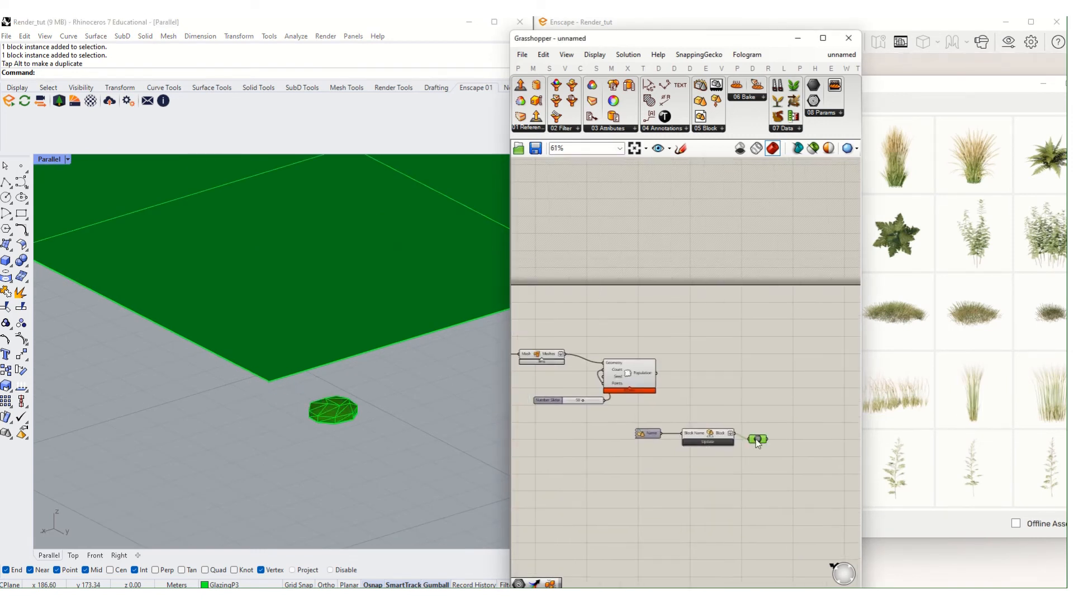
left_click_drag(774, 462, 643, 420)
left_click_drag(710, 436, 640, 438)
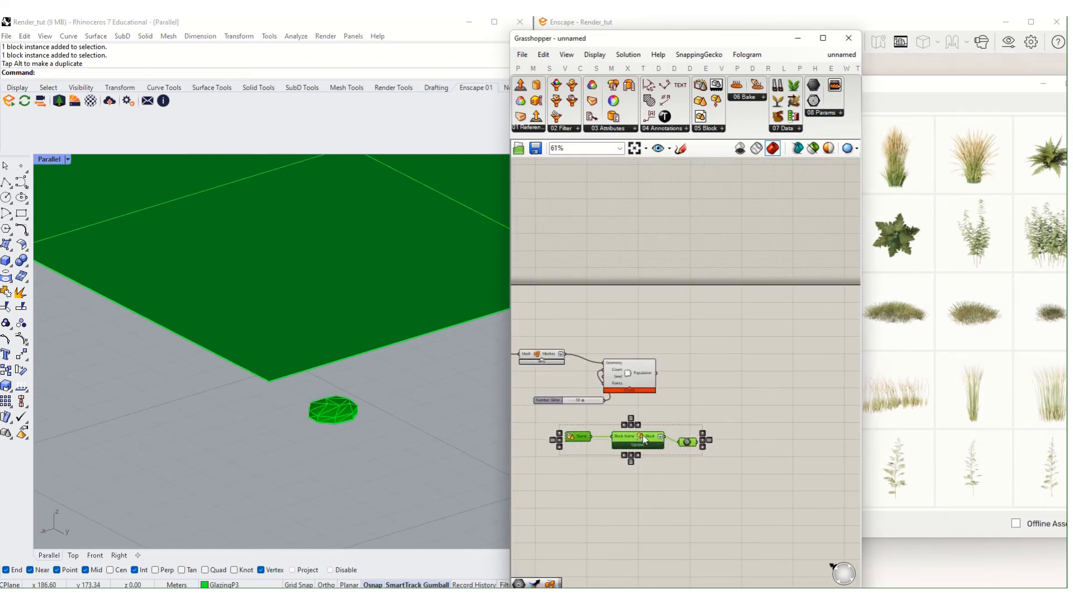
scroll(649, 383, "up", 3)
left_click(629, 356)
left_click_drag(628, 355, 685, 338)
- Add a Move component and feed the block geometry into its Geometry input
double_click(754, 428)
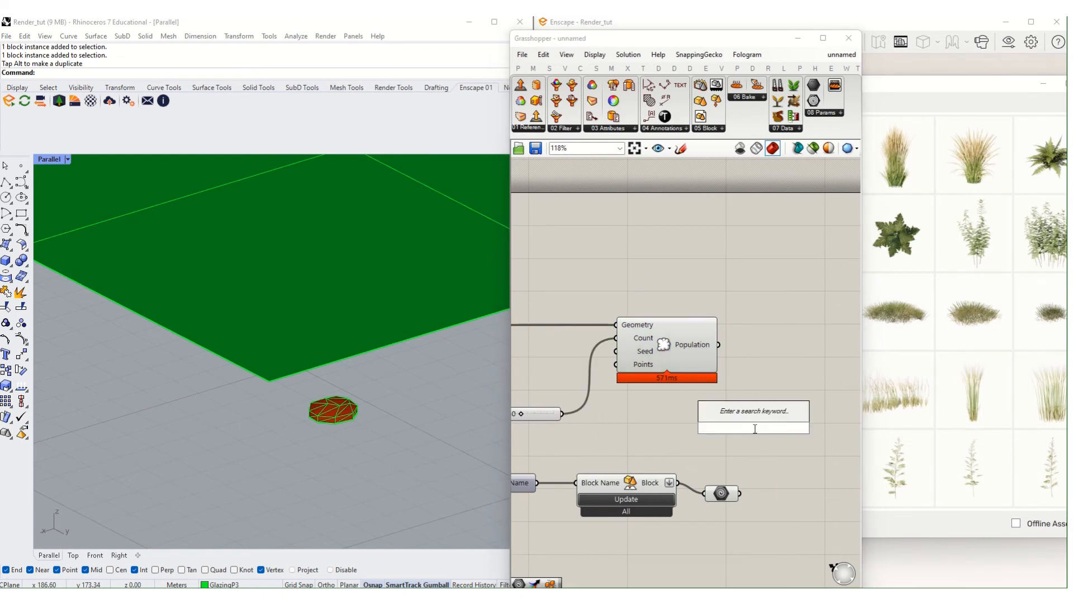
type("move")
left_click(760, 415)
scroll(755, 425, "up", 2)
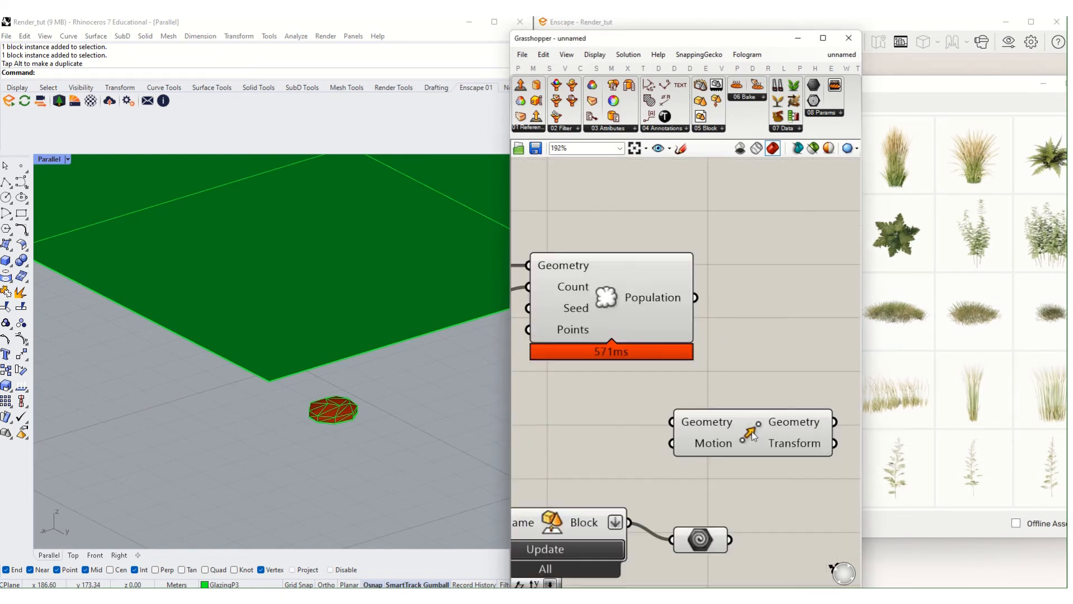
left_click(753, 436)
scroll(753, 436, "down", 2)
key("Delete")
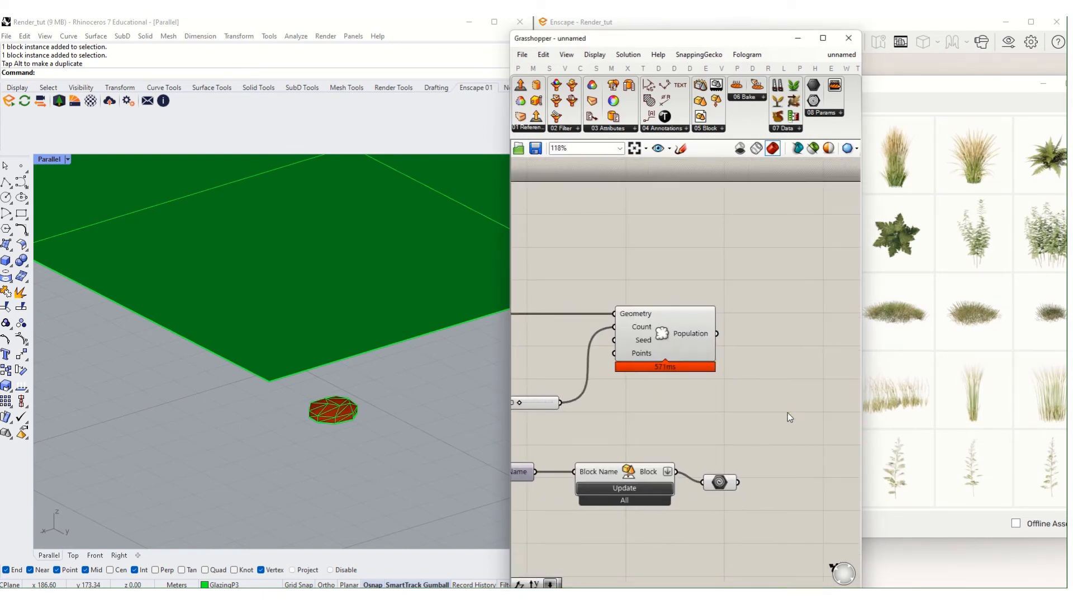
double_click(787, 412)
type("move")
left_click(788, 398)
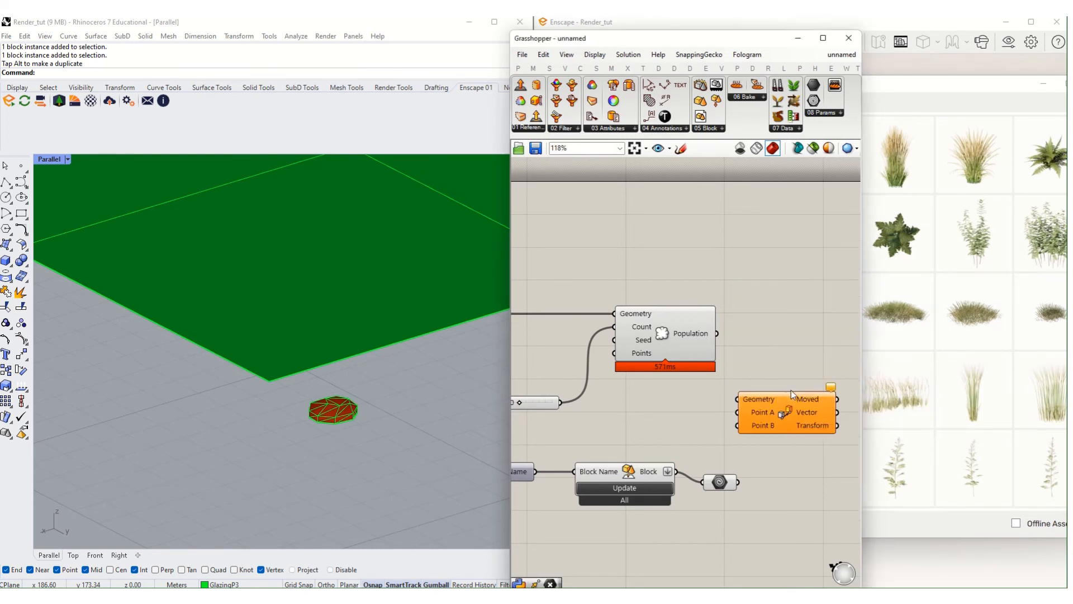
scroll(791, 390, "down", 1)
left_click_drag(746, 436, 811, 377)
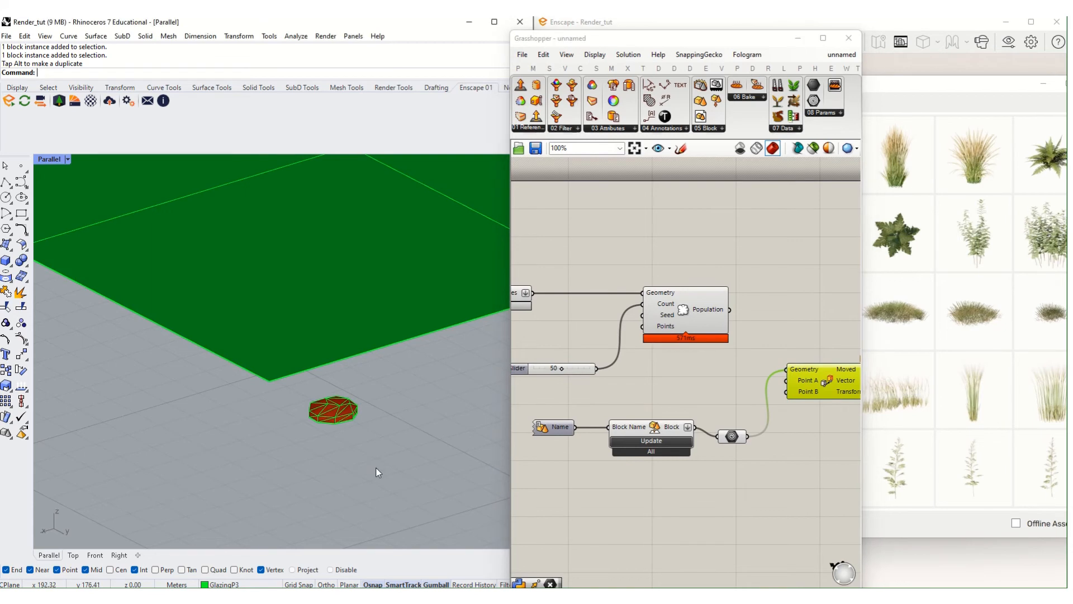
- Place a Rhino point at the disc's bottom vertex, undoing an accidental extrusion
type("Point")
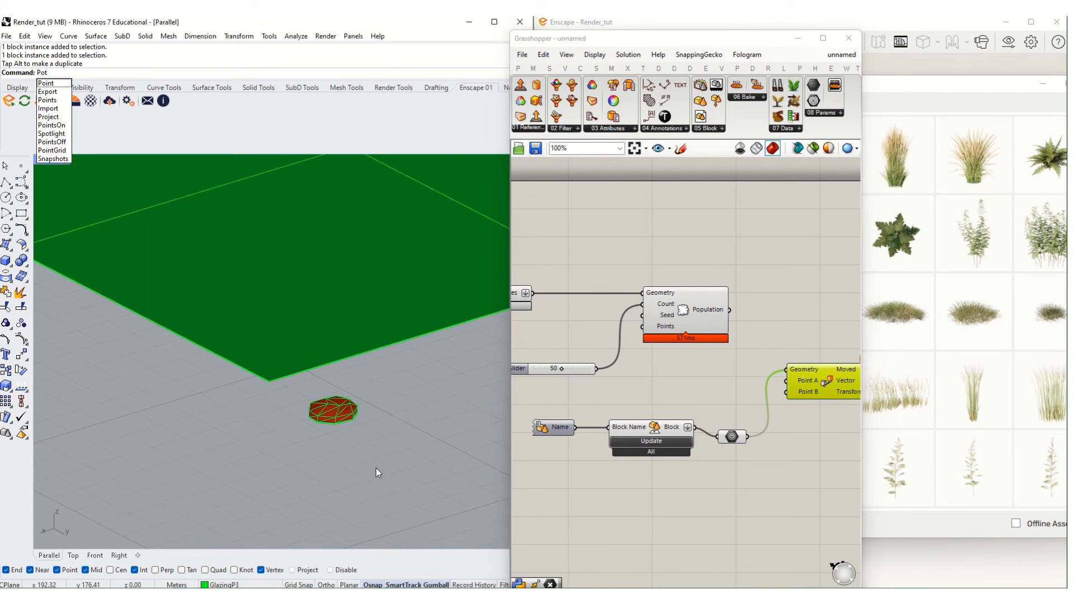
key("Return")
scroll(367, 450, "down", 5)
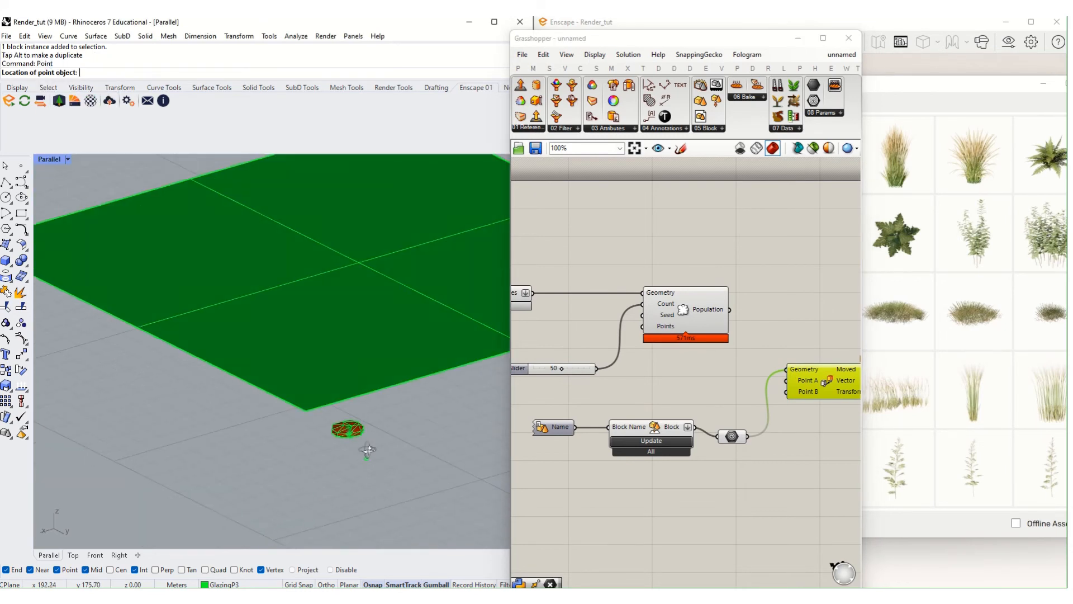
scroll(367, 414, "up", 14)
right_click_drag(368, 450, 346, 364)
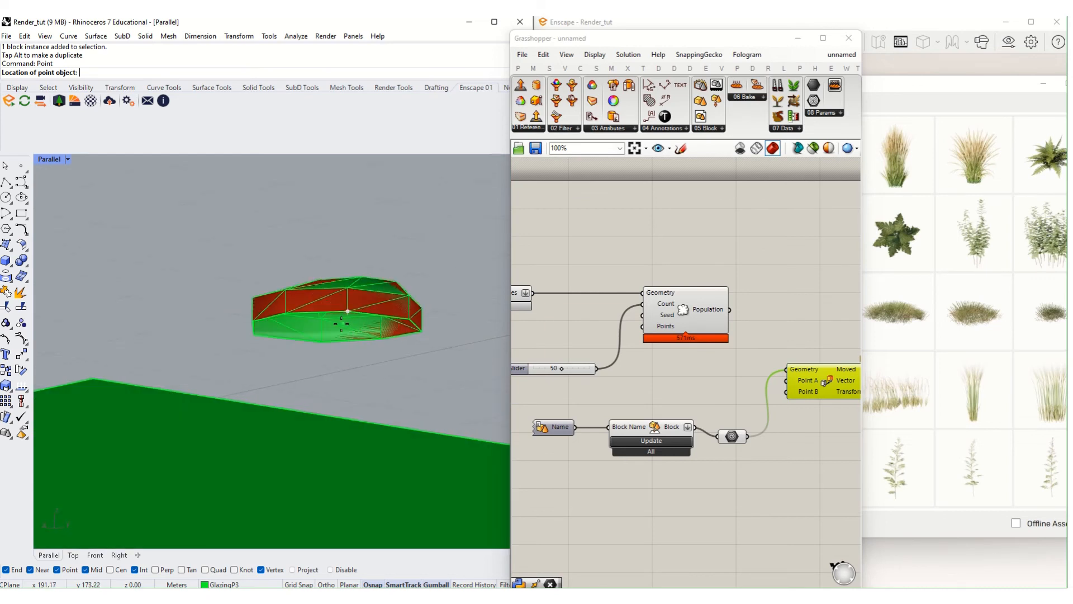
scroll(340, 324, "up", 4)
right_click_drag(340, 324, 345, 305)
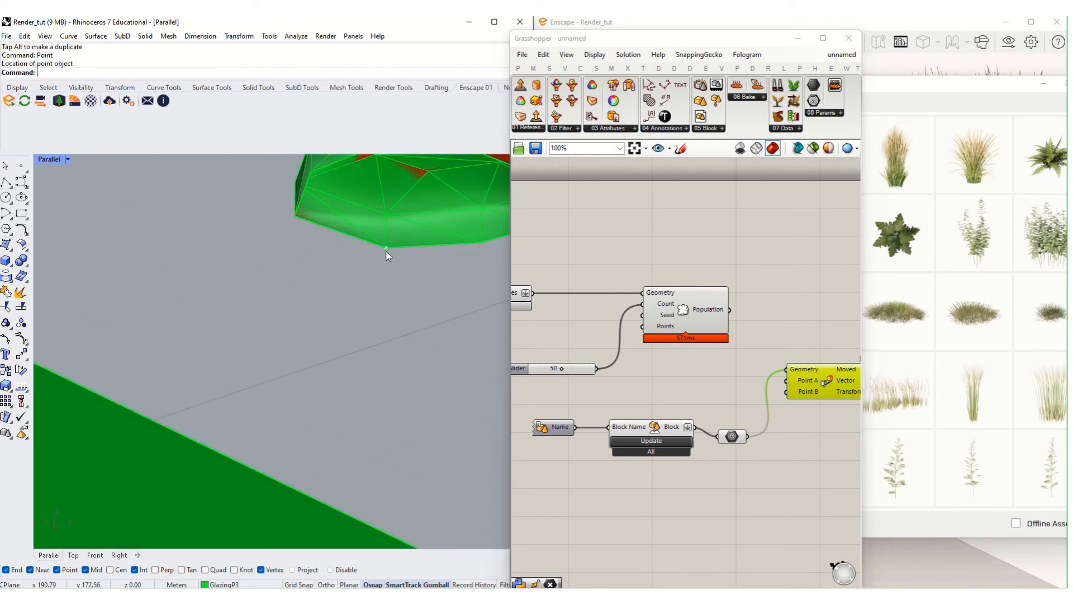
left_click(383, 250)
right_click_drag(384, 252, 392, 246)
left_click_drag(461, 220, 400, 203)
key("ctrl+z")
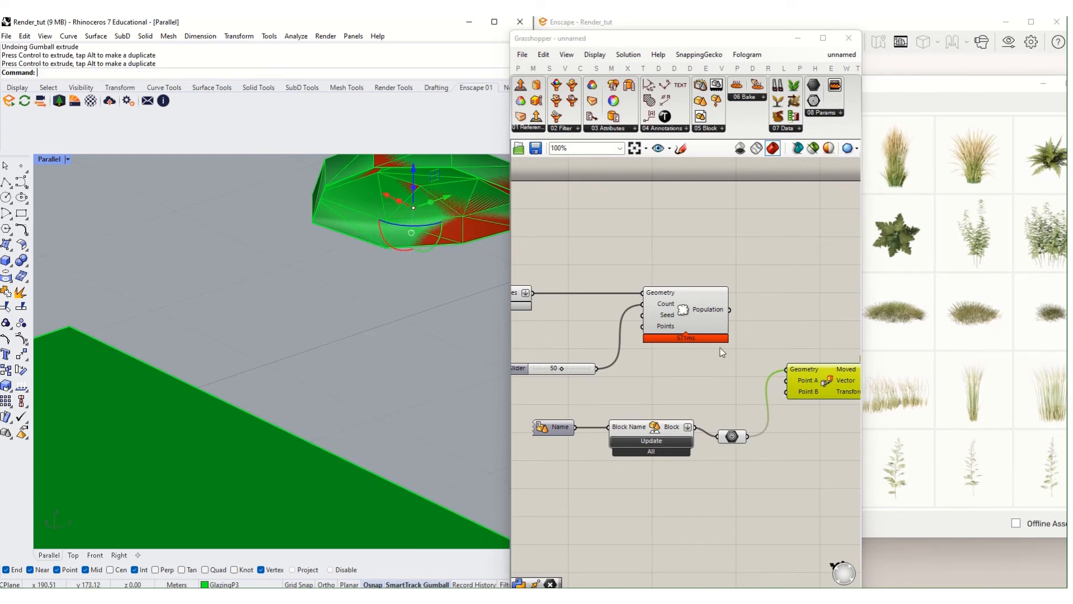
- Add a Point parameter set to that Rhino point and connect it to Move's Point A
double_click(735, 509)
type("point")
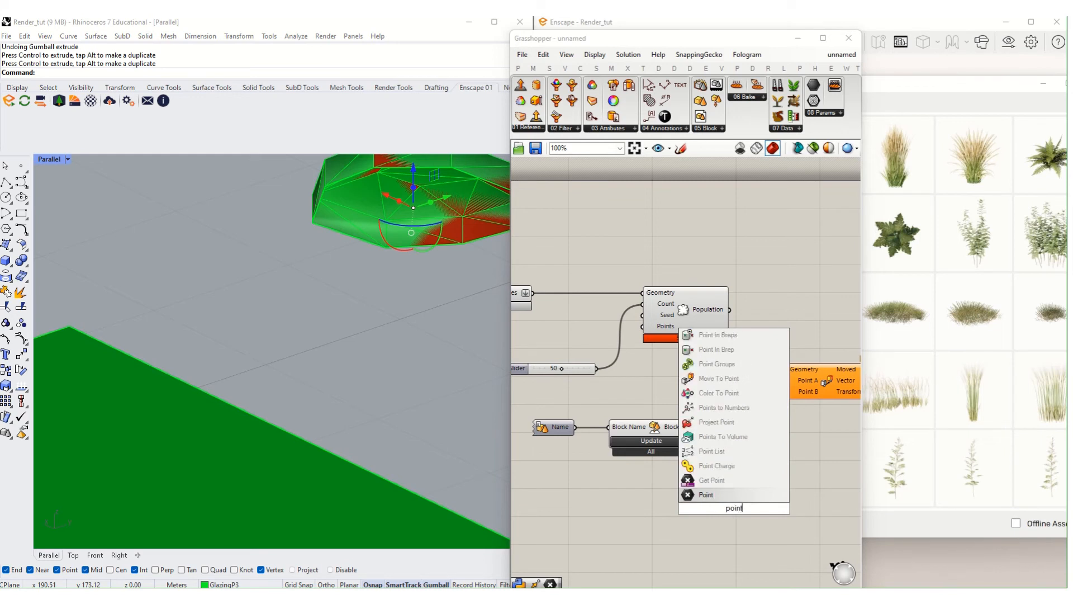
key("Return")
right_click(734, 509)
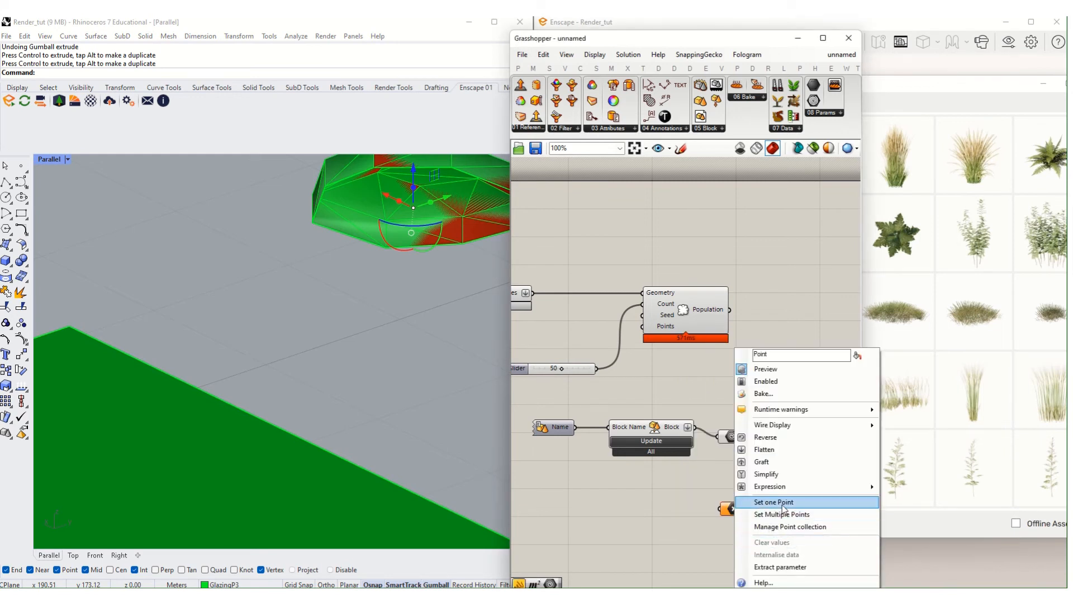
left_click(782, 500)
left_click_drag(752, 511, 787, 380)
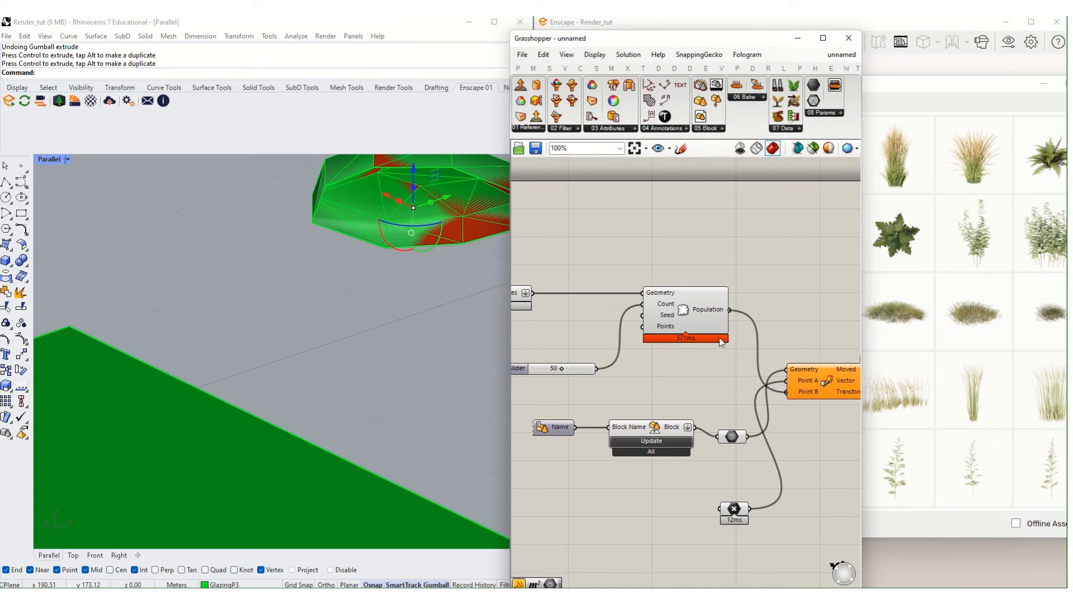
- Zoom out to the towers with red vegetation blocks, glance at the Enscape Asset Library, then refocus on Move
scroll(754, 338, "down", 5)
scroll(407, 296, "down", 4)
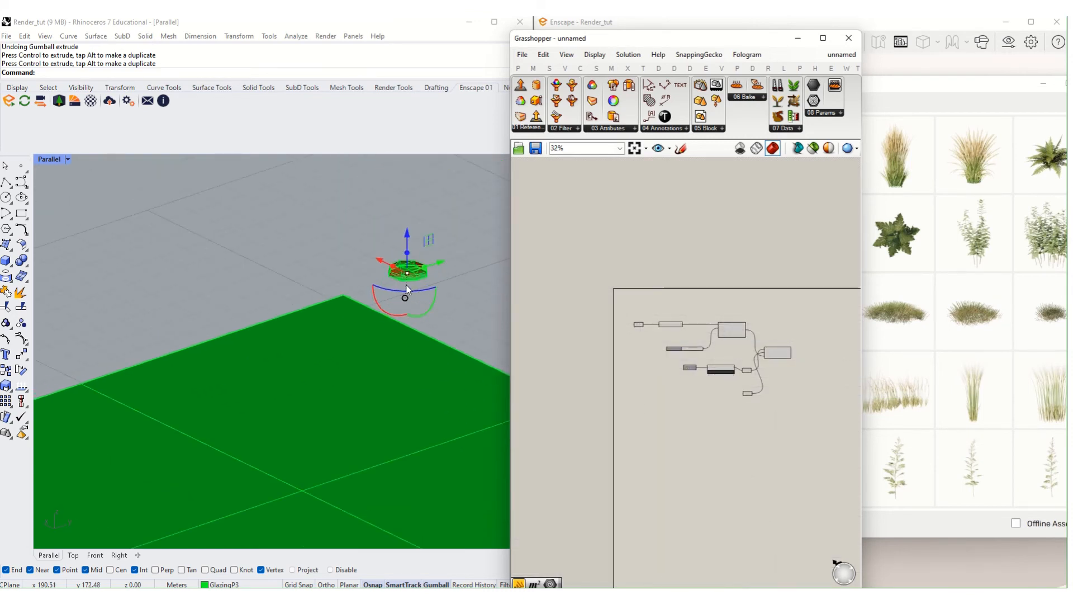
scroll(407, 290, "down", 6)
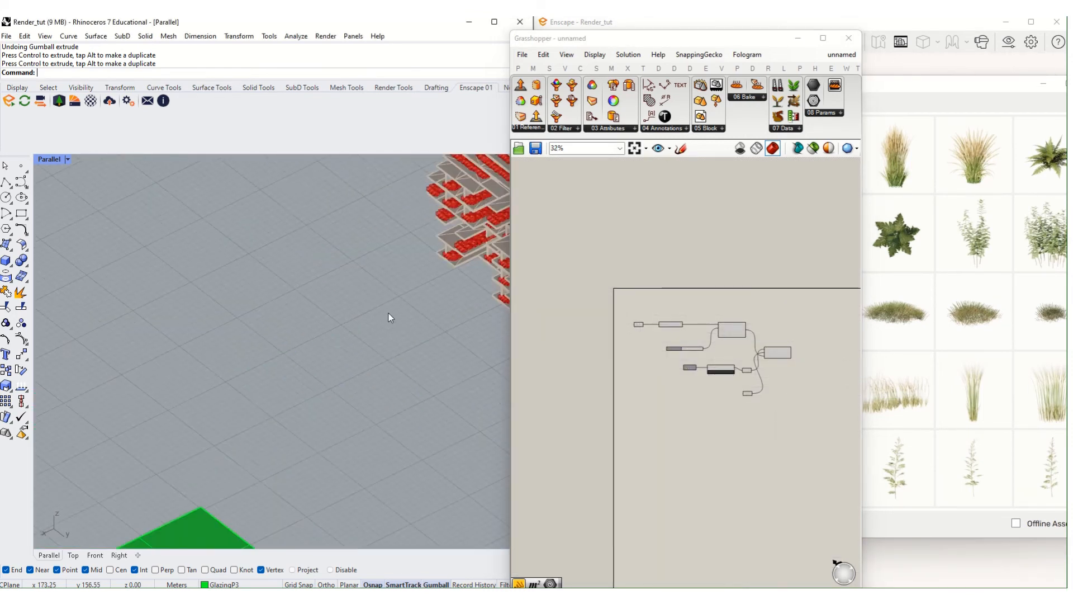
right_click_drag(388, 313, 195, 503, "shift")
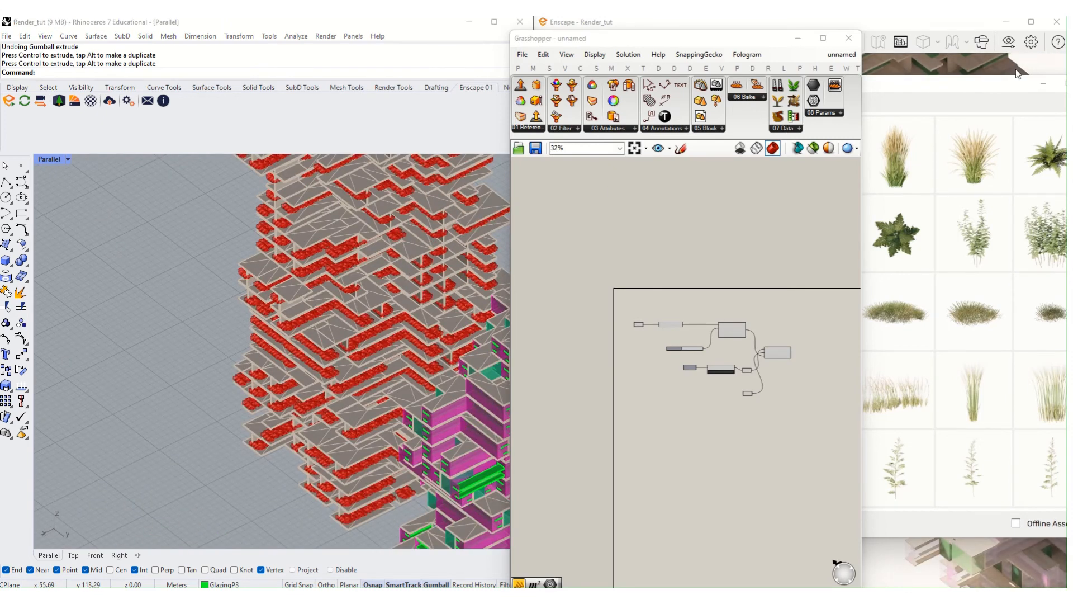
left_click(1039, 83)
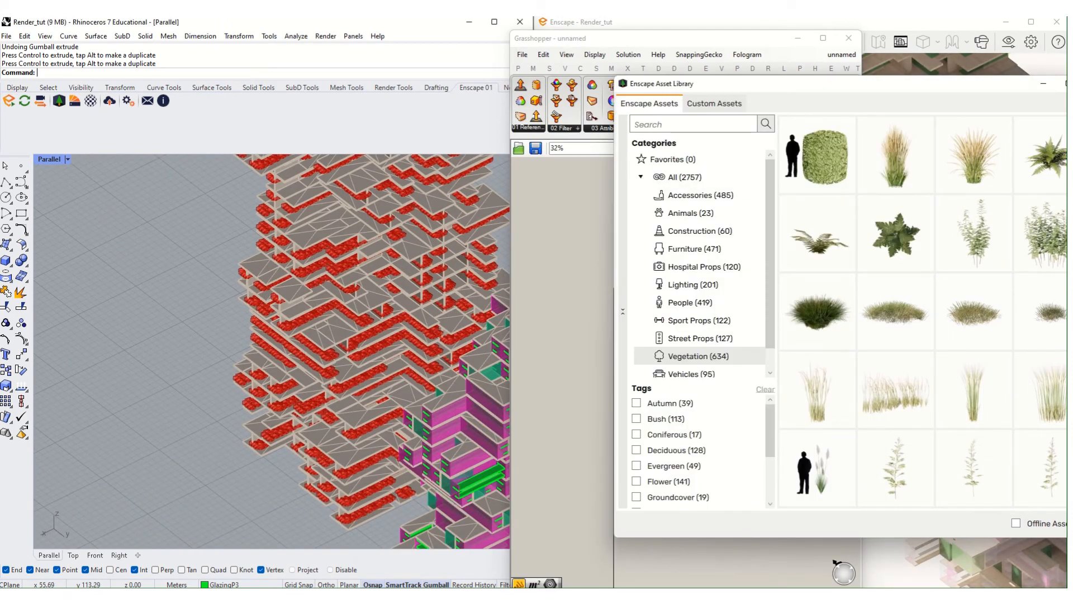
left_click(1043, 83)
right_click_drag(808, 354, 805, 348)
scroll(805, 349, "up", 7)
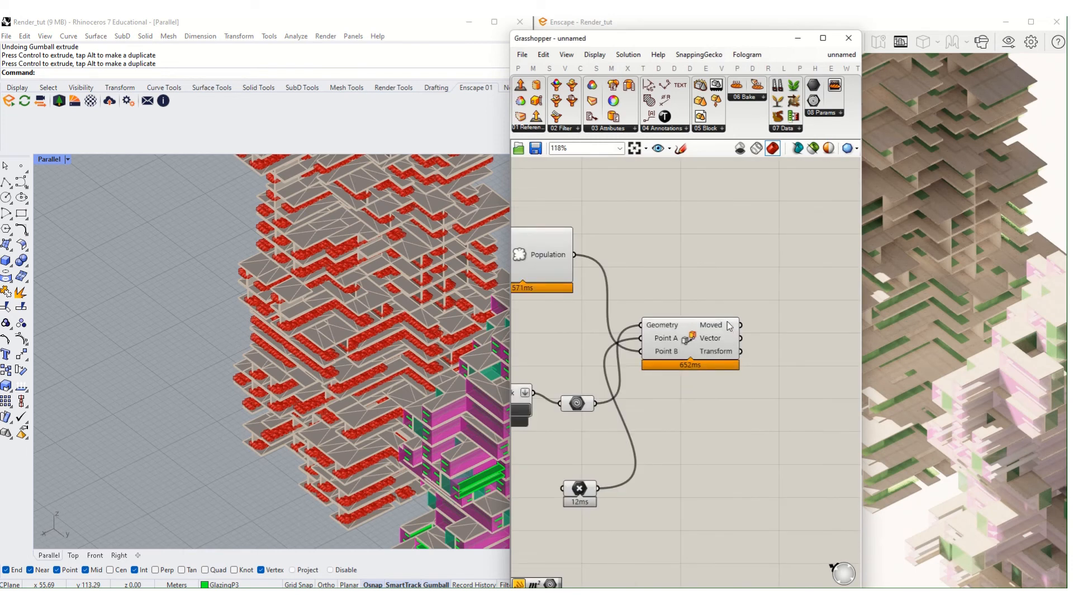
- Flatten Move's Moved output and feed it into a new Elefront Bake Objects component
right_click(730, 326)
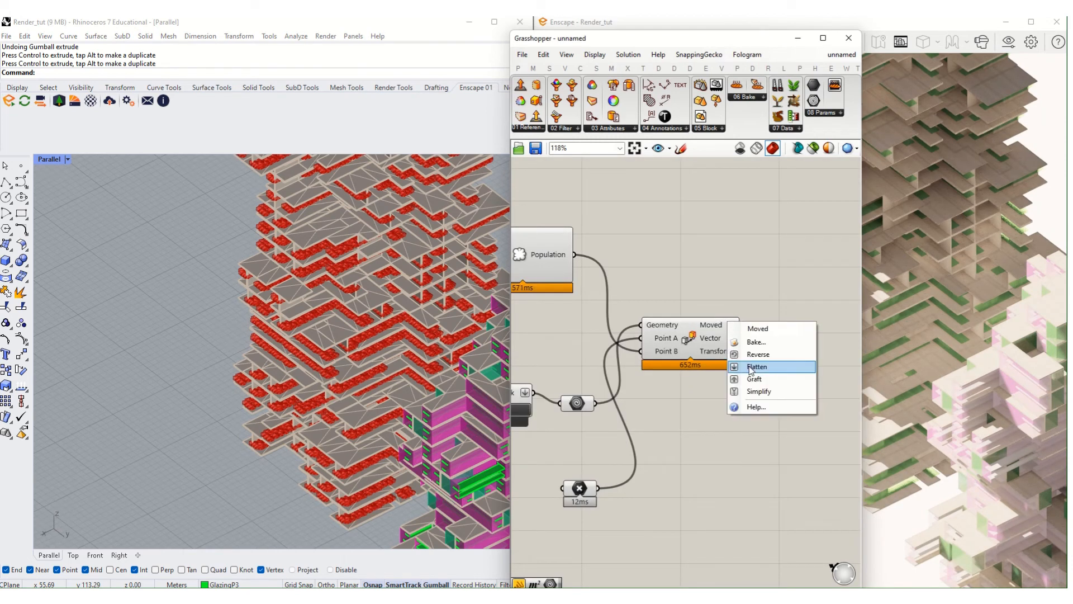
left_click(750, 364)
left_click(752, 101)
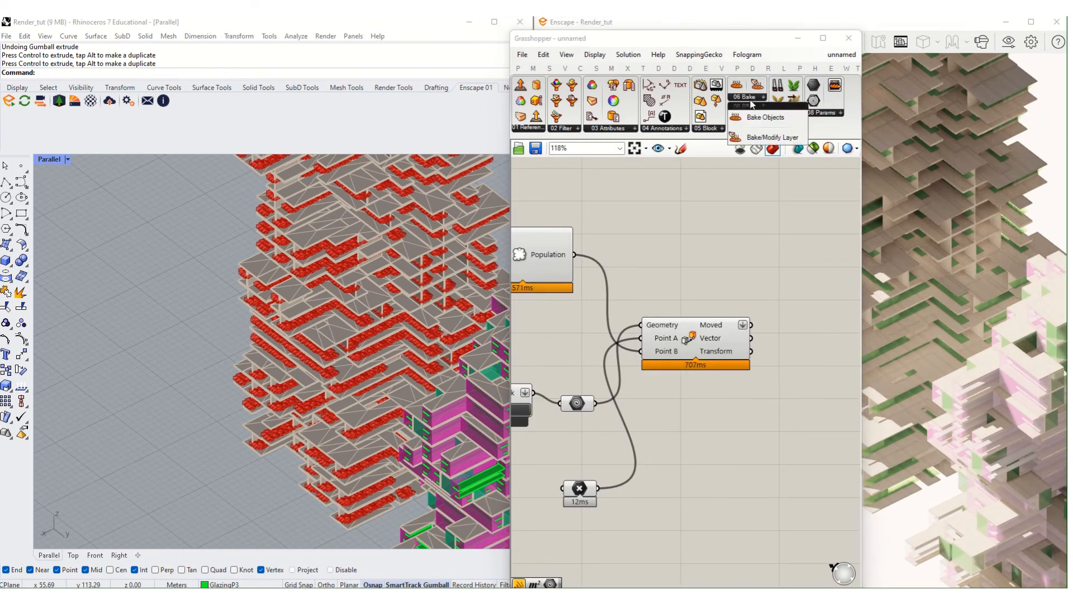
left_click_drag(755, 119, 818, 304)
scroll(690, 263, "up", 3)
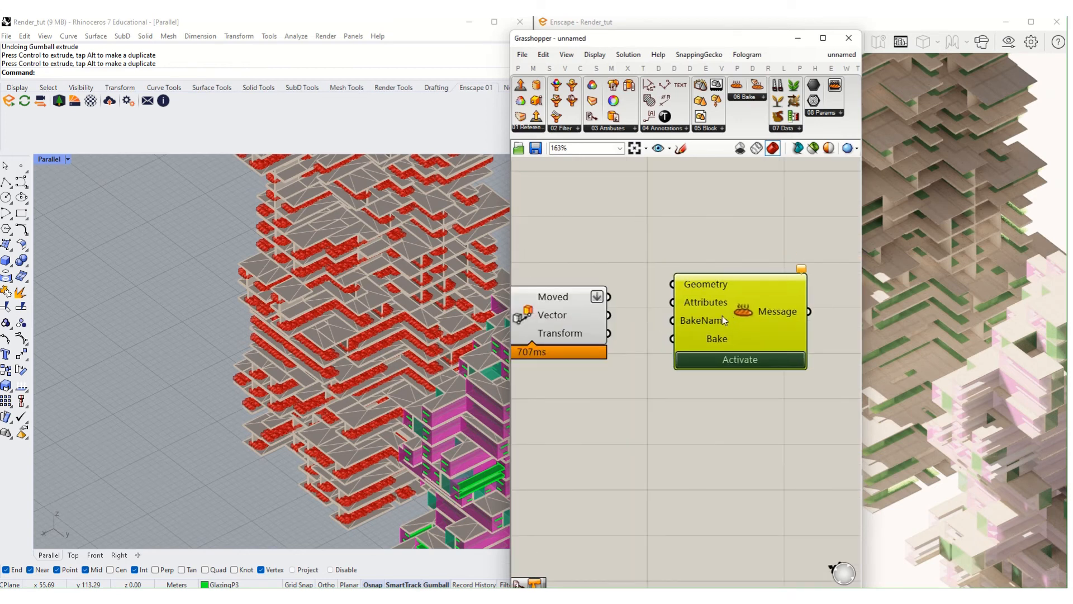
left_click_drag(609, 297, 770, 329)
- Add a Panel reading 'tree' below the bake component
double_click(668, 394)
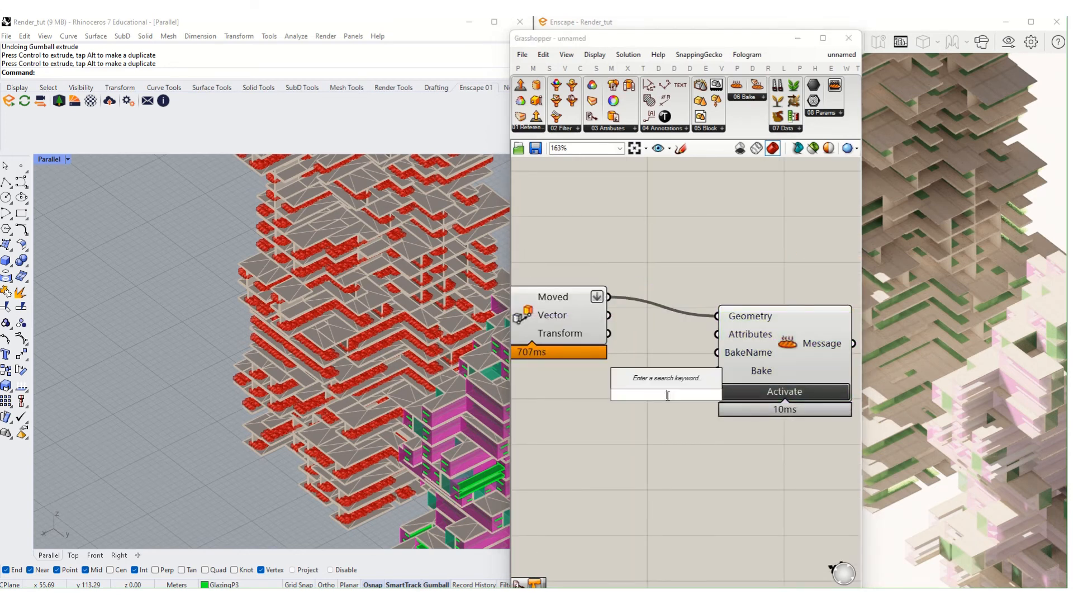
type("//")
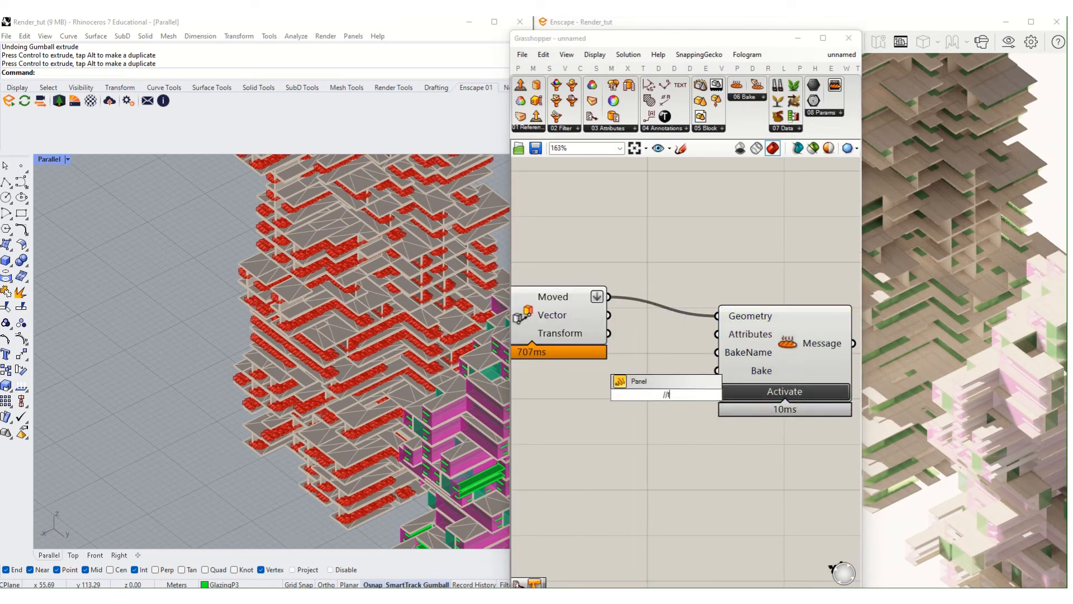
type("tree")
key("Return")
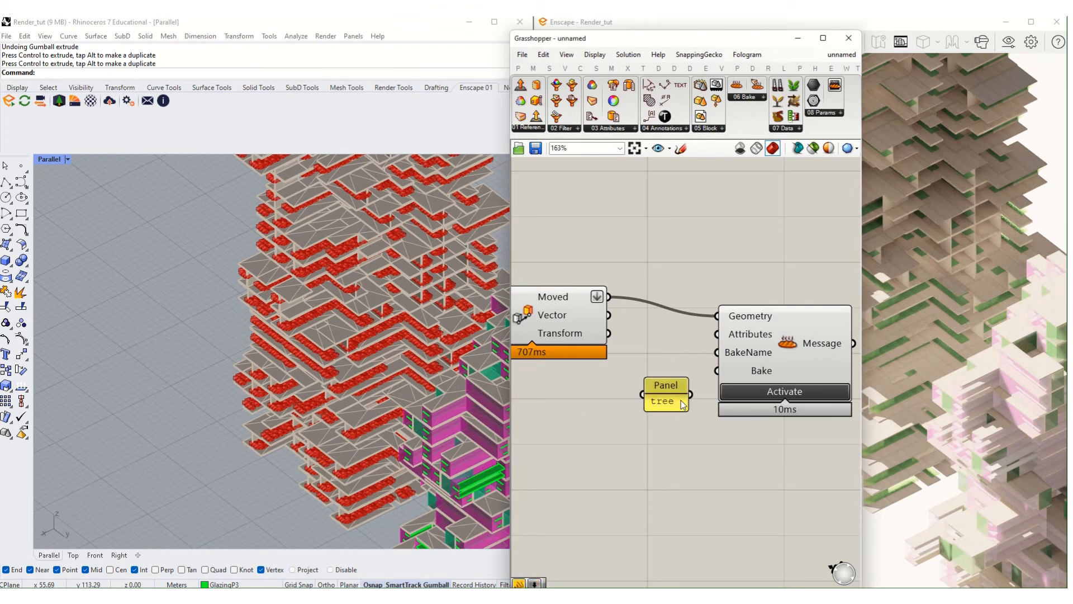
left_click_drag(669, 392, 606, 417)
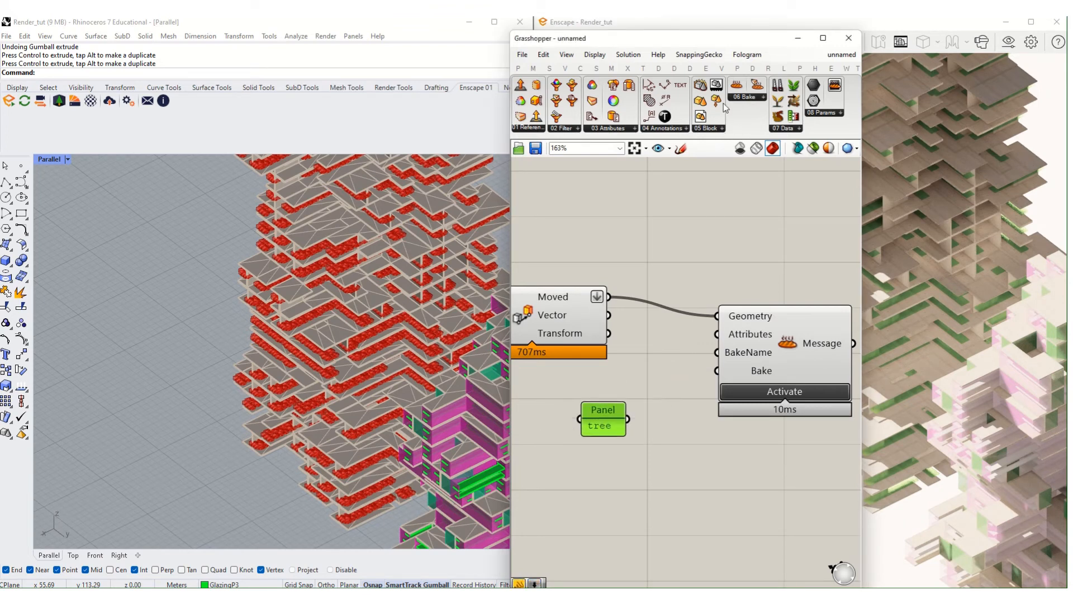
- Add a Define Object Attributes component next to the bake
left_click(693, 128)
left_click(630, 129)
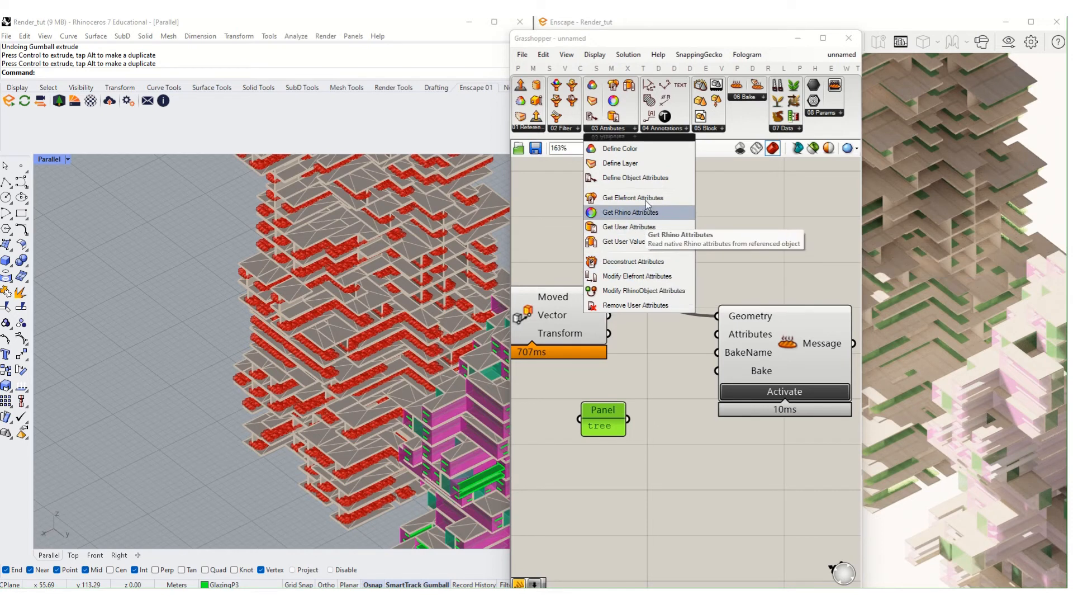
left_click(648, 180)
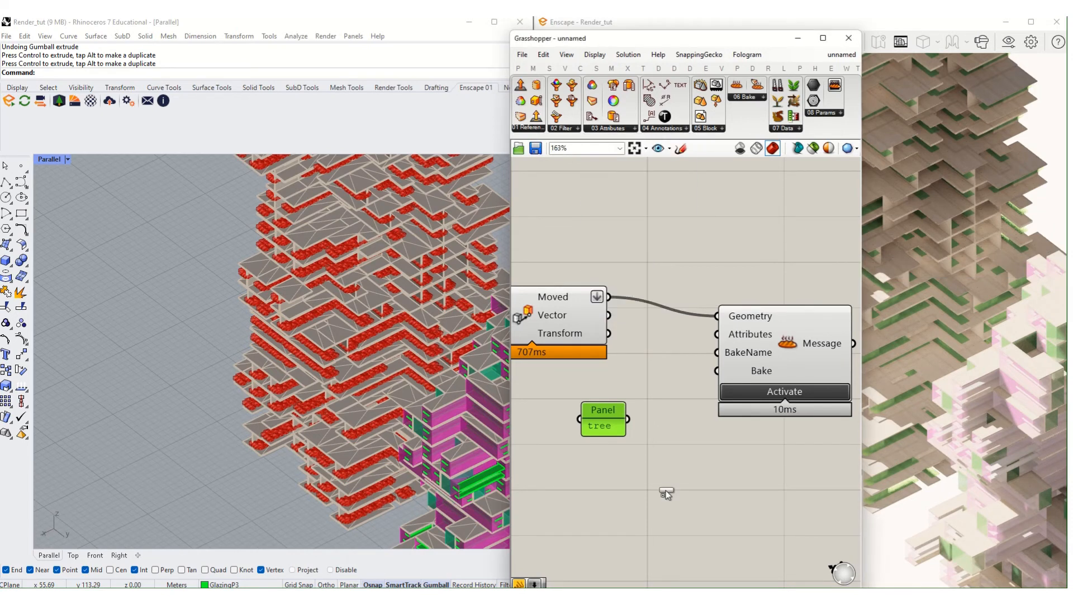
left_click(666, 491)
scroll(665, 481, "up", 3)
left_click_drag(666, 475, 750, 485)
scroll(750, 485, "down", 3)
scroll(750, 485, "down", 1)
- Wire the 'tree' panel into the attributes' Layer and the attributes into Bake Objects
right_click_drag(750, 485, 692, 443)
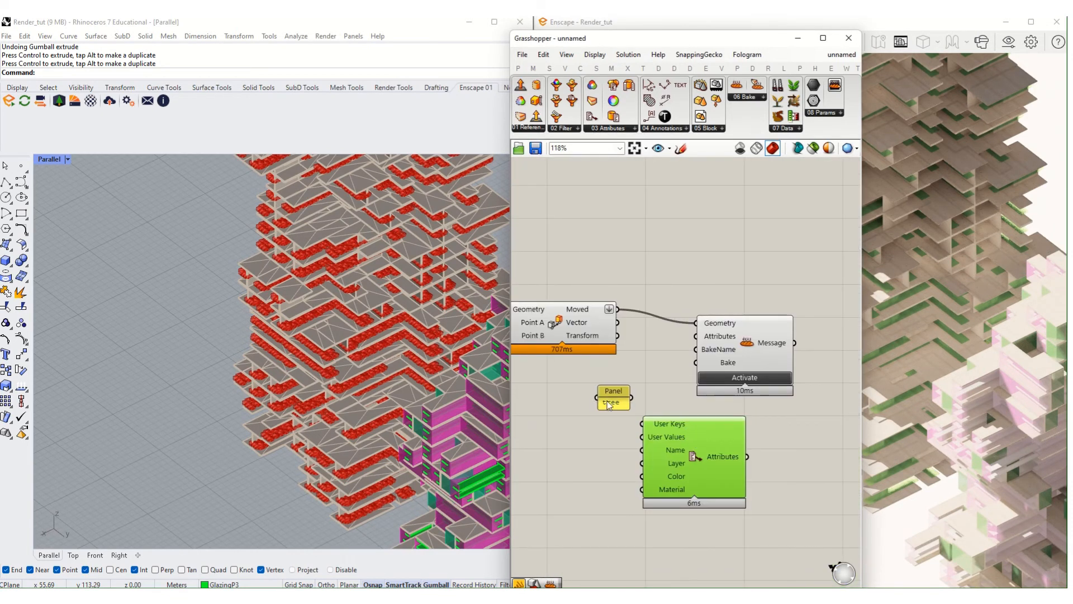
left_click_drag(608, 399, 587, 449)
scroll(599, 454, "up", 3)
left_click_drag(649, 465, 664, 465)
scroll(695, 438, "down", 3)
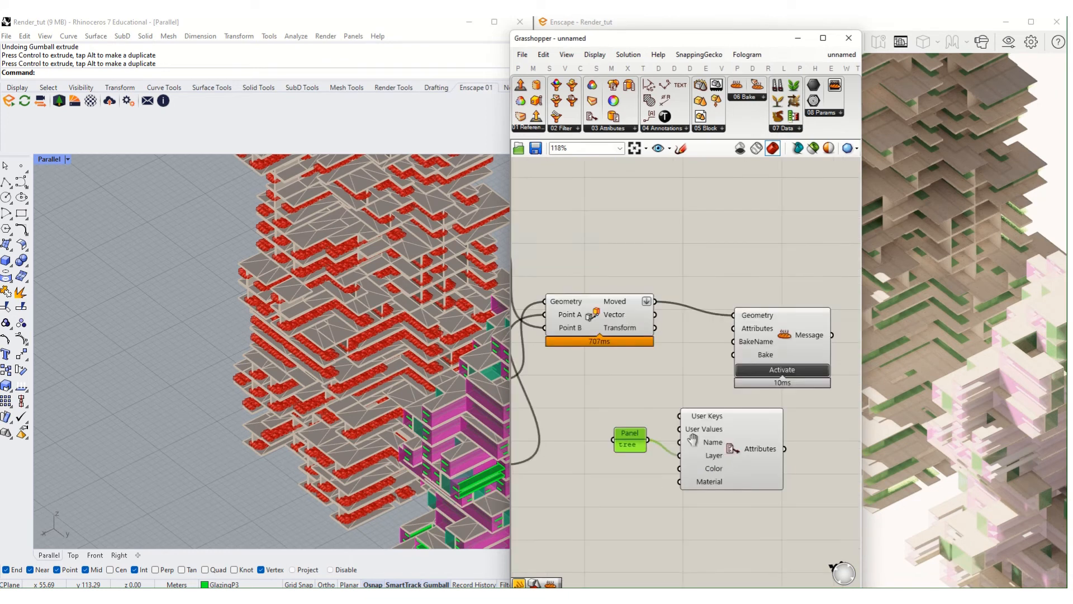
right_click_drag(694, 439, 547, 472)
left_click_drag(638, 481, 672, 323)
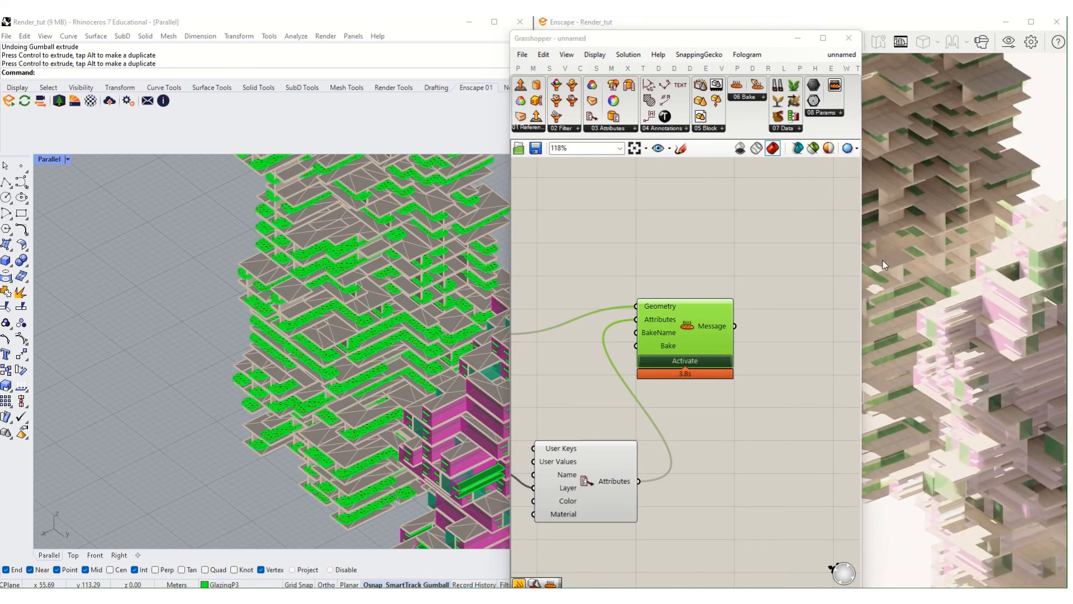
- Orbit and zoom the Enscape render side-on to inspect the grass along the slabs
left_click(797, 38)
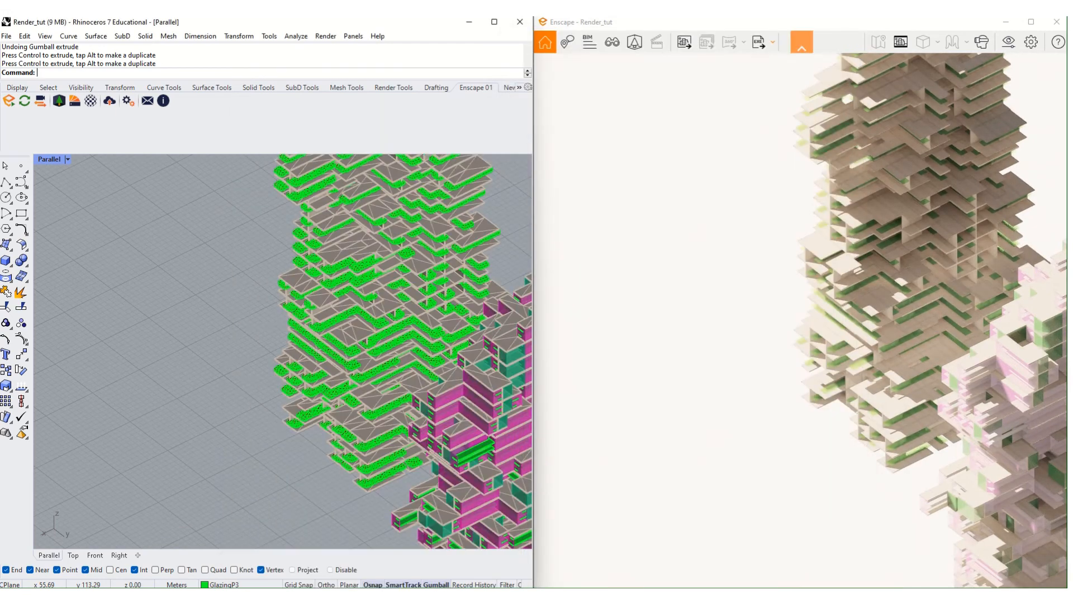
right_click_drag(822, 92, 1064, 139)
scroll(849, 247, "up", 5)
scroll(848, 246, "down", 3)
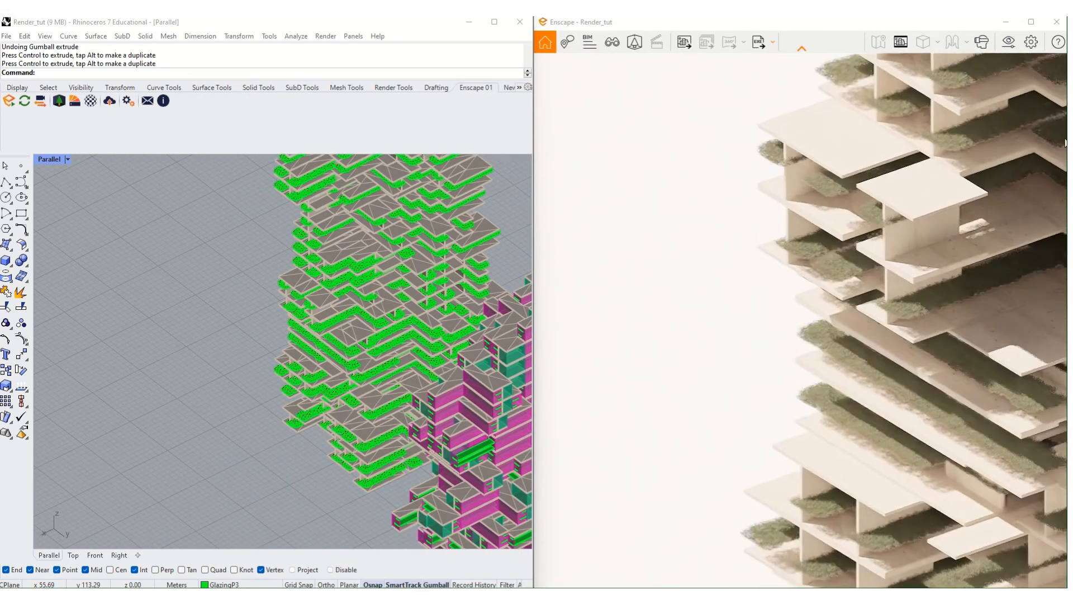
scroll(1034, 148, "down", 3)
scroll(961, 130, "up", 3)
middle_click_drag(965, 133, 880, 190)
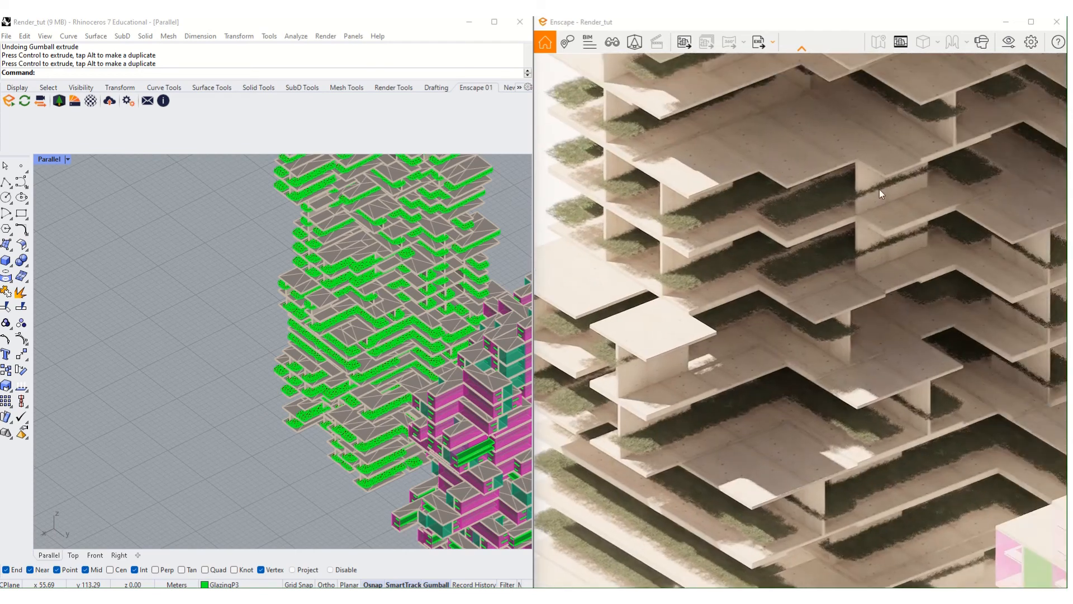
right_click_drag(811, 250, 973, 324)
- View the towers from above, then open Enscape's Asset Library
scroll(824, 260, "up", 3)
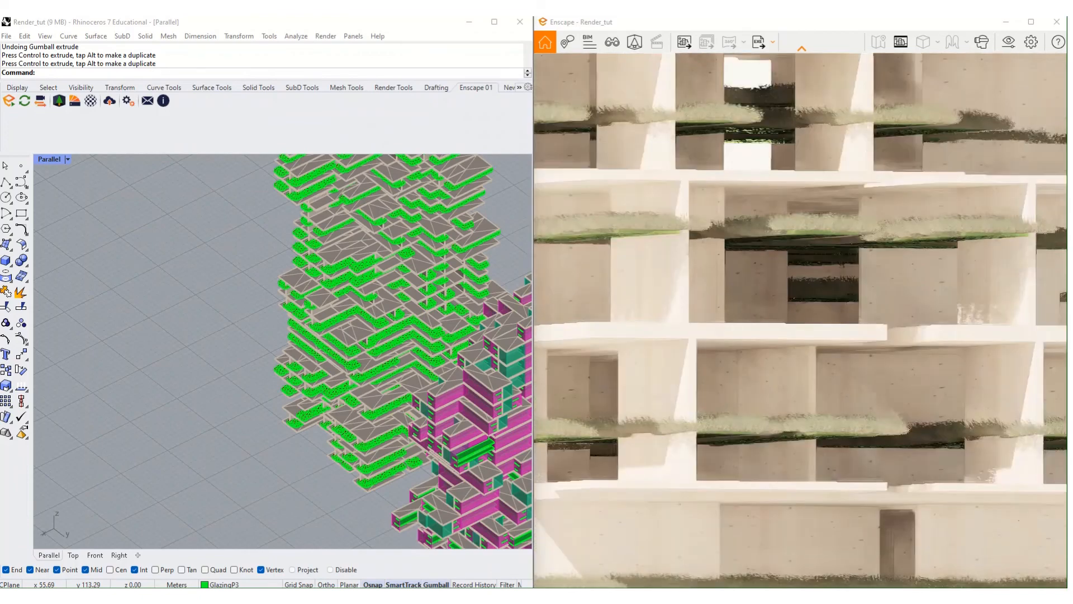
right_click_drag(805, 313, 802, 346)
scroll(761, 357, "down", 5)
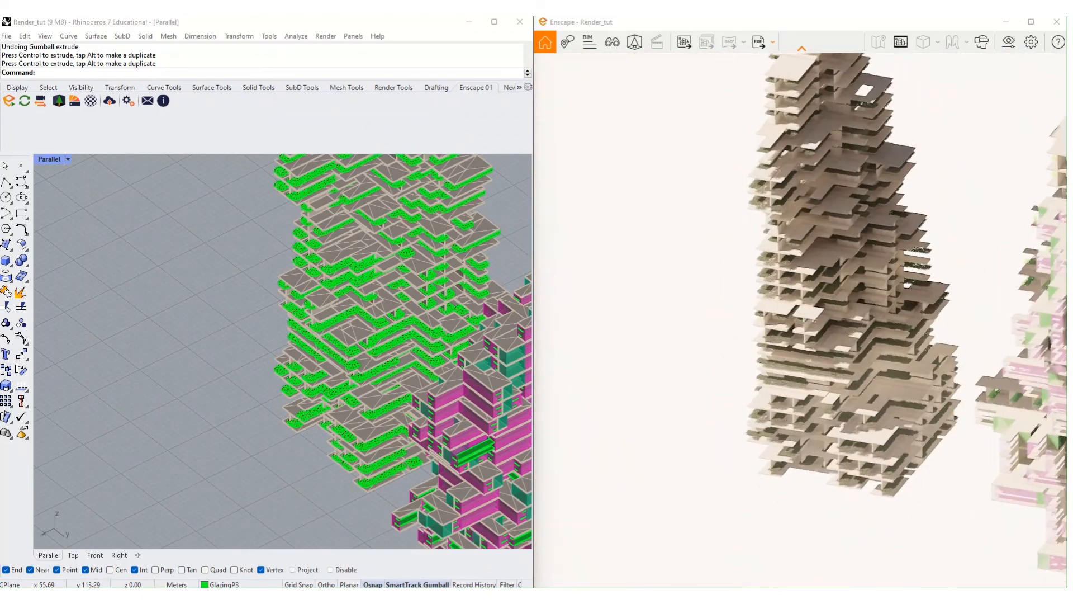
scroll(784, 341, "up", 10)
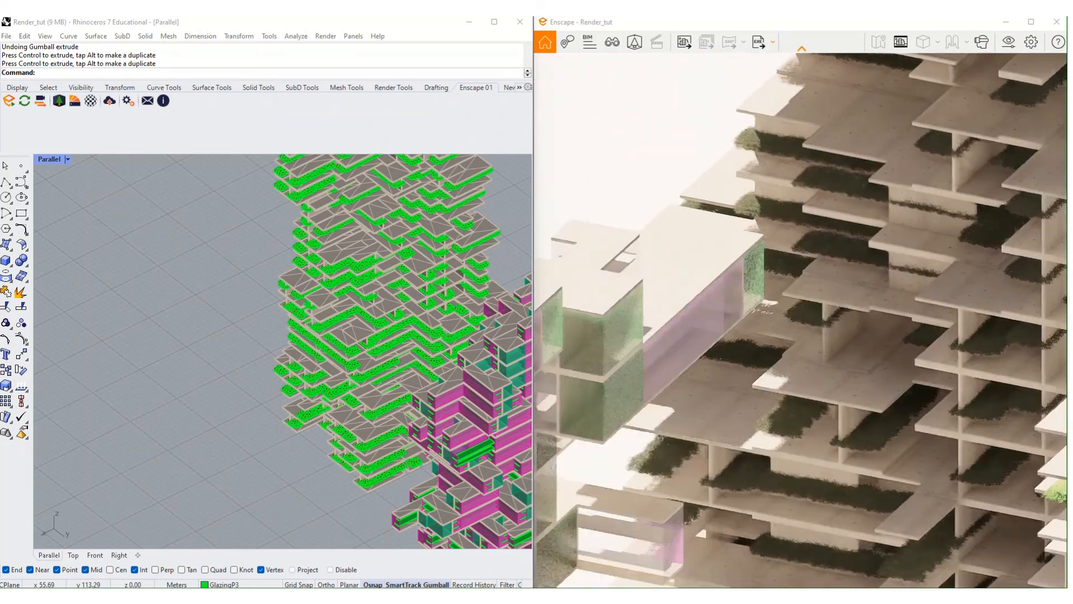
scroll(925, 337, "down", 10)
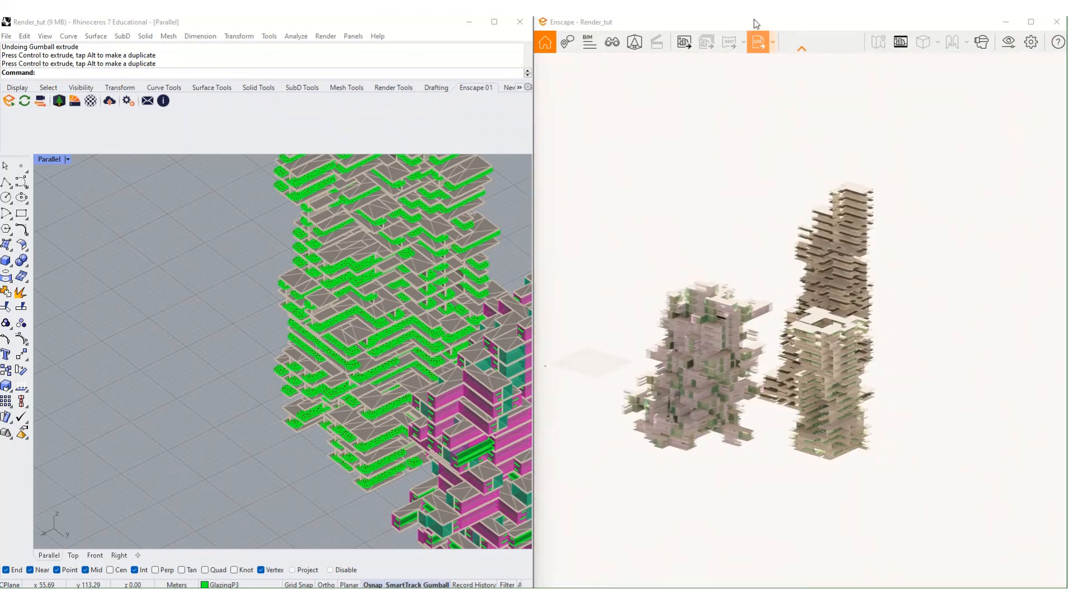
left_click(635, 42)
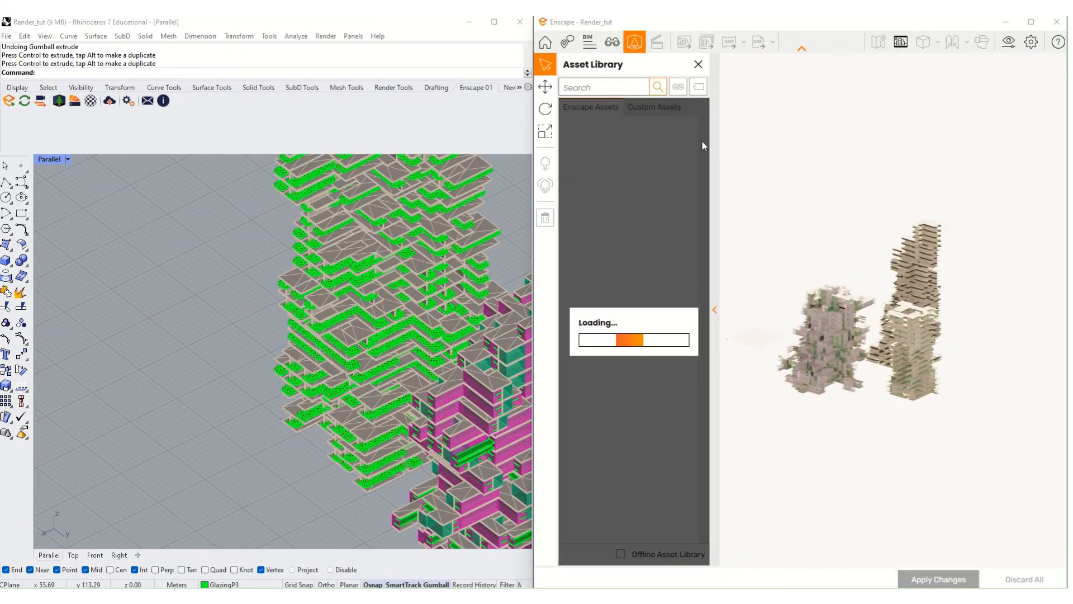
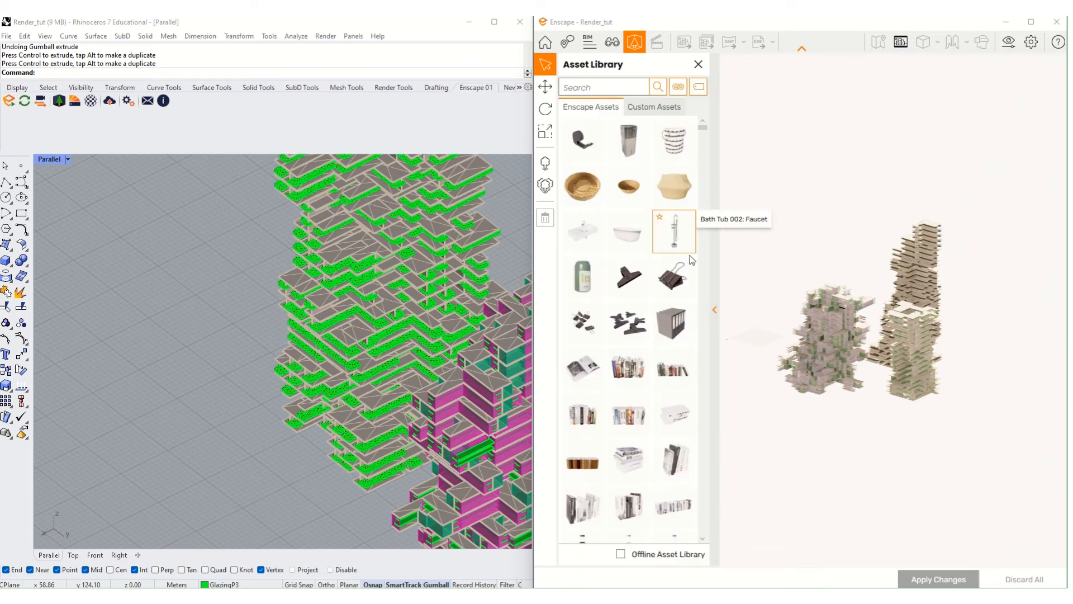
- Close the Asset Library, then zoom and pan the Enscape render to frame the towers
left_click(698, 66)
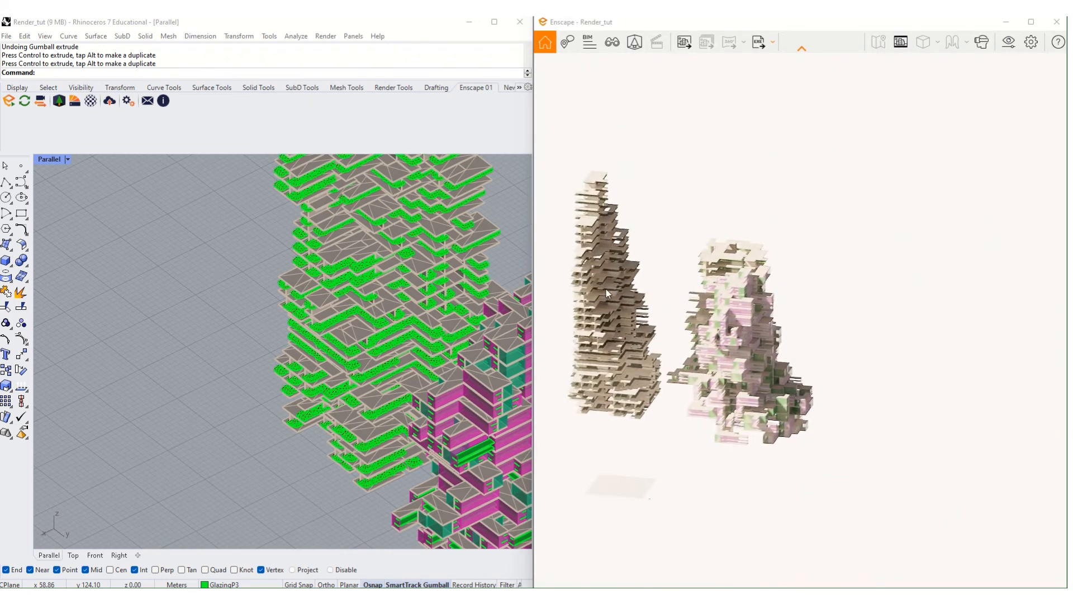
scroll(606, 290, "up", 5)
scroll(705, 382, "up", 5)
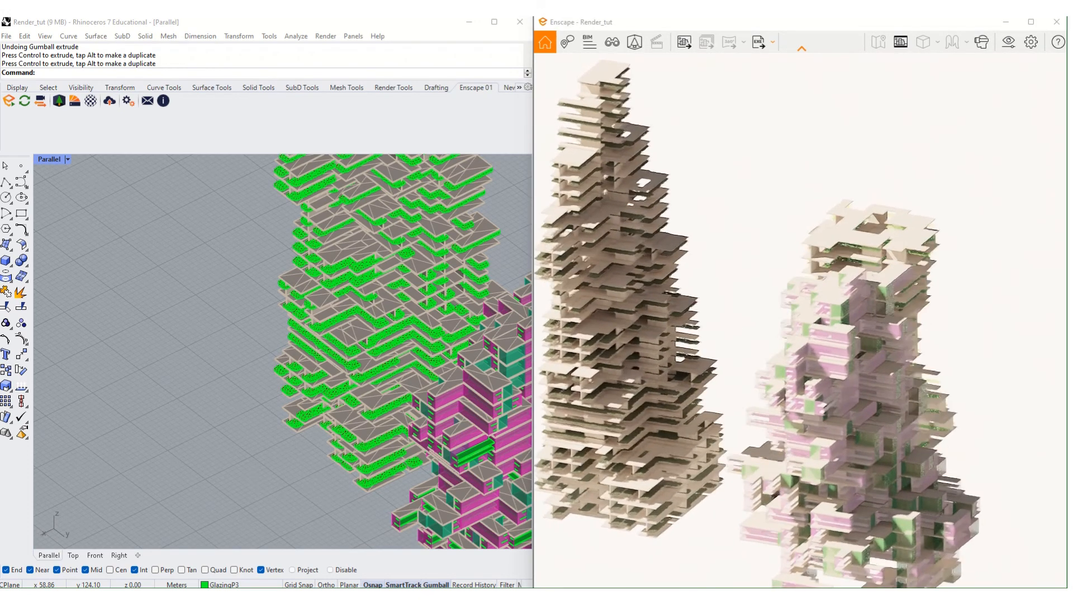
scroll(705, 383, "down", 2)
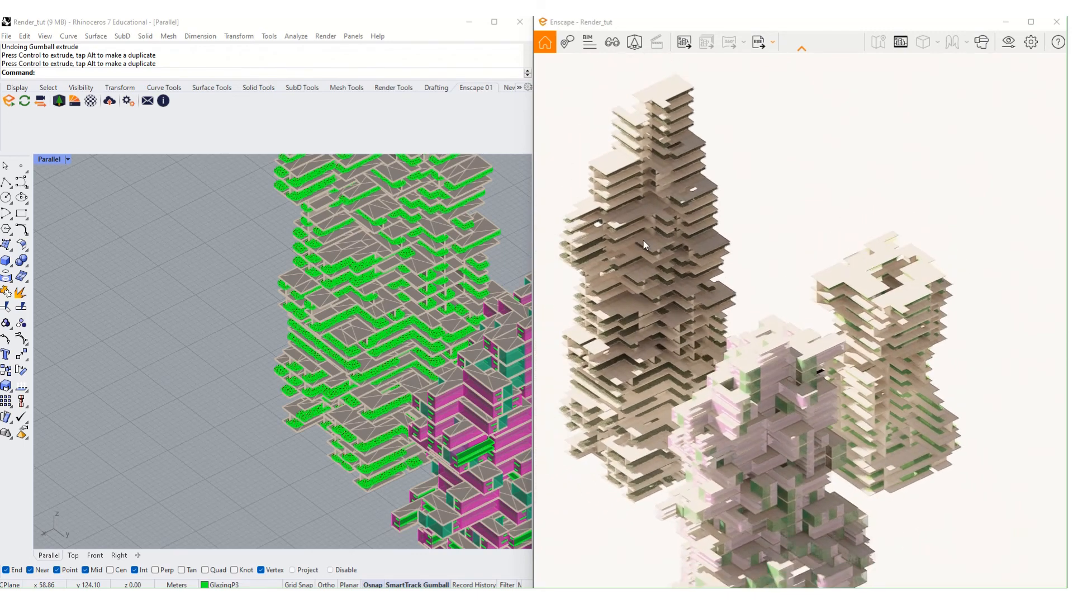
middle_click_drag(705, 383, 744, 398)
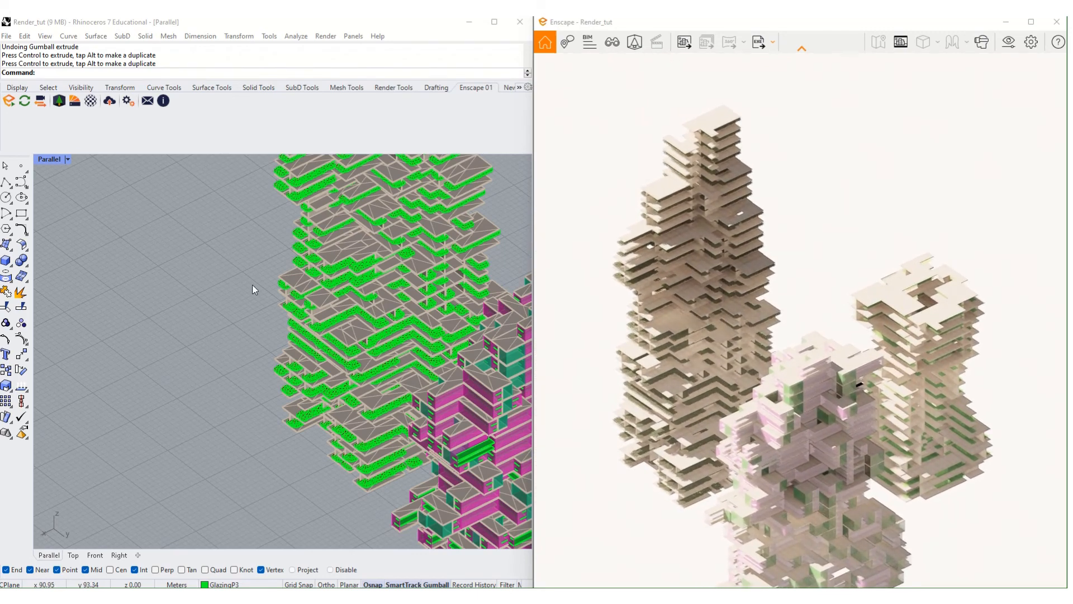
scroll(252, 286, "down", 4)
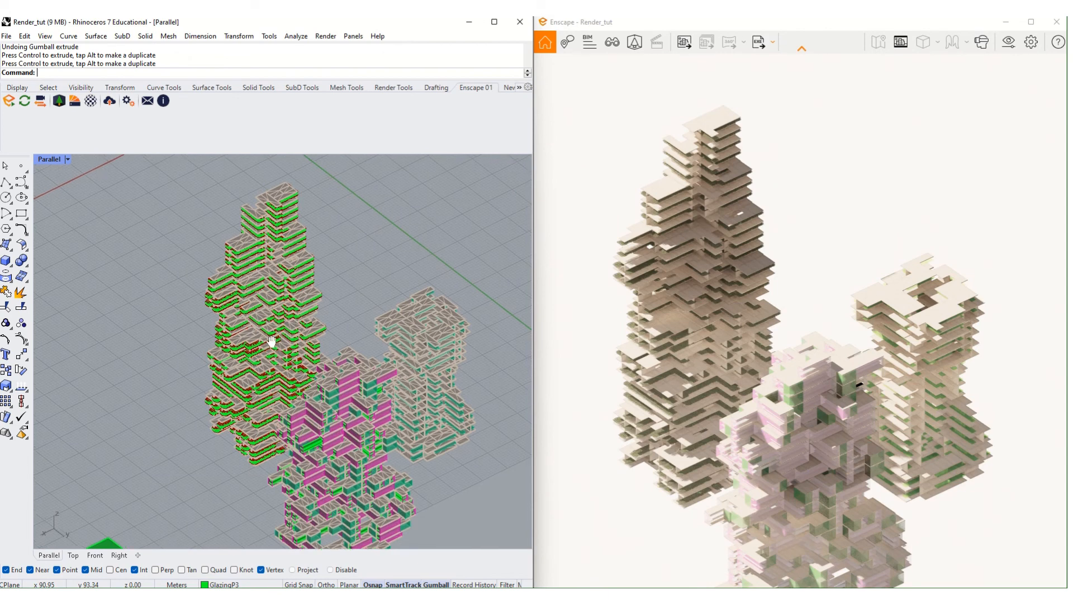
- Open the Grasshopper editor from Rhino and lock its solver
right_click_drag(272, 341, 247, 364, "shift")
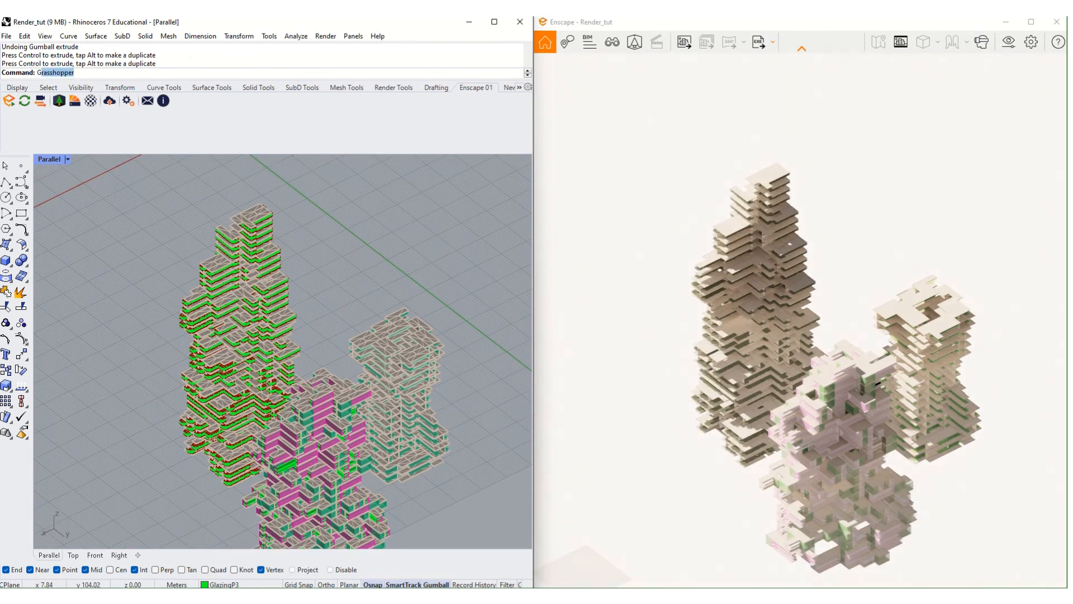
key("BackSpace")
type("ra")
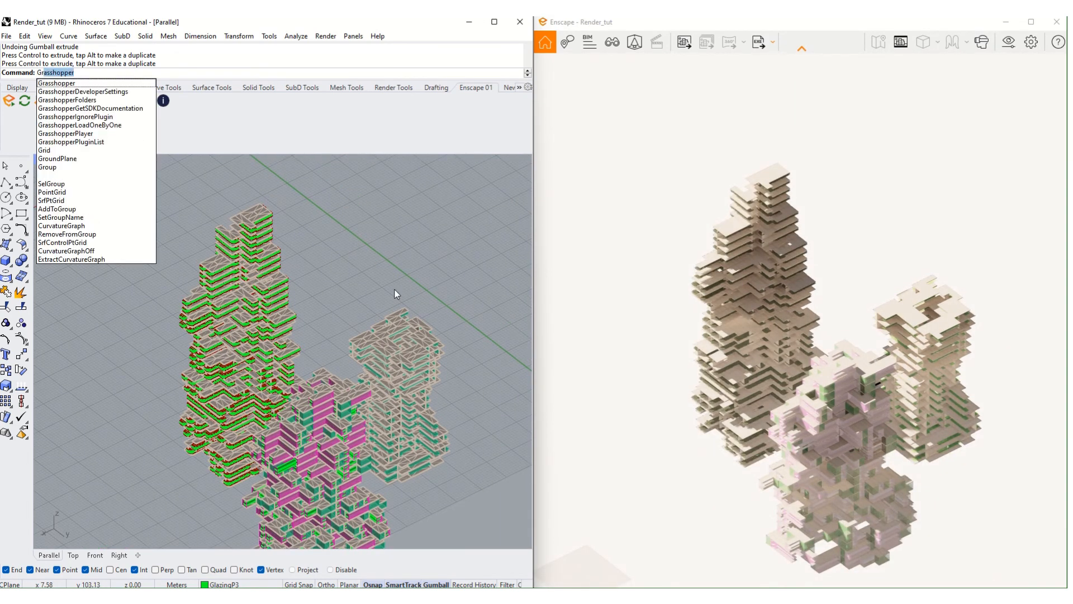
key("Return")
right_click(718, 274)
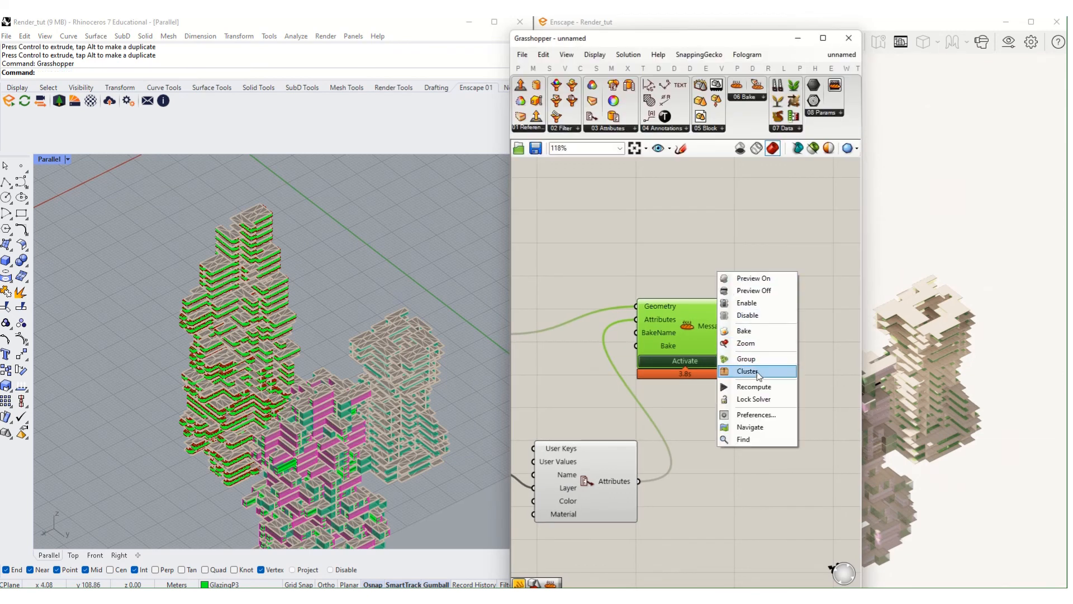
left_click(754, 399)
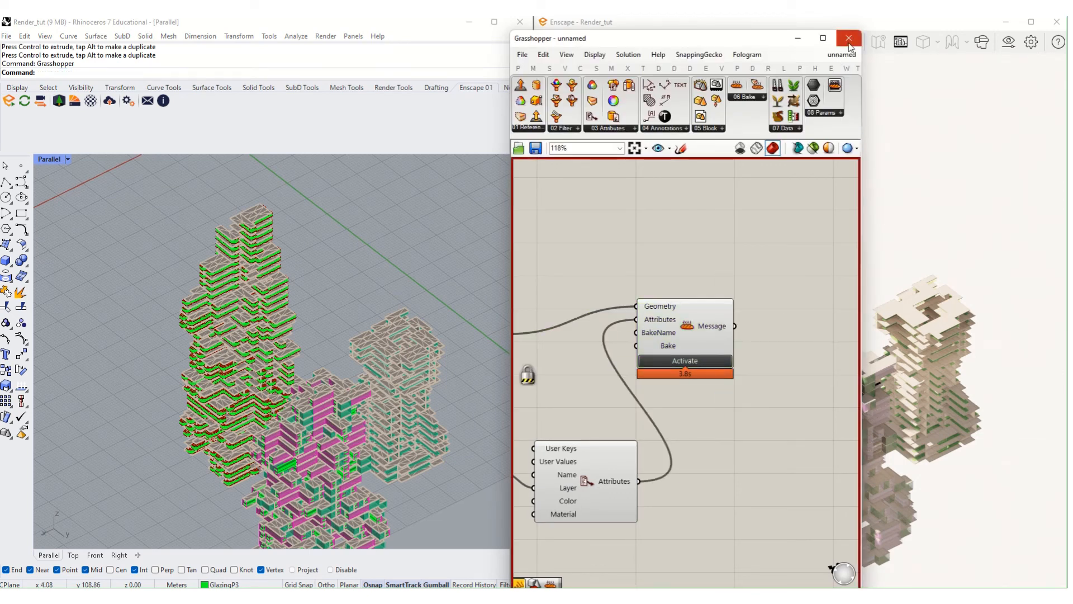
- Switch Grasshopper's preview to wireframe and minimize the editor window
left_click(813, 148)
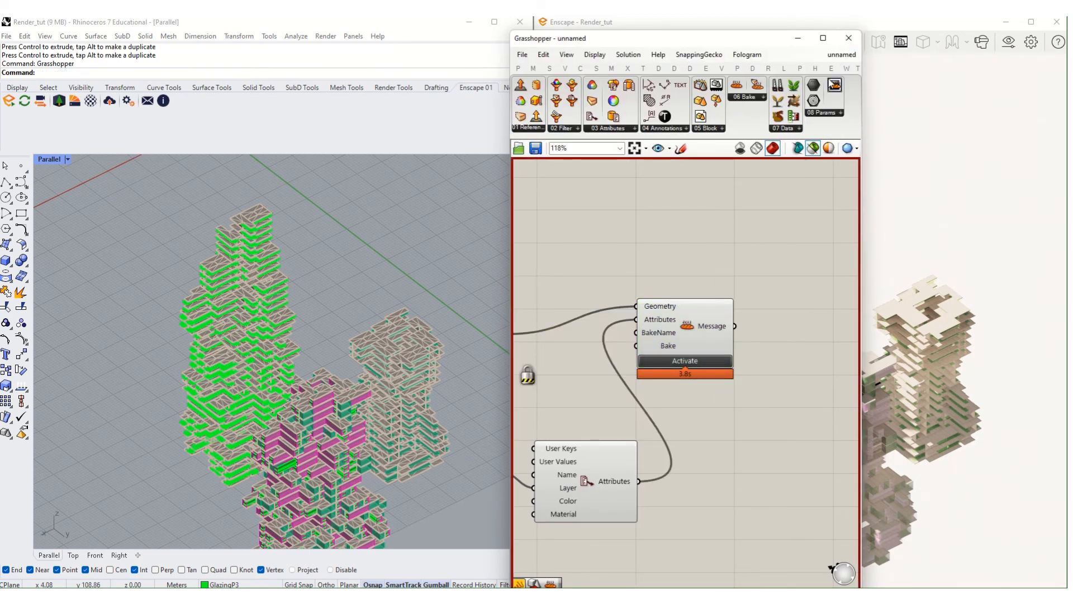
left_click(797, 38)
scroll(260, 381, "down", 5)
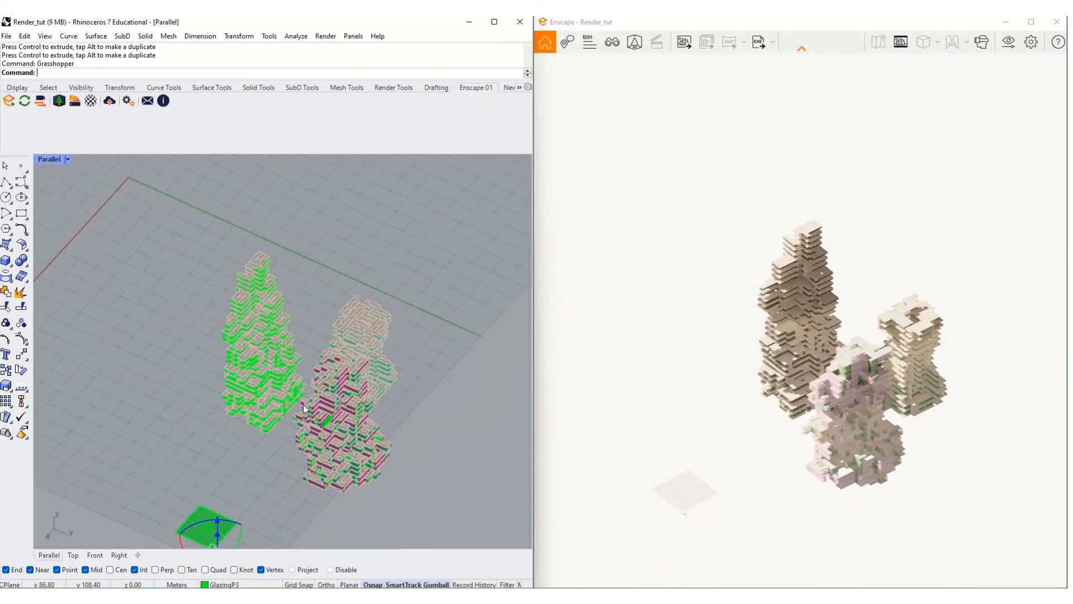
right_click_drag(306, 409, 269, 451)
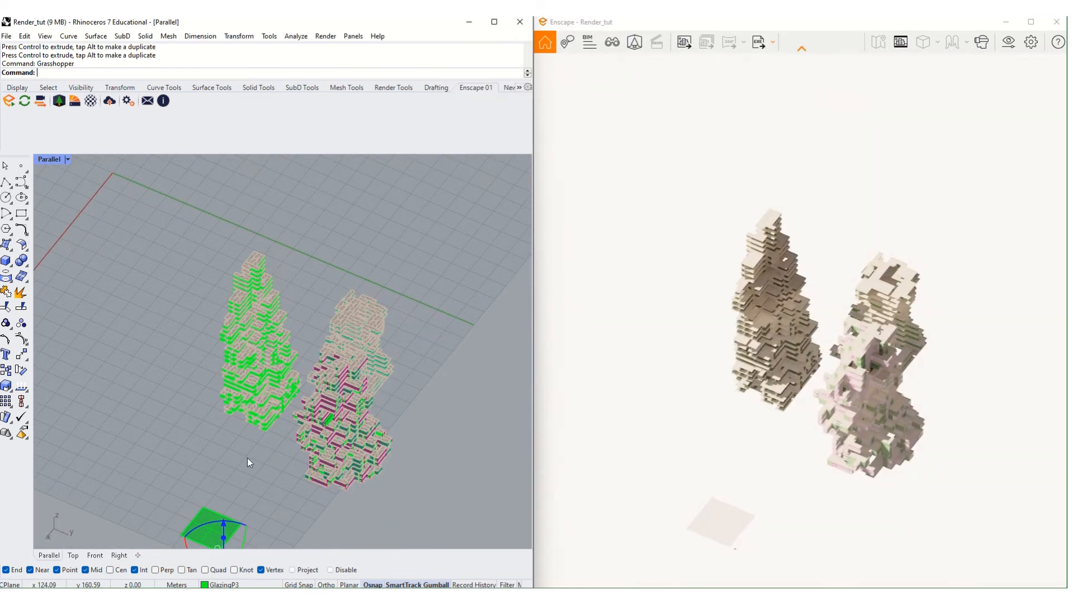
scroll(247, 457, "up", 2)
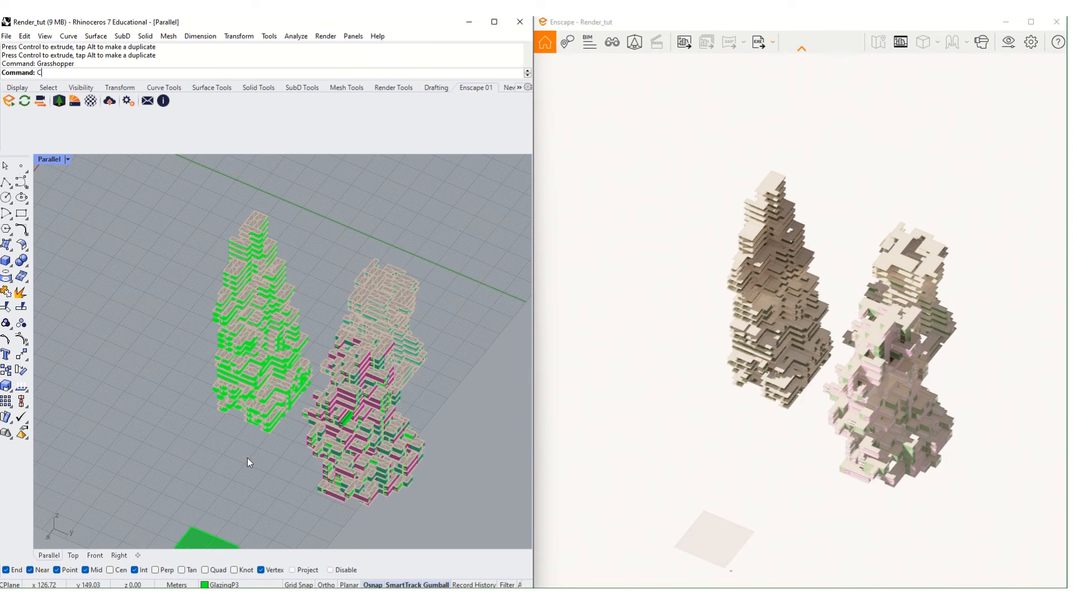
- Create a clipping plane with two corners on the ground grid beside the towers
type("ClippingPlane")
key("Return")
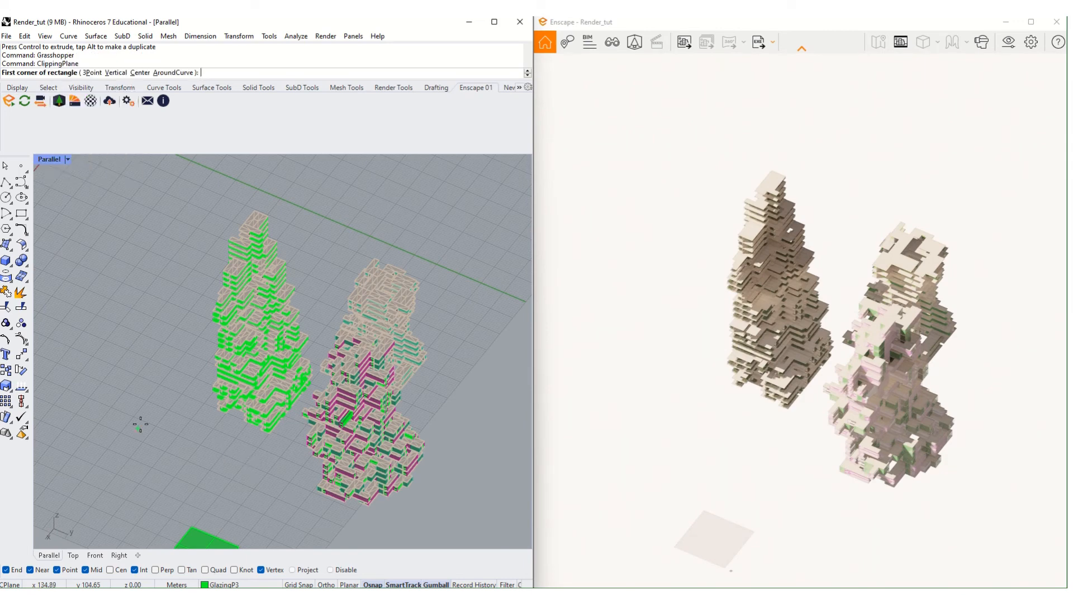
left_click(163, 397)
left_click(264, 526)
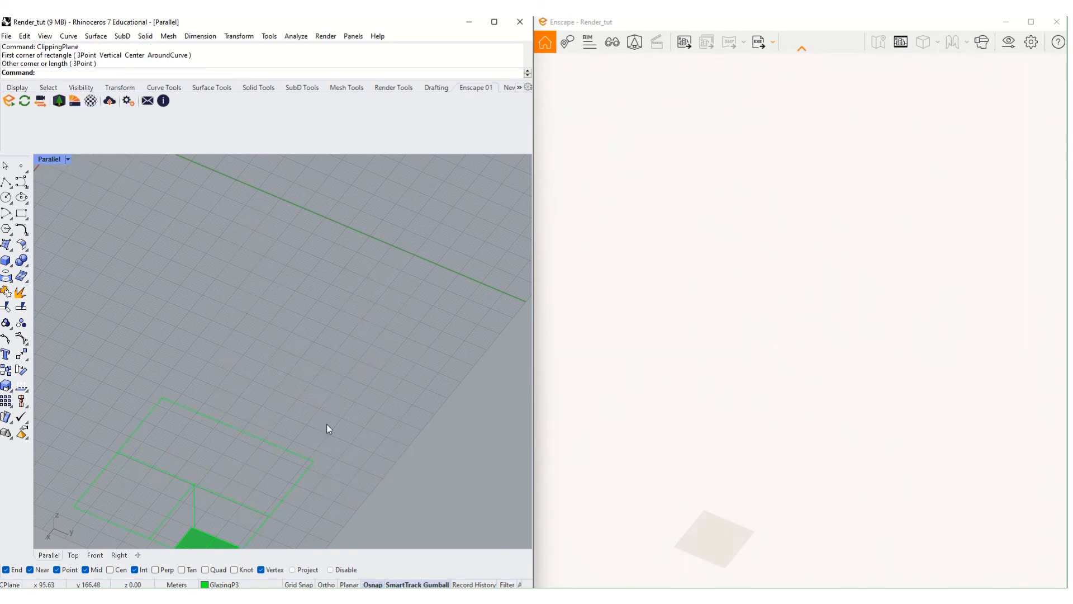
scroll(276, 407, "down", 4)
- Rotate the clipping plane 90 degrees to stand upright
left_click(244, 448)
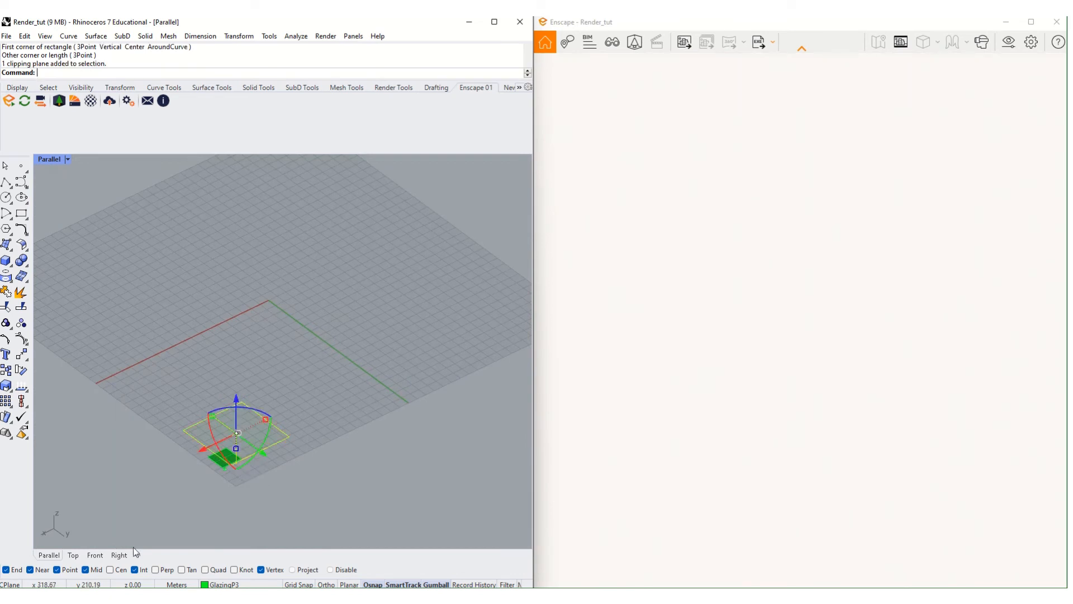
scroll(237, 460, "up", 2)
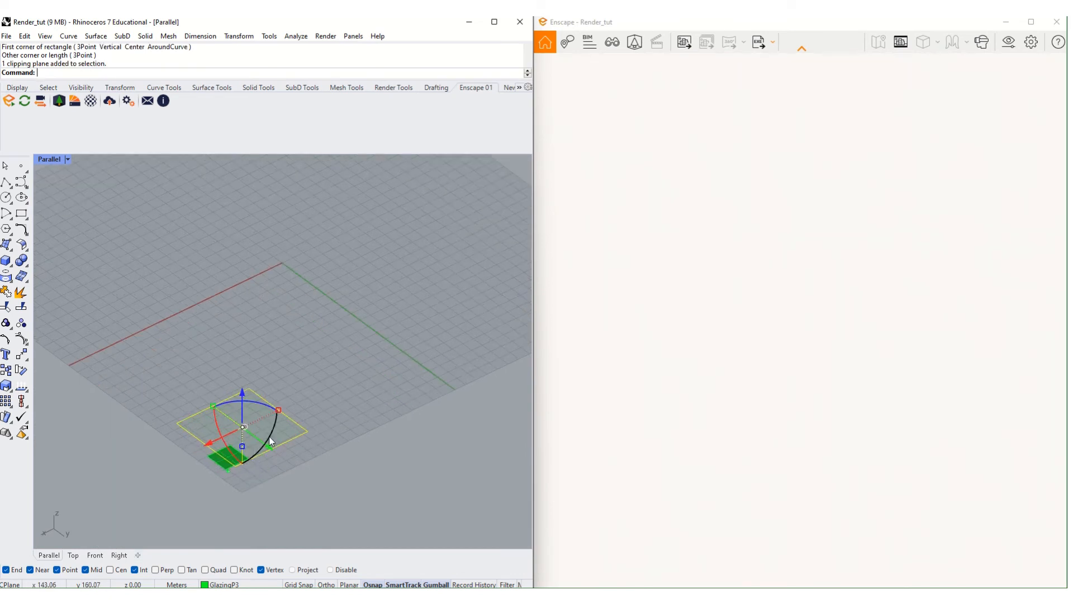
left_click_drag(269, 436, 252, 388)
left_click_drag(34, 101, 29, 98)
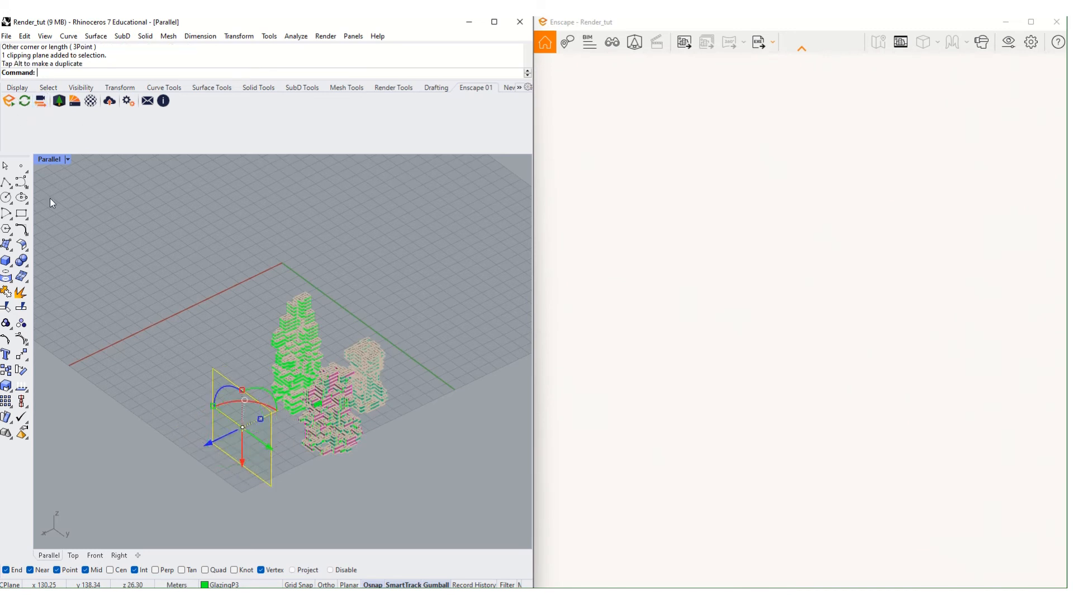
- Turn off Enscape live updates and camera sync with the Rhino view
left_click(29, 105)
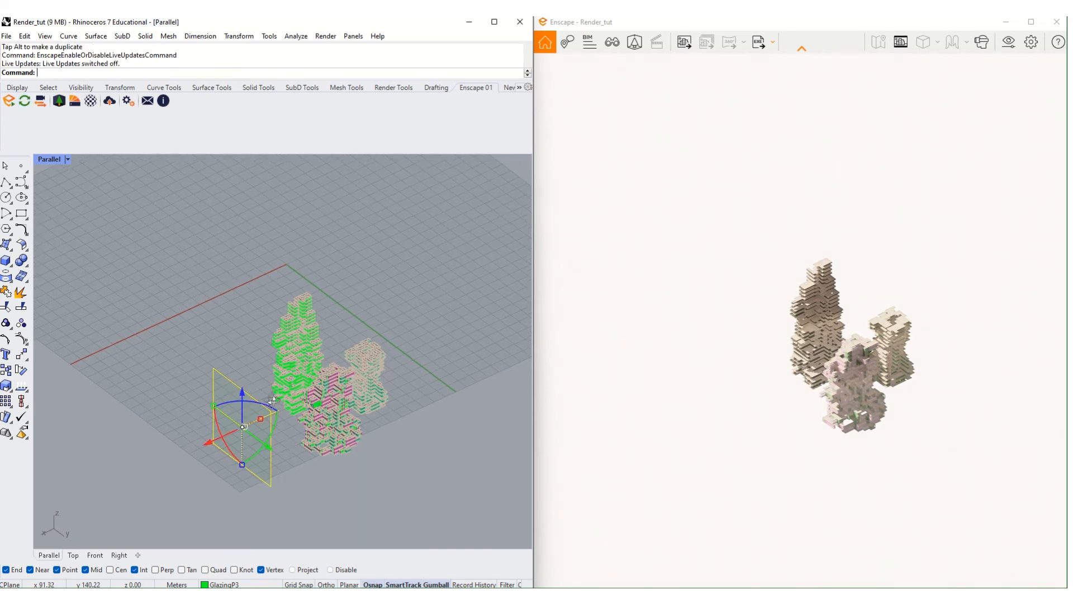
right_click_drag(308, 402, 351, 486)
left_click(44, 105)
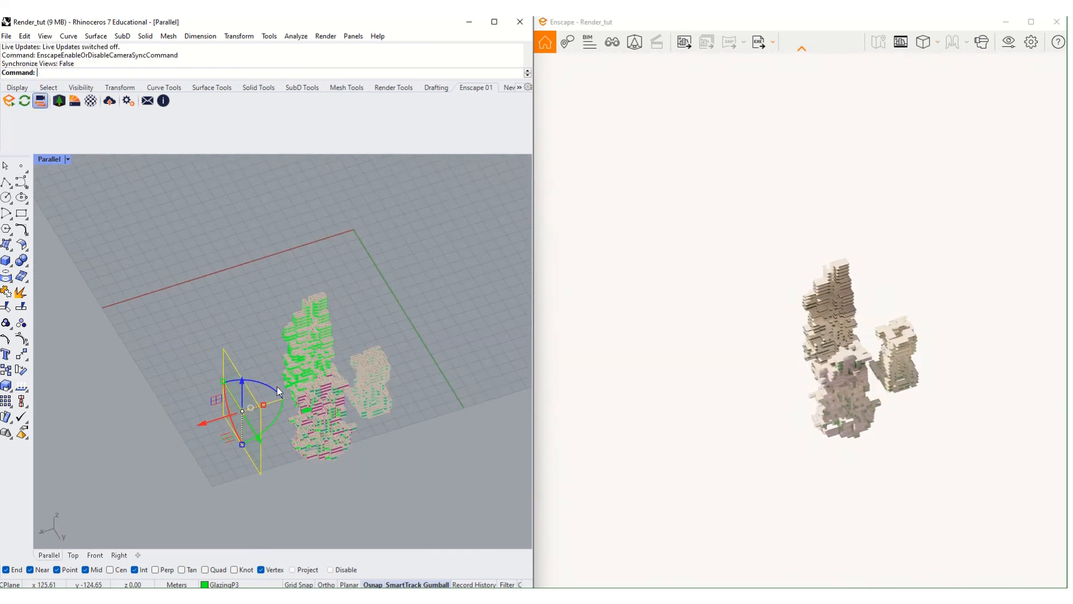
right_click_drag(252, 407, 224, 408, "shift")
- Slide the clipping plane along x into the towers, leaving a narrow sectioned slice
left_click_drag(187, 422, 330, 393)
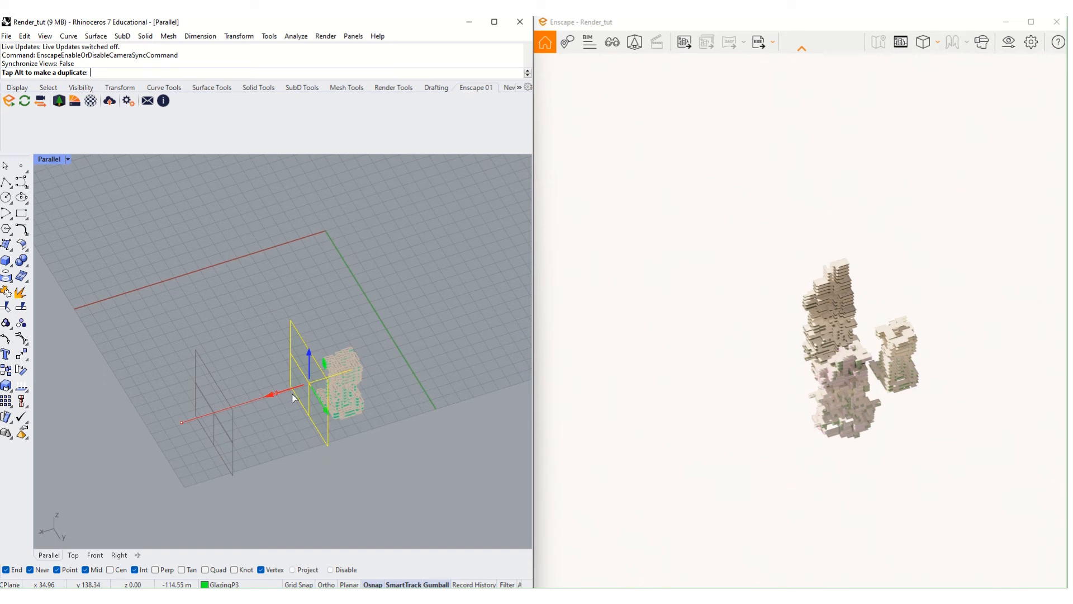
left_click_drag(295, 398, 80, 176)
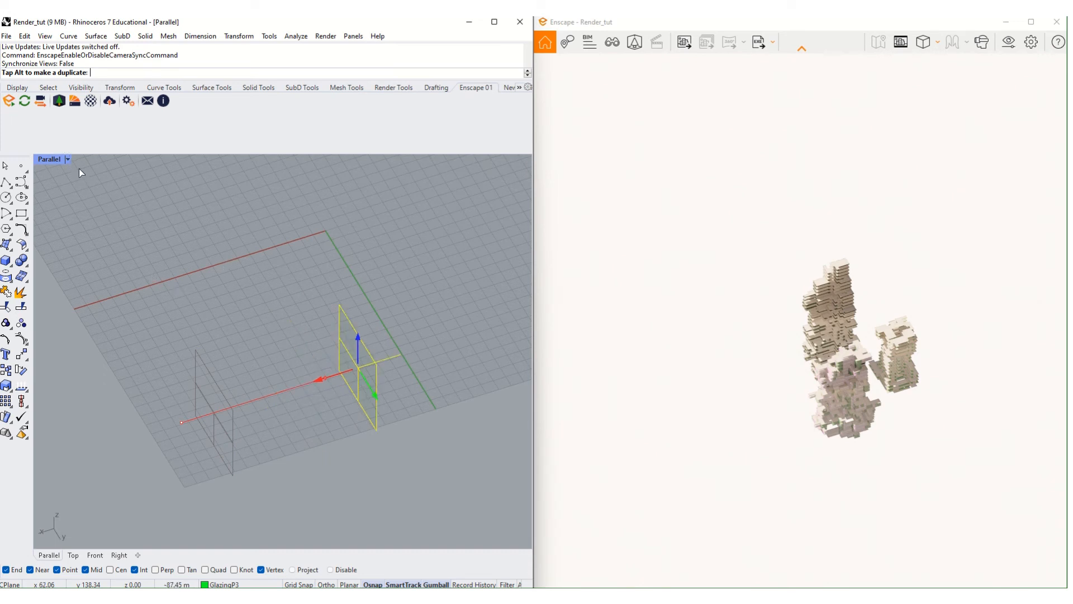
left_click_drag(278, 398, 320, 392)
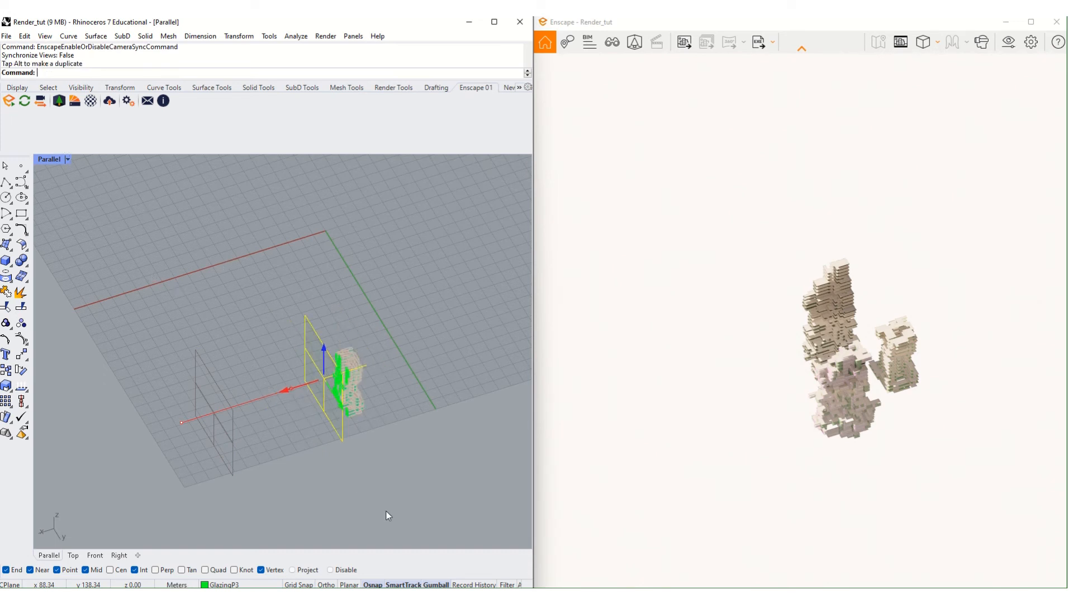
left_click(326, 314)
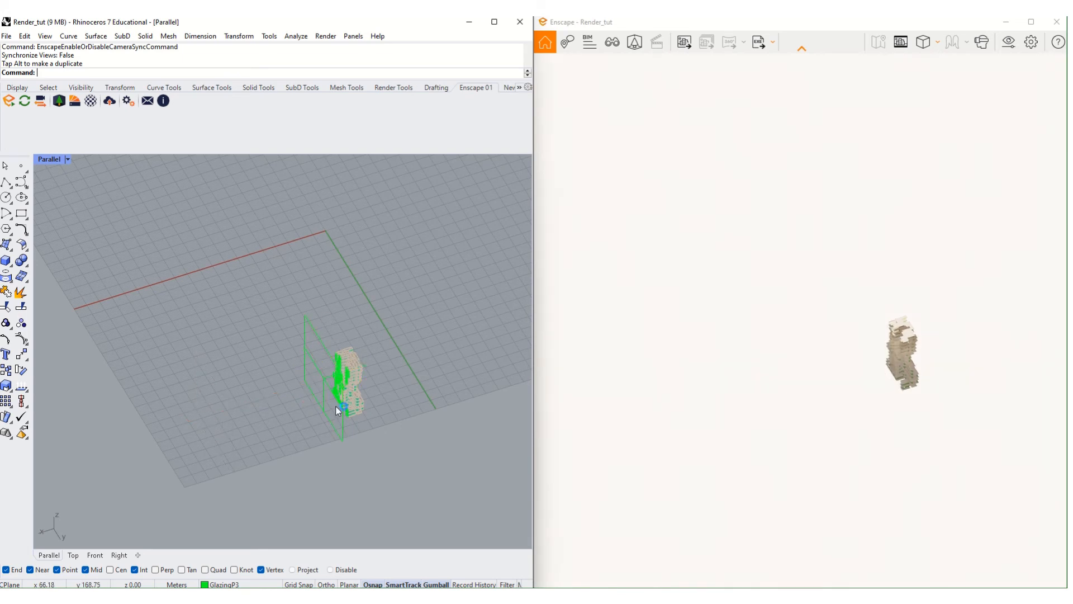
right_click_drag(337, 411, 361, 439)
scroll(347, 422, "up", 8)
scroll(249, 429, "down", 8)
right_click_drag(324, 475, 377, 506)
left_click_drag(349, 513, 259, 476)
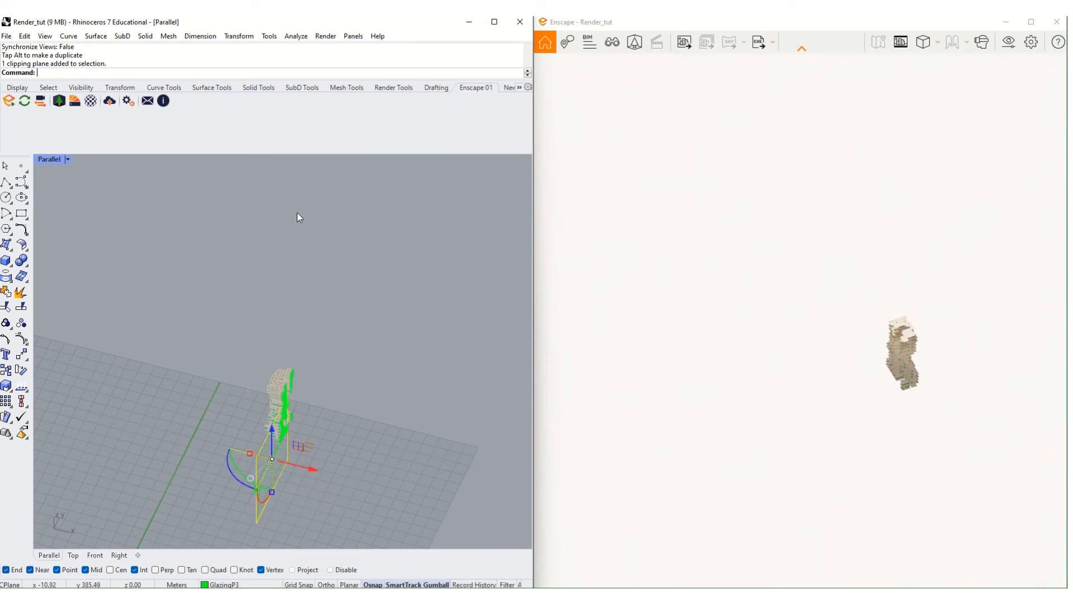
- Toggle Enscape live updates, then slide the clipping plane left along x
left_click(23, 102)
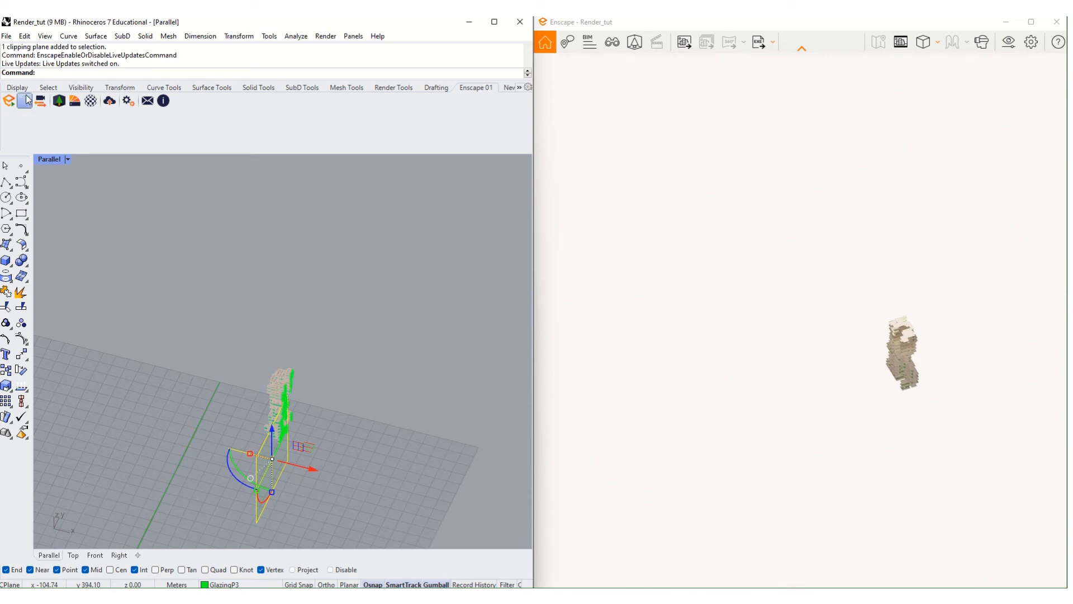
left_click(27, 101)
right_click_drag(328, 424, 294, 387)
scroll(294, 481, "up", 4)
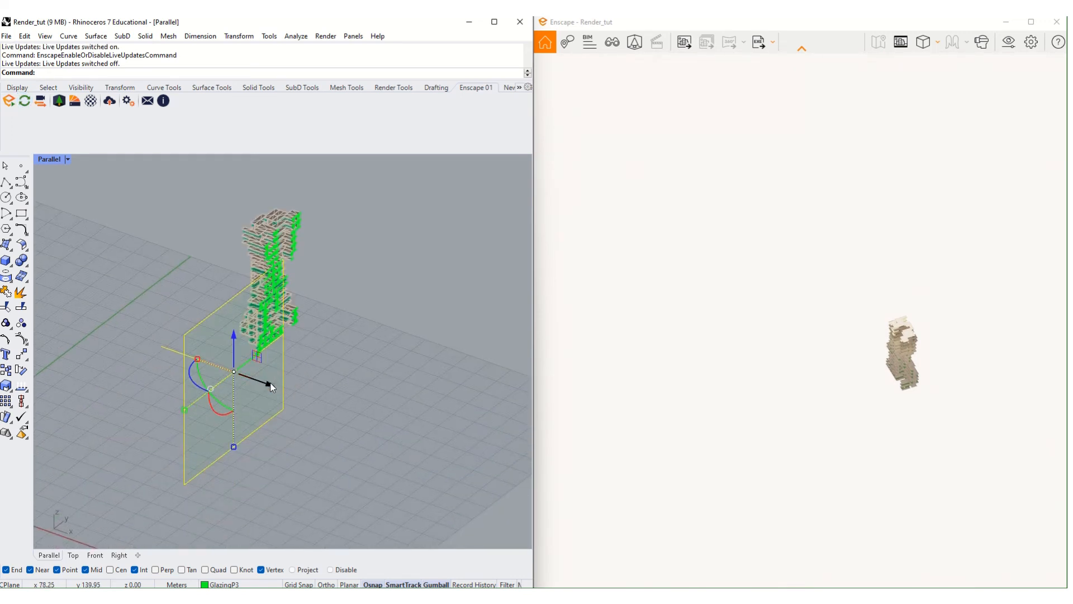
left_click_drag(272, 387, 307, 396)
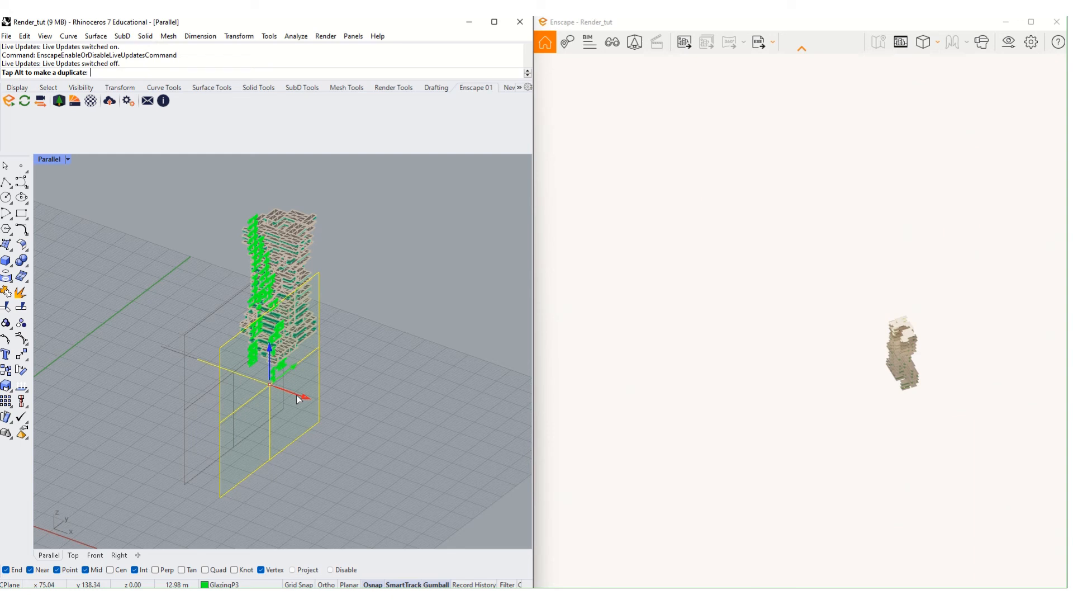
left_click_drag(291, 396, 373, 460)
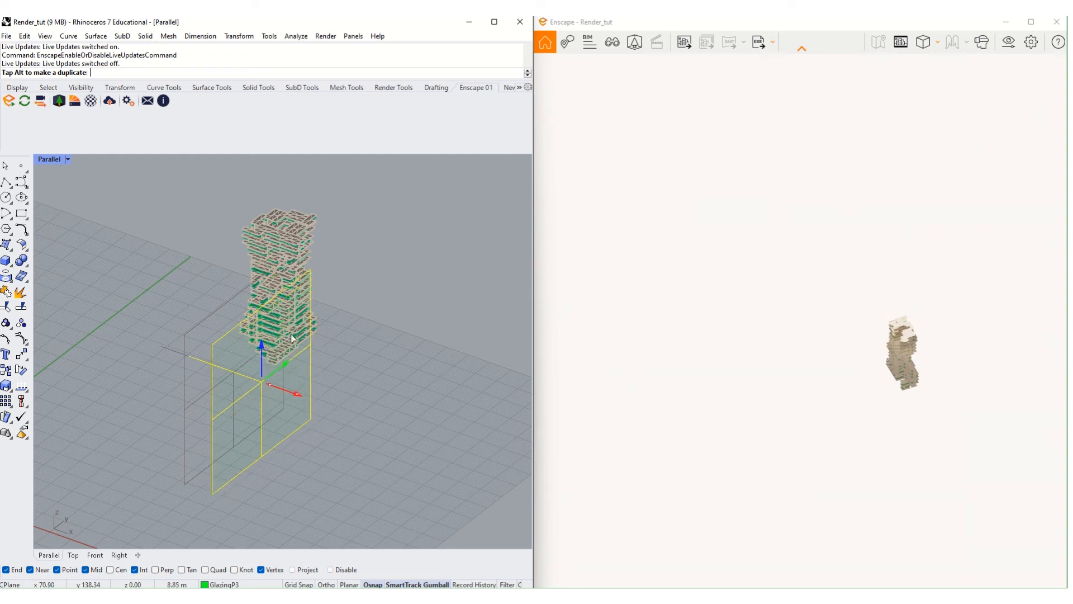
left_click_drag(187, 337, 187, 337)
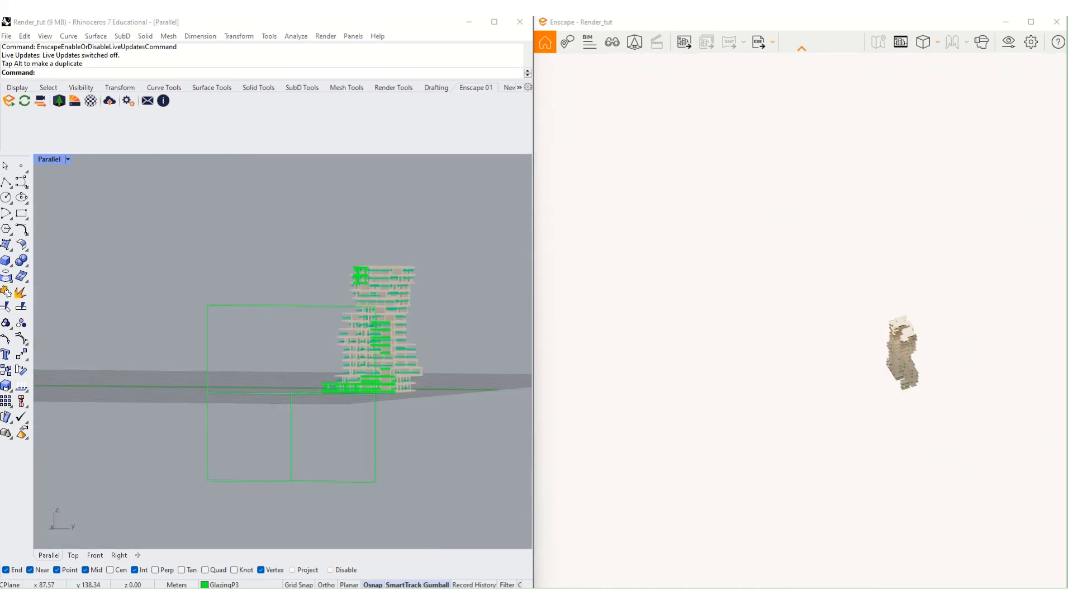
- Set the Parallel viewport display mode to Wireframe
right_click_drag(901, 358, 950, 350)
right_click_drag(378, 400, 356, 450)
scroll(360, 374, "up", 3)
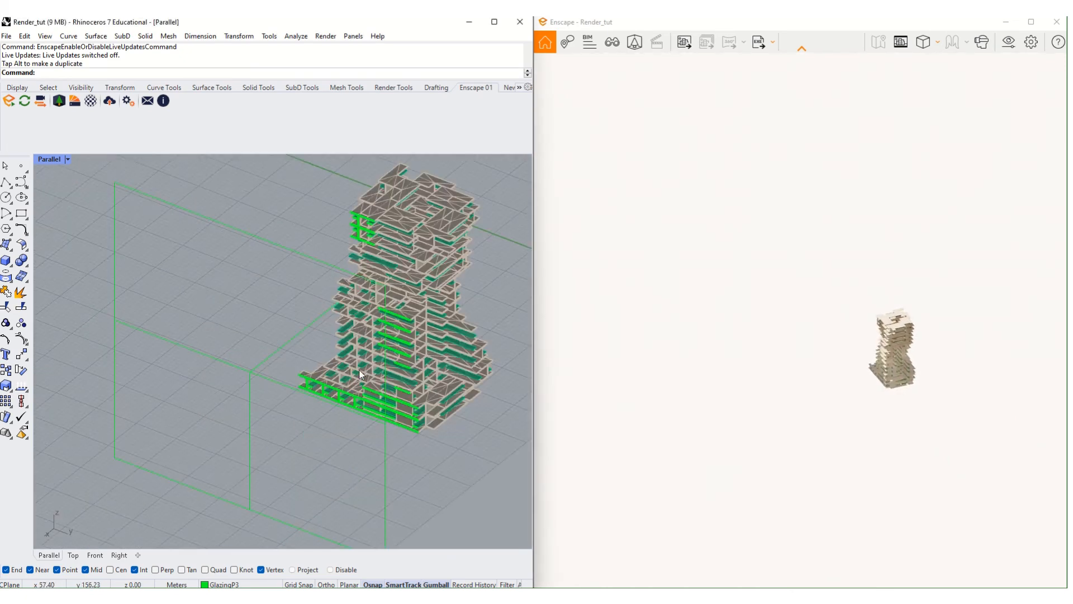
left_click(66, 159)
left_click(89, 187)
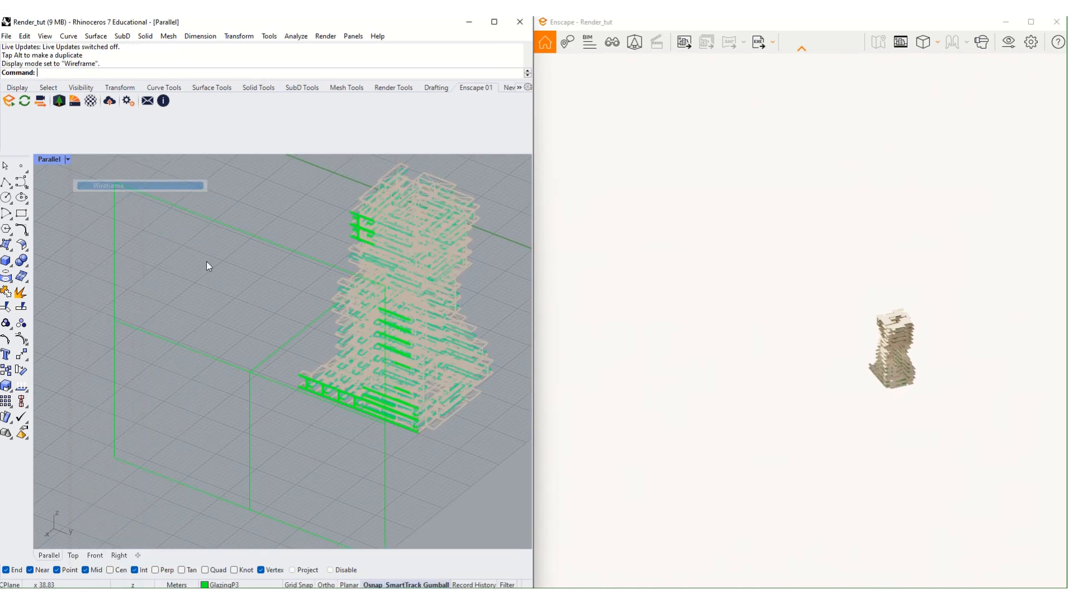
scroll(298, 333, "down", 2)
- Move the clipping plane further left so the second tower shows, then deselect it
left_click_drag(295, 328, 270, 363)
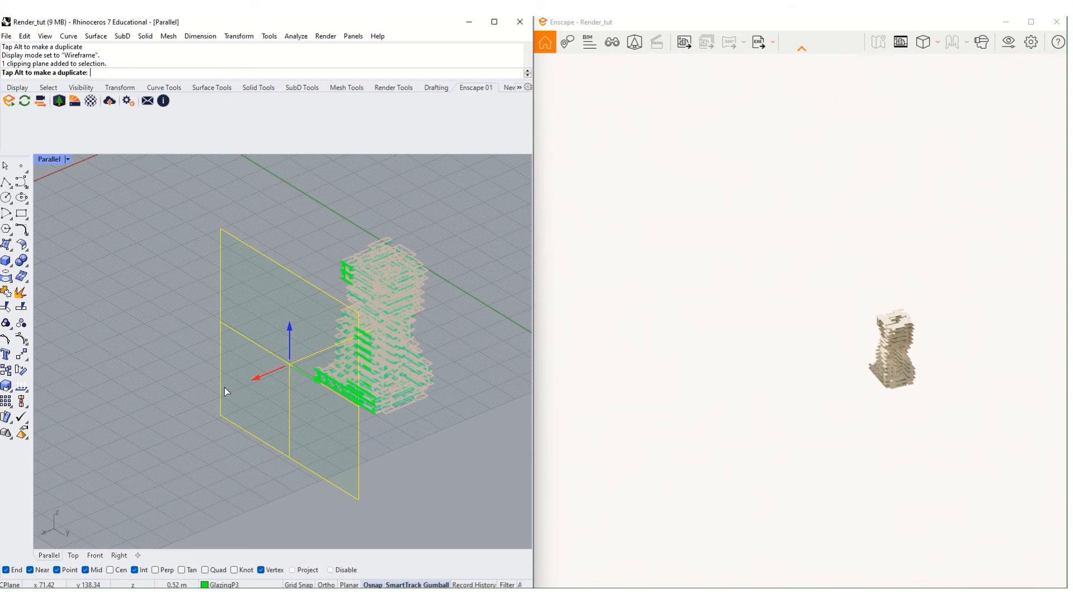
left_click_drag(223, 387, 210, 388)
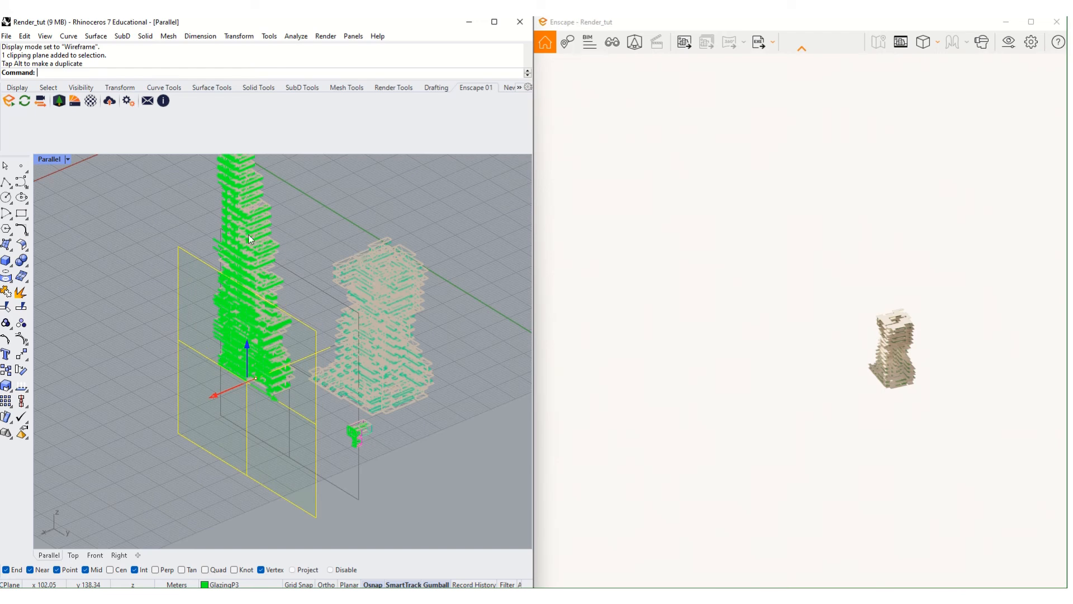
left_click(313, 203)
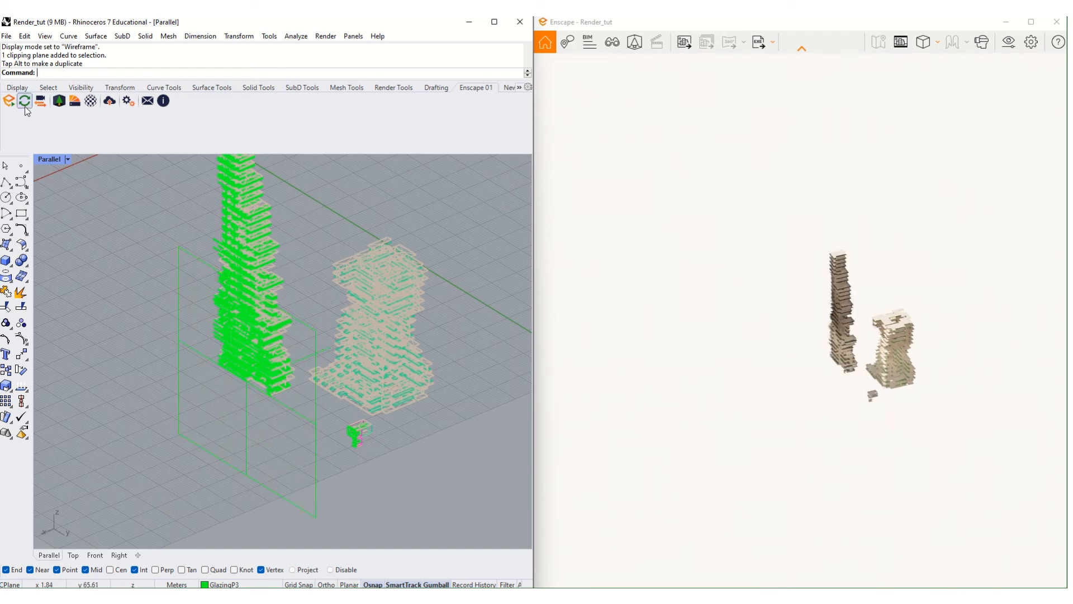
- Sync Enscape's camera with Rhino and orbit the render to a flat side elevation
left_click(24, 105)
right_click_drag(239, 305, 330, 271)
scroll(249, 227, "up", 8)
right_click_drag(249, 227, 265, 313)
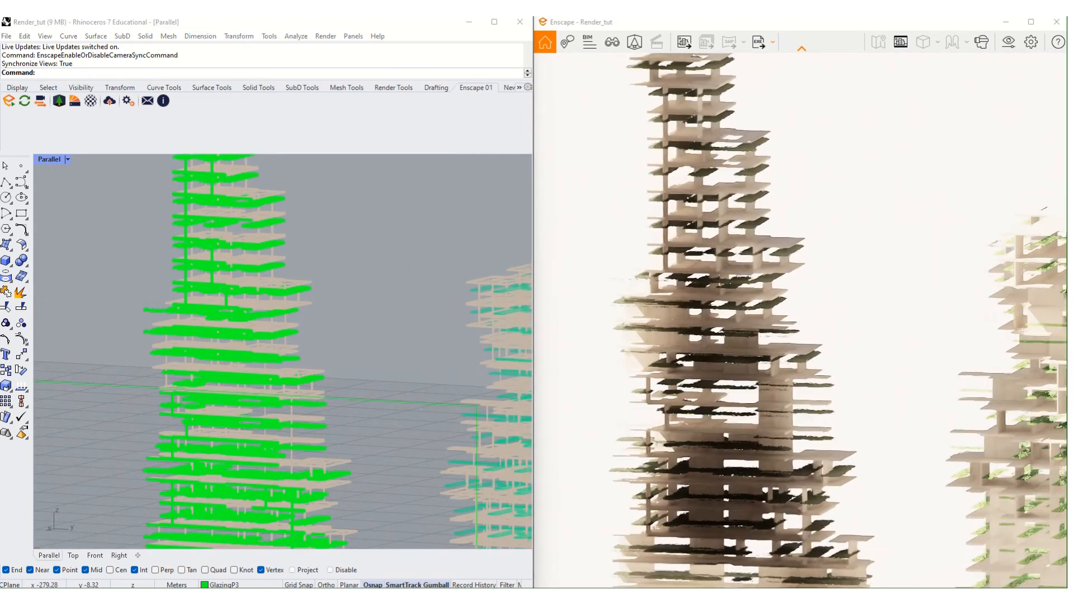
right_click_drag(788, 297, 692, 391)
scroll(699, 300, "down", 6)
scroll(728, 468, "up", 6)
scroll(690, 390, "up", 5)
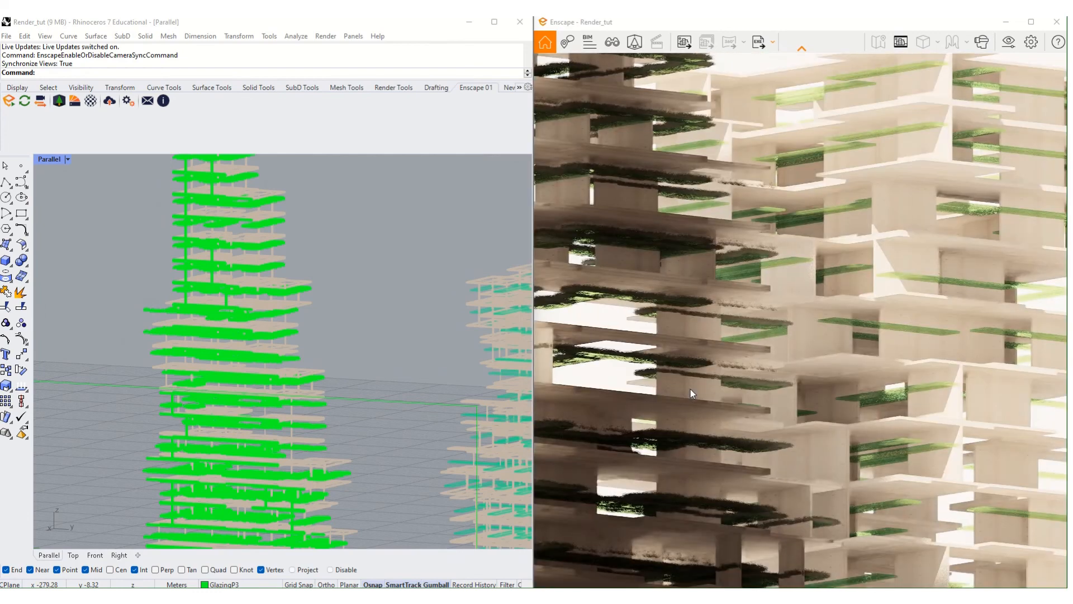
scroll(716, 353, "down", 8)
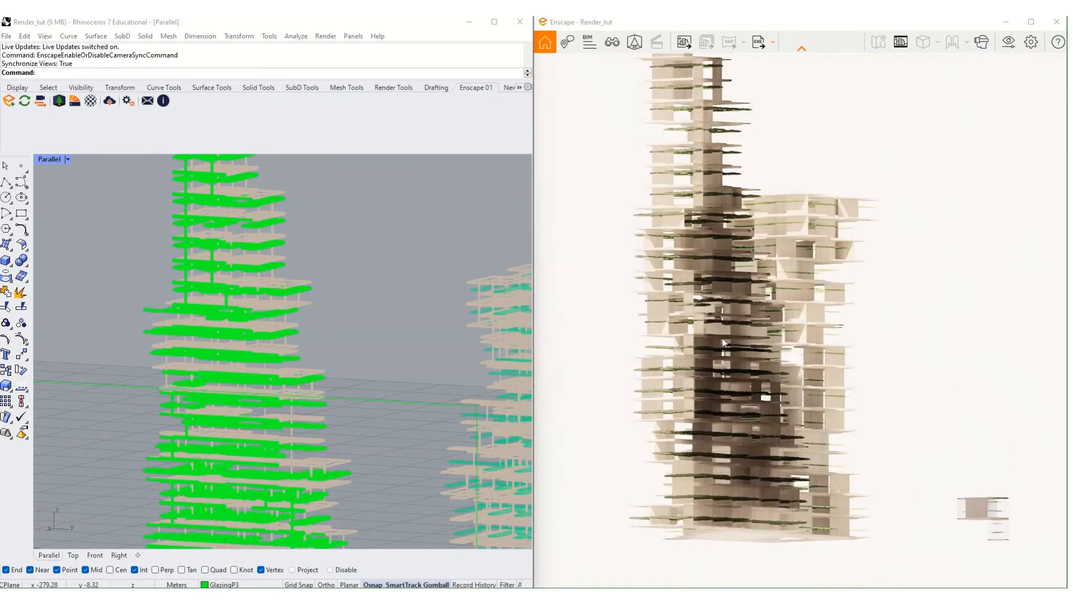
right_click_drag(723, 342, 623, 340)
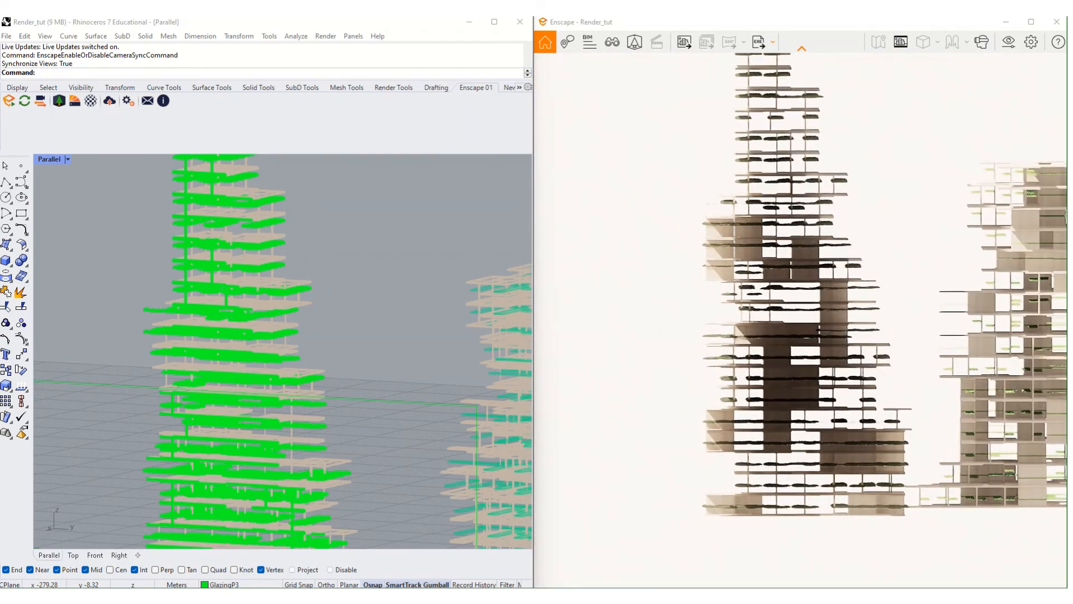
scroll(801, 321, "down", 4)
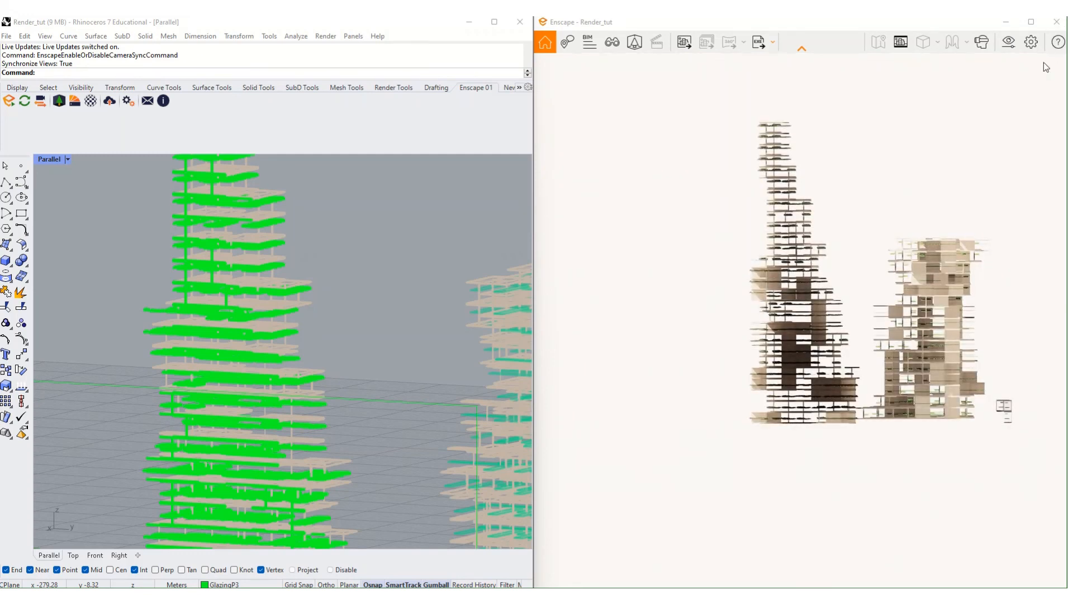
- Use the navigation help's numpad views 4, 5, 8 and 6, ending on the right side
left_click(1058, 42)
scroll(1015, 335, "down", 3)
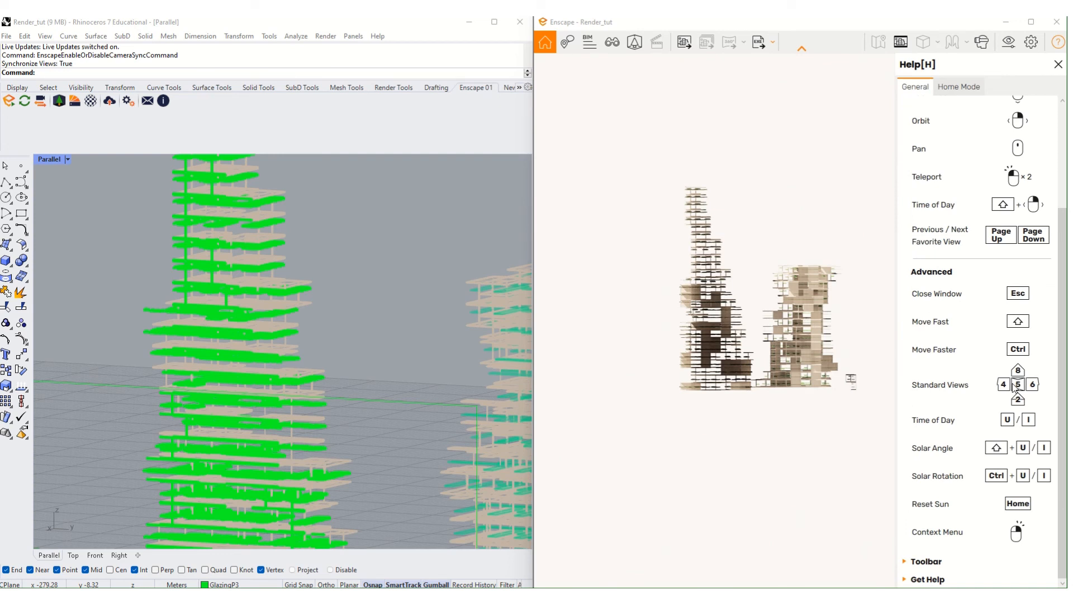
key("4")
key("5")
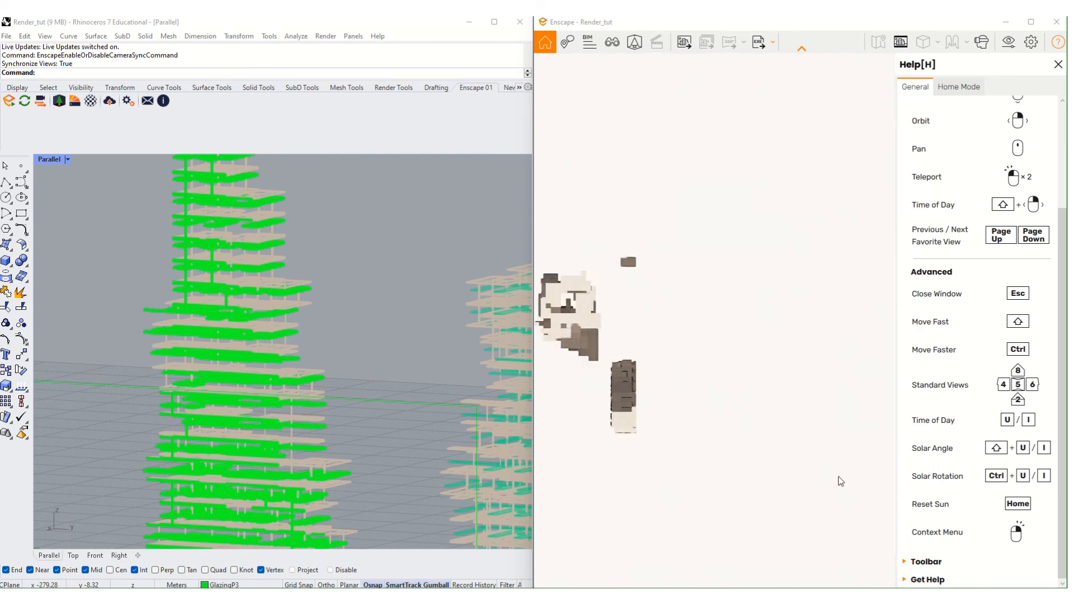
key("8")
key("6")
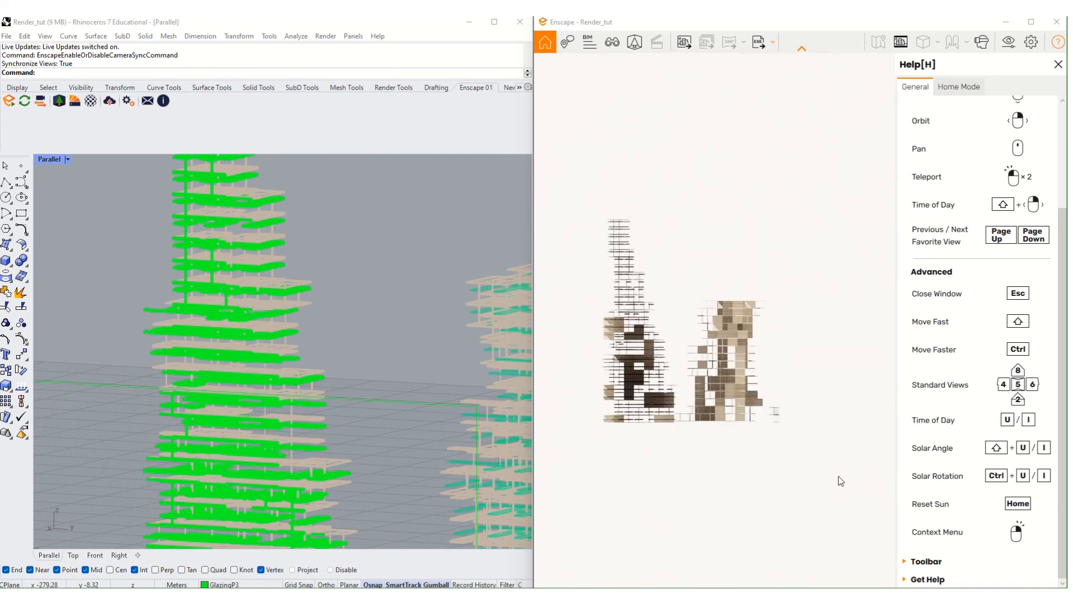
- Pan the elevation to centre both towers and close the help panel
scroll(610, 348, "up", 5)
scroll(609, 347, "down", 2)
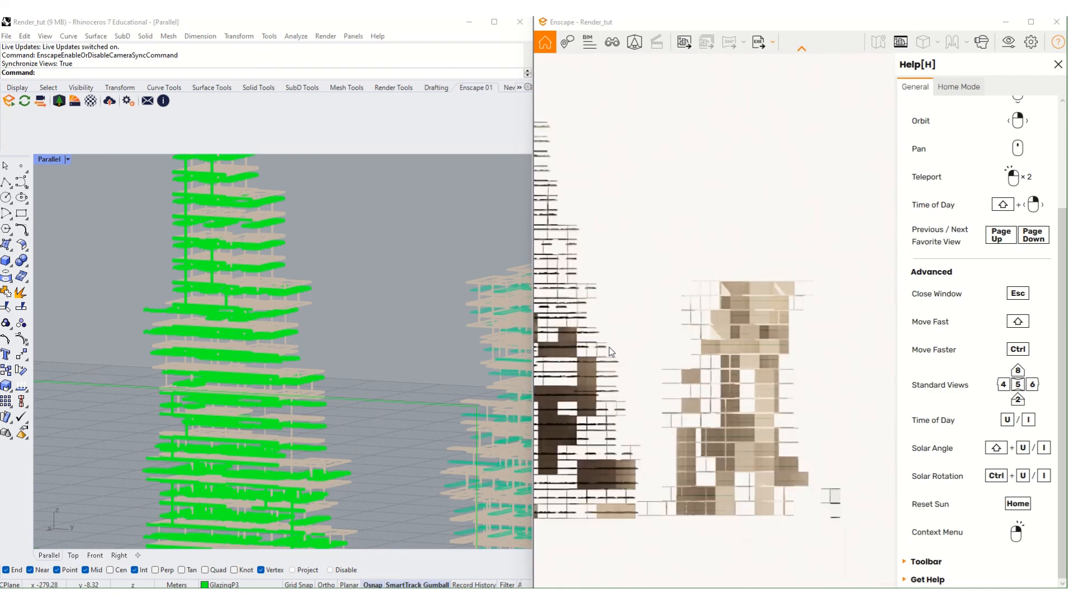
middle_click_drag(609, 347, 696, 374)
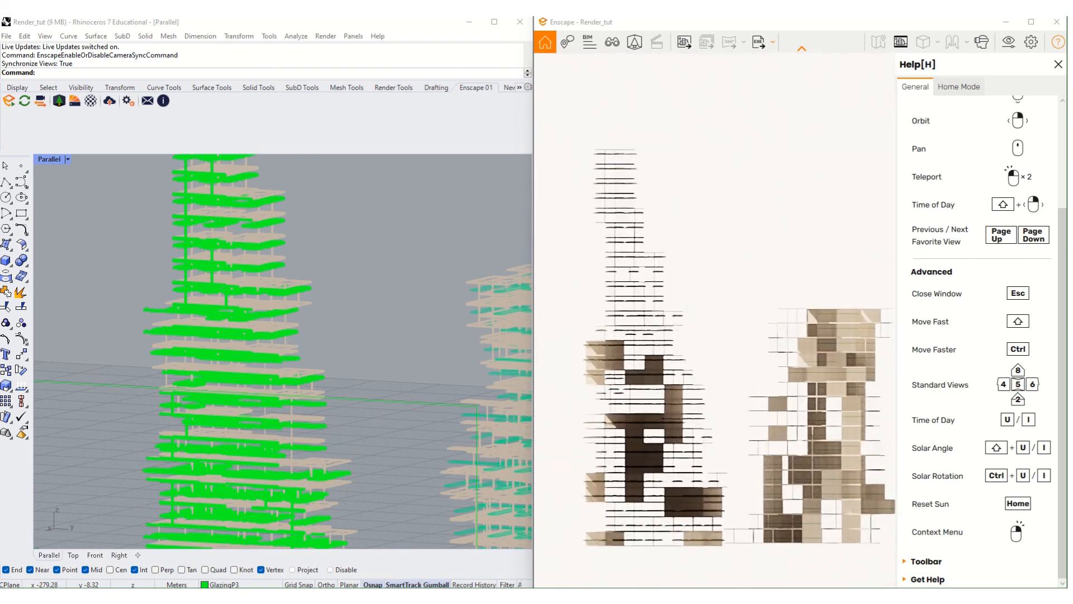
left_click(1058, 64)
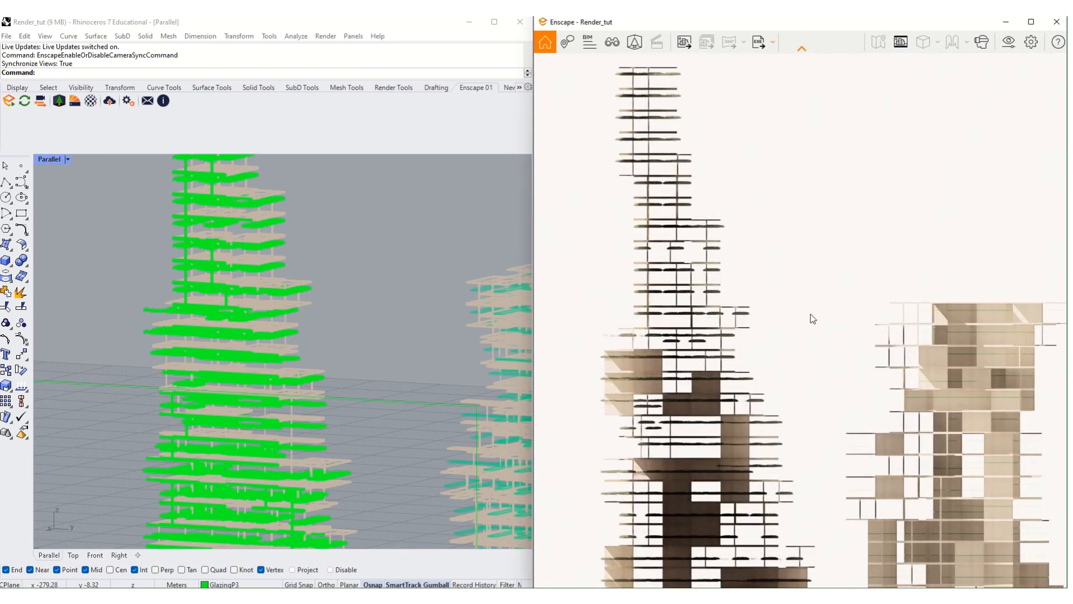
scroll(809, 330, "down", 3)
scroll(797, 420, "down", 2)
middle_click_drag(796, 427, 766, 426)
- Raise the Visual Settings outline strength to 25%
left_click(1029, 42)
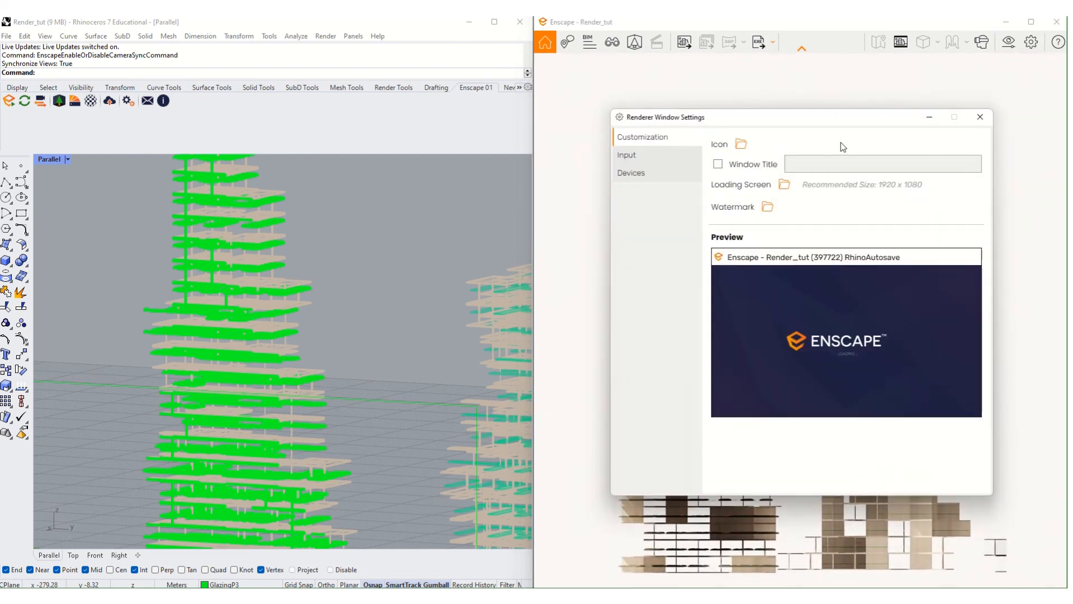
left_click(980, 118)
left_click(1008, 43)
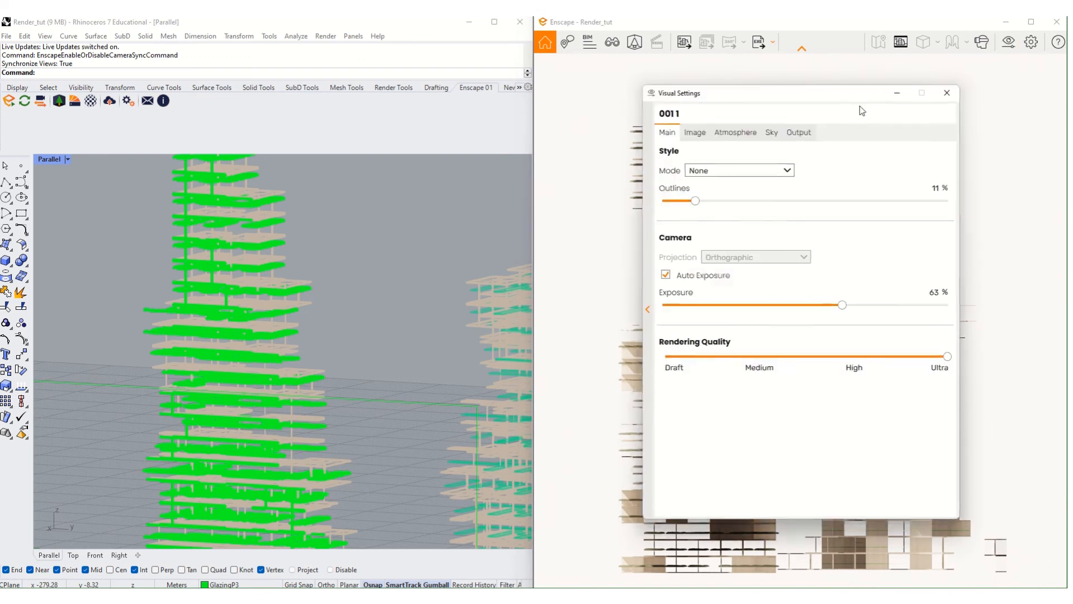
left_click_drag(735, 94, 416, 123)
left_click_drag(277, 138, 202, 130)
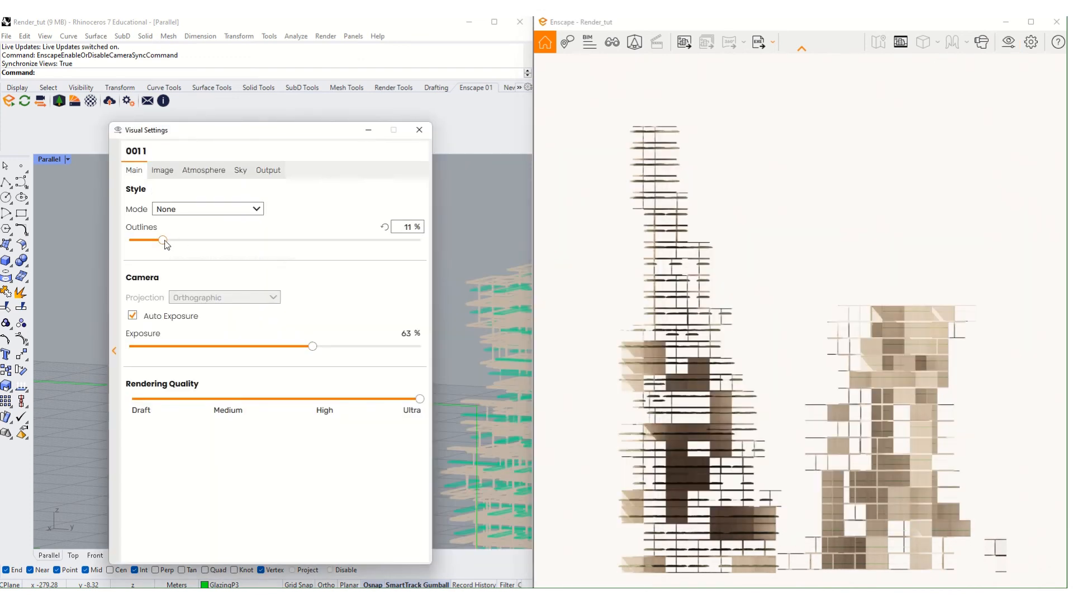
left_click_drag(163, 240, 204, 240)
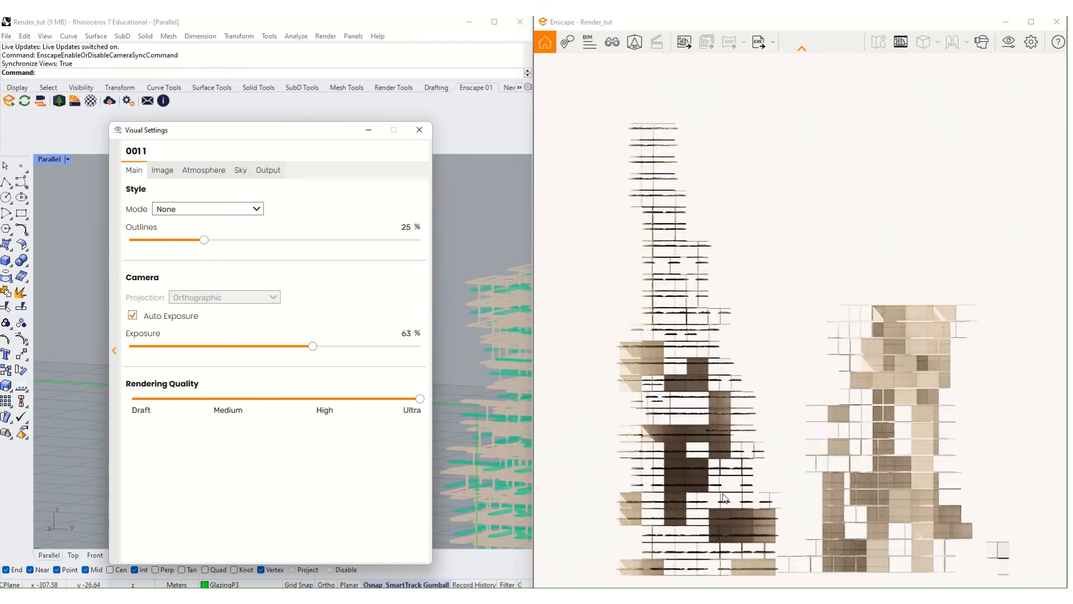
scroll(722, 493, "up", 1)
- Reframe the towers, close Visual Settings, and export a rendered image
middle_click_drag(723, 493, 719, 480)
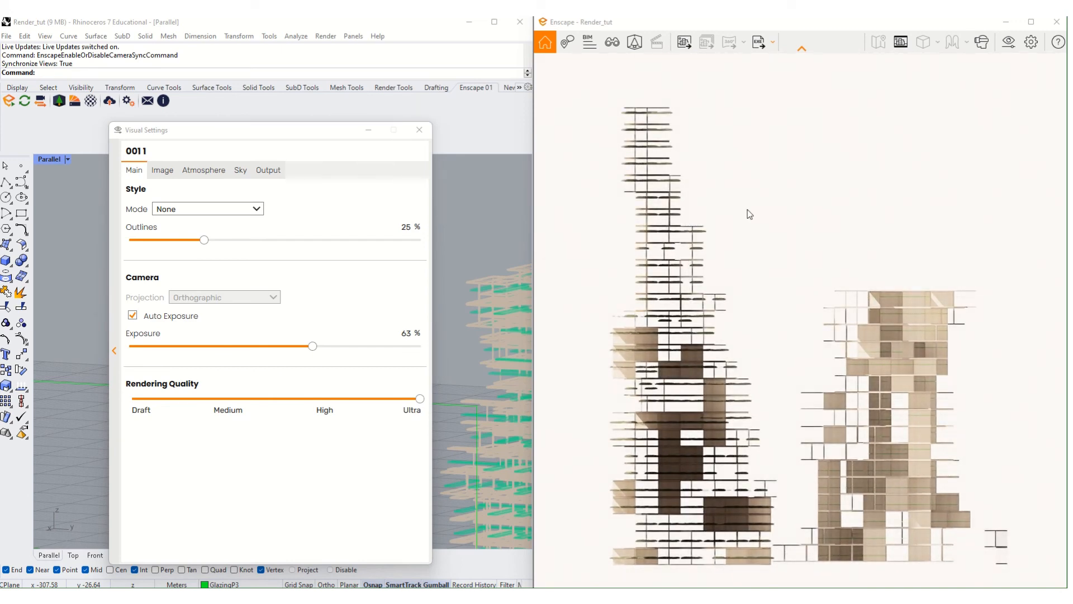
left_click(418, 130)
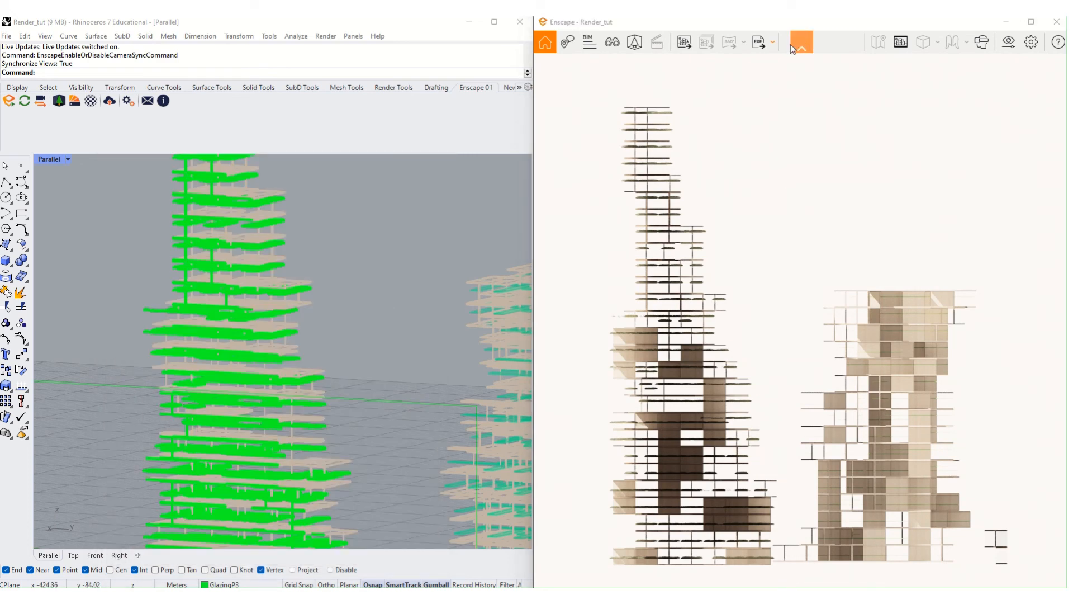
left_click(684, 42)
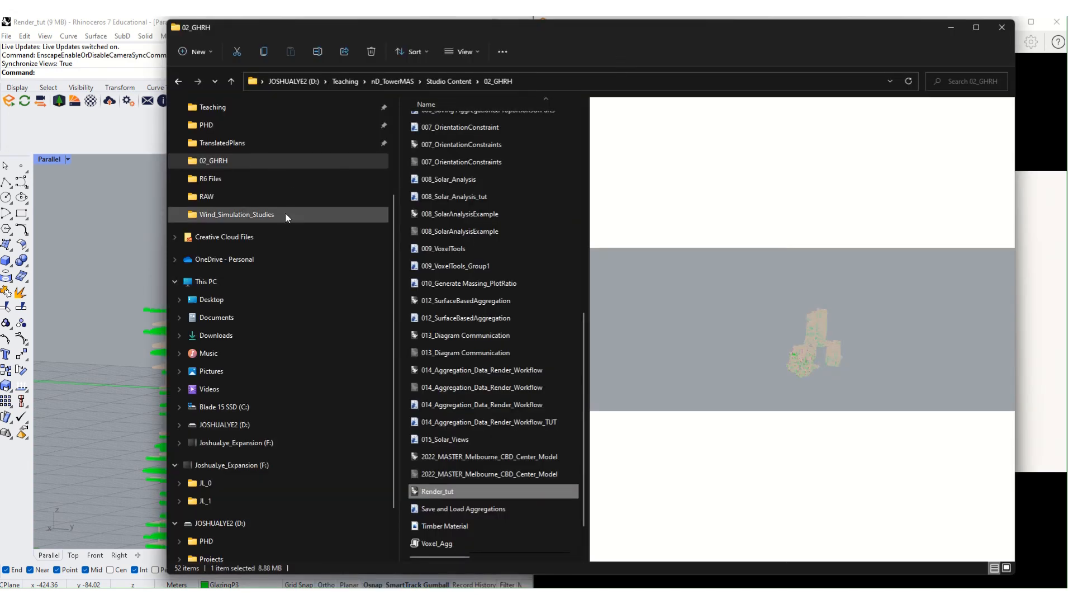
- Navigate from Studio Content into 04_Example > Renderings and move the Explorer window aside
left_click(443, 80)
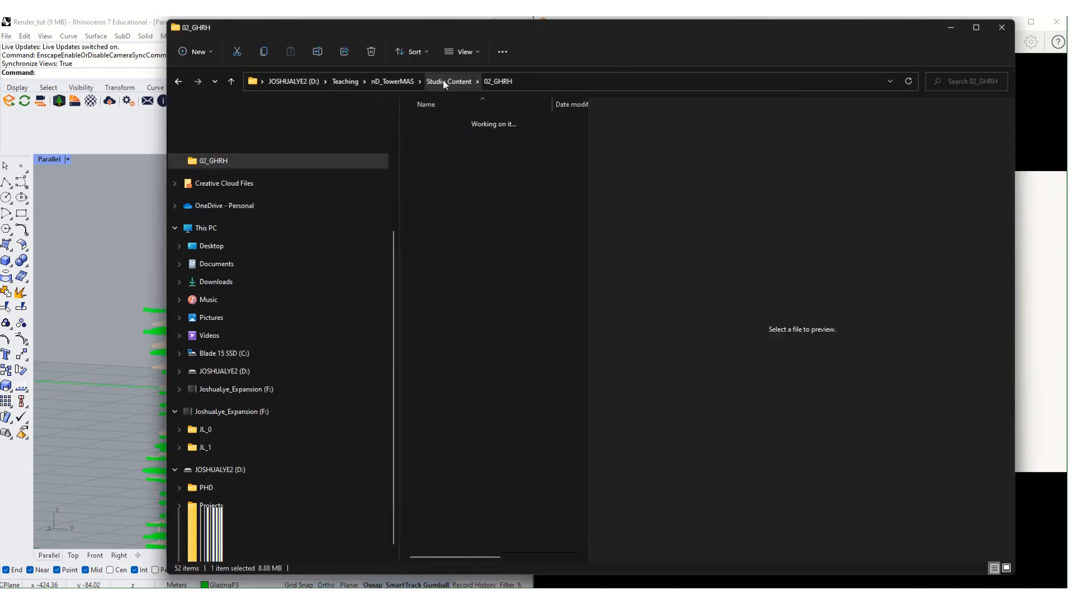
double_click(440, 174)
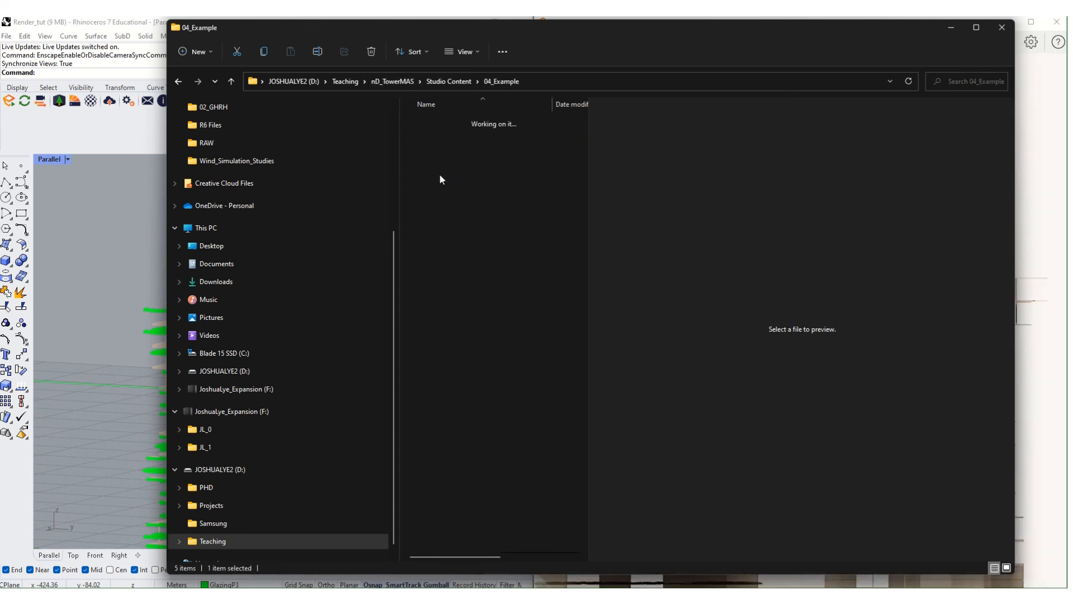
double_click(441, 140)
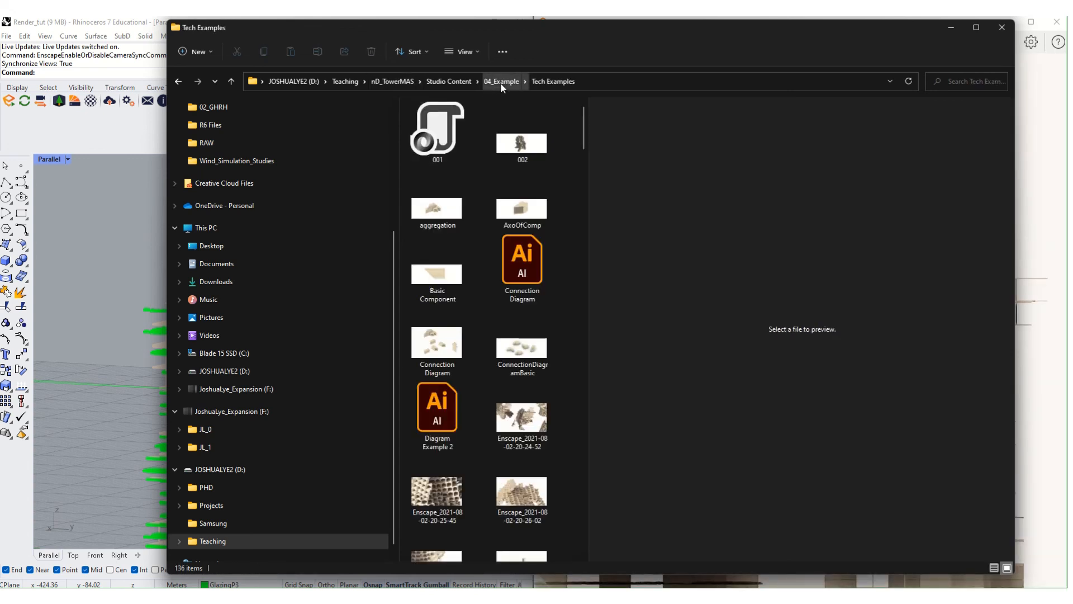
left_click(500, 81)
double_click(468, 123)
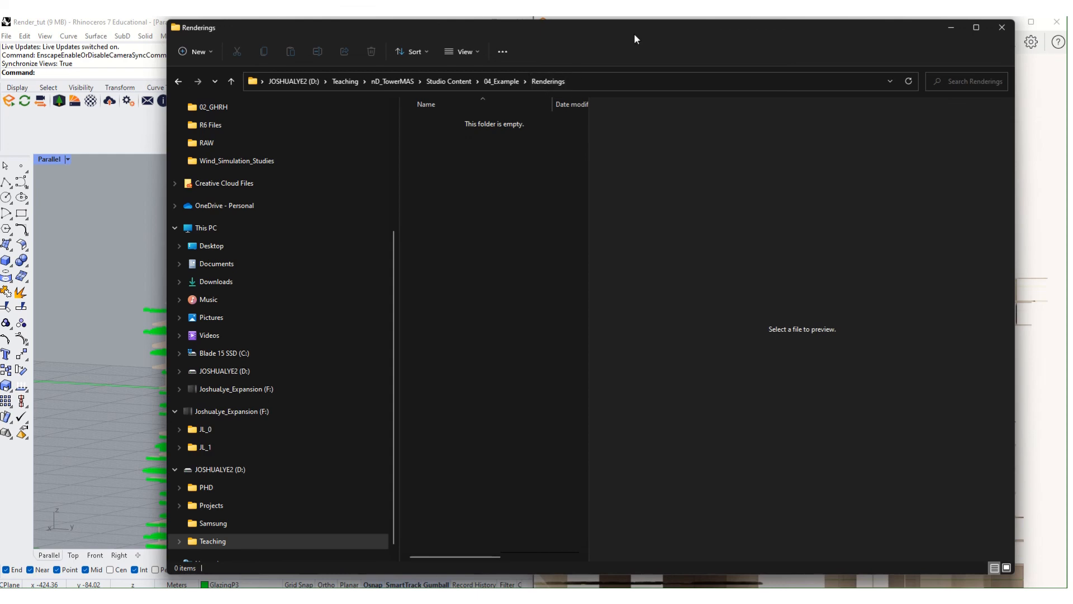
left_click_drag(633, 33, 721, 94)
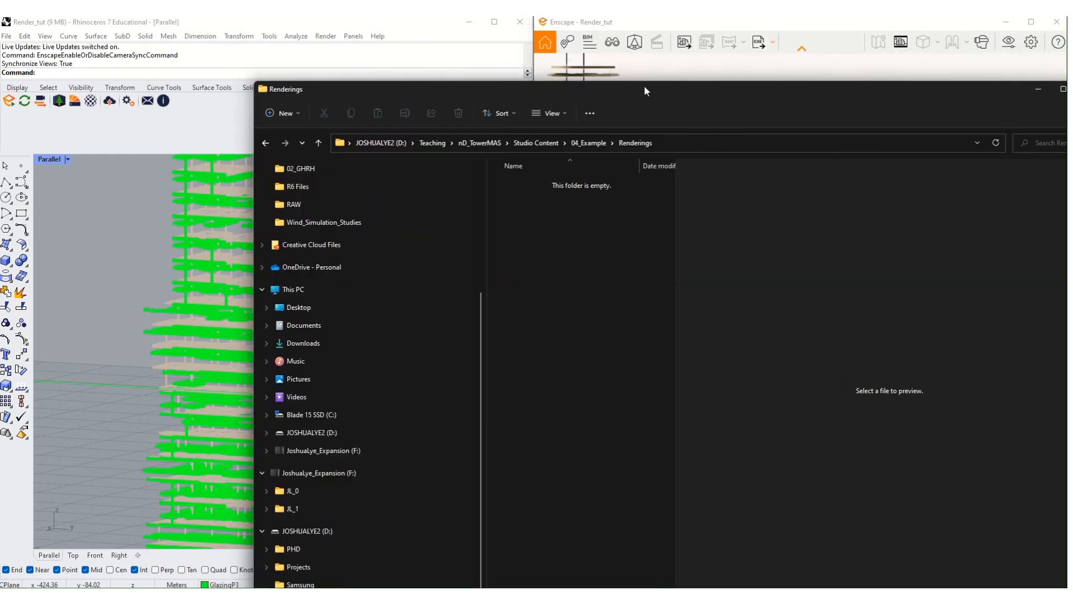
left_click_drag(643, 87, 1072, 62)
- Set Enscape's Output default folder to 04_Example\Renderings
scroll(783, 213, "down", 1)
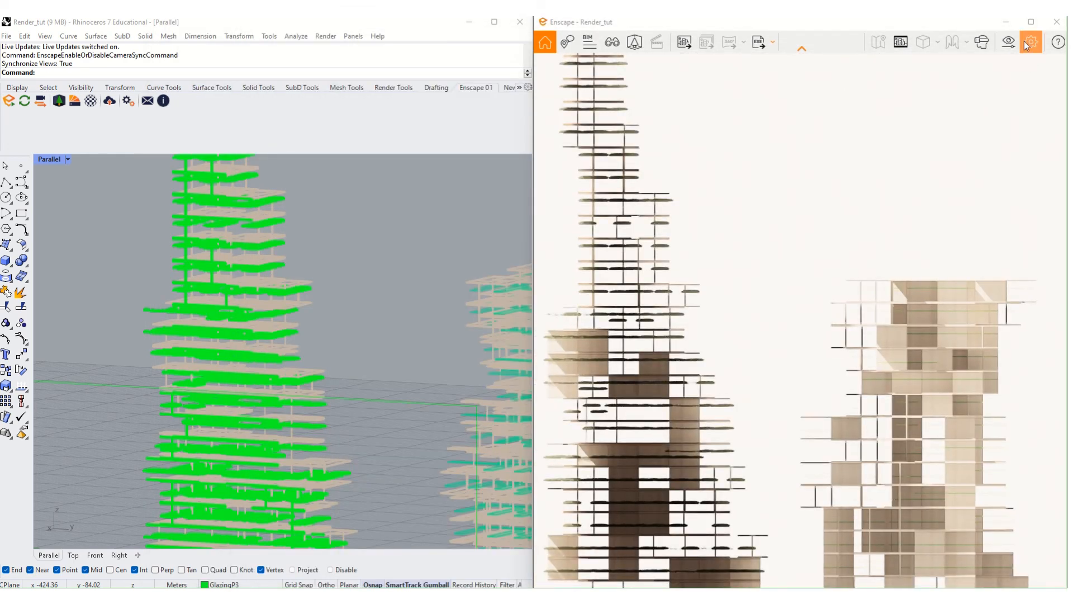
left_click(1028, 42)
left_click(981, 116)
left_click(1007, 44)
left_click(266, 170)
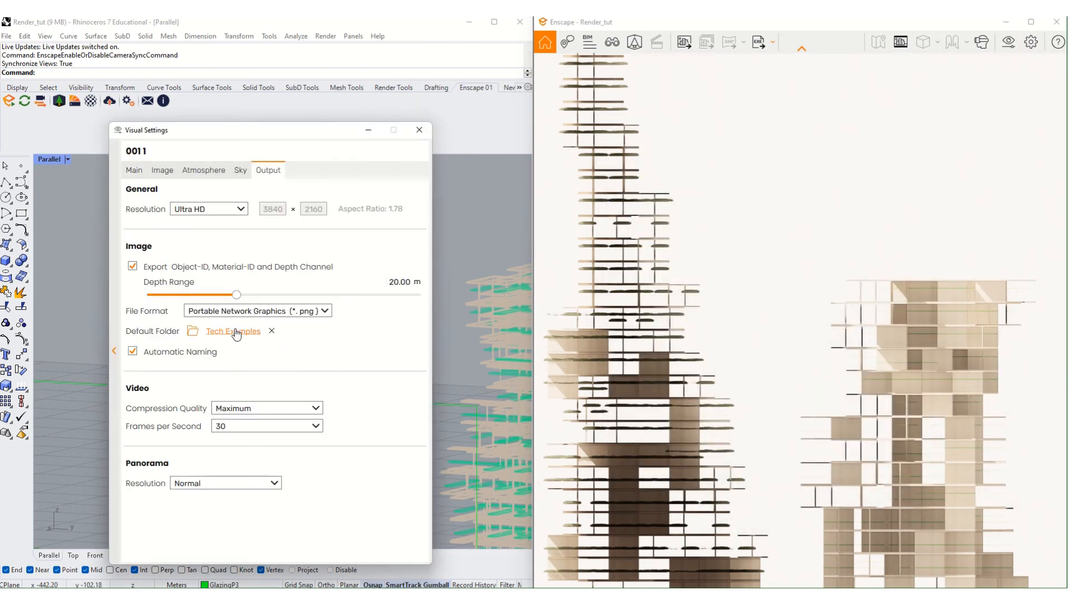
left_click(237, 334)
left_click(450, 162)
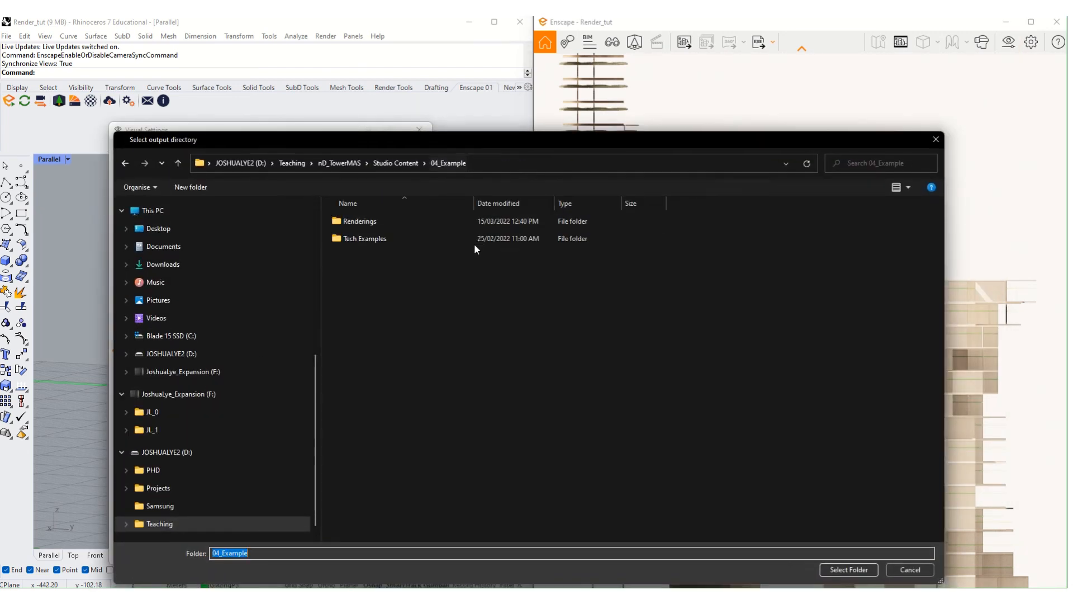
left_click(436, 221)
left_click(845, 570)
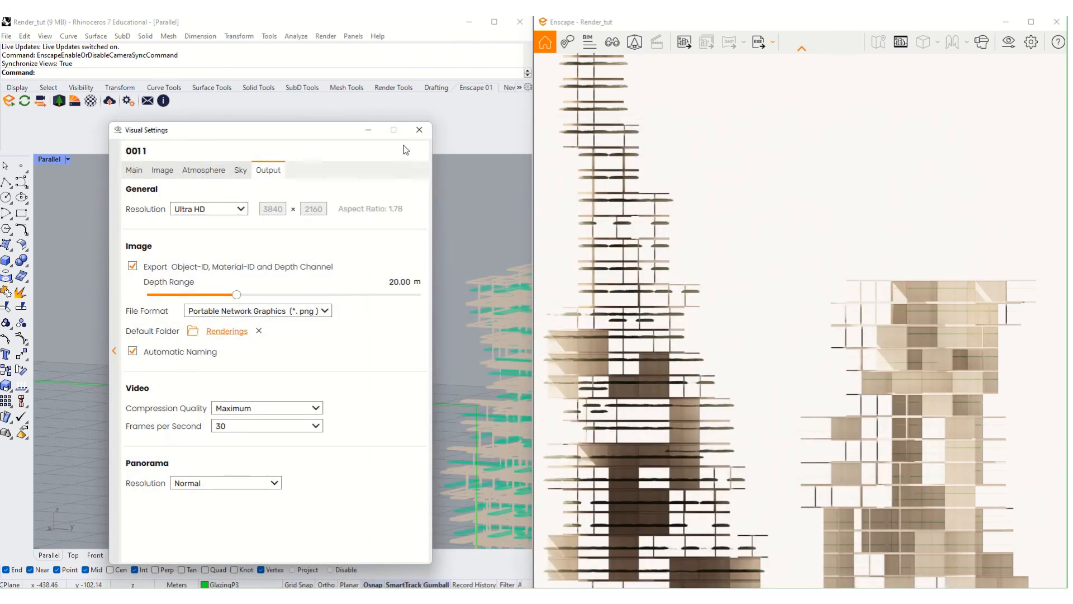
left_click(420, 130)
- Delete the clipping plane and orbit the render to an aerial view of both towers
left_click(384, 402)
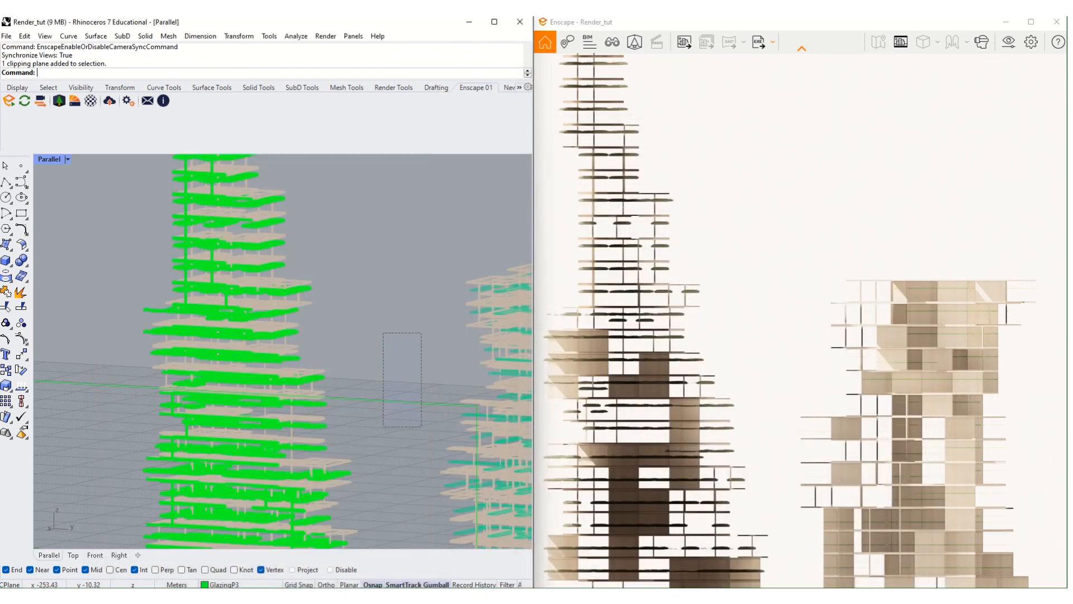
key("Delete")
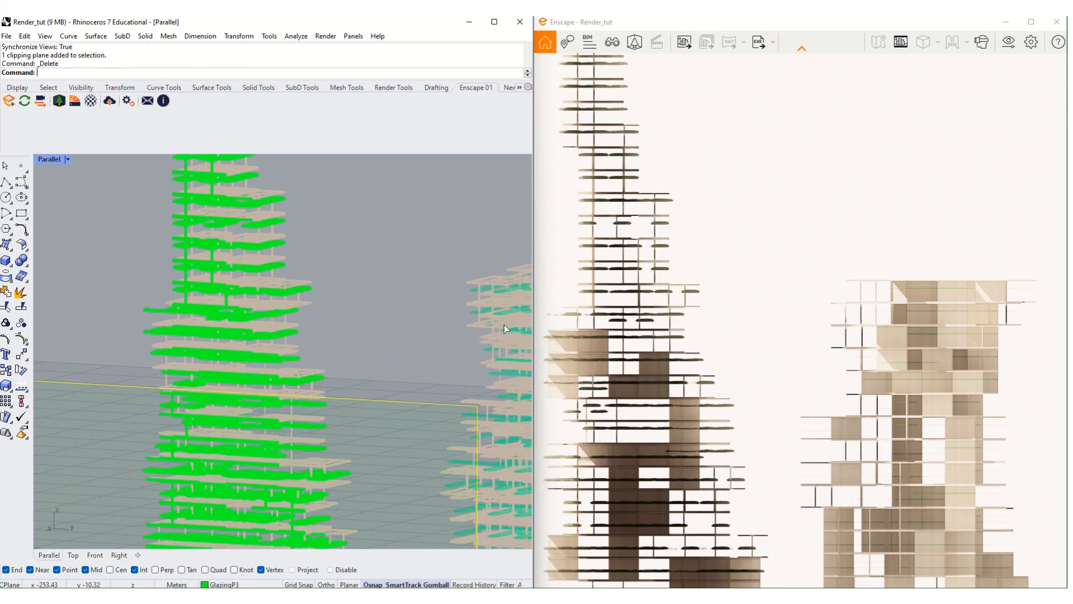
right_click_drag(696, 265, 732, 305)
scroll(703, 270, "down", 6)
scroll(845, 365, "up", 8)
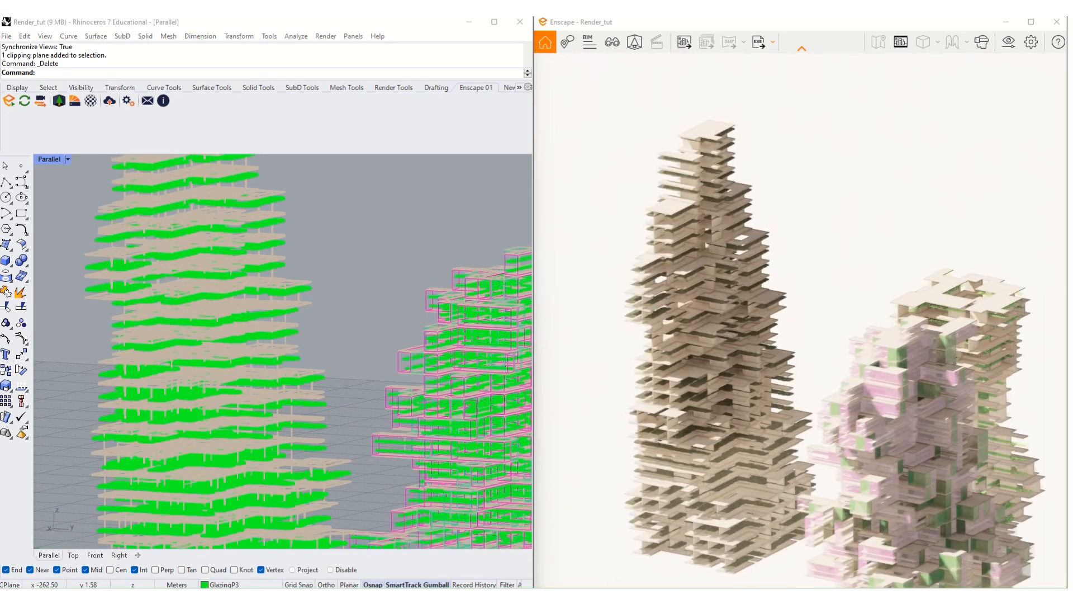
- Delete the flat ground plane beneath the towers in the aerial view
scroll(845, 367, "down", 2)
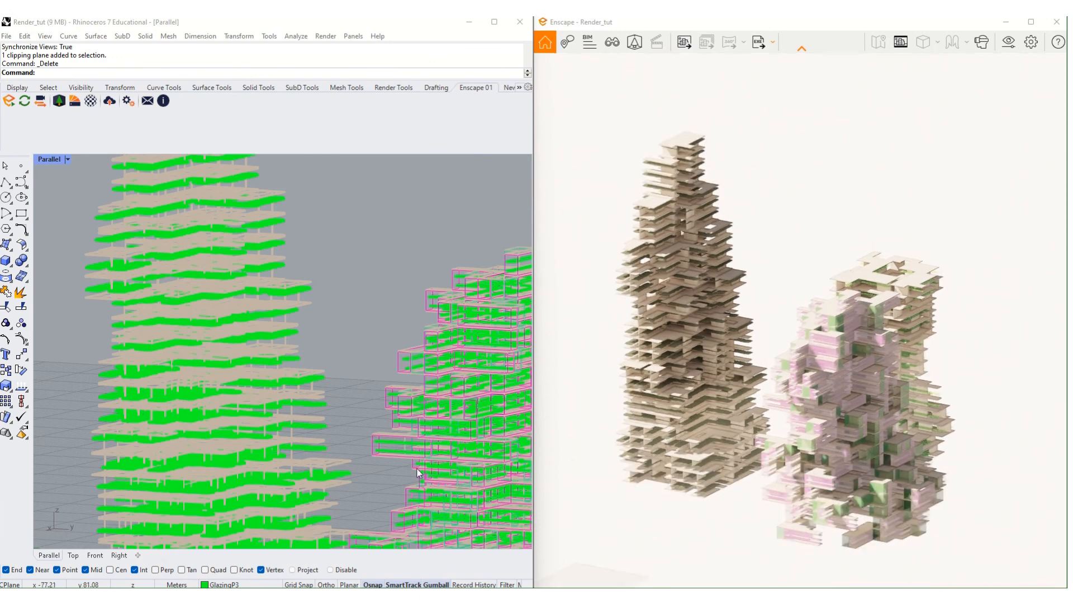
scroll(387, 396, "down", 5)
right_click_drag(365, 421, 386, 421)
right_click_drag(306, 250, 207, 66, "shift")
left_click_drag(113, 479, 88, 517)
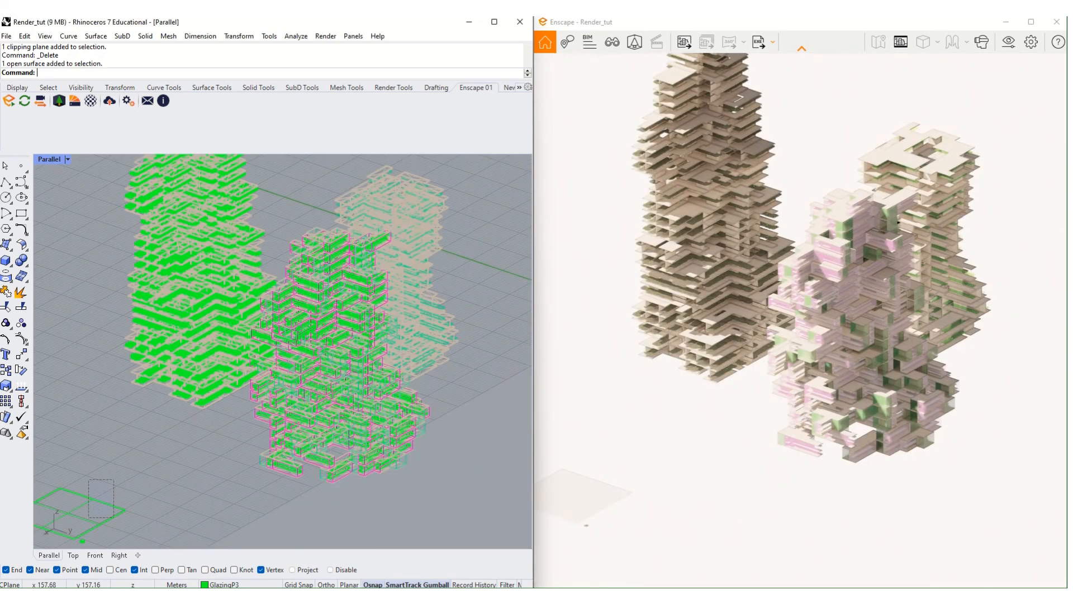
key("Delete")
- Lower outline strength to roughly 14% and export the aerial render to Renderings
scroll(922, 267, "up", 3)
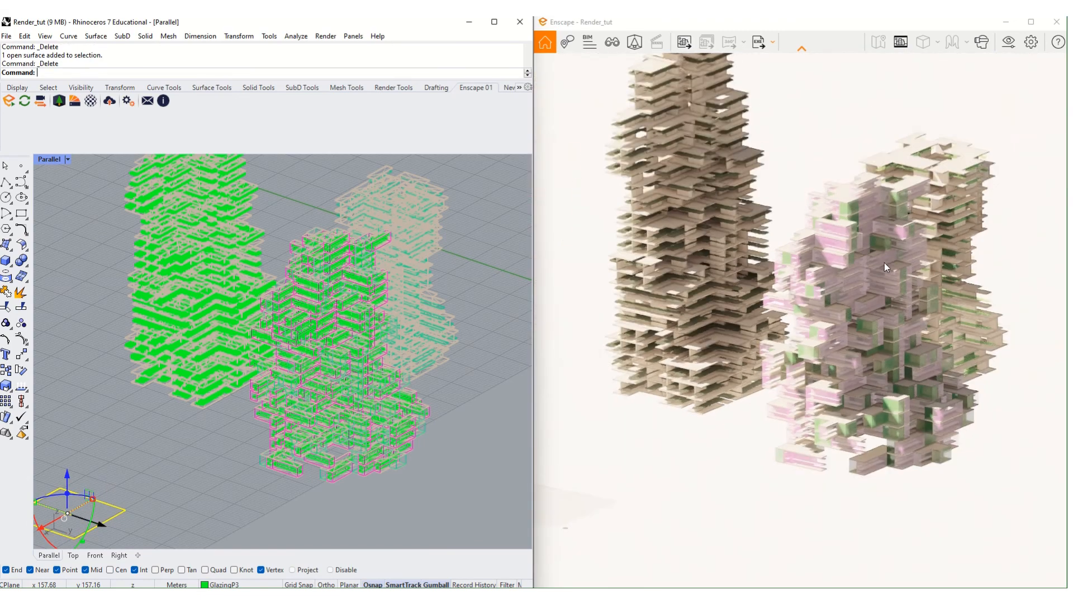
middle_click_drag(884, 263, 867, 353)
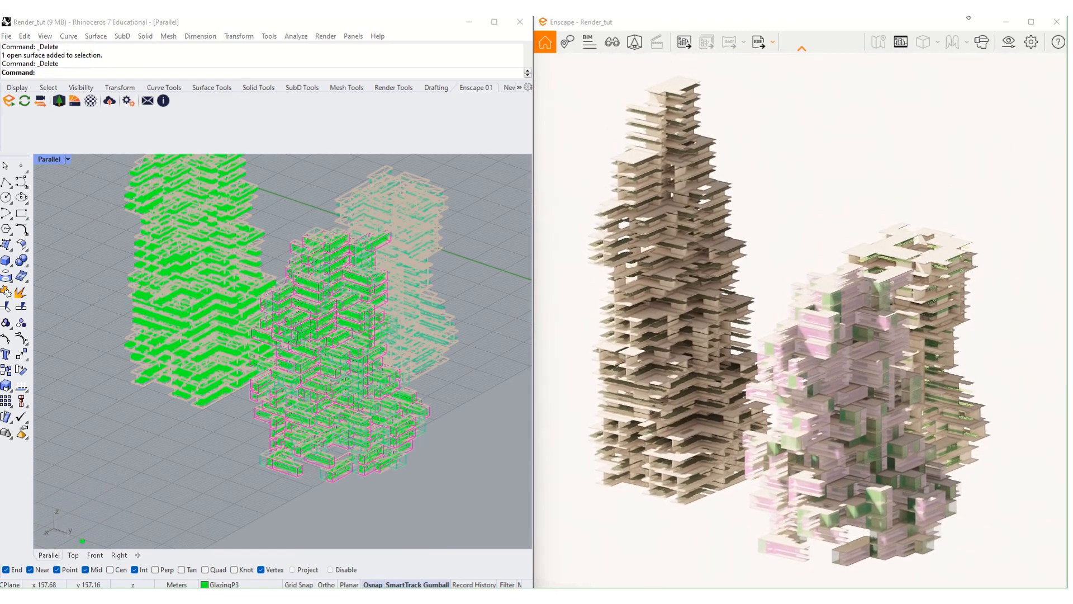
left_click(1009, 45)
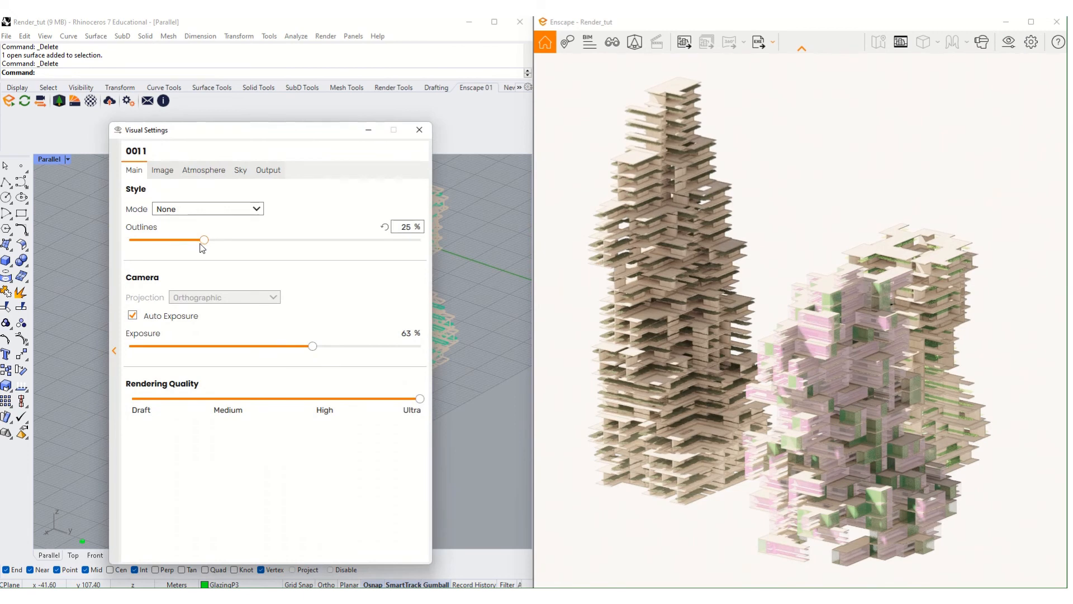
left_click_drag(205, 244, 171, 243)
left_click(419, 130)
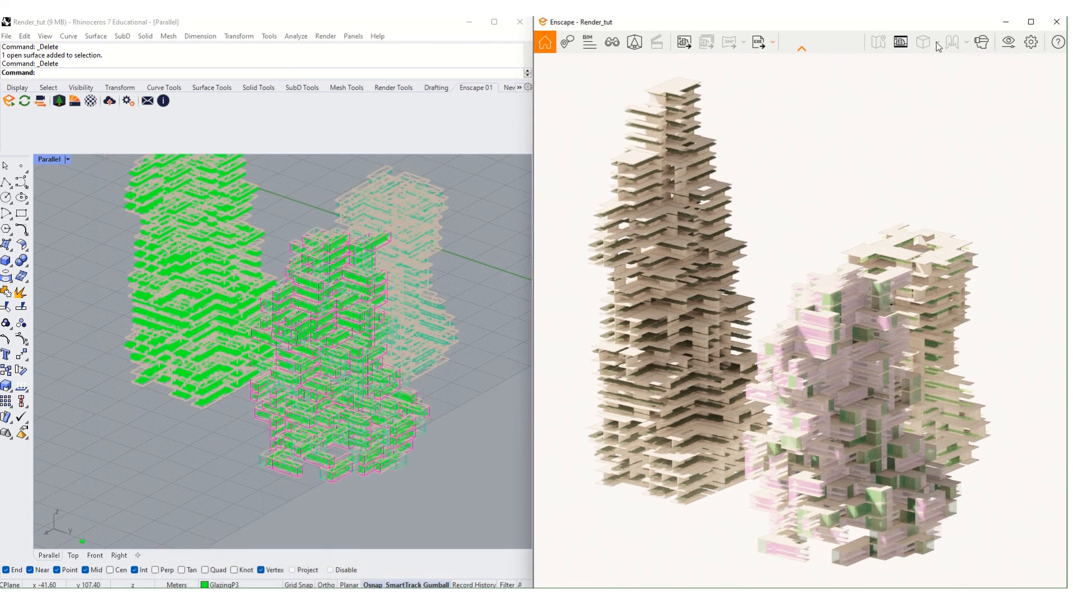
left_click(684, 42)
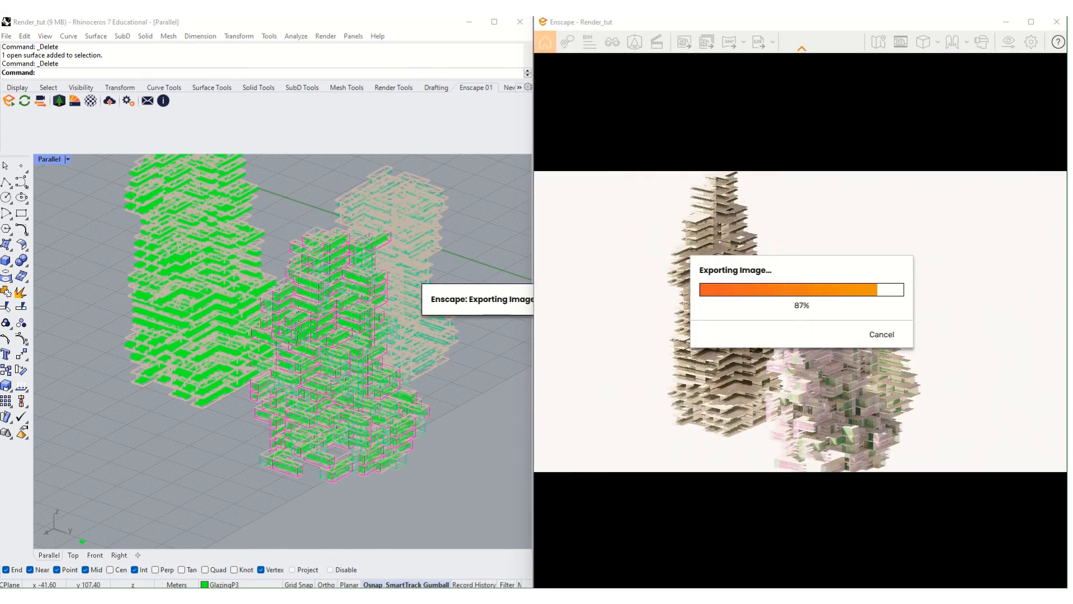
left_click_drag(1072, 42, 612, 63)
- Preview the new render, then narrow the Renderings folder window beside Enscape
left_click(917, 259)
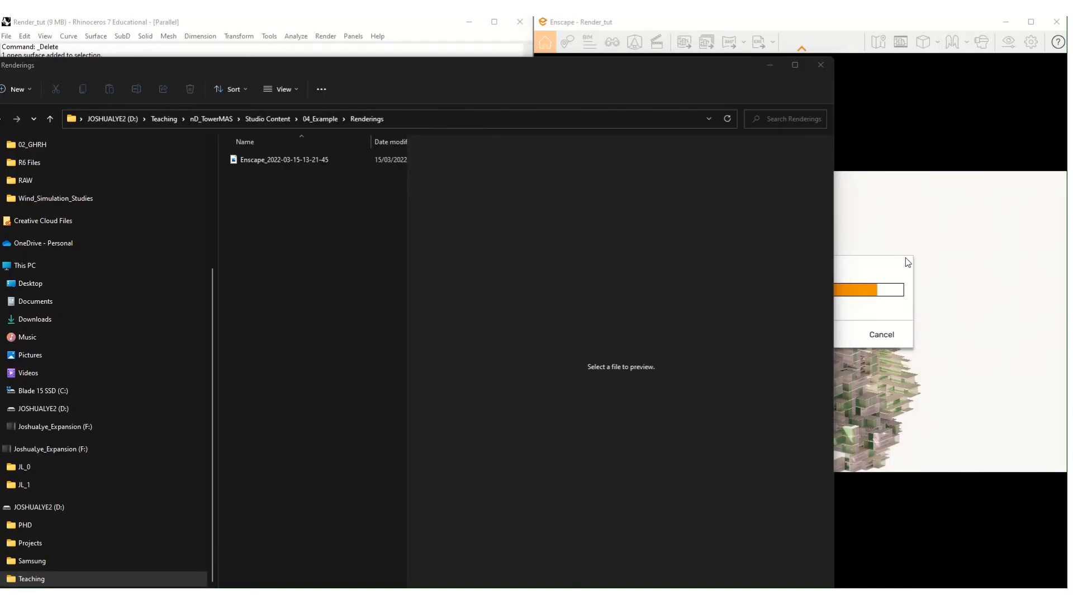
left_click(361, 154)
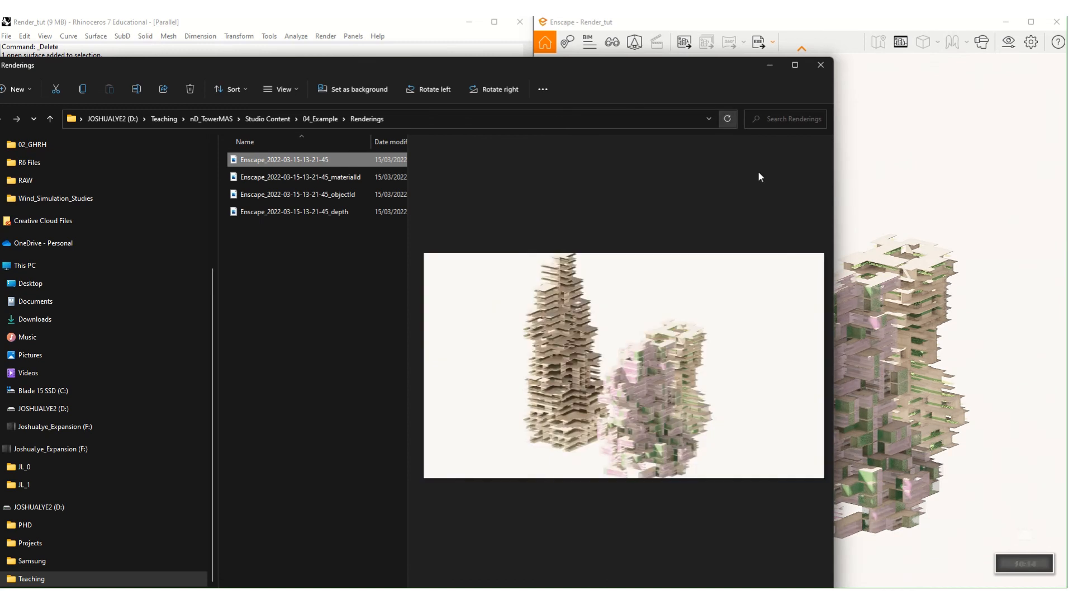
left_click(937, 191)
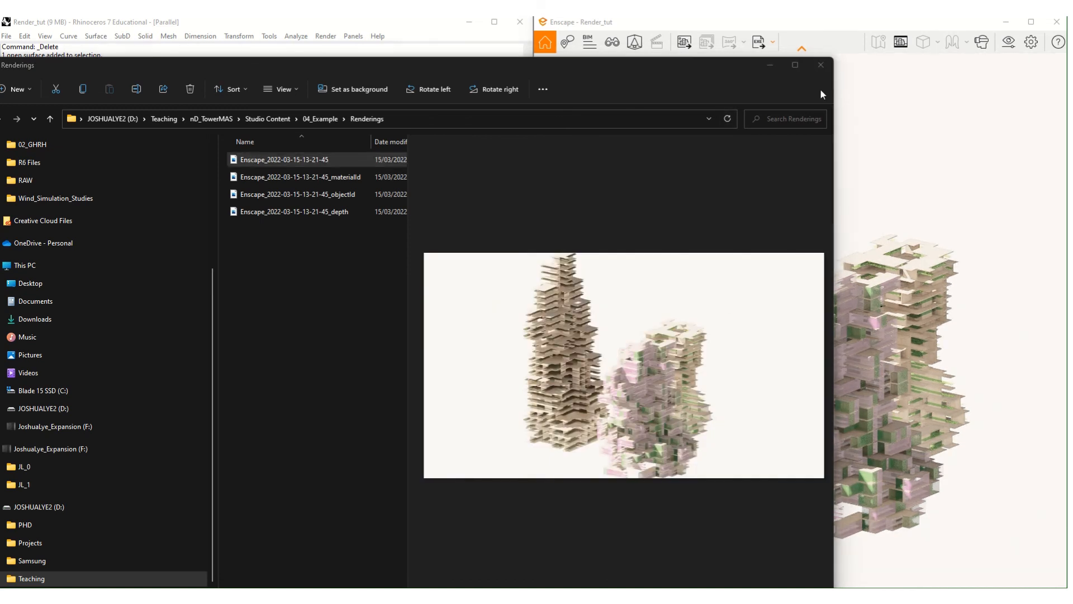
left_click_drag(833, 98, 545, 117)
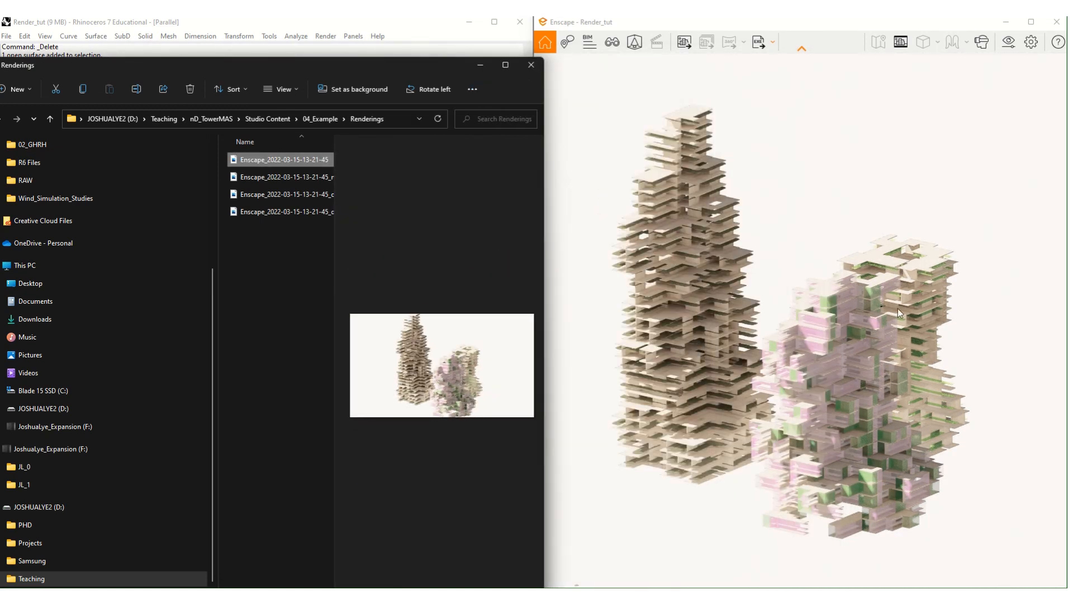
- Reframe the towers by orbiting, panning and zooming, then start a Render Image export
right_click_drag(898, 308, 873, 347)
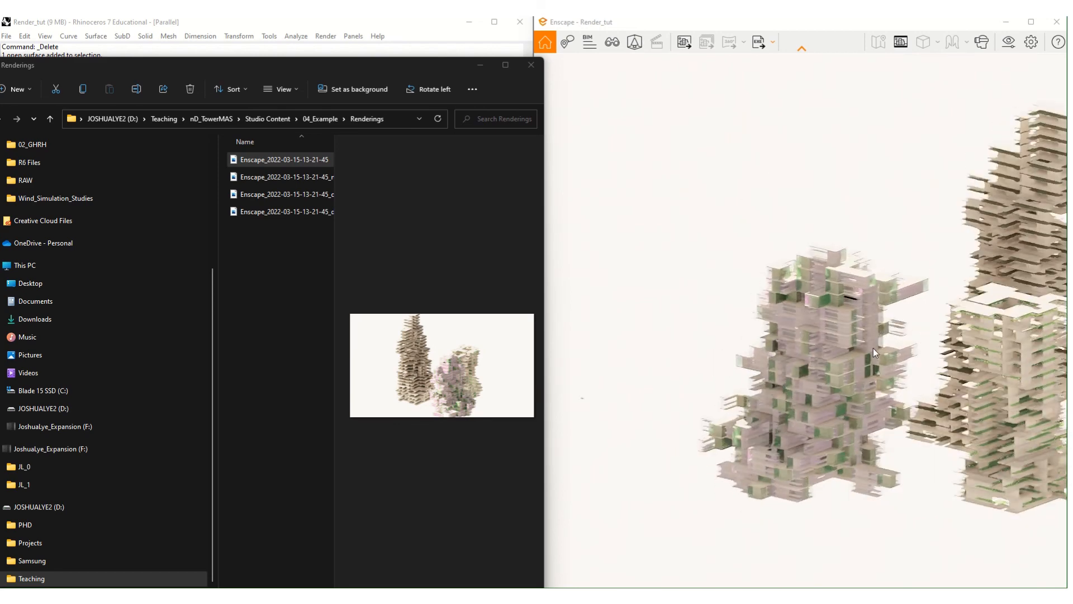
scroll(873, 348, "down", 3)
middle_click_drag(911, 347, 858, 345)
scroll(916, 351, "up", 5)
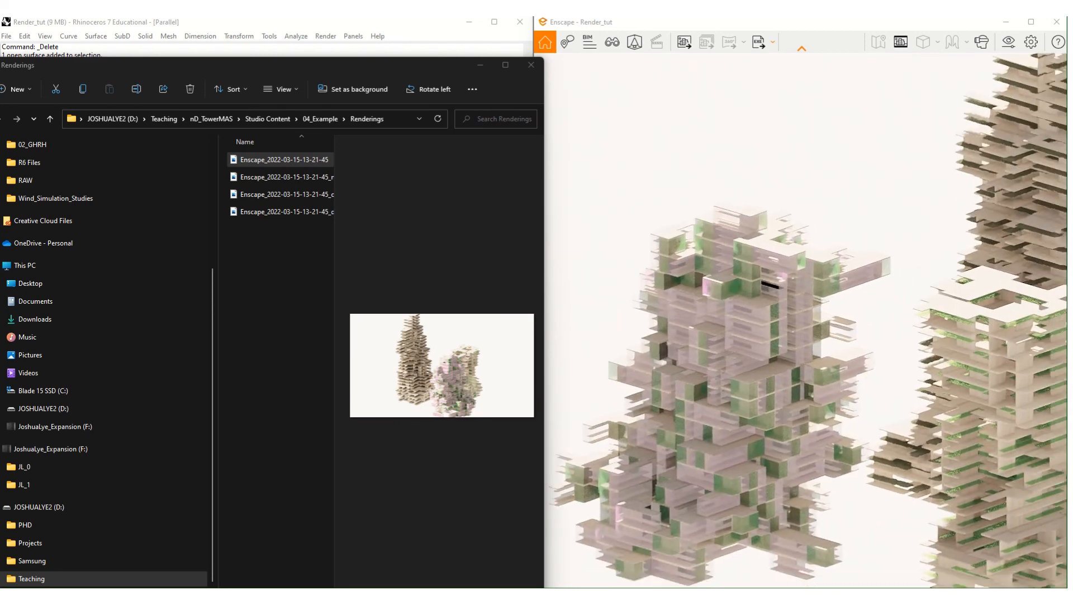
scroll(938, 329, "down", 4)
left_click(684, 42)
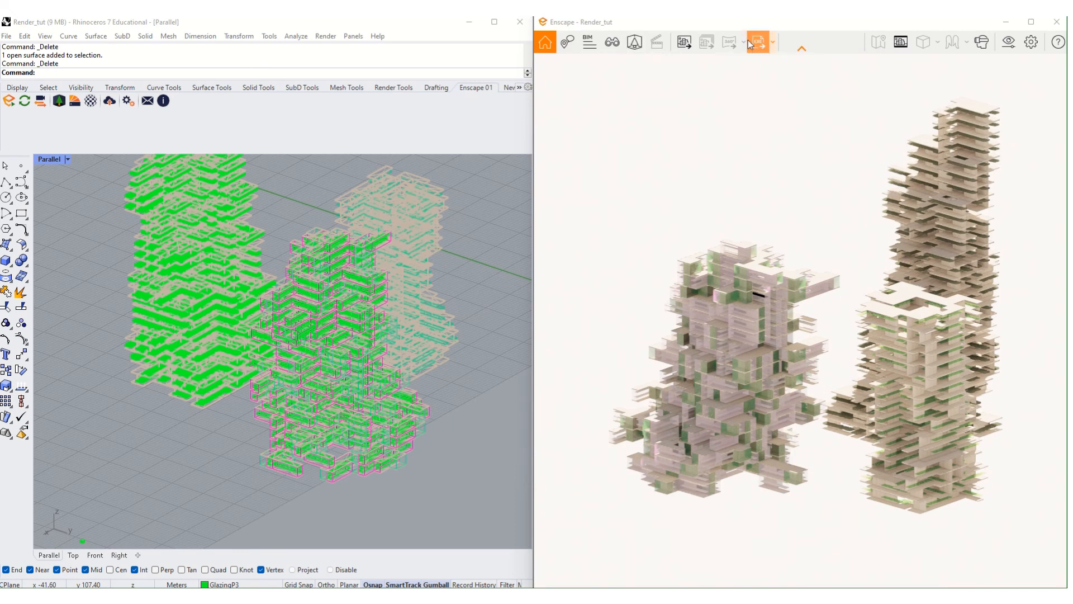
- In Visual Settings, create a new preset, changing the clashing name 001 to 002
left_click(1011, 44)
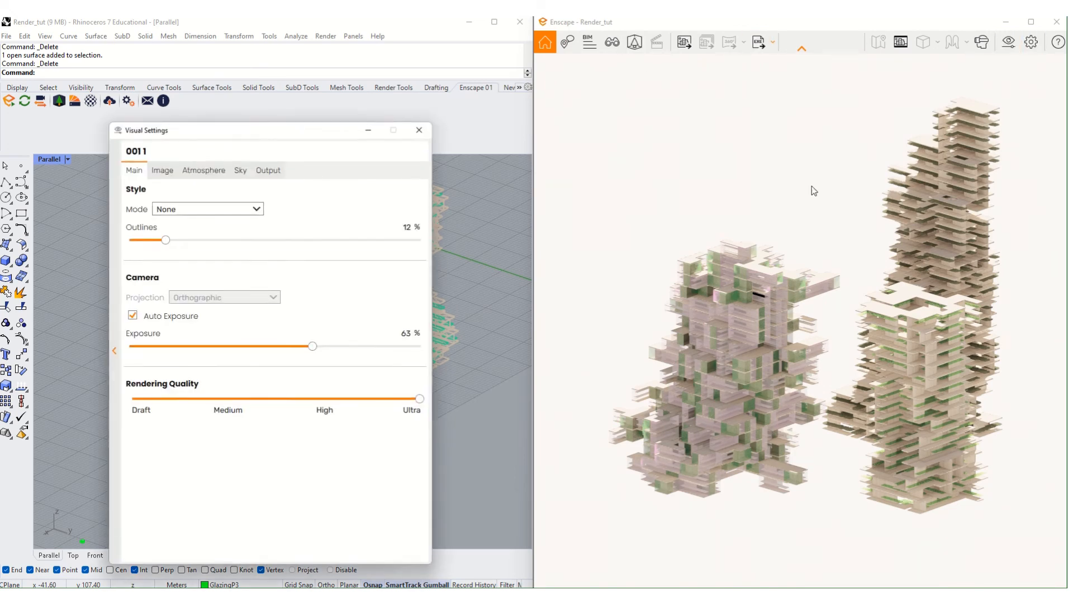
left_click_drag(296, 132, 738, 106)
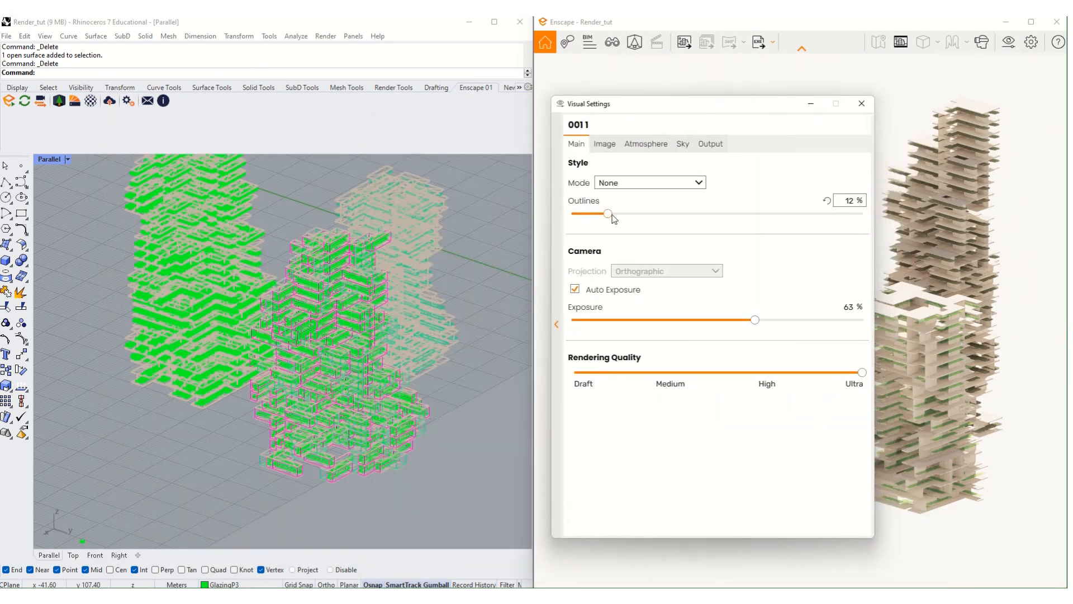
left_click(558, 329)
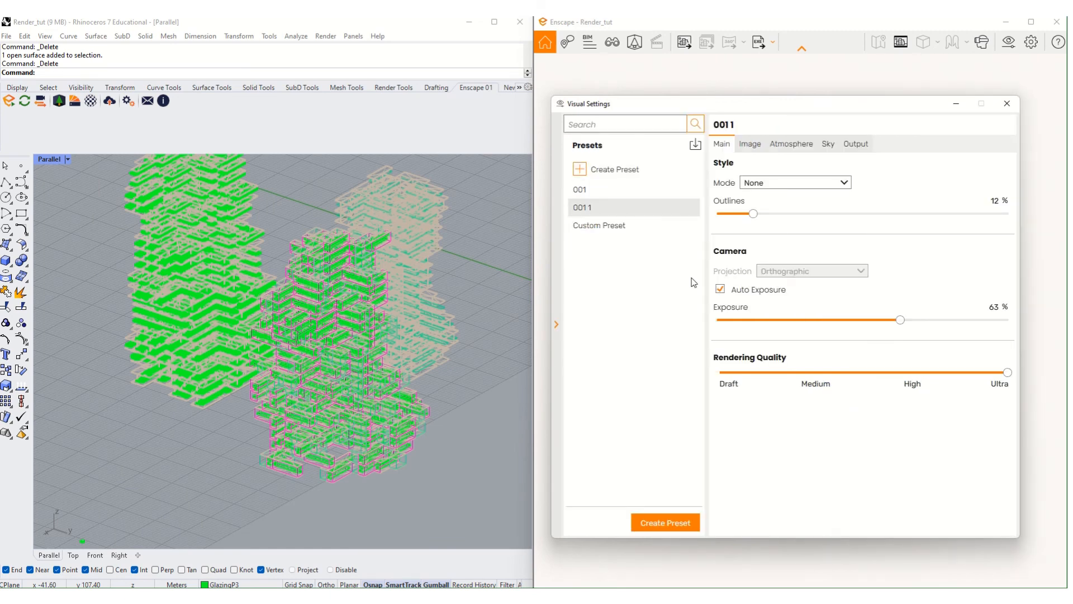
left_click(648, 174)
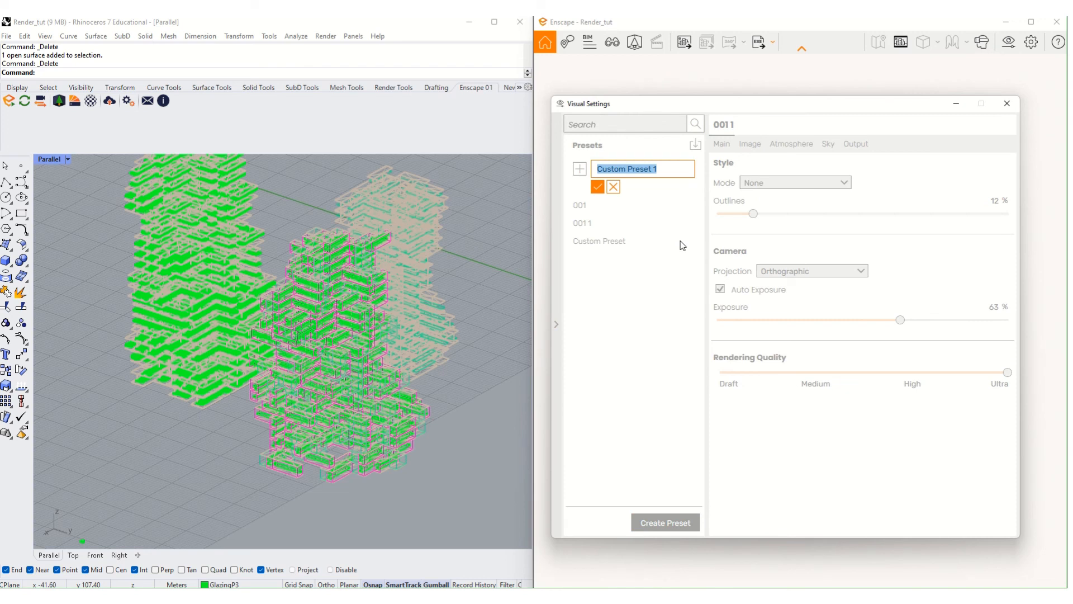
type("001")
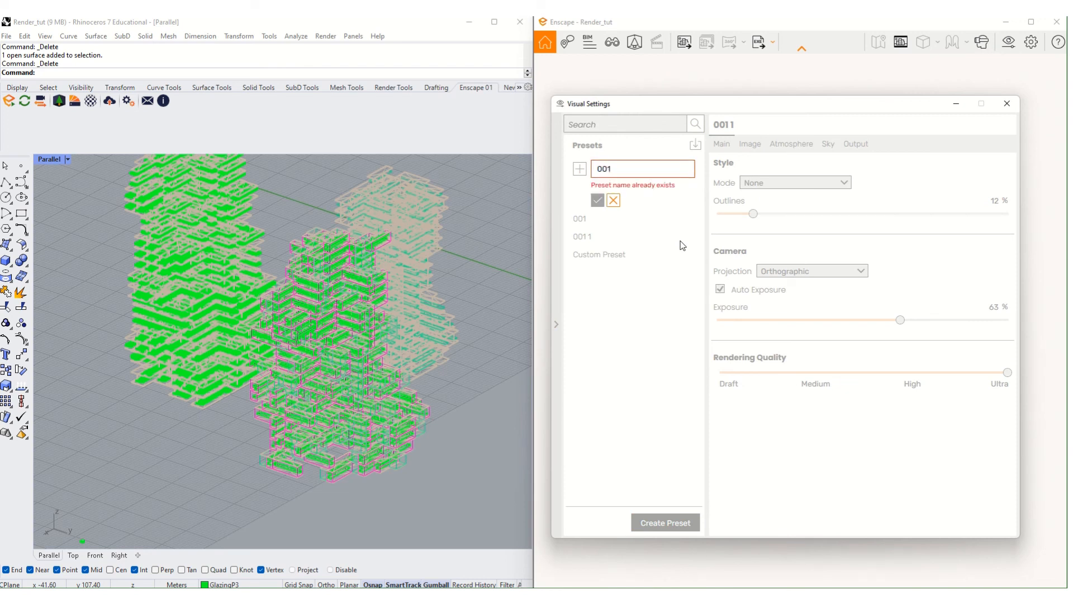
key("BackSpace")
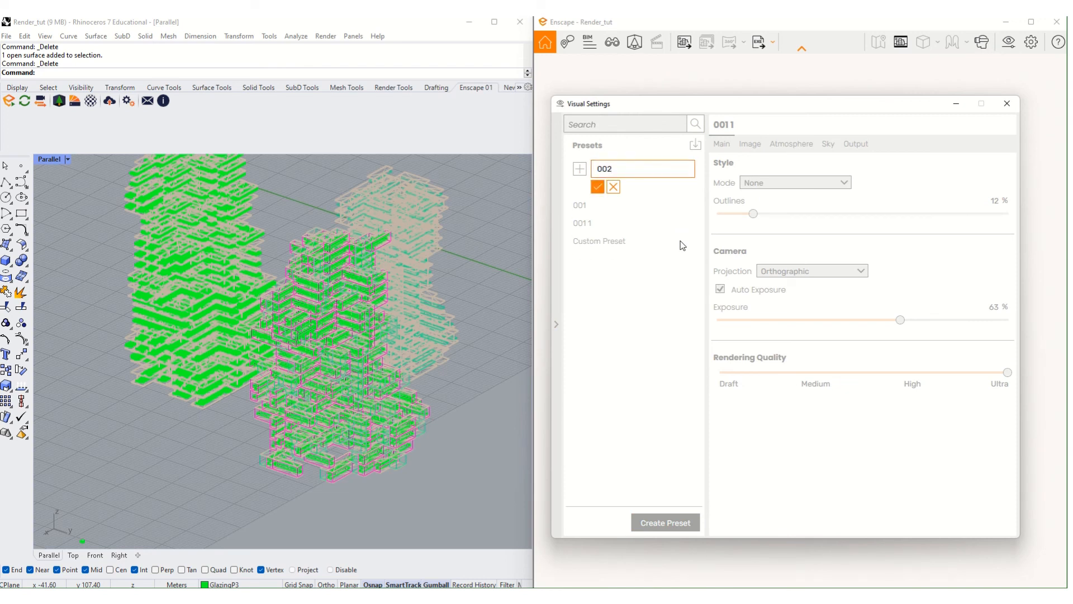
type("2")
left_click(597, 187)
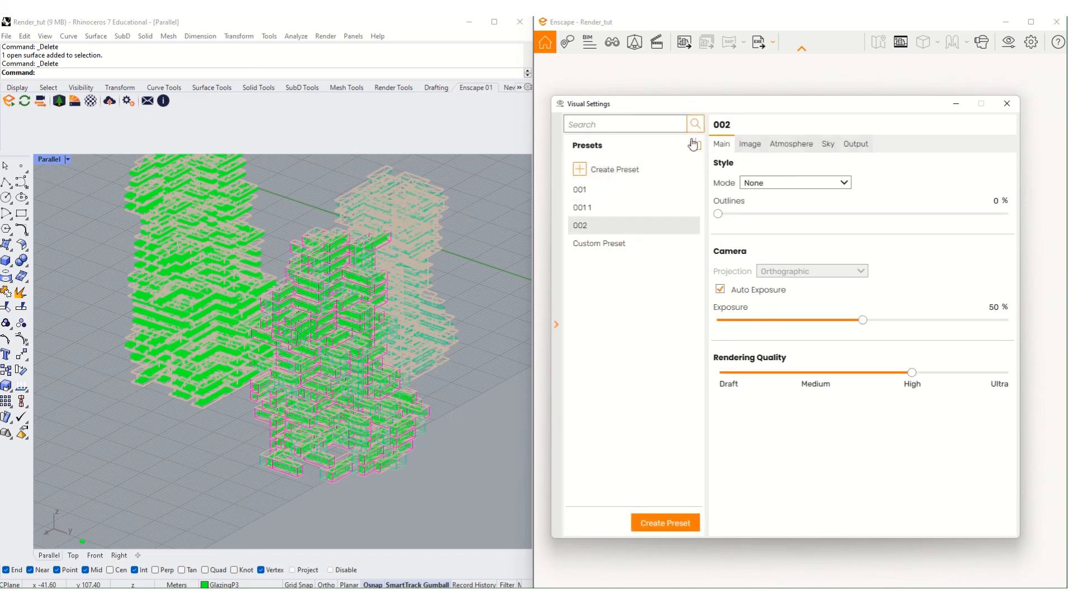
- Reselect preset 002, dismiss the preset import browser without importing, and close Visual Settings
left_click(673, 211)
left_click(662, 225)
left_click(696, 146)
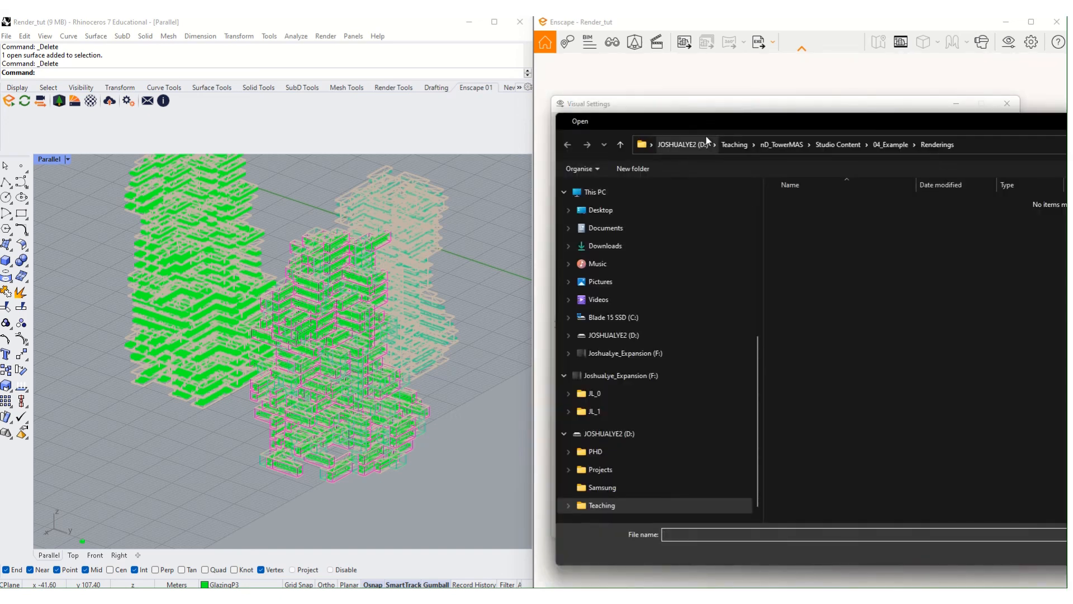
key("Escape")
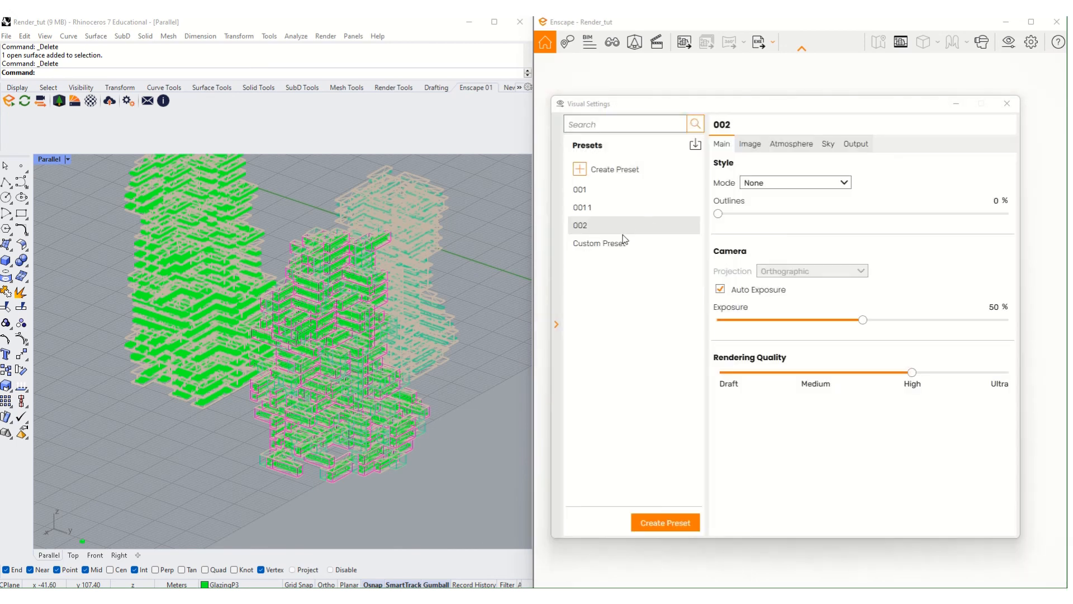
left_click(622, 227)
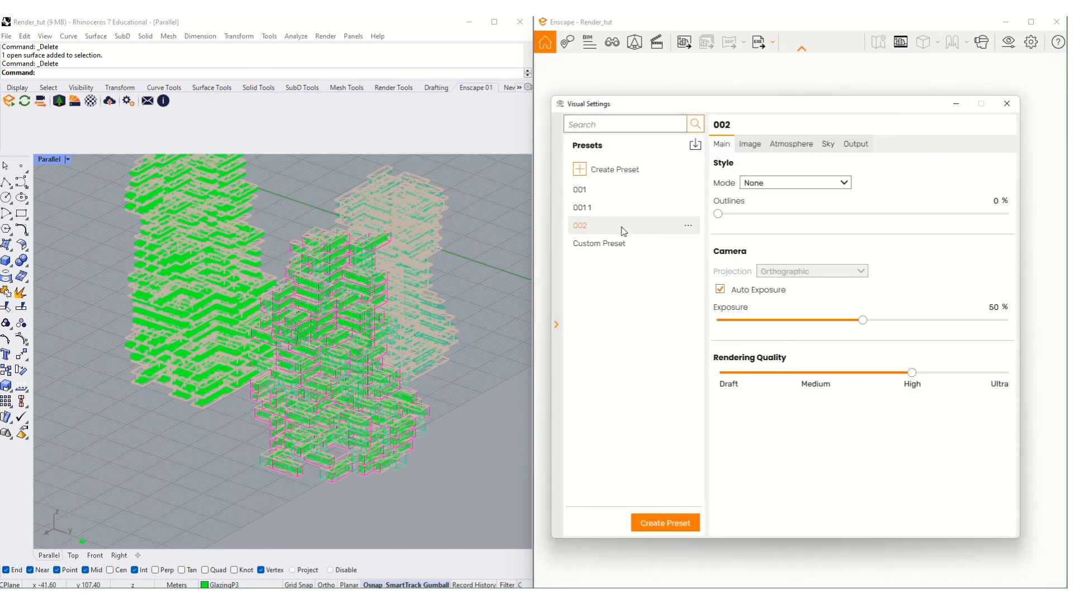
right_click(692, 227)
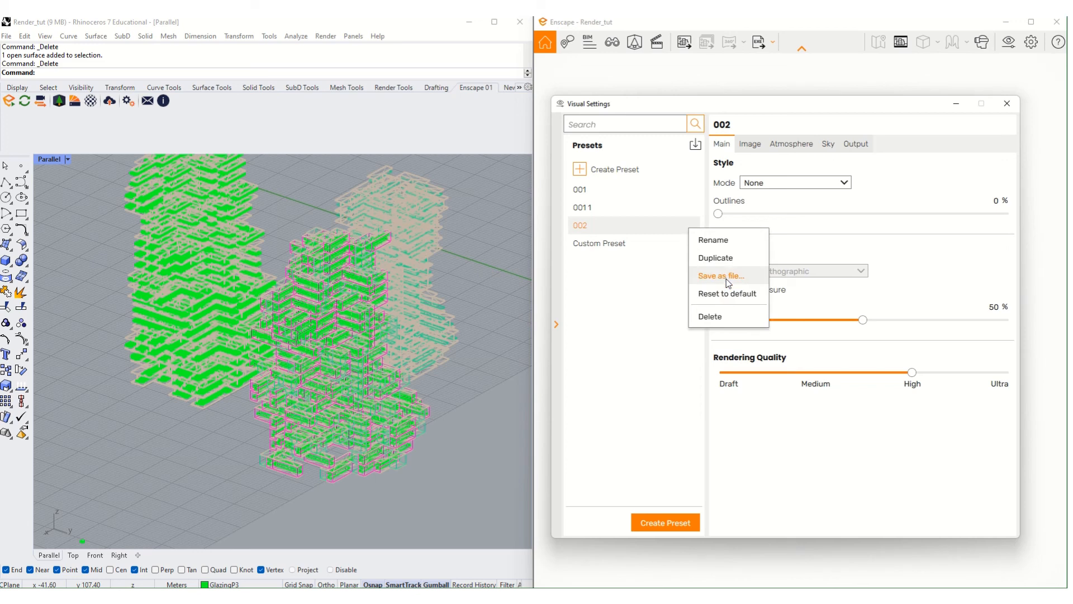
left_click(695, 144)
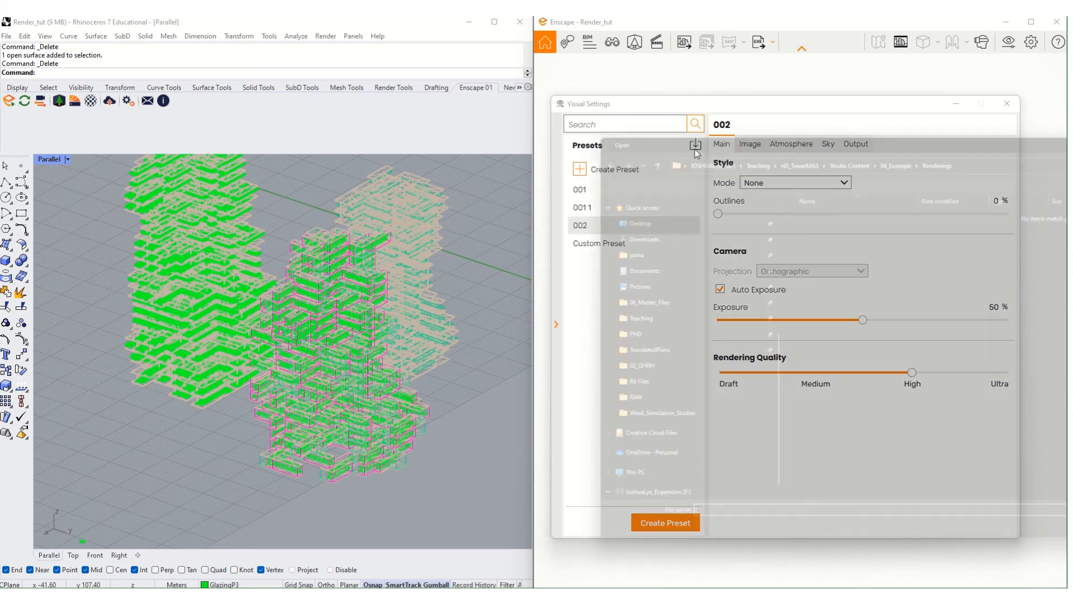
left_click(1053, 123)
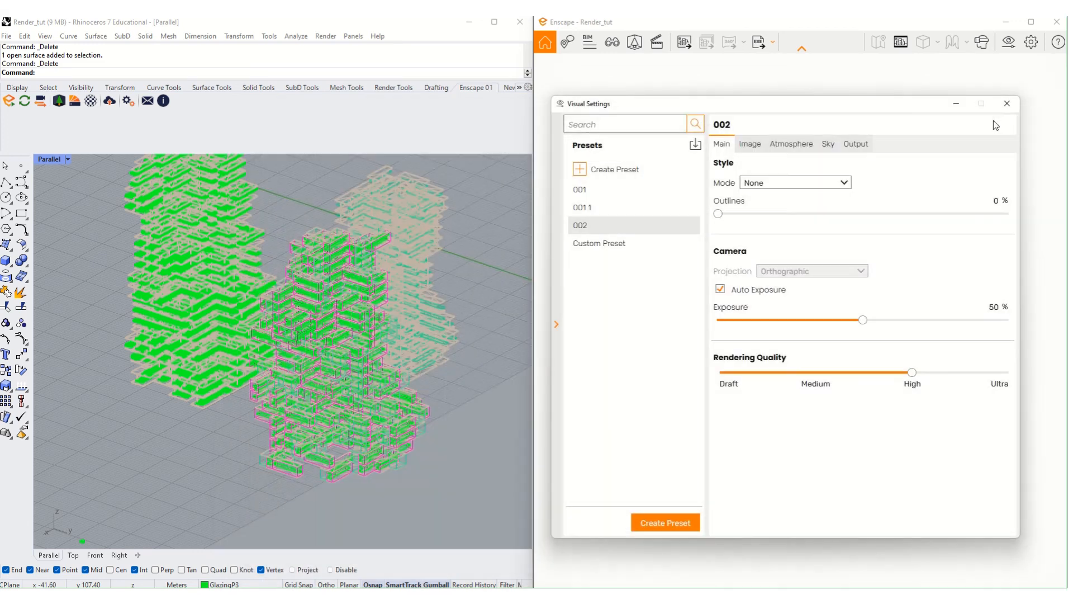
left_click(1007, 104)
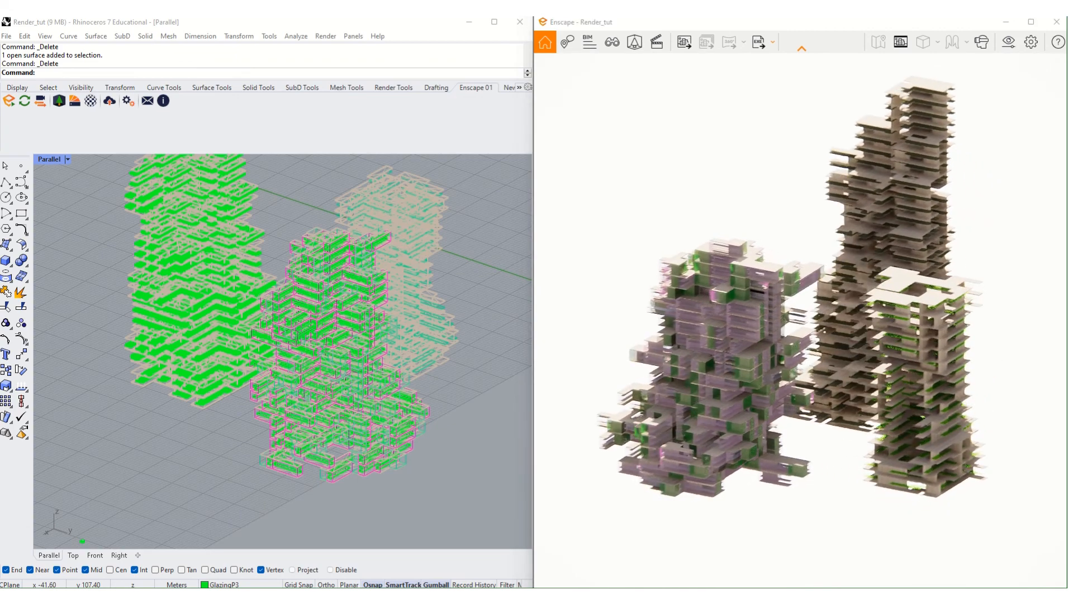
- Orbit and zoom to a low, level camera with the dark tower swung behind on the left
right_click_drag(950, 235, 937, 273)
scroll(937, 272, "up", 5)
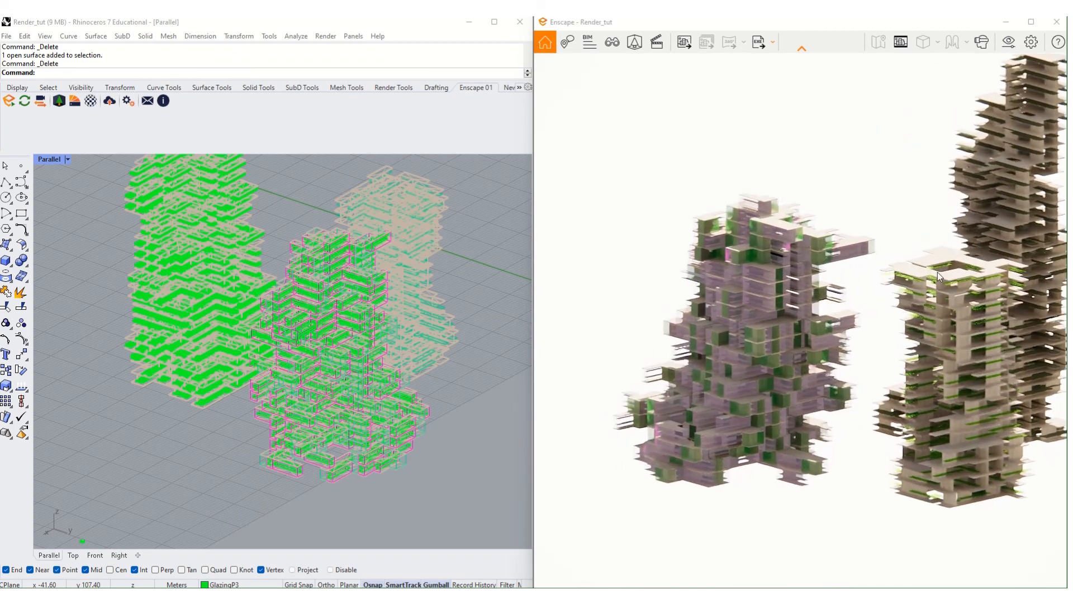
scroll(891, 286, "down", 5)
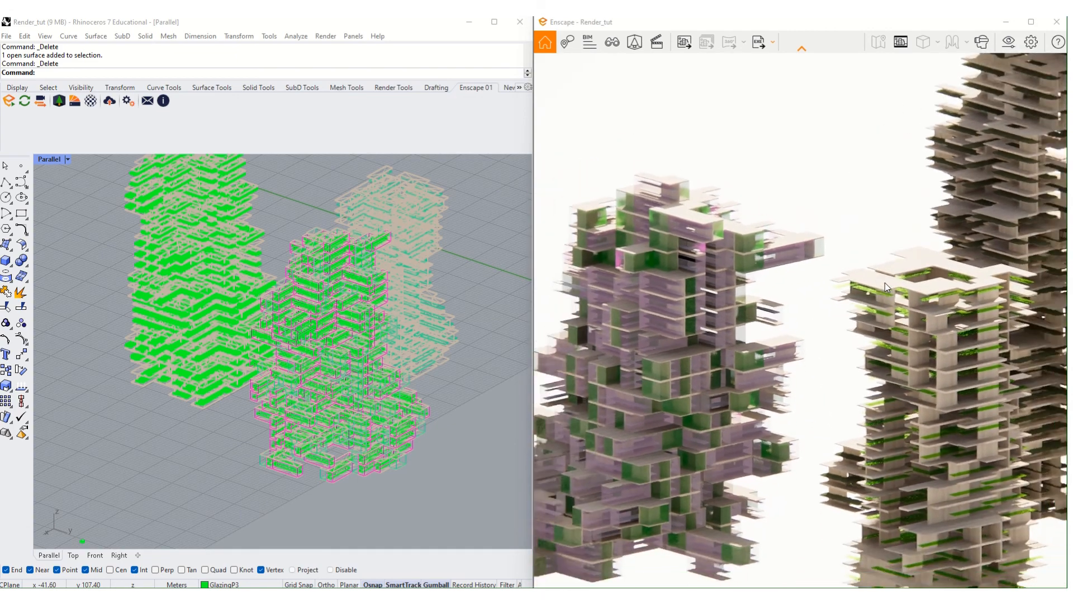
scroll(884, 282, "down", 4)
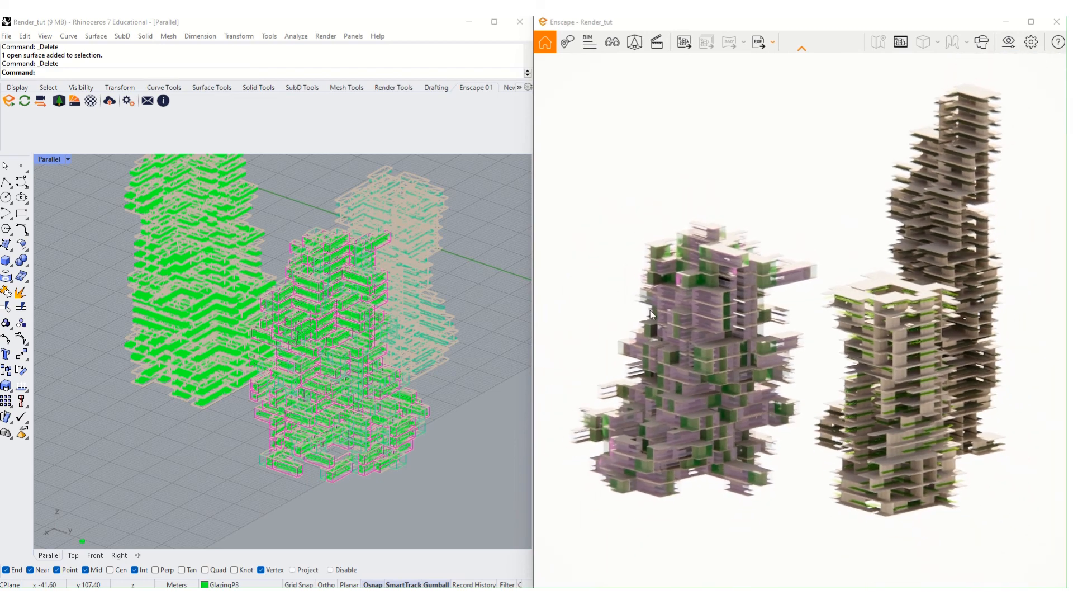
right_click_drag(653, 313, 692, 318)
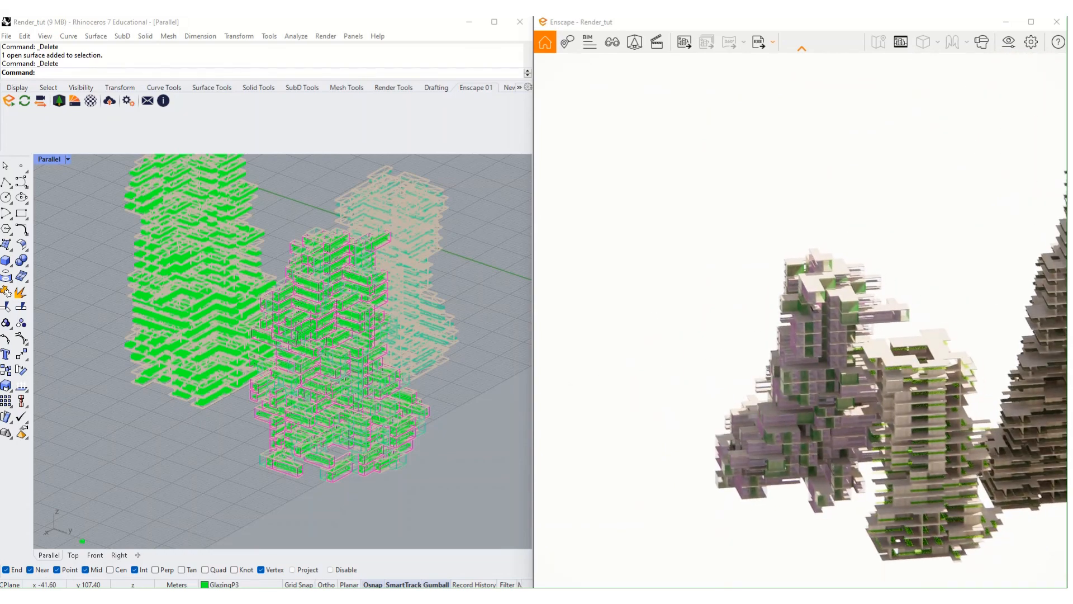
right_click_drag(766, 359, 958, 335)
right_click_drag(794, 173, 749, 126)
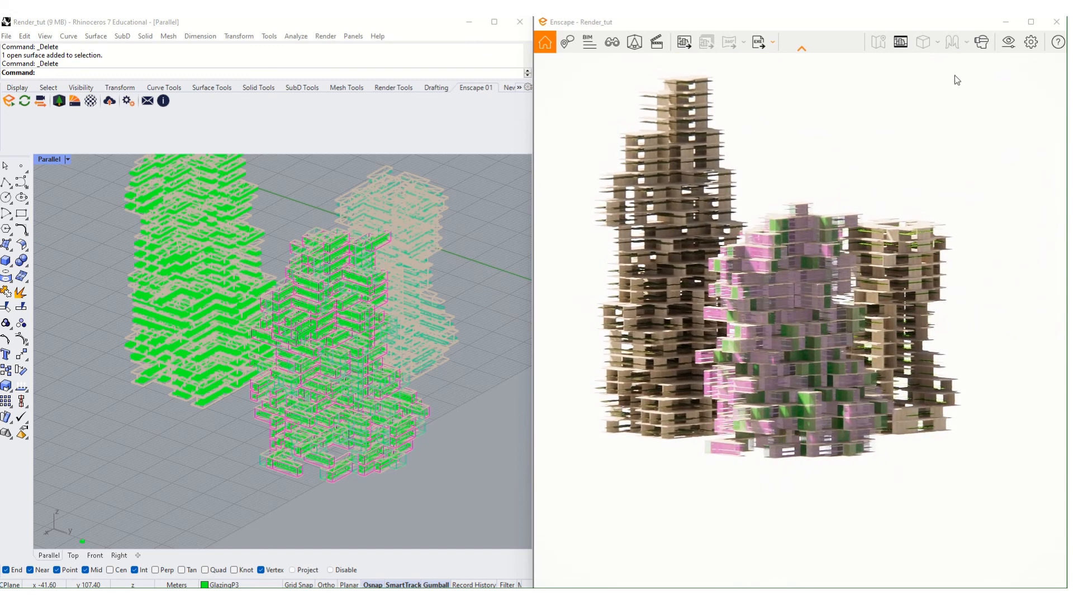